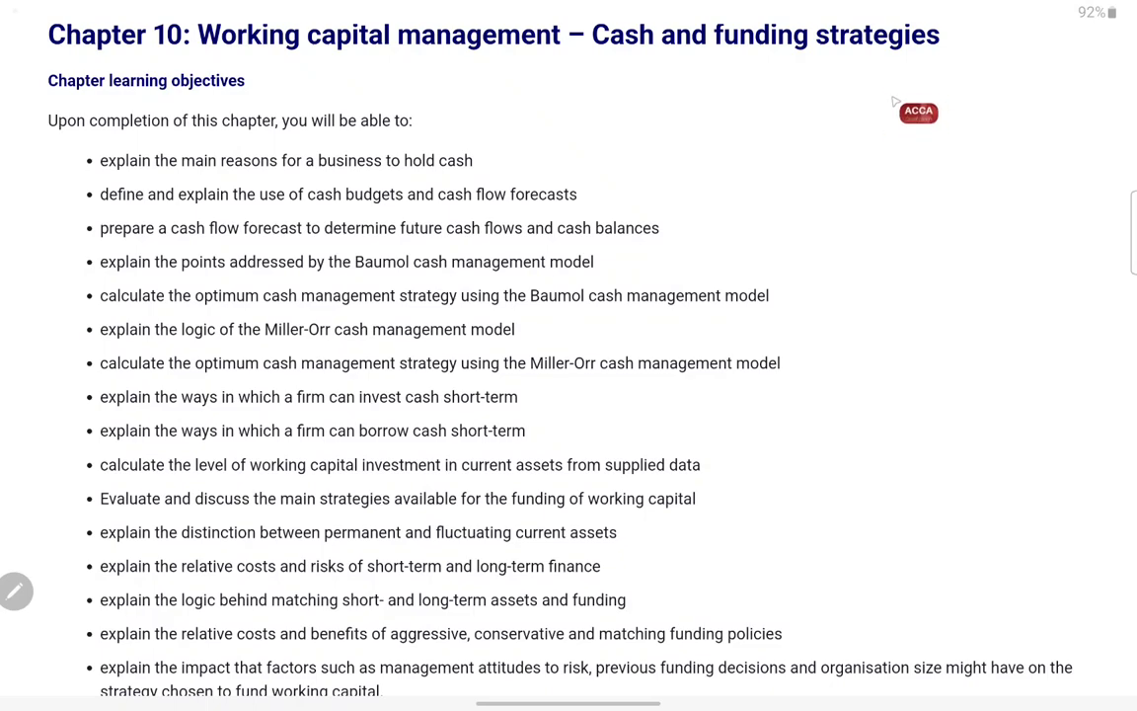
# - Handwrite 'Trade rec / Pay' and 'Inventory' notes beside the title, then erase them
pyautogui.moveTo(563, 97)
pyautogui.mouseDown()
pyautogui.moveTo(581, 97)
pyautogui.moveTo(573, 112)
pyautogui.mouseUp()
pyautogui.moveTo(583, 102); pyautogui.dragTo(599, 108)
pyautogui.moveTo(611, 106)
pyautogui.mouseDown()
pyautogui.moveTo(612, 96)
pyautogui.moveTo(625, 108)
pyautogui.mouseUp()
pyautogui.moveTo(635, 99)
pyautogui.mouseDown()
pyautogui.moveTo(637, 110)
pyautogui.moveTo(663, 108)
pyautogui.mouseUp()
pyautogui.moveTo(687, 91)
pyautogui.mouseDown()
pyautogui.moveTo(679, 124)
pyautogui.moveTo(709, 111)
pyautogui.moveTo(716, 125)
pyautogui.mouseUp()
pyautogui.moveTo(589, 138)
pyautogui.mouseDown()
pyautogui.moveTo(589, 150)
pyautogui.moveTo(604, 150)
pyautogui.mouseUp()
pyautogui.moveTo(607, 142); pyautogui.dragTo(642, 150)
pyautogui.moveTo(648, 136)
pyautogui.mouseDown()
pyautogui.moveTo(650, 150)
pyautogui.moveTo(702, 146)
pyautogui.mouseUp()
pyautogui.moveTo(602, 177); pyautogui.dragTo(649, 182)
pyautogui.moveTo(697, 159); pyautogui.dragTo(705, 158)
pyautogui.moveTo(729, 115); pyautogui.dragTo(734, 116)
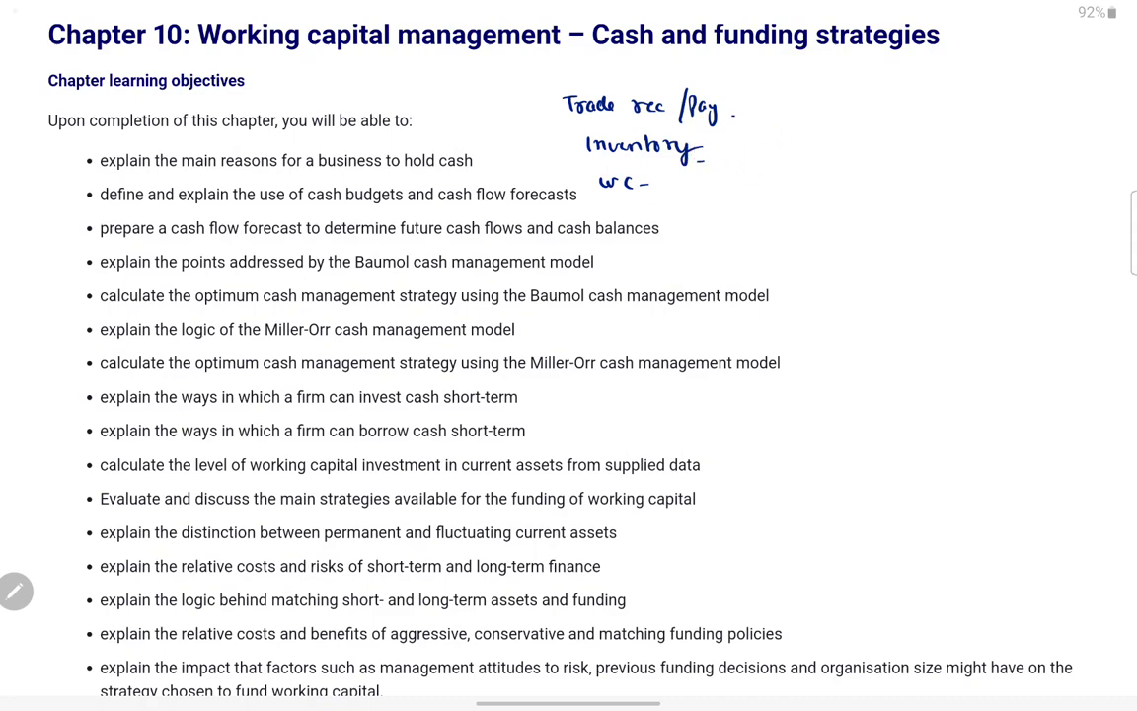
pyautogui.moveTo(577, 104); pyautogui.dragTo(690, 112)
pyautogui.moveTo(590, 146)
pyautogui.mouseDown()
pyautogui.moveTo(696, 145)
pyautogui.moveTo(675, 168)
pyautogui.moveTo(700, 158)
pyautogui.mouseUp()
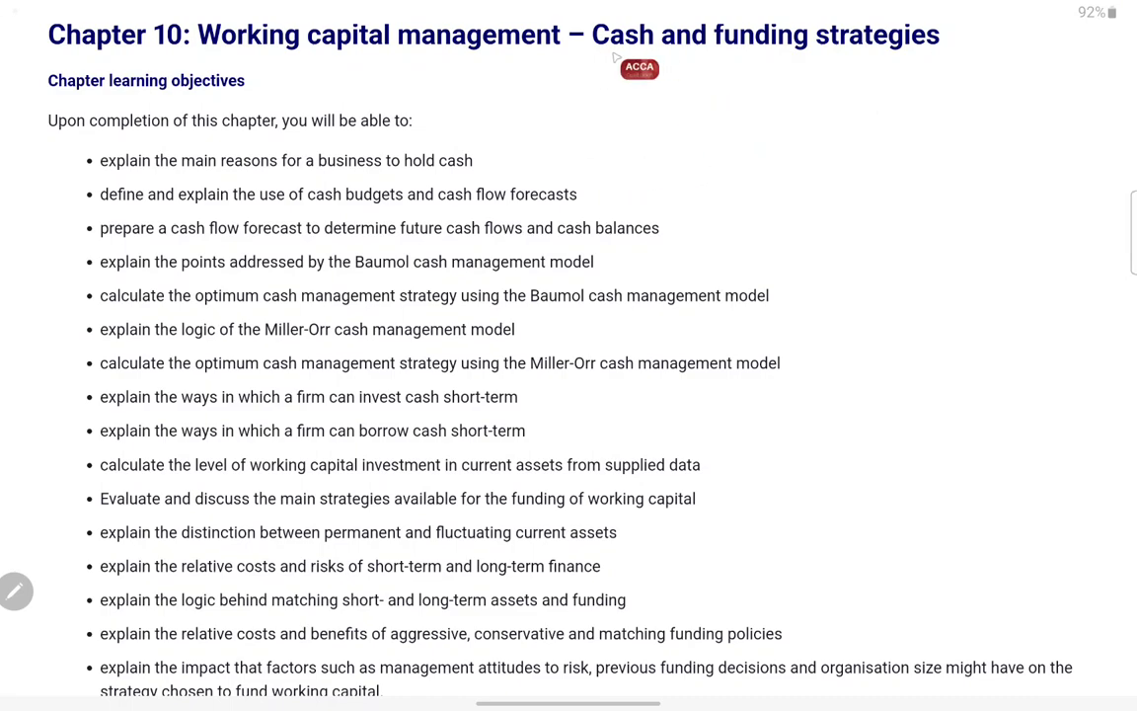
# - Underline 'Cash' in the title and arrow it past a handwritten 'working capital' to a box
pyautogui.moveTo(592, 55); pyautogui.dragTo(656, 55)
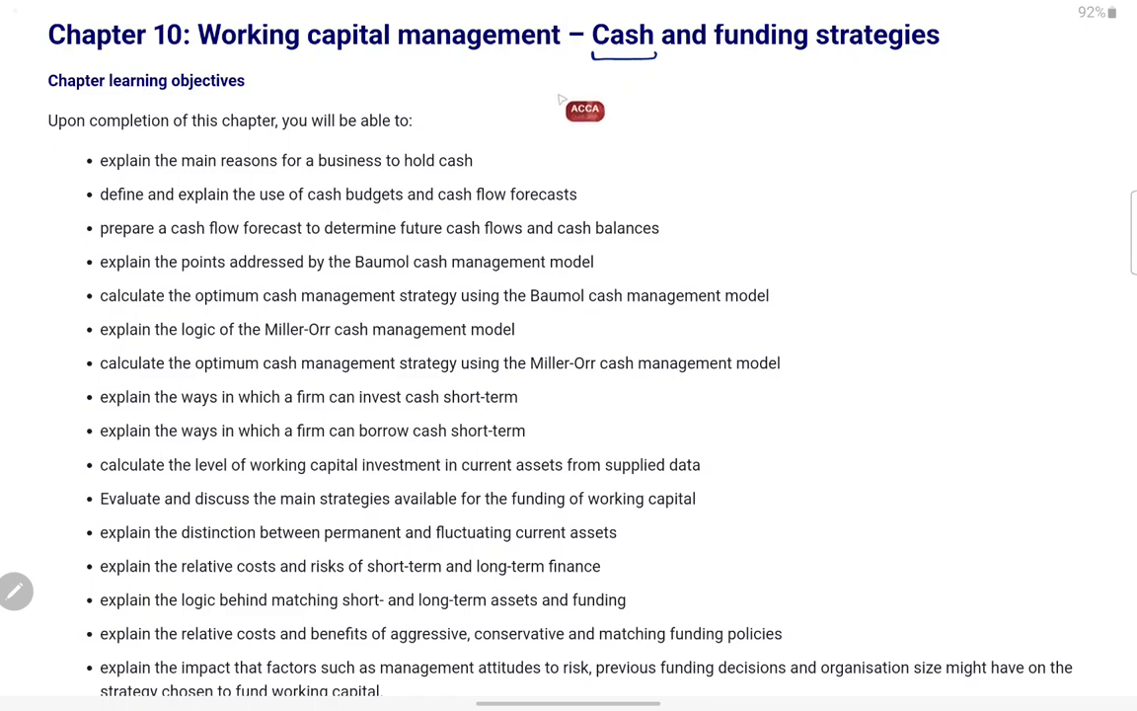
pyautogui.moveTo(569, 98)
pyautogui.mouseDown()
pyautogui.moveTo(630, 103)
pyautogui.moveTo(633, 123)
pyautogui.moveTo(671, 99)
pyautogui.moveTo(685, 108)
pyautogui.moveTo(694, 97)
pyautogui.moveTo(698, 110)
pyautogui.mouseUp()
pyautogui.moveTo(702, 91); pyautogui.dragTo(702, 109)
pyautogui.moveTo(634, 59)
pyautogui.mouseDown()
pyautogui.moveTo(635, 71)
pyautogui.moveTo(758, 109)
pyautogui.moveTo(758, 126)
pyautogui.mouseUp()
pyautogui.moveTo(709, 168)
pyautogui.mouseDown()
pyautogui.moveTo(736, 141)
pyautogui.moveTo(796, 157)
pyautogui.moveTo(709, 168)
pyautogui.mouseUp()
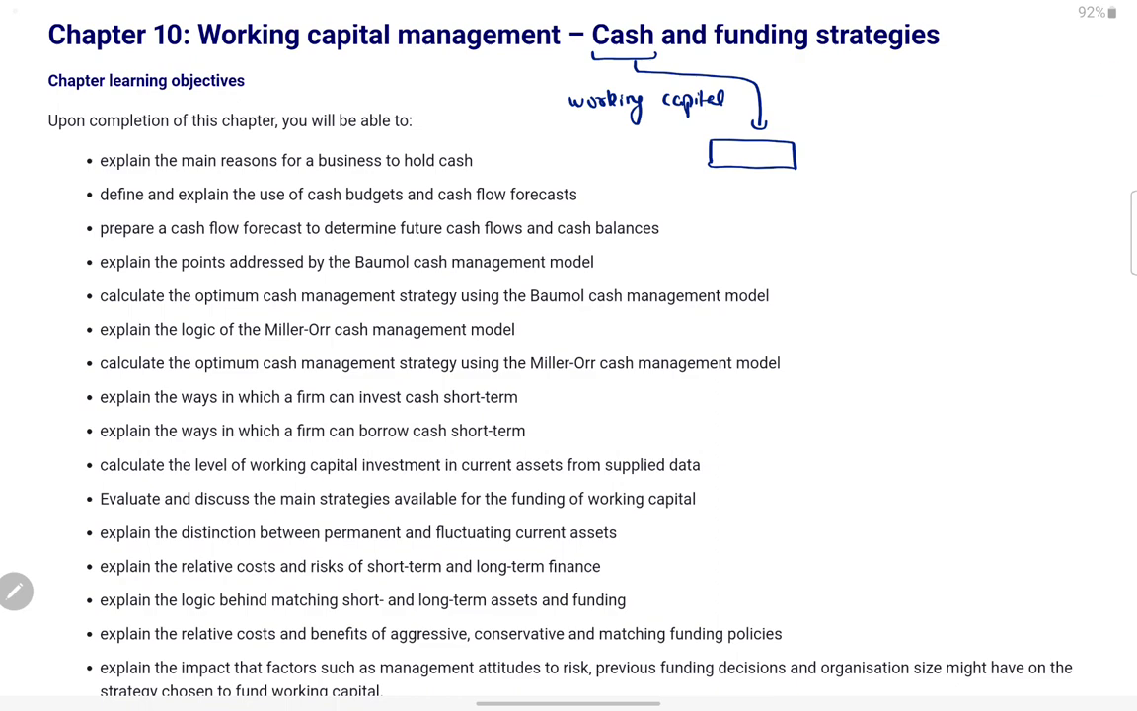
# - Write '(a) Liquidity → extra enough cash' below the box, with a red arrow
pyautogui.moveTo(706, 198)
pyautogui.mouseDown()
pyautogui.moveTo(704, 212)
pyautogui.moveTo(742, 212)
pyautogui.mouseUp()
pyautogui.moveTo(748, 202)
pyautogui.mouseDown()
pyautogui.moveTo(762, 217)
pyautogui.moveTo(787, 209)
pyautogui.mouseUp()
pyautogui.moveTo(796, 203)
pyautogui.mouseDown()
pyautogui.moveTo(803, 194)
pyautogui.moveTo(835, 223)
pyautogui.mouseUp()
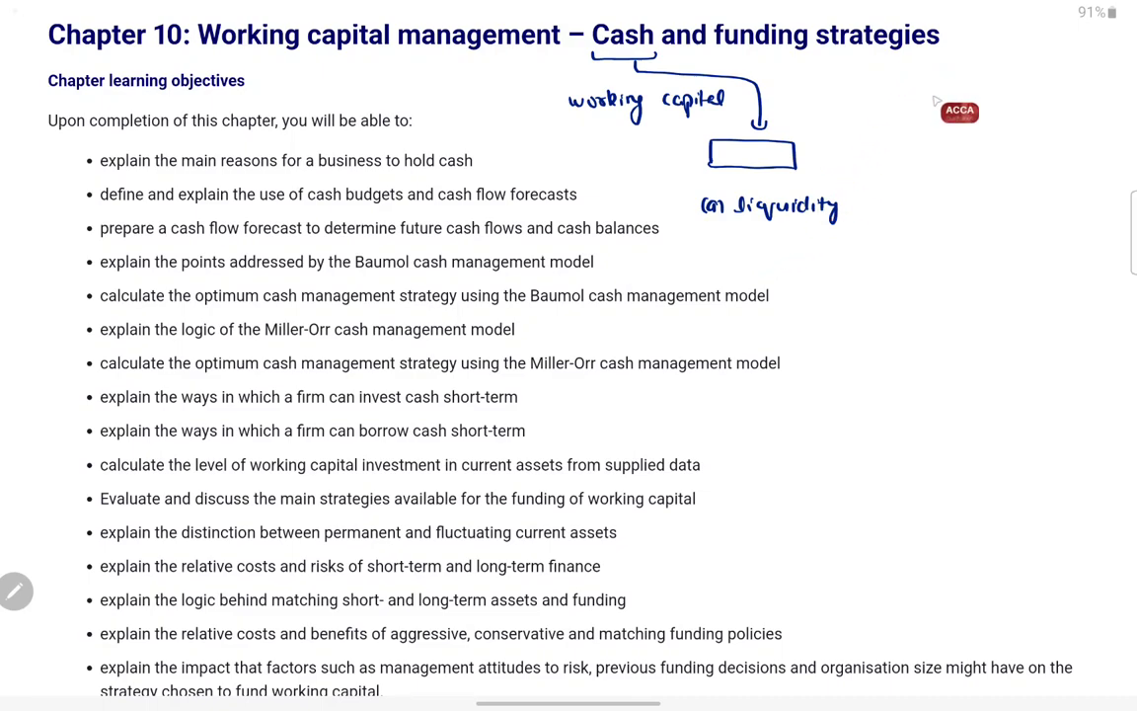
pyautogui.moveTo(839, 208)
pyautogui.mouseDown()
pyautogui.moveTo(940, 210)
pyautogui.moveTo(960, 225)
pyautogui.moveTo(1024, 214)
pyautogui.mouseUp()
pyautogui.moveTo(1030, 197); pyautogui.dragTo(1040, 212)
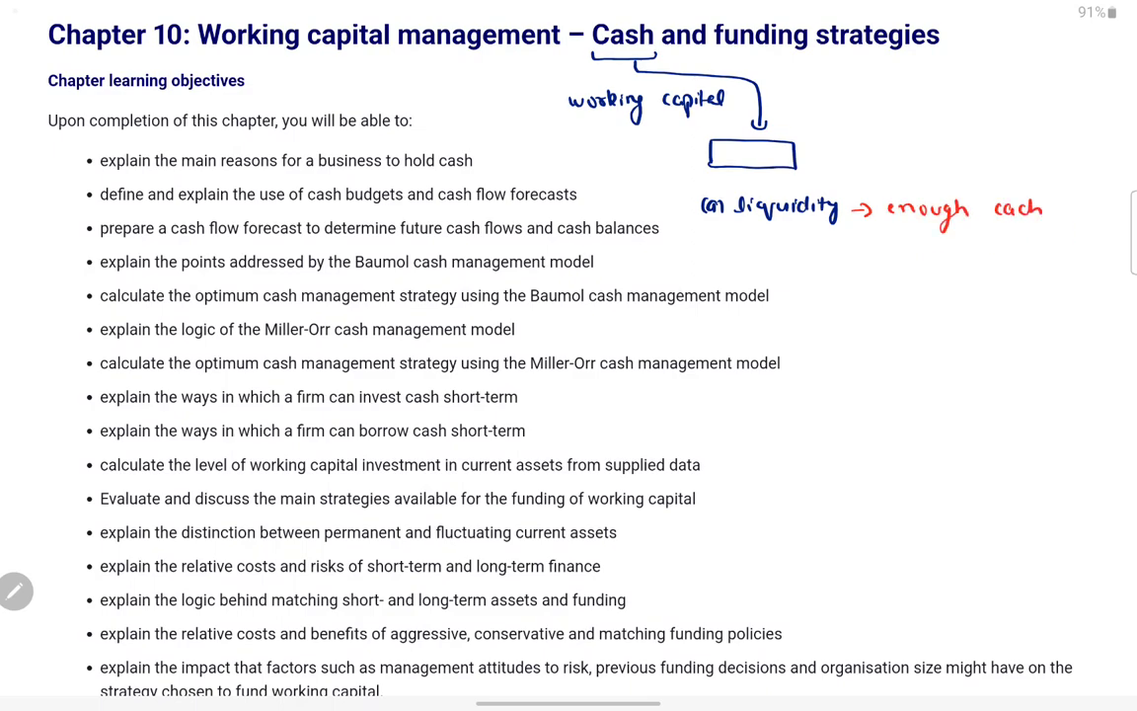
pyautogui.moveTo(945, 173); pyautogui.dragTo(941, 183)
# - Write '(b) Profitability →' under the liquidity note
pyautogui.moveTo(699, 247); pyautogui.dragTo(699, 262)
pyautogui.moveTo(719, 247)
pyautogui.mouseDown()
pyautogui.moveTo(720, 262)
pyautogui.moveTo(803, 261)
pyautogui.mouseUp()
pyautogui.moveTo(807, 255); pyautogui.dragTo(835, 259)
pyautogui.moveTo(838, 253); pyautogui.dragTo(847, 263)
pyautogui.moveTo(841, 253); pyautogui.dragTo(852, 252)
pyautogui.moveTo(852, 253)
pyautogui.mouseDown()
pyautogui.moveTo(855, 285)
pyautogui.moveTo(879, 259)
pyautogui.mouseUp()
pyautogui.moveTo(879, 253); pyautogui.dragTo(886, 262)
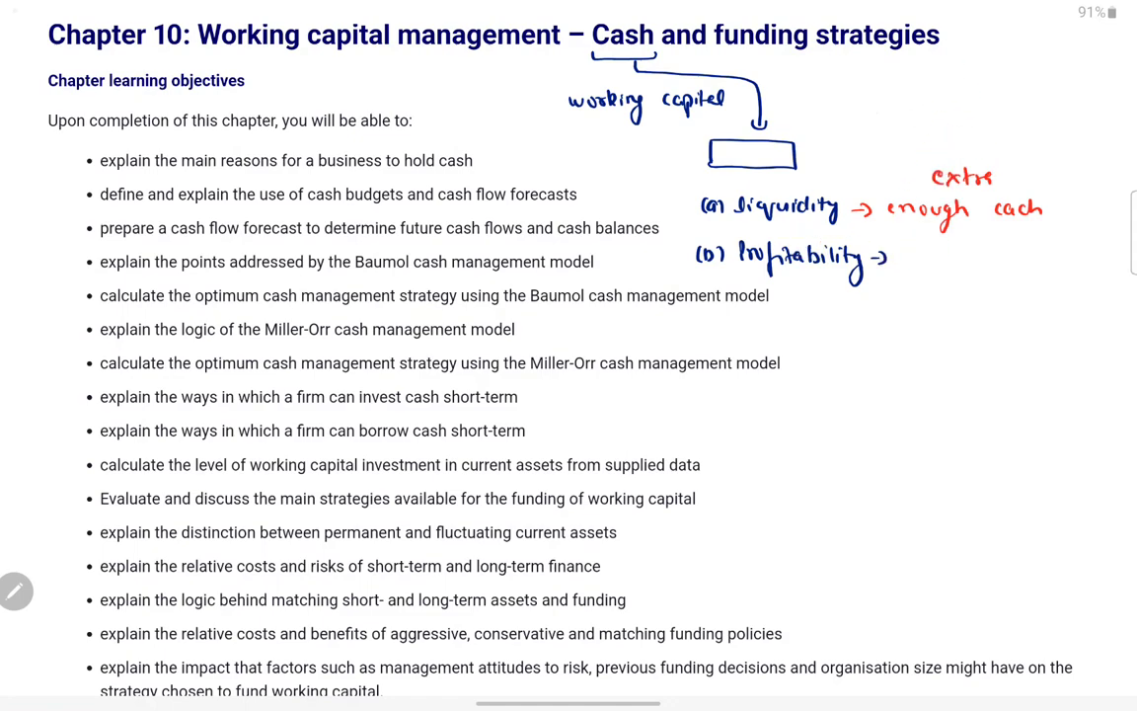
# - Add red notes 'least cash' and 'excess → invest ↓ stock' after the profitability arrow
pyautogui.moveTo(932, 256); pyautogui.dragTo(1032, 262)
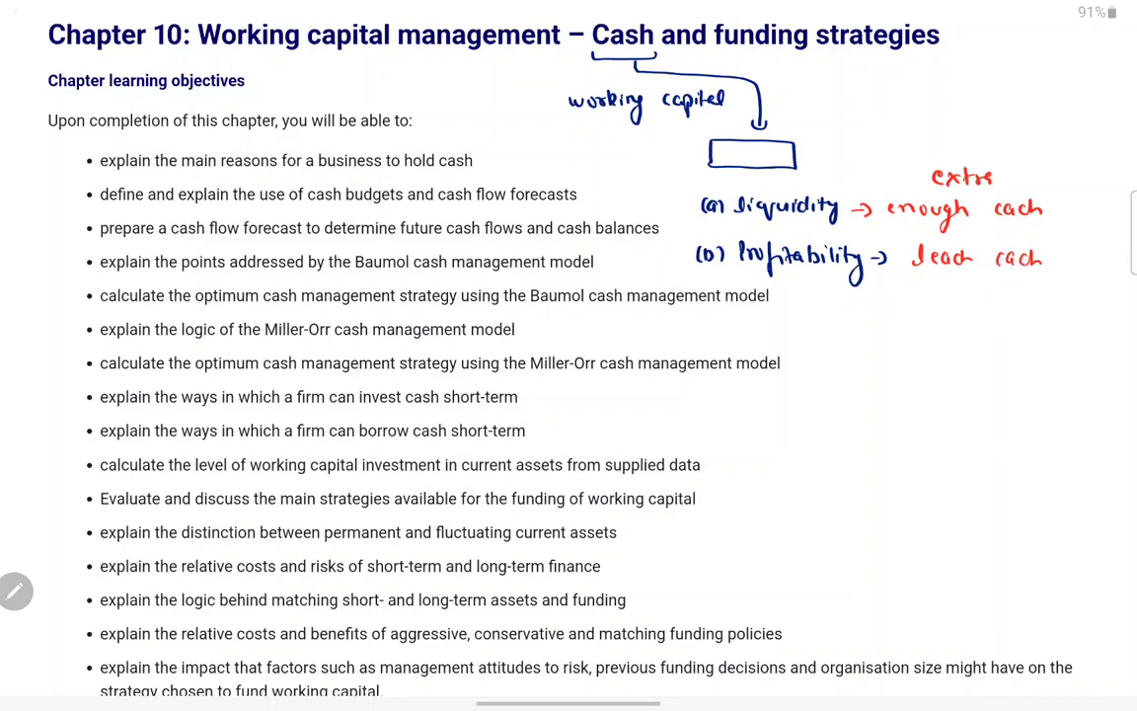
pyautogui.moveTo(892, 298); pyautogui.dragTo(986, 307)
pyautogui.moveTo(991, 307)
pyautogui.mouseDown()
pyautogui.moveTo(1044, 297)
pyautogui.moveTo(1046, 309)
pyautogui.moveTo(981, 355)
pyautogui.moveTo(1024, 347)
pyautogui.mouseUp()
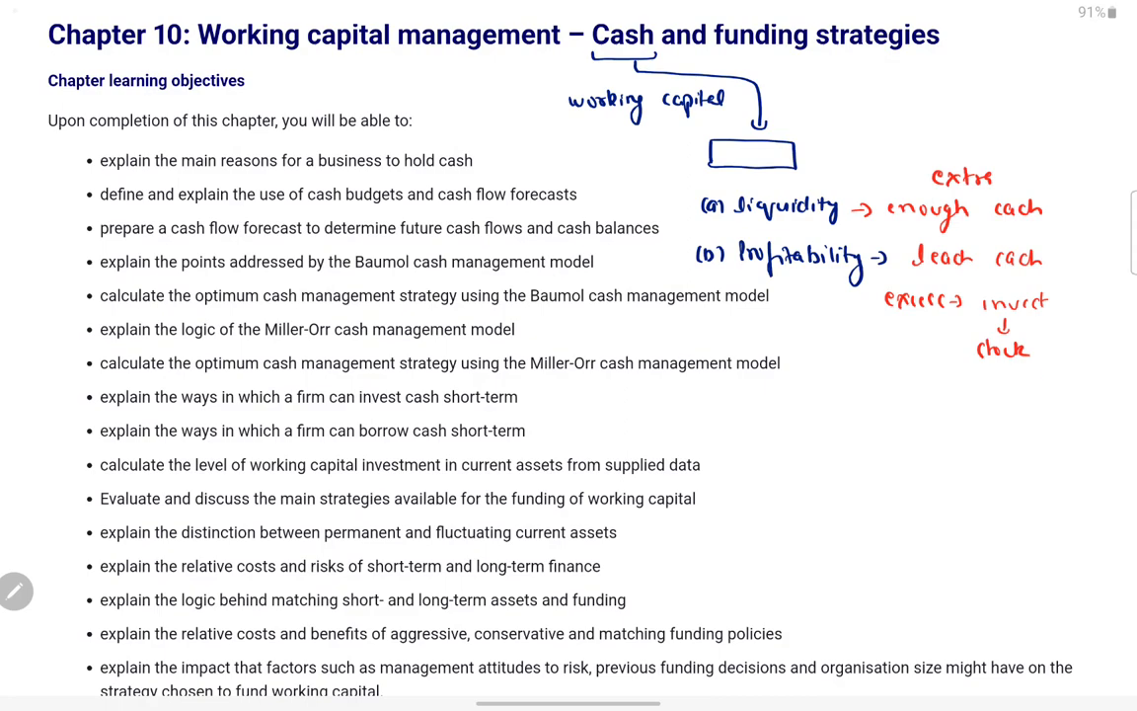
pyautogui.moveTo(942, 276); pyautogui.dragTo(1007, 278)
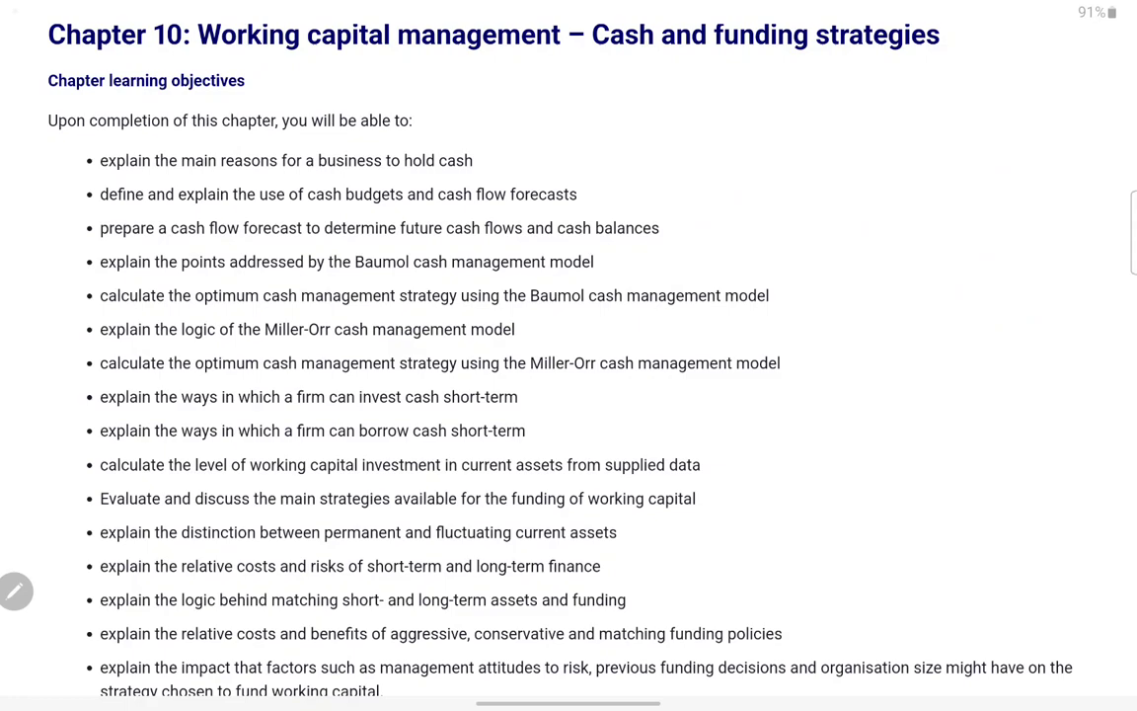
# - Scroll to 'Reasons for holding cash' and underline the heading, precautionary motive and investment motive
pyautogui.scroll(-15, 569, 395)
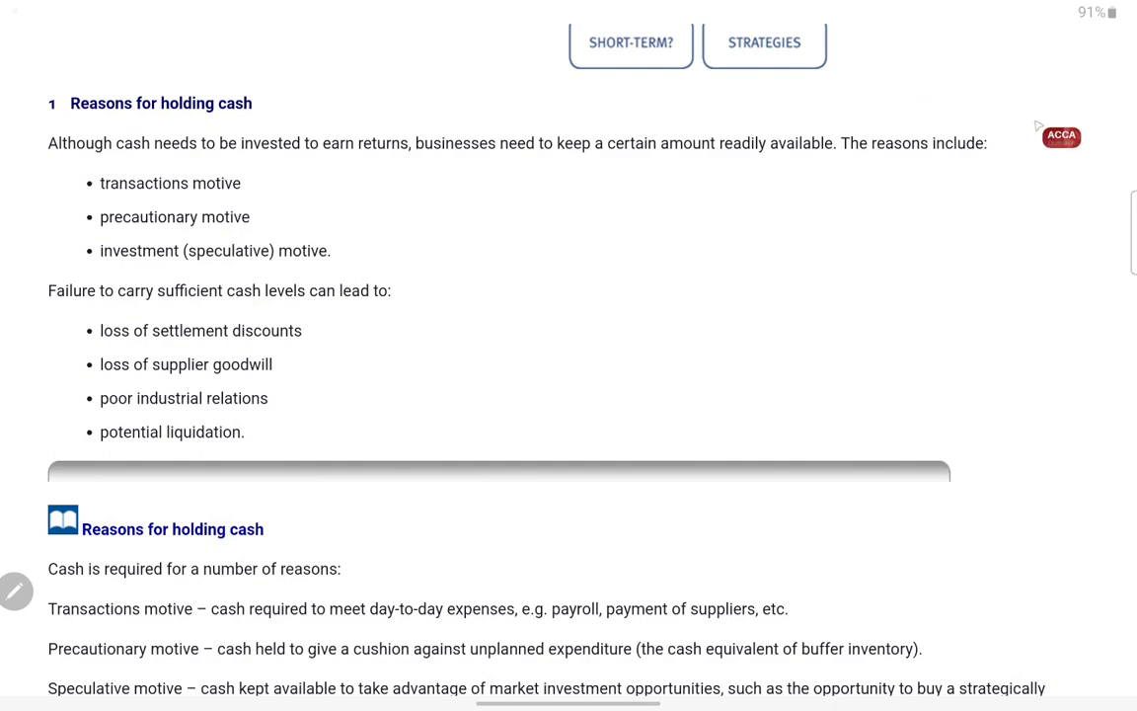
pyautogui.moveTo(161, 116)
pyautogui.mouseDown()
pyautogui.moveTo(252, 116)
pyautogui.moveTo(164, 119)
pyautogui.mouseUp()
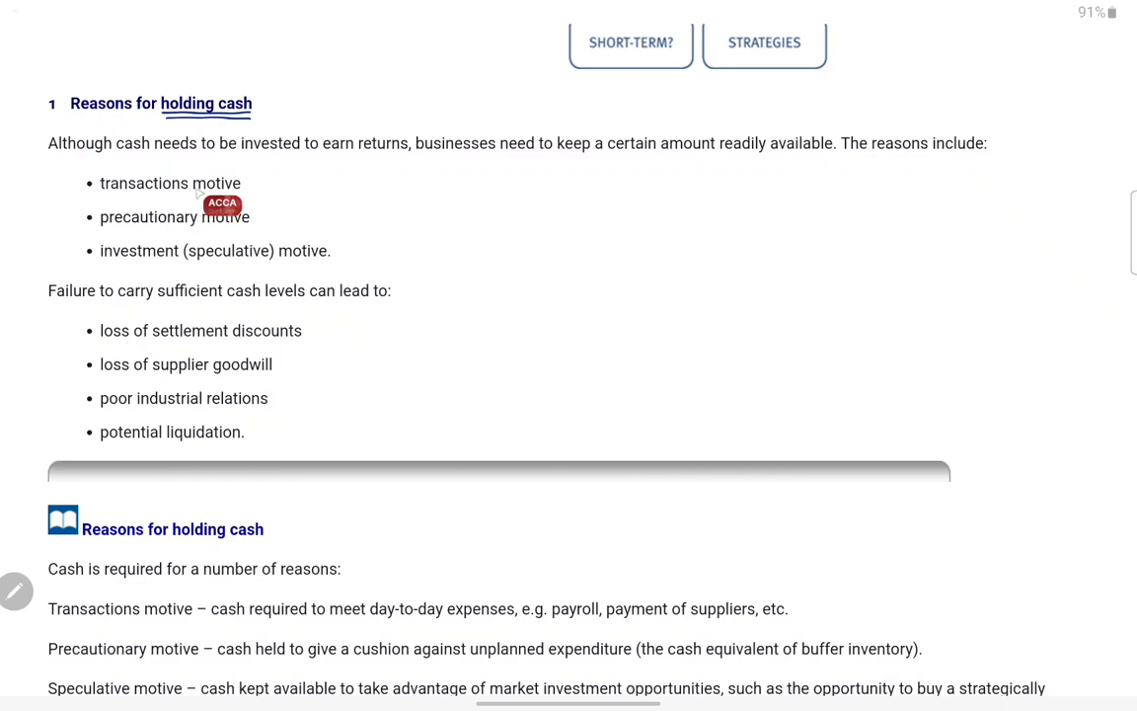
pyautogui.moveTo(100, 225); pyautogui.dragTo(250, 225)
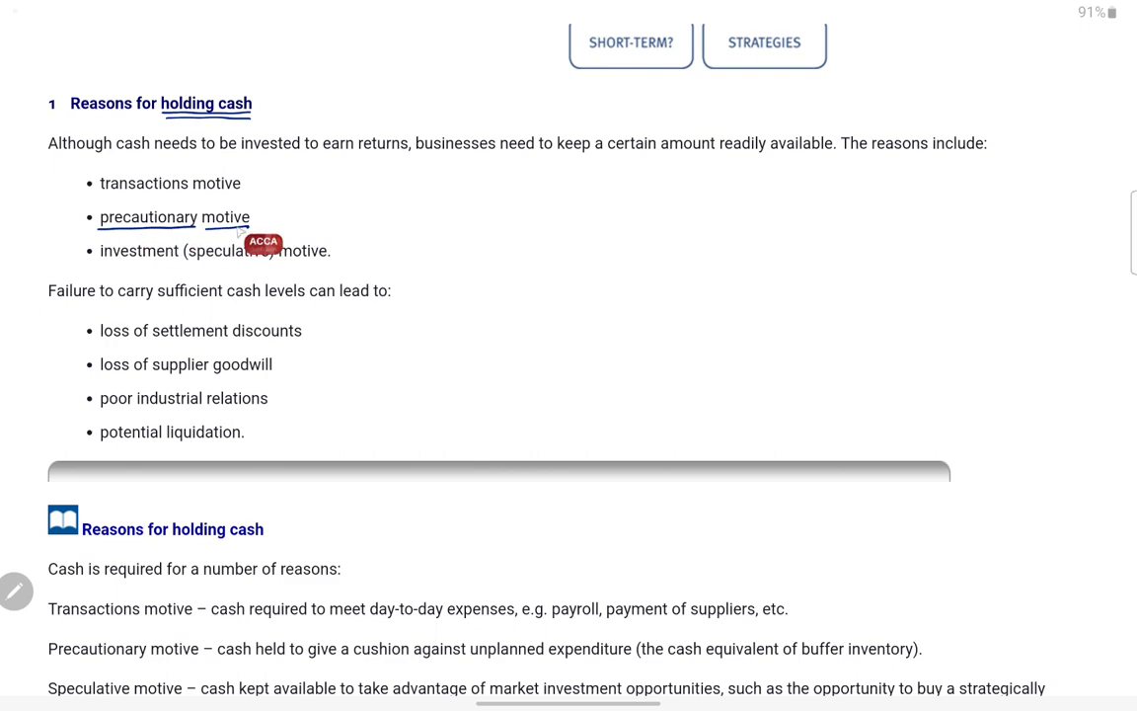
pyautogui.moveTo(99, 259); pyautogui.dragTo(178, 259)
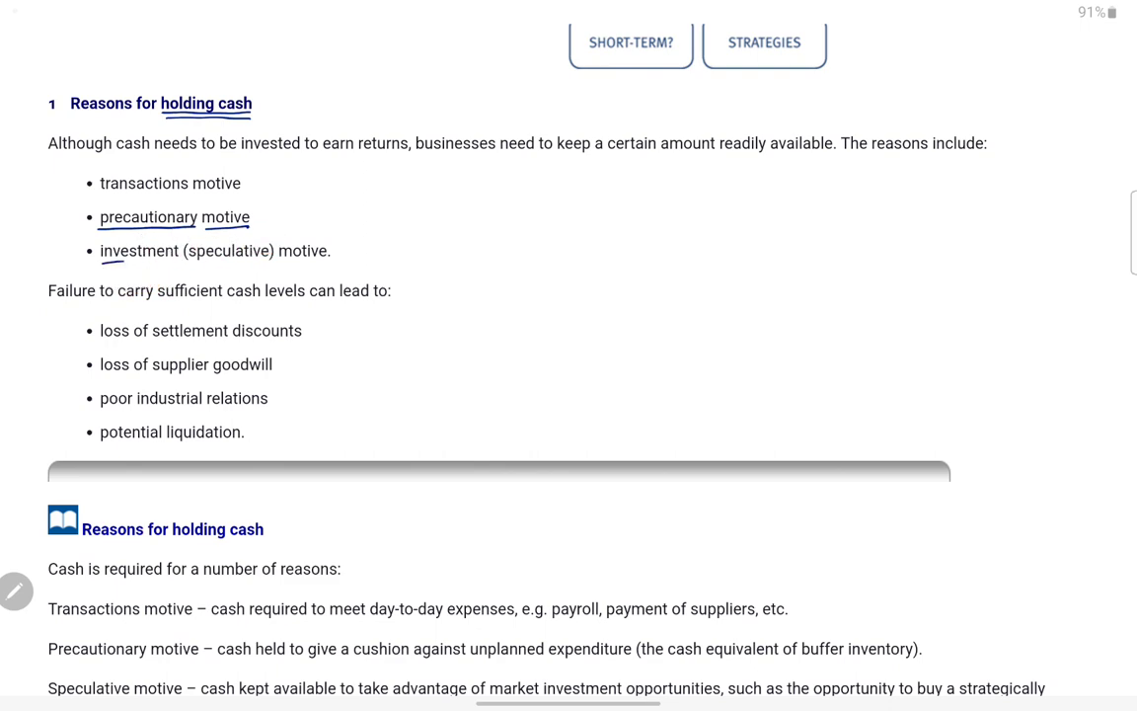
pyautogui.moveTo(278, 258); pyautogui.dragTo(325, 259)
# - Circle 'speculative' and arrow it to 'share trading & inventory trading'
pyautogui.moveTo(219, 238); pyautogui.dragTo(318, 229)
pyautogui.moveTo(337, 219); pyautogui.dragTo(336, 228)
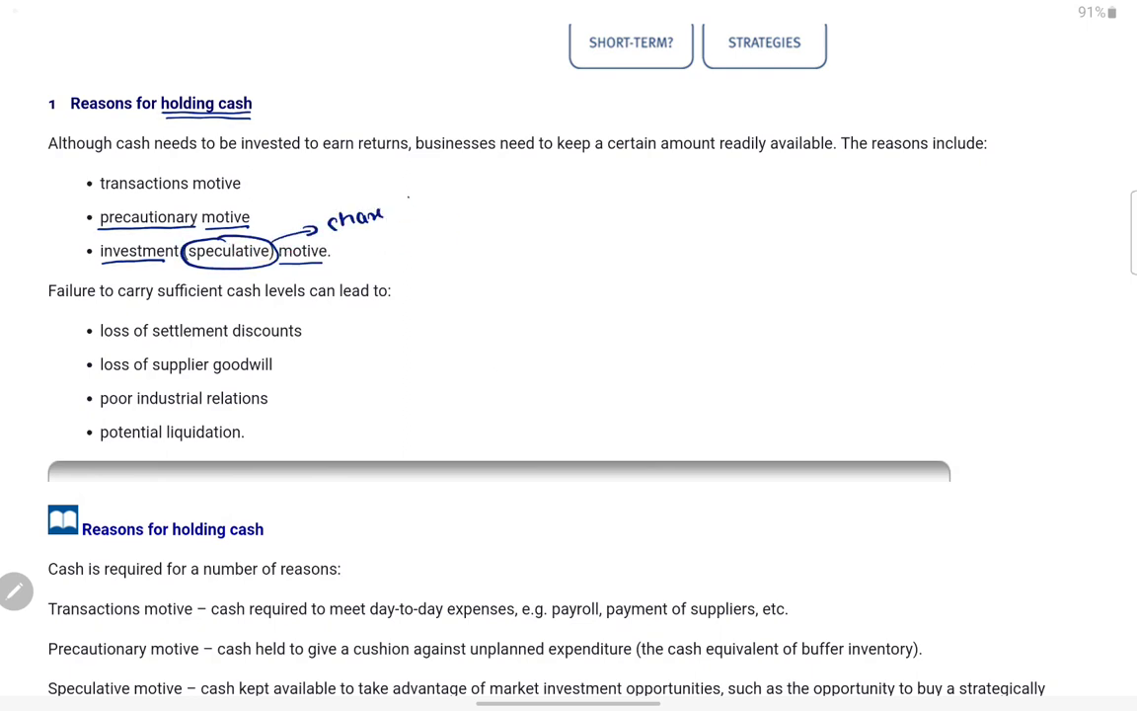
pyautogui.moveTo(415, 209); pyautogui.dragTo(425, 203)
pyautogui.moveTo(437, 203)
pyautogui.mouseDown()
pyautogui.moveTo(448, 194)
pyautogui.moveTo(473, 219)
pyautogui.mouseUp()
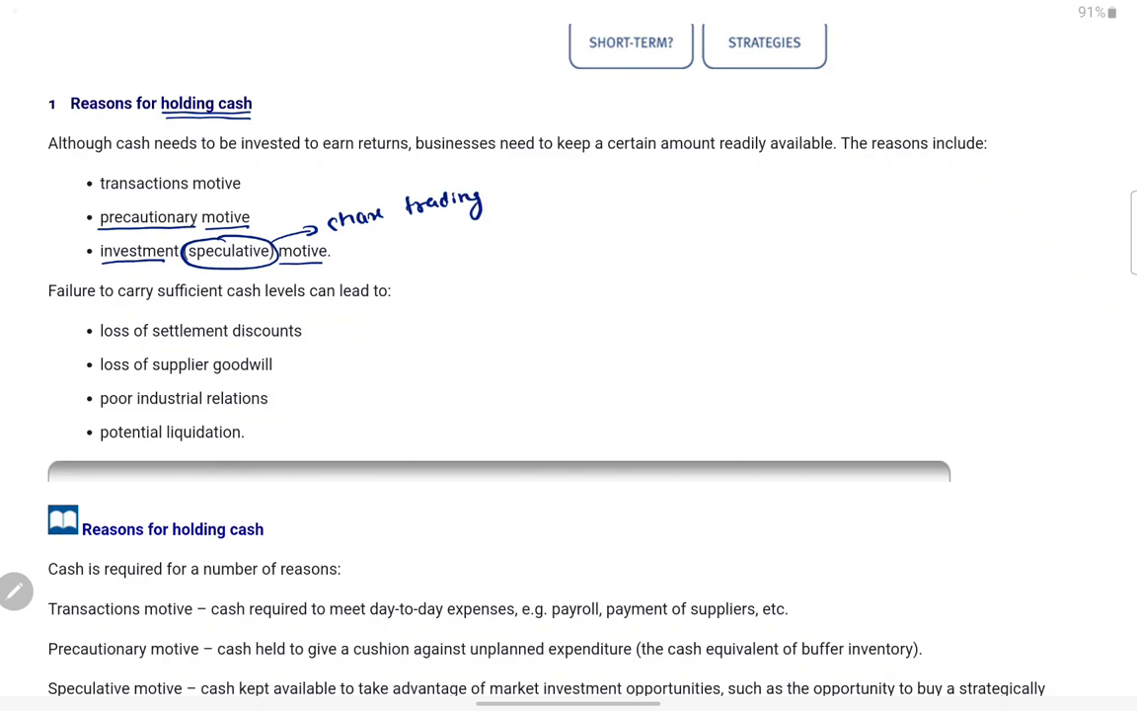
pyautogui.moveTo(365, 229)
pyautogui.mouseDown()
pyautogui.moveTo(372, 243)
pyautogui.moveTo(358, 269)
pyautogui.mouseUp()
pyautogui.moveTo(428, 255)
pyautogui.mouseDown()
pyautogui.moveTo(474, 259)
pyautogui.moveTo(515, 231)
pyautogui.moveTo(521, 249)
pyautogui.moveTo(540, 254)
pyautogui.mouseUp()
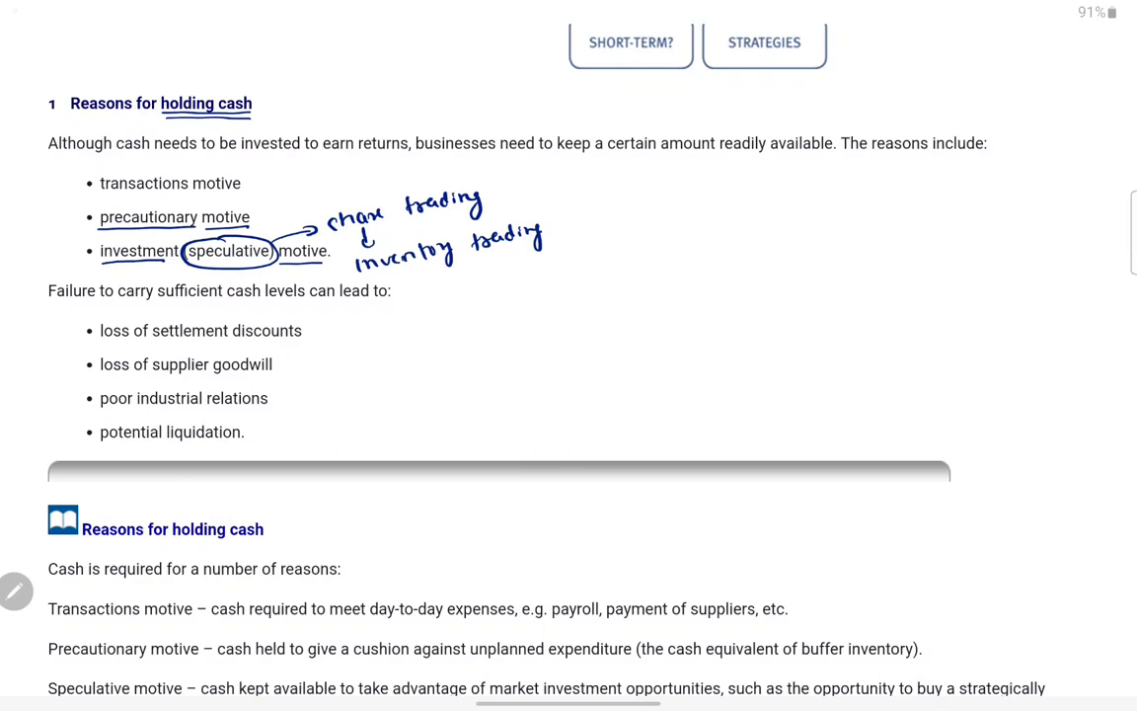
# - Draw a stack of dashes beside the motives and start writing 'Rice'
pyautogui.moveTo(628, 210)
pyautogui.mouseDown()
pyautogui.moveTo(645, 210)
pyautogui.moveTo(646, 228)
pyautogui.mouseUp()
pyautogui.moveTo(629, 237); pyautogui.dragTo(646, 244)
pyautogui.moveTo(667, 172)
pyautogui.mouseDown()
pyautogui.moveTo(680, 188)
pyautogui.moveTo(724, 178)
pyautogui.mouseUp()
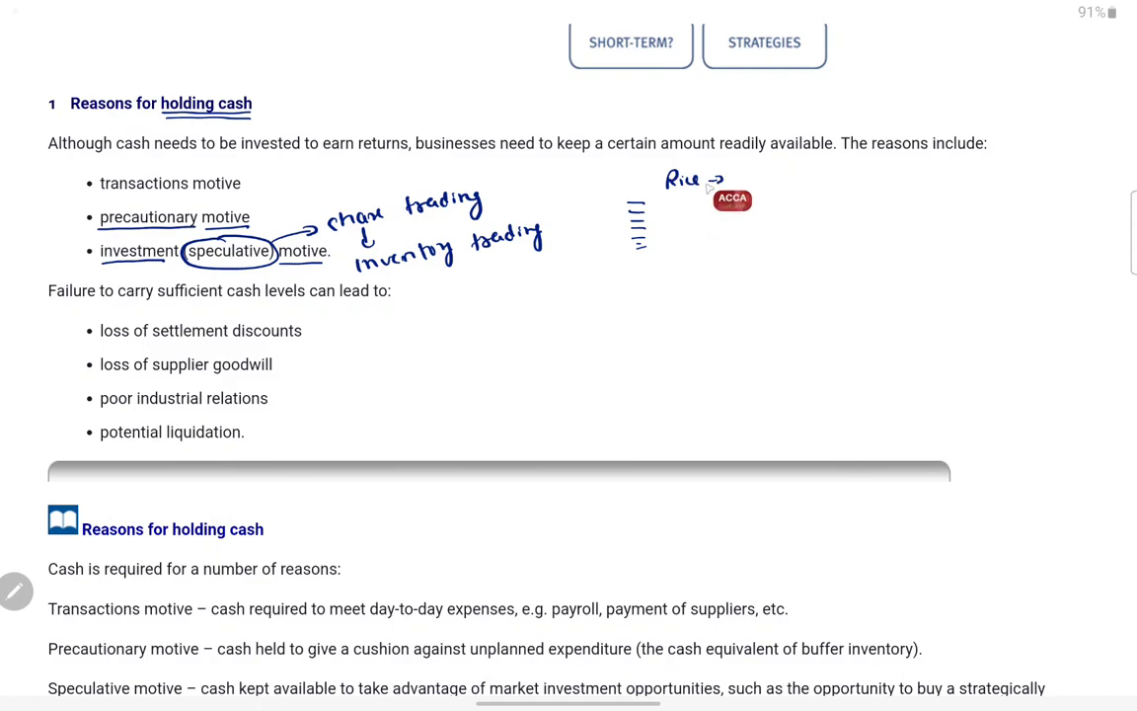
# - Sketch a scribbled shape above the 'Rice →' note and erase the arrow beside it
pyautogui.moveTo(639, 131)
pyautogui.mouseDown()
pyautogui.moveTo(653, 111)
pyautogui.moveTo(736, 108)
pyautogui.mouseUp()
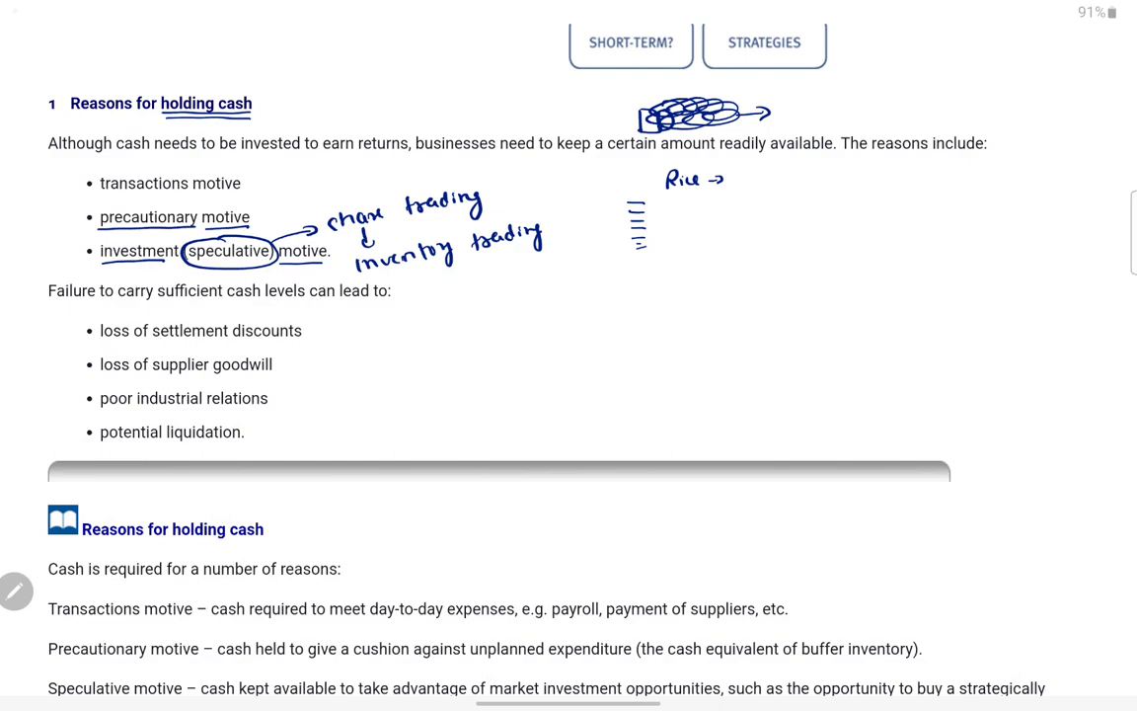
pyautogui.moveTo(742, 119); pyautogui.dragTo(746, 132)
# - Underline 'cash levels can lead to', circle settlement discounts and note 'early cash pay 3 - 1'
pyautogui.moveTo(227, 302); pyautogui.dragTo(388, 302)
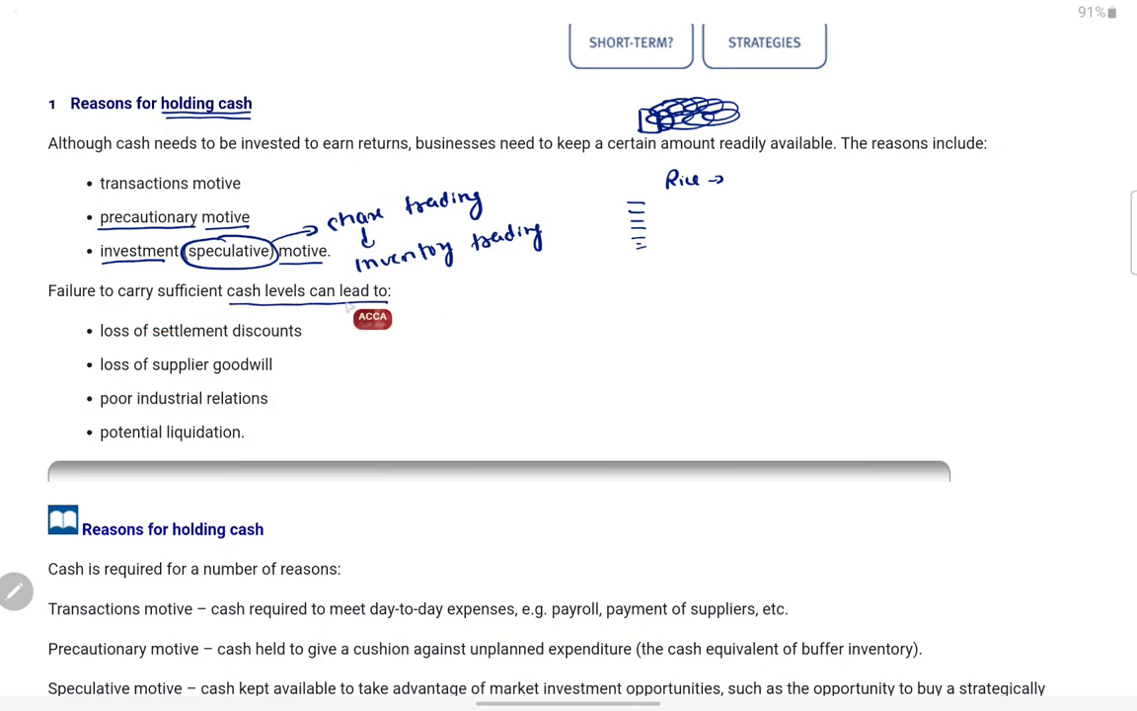
pyautogui.moveTo(229, 308); pyautogui.dragTo(387, 307)
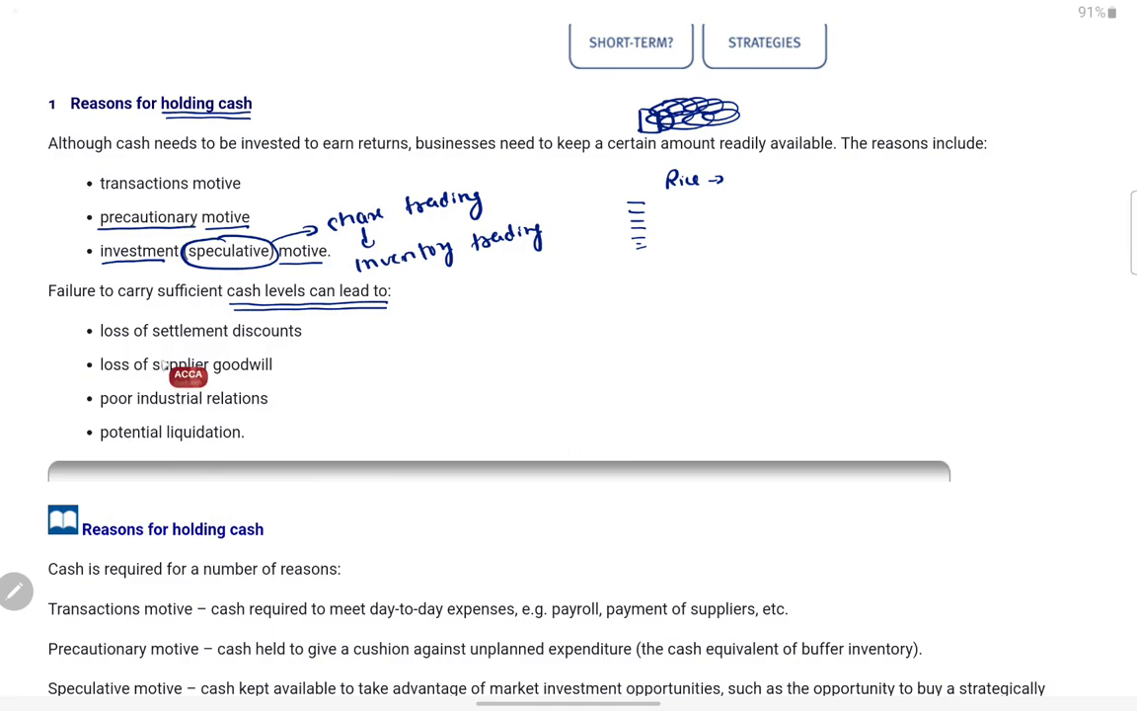
pyautogui.moveTo(152, 342); pyautogui.dragTo(324, 337)
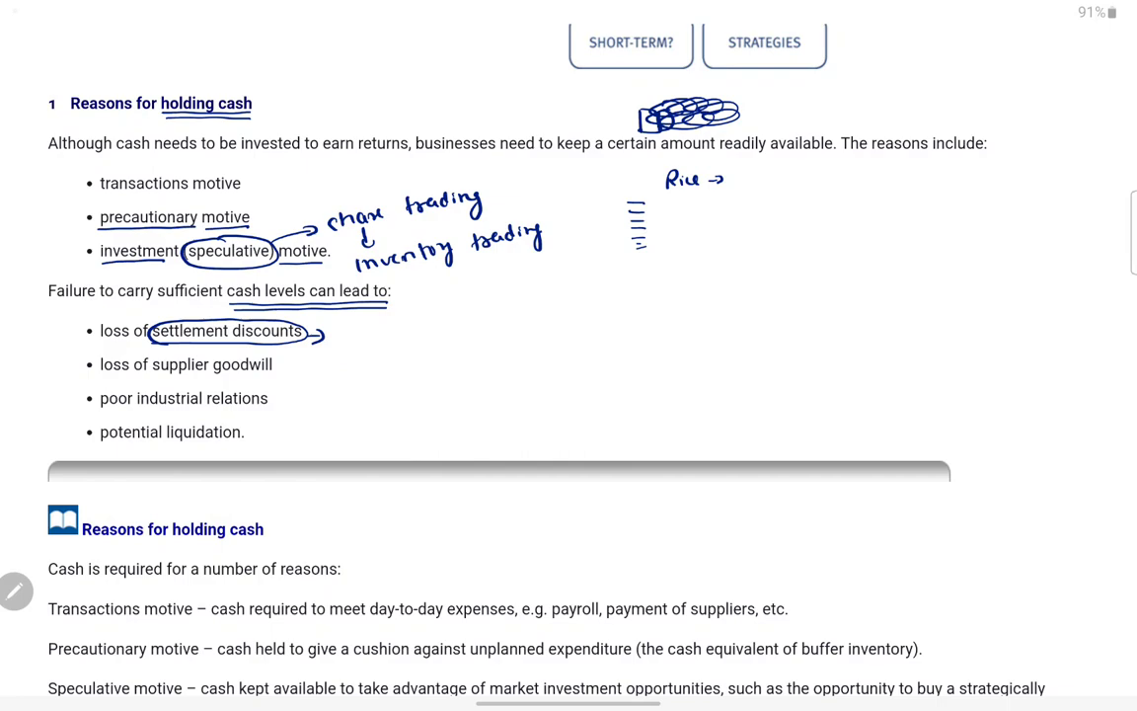
pyautogui.moveTo(355, 328); pyautogui.dragTo(370, 337)
pyautogui.moveTo(376, 322)
pyautogui.mouseDown()
pyautogui.moveTo(383, 357)
pyautogui.moveTo(406, 337)
pyautogui.moveTo(434, 335)
pyautogui.moveTo(462, 353)
pyautogui.moveTo(476, 342)
pyautogui.moveTo(480, 355)
pyautogui.mouseUp()
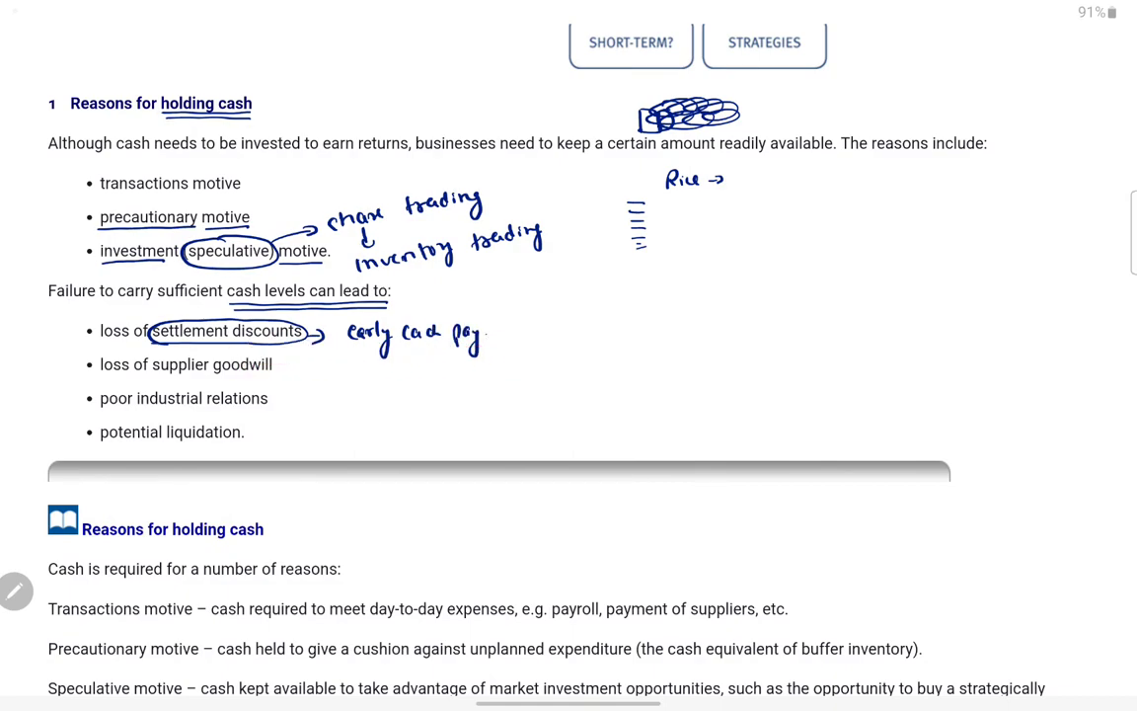
pyautogui.moveTo(562, 323); pyautogui.dragTo(562, 337)
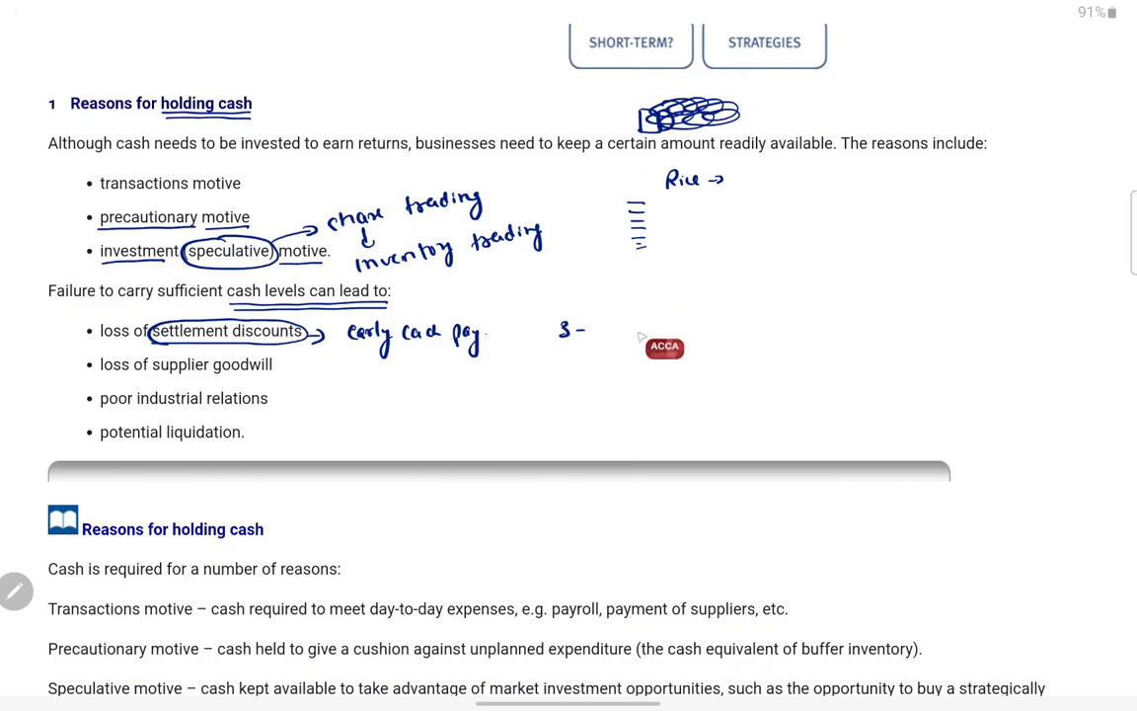
pyautogui.moveTo(634, 314)
pyautogui.mouseDown()
pyautogui.moveTo(635, 333)
pyautogui.moveTo(644, 316)
pyautogui.mouseUp()
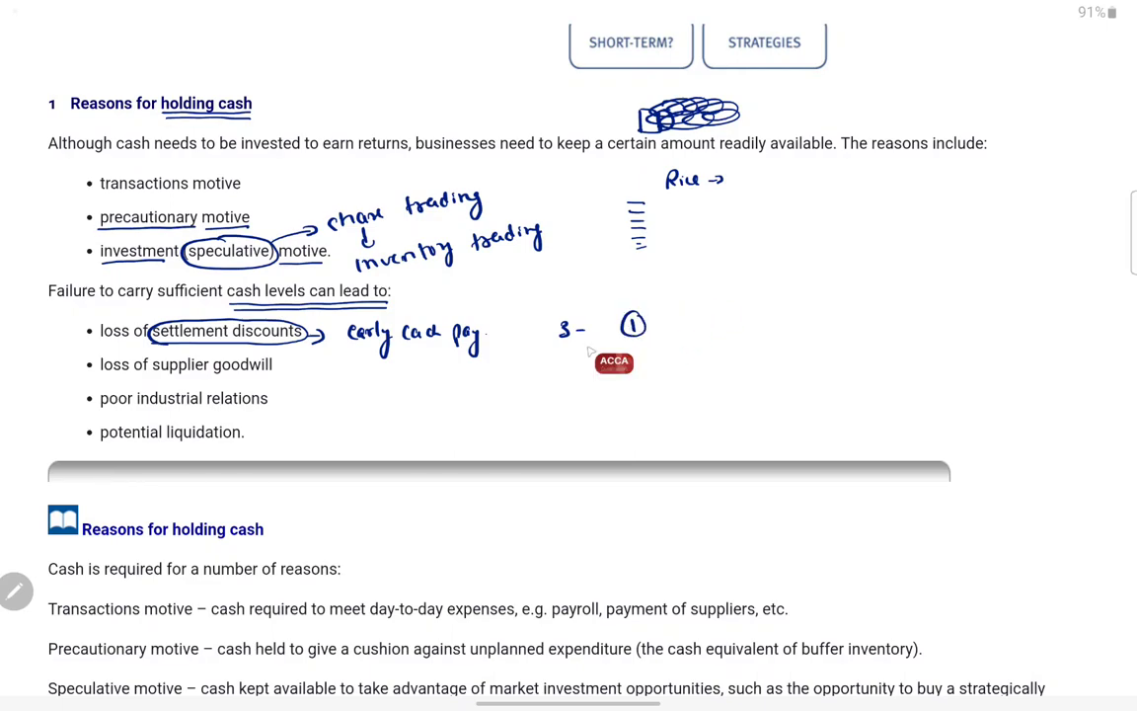
# - Mark supplier goodwill, industrial relations and potential liquidation, then clear all ink and scroll down
pyautogui.moveTo(152, 373); pyautogui.dragTo(272, 373)
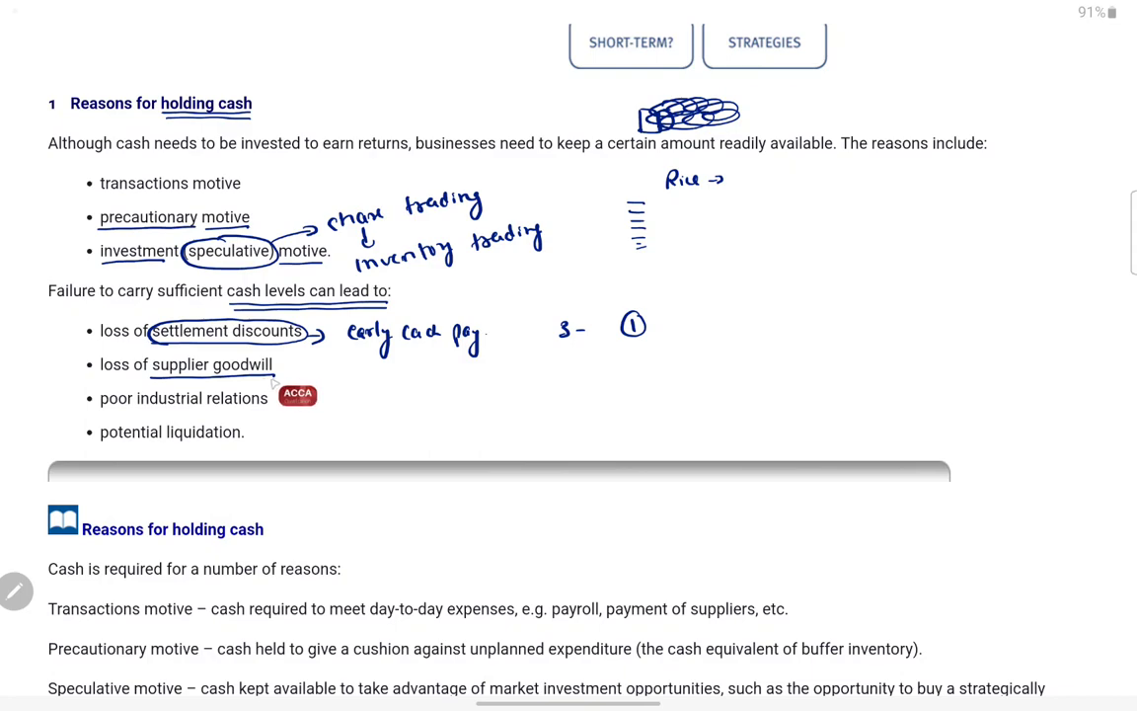
pyautogui.moveTo(307, 359); pyautogui.dragTo(310, 373)
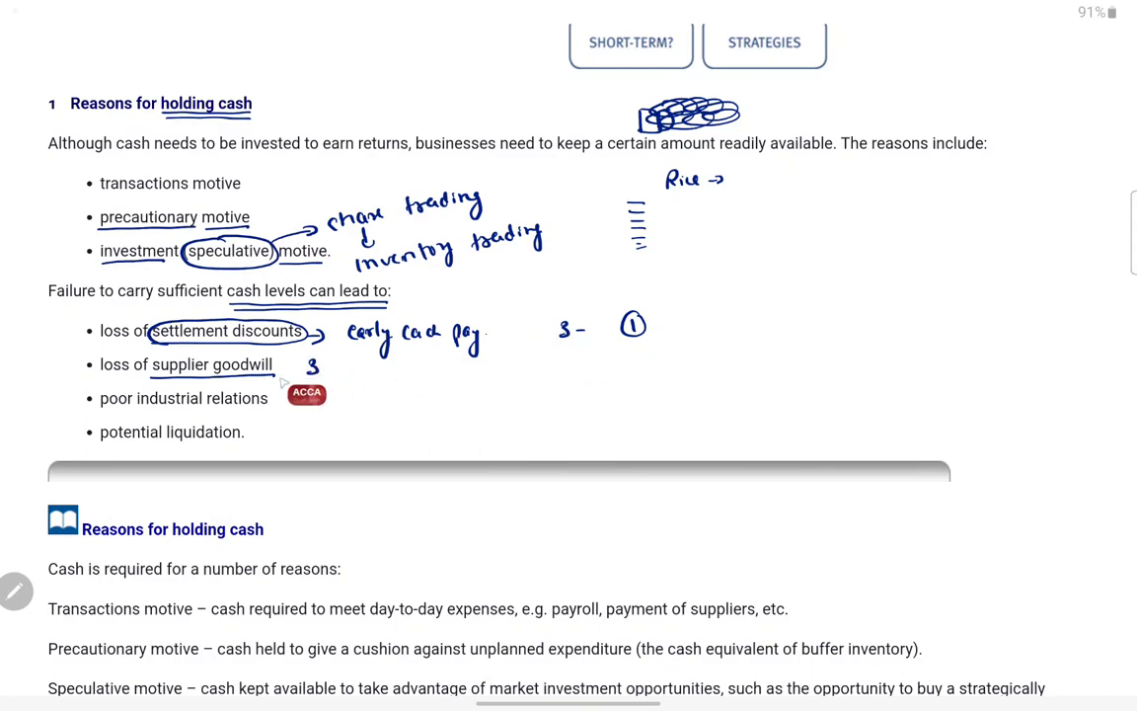
pyautogui.moveTo(136, 408); pyautogui.dragTo(268, 407)
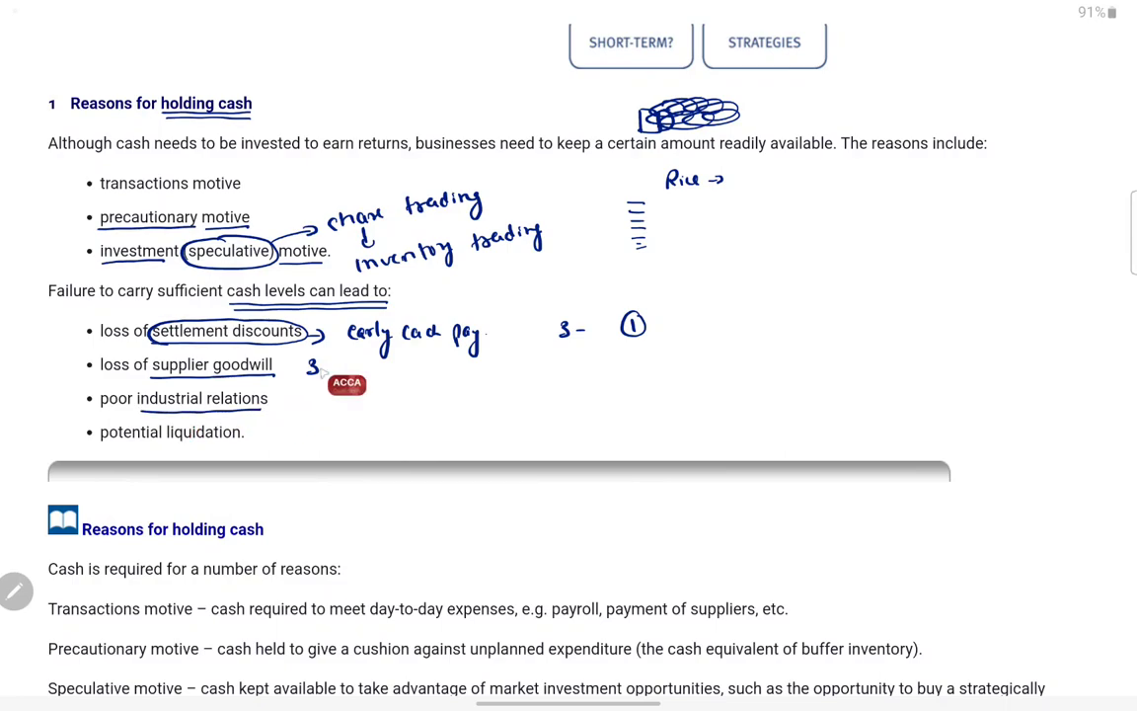
pyautogui.moveTo(170, 420); pyautogui.dragTo(188, 447)
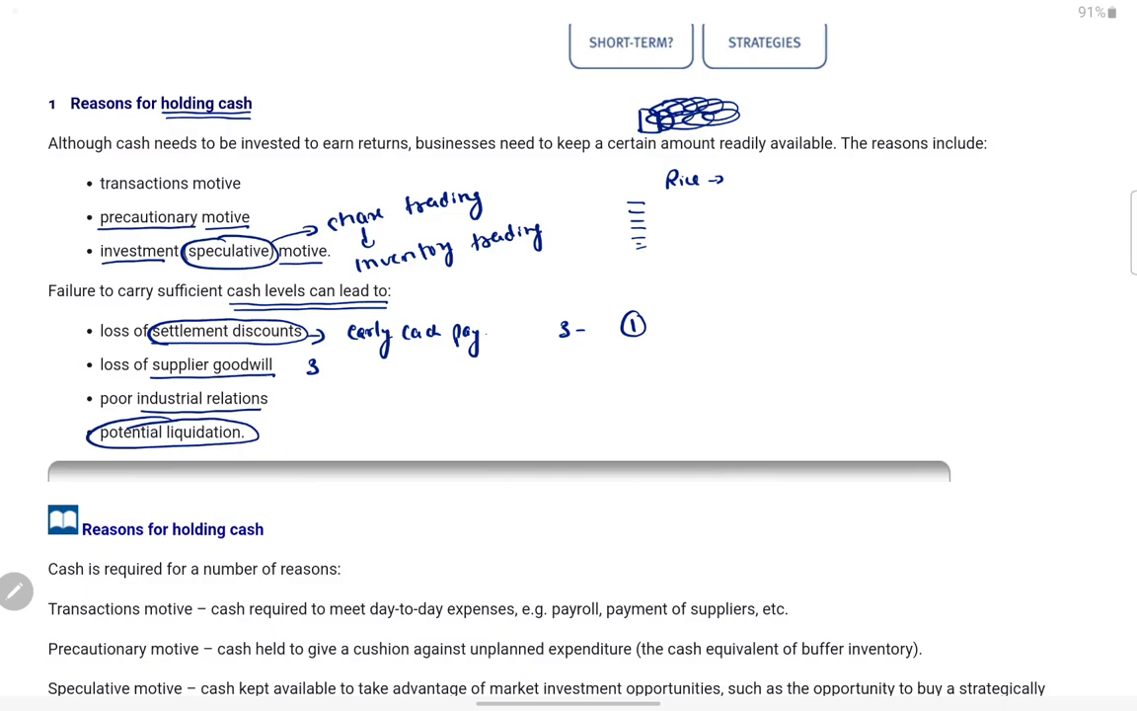
pyautogui.moveTo(174, 123); pyautogui.dragTo(191, 120)
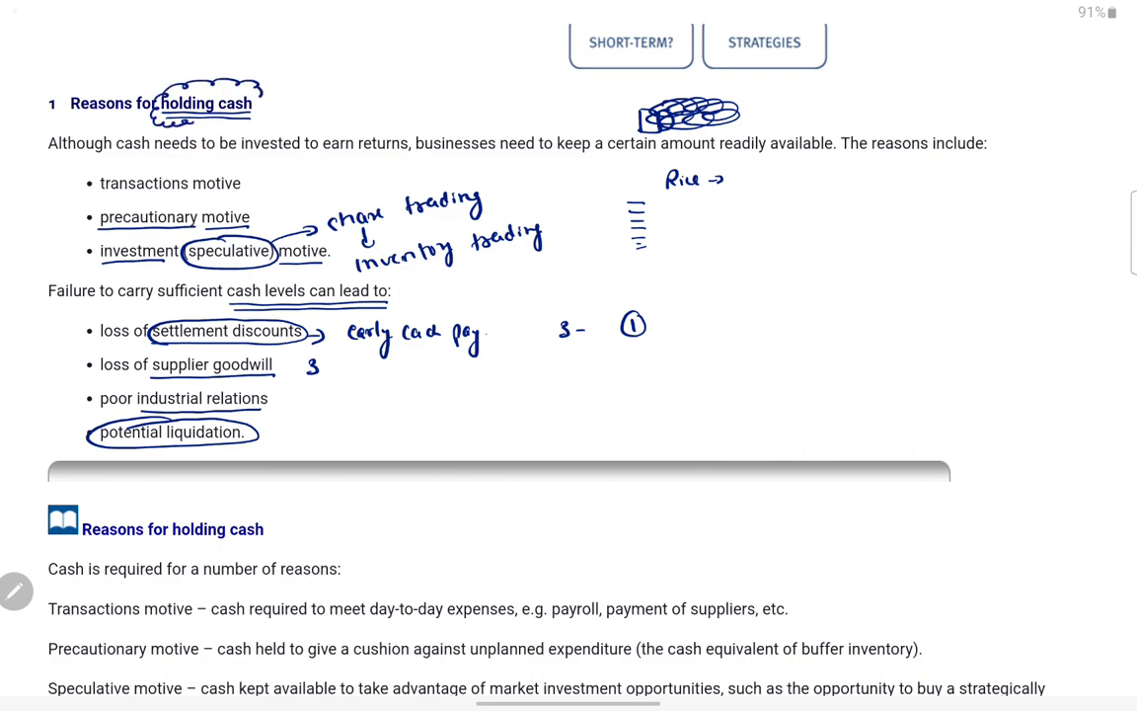
pyautogui.click(869, 67)
pyautogui.scroll(-5, 569, 394)
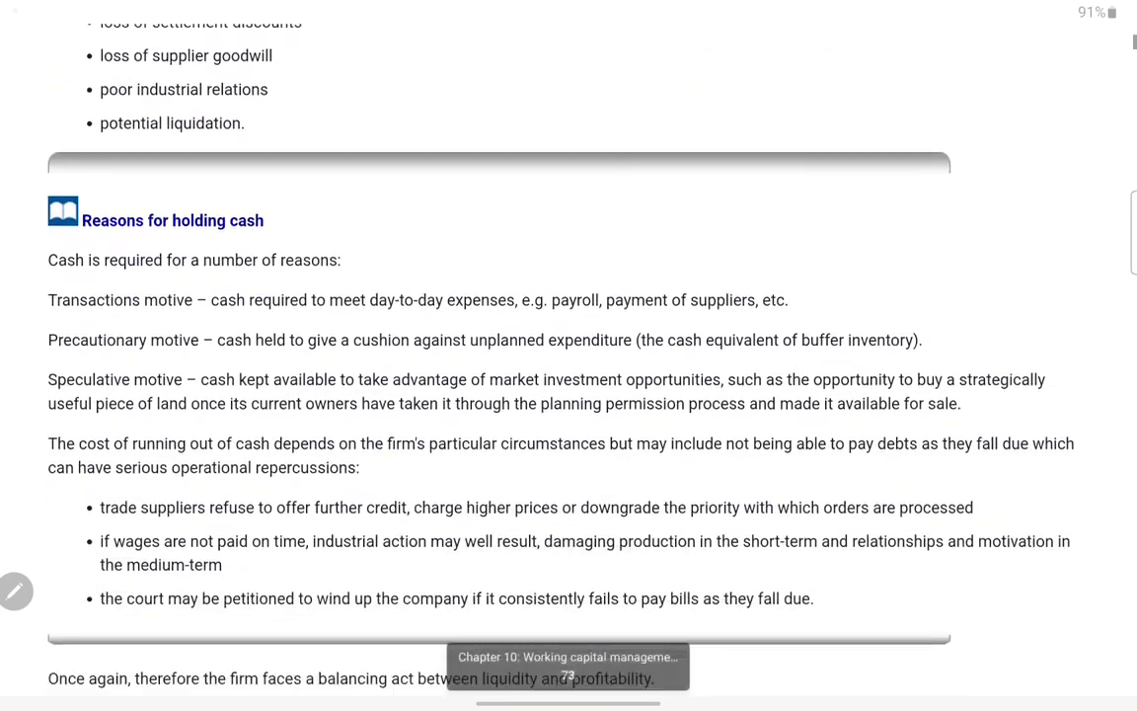
# - Circle the Liquidity and Profitability labels and write 'enough cash' above the liquidity pan
pyautogui.scroll(-2, 568, 395)
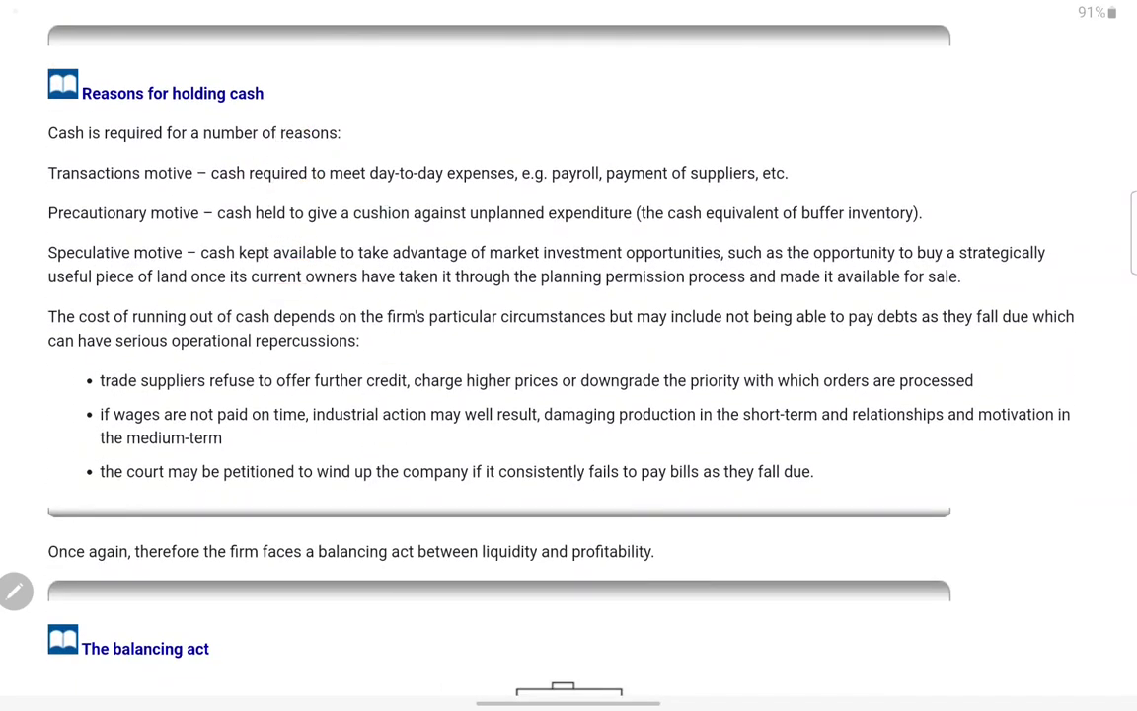
pyautogui.scroll(-8, 568, 395)
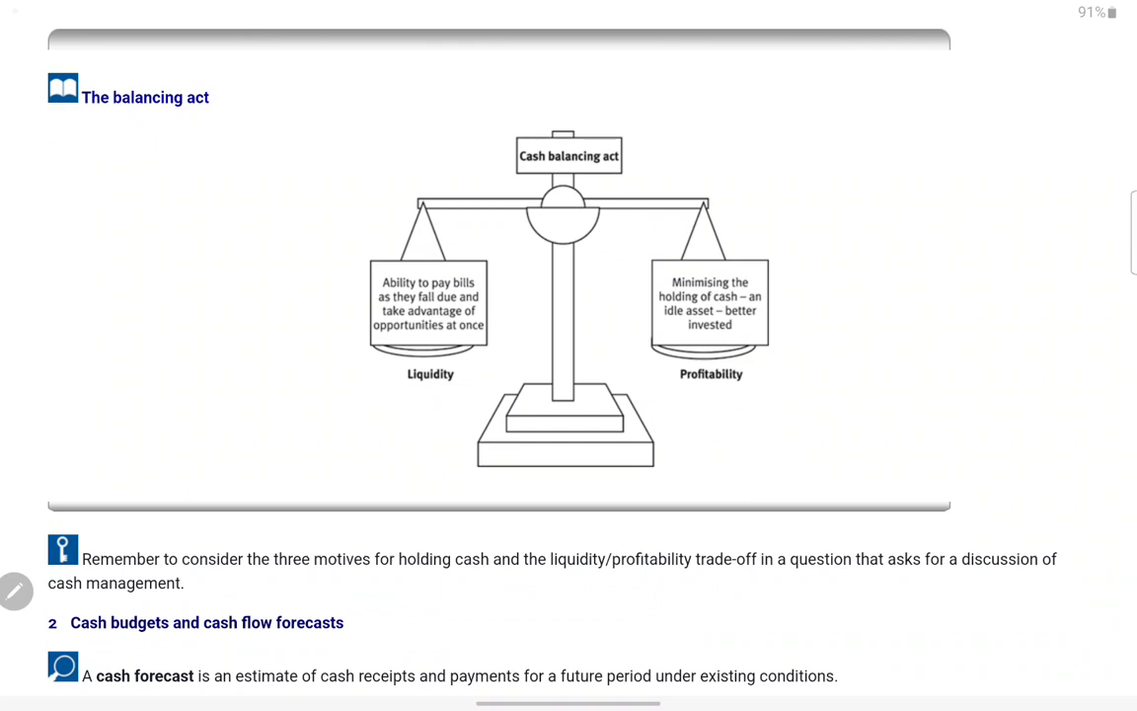
pyautogui.moveTo(453, 363); pyautogui.dragTo(400, 367)
pyautogui.moveTo(679, 362); pyautogui.dragTo(735, 361)
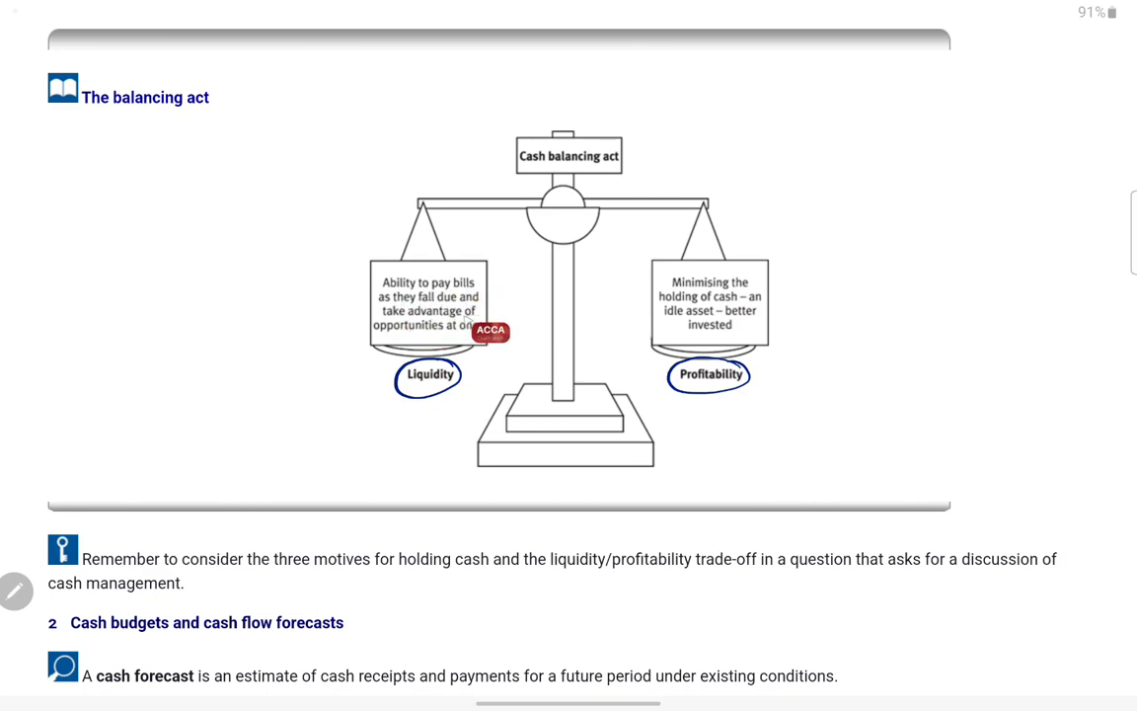
pyautogui.moveTo(384, 243)
pyautogui.mouseDown()
pyautogui.moveTo(421, 237)
pyautogui.moveTo(388, 243)
pyautogui.mouseUp()
pyautogui.moveTo(396, 240); pyautogui.dragTo(402, 237)
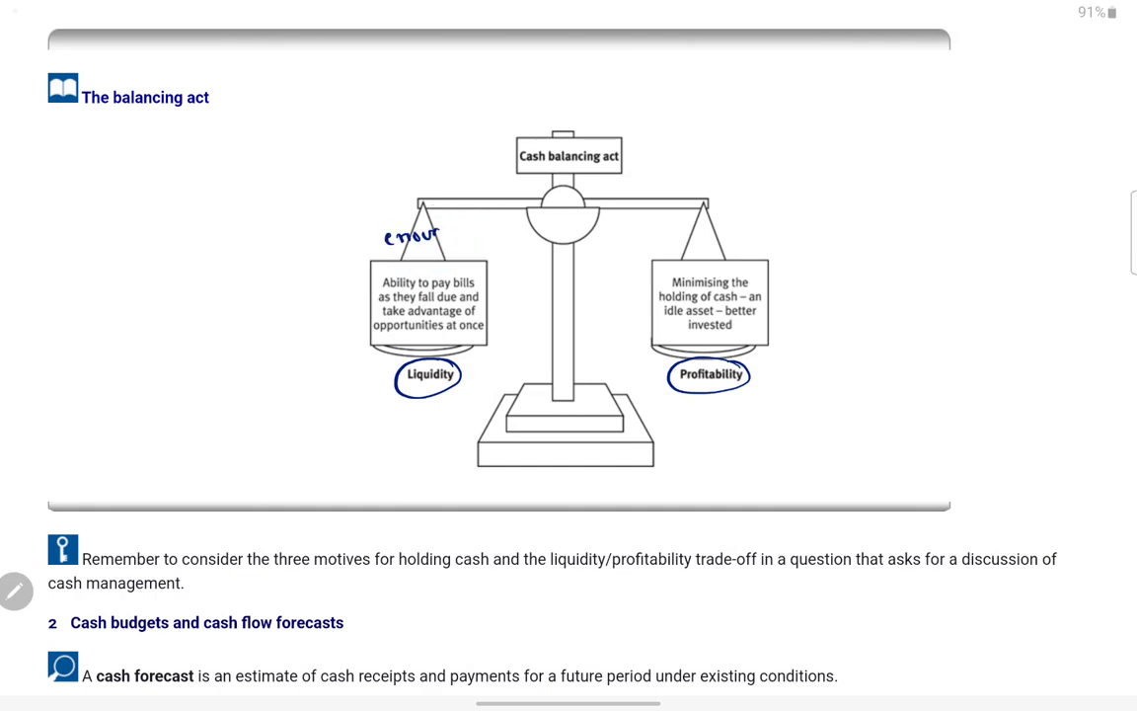
pyautogui.moveTo(498, 245); pyautogui.dragTo(504, 253)
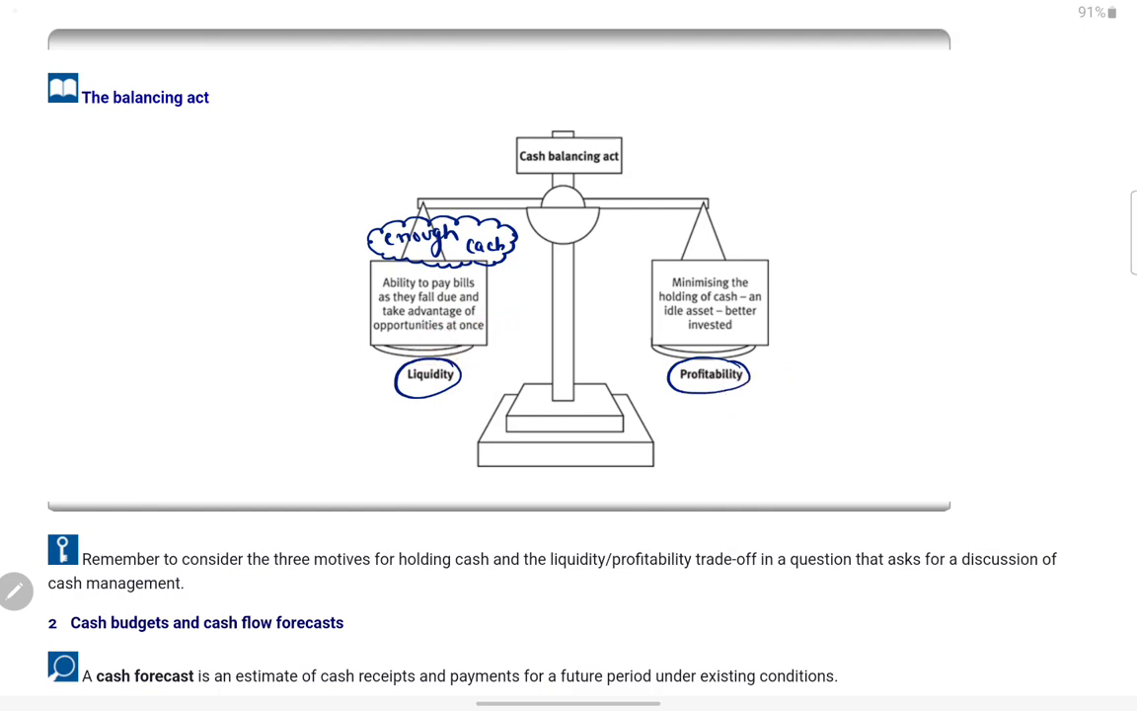
# - Underline 'holding of cash', note a clouded 'minimal cash-in-hand', and circle 'better' and 'invested'
pyautogui.moveTo(659, 304); pyautogui.dragTo(736, 304)
pyautogui.moveTo(756, 233); pyautogui.dragTo(760, 240)
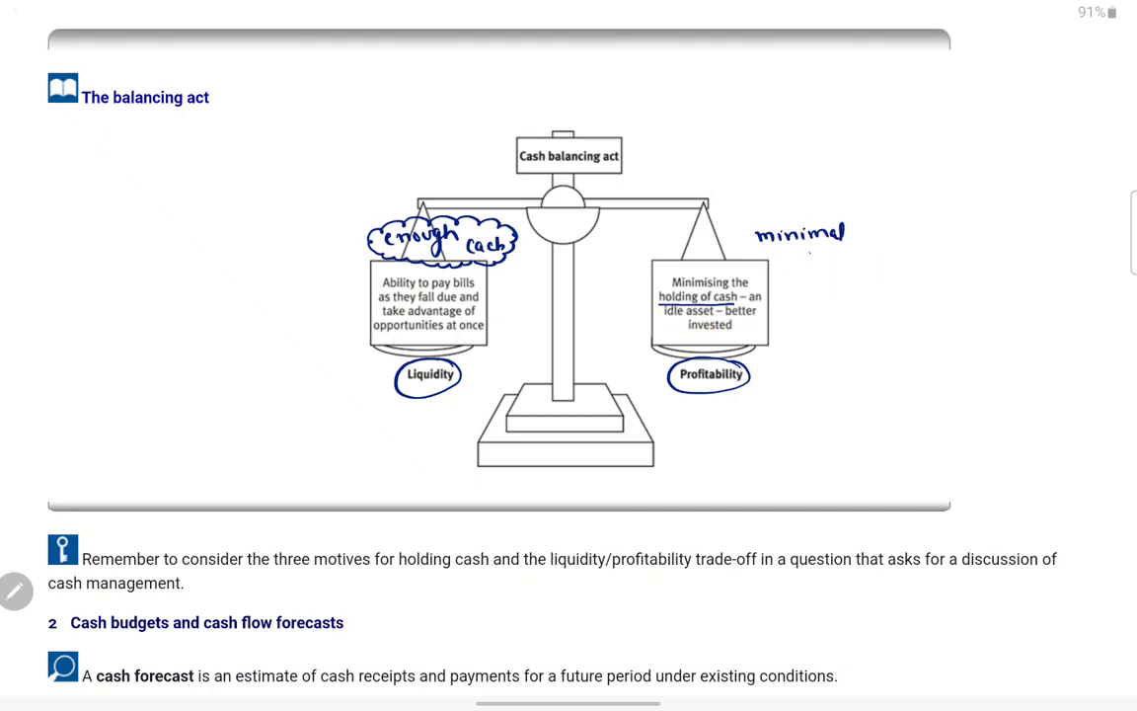
pyautogui.moveTo(837, 247)
pyautogui.mouseDown()
pyautogui.moveTo(851, 259)
pyautogui.moveTo(915, 258)
pyautogui.moveTo(948, 239)
pyautogui.mouseUp()
pyautogui.moveTo(885, 251)
pyautogui.mouseDown()
pyautogui.moveTo(896, 251)
pyautogui.moveTo(860, 253)
pyautogui.mouseUp()
pyautogui.click(762, 306)
pyautogui.moveTo(731, 318); pyautogui.dragTo(732, 320)
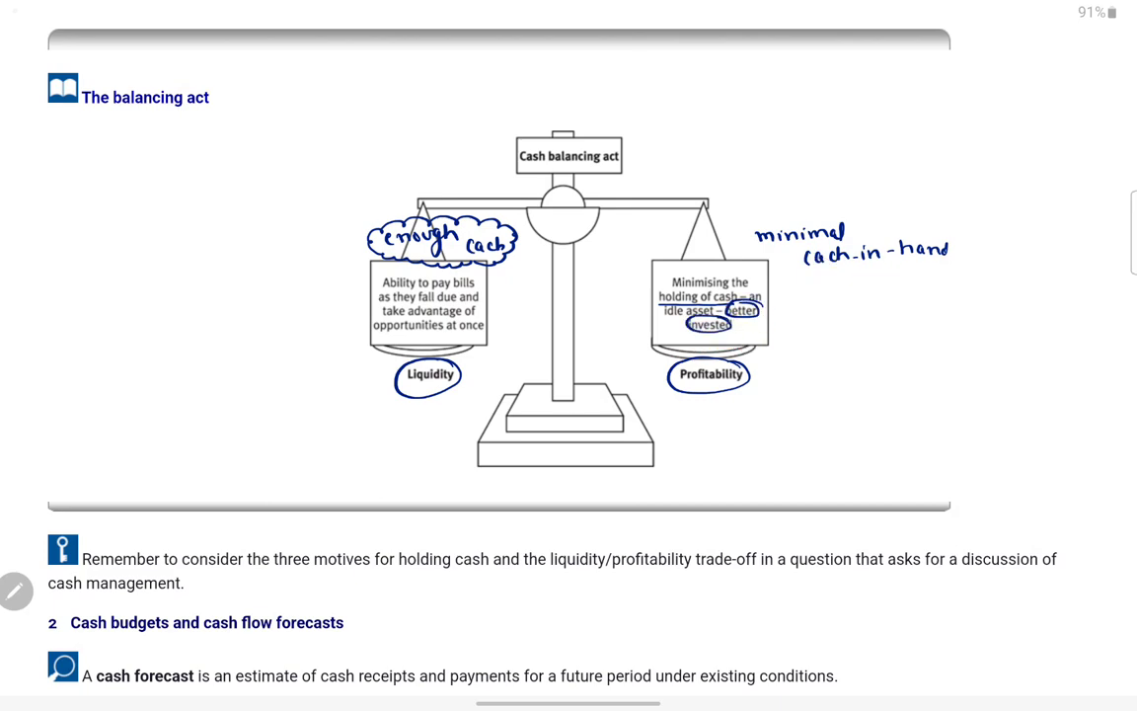
pyautogui.moveTo(786, 283); pyautogui.dragTo(821, 280)
pyautogui.moveTo(762, 214); pyautogui.dragTo(862, 209)
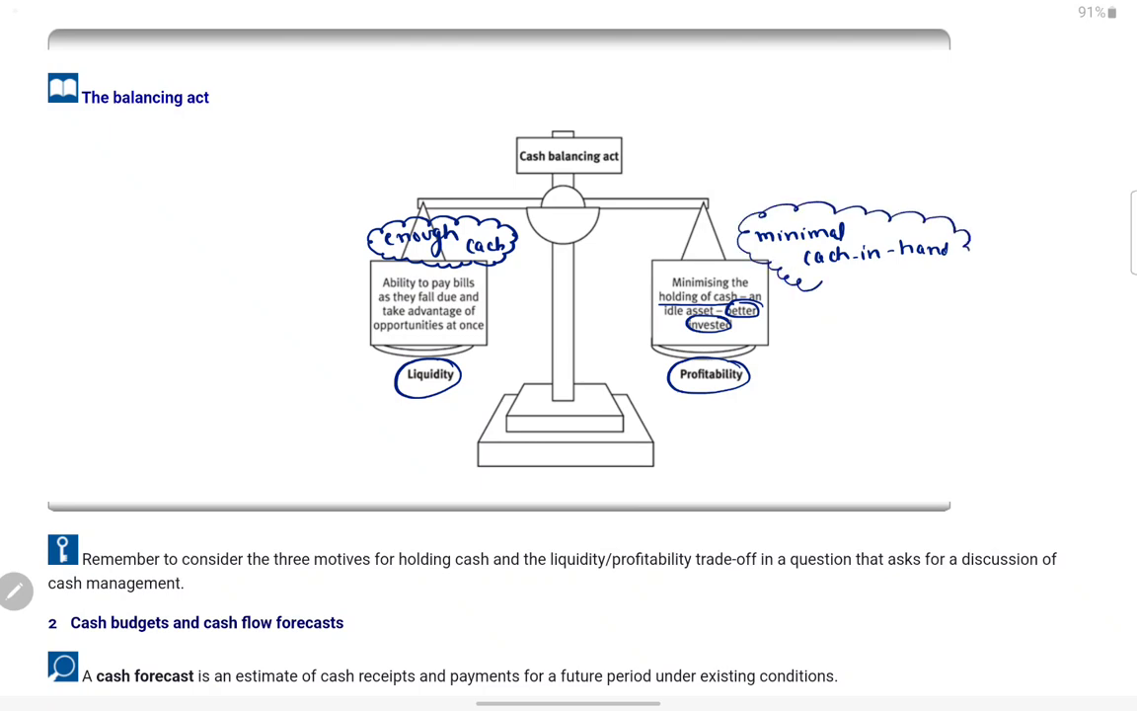
pyautogui.moveTo(821, 284); pyautogui.dragTo(922, 282)
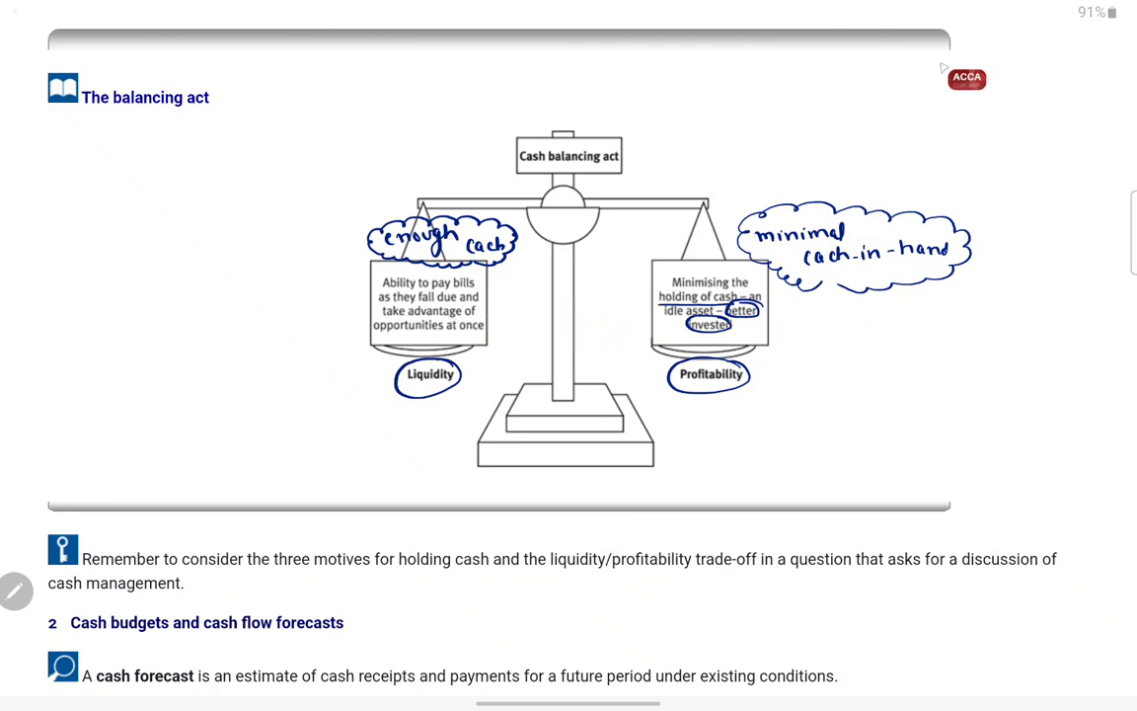
# - Erase all ink from the diagram and scroll to section 2 Cash budgets and cash flow forecasts
pyautogui.click(967, 79)
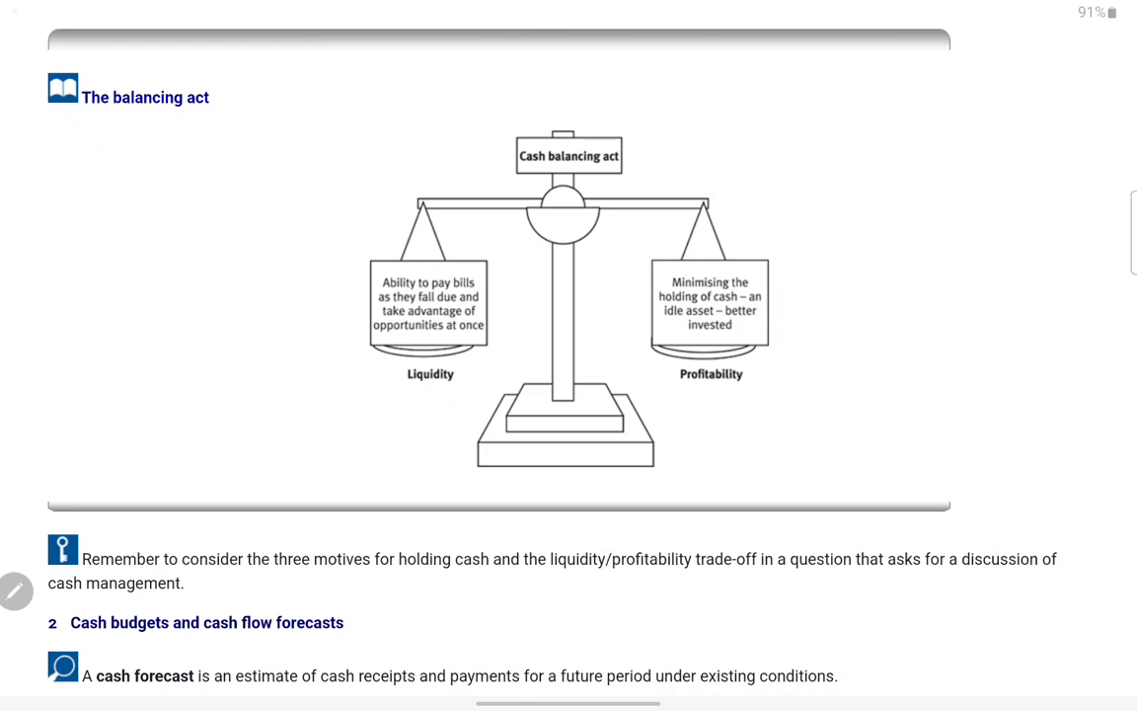
pyautogui.scroll(-5, 533, 326)
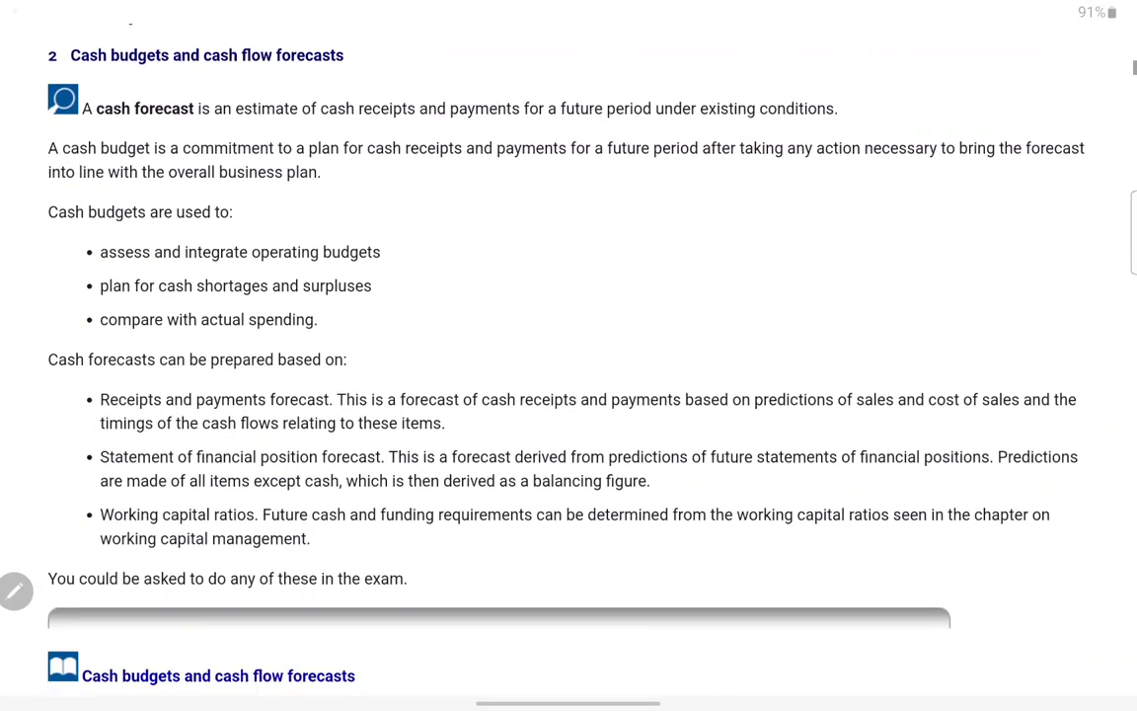
pyautogui.scroll(2, 533, 326)
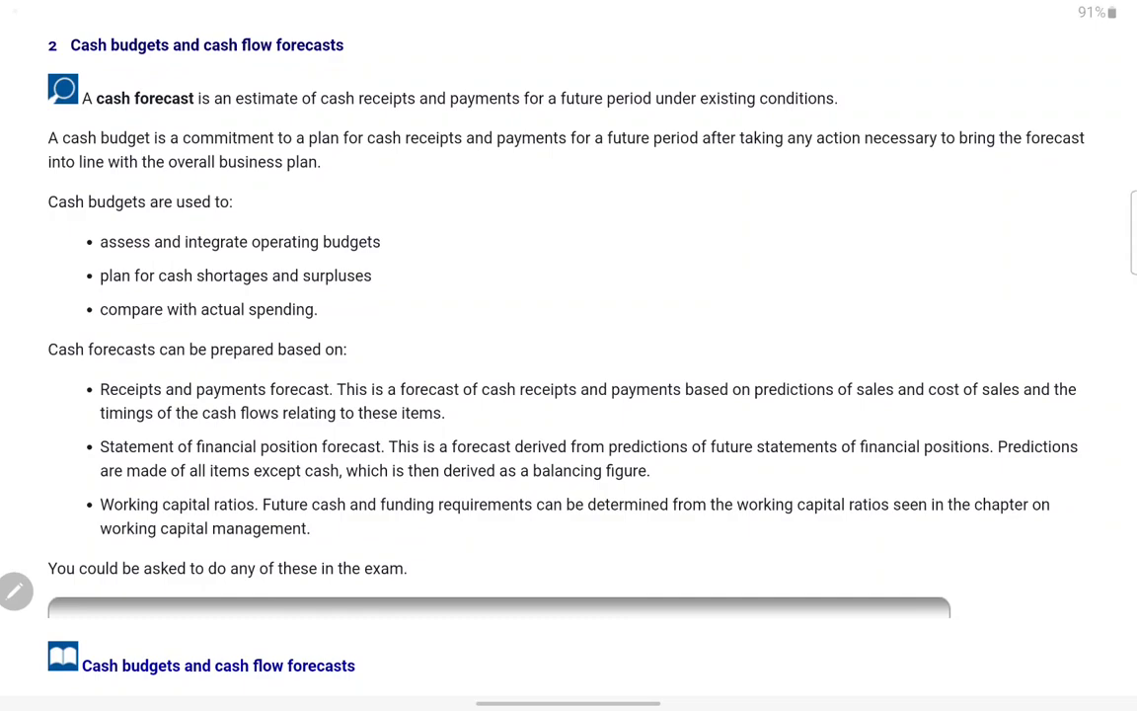
# - Underline the section 2 heading and strike out its 'Cash' and 'flow' words
pyautogui.moveTo(93, 58); pyautogui.dragTo(342, 56)
pyautogui.moveTo(209, 63); pyautogui.dragTo(326, 62)
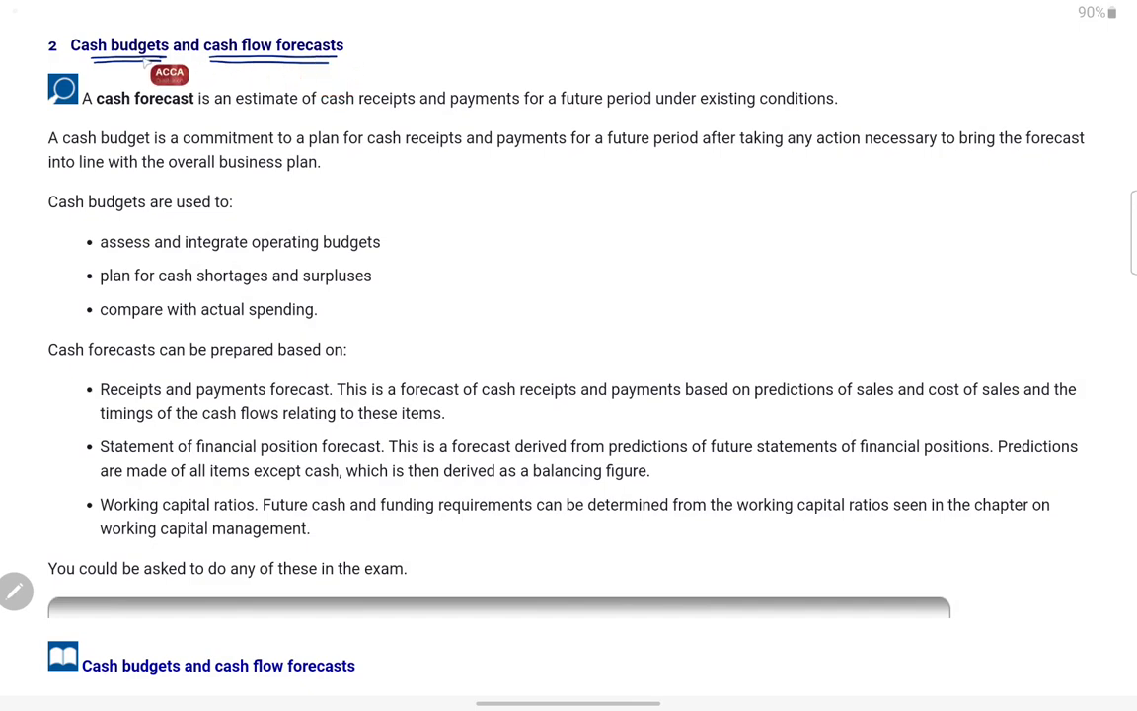
pyautogui.moveTo(204, 58)
pyautogui.mouseDown()
pyautogui.moveTo(236, 33)
pyautogui.moveTo(264, 36)
pyautogui.mouseUp()
pyautogui.moveTo(65, 59)
pyautogui.mouseDown()
pyautogui.moveTo(77, 37)
pyautogui.moveTo(124, 40)
pyautogui.mouseUp()
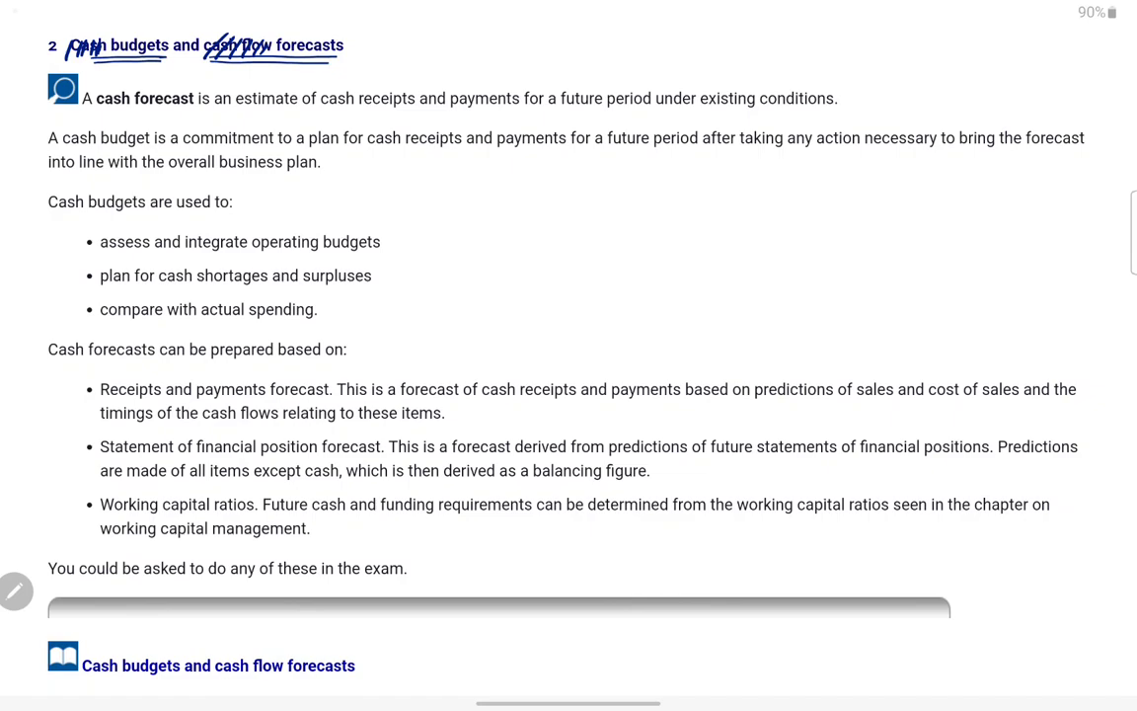
# - Handwrite 'Forecast' beside 'Cash budgets are used to:'
pyautogui.moveTo(450, 191)
pyautogui.mouseDown()
pyautogui.moveTo(443, 214)
pyautogui.moveTo(460, 201)
pyautogui.moveTo(478, 211)
pyautogui.mouseUp()
pyautogui.moveTo(478, 198)
pyautogui.mouseDown()
pyautogui.moveTo(468, 212)
pyautogui.moveTo(487, 210)
pyautogui.mouseUp()
pyautogui.moveTo(496, 201)
pyautogui.mouseDown()
pyautogui.moveTo(492, 210)
pyautogui.moveTo(504, 211)
pyautogui.mouseUp()
pyautogui.moveTo(511, 200)
pyautogui.mouseDown()
pyautogui.moveTo(444, 202)
pyautogui.moveTo(456, 203)
pyautogui.mouseUp()
pyautogui.moveTo(463, 203); pyautogui.dragTo(525, 212)
pyautogui.moveTo(520, 202); pyautogui.dragTo(530, 201)
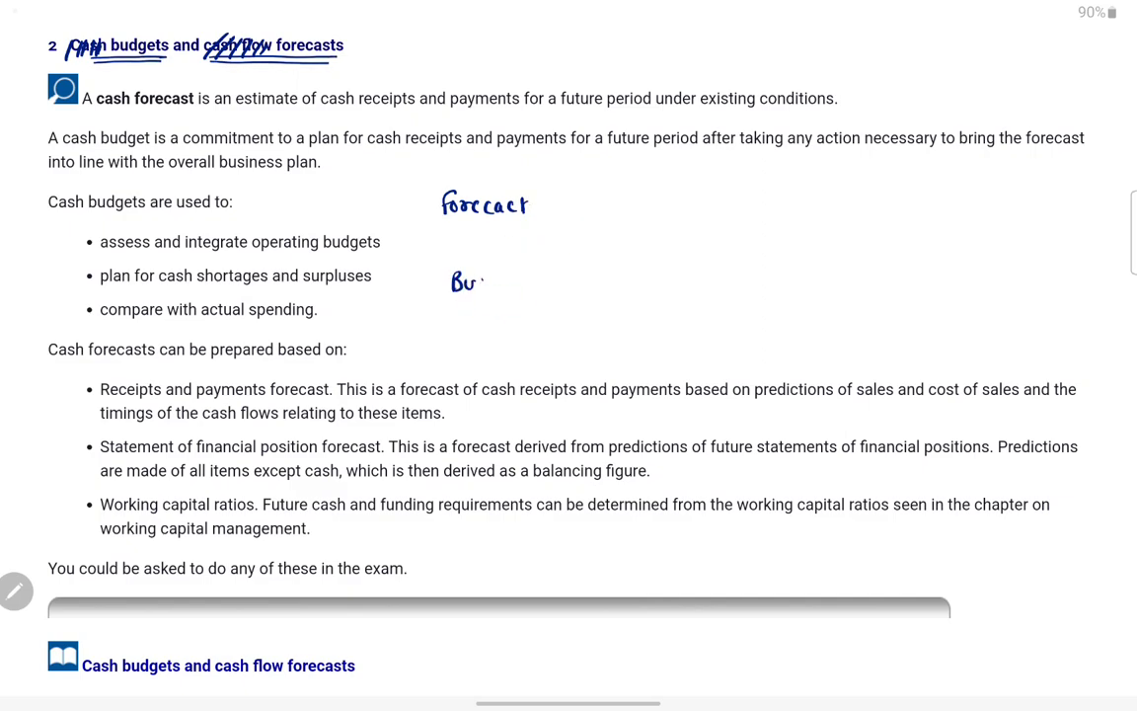
# - Write 'Budget →' below Forecast and add red 'Forecast values' with dashes beneath
pyautogui.moveTo(579, 270); pyautogui.dragTo(590, 280)
pyautogui.moveTo(561, 208); pyautogui.dragTo(581, 207)
pyautogui.moveTo(574, 201); pyautogui.dragTo(580, 210)
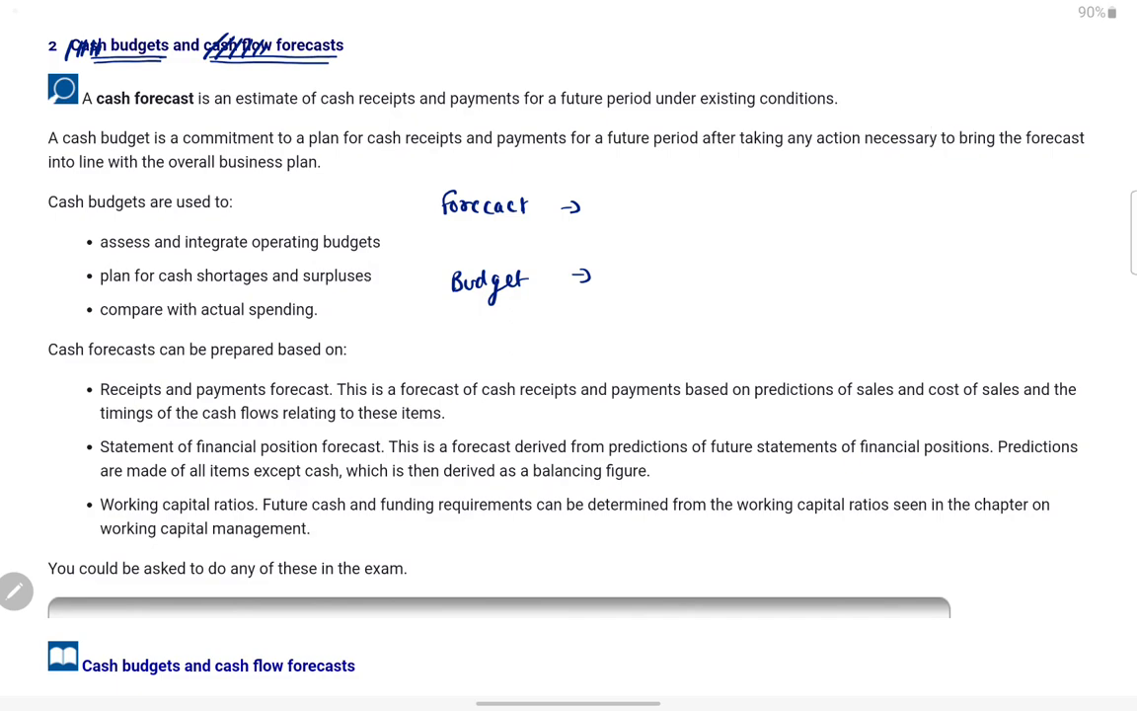
pyautogui.moveTo(534, 211); pyautogui.dragTo(580, 211)
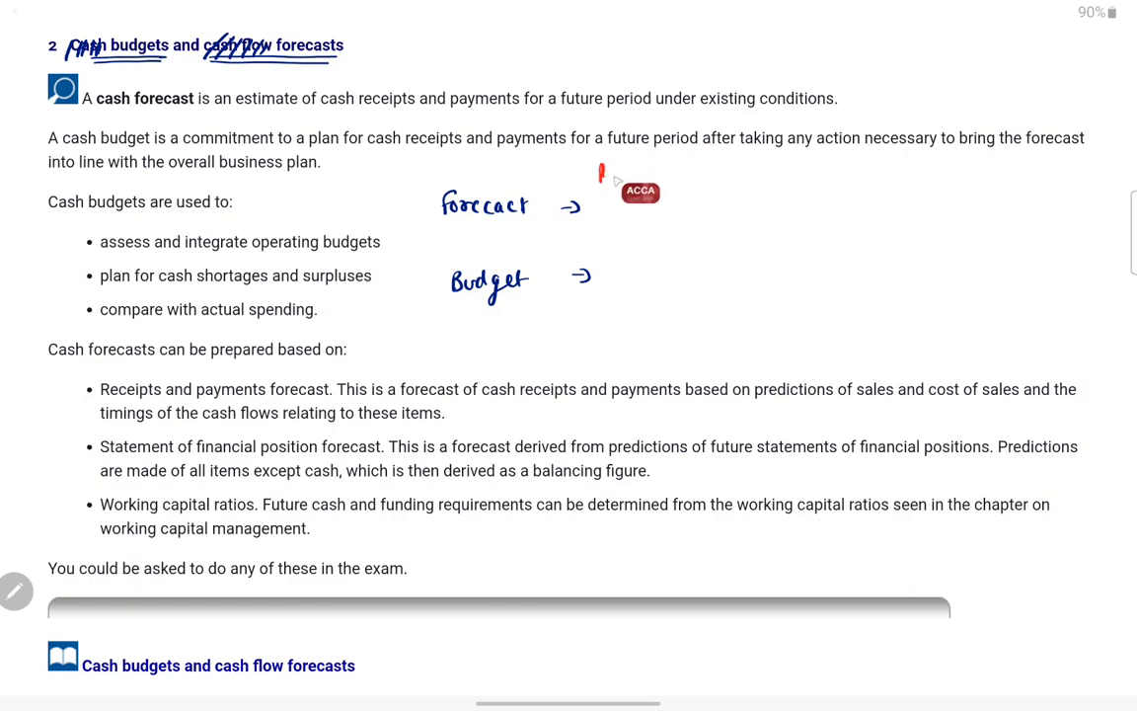
pyautogui.moveTo(631, 176); pyautogui.dragTo(726, 176)
pyautogui.moveTo(612, 199)
pyautogui.mouseDown()
pyautogui.moveTo(695, 199)
pyautogui.moveTo(632, 210)
pyautogui.moveTo(649, 209)
pyautogui.mouseUp()
pyautogui.moveTo(663, 208); pyautogui.dragTo(683, 206)
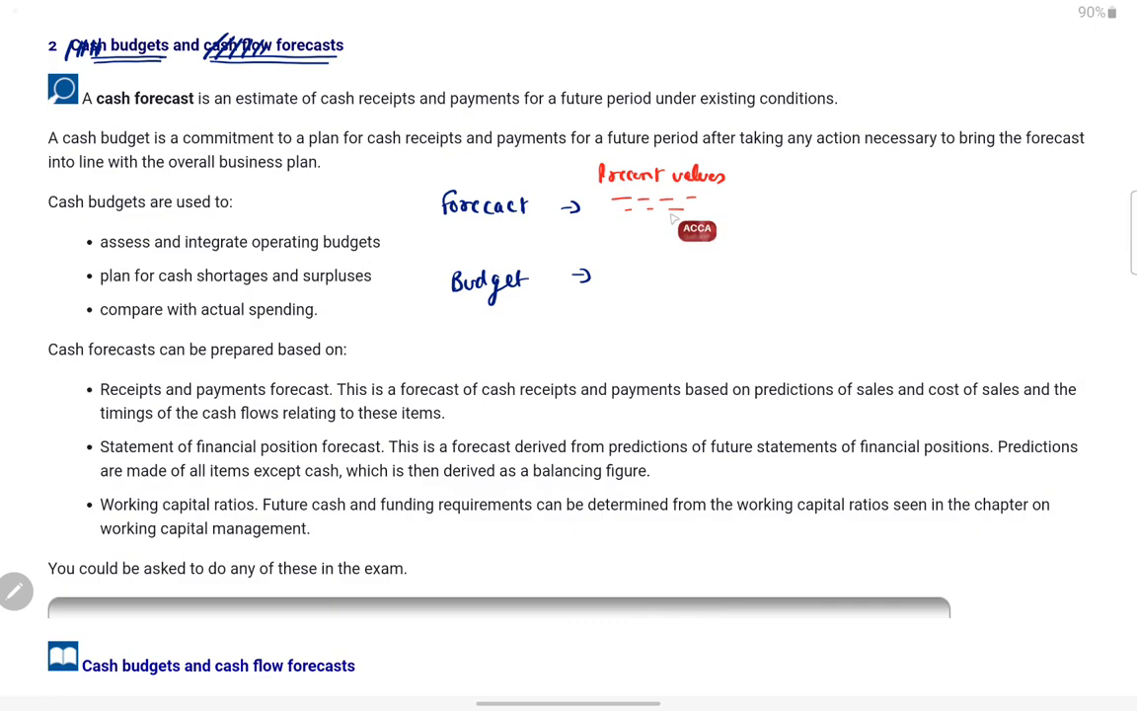
# - Draw a red 'See' arrow to a 'Future' box and start a red figure above future period
pyautogui.moveTo(679, 212); pyautogui.dragTo(776, 232)
pyautogui.moveTo(869, 189); pyautogui.dragTo(872, 202)
pyautogui.moveTo(762, 207)
pyautogui.mouseDown()
pyautogui.moveTo(754, 221)
pyautogui.moveTo(784, 220)
pyautogui.mouseUp()
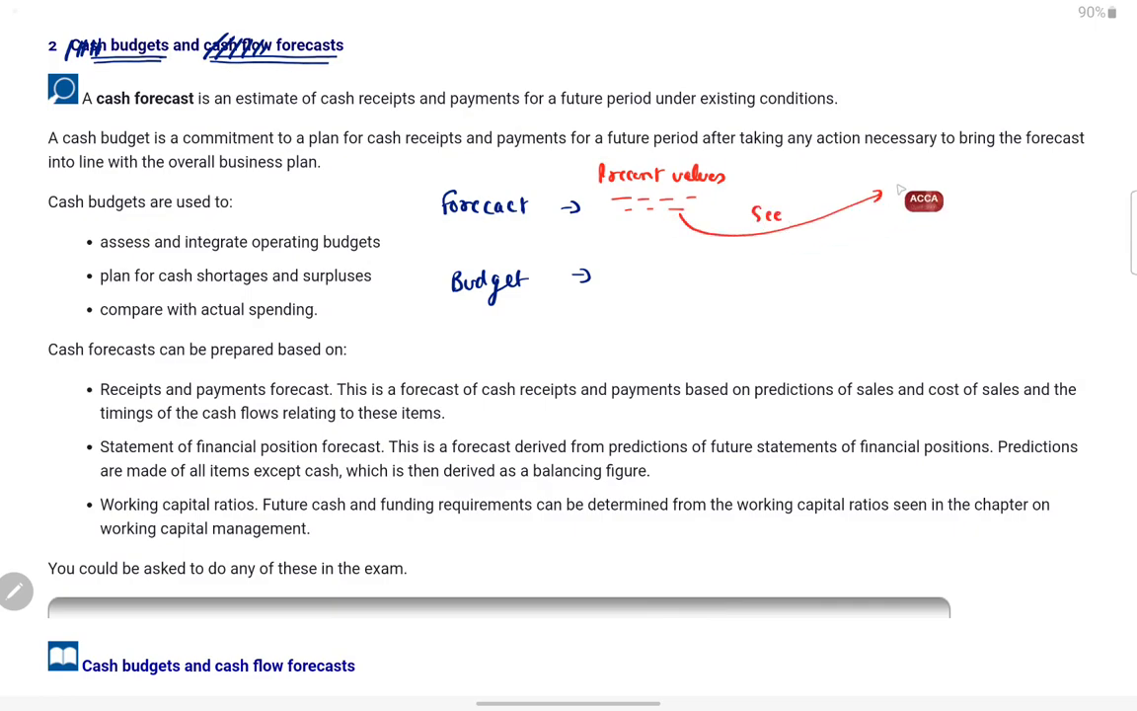
pyautogui.moveTo(893, 198); pyautogui.dragTo(976, 175)
pyautogui.moveTo(893, 199)
pyautogui.mouseDown()
pyautogui.moveTo(914, 199)
pyautogui.moveTo(907, 161)
pyautogui.mouseUp()
pyautogui.moveTo(911, 160); pyautogui.dragTo(924, 165)
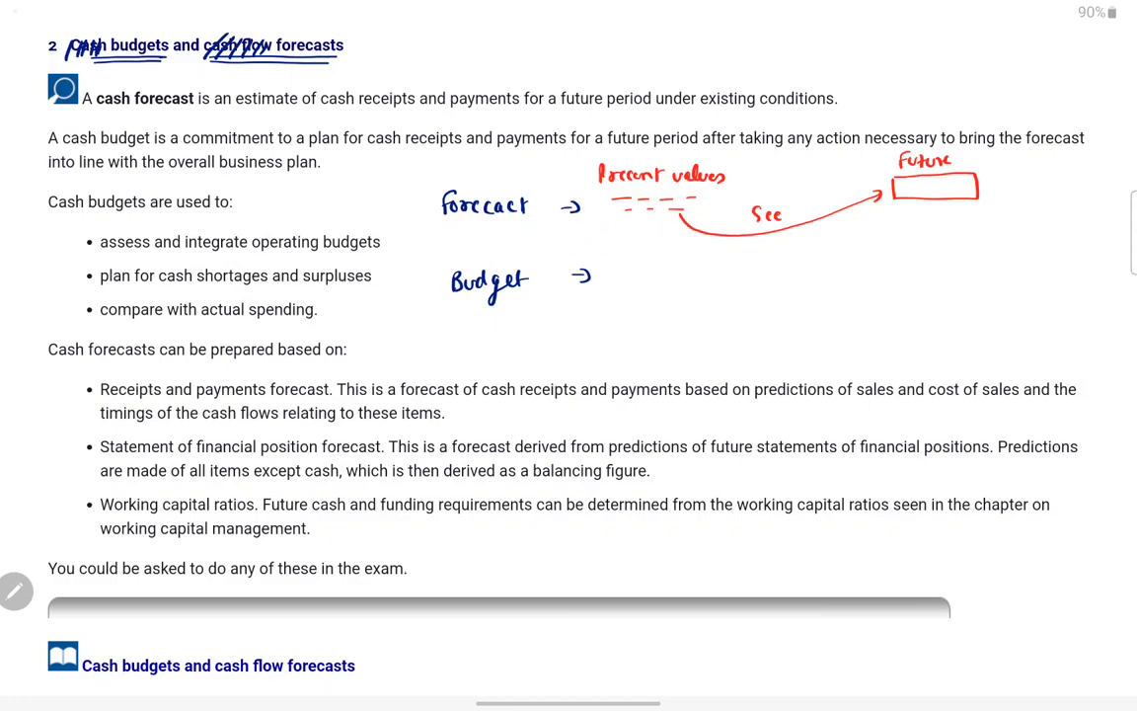
pyautogui.moveTo(608, 111); pyautogui.dragTo(648, 120)
pyautogui.click(642, 119)
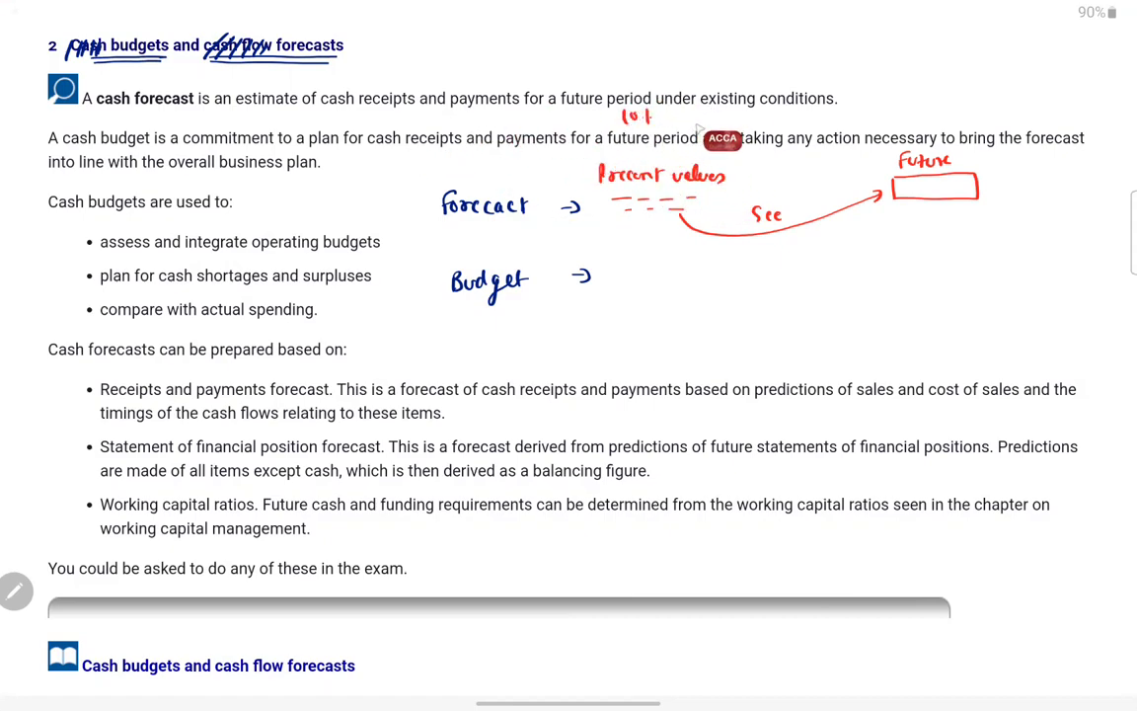
# - Write the red example '100000 → 110000 at 10%' above the forecast definition
pyautogui.moveTo(915, 112); pyautogui.dragTo(936, 122)
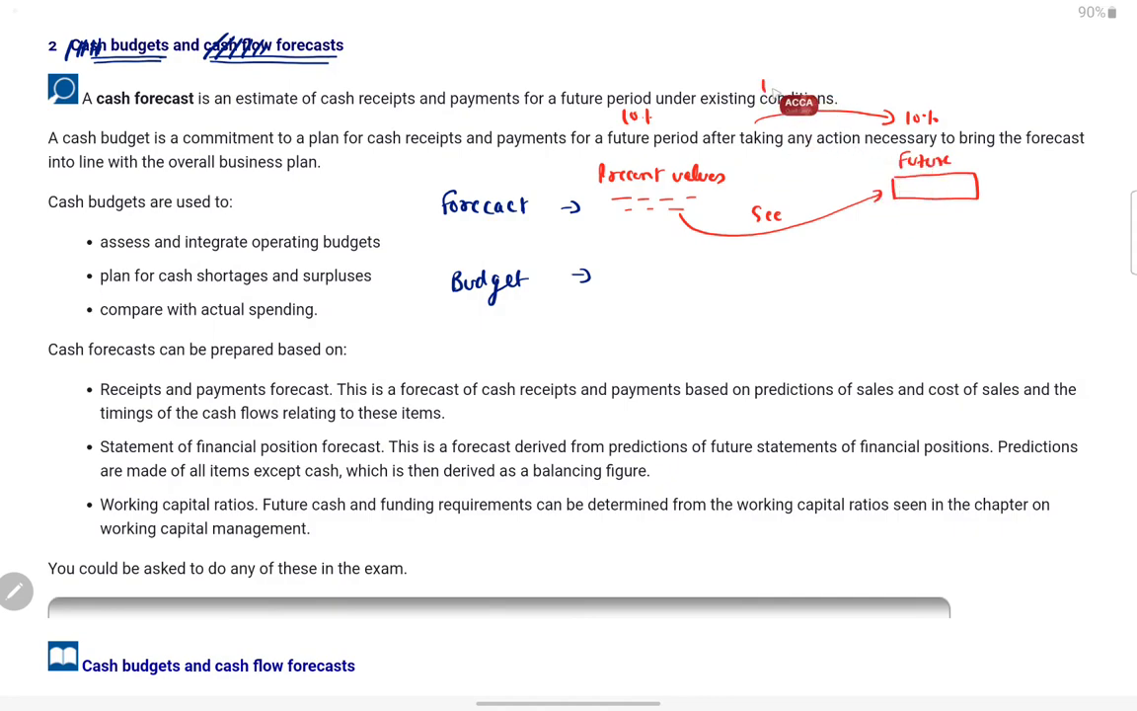
pyautogui.moveTo(762, 91); pyautogui.dragTo(900, 99)
pyautogui.moveTo(907, 85); pyautogui.dragTo(936, 123)
pyautogui.moveTo(916, 87)
pyautogui.mouseDown()
pyautogui.moveTo(927, 98)
pyautogui.moveTo(953, 95)
pyautogui.mouseUp()
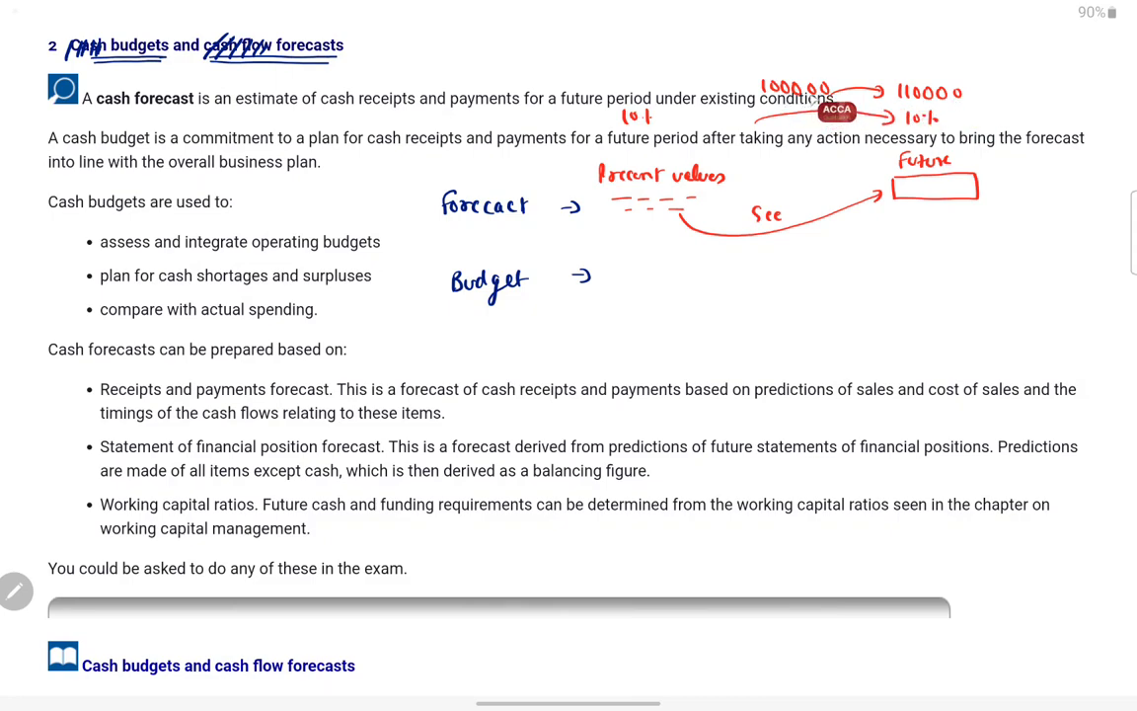
pyautogui.moveTo(846, 93); pyautogui.dragTo(847, 104)
pyautogui.moveTo(853, 94); pyautogui.dragTo(854, 95)
pyautogui.moveTo(860, 94); pyautogui.dragTo(868, 104)
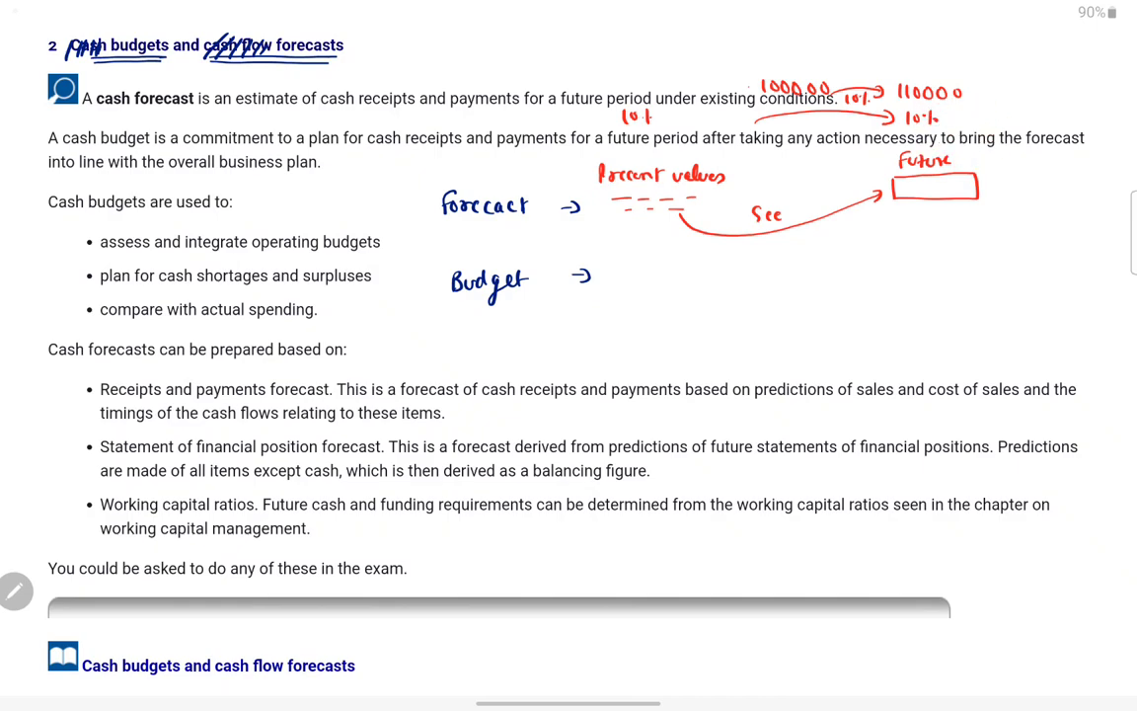
# - Arc an arrow from Budget to 112000 and underline 'a commitment' in red
pyautogui.moveTo(619, 274); pyautogui.dragTo(668, 302)
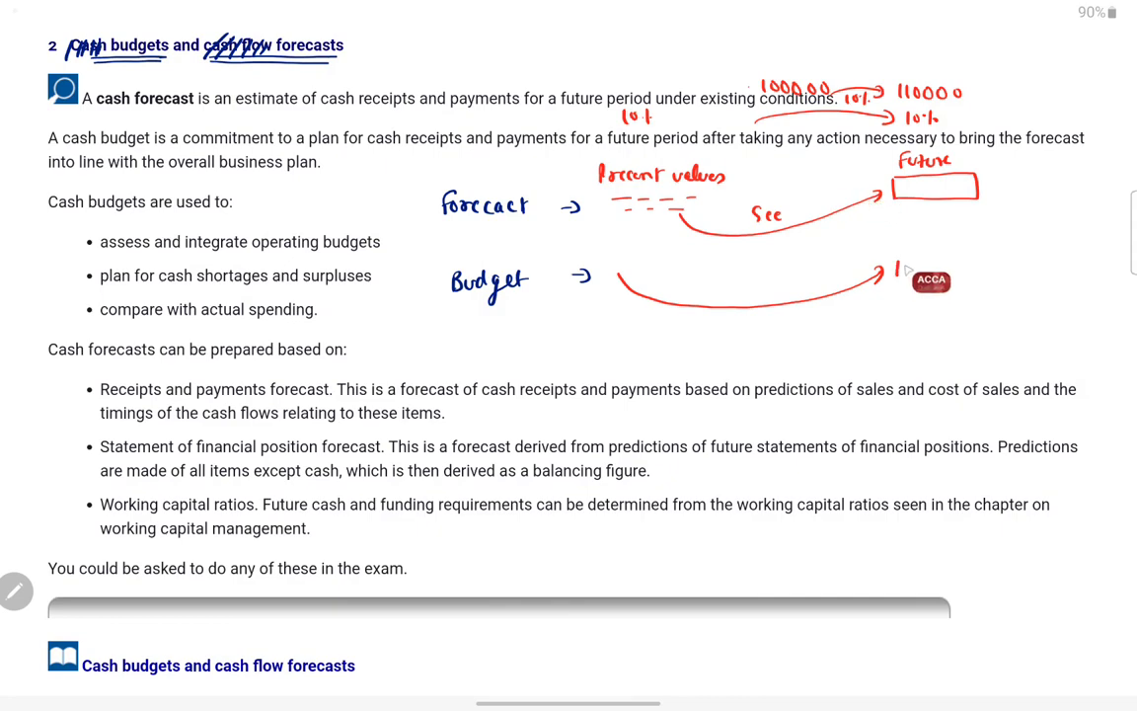
pyautogui.moveTo(898, 264); pyautogui.dragTo(896, 276)
pyautogui.moveTo(908, 261)
pyautogui.mouseDown()
pyautogui.moveTo(924, 277)
pyautogui.moveTo(955, 272)
pyautogui.moveTo(960, 255)
pyautogui.mouseUp()
pyautogui.moveTo(888, 283); pyautogui.dragTo(972, 284)
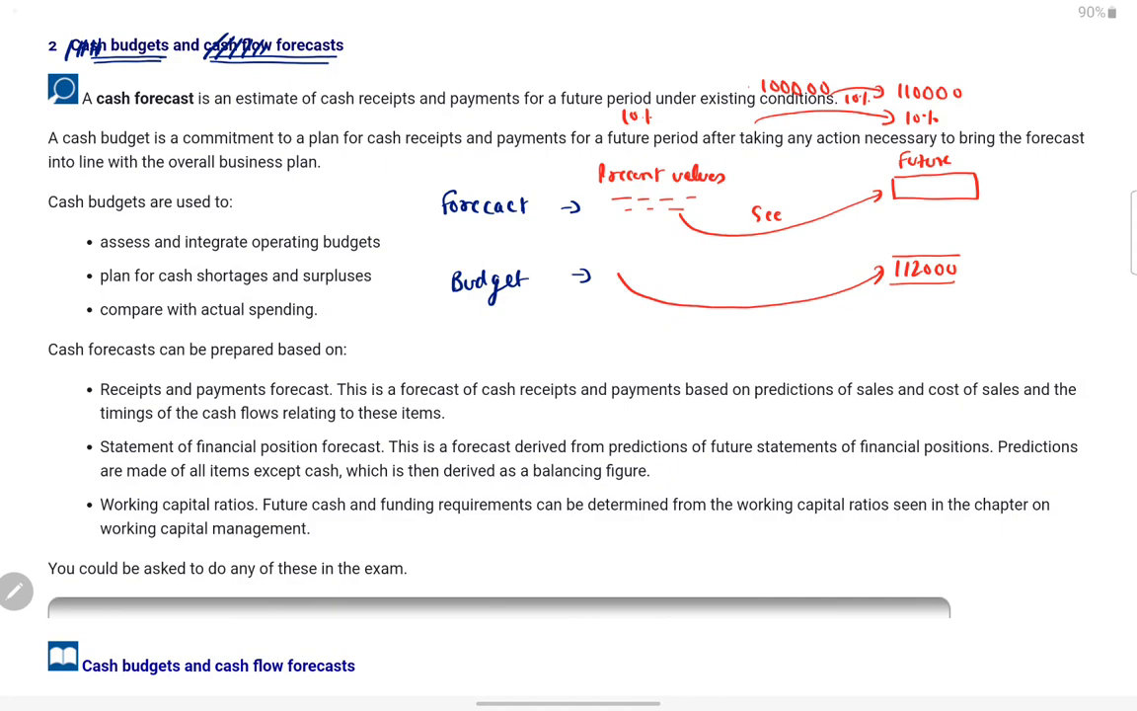
pyautogui.moveTo(170, 146); pyautogui.dragTo(229, 146)
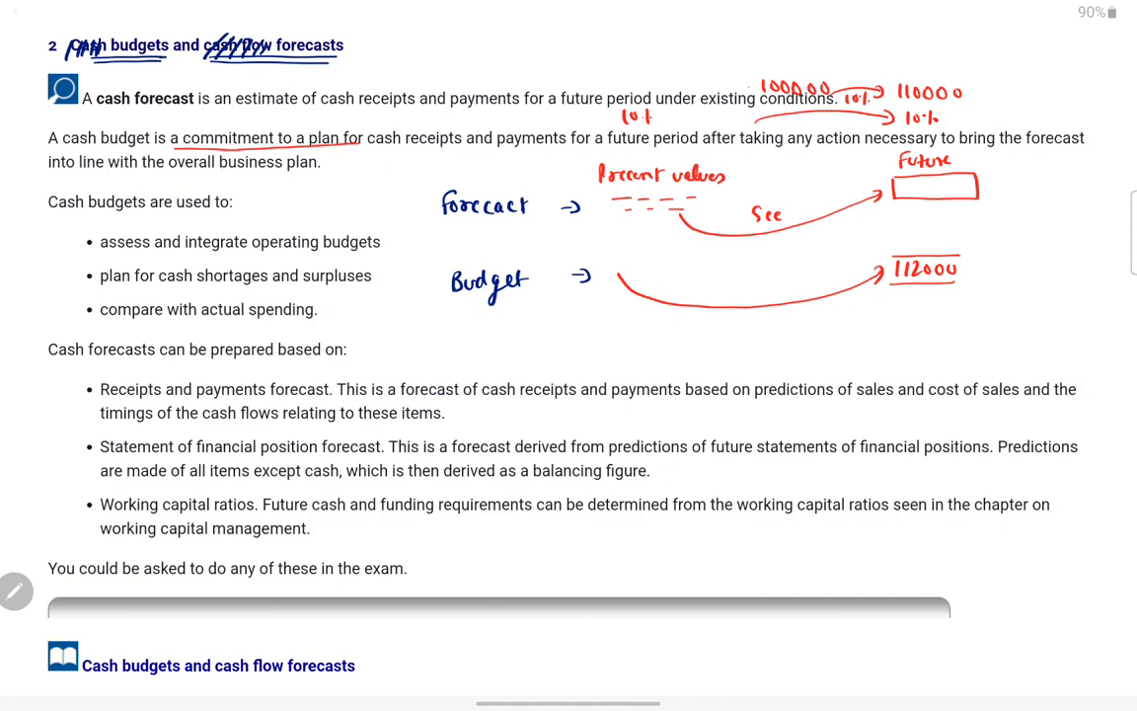
# - Circle 'payments' in red and erase the handwritten forecast and budget margin notes
pyautogui.moveTo(493, 129); pyautogui.dragTo(479, 131)
pyautogui.moveTo(641, 116)
pyautogui.mouseDown()
pyautogui.moveTo(888, 99)
pyautogui.moveTo(928, 163)
pyautogui.mouseUp()
pyautogui.moveTo(691, 178); pyautogui.dragTo(427, 223)
pyautogui.moveTo(612, 197)
pyautogui.mouseDown()
pyautogui.moveTo(572, 239)
pyautogui.moveTo(584, 292)
pyautogui.moveTo(840, 264)
pyautogui.moveTo(764, 219)
pyautogui.mouseUp()
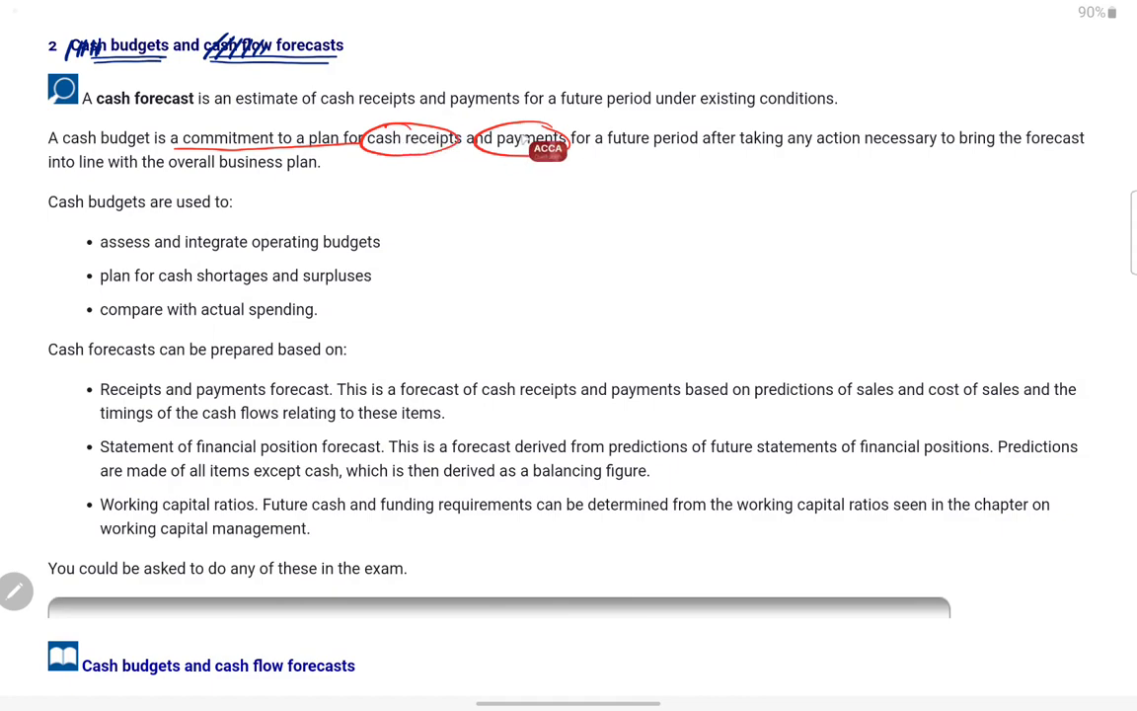
# - Underline in red the future-period and business-plan phrases, the budget uses, 'forecasts' and 'Receipts and payments forecast'
pyautogui.moveTo(607, 149); pyautogui.dragTo(696, 148)
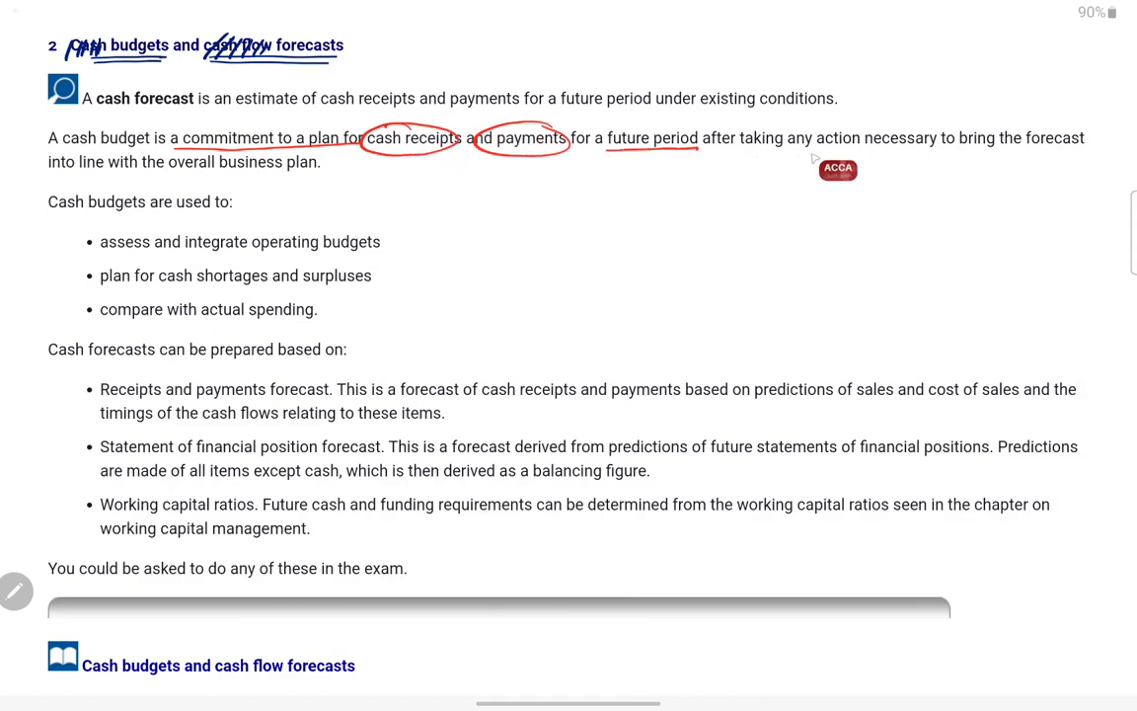
pyautogui.moveTo(931, 149); pyautogui.dragTo(959, 149)
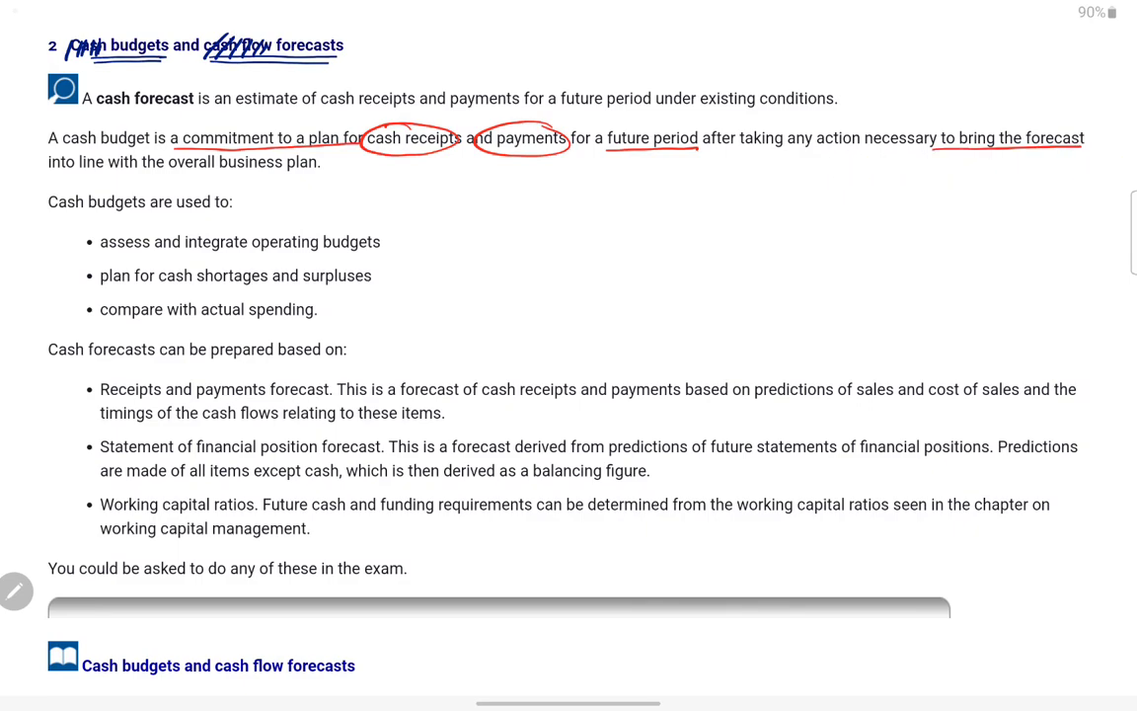
pyautogui.moveTo(44, 169); pyautogui.dragTo(326, 166)
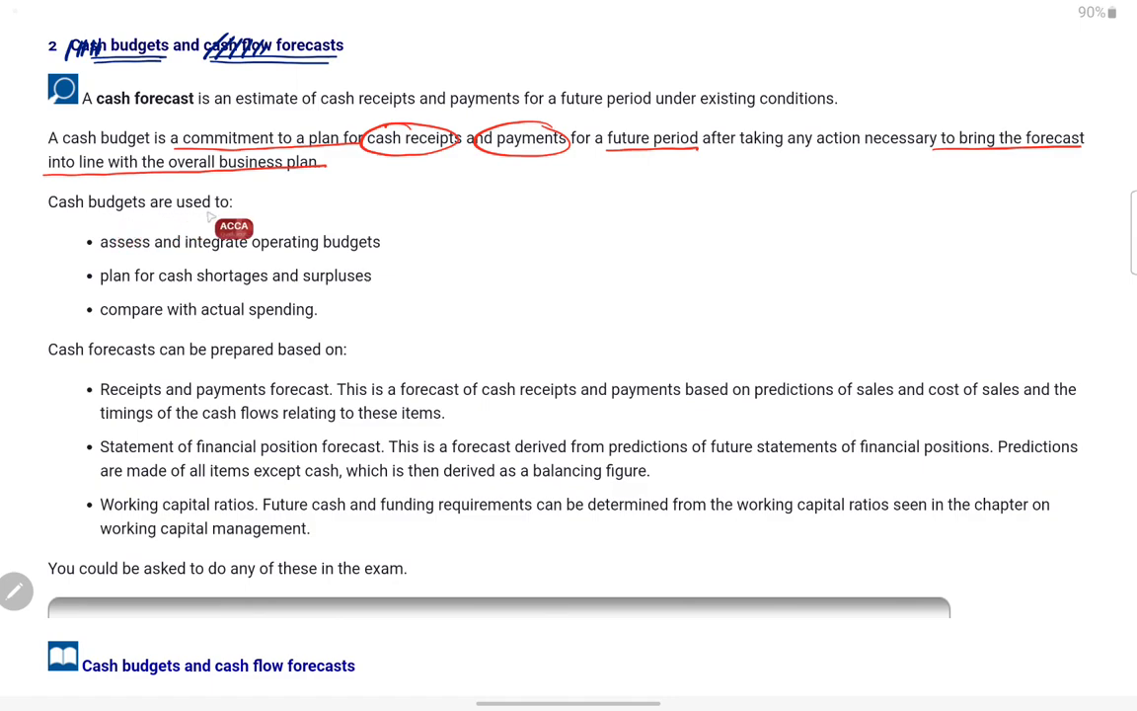
pyautogui.moveTo(100, 254); pyautogui.dragTo(195, 255)
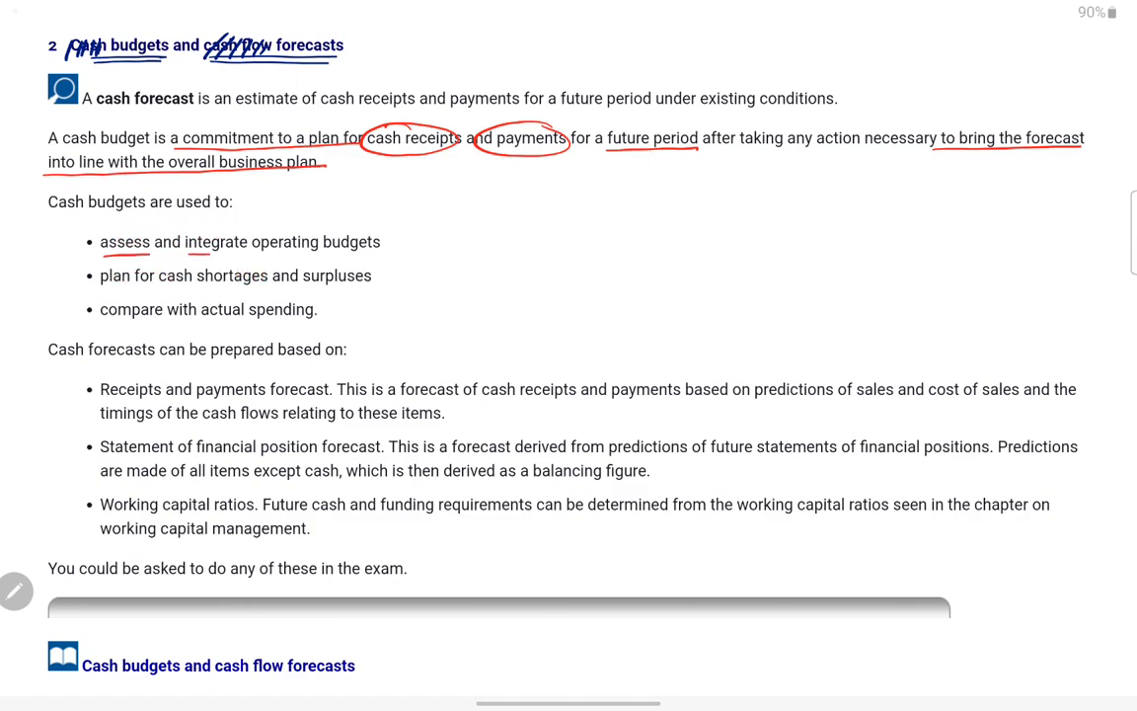
pyautogui.moveTo(100, 286); pyautogui.dragTo(182, 286)
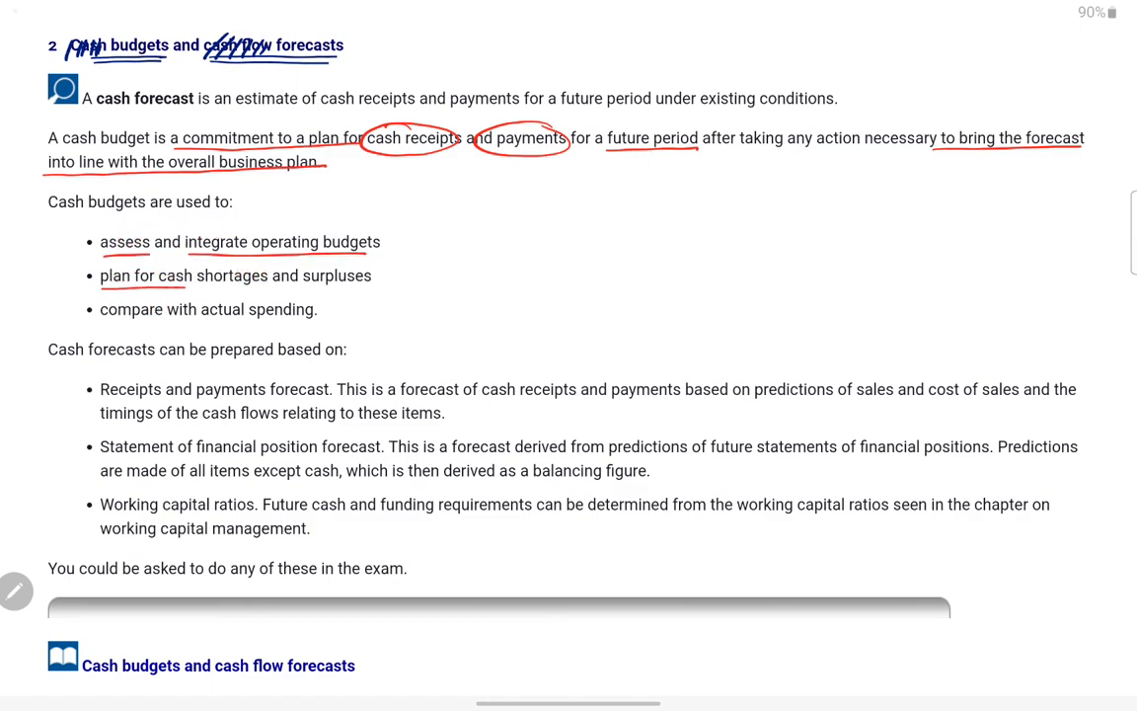
pyautogui.moveTo(100, 318); pyautogui.dragTo(197, 318)
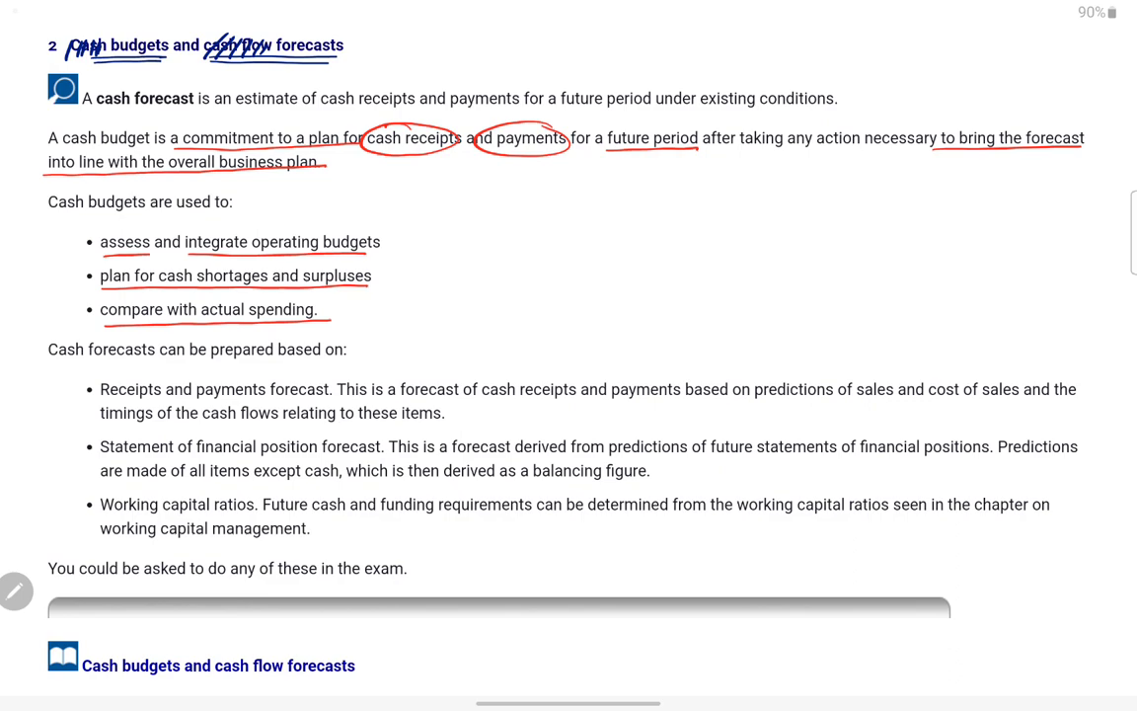
pyautogui.moveTo(88, 363); pyautogui.dragTo(158, 362)
pyautogui.moveTo(100, 400); pyautogui.dragTo(192, 400)
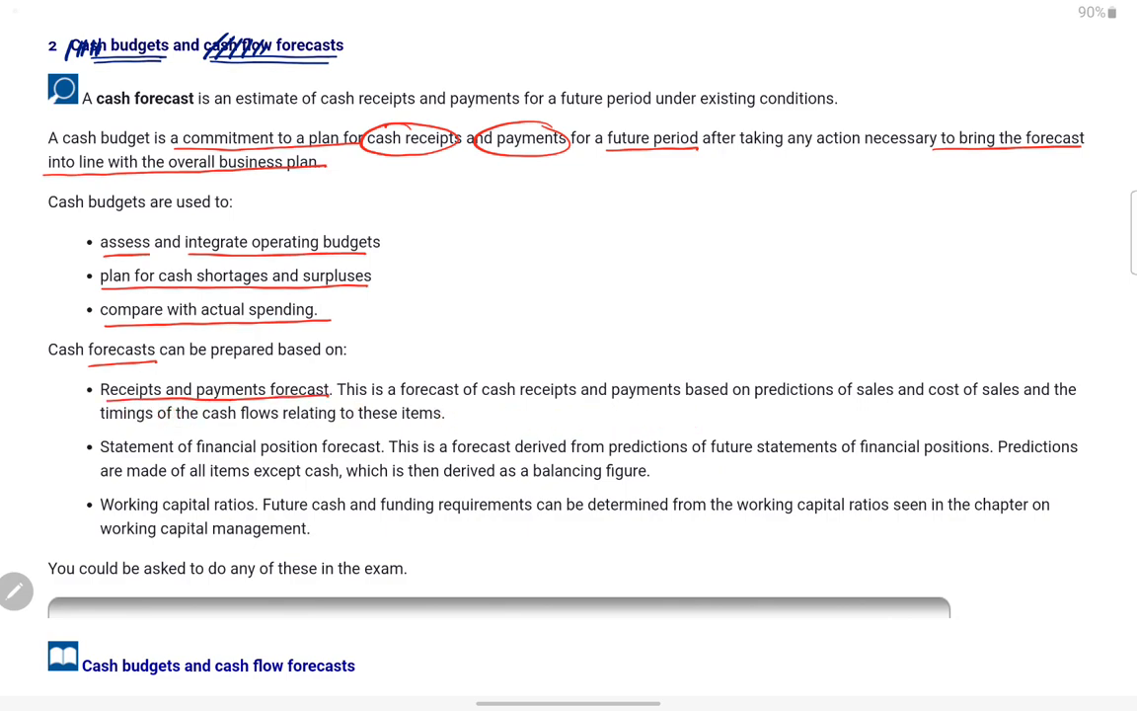
# - Circle 'sales' and 'cost of sales' in the first forecast bullet, then remove the stray red marks
pyautogui.moveTo(886, 377); pyautogui.dragTo(893, 385)
pyautogui.moveTo(928, 379)
pyautogui.mouseDown()
pyautogui.moveTo(1032, 387)
pyautogui.moveTo(919, 399)
pyautogui.mouseUp()
pyautogui.click(286, 399)
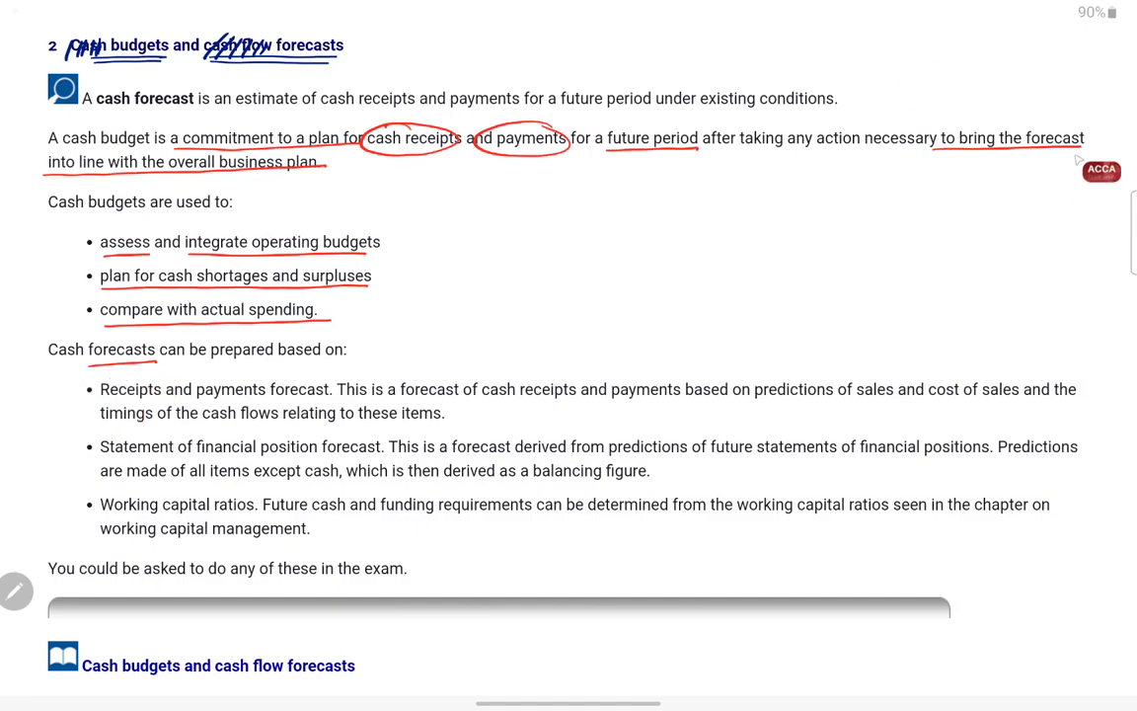
# - Circle the three forecast bases in blue, number the first 1, and begin writing 'Cash Receipt (inflow)'
pyautogui.moveTo(104, 371); pyautogui.dragTo(337, 391)
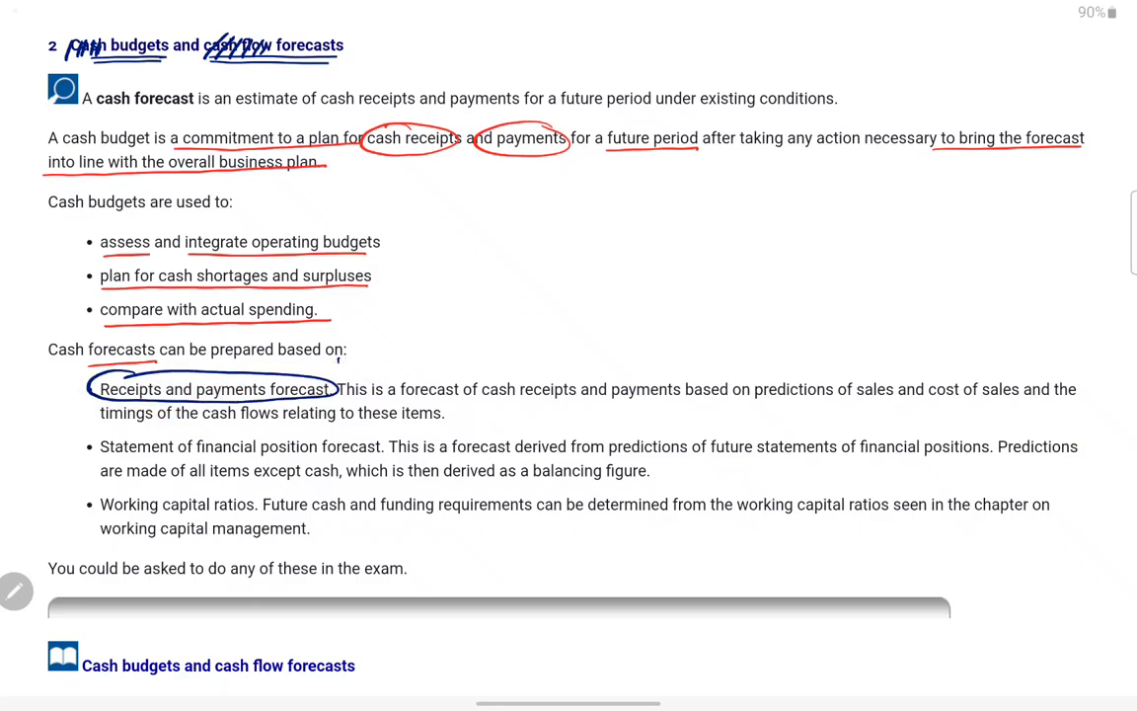
pyautogui.moveTo(84, 451)
pyautogui.mouseDown()
pyautogui.moveTo(125, 437)
pyautogui.moveTo(99, 456)
pyautogui.moveTo(136, 488)
pyautogui.mouseUp()
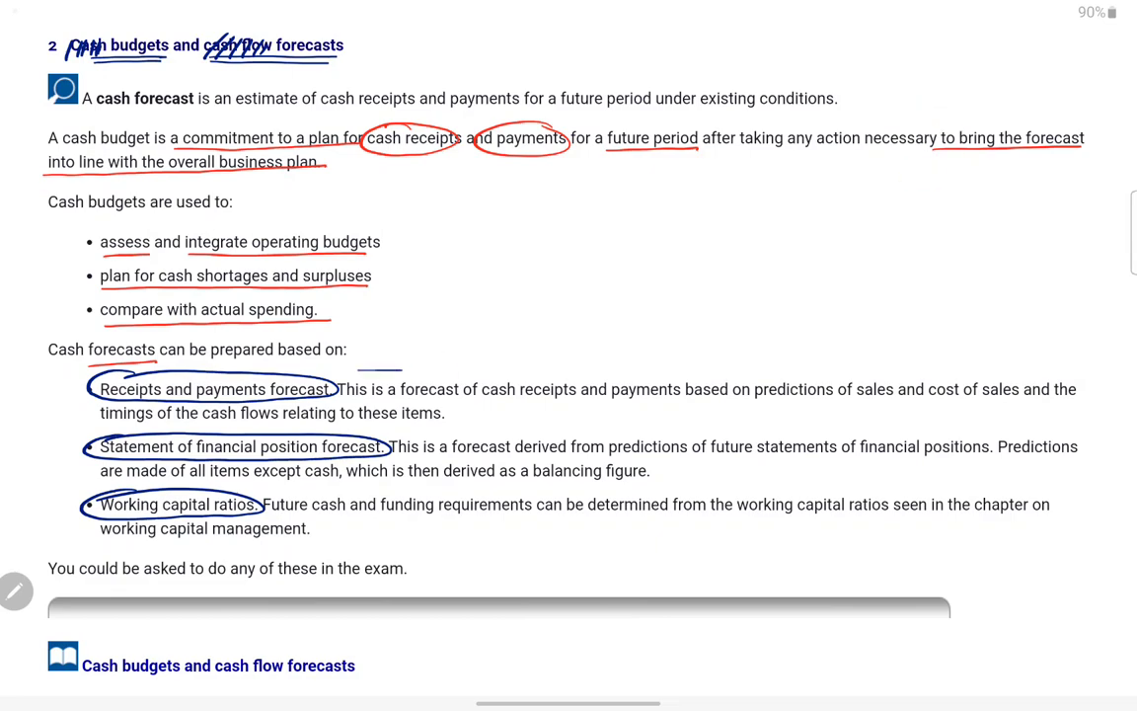
pyautogui.moveTo(345, 361)
pyautogui.mouseDown()
pyautogui.moveTo(347, 371)
pyautogui.moveTo(340, 360)
pyautogui.mouseUp()
pyautogui.moveTo(558, 192)
pyautogui.mouseDown()
pyautogui.moveTo(567, 207)
pyautogui.moveTo(580, 196)
pyautogui.moveTo(648, 204)
pyautogui.mouseUp()
pyautogui.moveTo(656, 189)
pyautogui.mouseDown()
pyautogui.moveTo(654, 210)
pyautogui.moveTo(665, 206)
pyautogui.mouseUp()
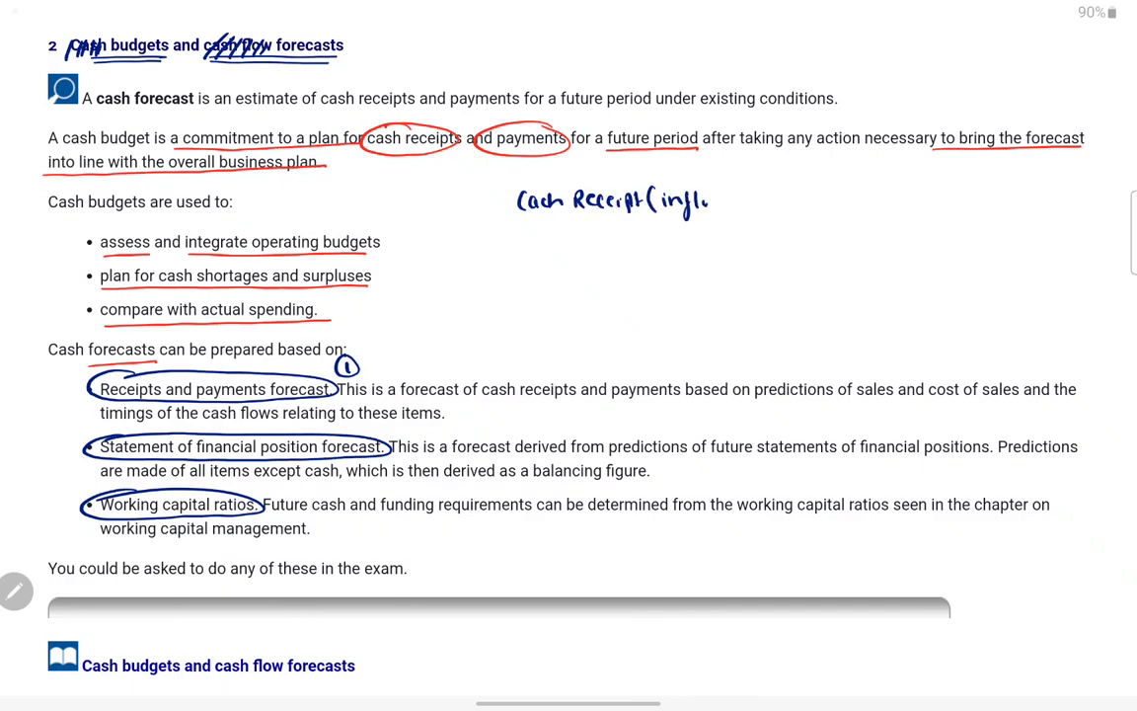
# - Handwrite an inflow/outflow proforma with amount dashes and total lines
pyautogui.moveTo(731, 188)
pyautogui.mouseDown()
pyautogui.moveTo(733, 211)
pyautogui.moveTo(788, 197)
pyautogui.mouseUp()
pyautogui.moveTo(491, 239)
pyautogui.mouseDown()
pyautogui.moveTo(489, 254)
pyautogui.moveTo(502, 247)
pyautogui.mouseUp()
pyautogui.moveTo(510, 240); pyautogui.dragTo(512, 253)
pyautogui.moveTo(535, 246); pyautogui.dragTo(541, 253)
pyautogui.moveTo(578, 242); pyautogui.dragTo(644, 244)
pyautogui.moveTo(769, 242); pyautogui.dragTo(785, 242)
pyautogui.moveTo(756, 264); pyautogui.dragTo(808, 267)
pyautogui.moveTo(757, 304); pyautogui.dragTo(814, 304)
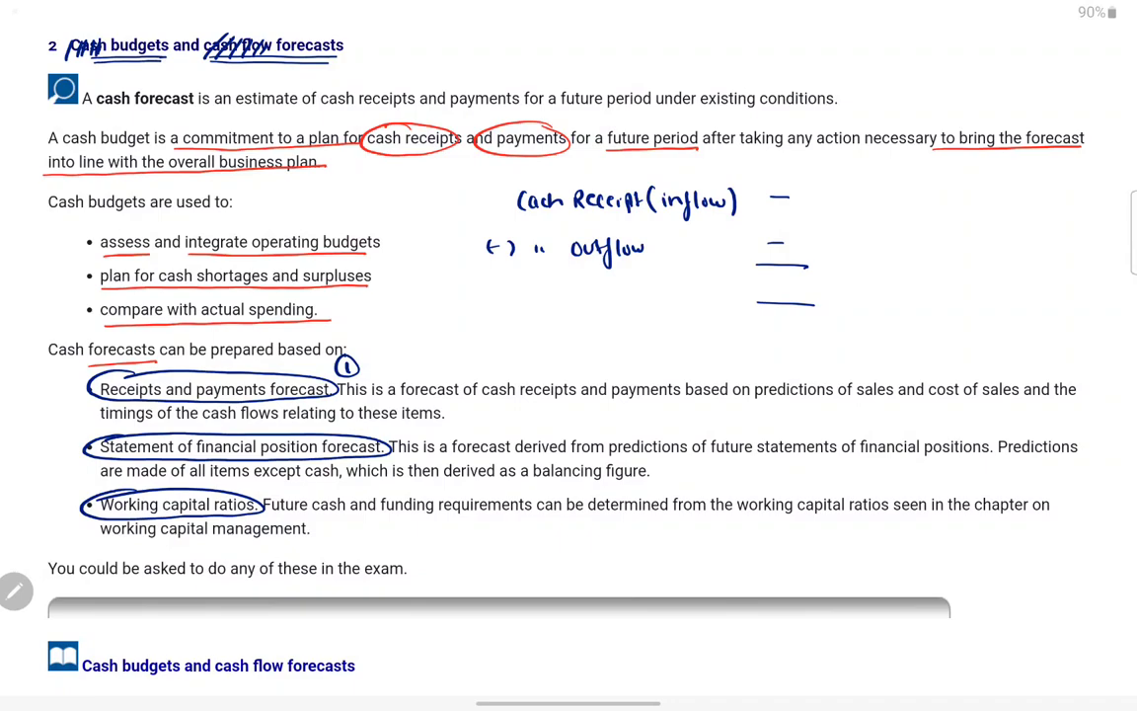
# - Number the statement of financial position method 2 and write 'F3|F7 → cash flow statement'
pyautogui.moveTo(376, 428)
pyautogui.mouseDown()
pyautogui.moveTo(388, 434)
pyautogui.moveTo(373, 426)
pyautogui.moveTo(501, 372)
pyautogui.moveTo(551, 358)
pyautogui.moveTo(544, 366)
pyautogui.moveTo(572, 365)
pyautogui.mouseUp()
pyautogui.moveTo(574, 345); pyautogui.dragTo(592, 363)
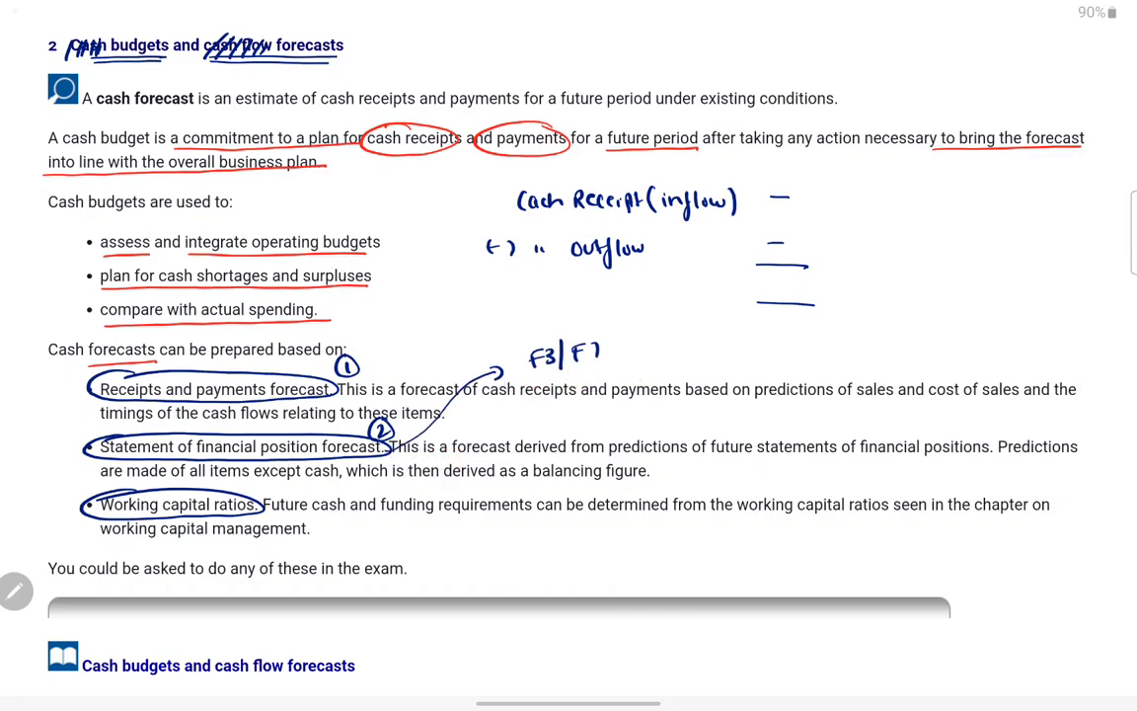
pyautogui.hotkey('ctrl', 'z')
pyautogui.moveTo(628, 352); pyautogui.dragTo(727, 367)
pyautogui.moveTo(740, 345); pyautogui.dragTo(895, 352)
pyautogui.moveTo(896, 342); pyautogui.dragTo(903, 355)
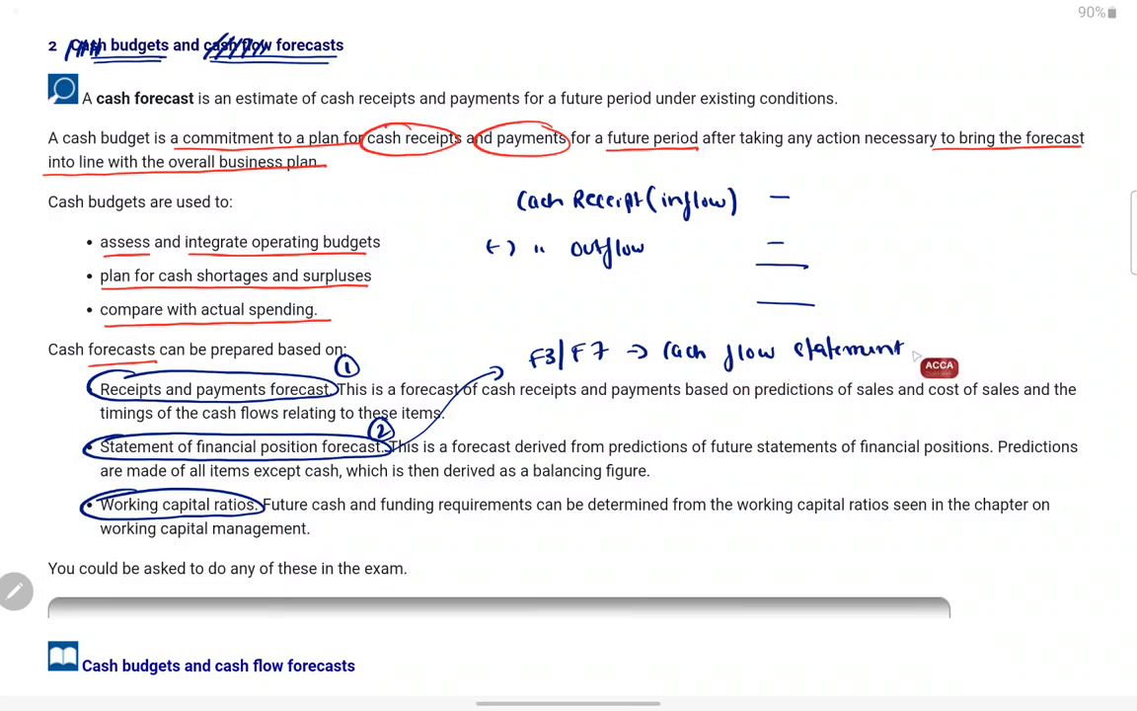
# - Sketch a cash flow statement column of line items with a total, and tick the Receipts and payments method
pyautogui.moveTo(934, 275)
pyautogui.mouseDown()
pyautogui.moveTo(958, 275)
pyautogui.moveTo(957, 294)
pyautogui.mouseUp()
pyautogui.moveTo(936, 316)
pyautogui.mouseDown()
pyautogui.moveTo(957, 315)
pyautogui.moveTo(958, 355)
pyautogui.mouseUp()
pyautogui.moveTo(977, 264); pyautogui.dragTo(979, 265)
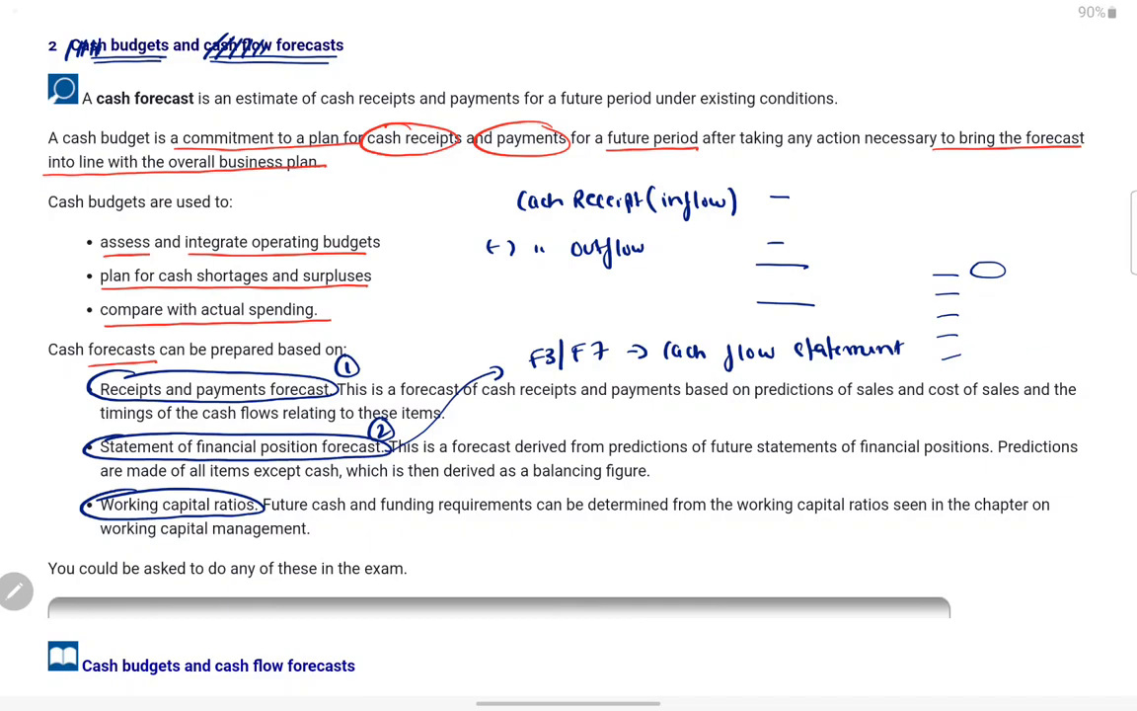
pyautogui.moveTo(975, 357); pyautogui.dragTo(1040, 355)
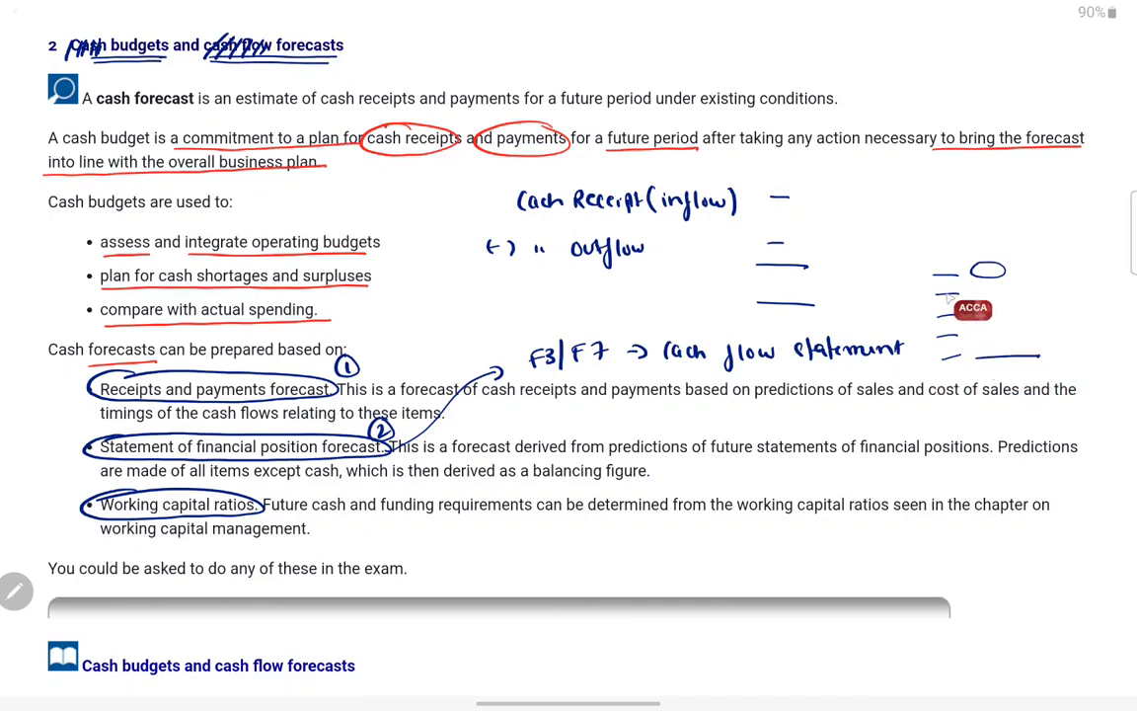
pyautogui.moveTo(946, 287); pyautogui.dragTo(946, 353)
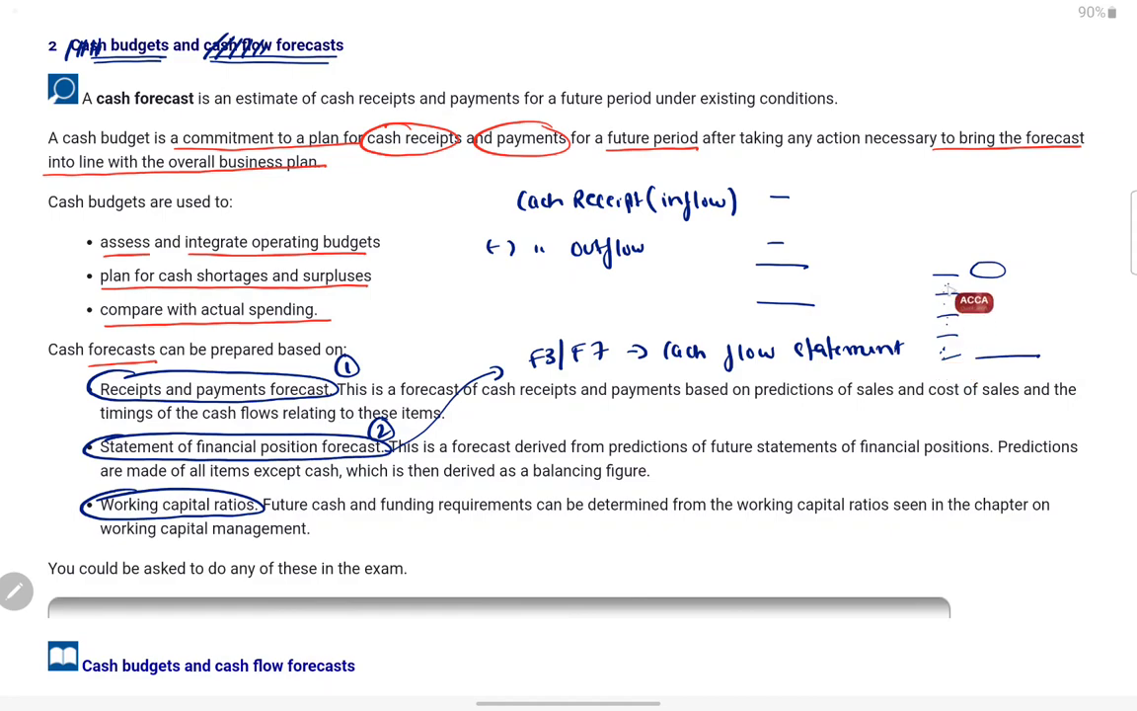
pyautogui.moveTo(985, 363); pyautogui.dragTo(1005, 362)
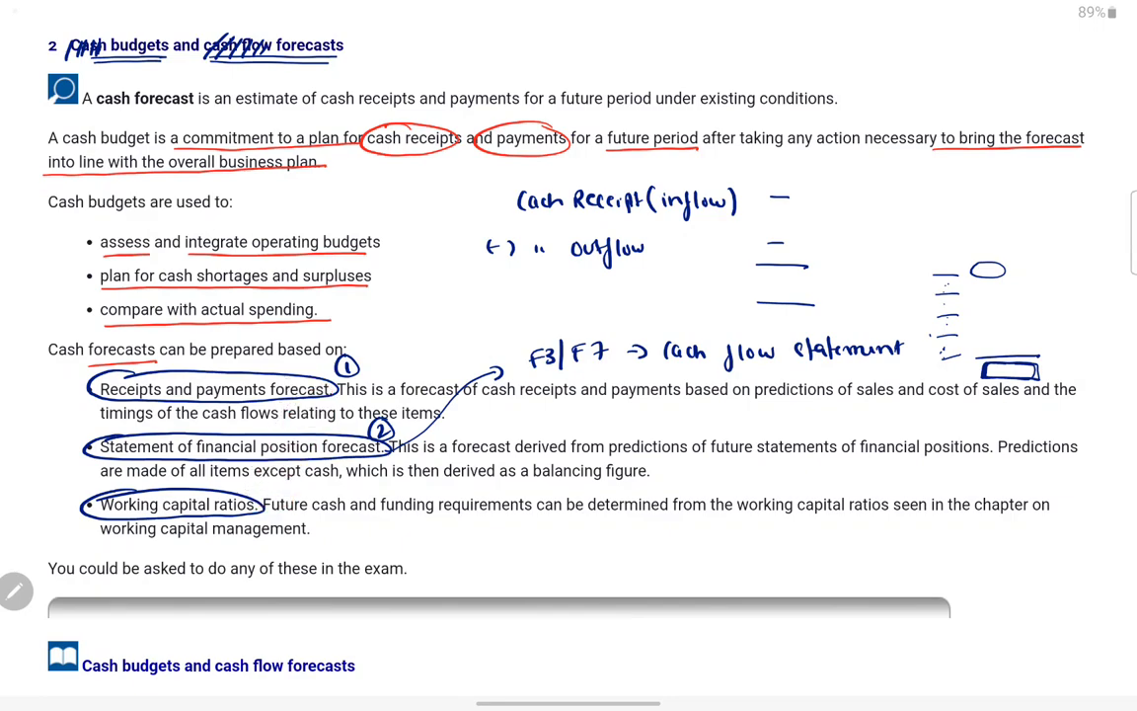
pyautogui.moveTo(41, 398); pyautogui.dragTo(73, 392)
pyautogui.scroll(-10, 569, 356)
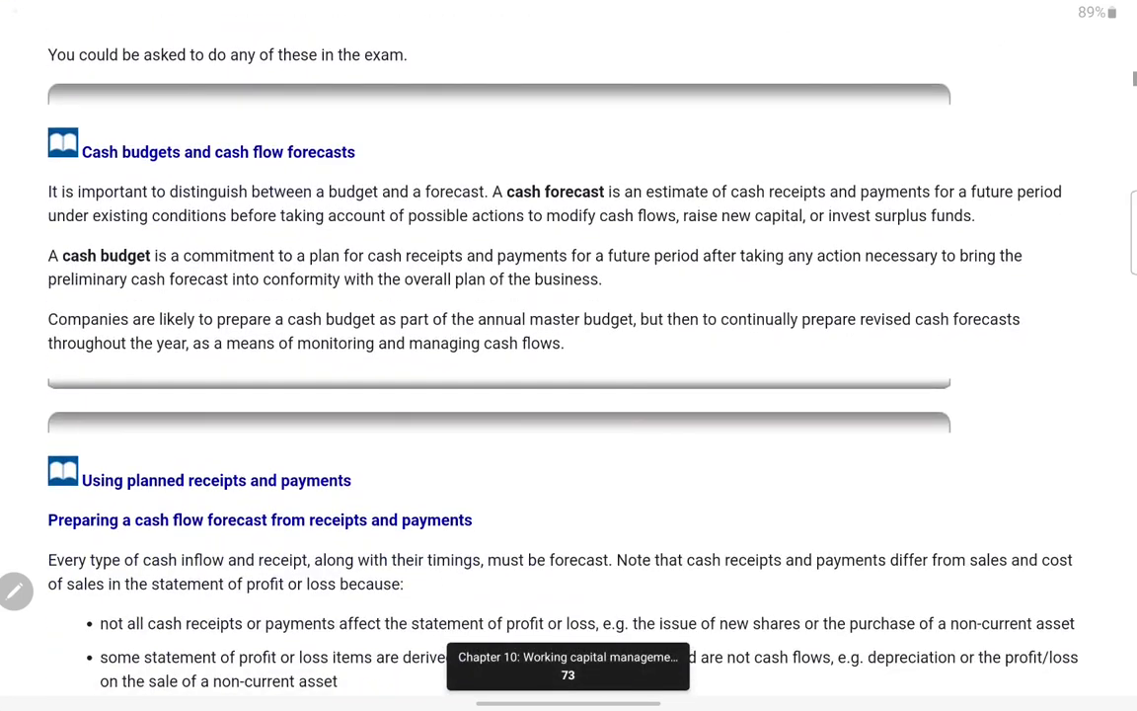
# - Underline 'a budget', 'a forecast', 'an estimate', 'existing conditions' and 'modify cash flows' in the definitions
pyautogui.scroll(-1, 569, 355)
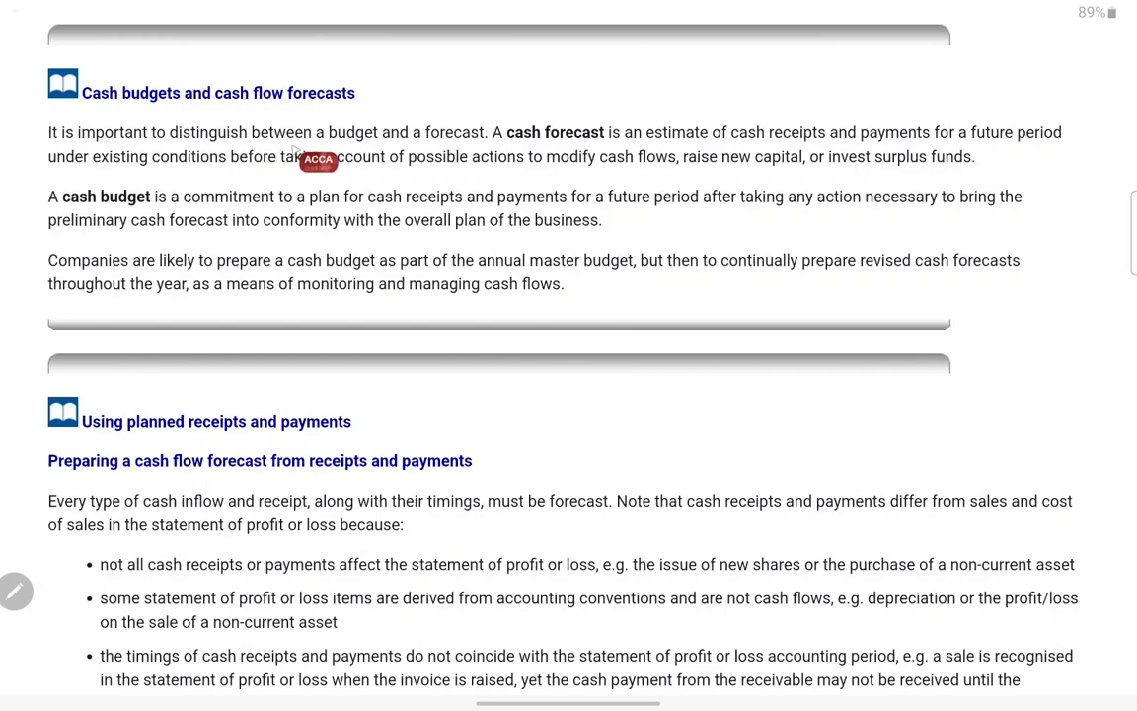
pyautogui.moveTo(317, 144); pyautogui.dragTo(478, 146)
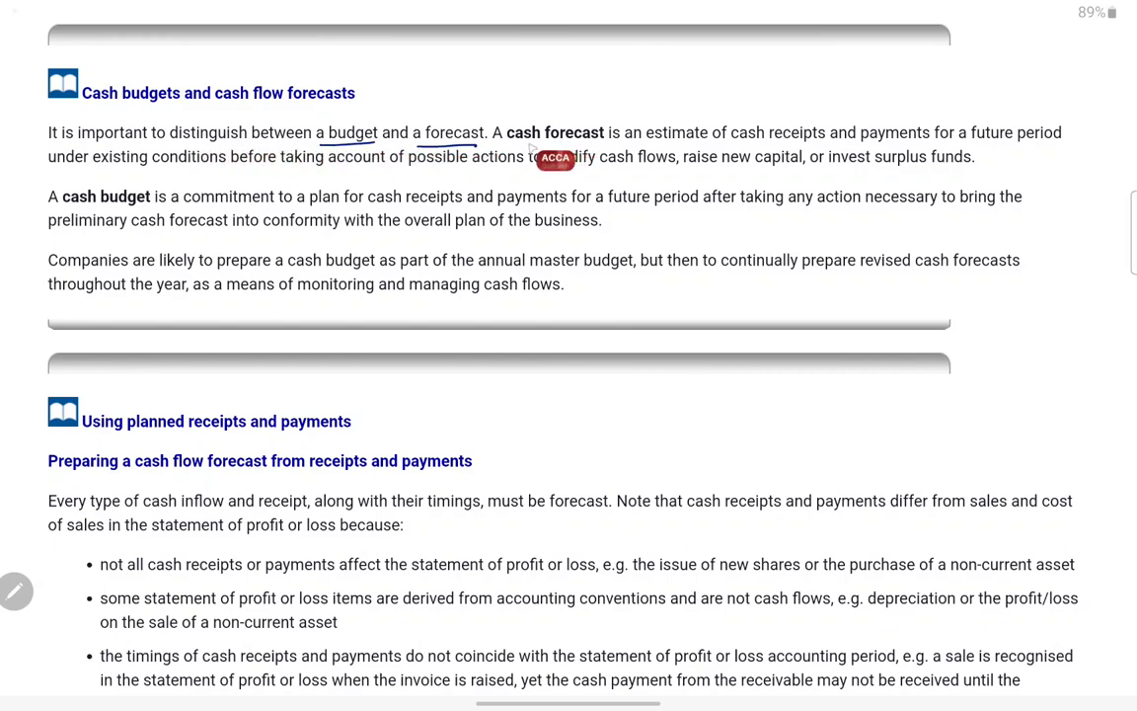
pyautogui.moveTo(625, 144); pyautogui.dragTo(825, 143)
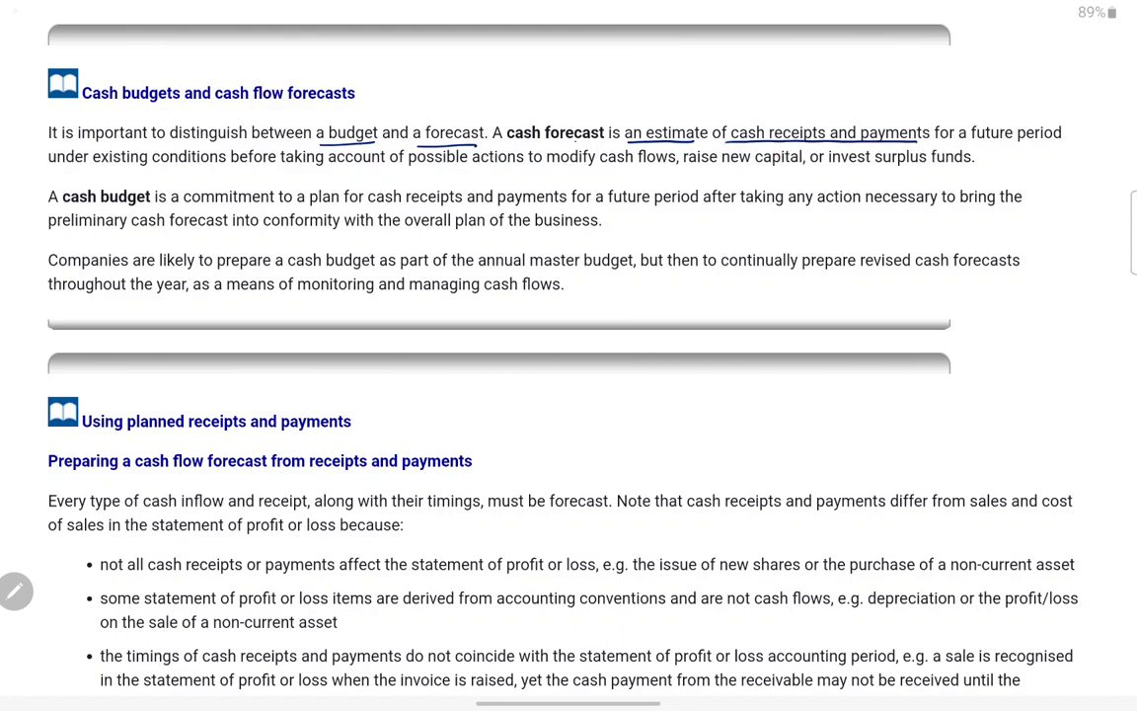
pyautogui.moveTo(92, 167); pyautogui.dragTo(148, 166)
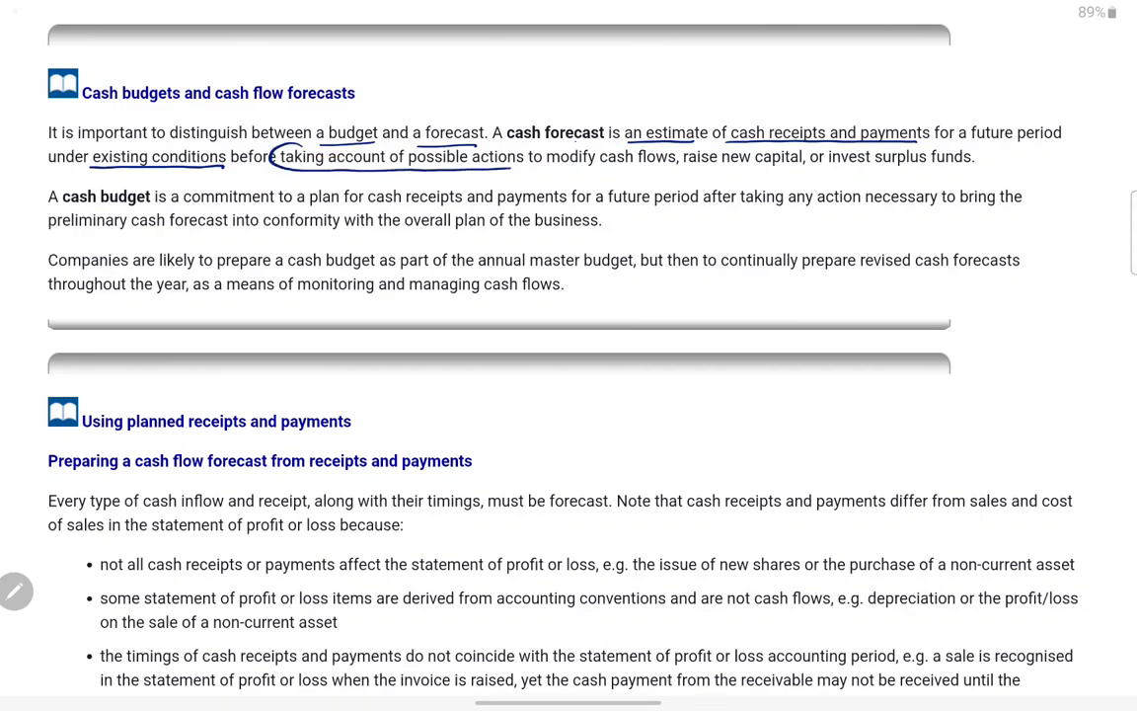
pyautogui.moveTo(546, 168); pyautogui.dragTo(933, 167)
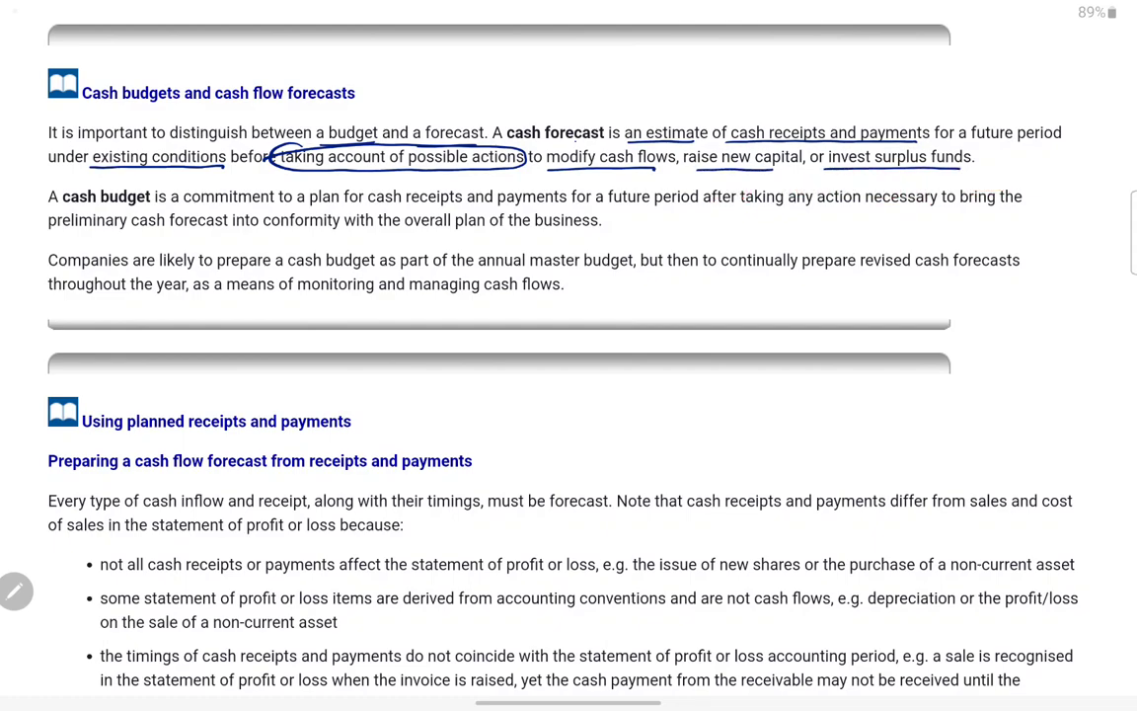
# - Draw a dashed 10% arrow to a 'Machine' note, then underline 'cash receipts and payments' and 'taking any action'
pyautogui.moveTo(614, 293); pyautogui.dragTo(653, 292)
pyautogui.moveTo(676, 292); pyautogui.dragTo(683, 293)
pyautogui.moveTo(703, 292); pyautogui.dragTo(710, 292)
pyautogui.moveTo(723, 292); pyautogui.dragTo(762, 284)
pyautogui.moveTo(880, 264); pyautogui.dragTo(898, 274)
pyautogui.moveTo(906, 278); pyautogui.dragTo(910, 286)
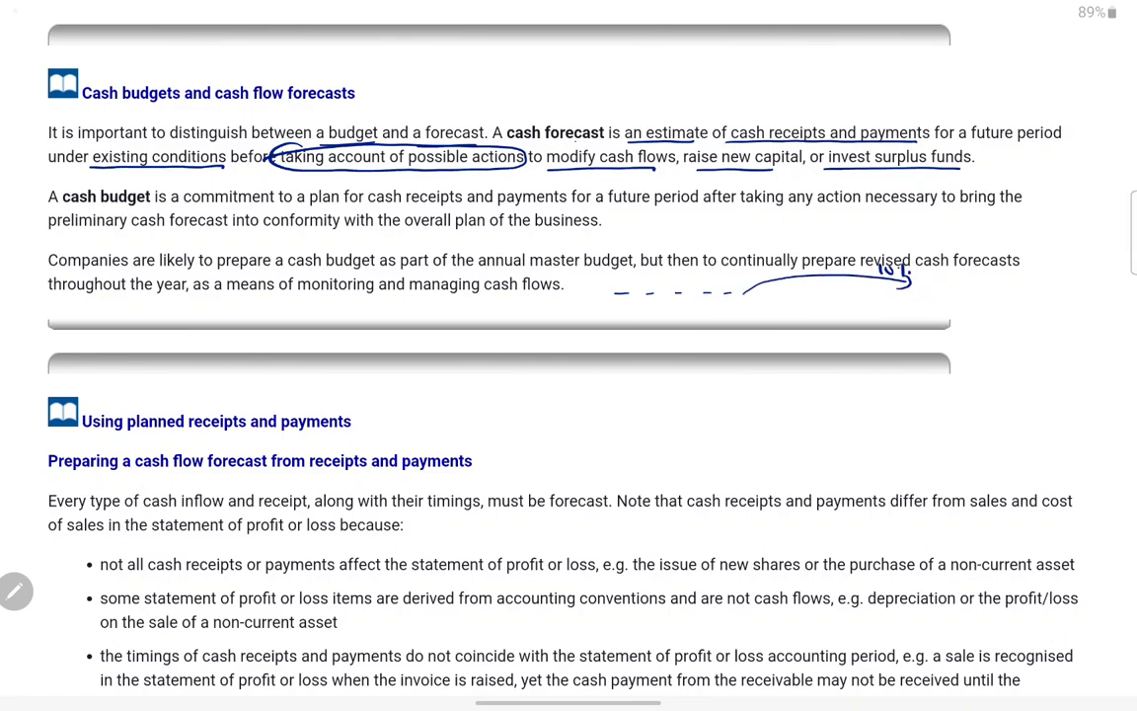
pyautogui.moveTo(829, 280)
pyautogui.mouseDown()
pyautogui.moveTo(813, 321)
pyautogui.moveTo(866, 314)
pyautogui.moveTo(837, 304)
pyautogui.mouseUp()
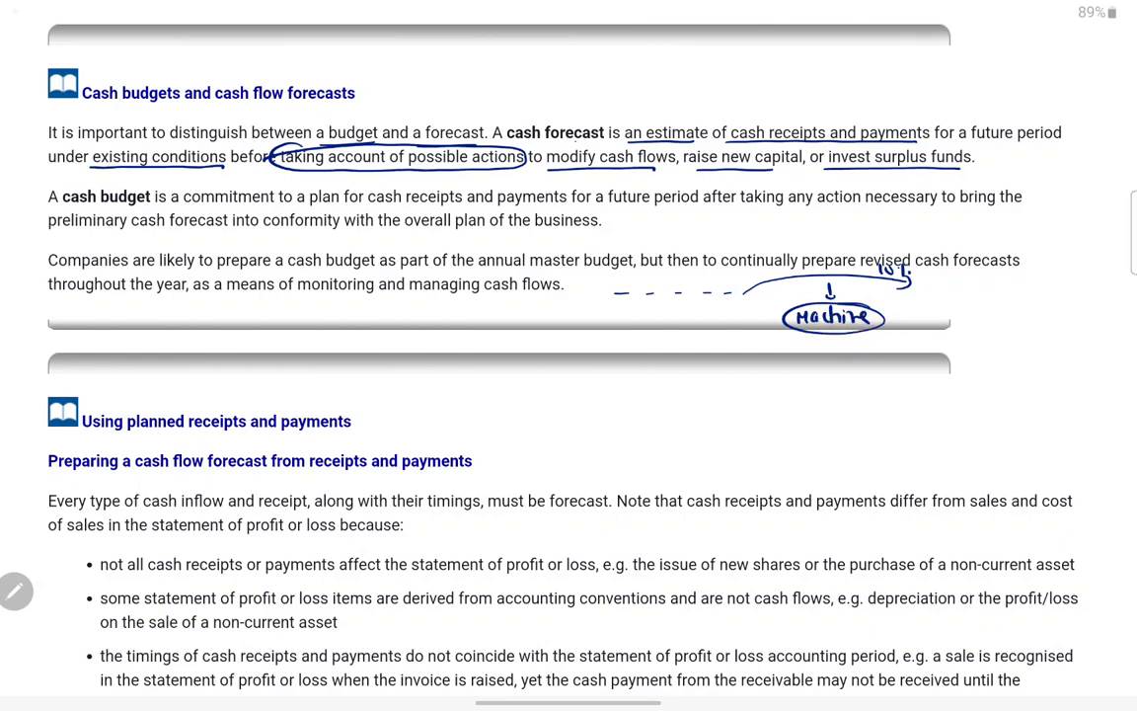
pyautogui.moveTo(910, 344); pyautogui.dragTo(911, 358)
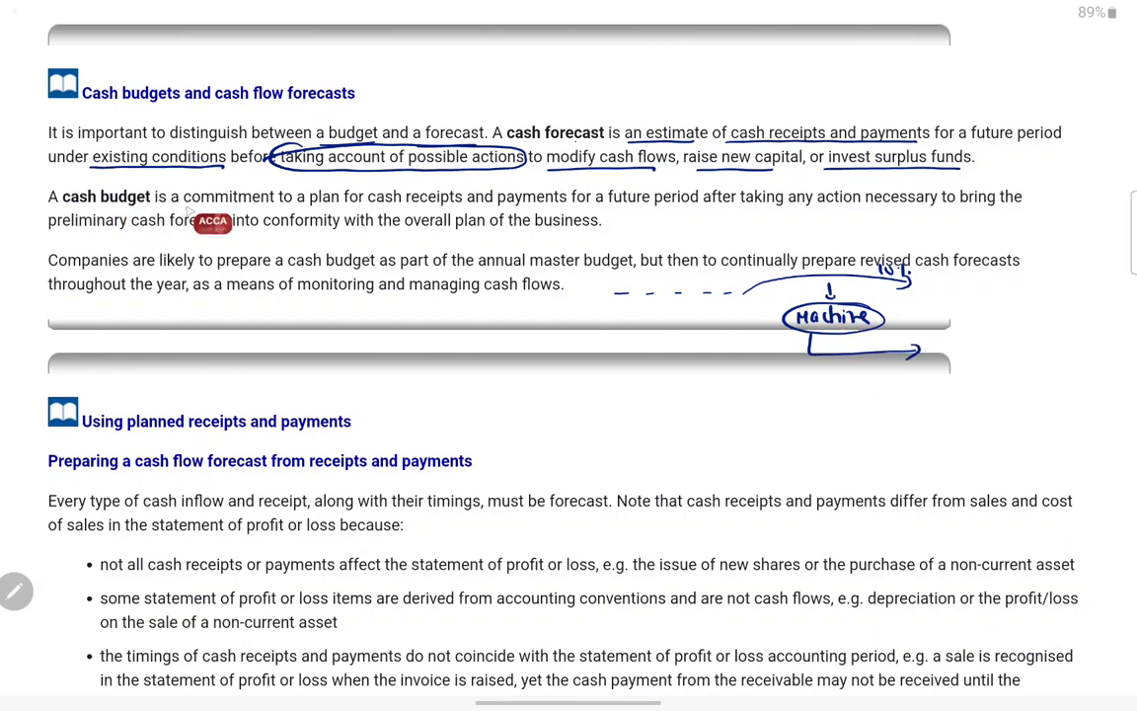
pyautogui.moveTo(367, 206); pyautogui.dragTo(566, 205)
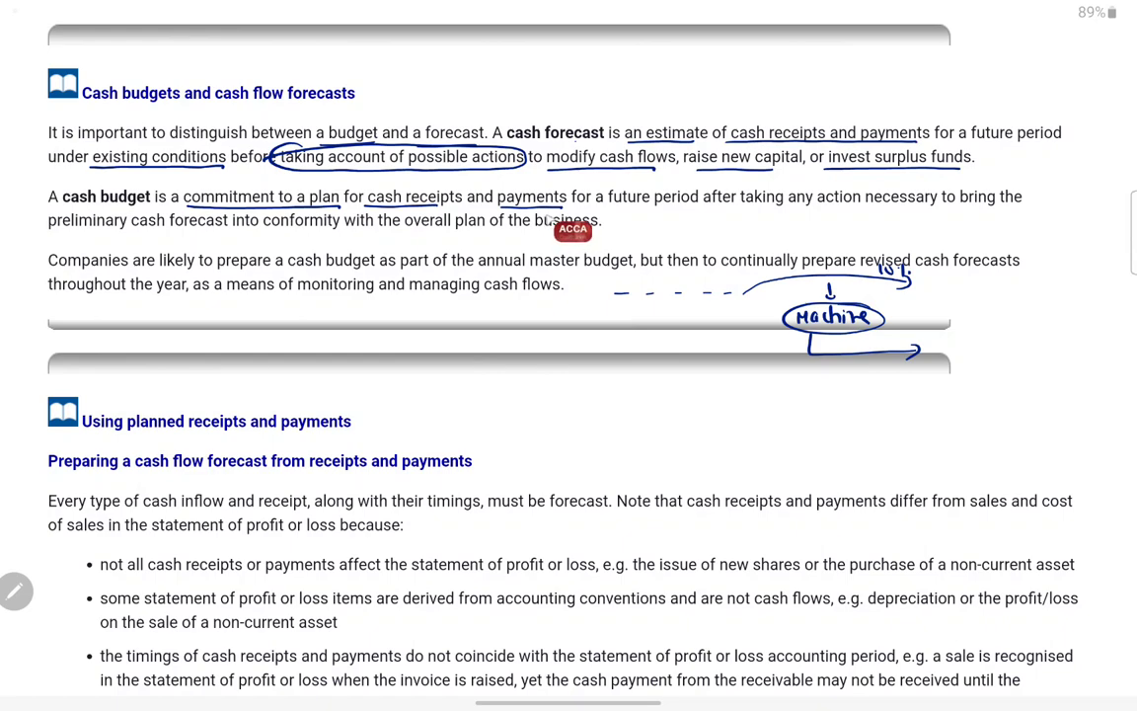
pyautogui.moveTo(740, 205); pyautogui.dragTo(861, 206)
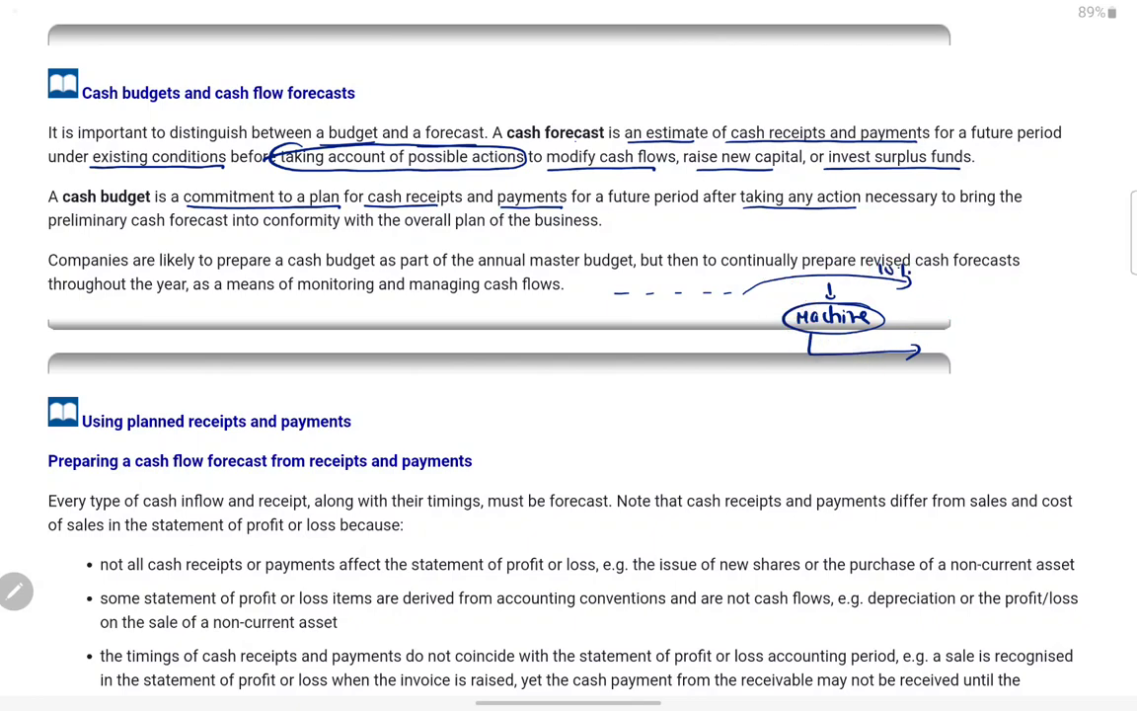
# - Circle 'receipts and payments' in the heading and label the Receipts and Payments rows as cash
pyautogui.scroll(-5, 568, 395)
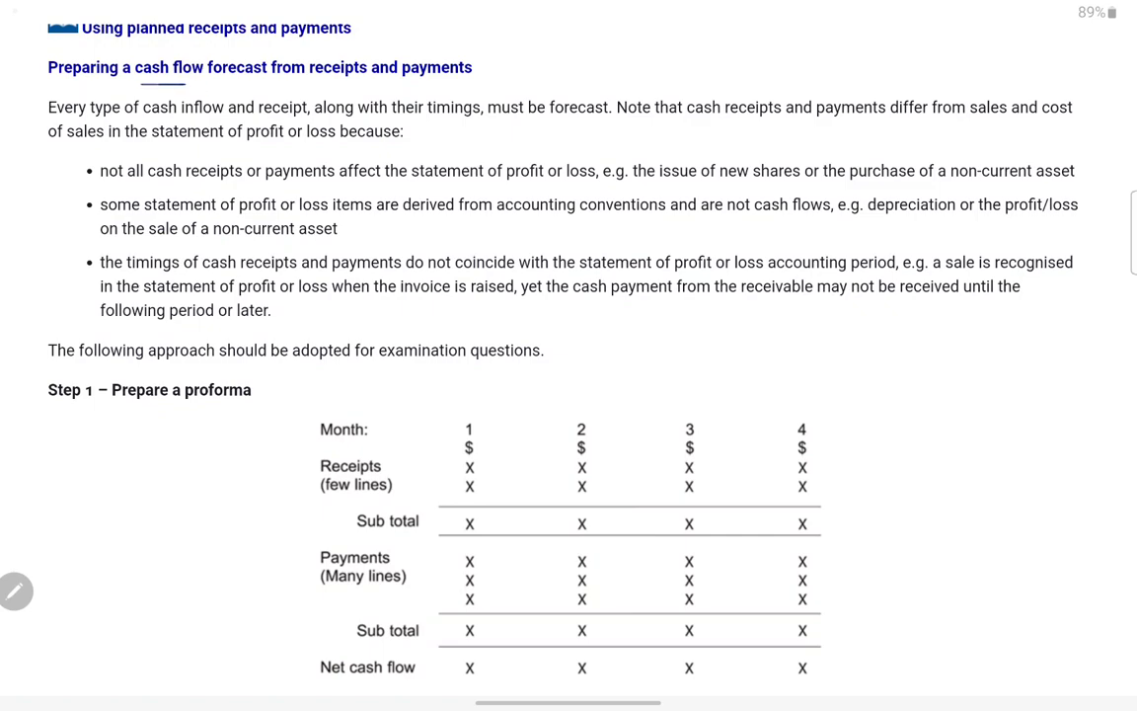
pyautogui.moveTo(301, 72); pyautogui.dragTo(347, 58)
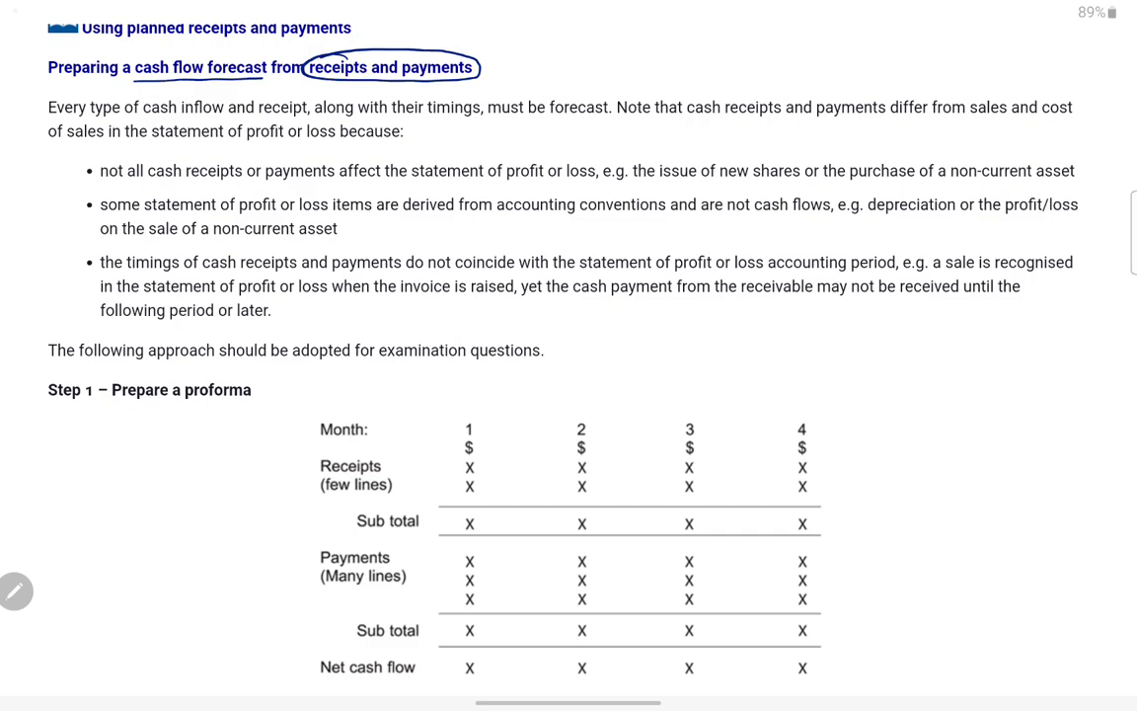
pyautogui.scroll(-3, 568, 355)
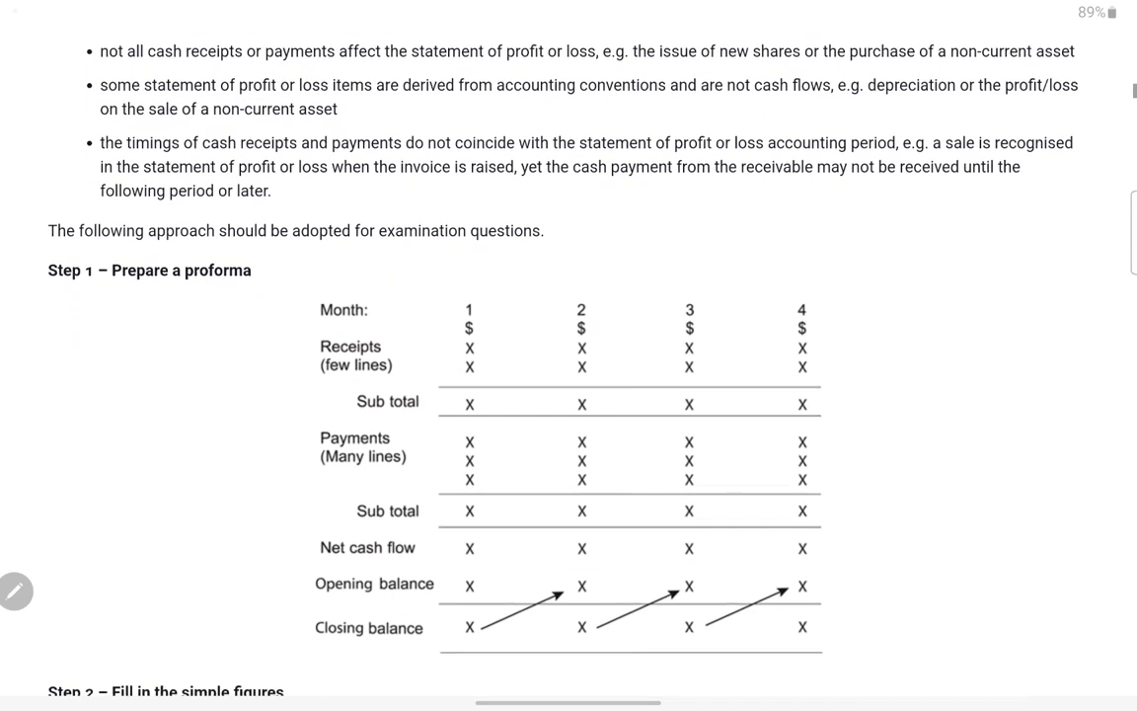
pyautogui.scroll(1, 569, 355)
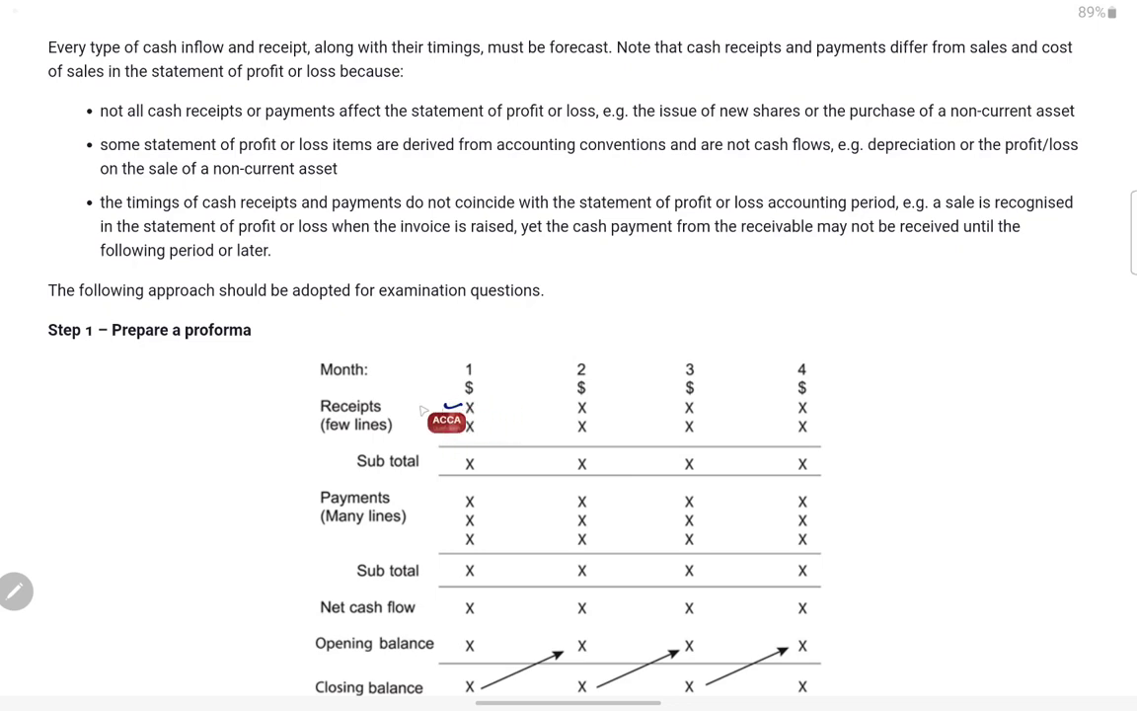
pyautogui.moveTo(443, 503); pyautogui.dragTo(462, 497)
pyautogui.moveTo(264, 401)
pyautogui.mouseDown()
pyautogui.moveTo(258, 420)
pyautogui.moveTo(295, 416)
pyautogui.mouseUp()
pyautogui.moveTo(267, 498)
pyautogui.mouseDown()
pyautogui.moveTo(264, 513)
pyautogui.moveTo(294, 487)
pyautogui.mouseUp()
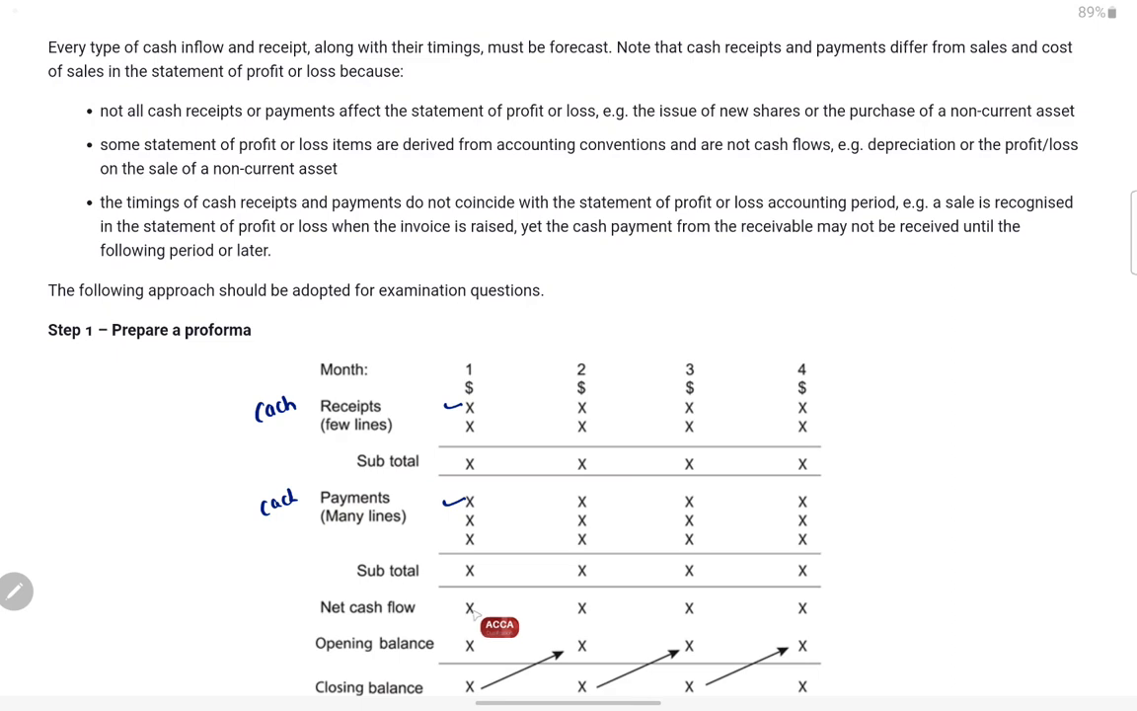
# - Circle month 1's Net cash flow, note 'Pos (inflow) / Neg (out)', and mark its Closing balance
pyautogui.moveTo(482, 597); pyautogui.dragTo(481, 595)
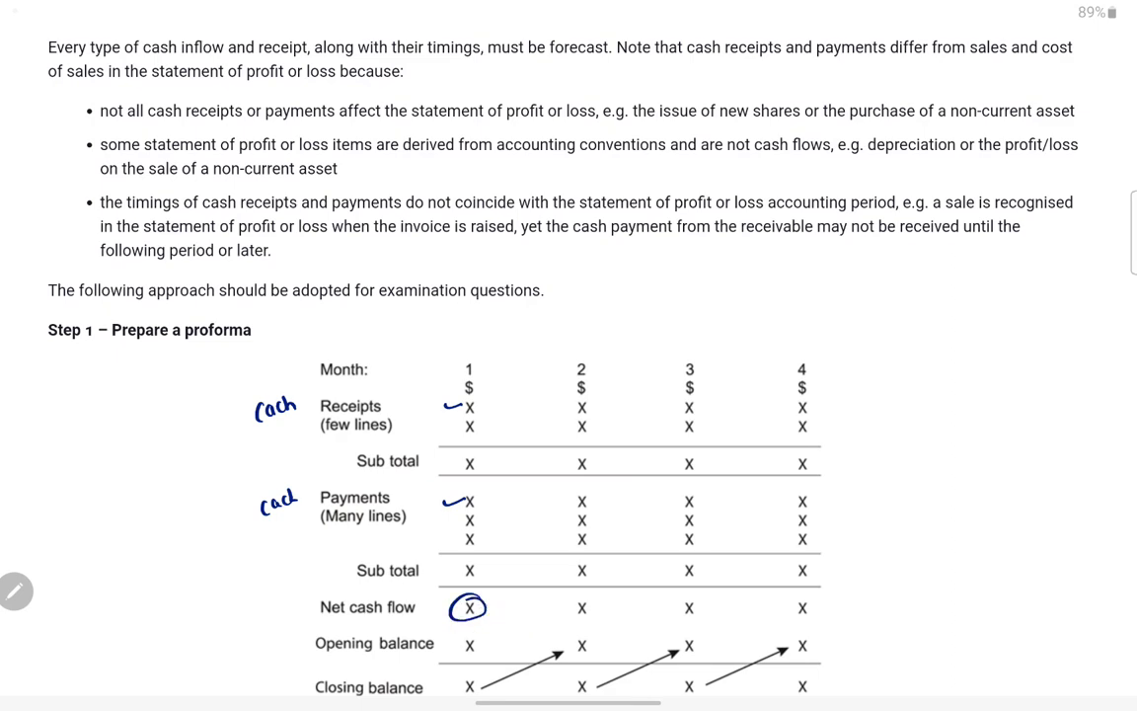
pyautogui.moveTo(223, 610); pyautogui.dragTo(229, 617)
pyautogui.moveTo(241, 605)
pyautogui.mouseDown()
pyautogui.moveTo(235, 619)
pyautogui.moveTo(253, 622)
pyautogui.moveTo(258, 606)
pyautogui.moveTo(280, 620)
pyautogui.moveTo(304, 588)
pyautogui.moveTo(309, 602)
pyautogui.mouseUp()
pyautogui.moveTo(224, 651); pyautogui.dragTo(253, 661)
pyautogui.moveTo(265, 641); pyautogui.dragTo(281, 631)
pyautogui.moveTo(285, 622); pyautogui.dragTo(292, 642)
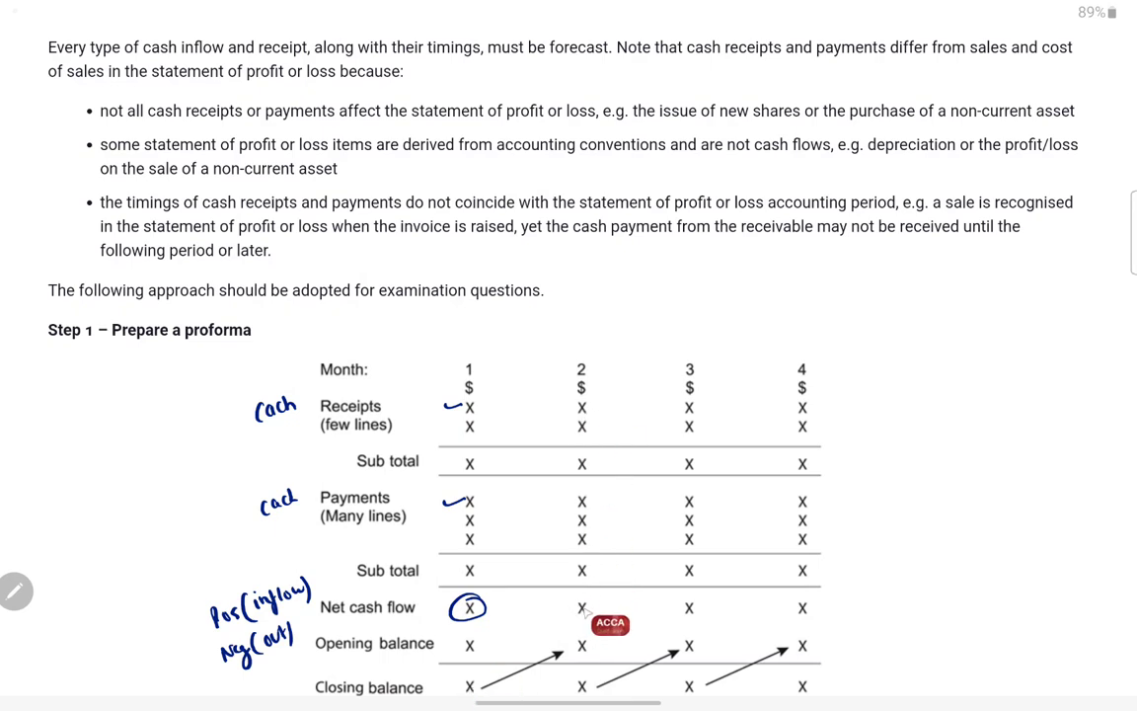
pyautogui.moveTo(454, 682); pyautogui.dragTo(476, 672)
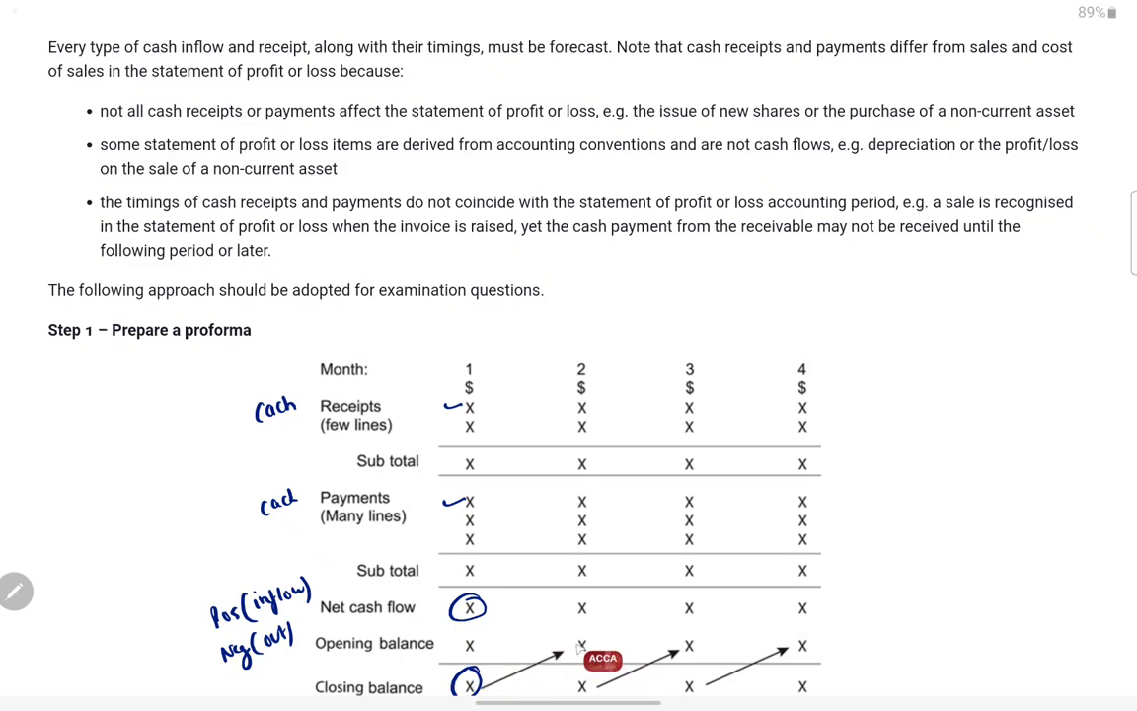
# - Bracket months 2 and 3 receipts and payments and circle their Net cash flow and Closing balance
pyautogui.moveTo(584, 411); pyautogui.dragTo(598, 414)
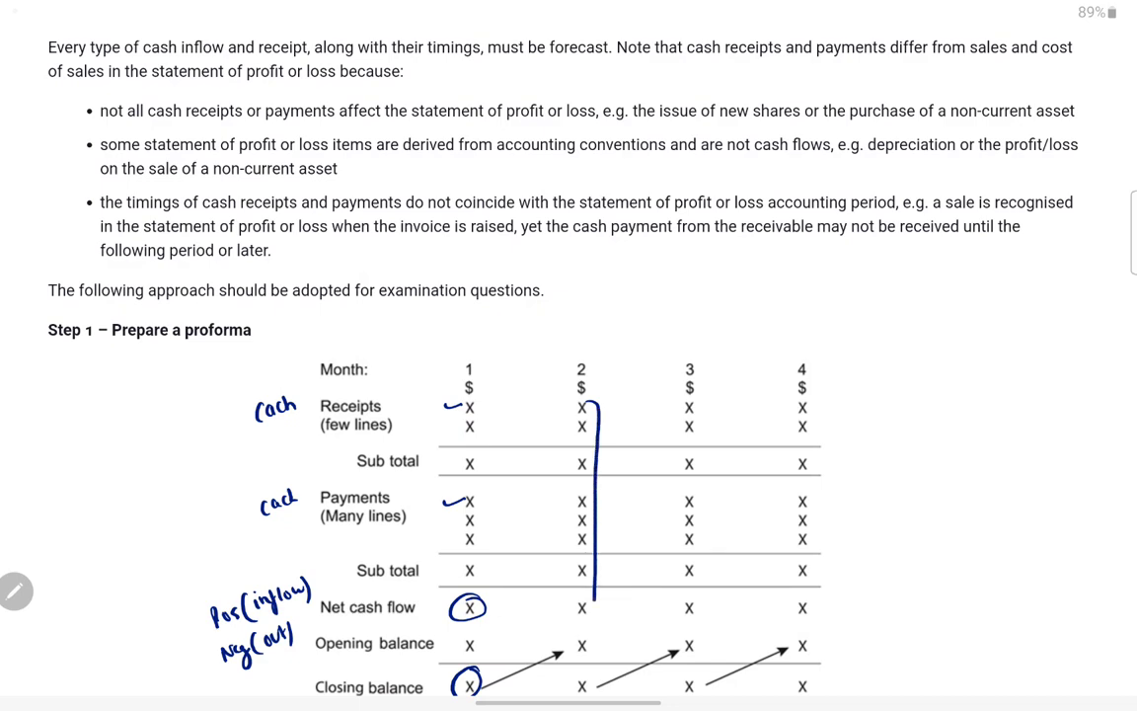
pyautogui.hotkey('ctrl', 'z')
pyautogui.moveTo(582, 594); pyautogui.dragTo(589, 596)
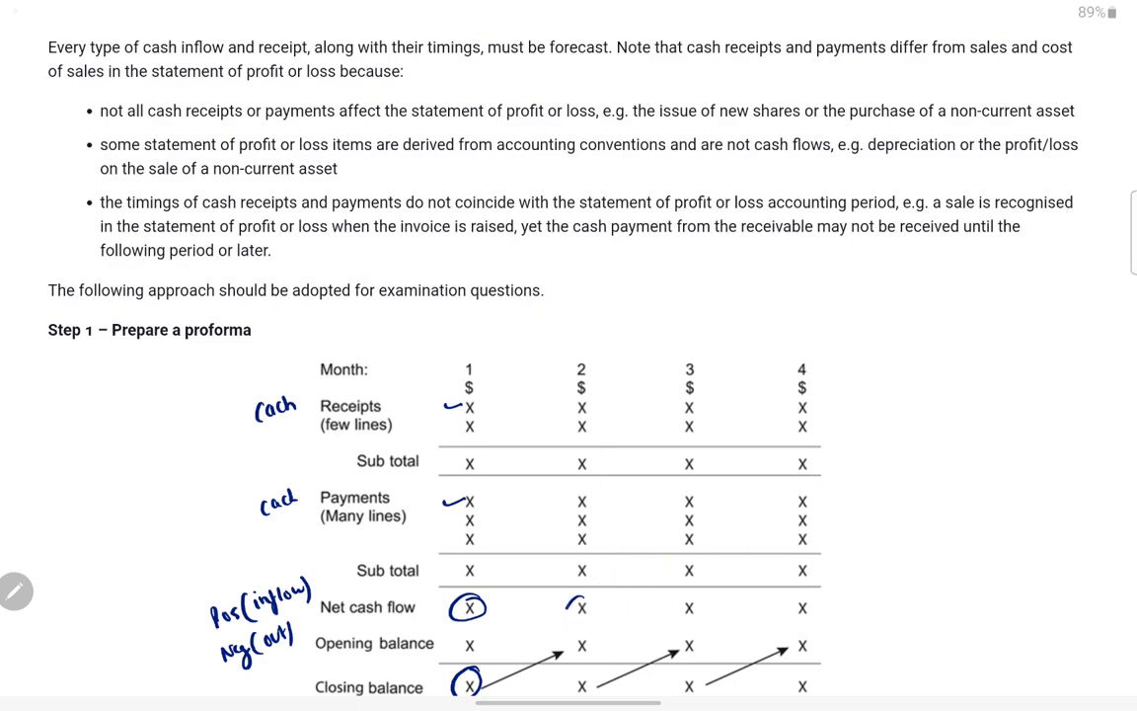
pyautogui.moveTo(590, 400); pyautogui.dragTo(598, 443)
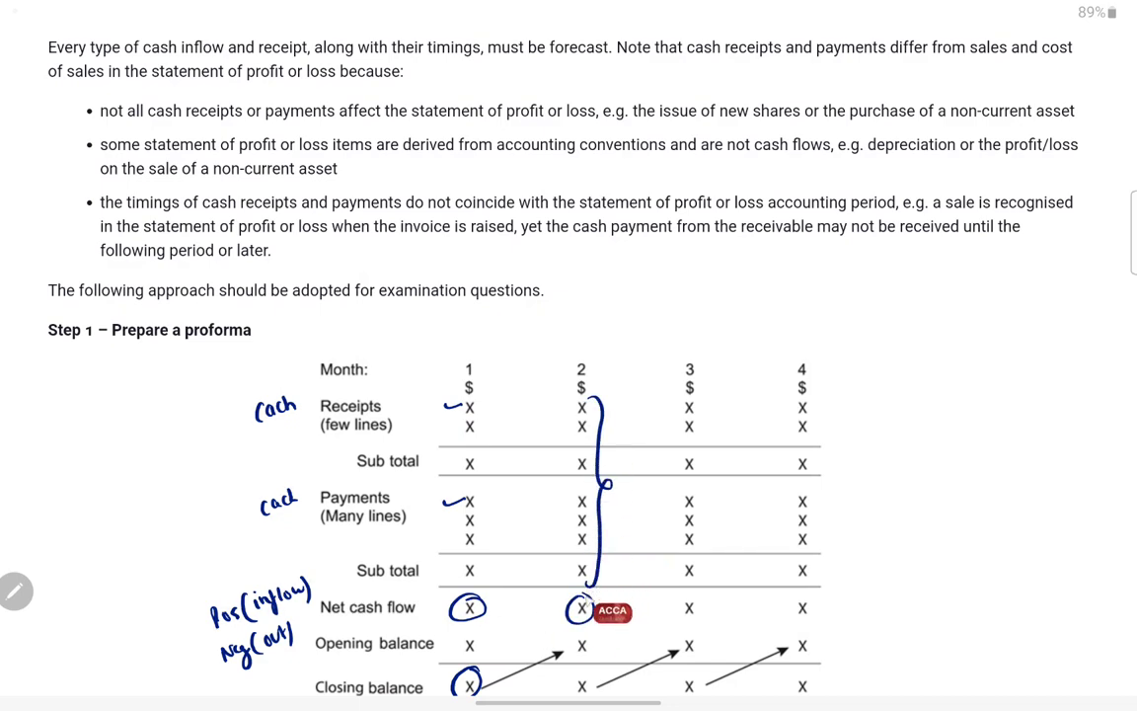
pyautogui.moveTo(583, 677); pyautogui.dragTo(572, 679)
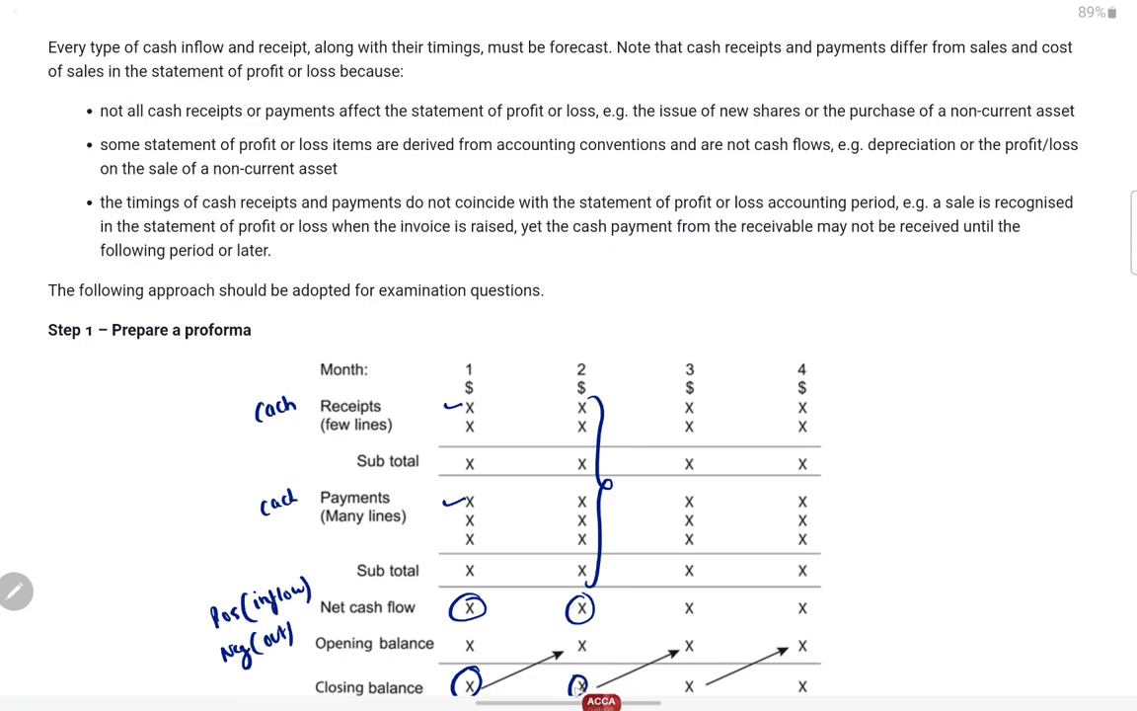
pyautogui.moveTo(697, 400); pyautogui.dragTo(706, 454)
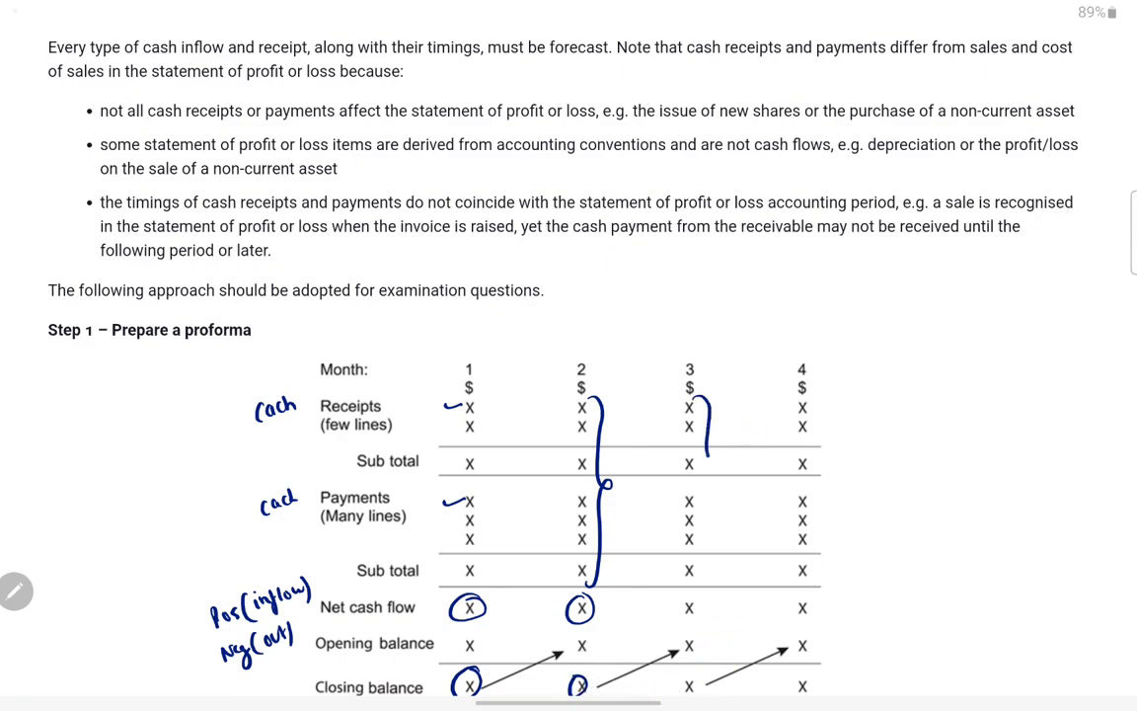
pyautogui.moveTo(700, 598); pyautogui.dragTo(701, 599)
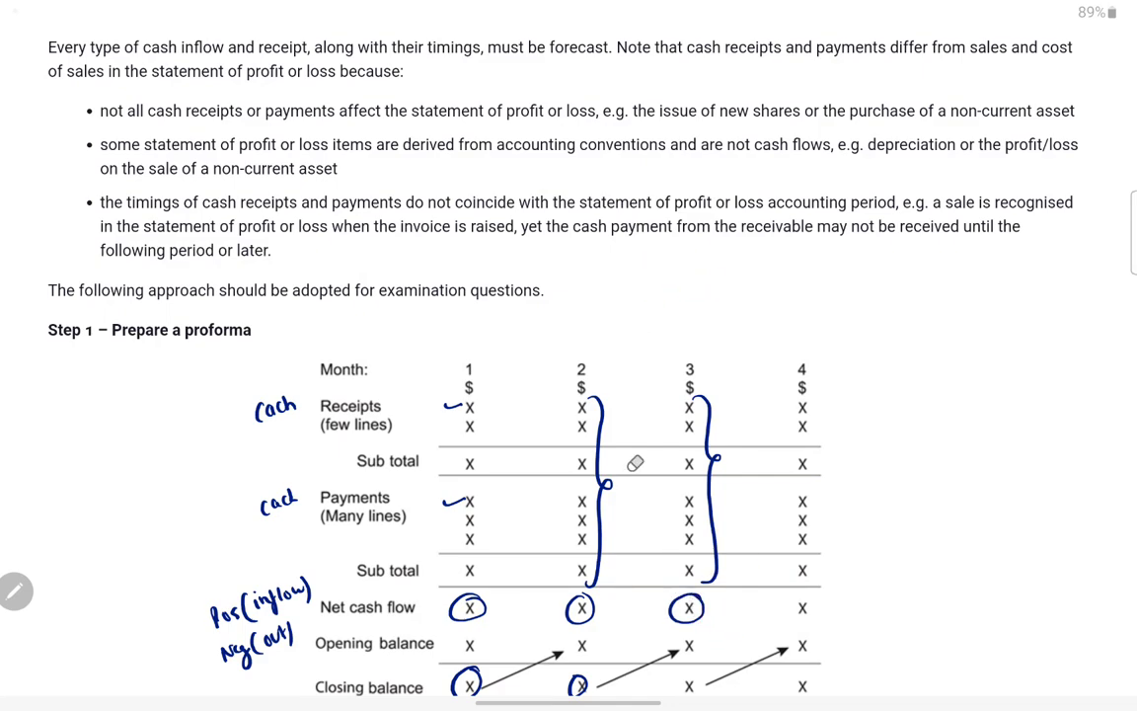
pyautogui.moveTo(634, 463); pyautogui.dragTo(420, 612)
# - Erase the earlier notes, circles, braces and ticks from the proforma
pyautogui.scroll(-1, 567, 395)
pyautogui.moveTo(285, 366)
pyautogui.mouseDown()
pyautogui.moveTo(227, 612)
pyautogui.moveTo(308, 679)
pyautogui.mouseUp()
pyautogui.moveTo(302, 596)
pyautogui.mouseDown()
pyautogui.moveTo(751, 548)
pyautogui.moveTo(580, 675)
pyautogui.mouseUp()
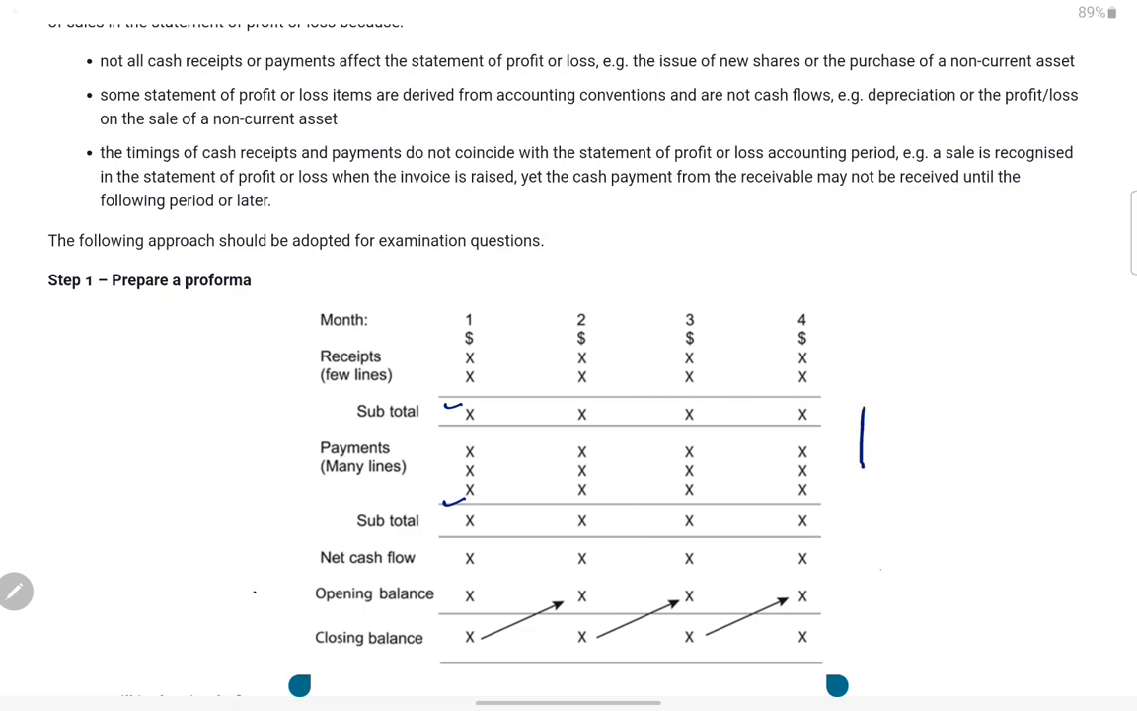
pyautogui.moveTo(864, 409); pyautogui.dragTo(865, 486)
pyautogui.moveTo(452, 405); pyautogui.dragTo(452, 500)
# - Work month 1: opening 100, net cash flow 20, closing 120 carried into month 2
pyautogui.moveTo(449, 578)
pyautogui.mouseDown()
pyautogui.moveTo(450, 589)
pyautogui.moveTo(471, 585)
pyautogui.mouseUp()
pyautogui.moveTo(479, 344); pyautogui.dragTo(486, 395)
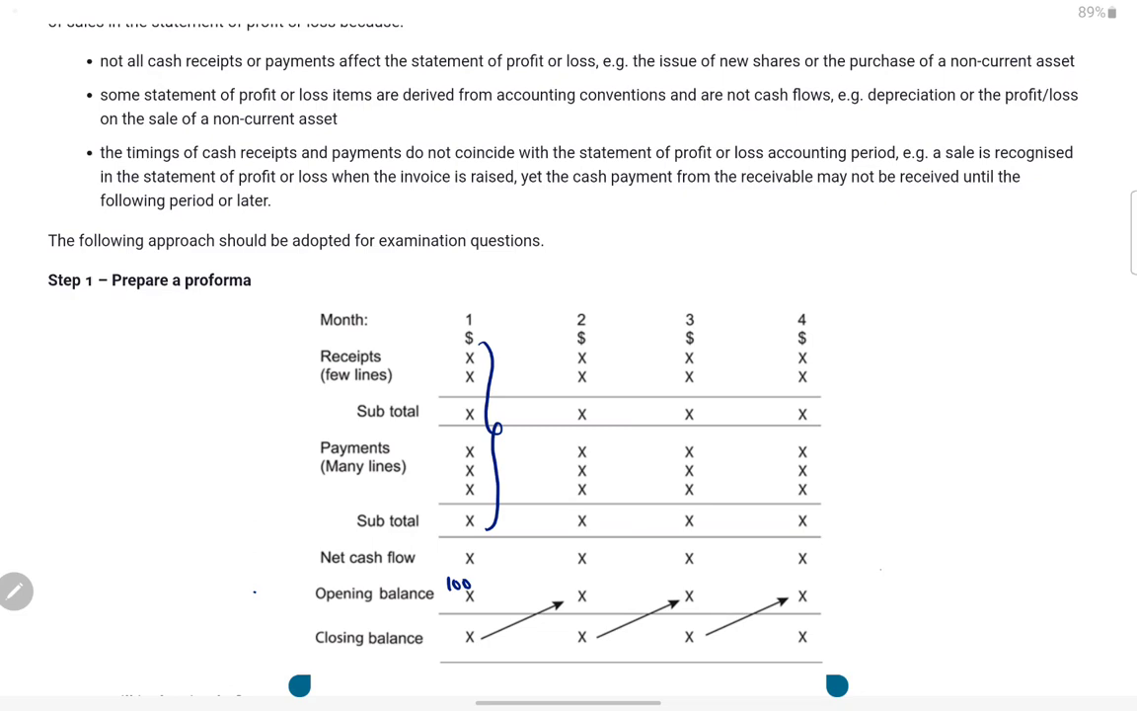
pyautogui.moveTo(481, 549)
pyautogui.mouseDown()
pyautogui.moveTo(492, 558)
pyautogui.moveTo(497, 550)
pyautogui.mouseUp()
pyautogui.moveTo(444, 647); pyautogui.dragTo(445, 660)
pyautogui.moveTo(449, 648); pyautogui.dragTo(460, 659)
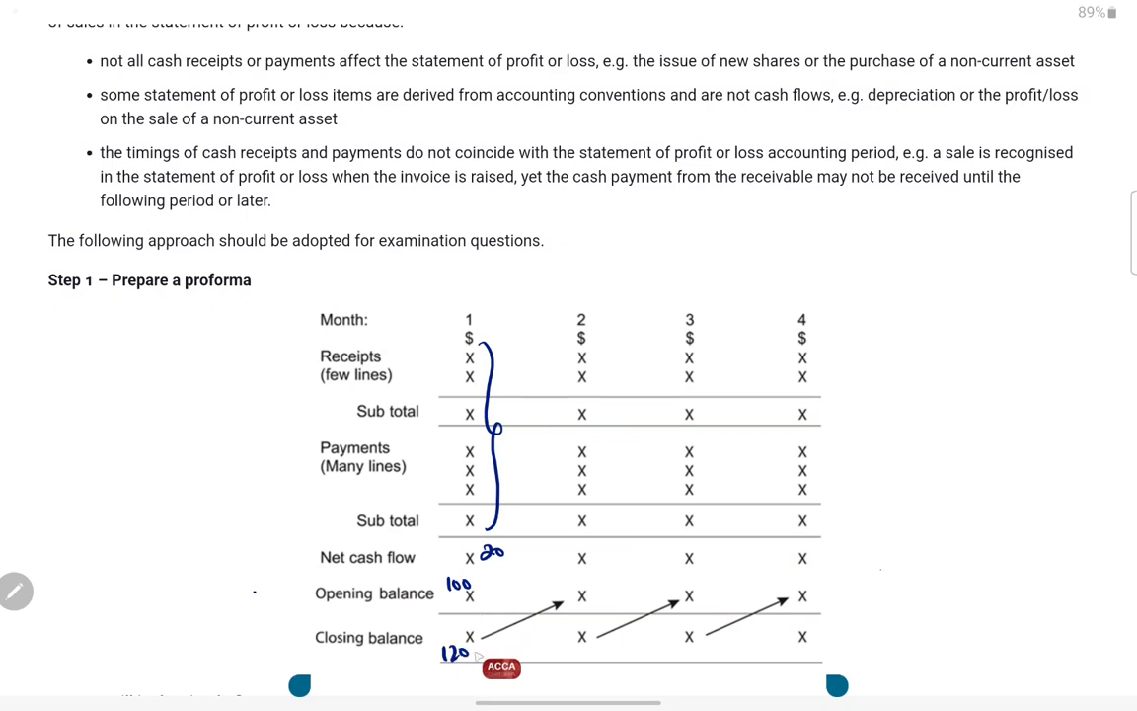
pyautogui.moveTo(593, 587)
pyautogui.mouseDown()
pyautogui.moveTo(593, 596)
pyautogui.moveTo(609, 586)
pyautogui.mouseUp()
# - Work month 2: a negative net cash flow giving closing 70, carried into month 3
pyautogui.moveTo(593, 345); pyautogui.dragTo(597, 387)
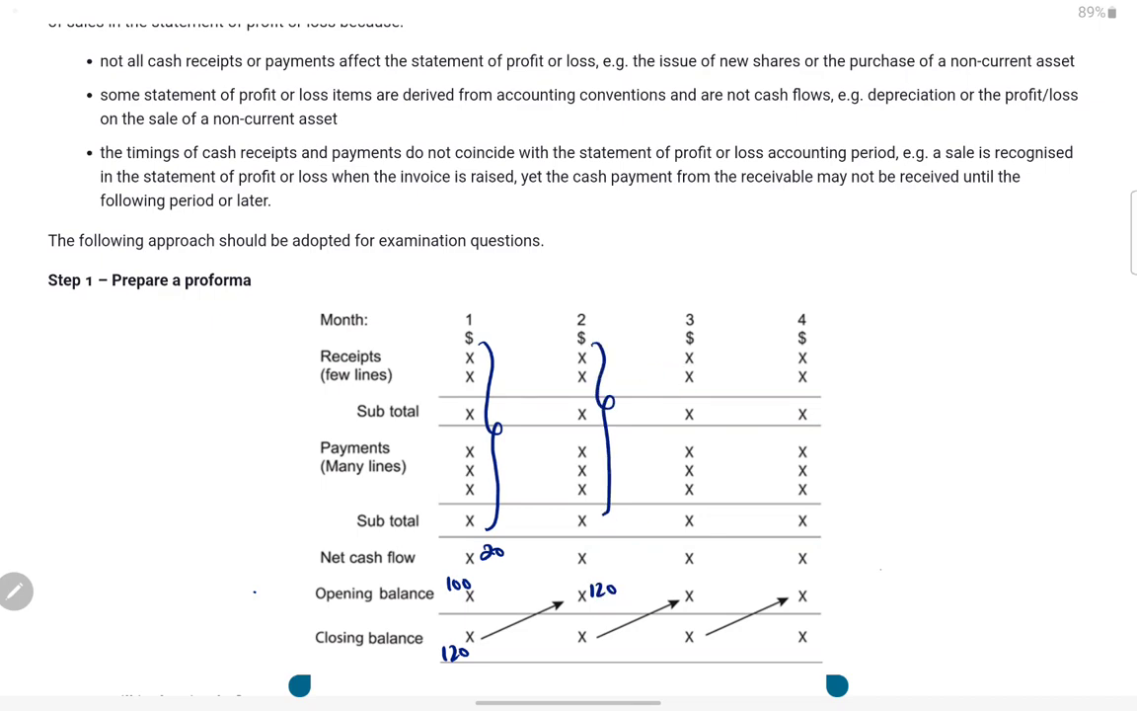
pyautogui.moveTo(596, 550); pyautogui.dragTo(594, 563)
pyautogui.moveTo(609, 550)
pyautogui.mouseDown()
pyautogui.moveTo(601, 561)
pyautogui.moveTo(614, 553)
pyautogui.moveTo(623, 566)
pyautogui.mouseUp()
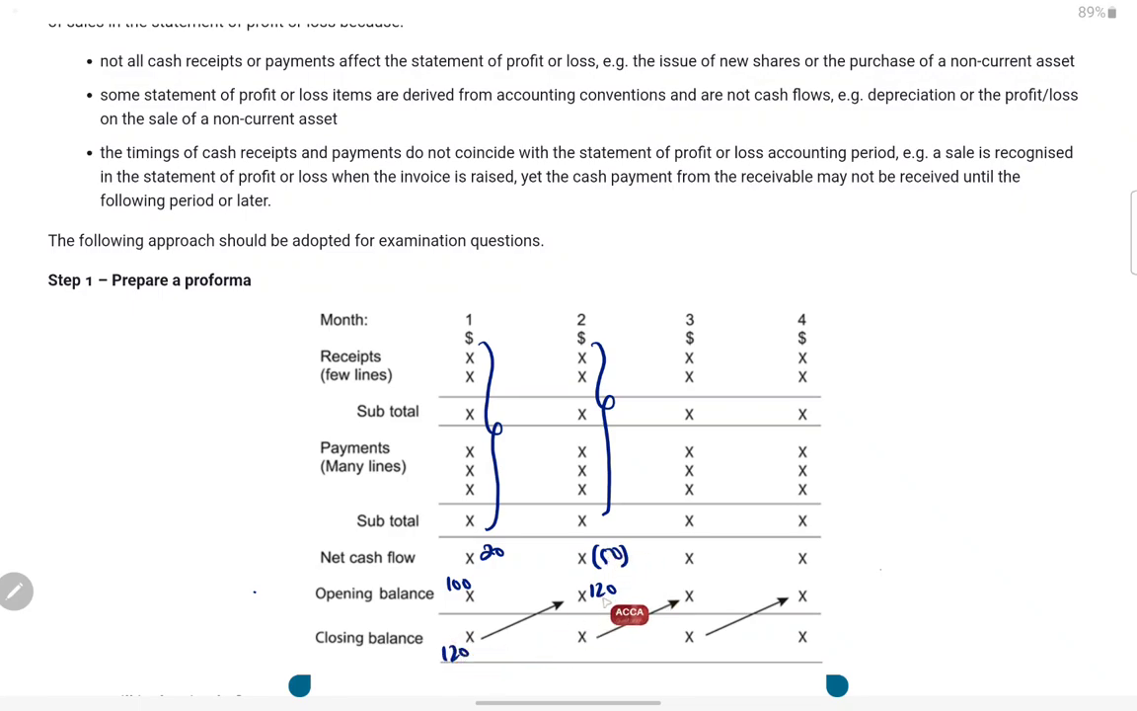
pyautogui.moveTo(585, 648); pyautogui.dragTo(589, 661)
pyautogui.moveTo(598, 650); pyautogui.dragTo(597, 650)
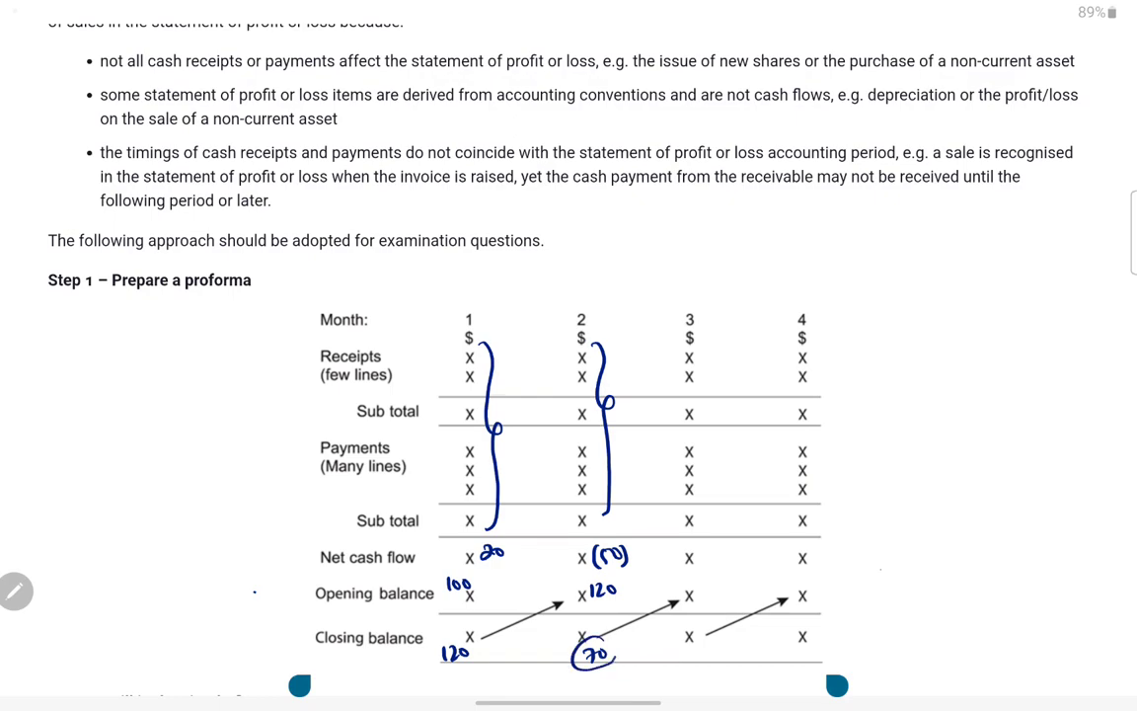
pyautogui.moveTo(456, 638); pyautogui.dragTo(462, 640)
pyautogui.moveTo(700, 593)
pyautogui.mouseDown()
pyautogui.moveTo(703, 603)
pyautogui.moveTo(713, 585)
pyautogui.mouseUp()
# - Work months 3 and 4: net 10 giving closing 80, then net (30) for month 4
pyautogui.moveTo(699, 349); pyautogui.dragTo(725, 417)
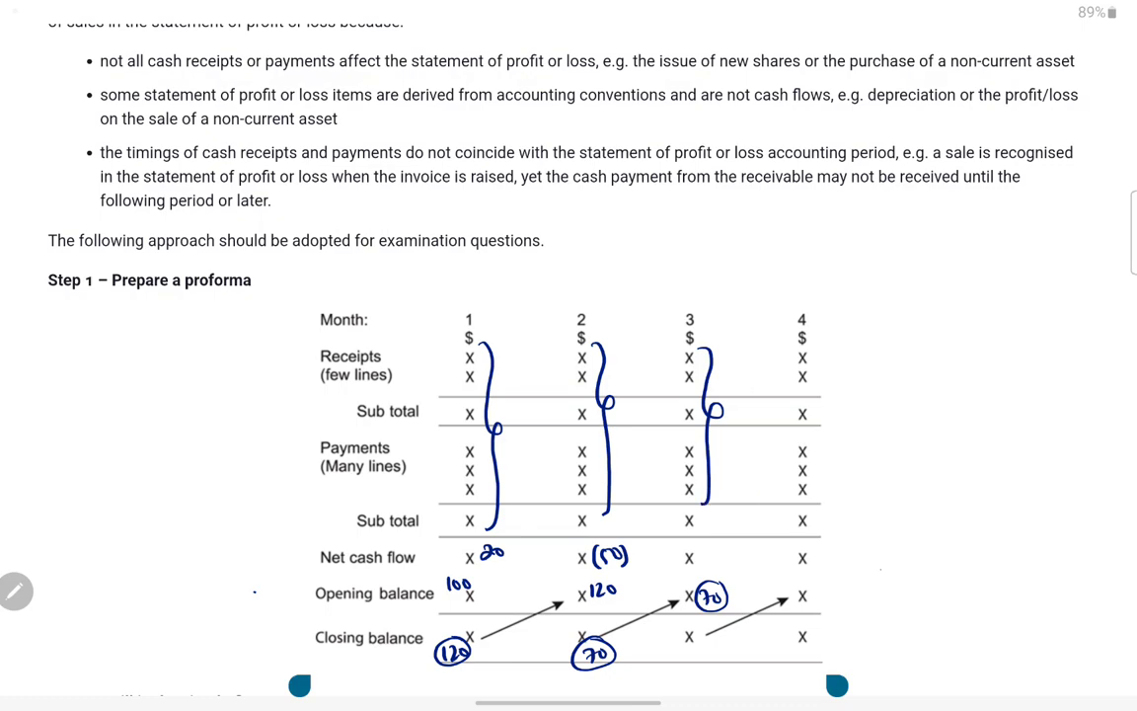
pyautogui.moveTo(704, 550); pyautogui.dragTo(704, 558)
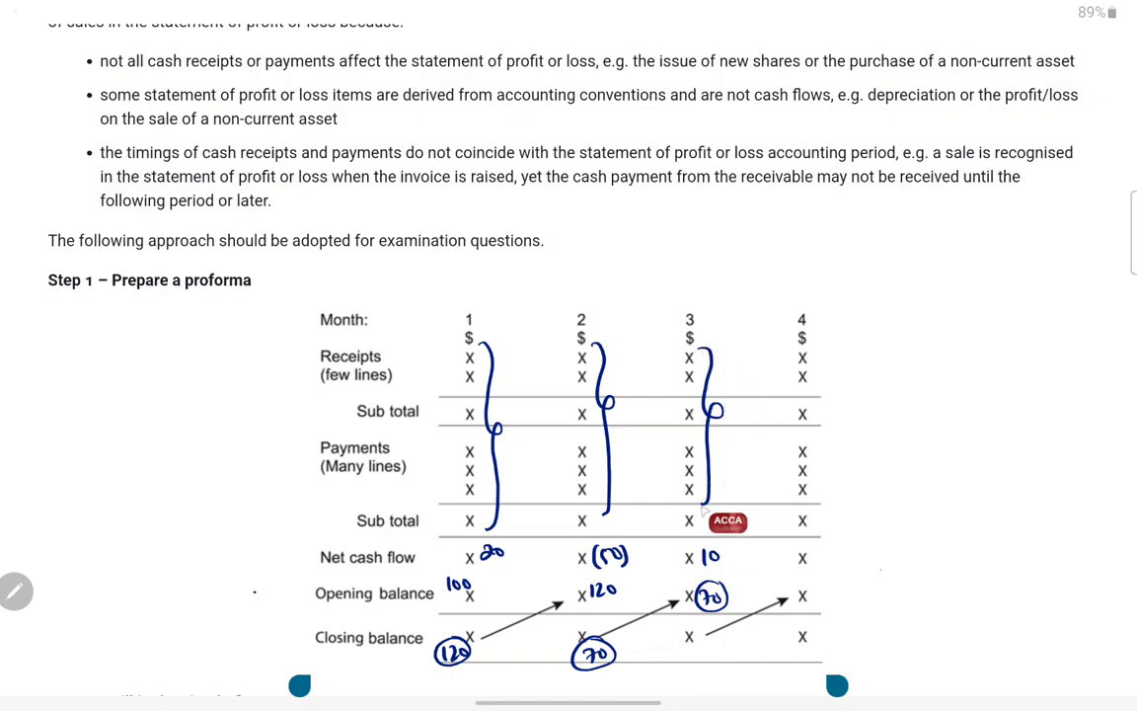
pyautogui.moveTo(701, 641); pyautogui.dragTo(707, 640)
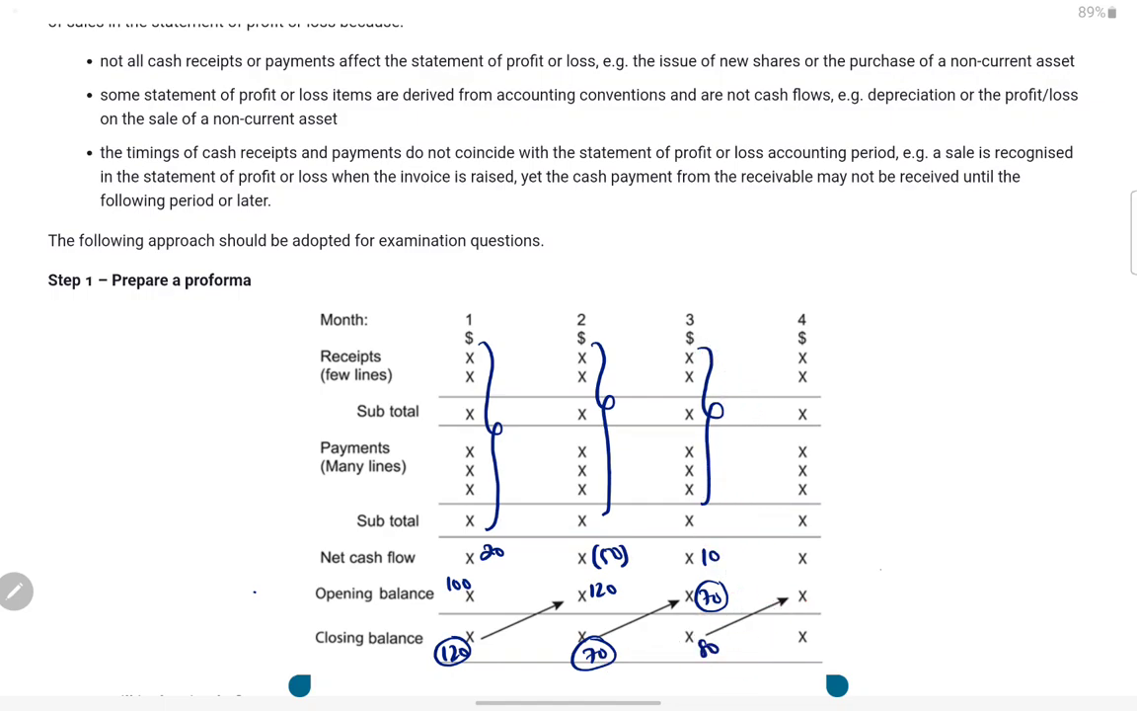
pyautogui.moveTo(819, 579)
pyautogui.mouseDown()
pyautogui.moveTo(816, 590)
pyautogui.moveTo(826, 582)
pyautogui.mouseUp()
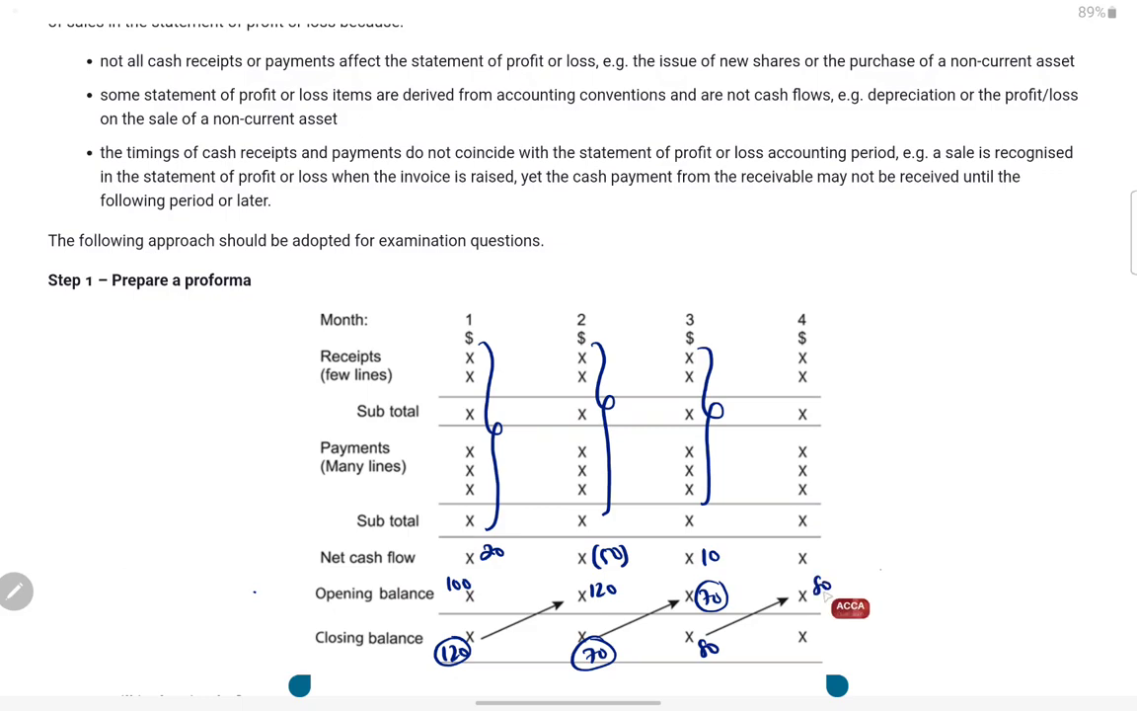
pyautogui.moveTo(815, 359); pyautogui.dragTo(820, 432)
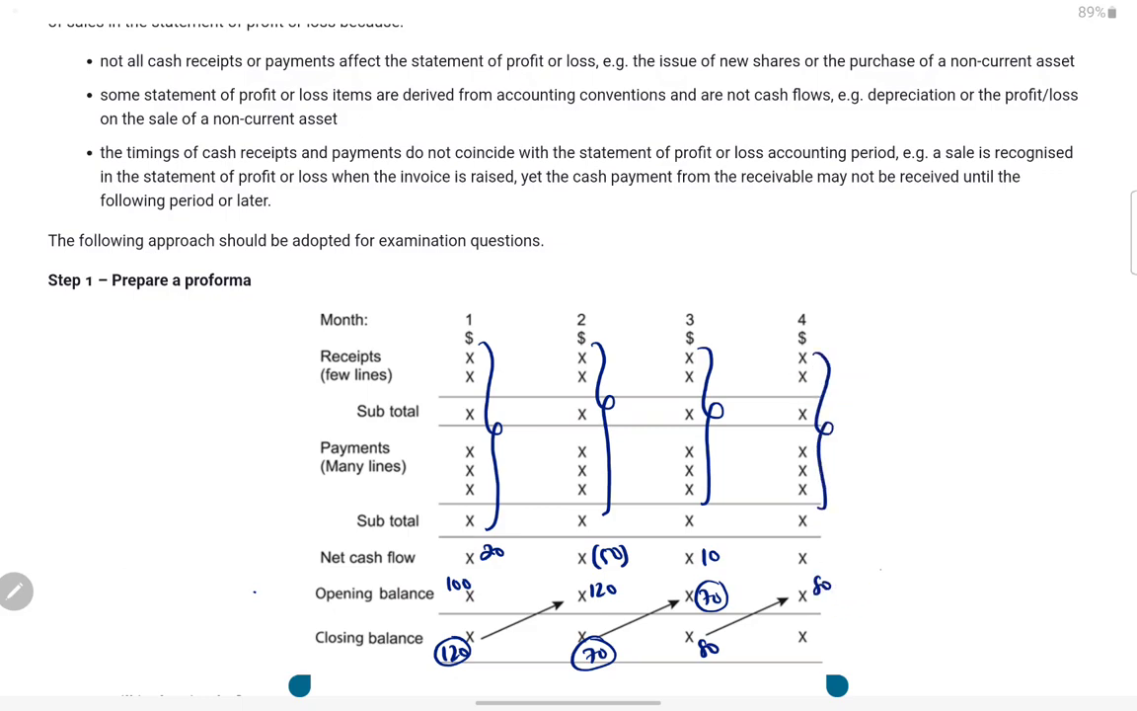
pyautogui.moveTo(818, 554)
pyautogui.mouseDown()
pyautogui.moveTo(835, 559)
pyautogui.moveTo(850, 543)
pyautogui.moveTo(856, 556)
pyautogui.mouseUp()
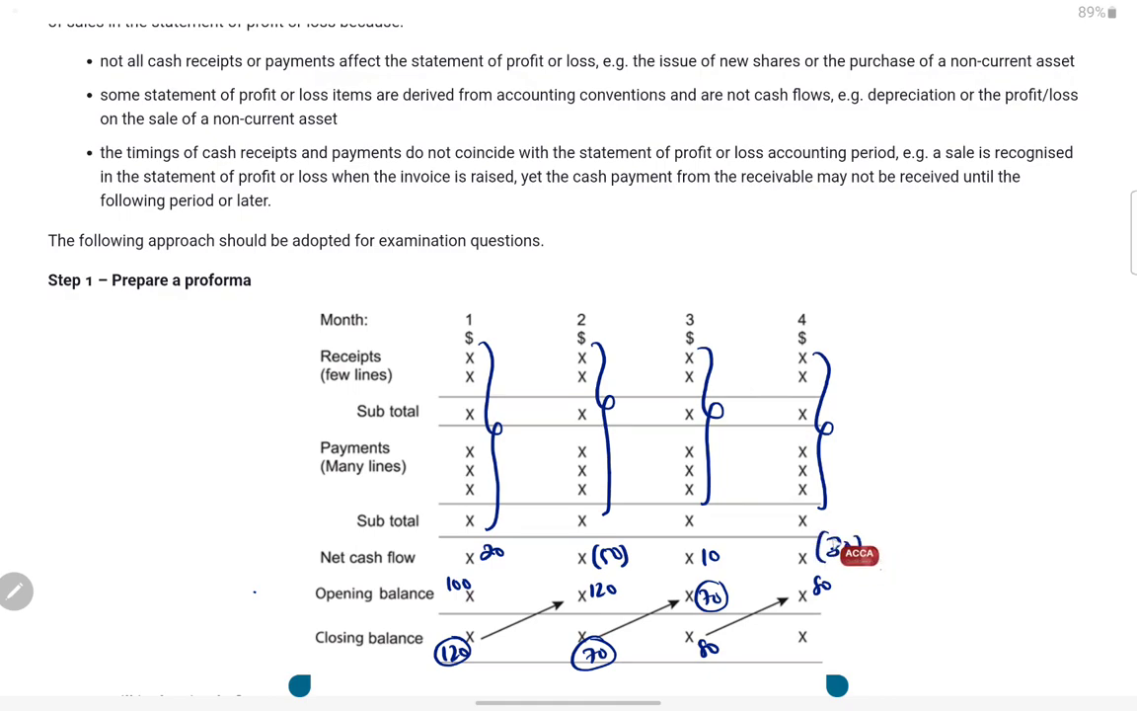
pyautogui.moveTo(828, 628)
pyautogui.mouseDown()
pyautogui.moveTo(826, 642)
pyautogui.moveTo(827, 622)
pyautogui.mouseUp()
pyautogui.moveTo(709, 631); pyautogui.dragTo(796, 559)
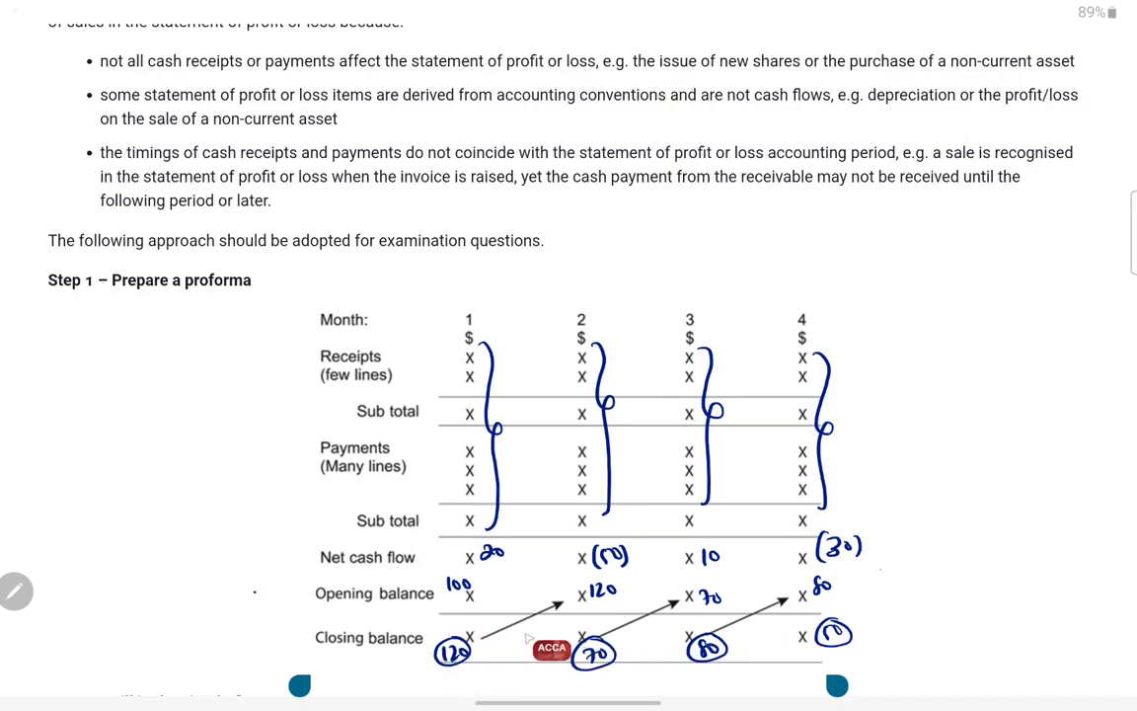
# - Draw arrows pointing at the Net cash flow and Closing balance rows
pyautogui.moveTo(250, 572); pyautogui.dragTo(314, 555)
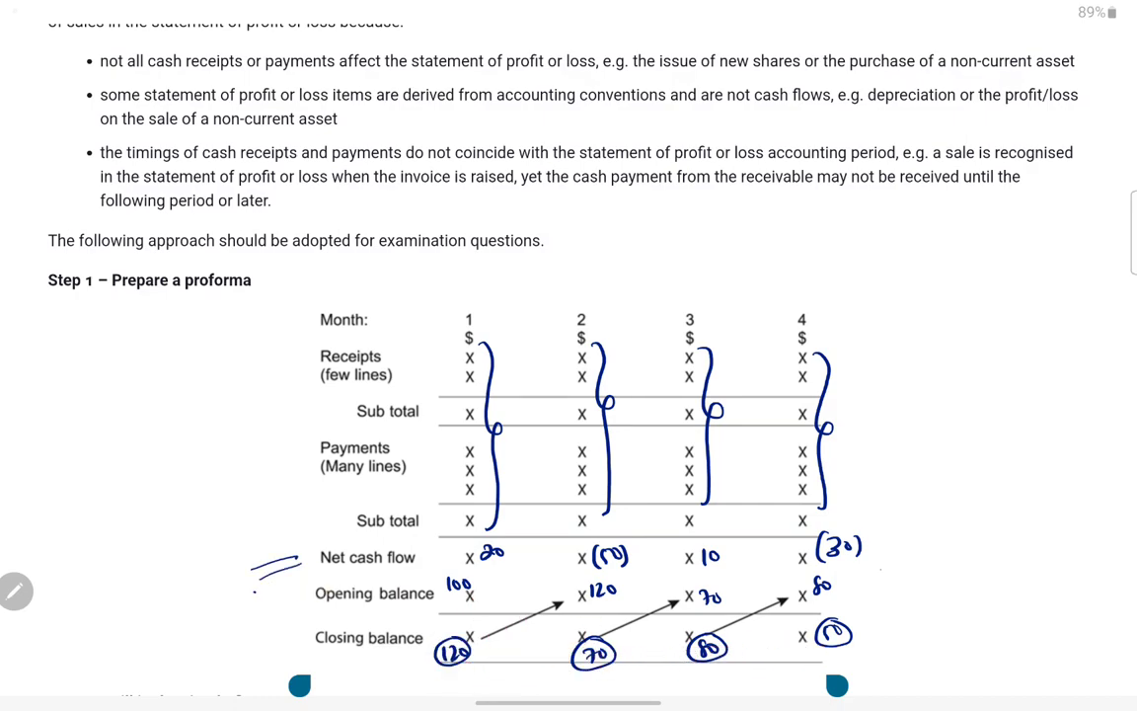
pyautogui.moveTo(252, 650); pyautogui.dragTo(286, 637)
pyautogui.moveTo(235, 669); pyautogui.dragTo(289, 646)
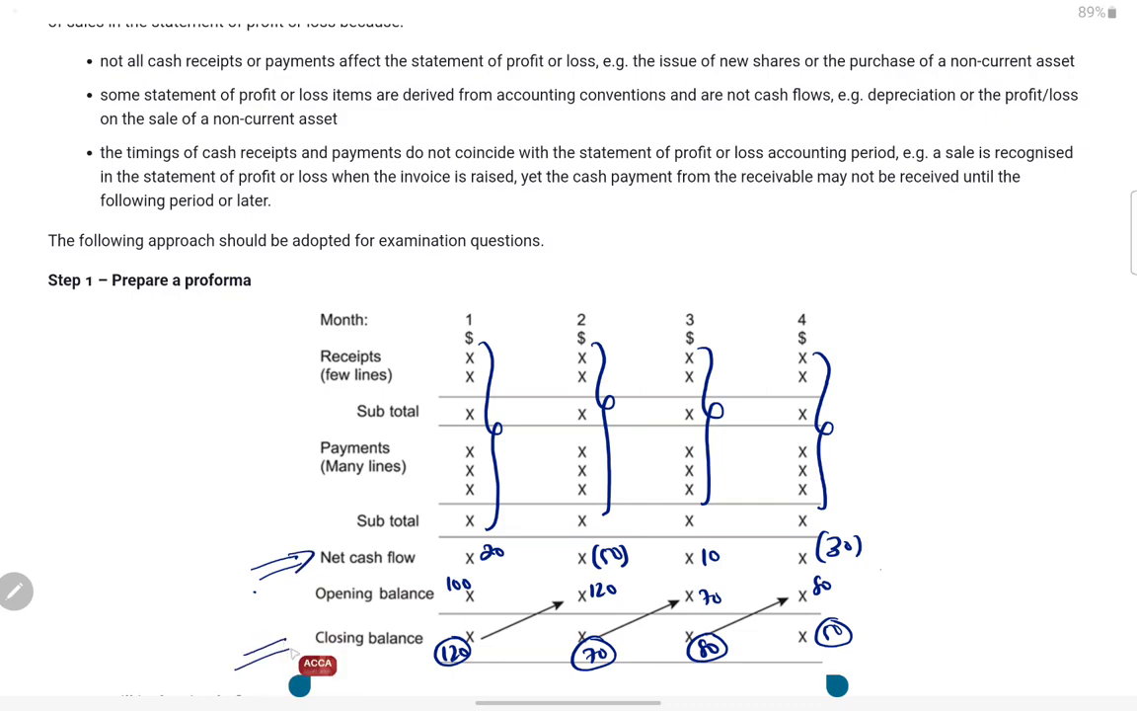
pyautogui.moveTo(227, 667)
pyautogui.mouseDown()
pyautogui.moveTo(302, 640)
pyautogui.moveTo(282, 655)
pyautogui.mouseUp()
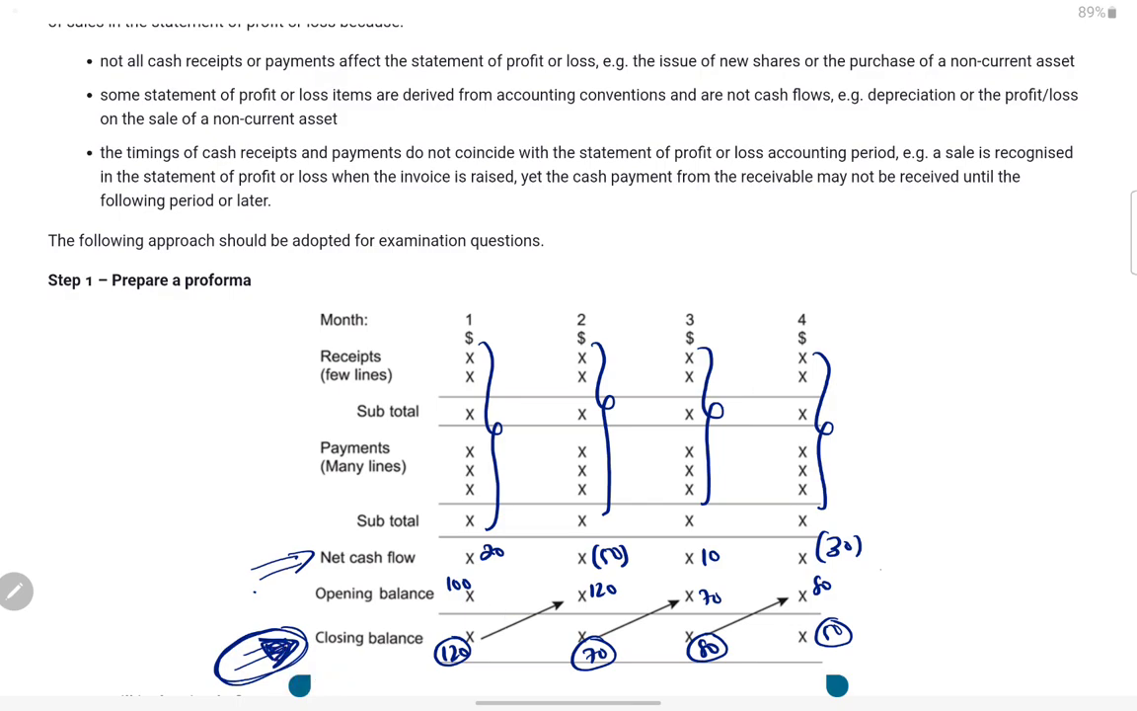
pyautogui.scroll(1, 568, 355)
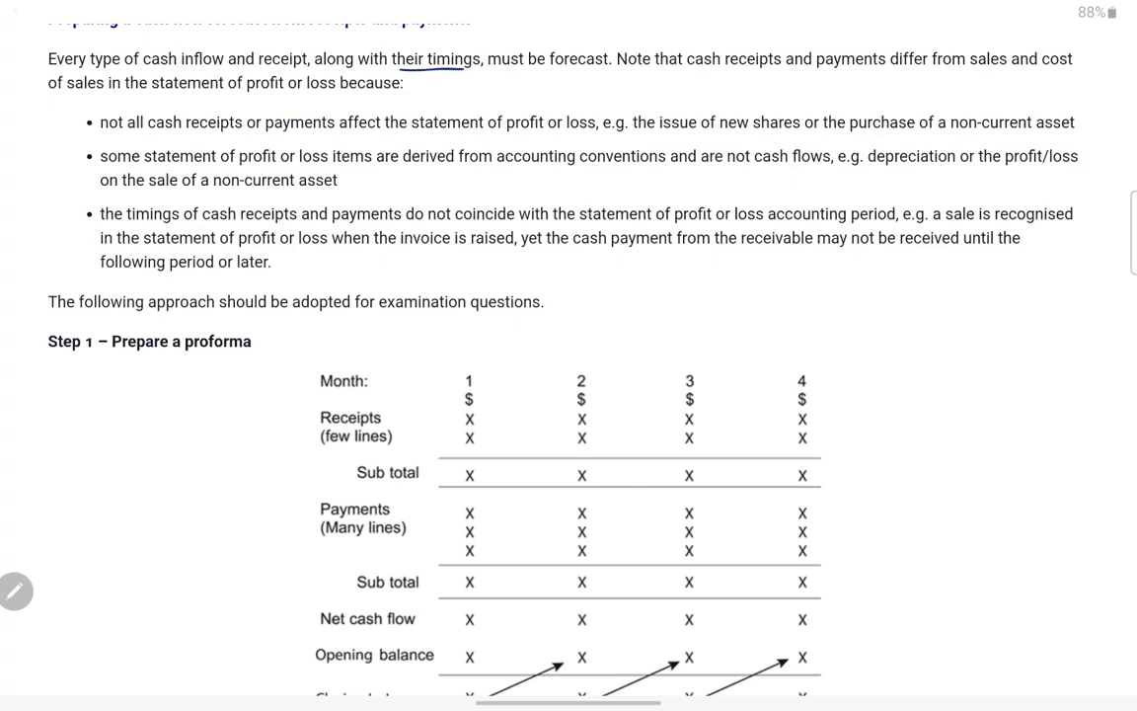
# - Underline 'must be forecast', double-underline 'timings' and underline 'cash receipts' in the intro
pyautogui.moveTo(510, 69); pyautogui.dragTo(608, 69)
pyautogui.moveTo(396, 52); pyautogui.dragTo(393, 72)
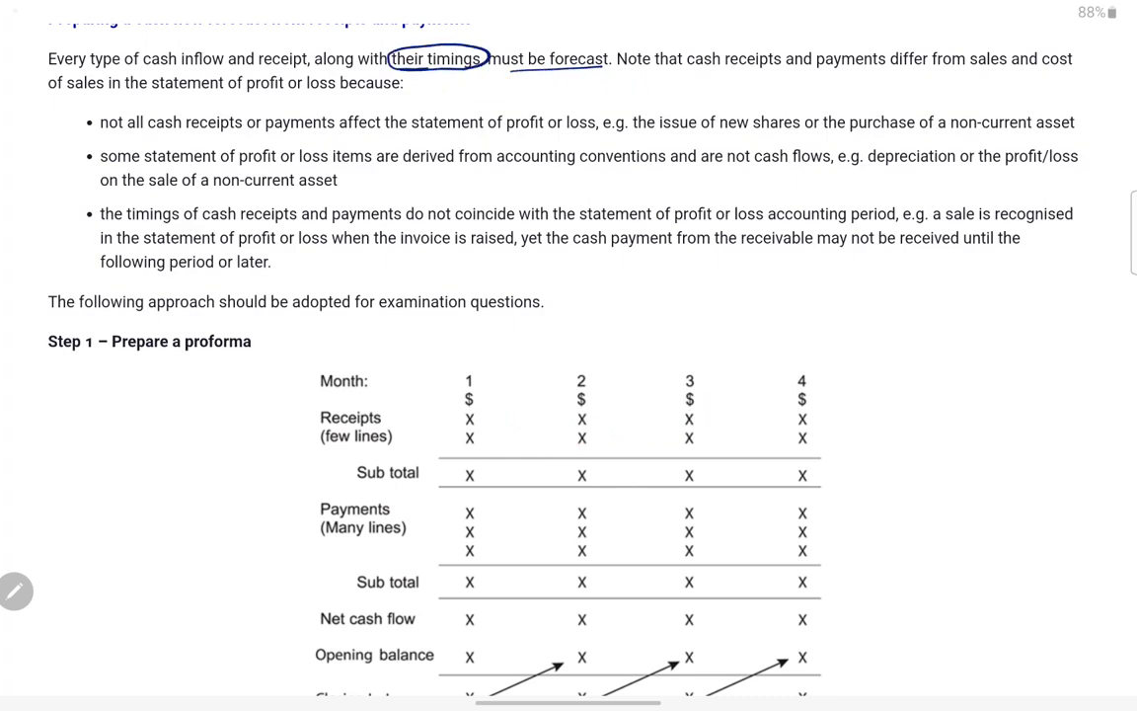
pyautogui.scroll(1, 967, 69)
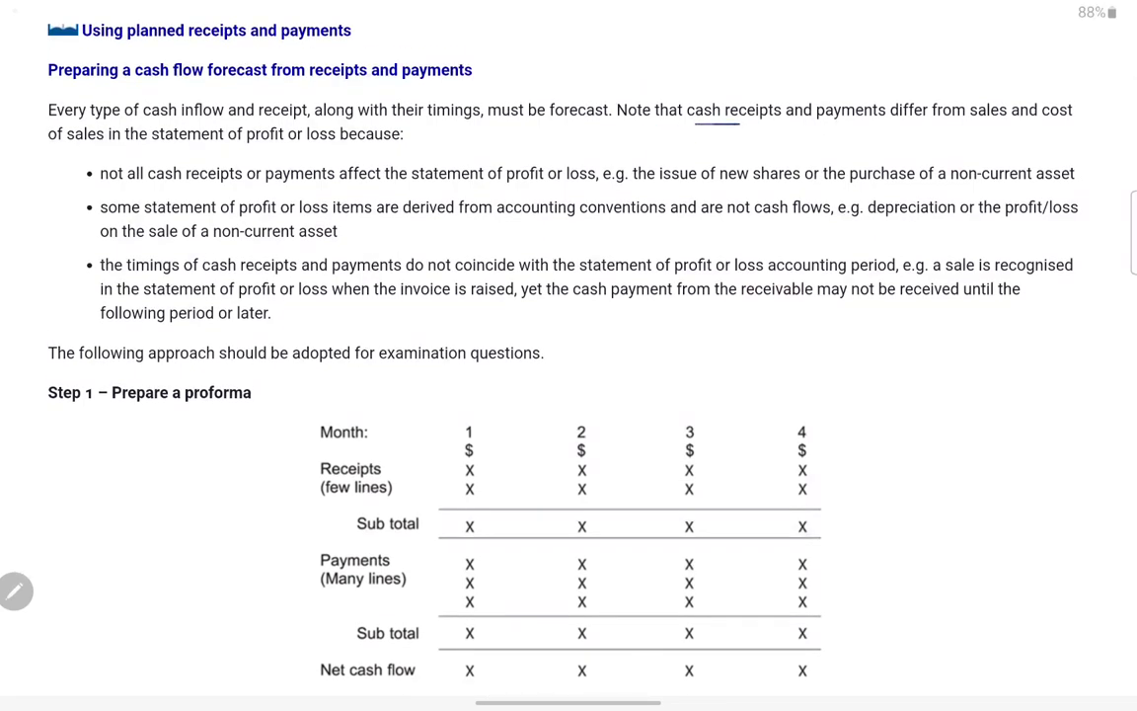
pyautogui.moveTo(449, 120); pyautogui.dragTo(476, 128)
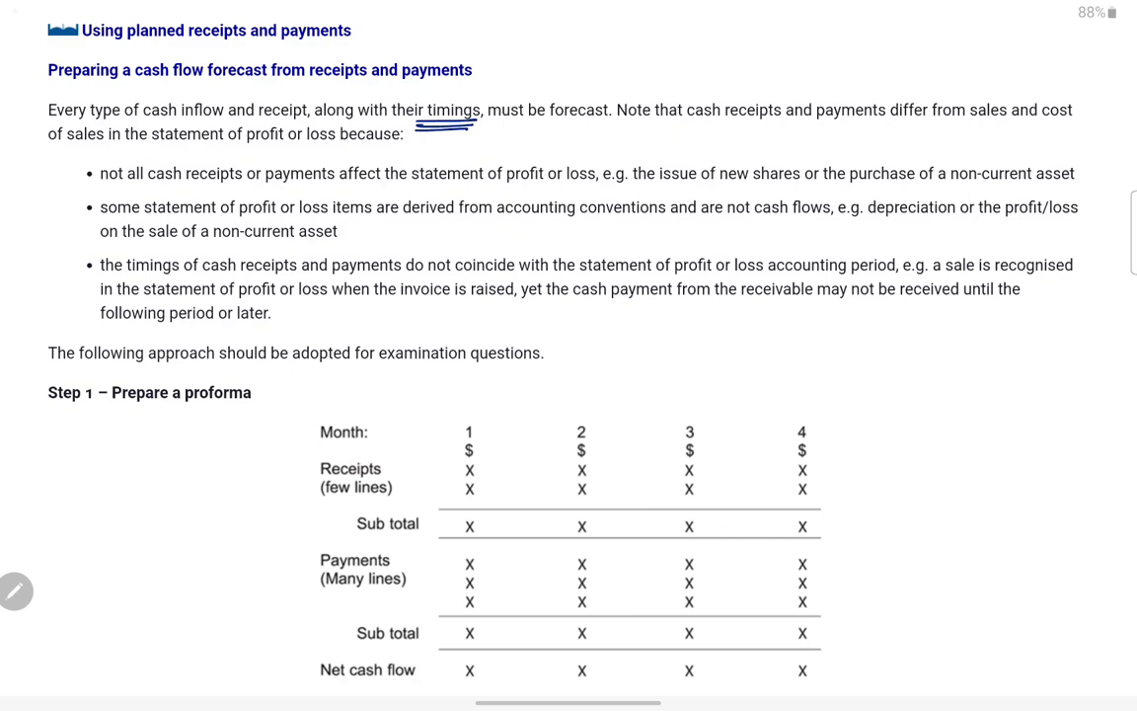
pyautogui.moveTo(687, 119); pyautogui.dragTo(928, 111)
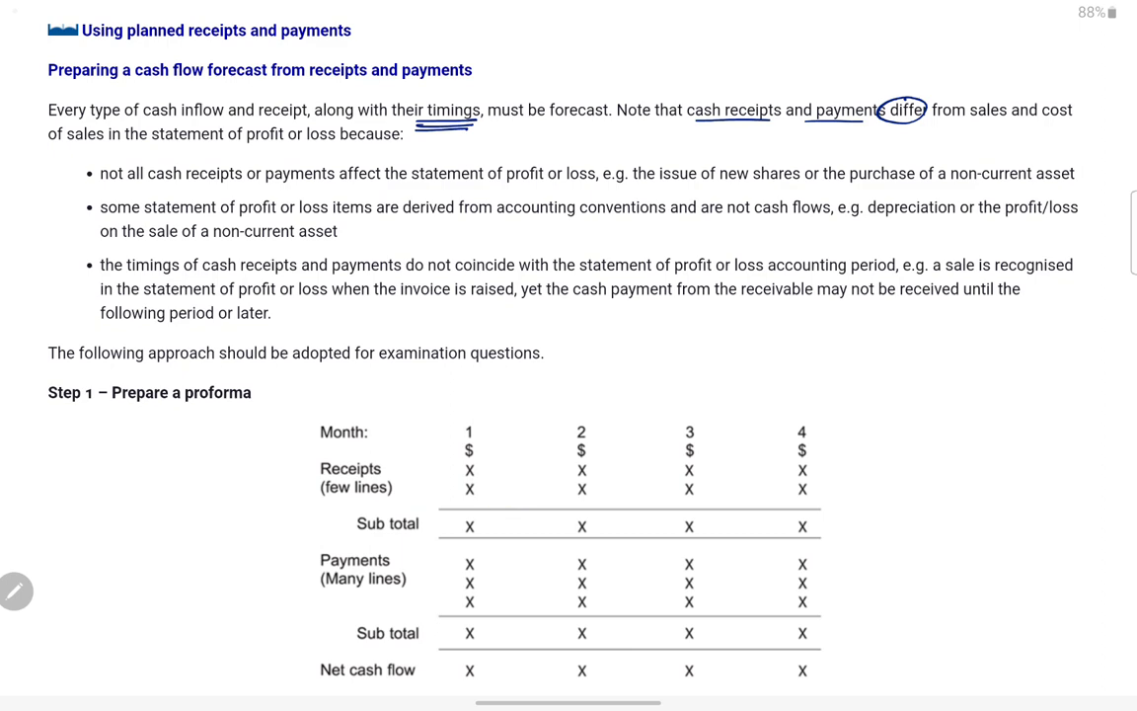
# - Label the Receipts and Payments rows as cash, write 'depreciation', and underline depreciation and profit/loss
pyautogui.moveTo(293, 461); pyautogui.dragTo(296, 464)
pyautogui.moveTo(286, 556); pyautogui.dragTo(282, 570)
pyautogui.moveTo(294, 561)
pyautogui.mouseDown()
pyautogui.moveTo(297, 569)
pyautogui.moveTo(307, 551)
pyautogui.mouseUp()
pyautogui.moveTo(161, 521)
pyautogui.mouseDown()
pyautogui.moveTo(156, 540)
pyautogui.moveTo(249, 500)
pyautogui.mouseUp()
pyautogui.moveTo(173, 557); pyautogui.dragTo(252, 501)
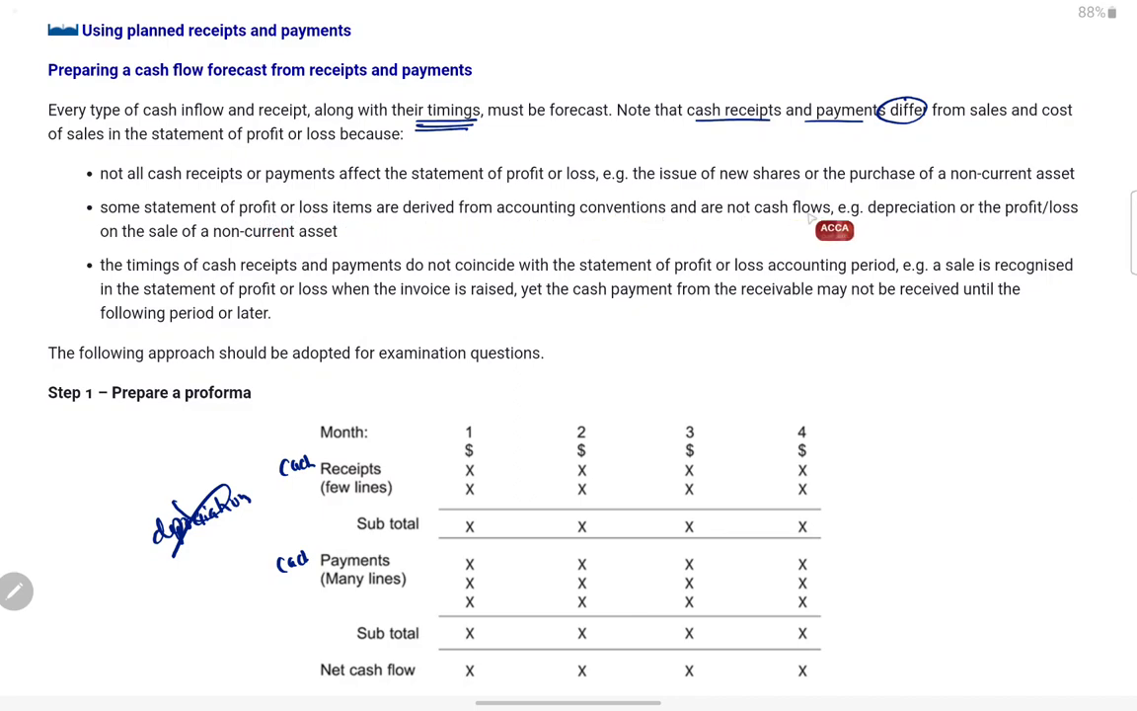
pyautogui.moveTo(869, 219); pyautogui.dragTo(1077, 219)
# - Underline the bullet phrases on asset sales, profit statement and invoice timing, noting receipt in month 2
pyautogui.moveTo(100, 241); pyautogui.dragTo(337, 237)
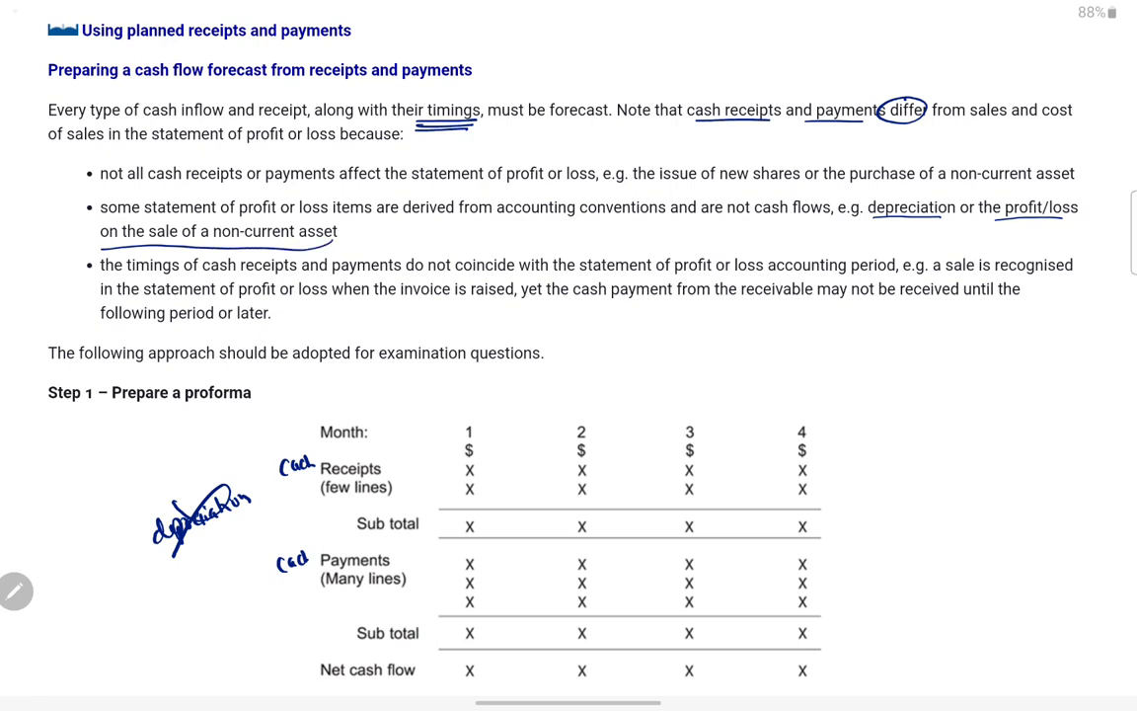
pyautogui.moveTo(203, 278); pyautogui.dragTo(385, 277)
pyautogui.moveTo(441, 252)
pyautogui.mouseDown()
pyautogui.moveTo(454, 253)
pyautogui.moveTo(442, 251)
pyautogui.mouseUp()
pyautogui.moveTo(648, 277); pyautogui.dragTo(893, 276)
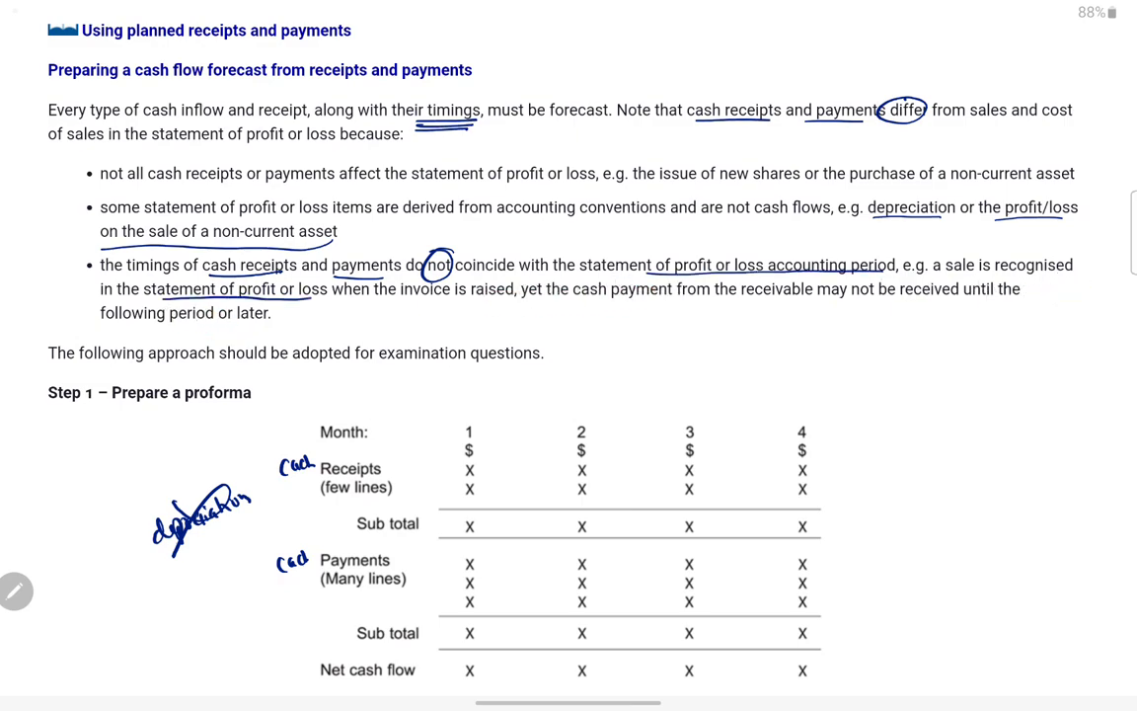
pyautogui.moveTo(373, 299); pyautogui.dragTo(1020, 302)
pyautogui.moveTo(100, 323); pyautogui.dragTo(143, 323)
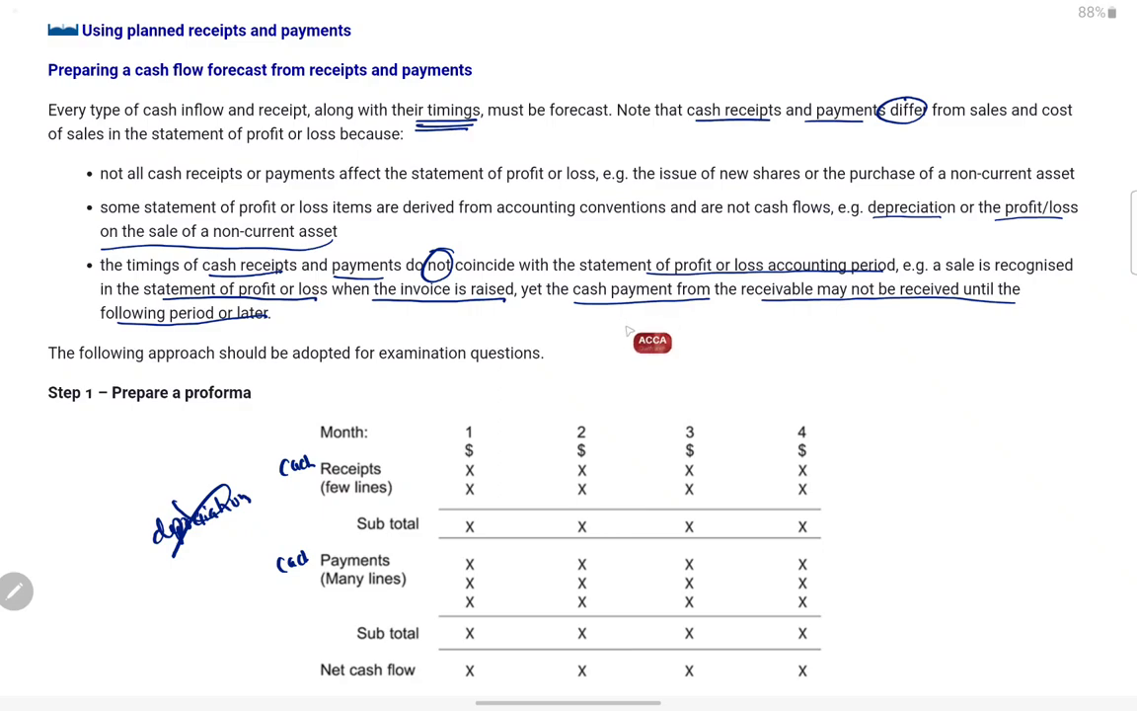
pyautogui.moveTo(625, 319)
pyautogui.mouseDown()
pyautogui.moveTo(626, 331)
pyautogui.moveTo(850, 332)
pyautogui.mouseUp()
pyautogui.moveTo(852, 317)
pyautogui.mouseDown()
pyautogui.moveTo(859, 330)
pyautogui.moveTo(906, 332)
pyautogui.mouseUp()
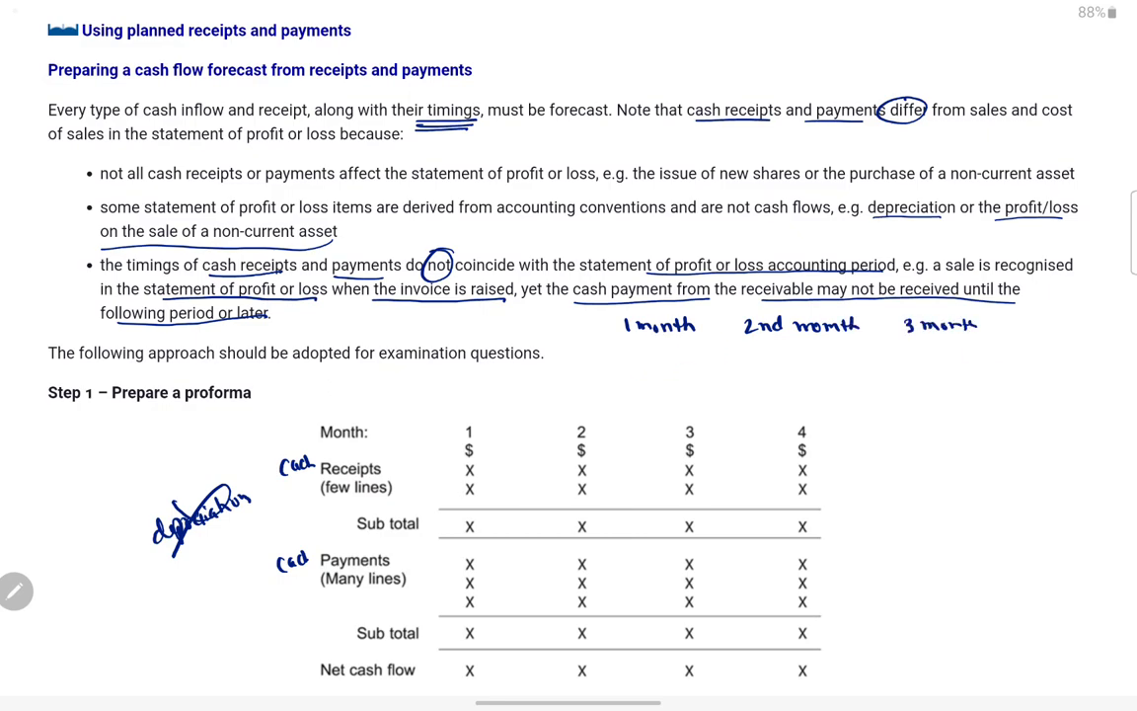
# - Write 'Sale credit' 100000, 100000, 120000 under months 1–3 and a red 'Cash inflow' label
pyautogui.moveTo(559, 345)
pyautogui.mouseDown()
pyautogui.moveTo(553, 356)
pyautogui.moveTo(624, 358)
pyautogui.mouseUp()
pyautogui.moveTo(634, 347); pyautogui.dragTo(657, 348)
pyautogui.moveTo(671, 349); pyautogui.dragTo(682, 348)
pyautogui.moveTo(518, 369)
pyautogui.mouseDown()
pyautogui.moveTo(510, 378)
pyautogui.moveTo(535, 376)
pyautogui.mouseUp()
pyautogui.moveTo(541, 369); pyautogui.dragTo(537, 382)
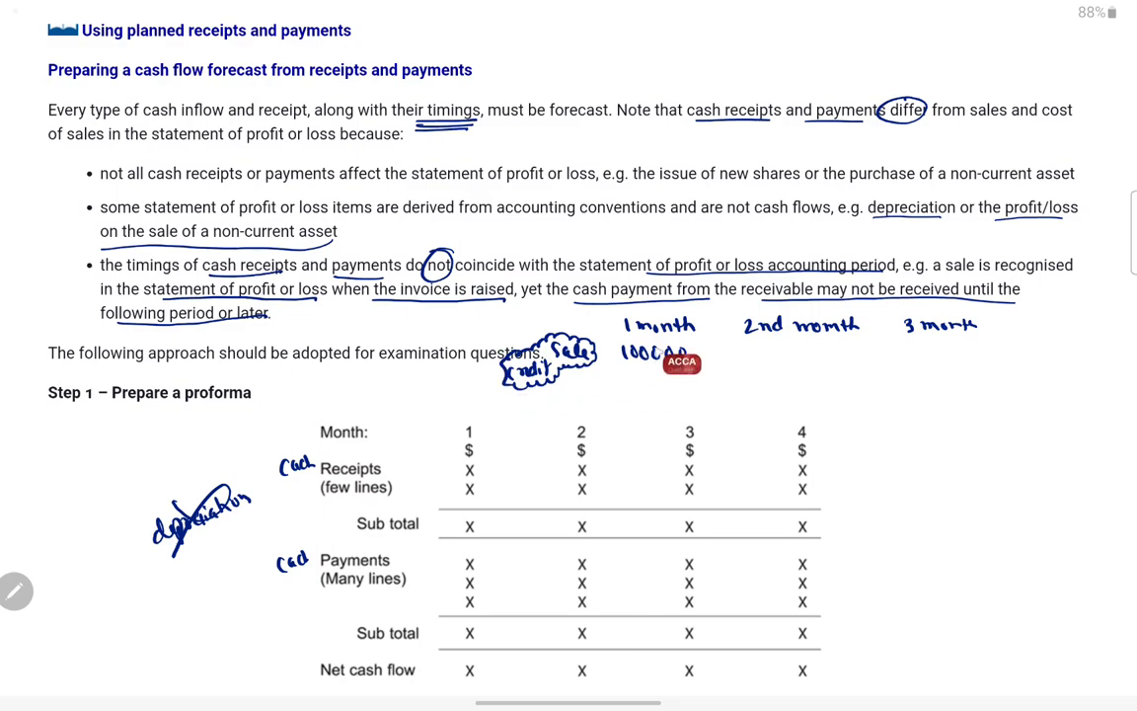
pyautogui.moveTo(758, 347)
pyautogui.mouseDown()
pyautogui.moveTo(759, 361)
pyautogui.moveTo(823, 351)
pyautogui.mouseUp()
pyautogui.moveTo(908, 347); pyautogui.dragTo(909, 360)
pyautogui.moveTo(912, 349)
pyautogui.mouseDown()
pyautogui.moveTo(921, 360)
pyautogui.moveTo(927, 350)
pyautogui.mouseUp()
pyautogui.moveTo(944, 352); pyautogui.dragTo(951, 351)
pyautogui.moveTo(963, 348); pyautogui.dragTo(963, 350)
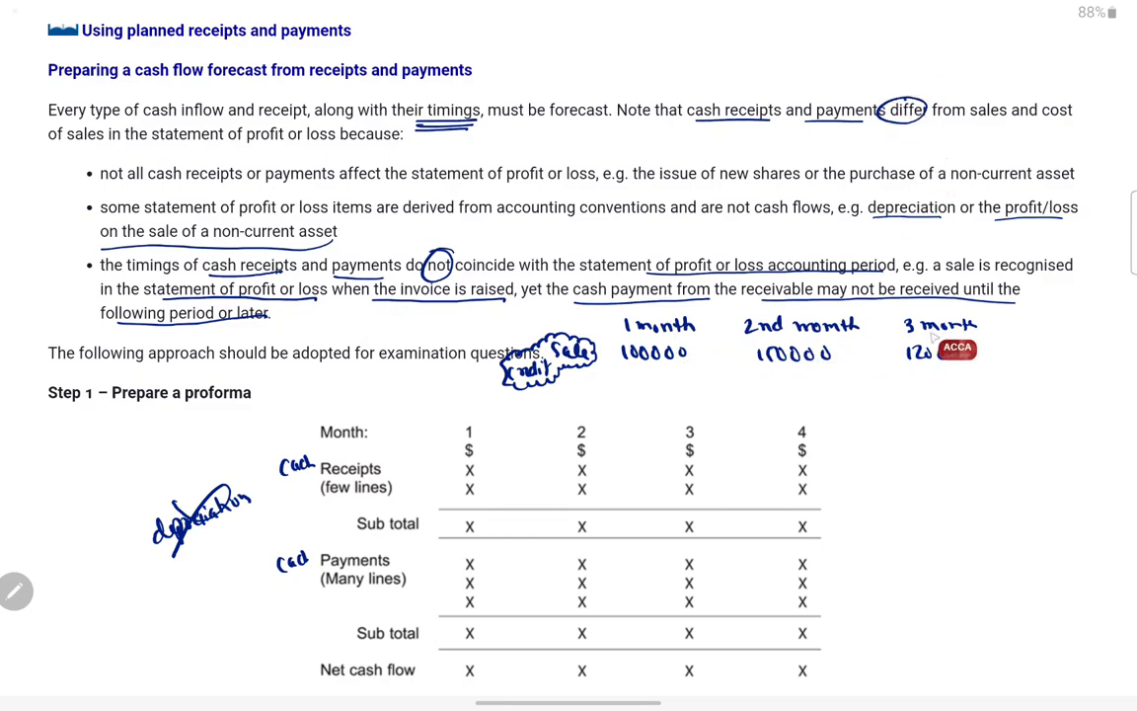
pyautogui.moveTo(493, 401); pyautogui.dragTo(583, 400)
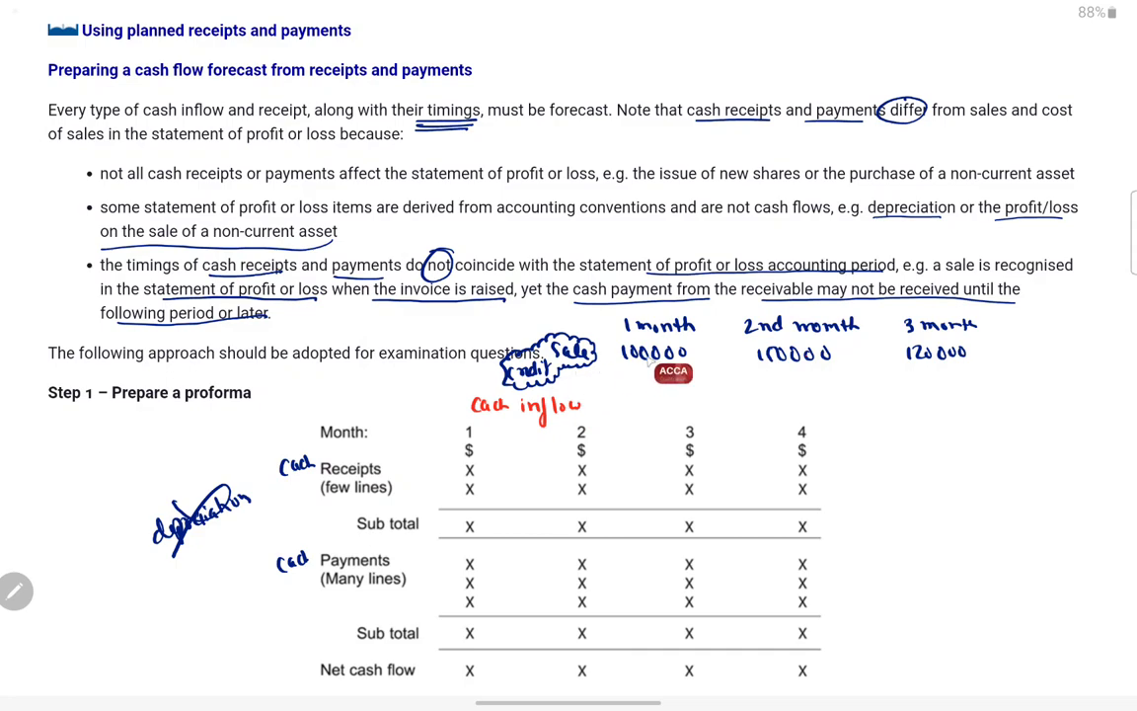
# - Number the credit sale note 1 and write –, 100000, 100000, 120000 on the cash inflow row
pyautogui.moveTo(540, 319)
pyautogui.mouseDown()
pyautogui.moveTo(541, 334)
pyautogui.moveTo(538, 317)
pyautogui.mouseUp()
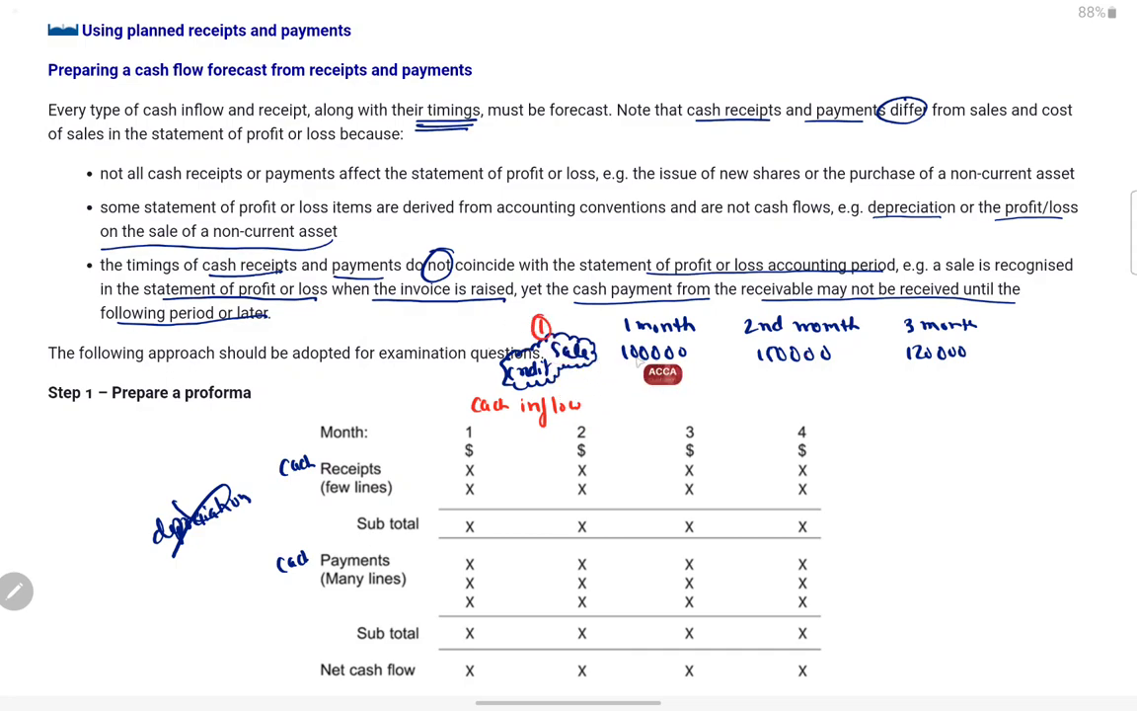
pyautogui.moveTo(761, 388); pyautogui.dragTo(762, 400)
pyautogui.moveTo(773, 389); pyautogui.dragTo(784, 390)
pyautogui.moveTo(798, 389); pyautogui.dragTo(827, 389)
pyautogui.moveTo(643, 396); pyautogui.dragTo(656, 396)
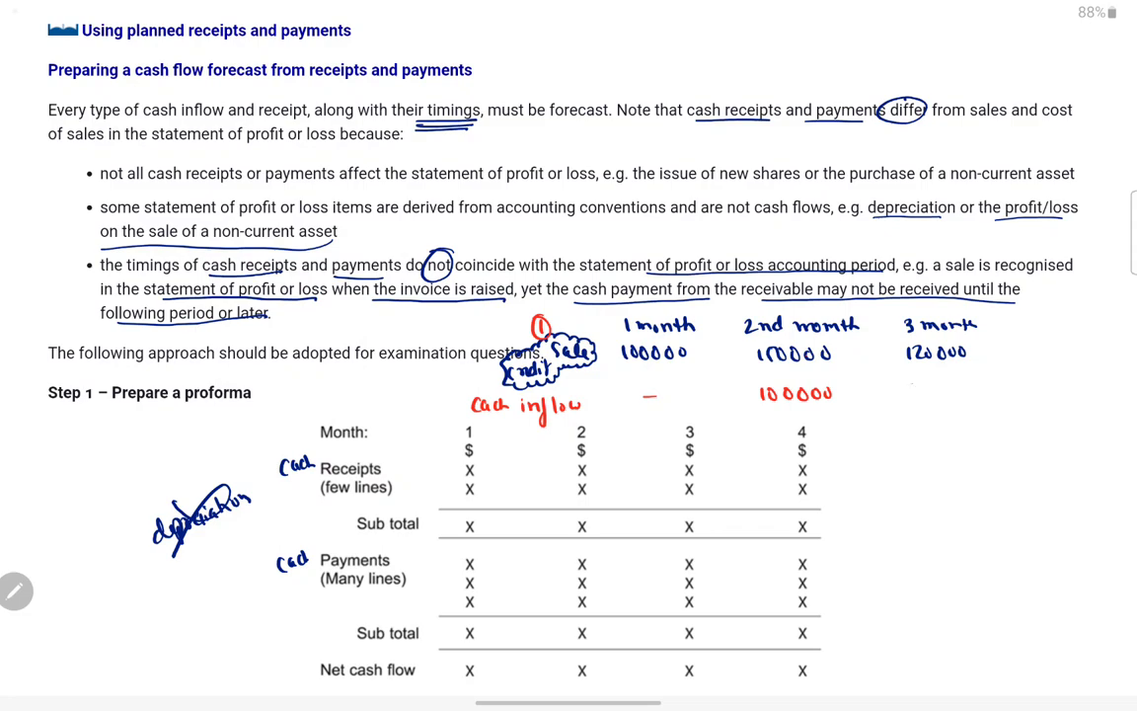
pyautogui.moveTo(979, 383); pyautogui.dragTo(978, 384)
pyautogui.moveTo(1038, 316); pyautogui.dragTo(1061, 318)
pyautogui.moveTo(1035, 382); pyautogui.dragTo(1050, 393)
pyautogui.moveTo(1058, 383); pyautogui.dragTo(1071, 384)
pyautogui.moveTo(1083, 383); pyautogui.dragTo(1092, 392)
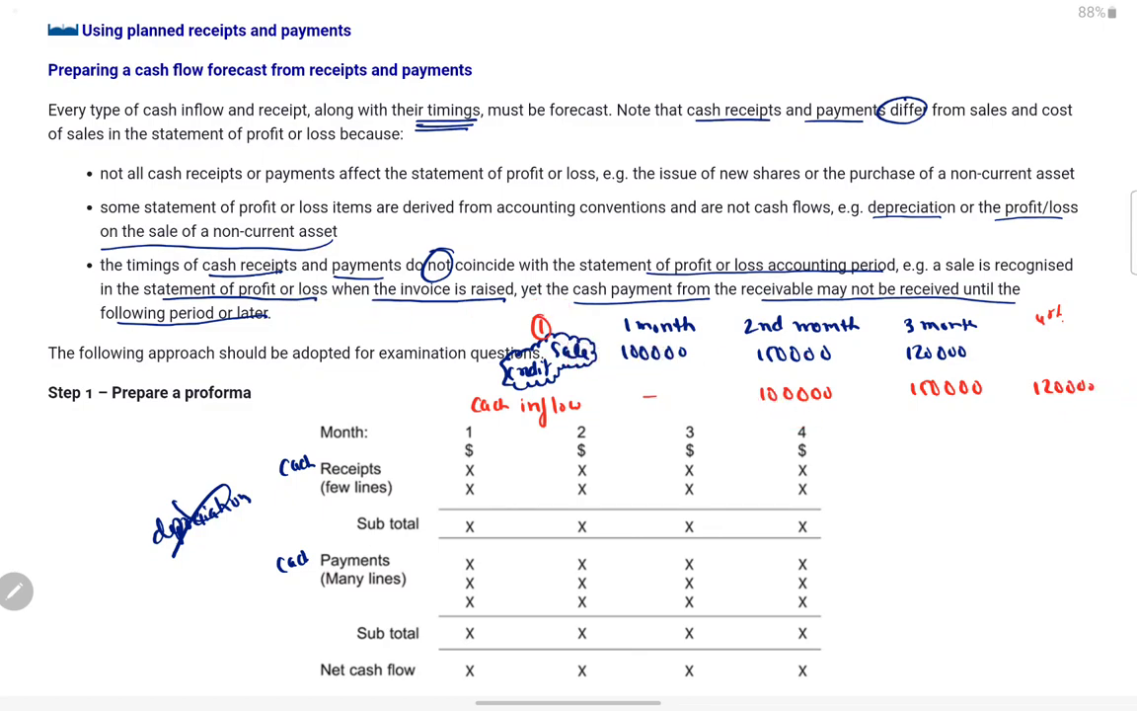
# - Underline the '1 month' heading, circle month 1's 100000 sales and arrow it to month 2
pyautogui.moveTo(624, 336); pyautogui.dragTo(671, 334)
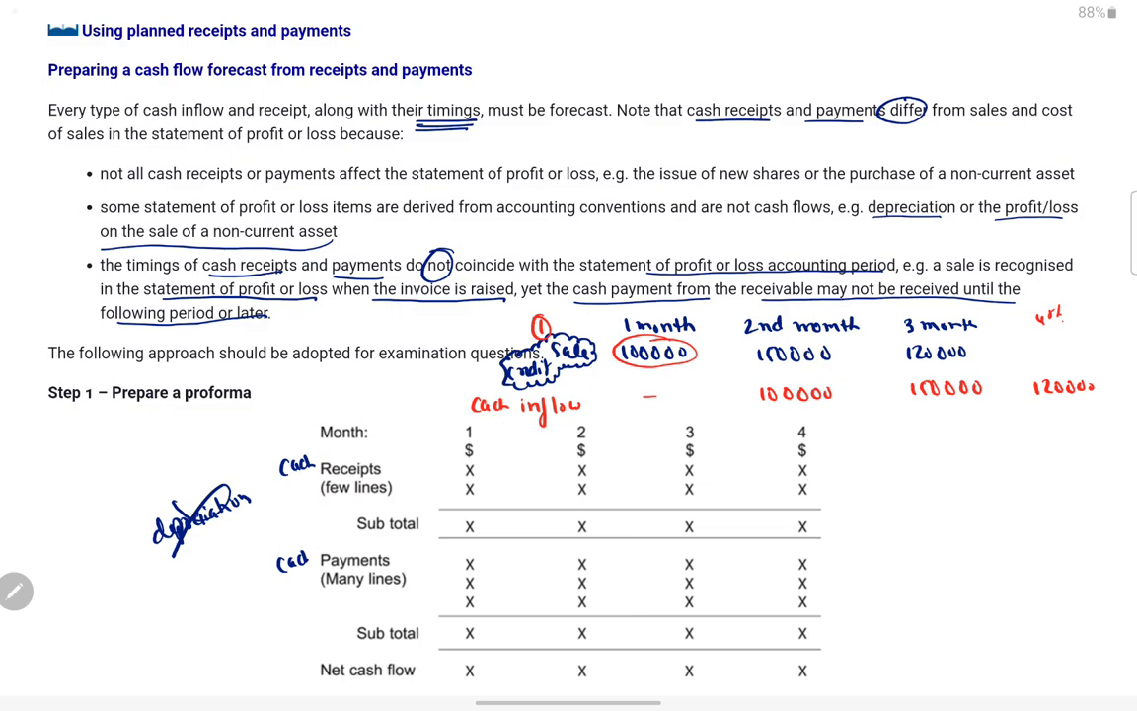
pyautogui.moveTo(693, 355); pyautogui.dragTo(704, 347)
pyautogui.moveTo(734, 394); pyautogui.dragTo(748, 395)
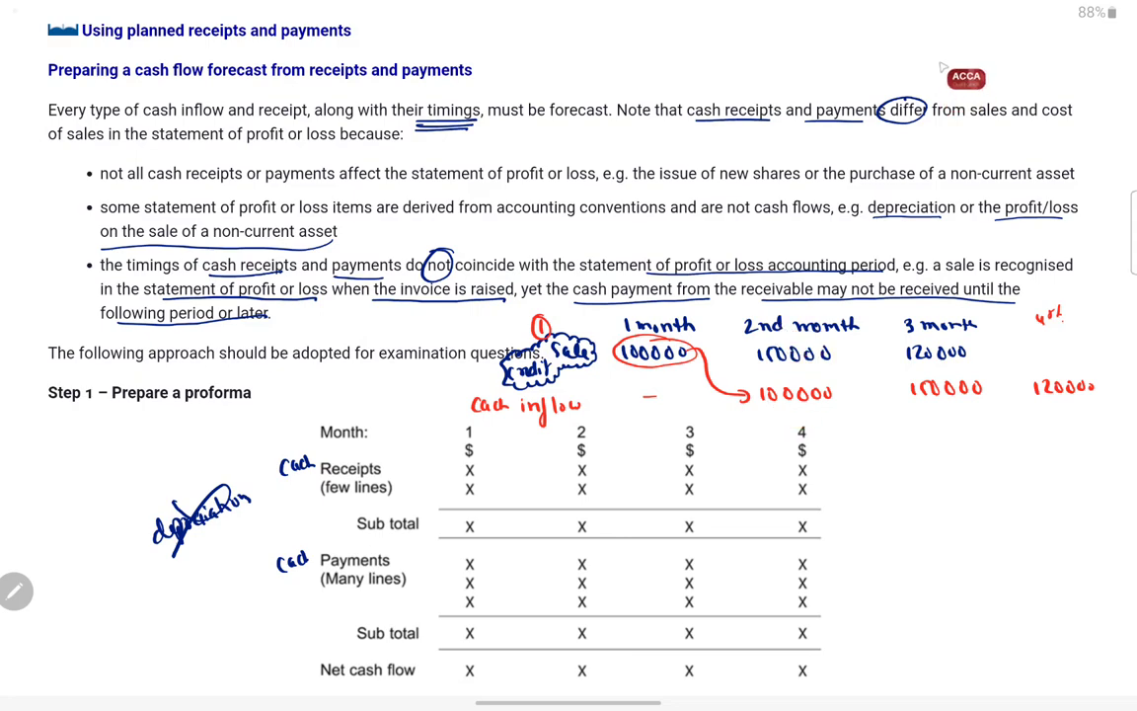
pyautogui.scroll(-1, 568, 355)
# - Scroll the e-book down to the 'Additional question – Full cash flow forecast' page
pyautogui.scroll(-5, 568, 355)
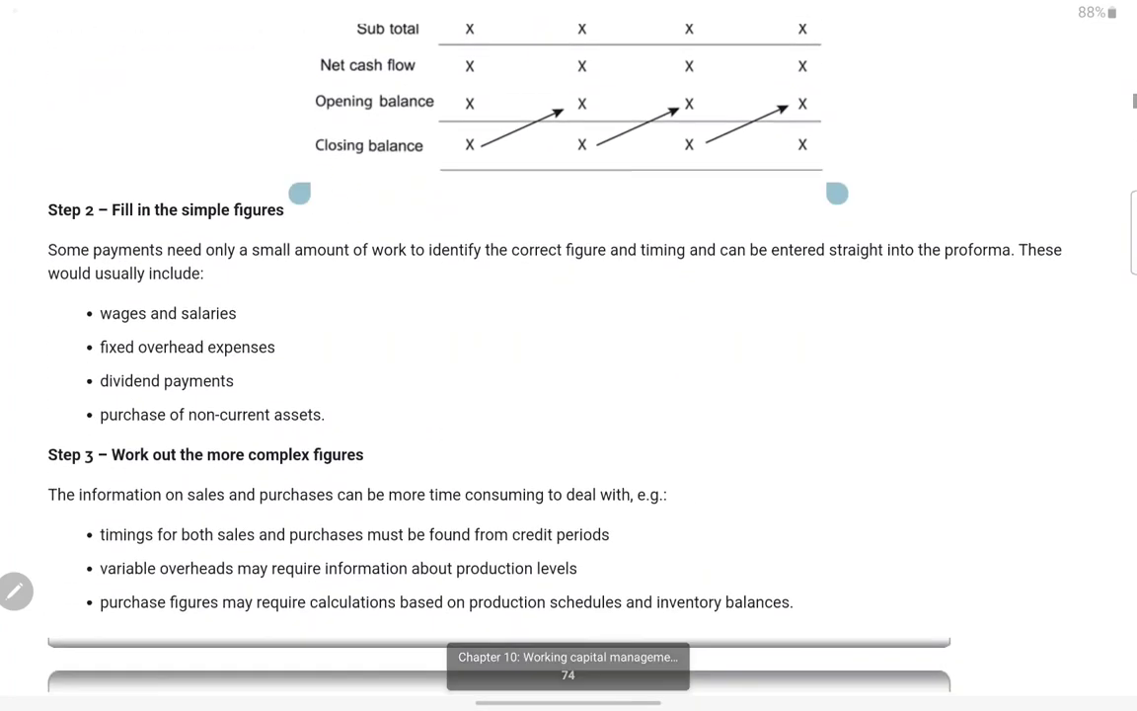
pyautogui.scroll(-2, 569, 355)
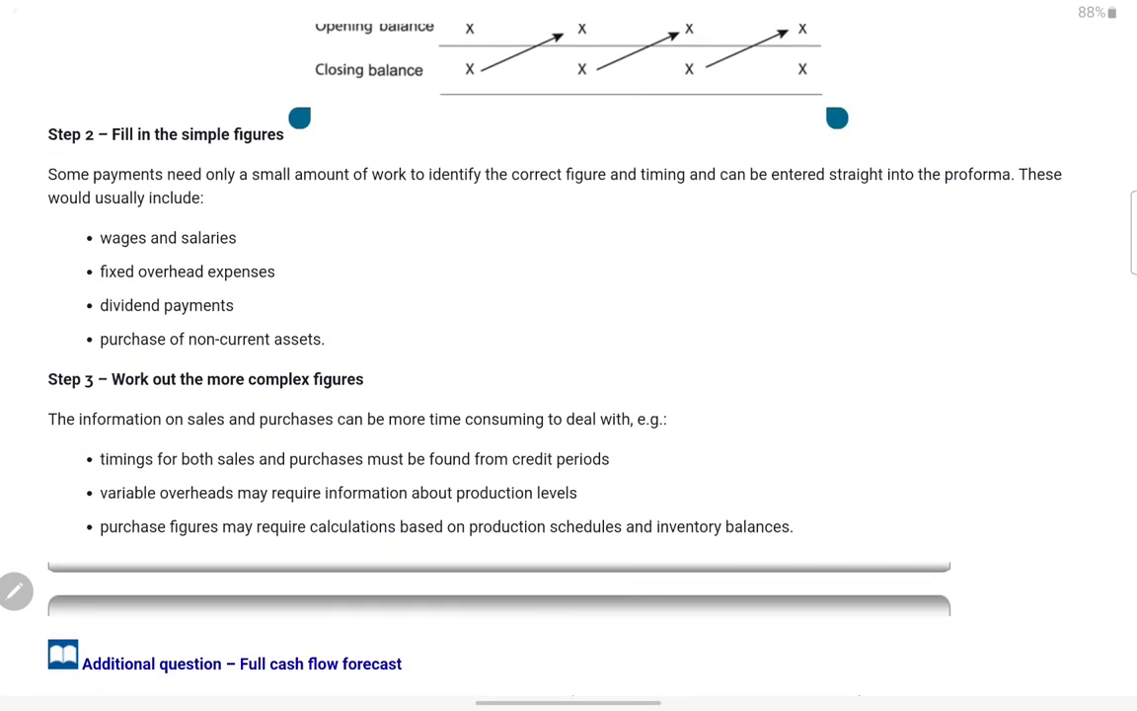
pyautogui.scroll(-10, 568, 356)
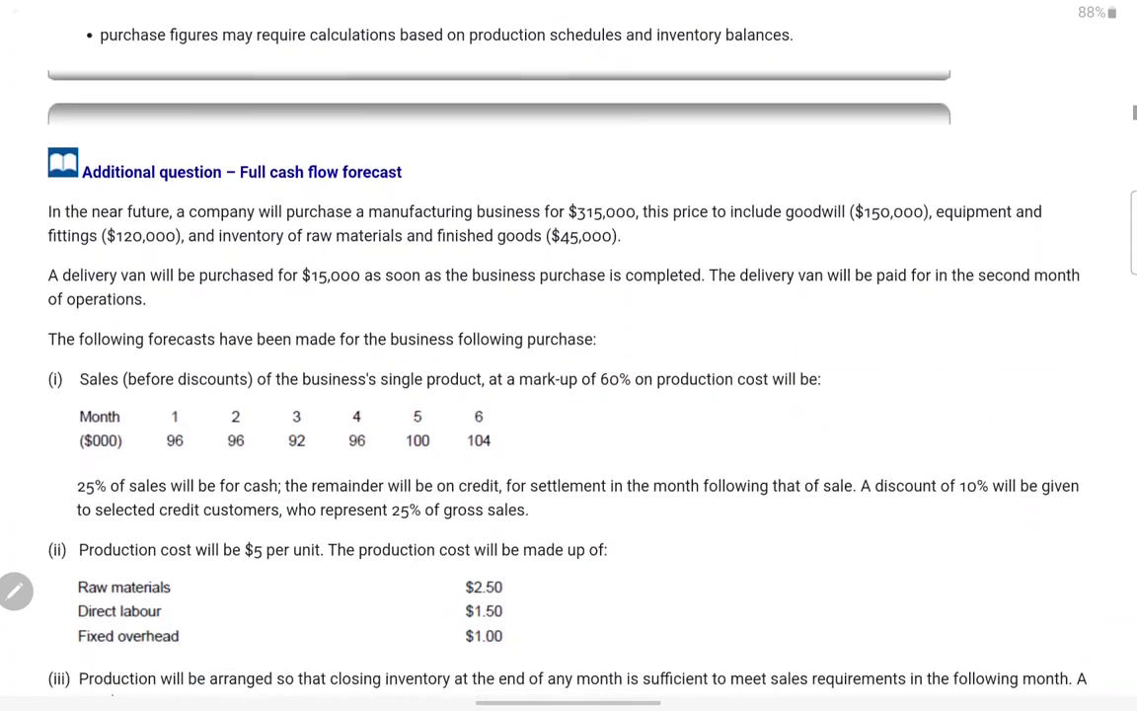
pyautogui.scroll(-2, 568, 355)
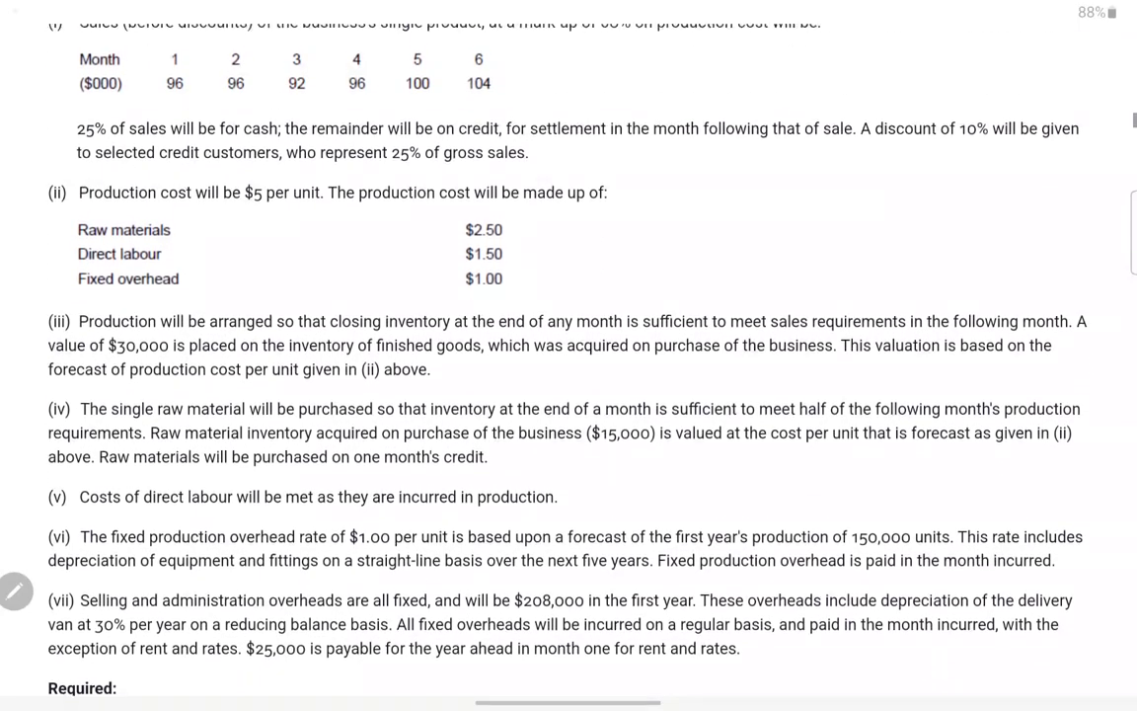
pyautogui.scroll(-5, 568, 356)
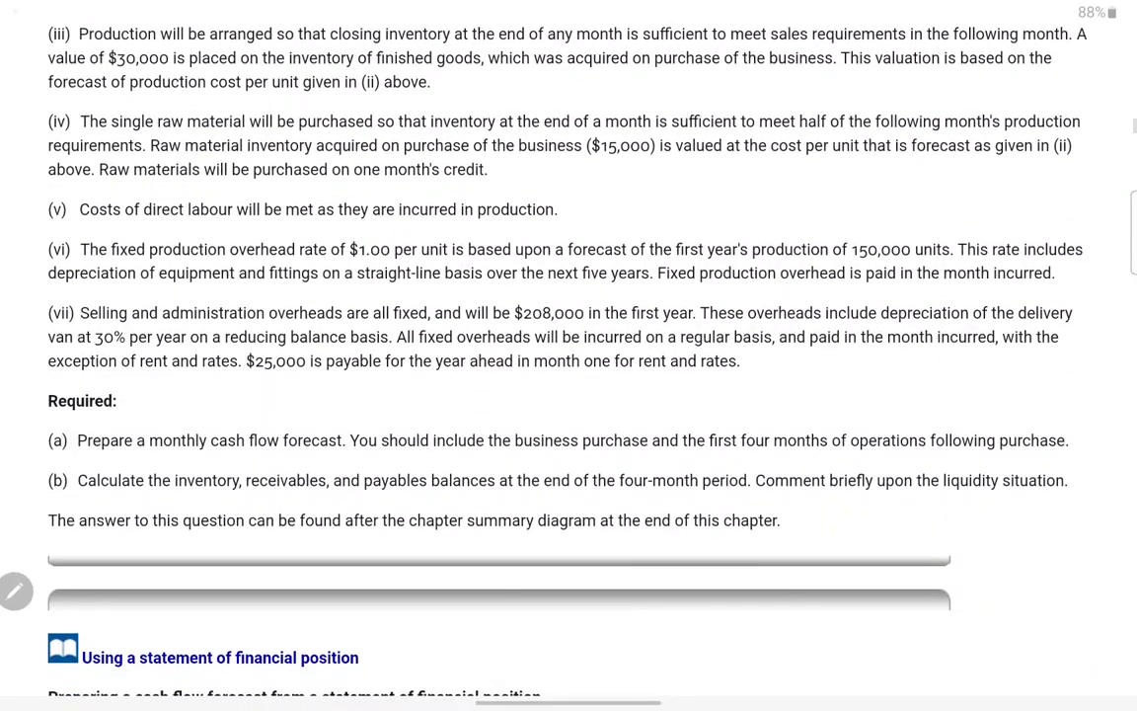
pyautogui.click(962, 57)
# - In red ink, underline 'monthly cash flow forecast' and circle 'purchase' and 'the first four months'
pyautogui.moveTo(210, 450)
pyautogui.mouseDown()
pyautogui.moveTo(254, 450)
pyautogui.moveTo(243, 472)
pyautogui.mouseUp()
pyautogui.moveTo(316, 466); pyautogui.dragTo(326, 476)
pyautogui.moveTo(420, 470); pyautogui.dragTo(415, 464)
pyautogui.moveTo(531, 495); pyautogui.dragTo(687, 491)
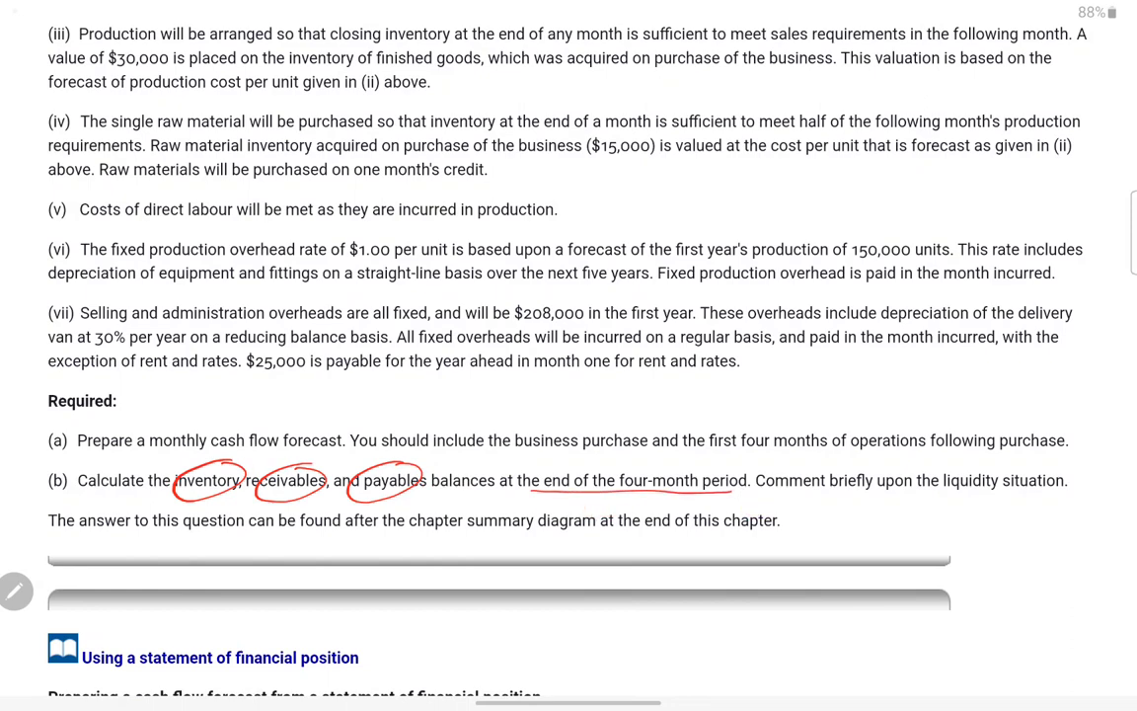
pyautogui.moveTo(144, 449); pyautogui.dragTo(149, 449)
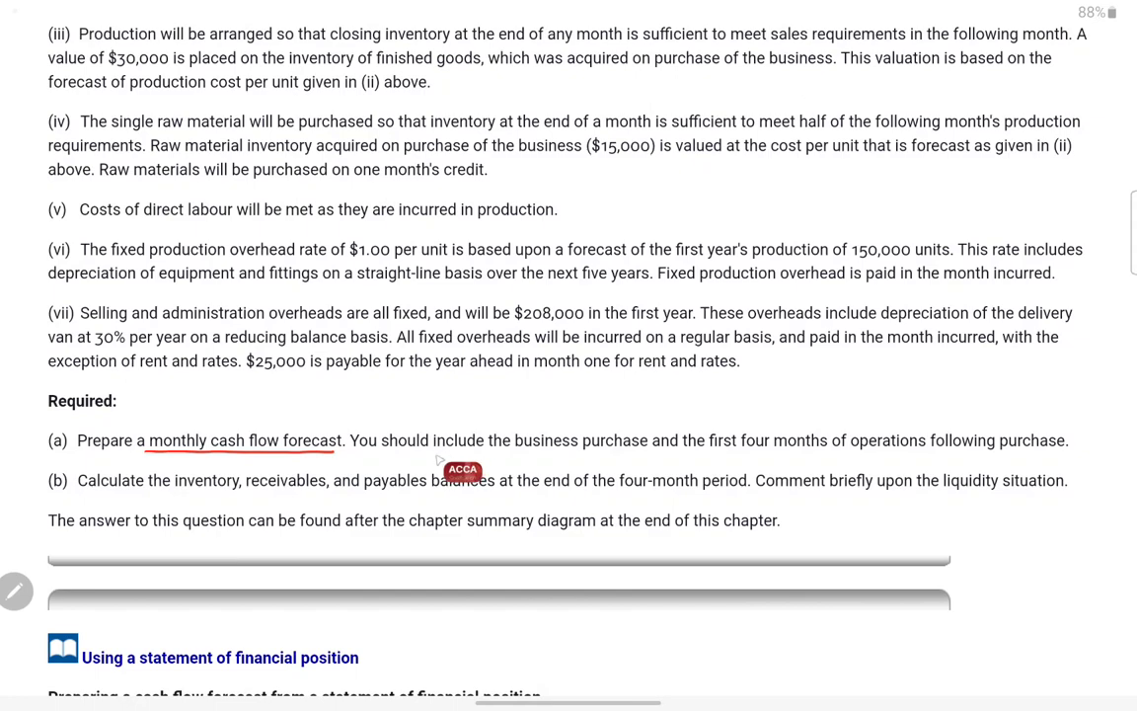
pyautogui.moveTo(621, 426); pyautogui.dragTo(640, 426)
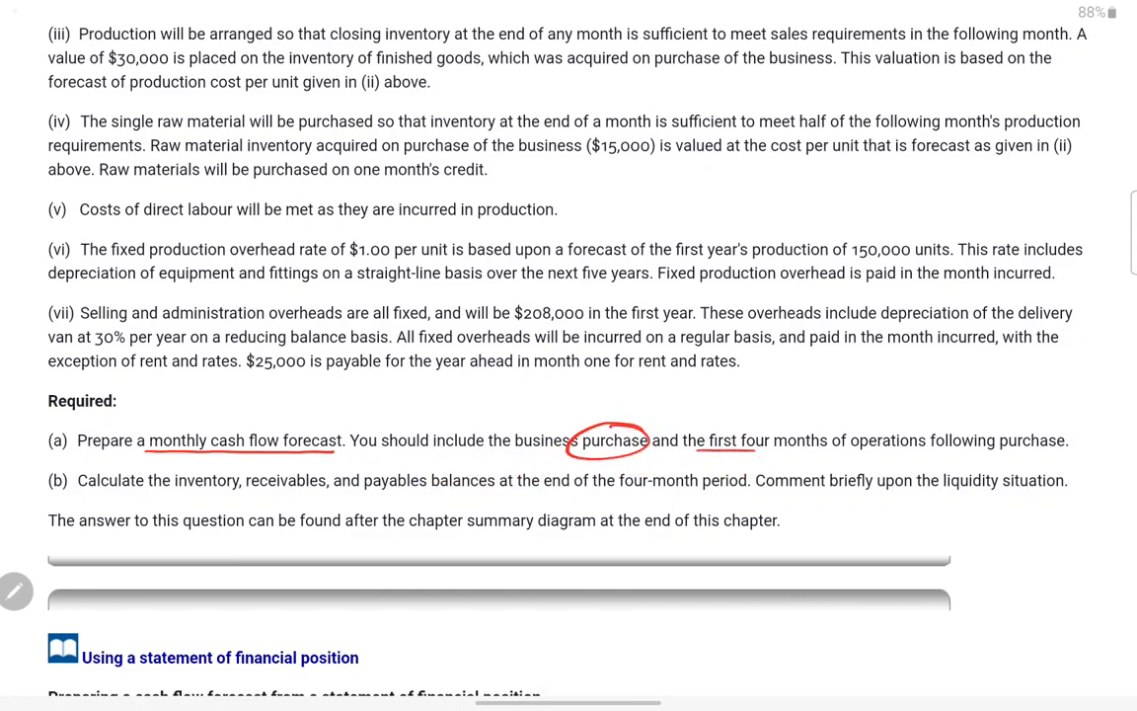
pyautogui.moveTo(750, 424); pyautogui.dragTo(684, 440)
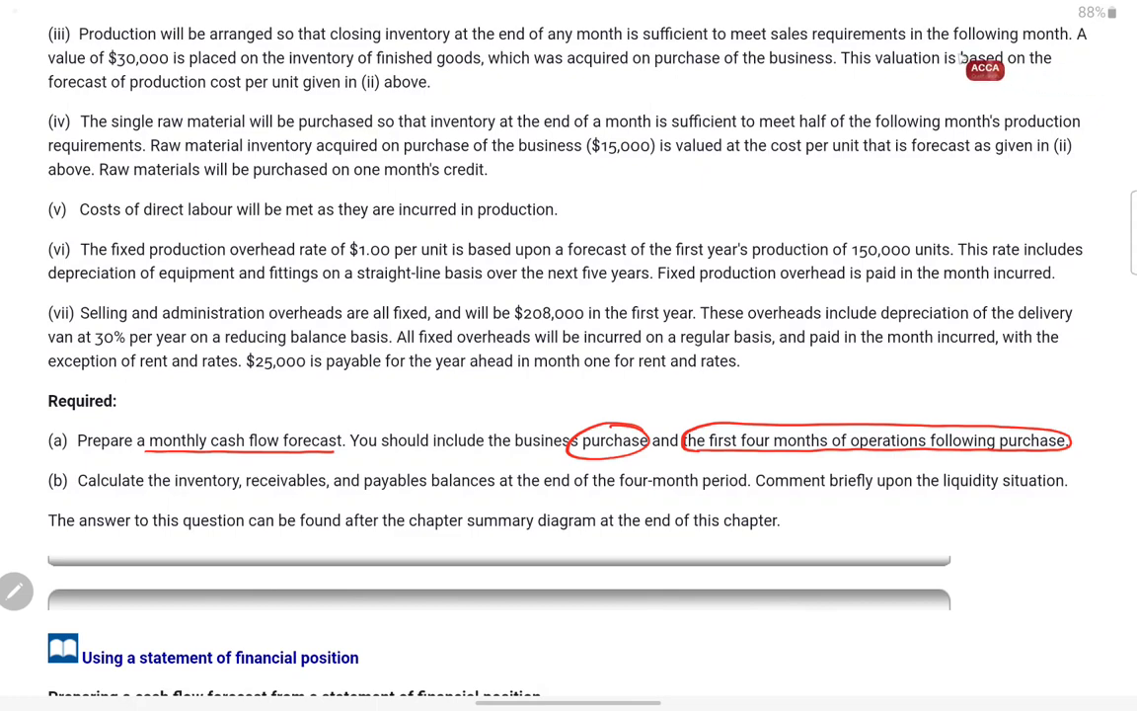
pyautogui.scroll(5, 569, 355)
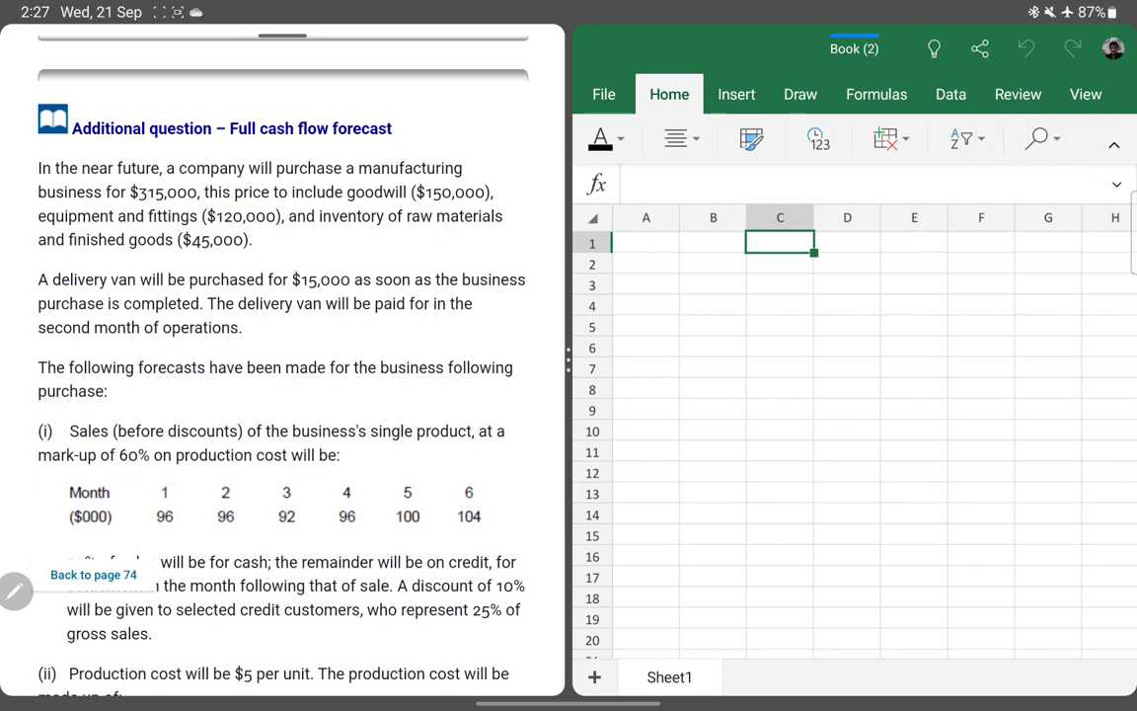
# - Erase the stray ink mark and handwrite 'inflow / cash outflow' above the question heading
pyautogui.click(859, 307)
pyautogui.moveTo(250, 89)
pyautogui.mouseDown()
pyautogui.moveTo(322, 105)
pyautogui.moveTo(432, 85)
pyautogui.moveTo(443, 99)
pyautogui.moveTo(452, 85)
pyautogui.mouseUp()
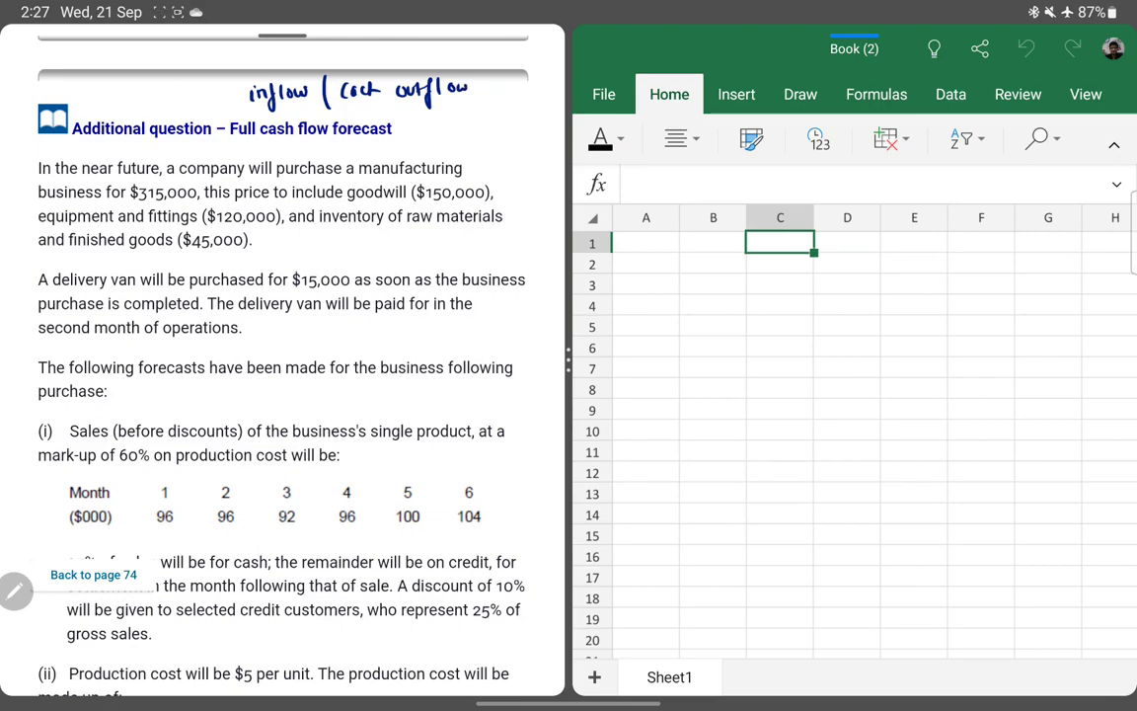
# - Enter the label 'Month' in cell A2
pyautogui.click(713, 243)
pyautogui.click(646, 243)
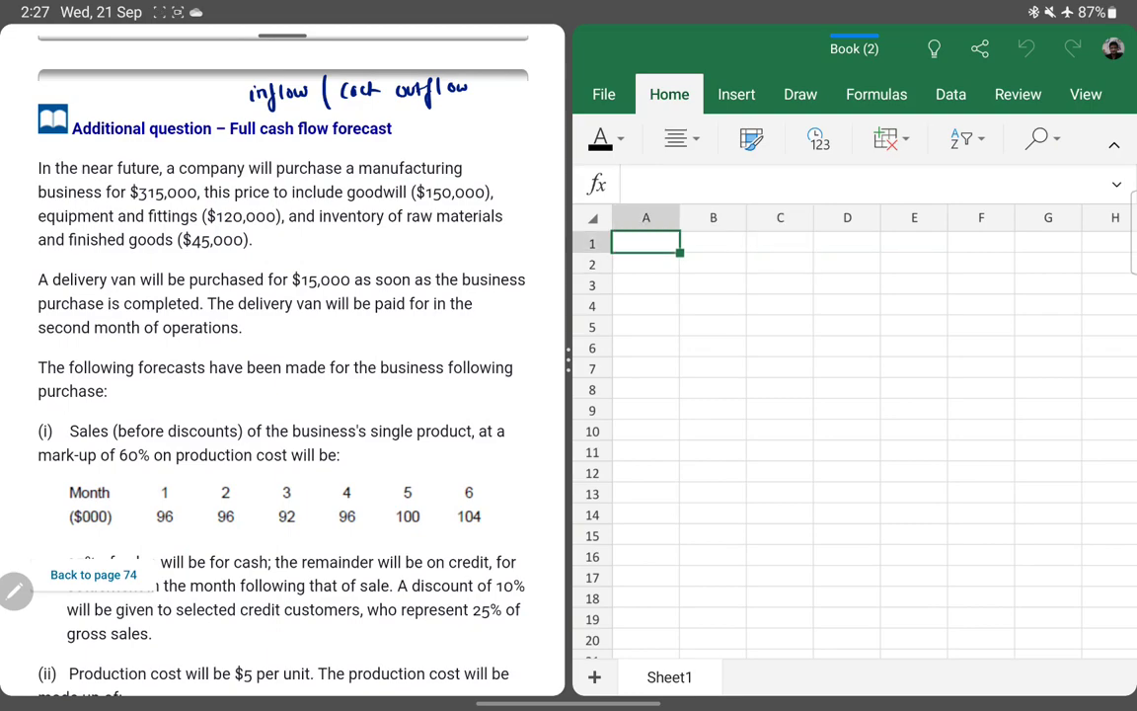
pyautogui.write('Month')
pyautogui.press('BackSpace')
pyautogui.press('BackSpace')
pyautogui.press('BackSpace')
pyautogui.press('BackSpace')
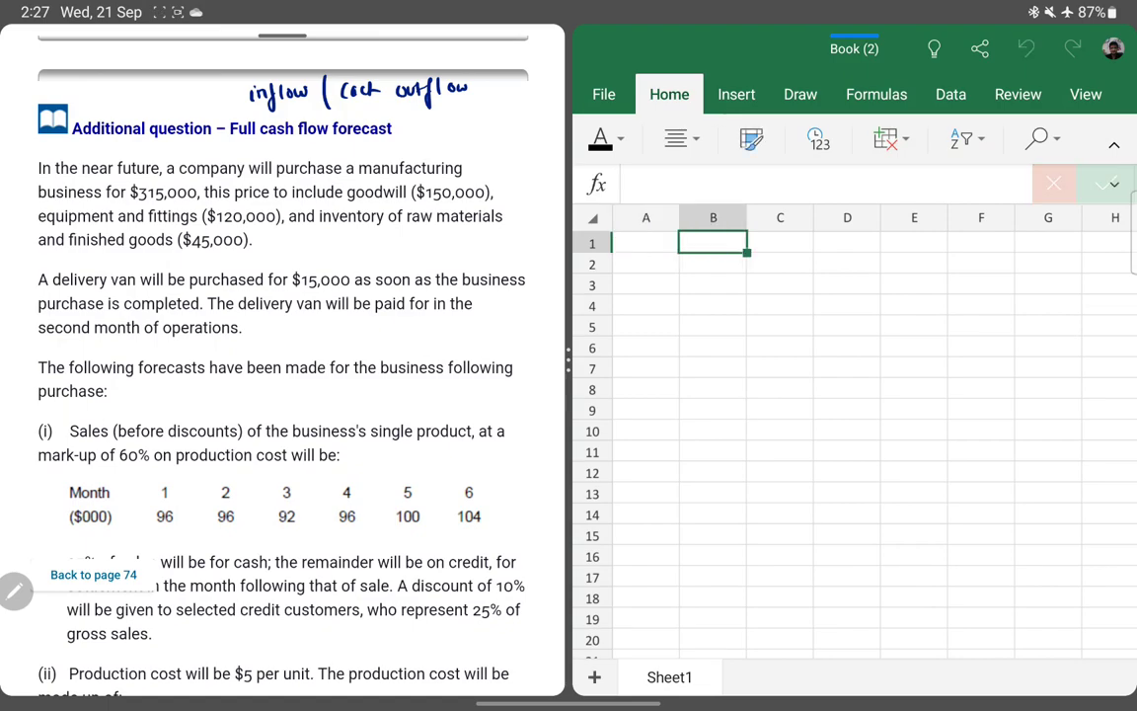
pyautogui.press('Return')
pyautogui.write('Montjh')
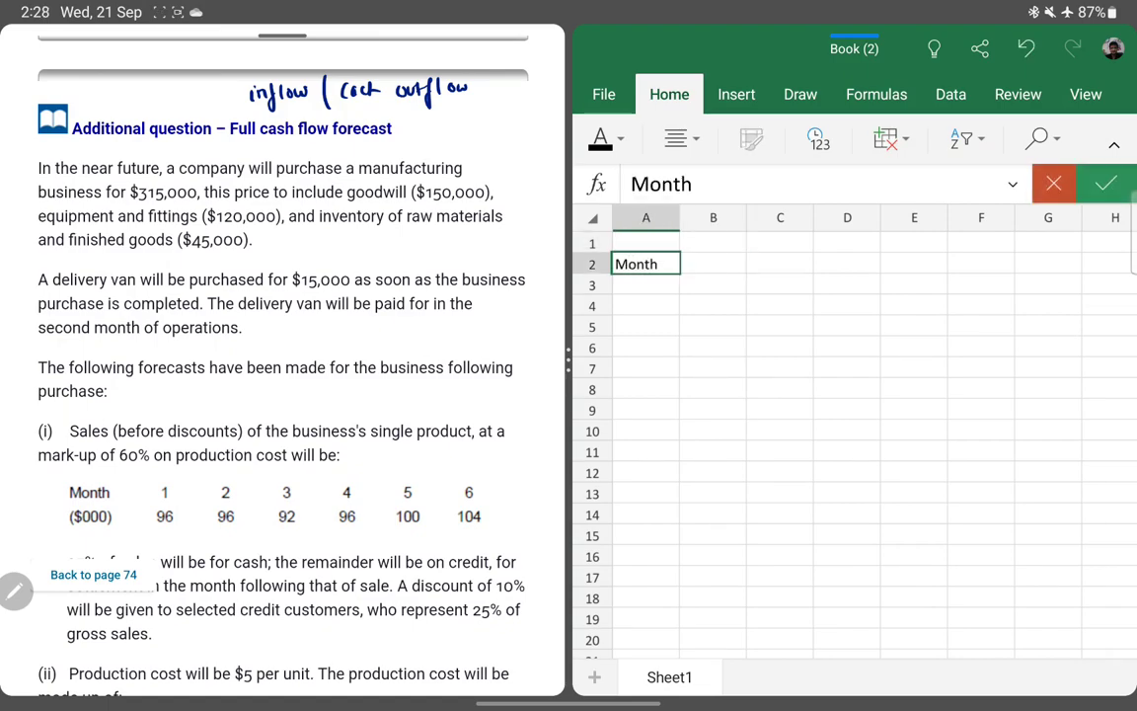
pyautogui.press('Return')
# - Fill months 1, 2, 3, 4, 5 across B2:F2 and circle the $315,000 purchase price
pyautogui.click(712, 264)
pyautogui.write('1')
pyautogui.press('Tab')
pyautogui.write('2')
pyautogui.press('Tab')
pyautogui.write('3')
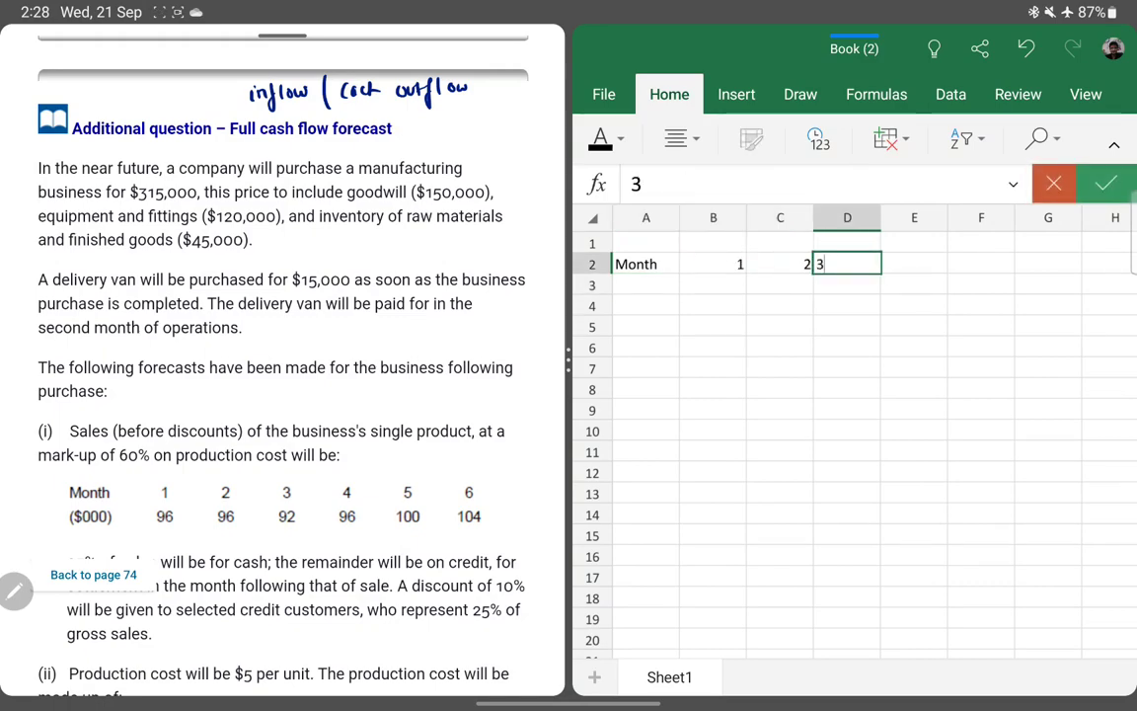
pyautogui.press('Tab')
pyautogui.write('4')
pyautogui.press('Tab')
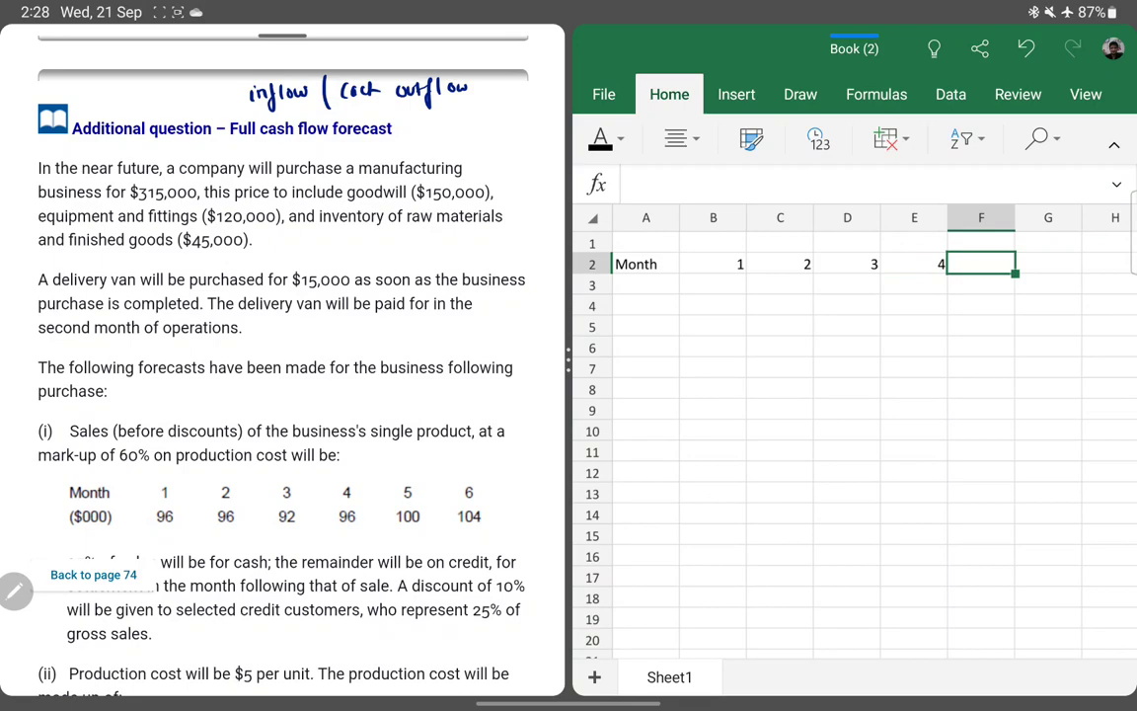
pyautogui.write('5')
pyautogui.press('Return')
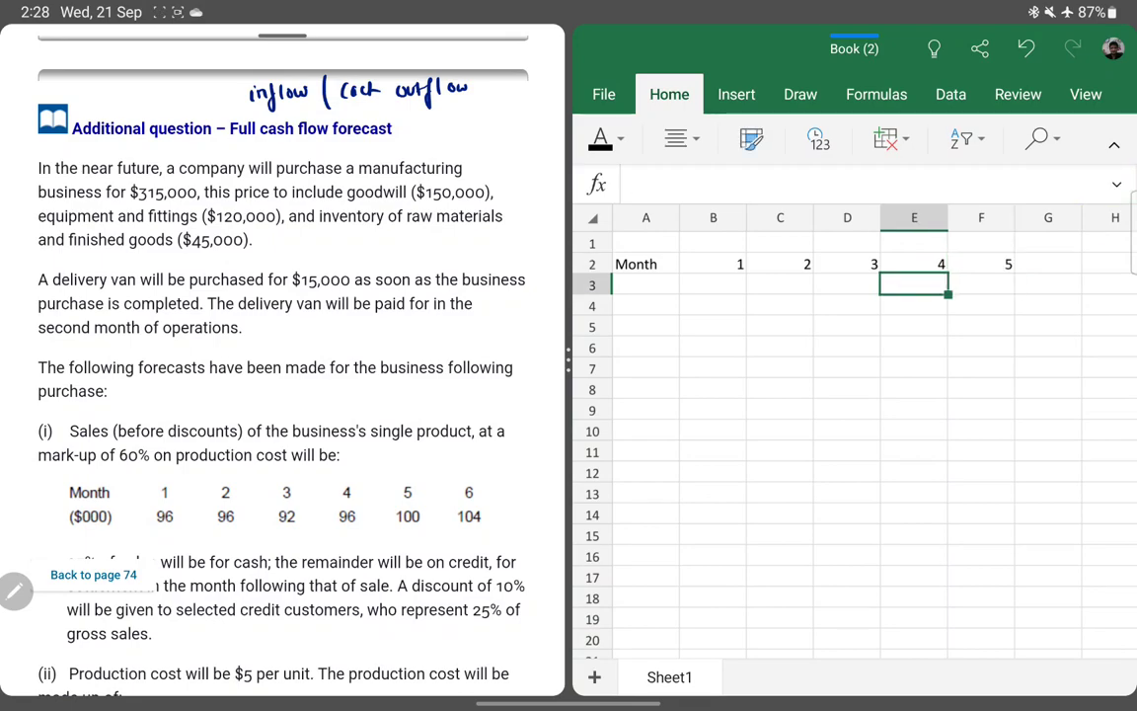
pyautogui.press('Left')
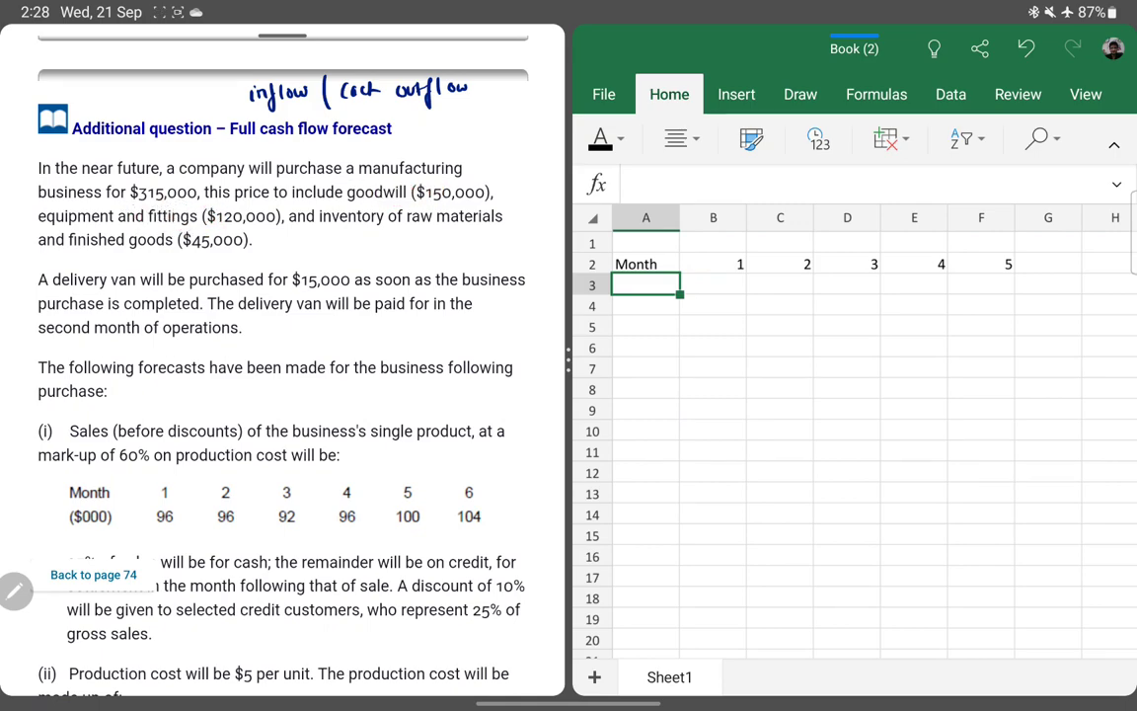
pyautogui.moveTo(168, 179); pyautogui.dragTo(133, 183)
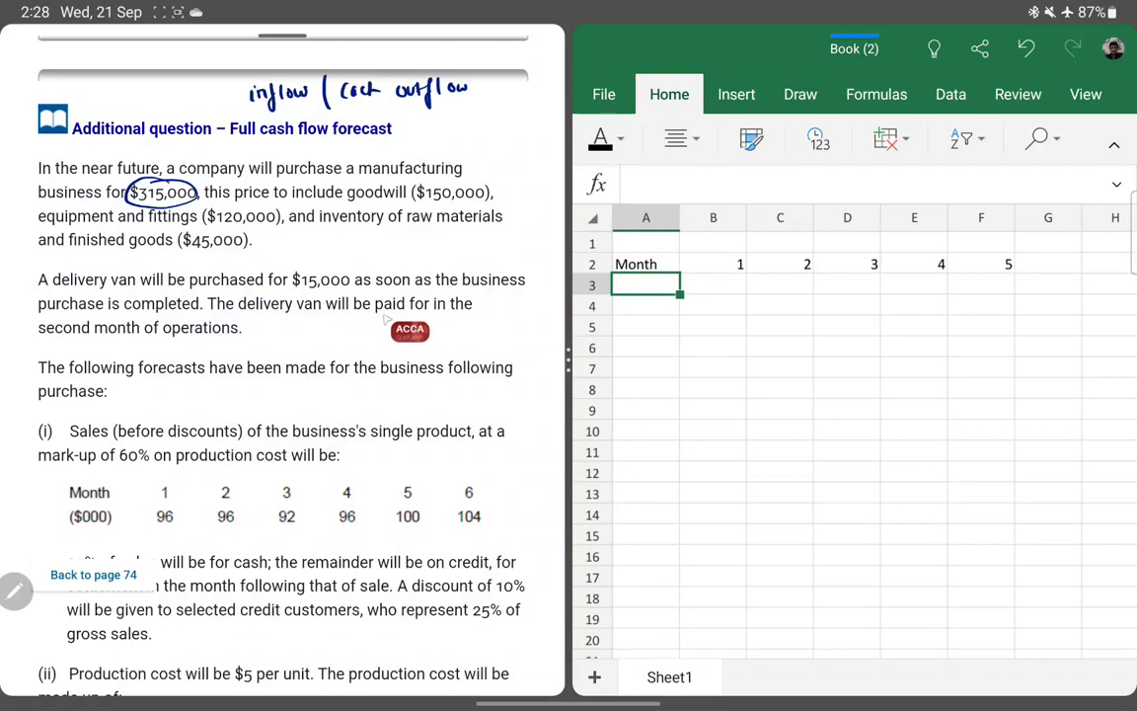
# - Erase the stray circles and bracket the $315,000 purchase price as outflow 1
pyautogui.moveTo(139, 321); pyautogui.dragTo(136, 333)
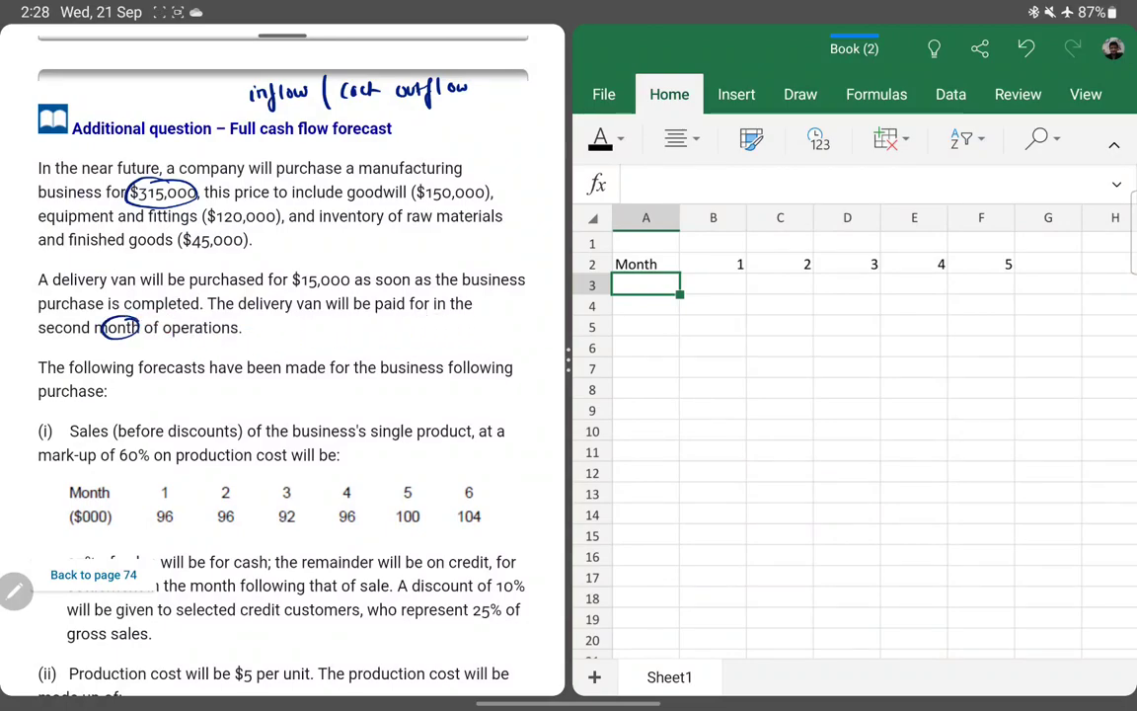
pyautogui.click(119, 327)
pyautogui.click(163, 192)
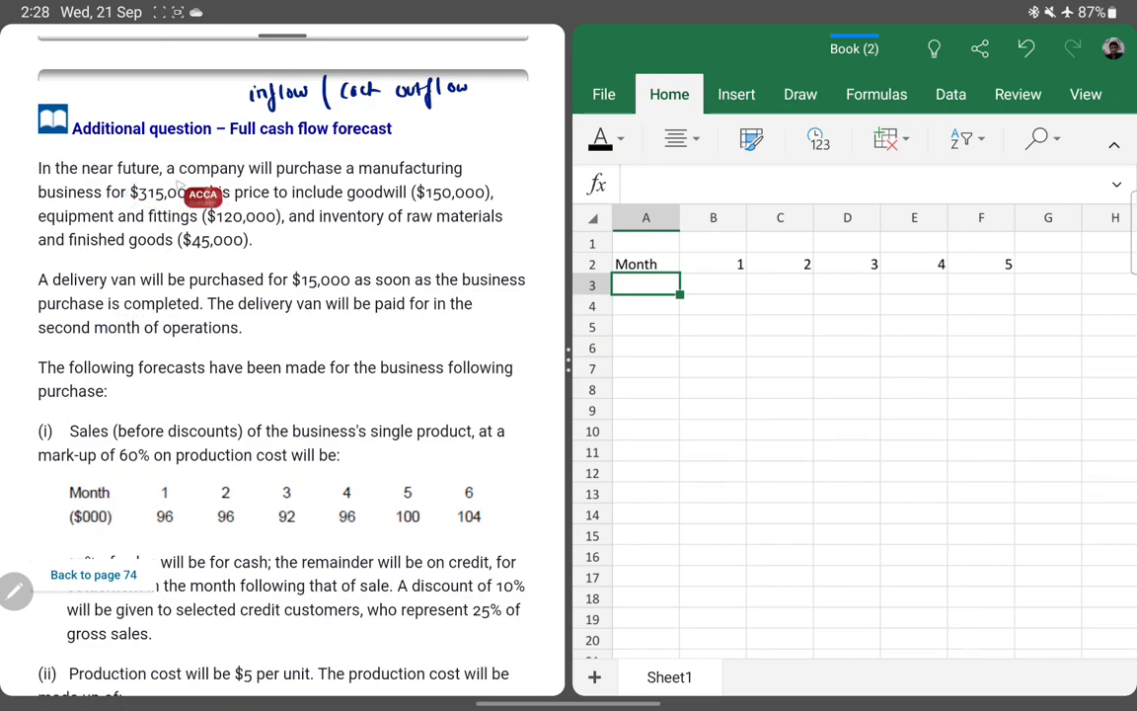
pyautogui.moveTo(179, 190)
pyautogui.mouseDown()
pyautogui.moveTo(278, 241)
pyautogui.moveTo(314, 235)
pyautogui.moveTo(317, 248)
pyautogui.moveTo(351, 225)
pyautogui.mouseUp()
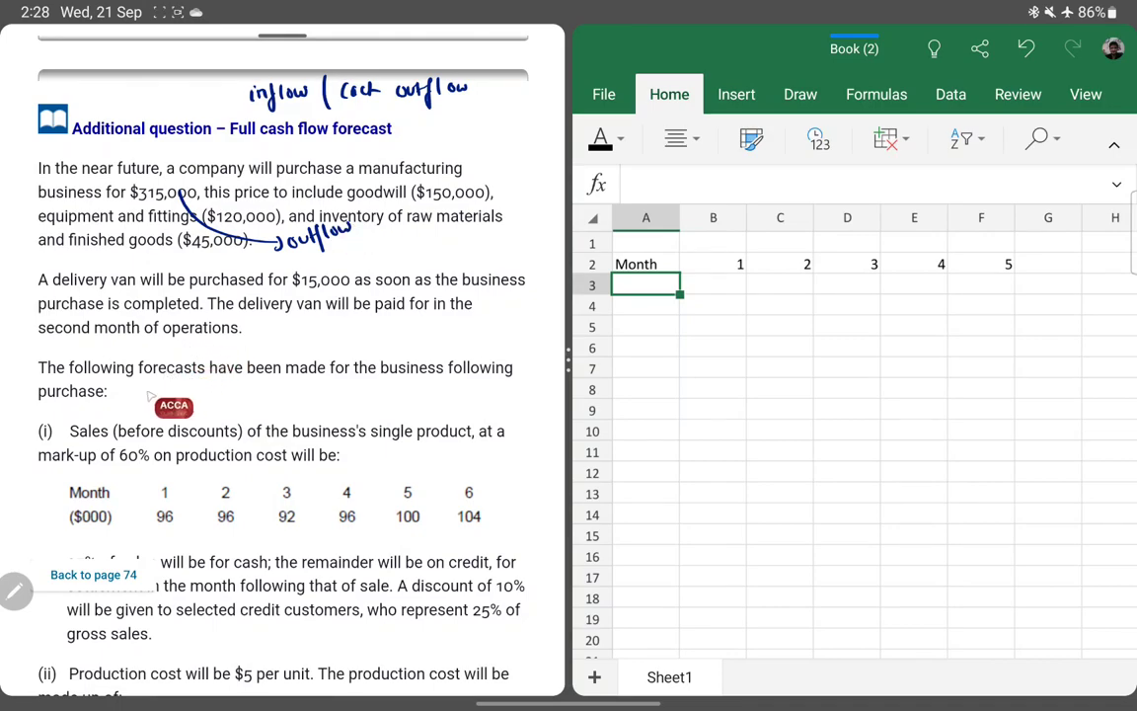
# - Circle the $15,000 van price, label it 'outflow 2', and begin typing 'Inflow' in A3
pyautogui.moveTo(352, 272); pyautogui.dragTo(296, 271)
pyautogui.moveTo(359, 235); pyautogui.dragTo(361, 244)
pyautogui.moveTo(330, 288)
pyautogui.mouseDown()
pyautogui.moveTo(339, 318)
pyautogui.moveTo(379, 346)
pyautogui.moveTo(387, 328)
pyautogui.moveTo(444, 328)
pyautogui.mouseUp()
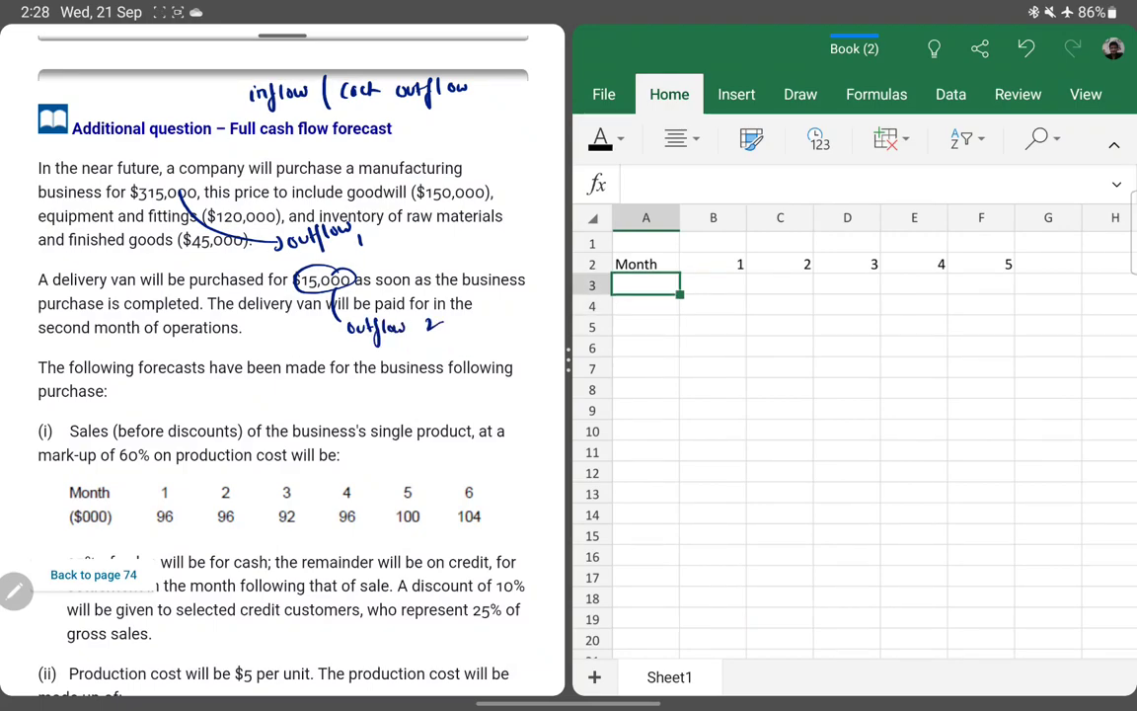
pyautogui.write('Inflpow')
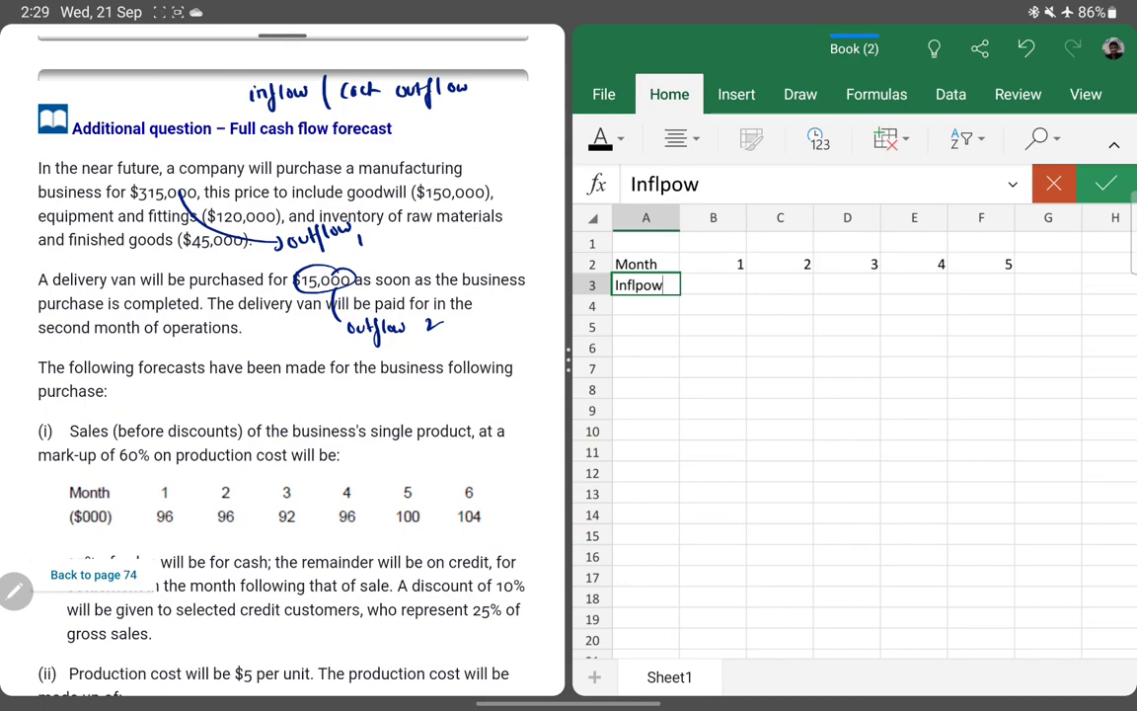
# - Correct A3 to 'Inflow' and add the 'outflow' label below it
pyautogui.press('BackSpace')
pyautogui.press('BackSpace')
pyautogui.press('BackSpace')
pyautogui.press('BackSpace')
pyautogui.press('BackSpace')
pyautogui.press('BackSpace')
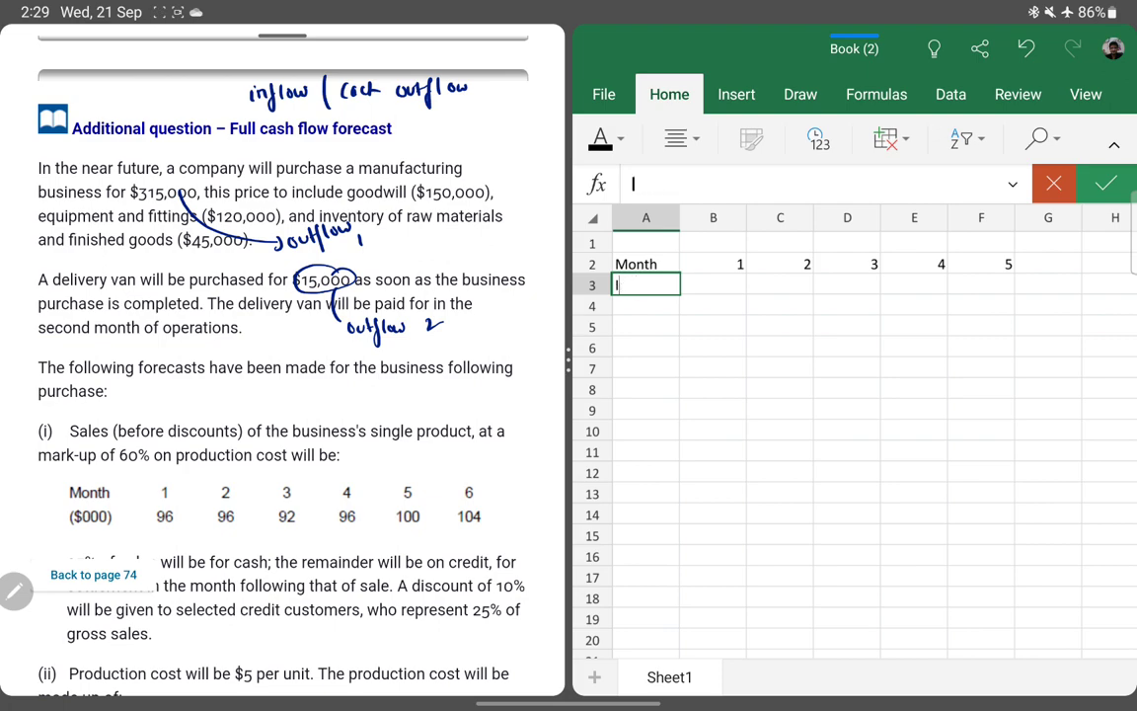
pyautogui.write('nflow')
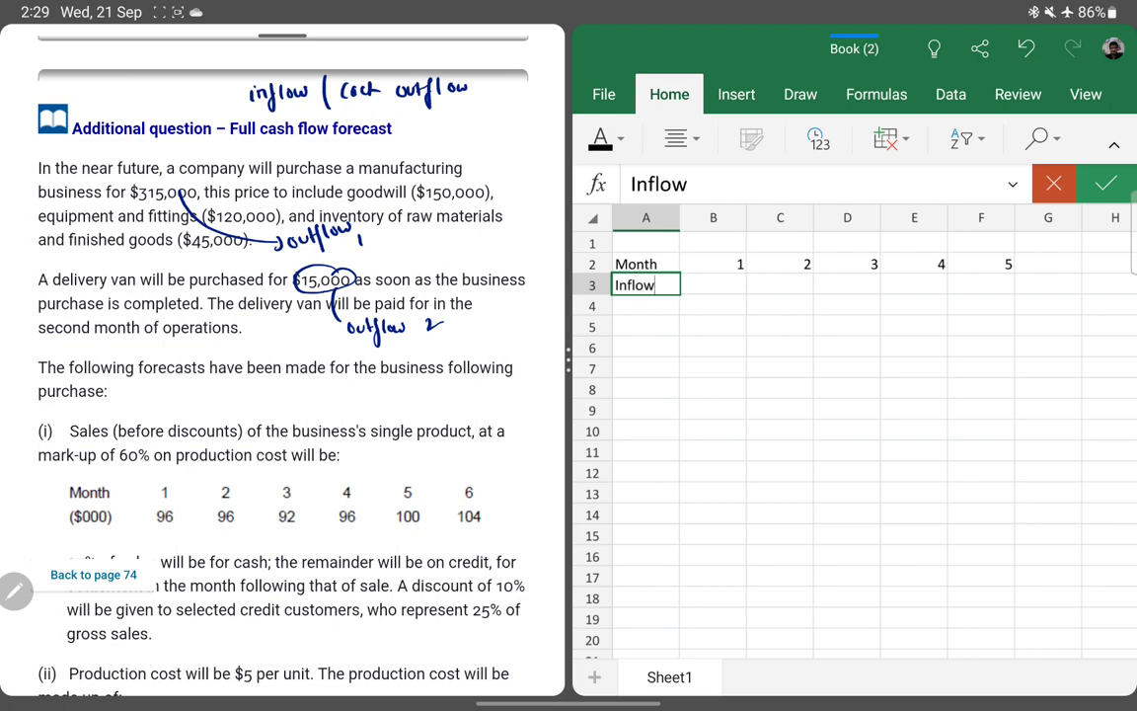
pyautogui.press('Return')
pyautogui.press('Return')
pyautogui.press('Return')
pyautogui.press('Return')
pyautogui.press('Return')
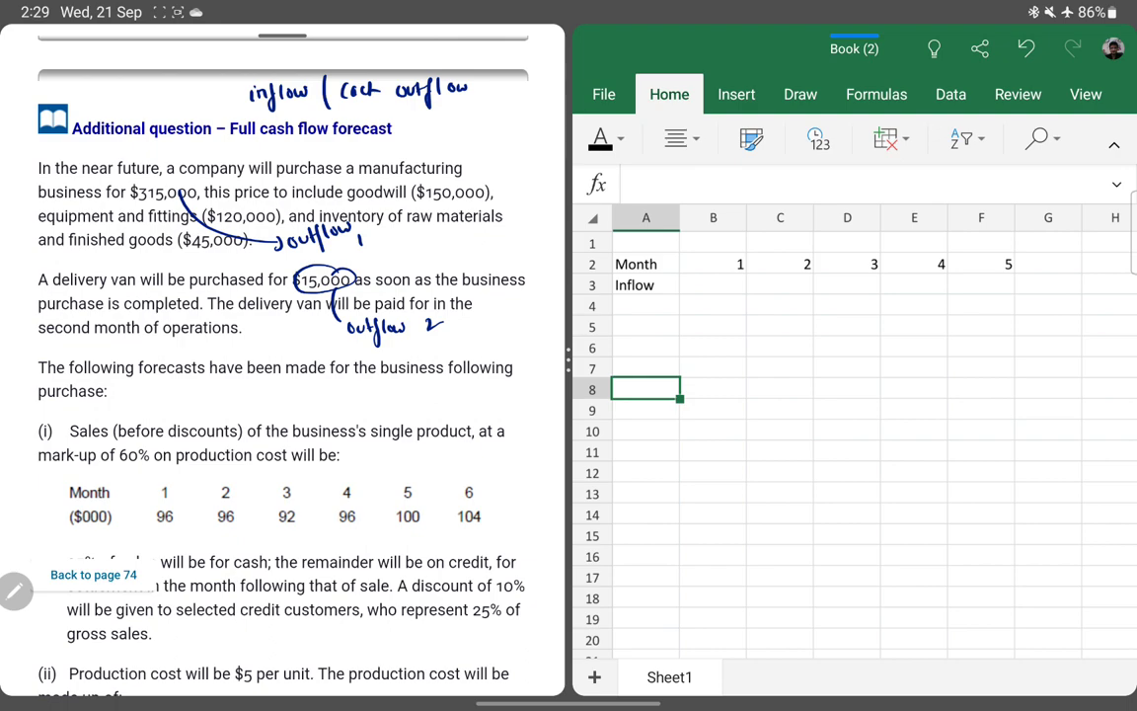
pyautogui.write('outfl')
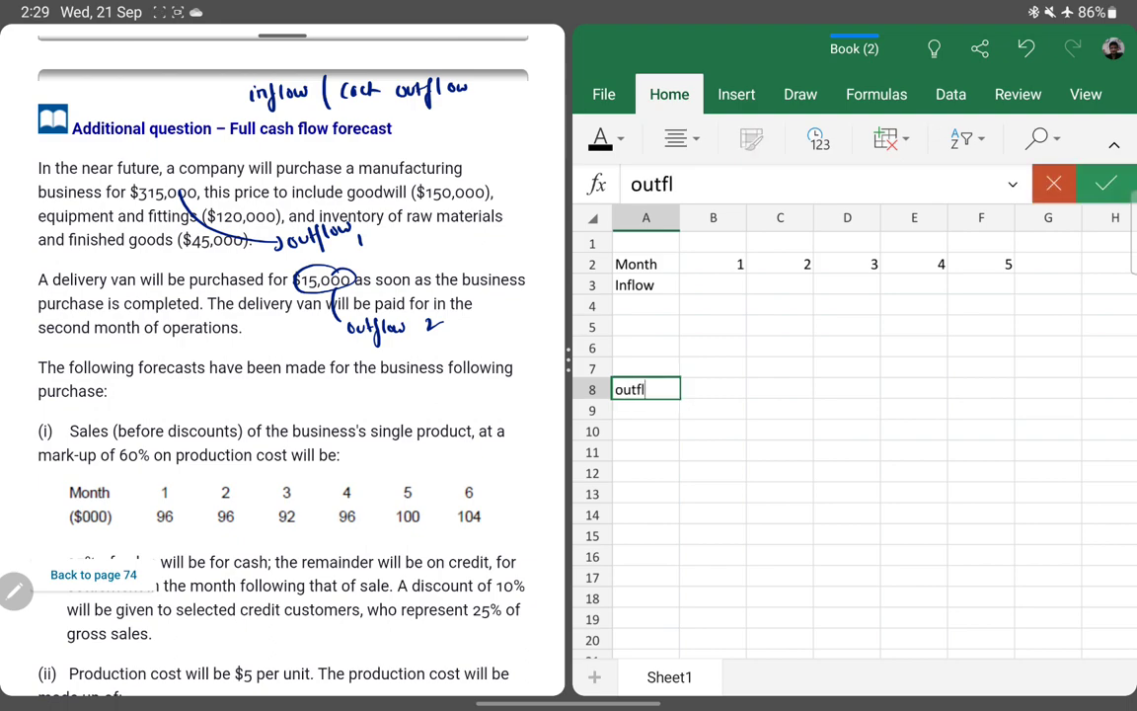
pyautogui.write('ow')
pyautogui.press('Return')
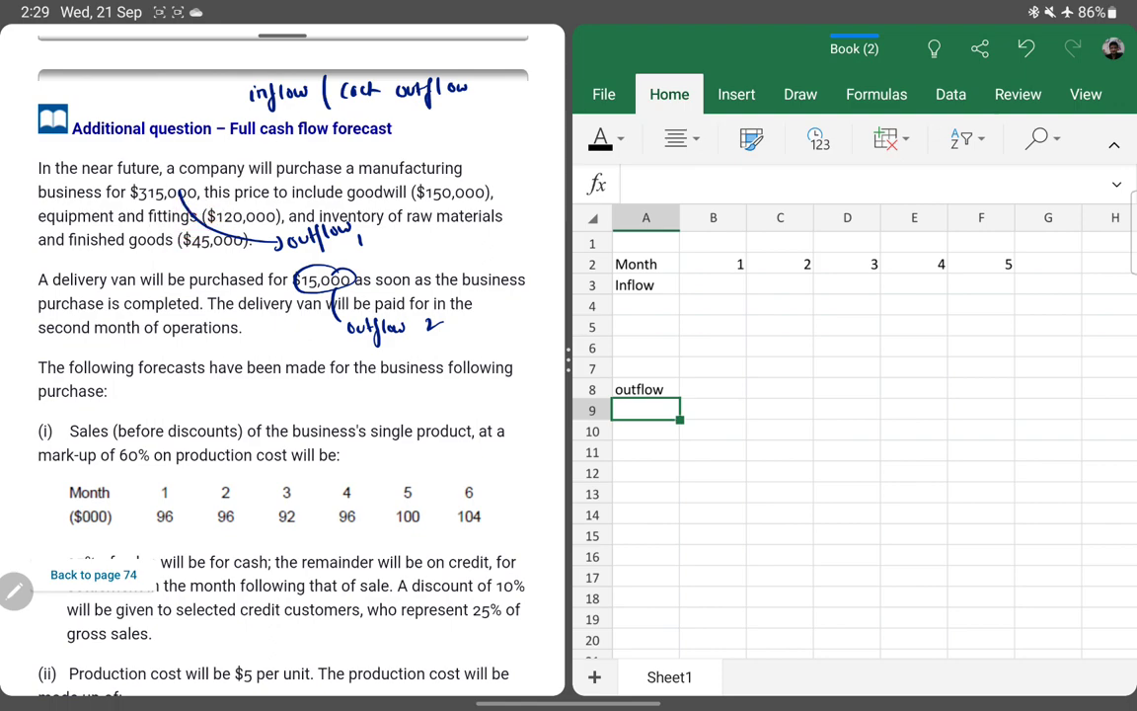
# - Add a 'Business purchase' row with 315000 under month 1 in B9
pyautogui.write('Busi')
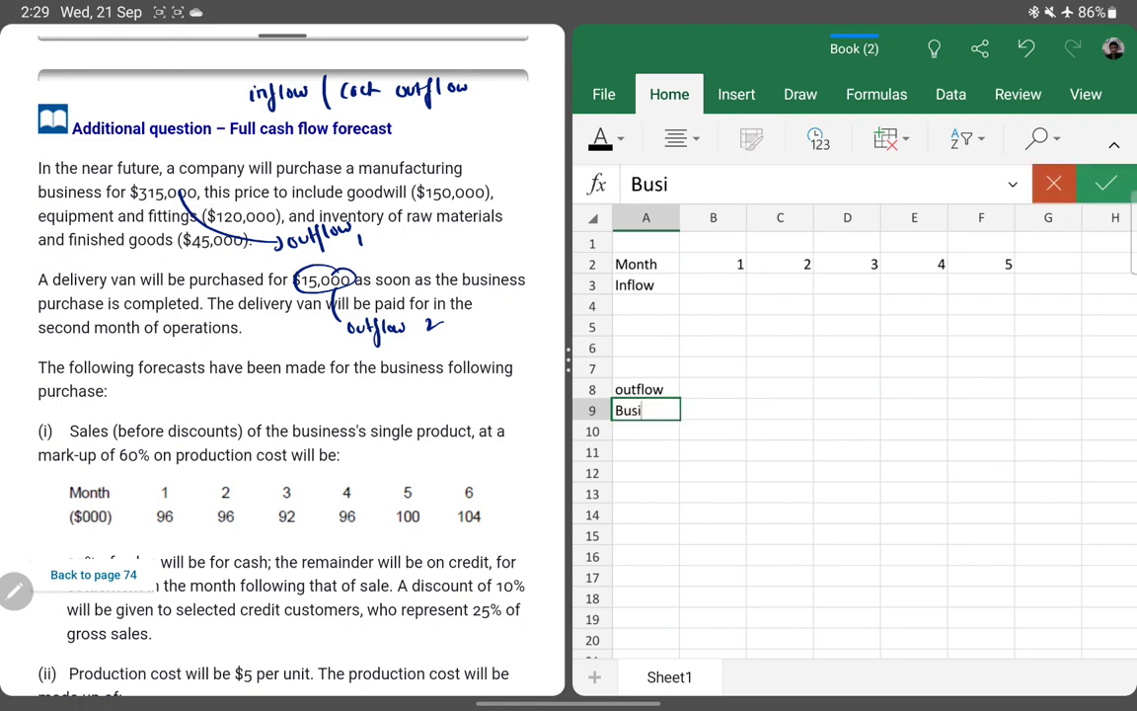
pyautogui.write('nes')
pyautogui.write(' purcha')
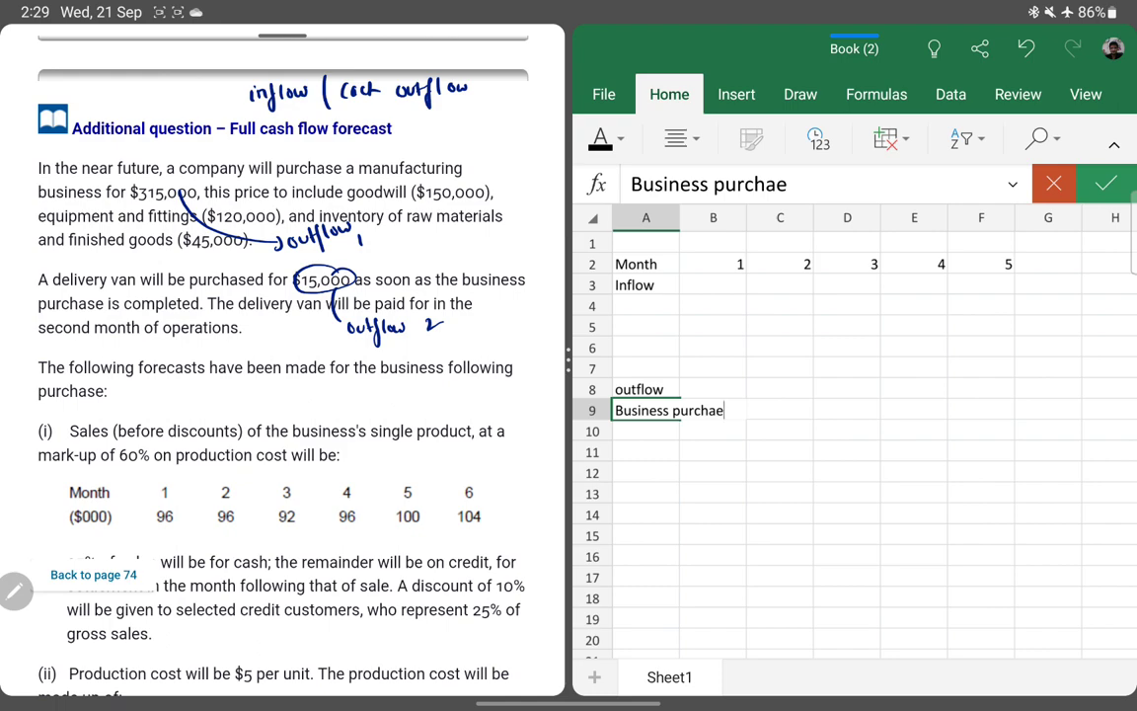
pyautogui.write('e')
pyautogui.press('Return')
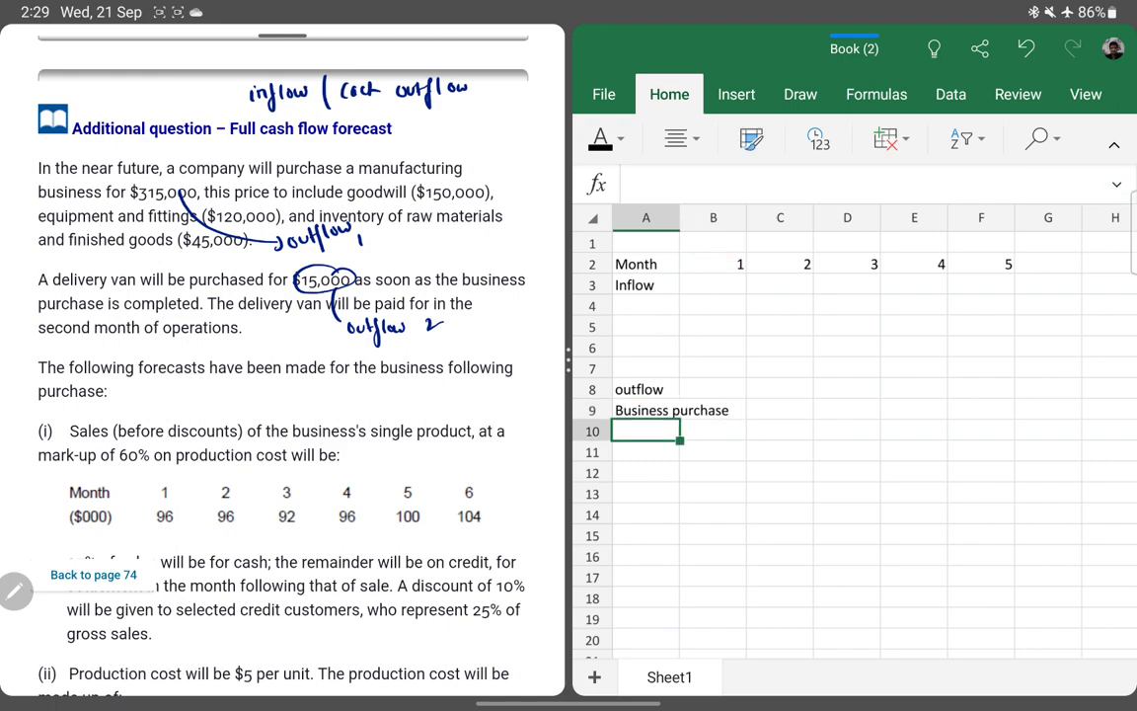
pyautogui.click(646, 410)
pyautogui.click(712, 410)
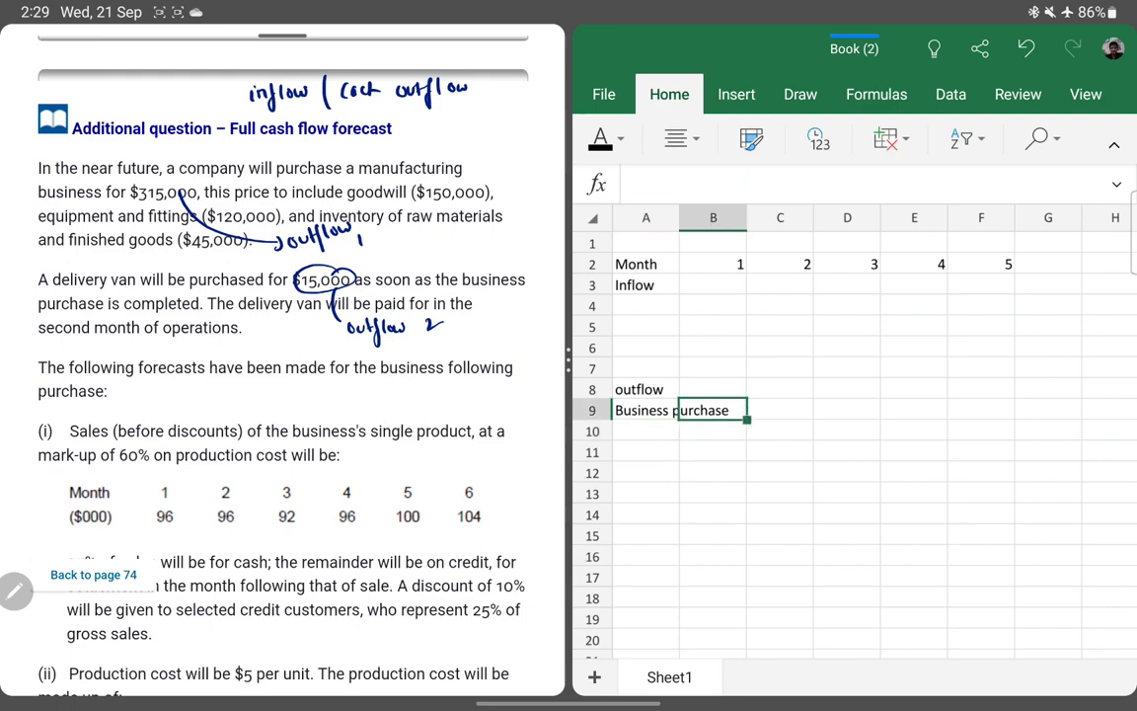
pyautogui.write('315000')
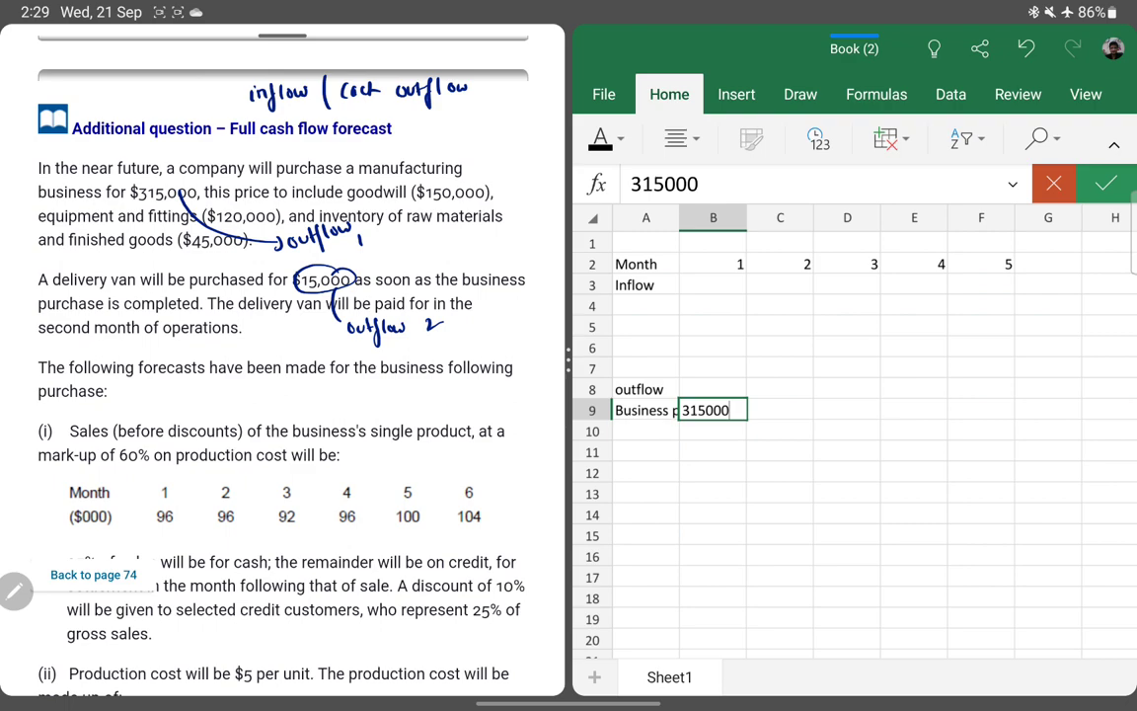
pyautogui.press('Return')
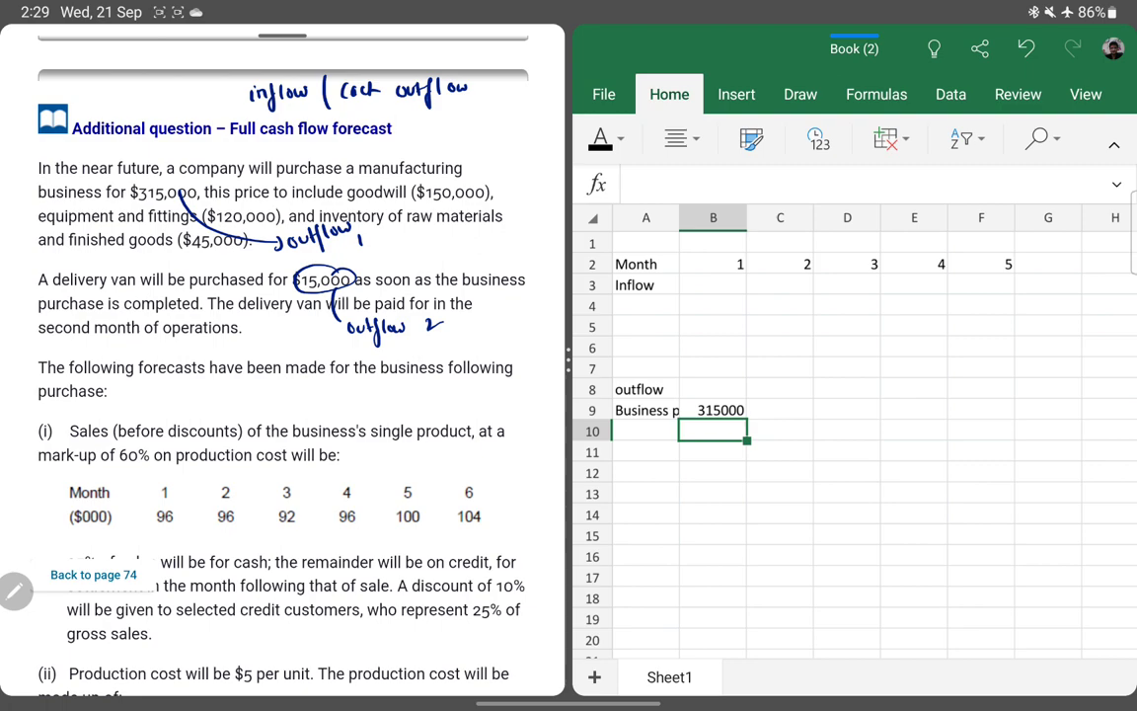
# - Remove the stray zeros typed into C9:G9, leaving only the month 1 amount
pyautogui.click(780, 410)
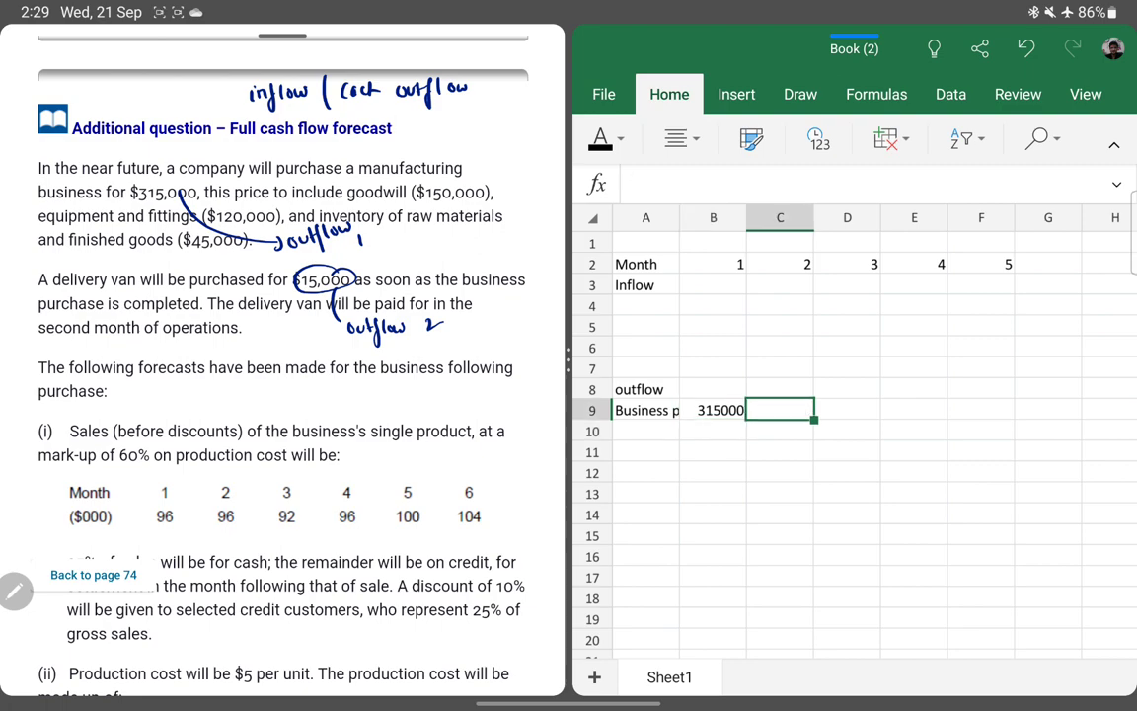
pyautogui.write('0')
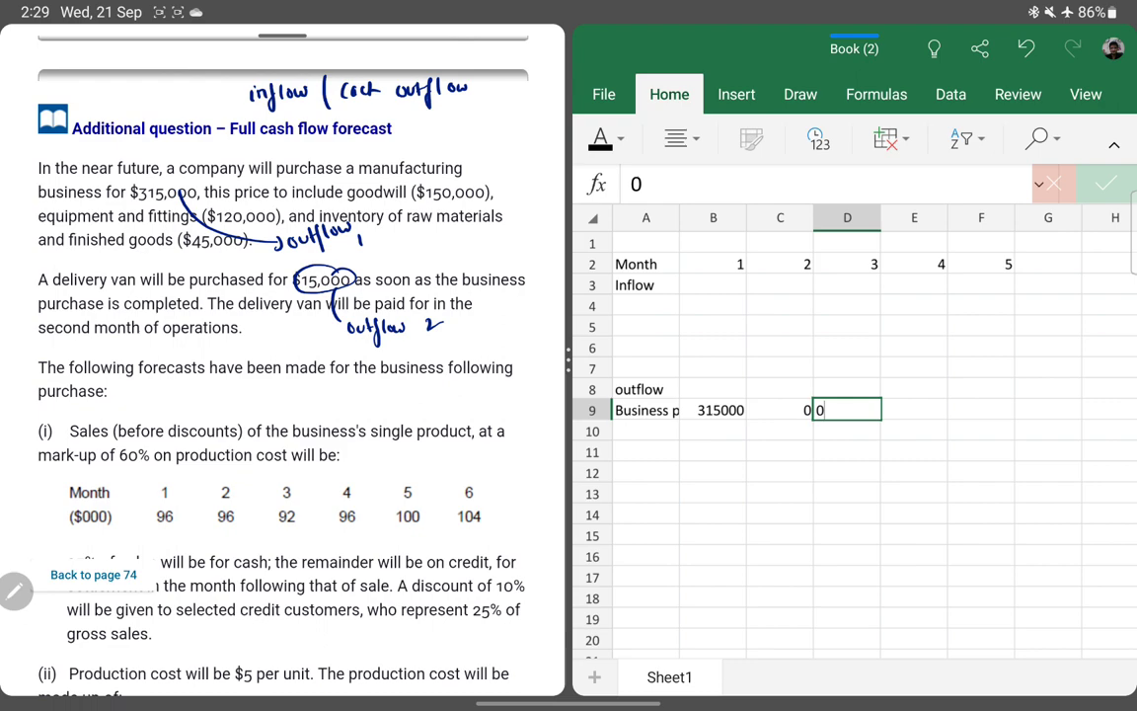
pyautogui.write('\t0\t0\t0\t0')
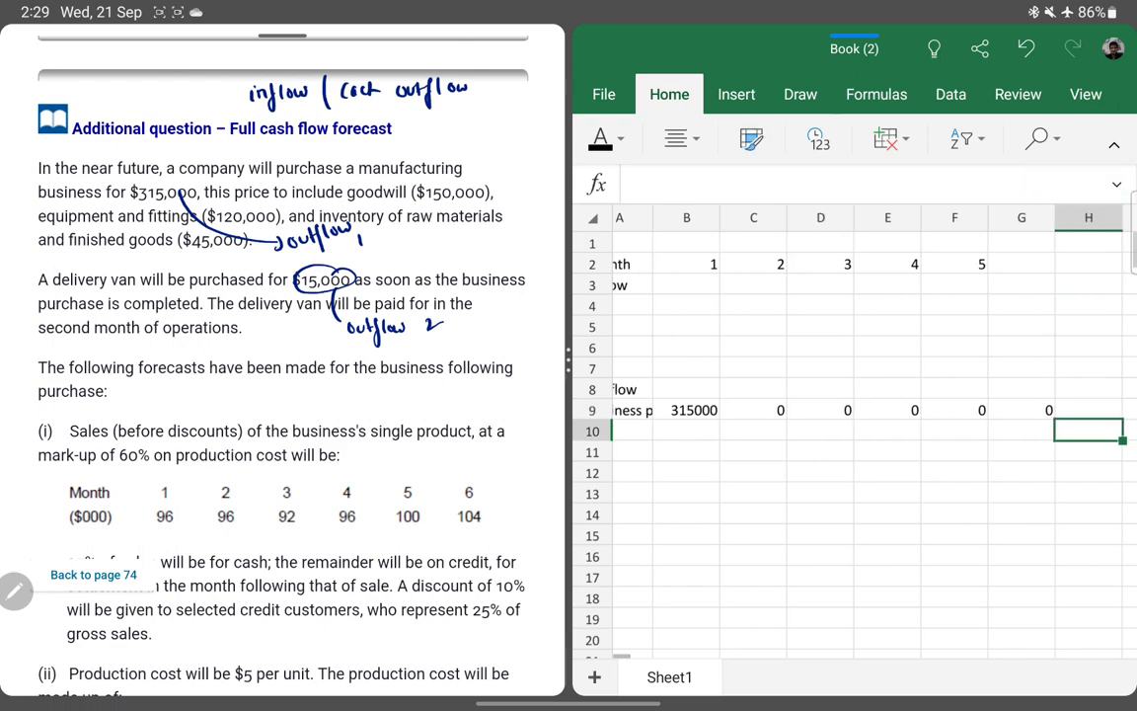
pyautogui.hotkey('ctrl', 'Return')
pyautogui.press('BackSpace')
pyautogui.press('Left')
pyautogui.press('BackSpace')
pyautogui.press('Left')
pyautogui.press('BackSpace')
pyautogui.press('Left')
pyautogui.press('BackSpace')
pyautogui.press('Left')
pyautogui.press('BackSpace')
pyautogui.press('Left')
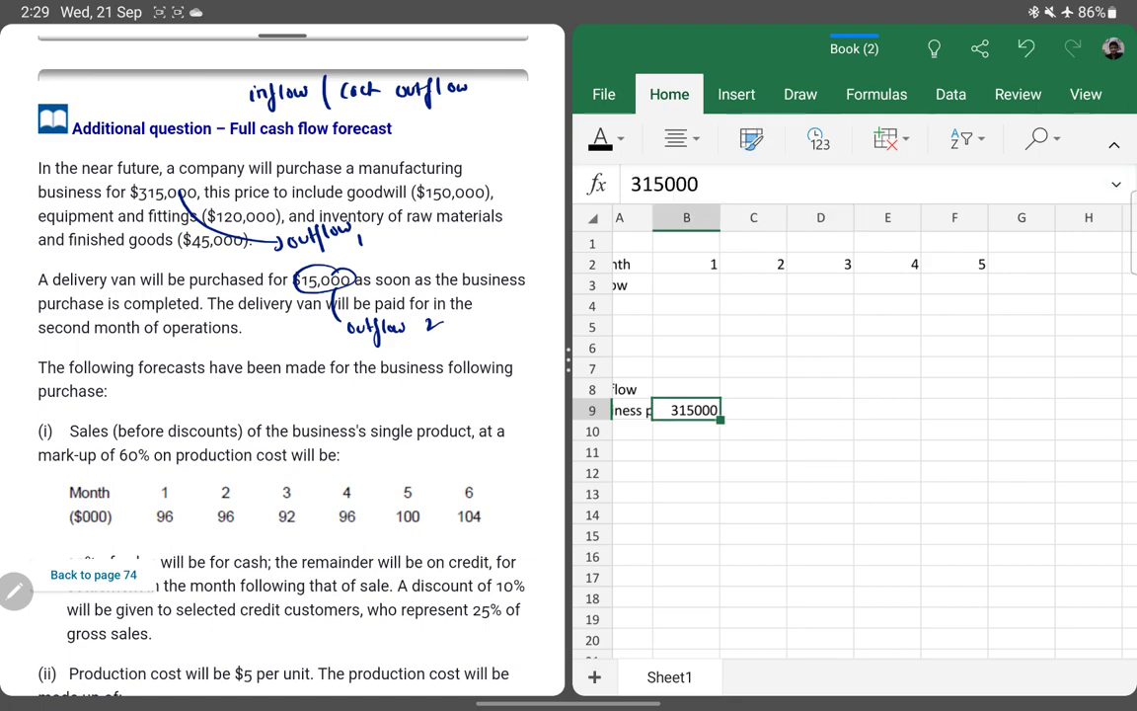
pyautogui.press('Return')
pyautogui.press('Left')
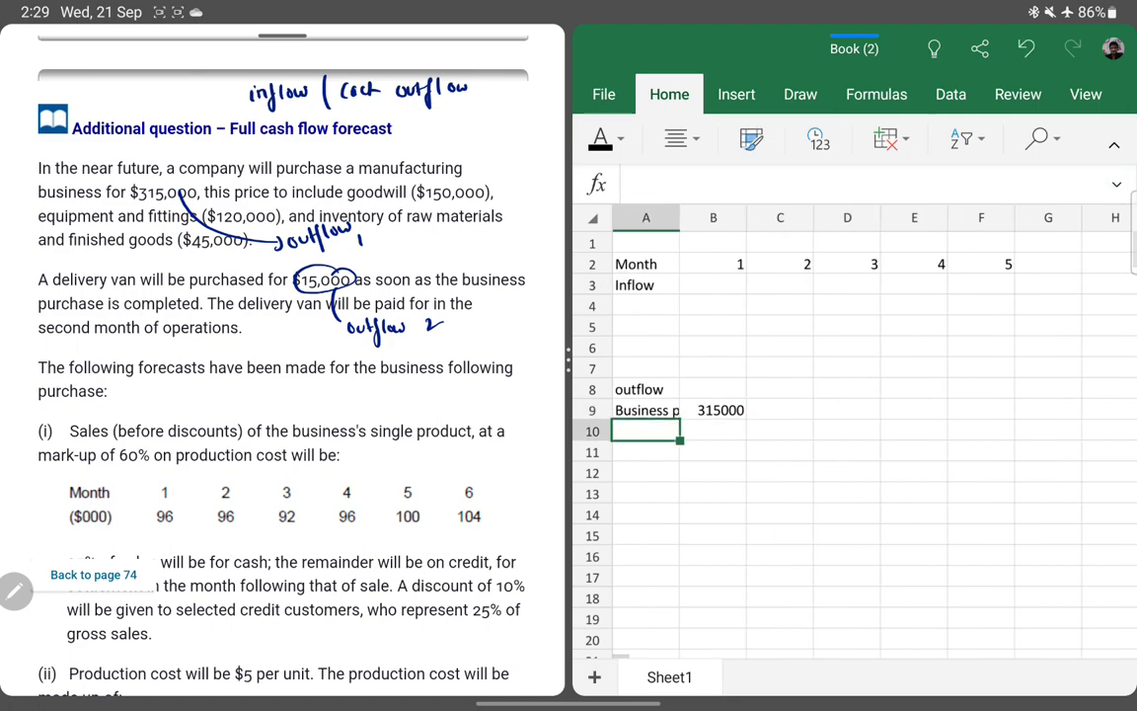
# - Label A10 'Delivery van' and enter 15000 in C10 for month 2
pyautogui.write('Delivery va')
pyautogui.press('Return')
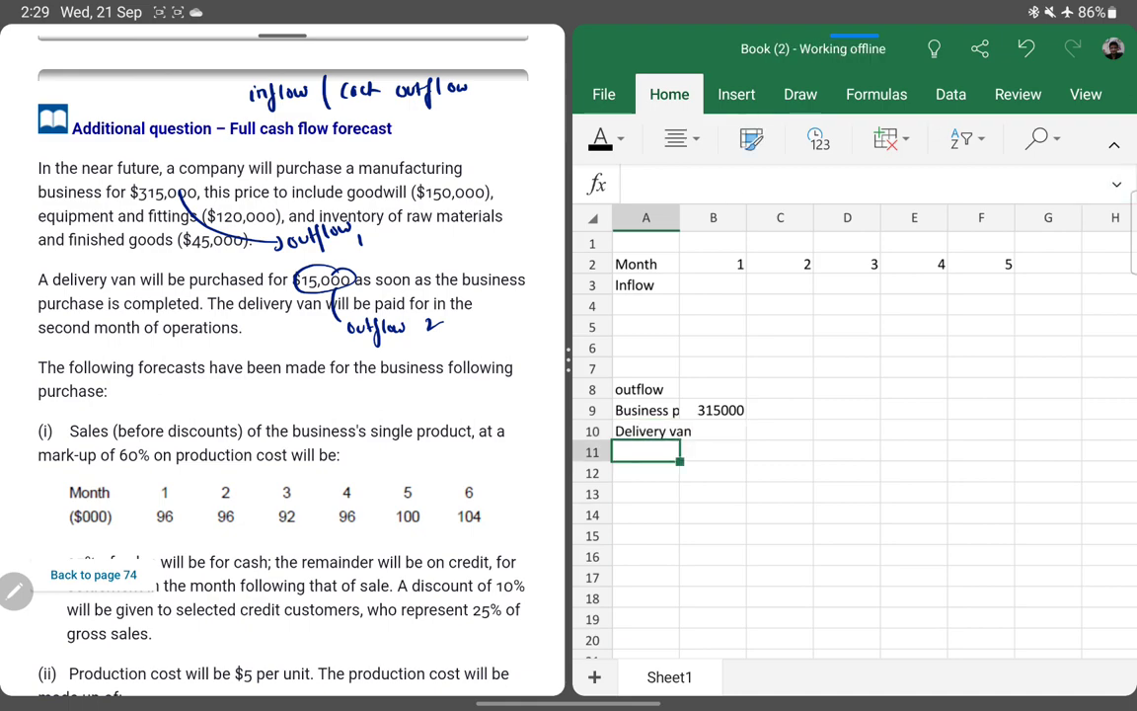
pyautogui.click(713, 431)
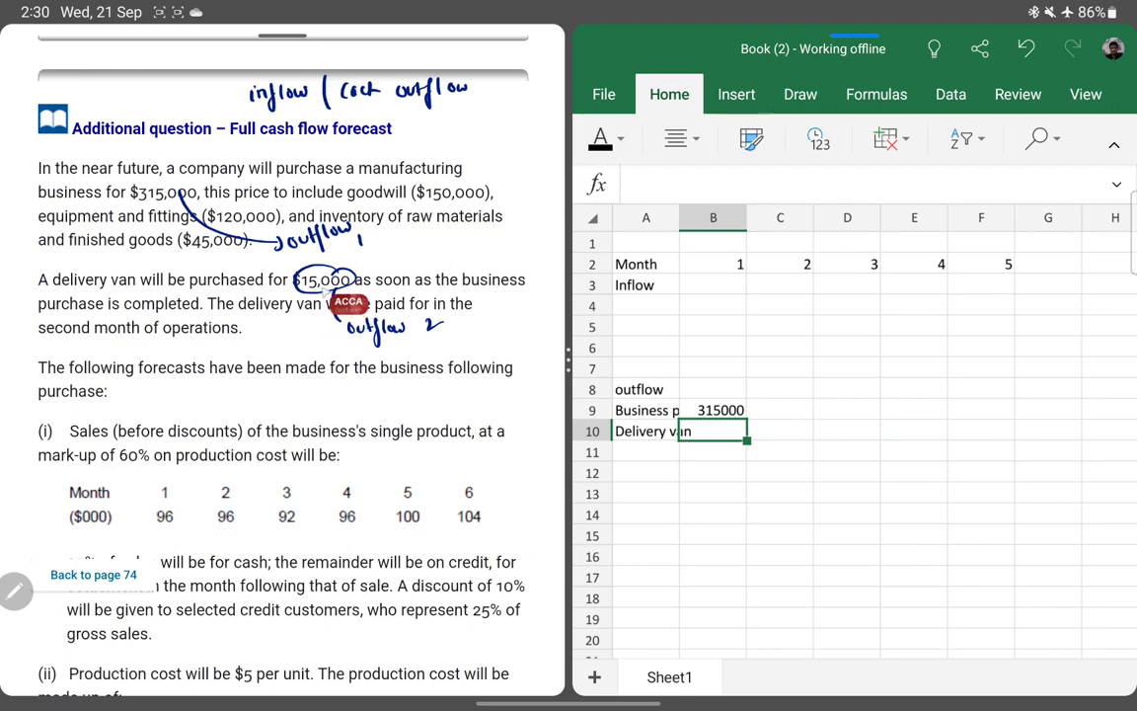
pyautogui.click(779, 430)
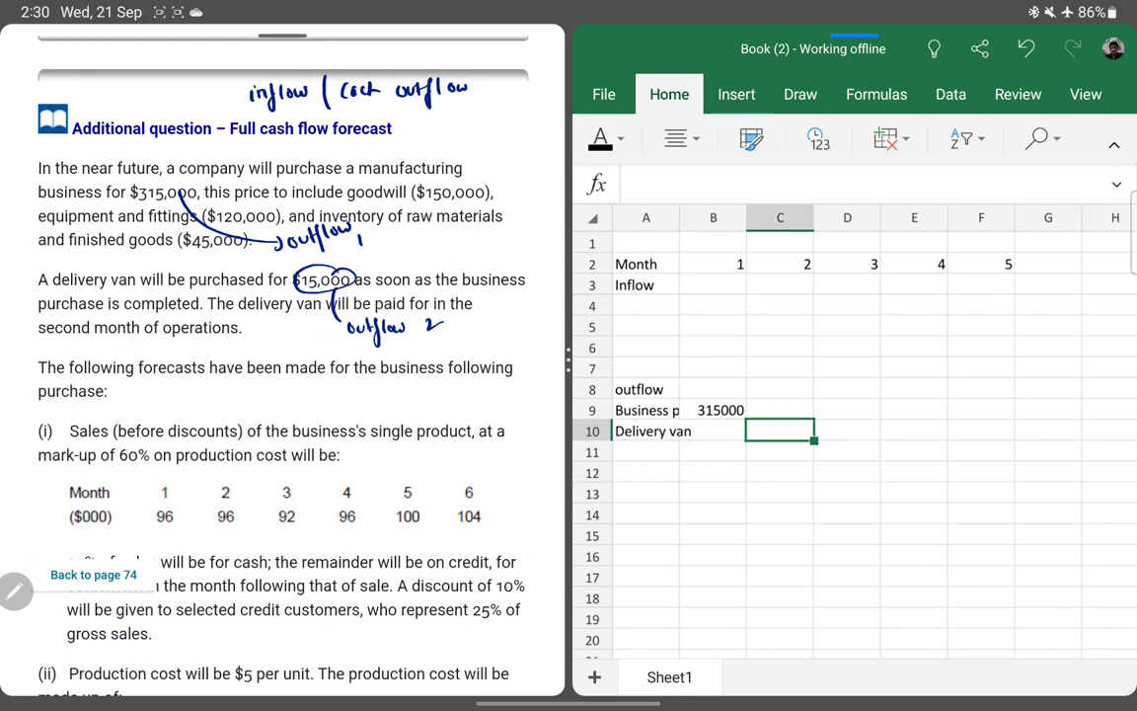
pyautogui.write('`5')
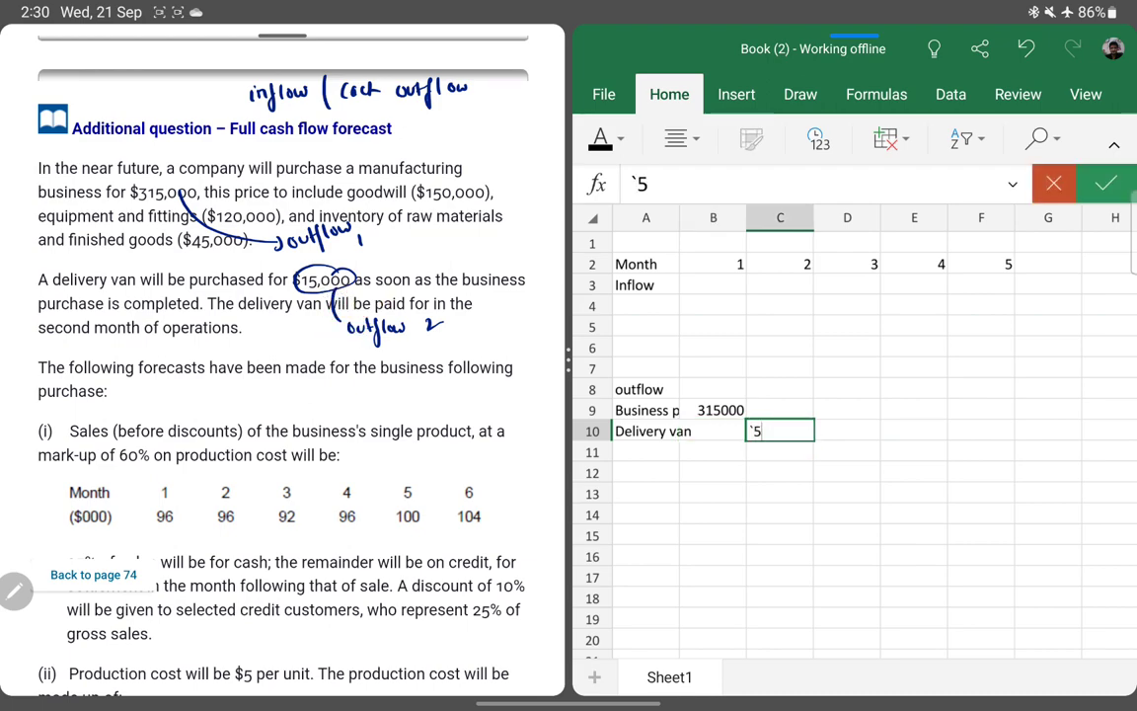
pyautogui.write('15000')
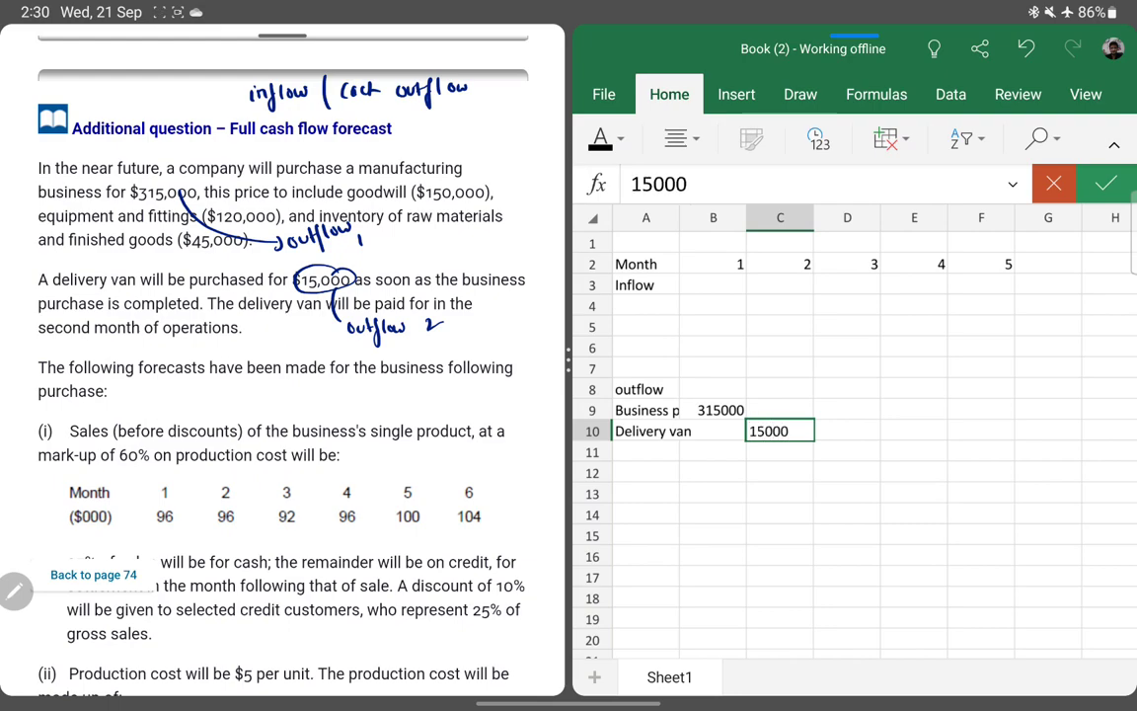
pyautogui.click(779, 451)
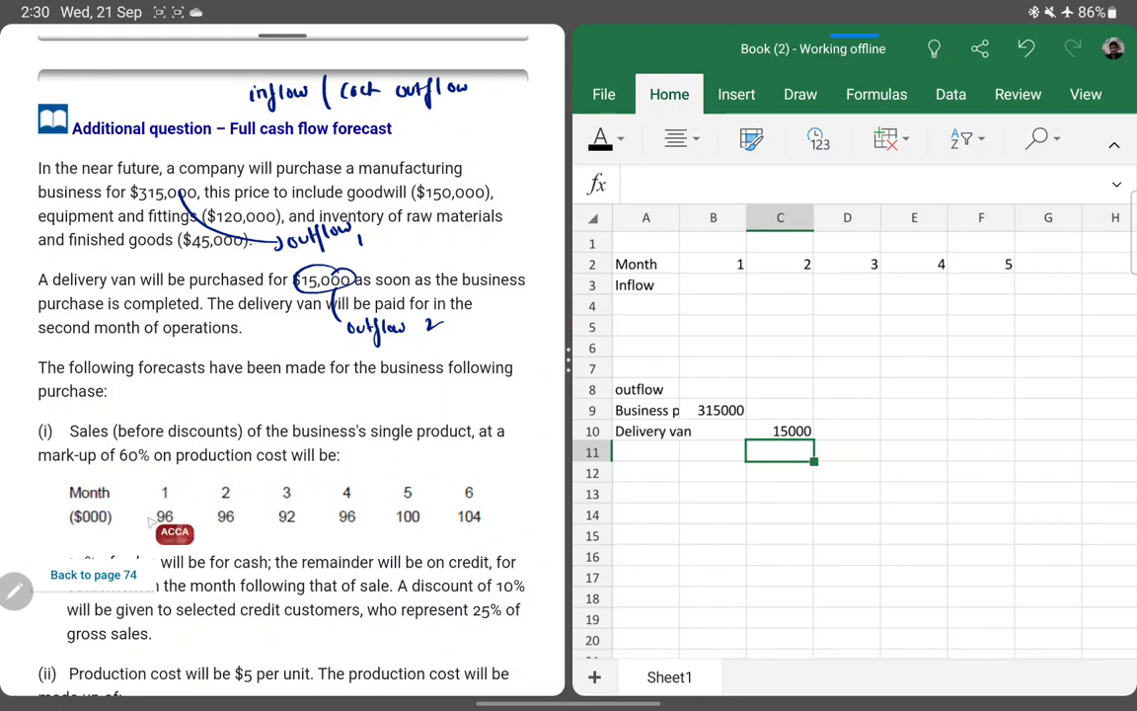
# - Circle the month 1 (96) and month 6 (104) sales figures, then scroll to the $5 production cost details
pyautogui.moveTo(174, 504)
pyautogui.mouseDown()
pyautogui.moveTo(356, 506)
pyautogui.moveTo(395, 523)
pyautogui.moveTo(422, 503)
pyautogui.mouseUp()
pyautogui.moveTo(462, 501); pyautogui.dragTo(468, 503)
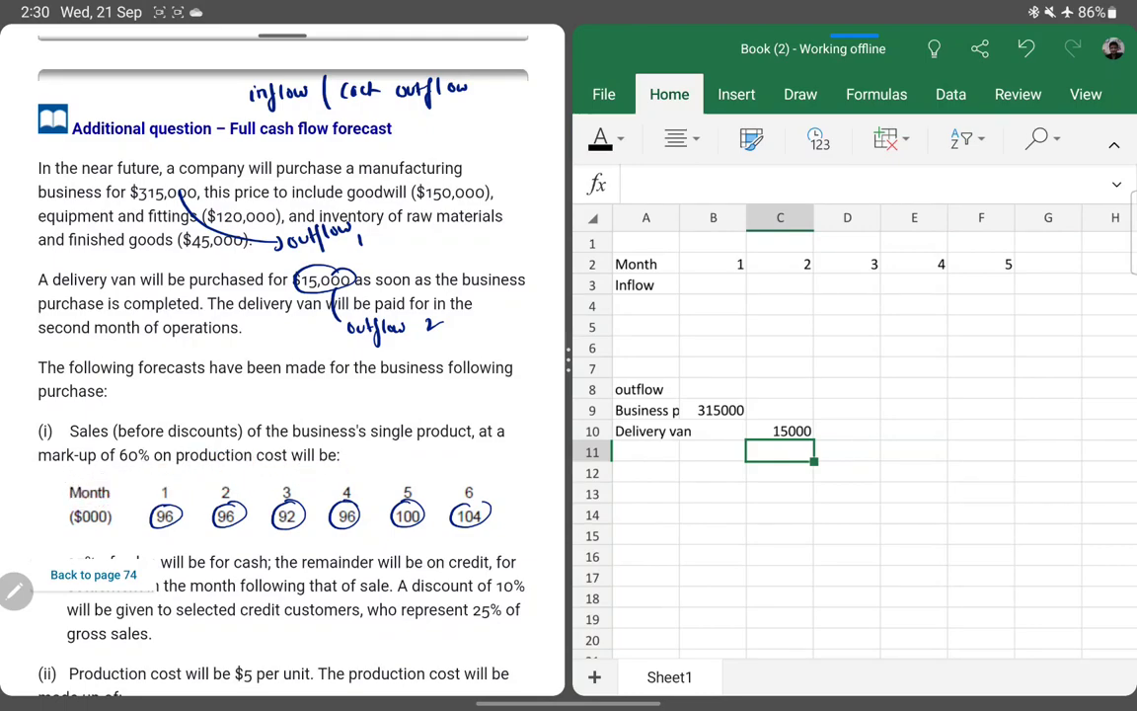
pyautogui.moveTo(114, 442)
pyautogui.mouseDown()
pyautogui.moveTo(241, 441)
pyautogui.moveTo(179, 464)
pyautogui.moveTo(120, 463)
pyautogui.mouseUp()
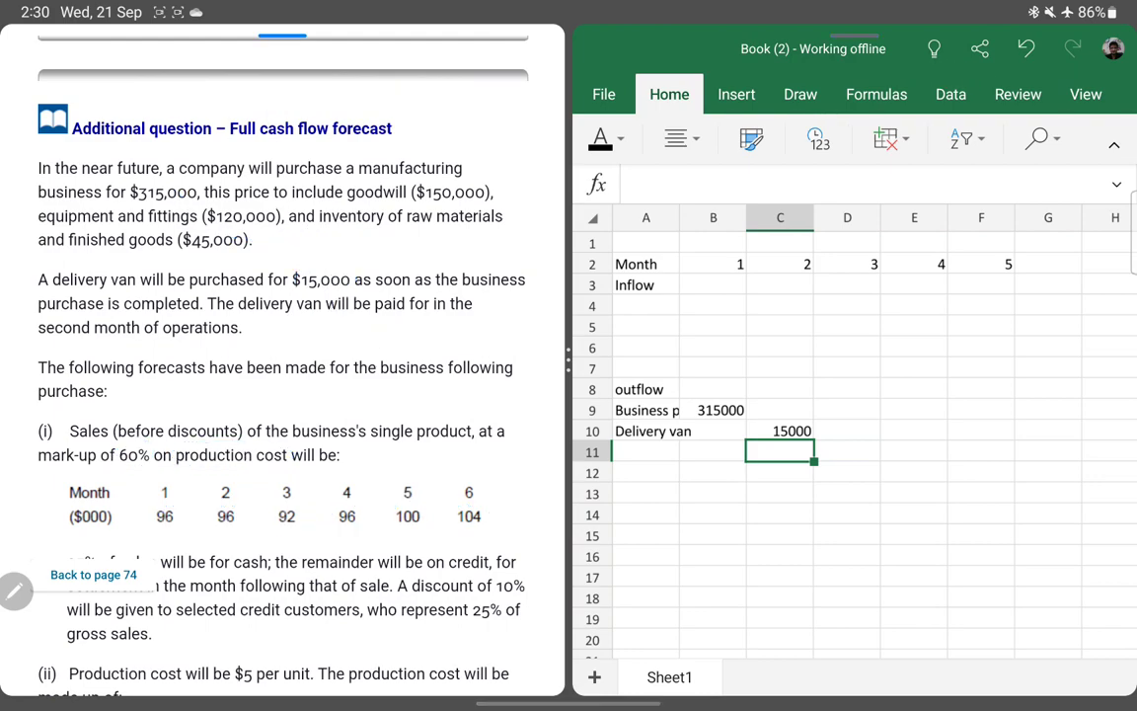
pyautogui.scroll(-3, 282, 355)
pyautogui.scroll(-3, 283, 356)
pyautogui.scroll(2, 282, 355)
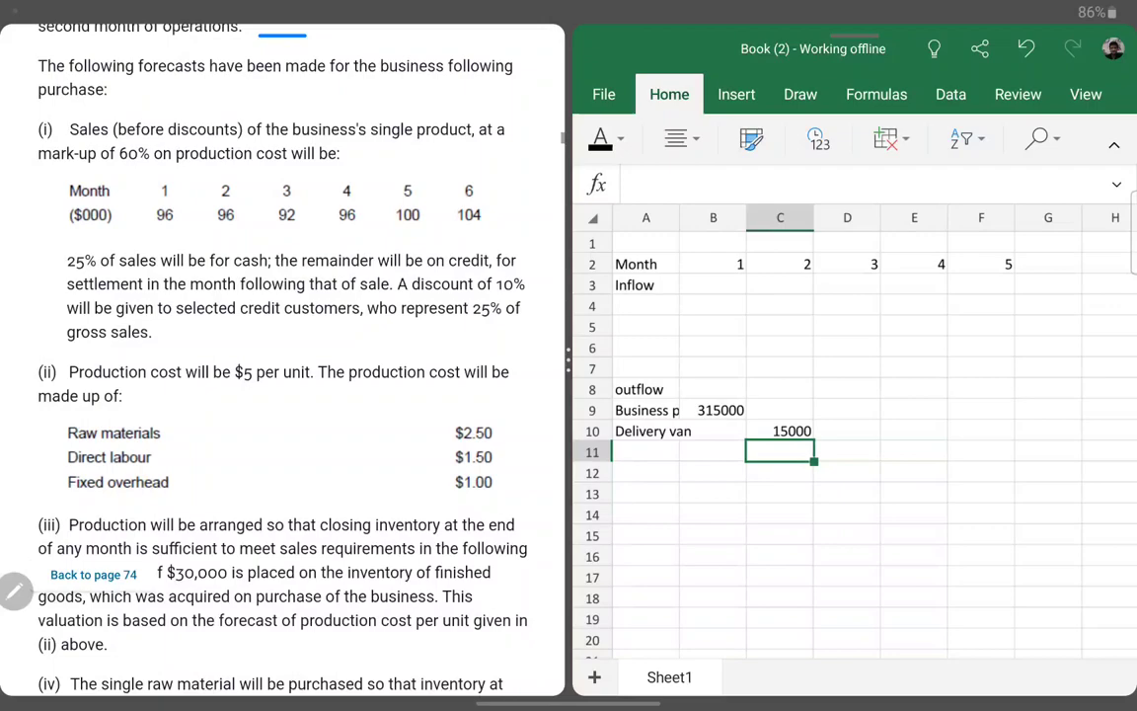
pyautogui.scroll(-1, 282, 355)
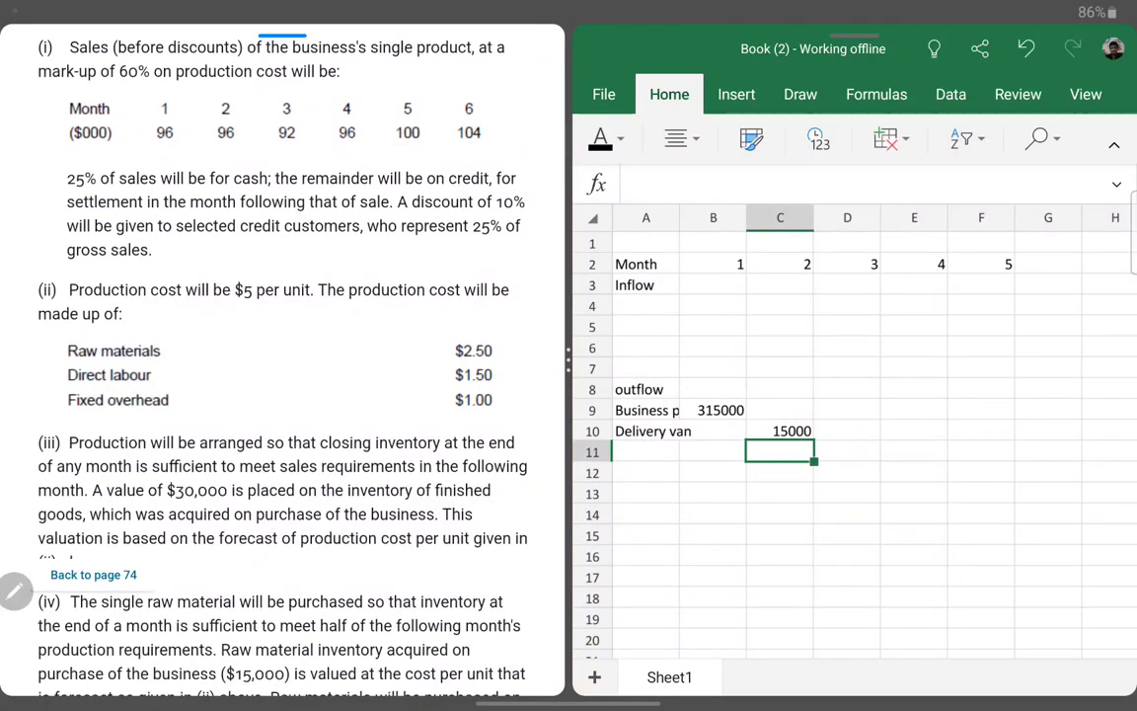
# - Underline 'Sales (before discounts)' and note 'SP = cost + 60%' beside the mark-up sentence
pyautogui.moveTo(84, 48); pyautogui.dragTo(124, 48)
pyautogui.moveTo(376, 67)
pyautogui.mouseDown()
pyautogui.moveTo(367, 78)
pyautogui.moveTo(408, 68)
pyautogui.mouseUp()
pyautogui.moveTo(399, 74); pyautogui.dragTo(419, 76)
pyautogui.moveTo(434, 66); pyautogui.dragTo(440, 75)
pyautogui.moveTo(452, 62); pyautogui.dragTo(465, 76)
pyautogui.moveTo(459, 69); pyautogui.dragTo(490, 64)
pyautogui.moveTo(503, 61)
pyautogui.mouseDown()
pyautogui.moveTo(503, 75)
pyautogui.moveTo(509, 69)
pyautogui.mouseUp()
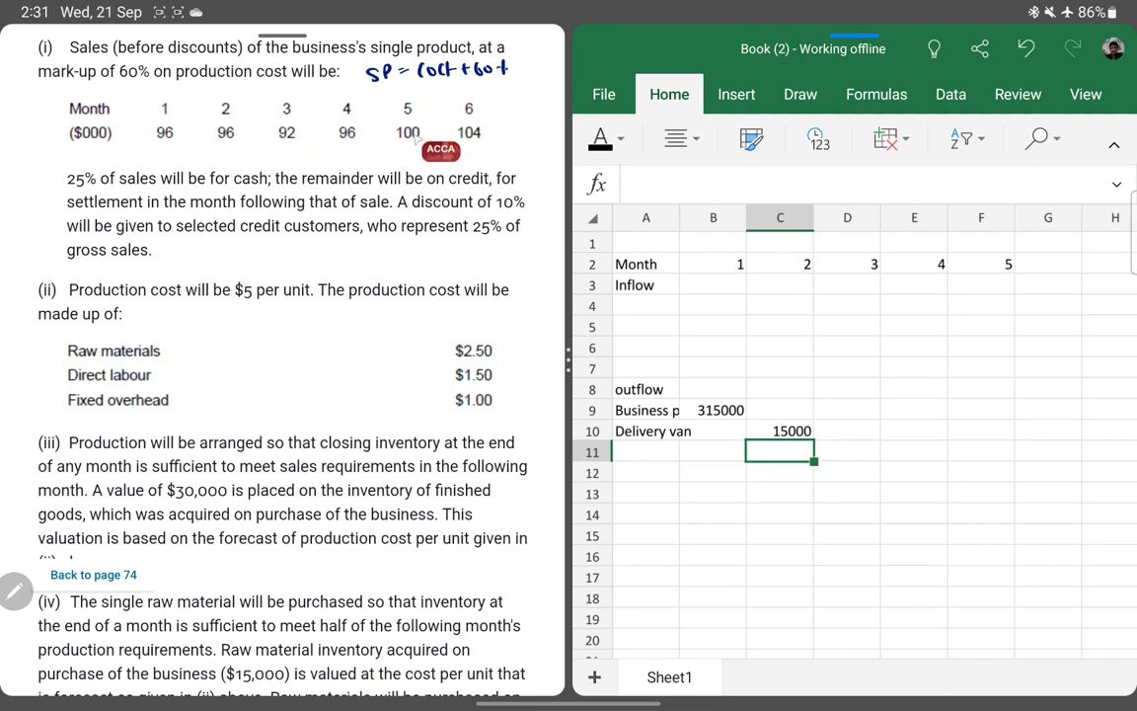
# - Tick the monthly sales and circle the 25% cash, credit, 10% discount and 'gross sales' terms
pyautogui.moveTo(155, 148); pyautogui.dragTo(339, 142)
pyautogui.moveTo(376, 144); pyautogui.dragTo(381, 144)
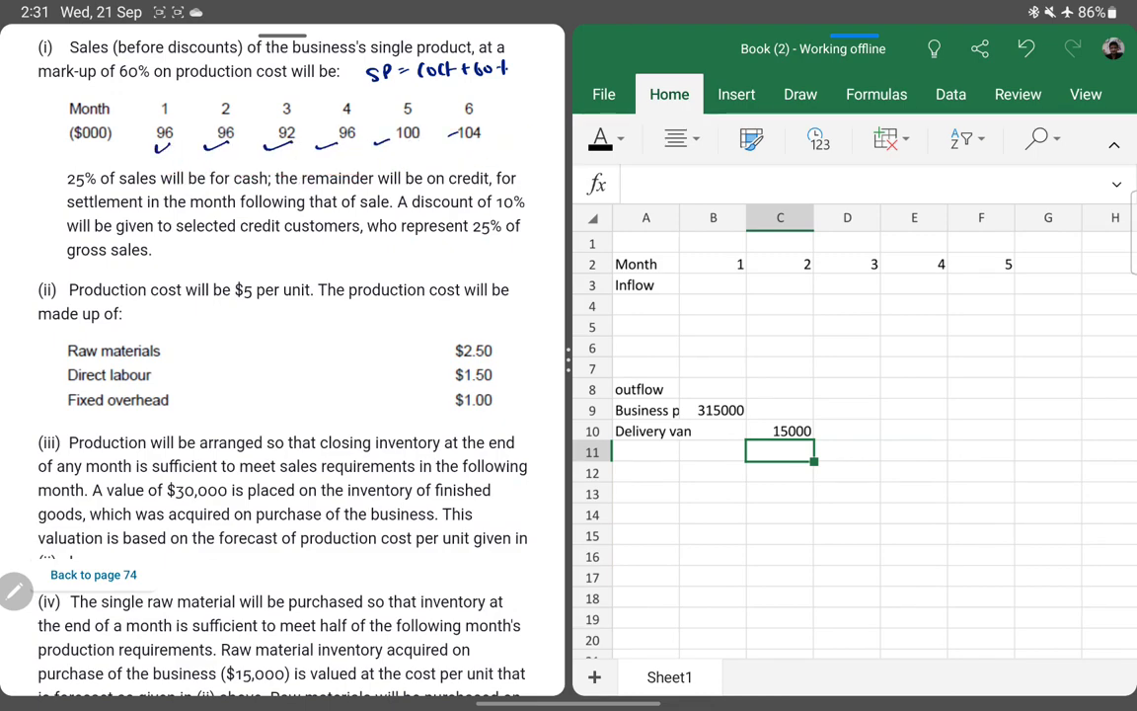
pyautogui.moveTo(68, 174); pyautogui.dragTo(92, 170)
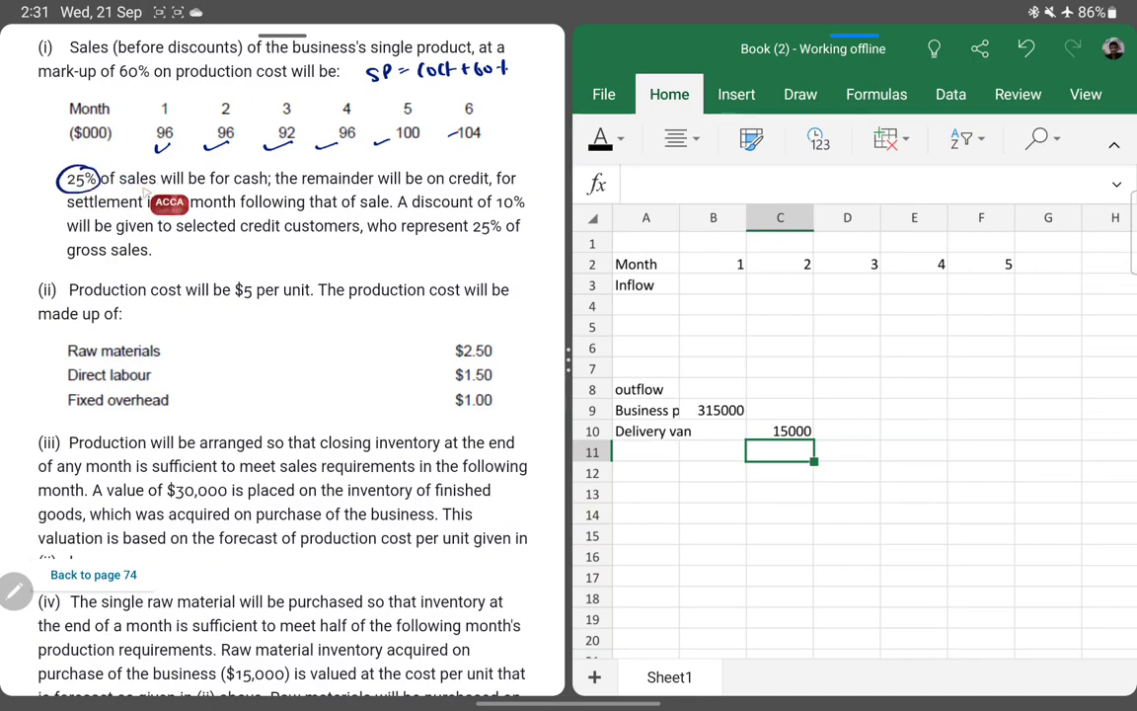
pyautogui.moveTo(234, 185); pyautogui.dragTo(272, 183)
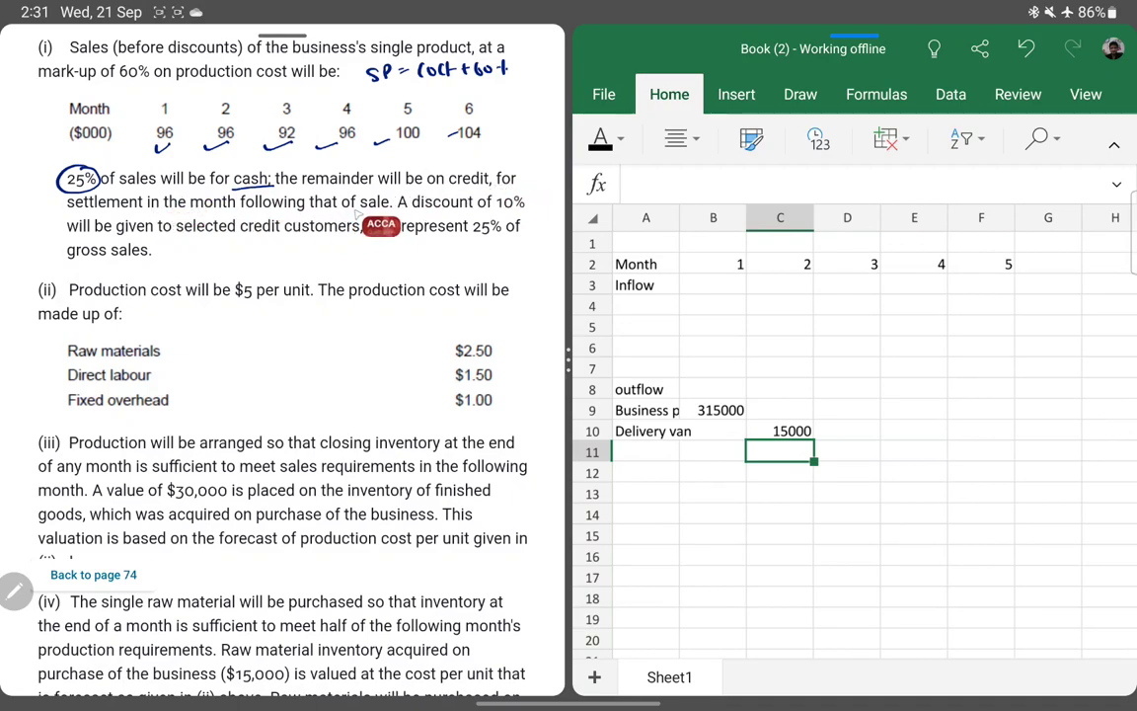
pyautogui.moveTo(442, 186)
pyautogui.mouseDown()
pyautogui.moveTo(481, 172)
pyautogui.moveTo(446, 188)
pyautogui.mouseUp()
pyautogui.moveTo(490, 152)
pyautogui.mouseDown()
pyautogui.moveTo(490, 166)
pyautogui.moveTo(487, 151)
pyautogui.mouseUp()
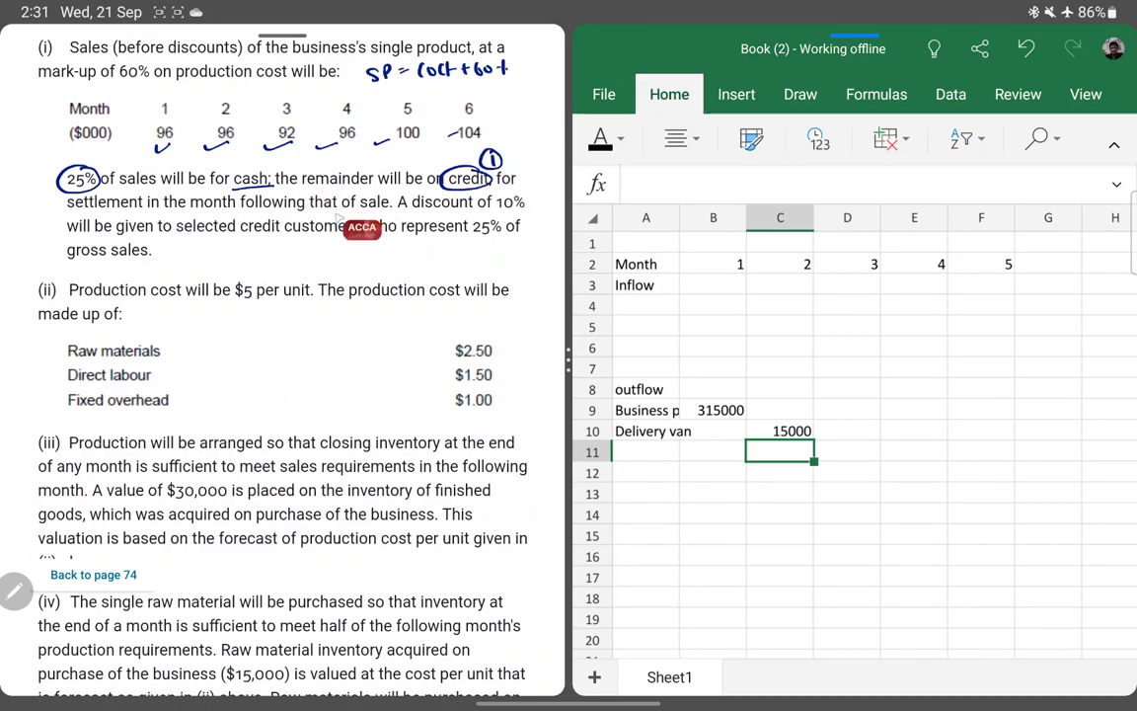
pyautogui.moveTo(497, 195); pyautogui.dragTo(524, 192)
pyautogui.moveTo(116, 234); pyautogui.dragTo(360, 234)
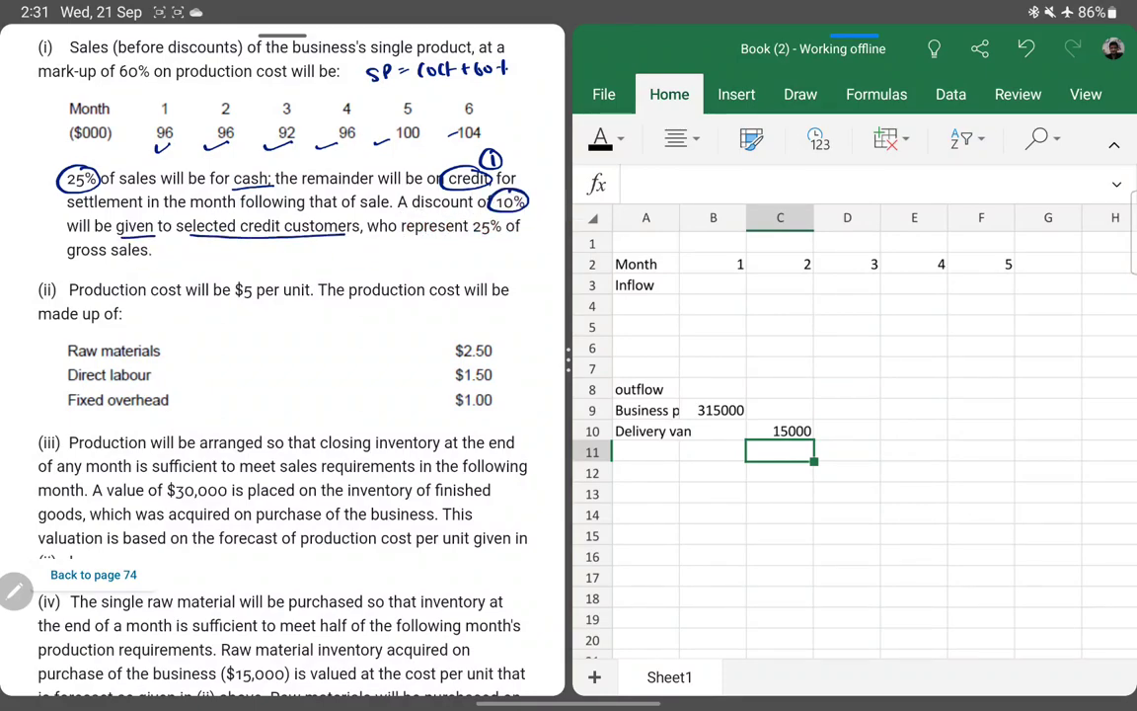
pyautogui.moveTo(498, 216); pyautogui.dragTo(491, 217)
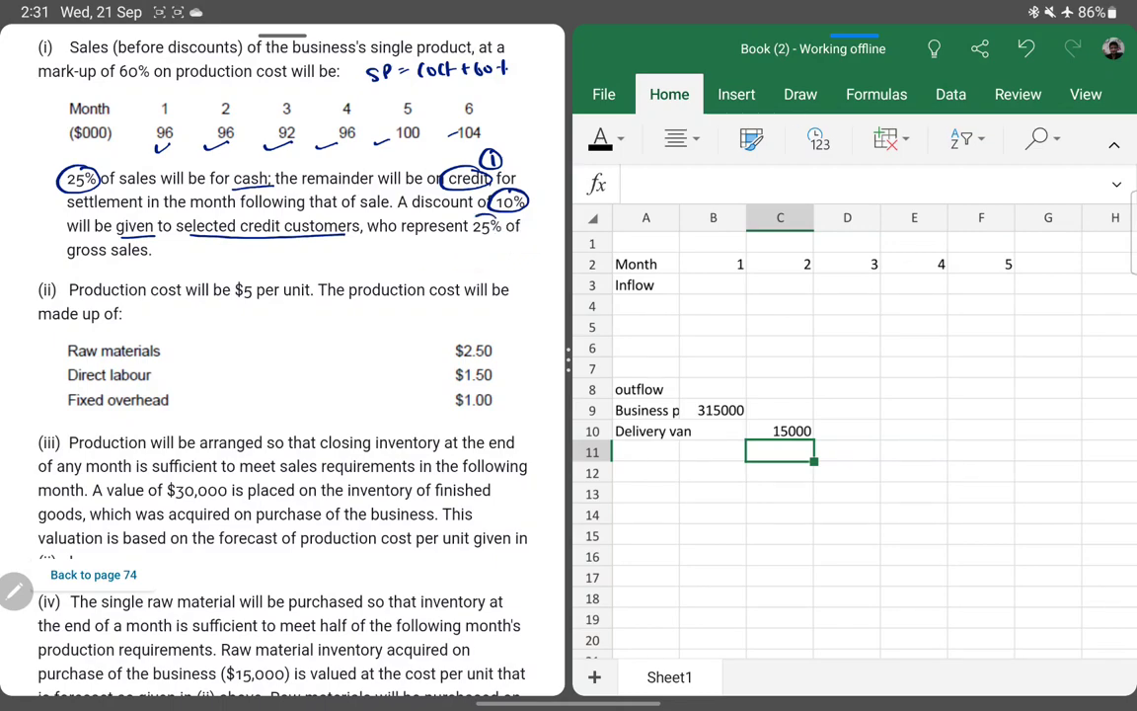
pyautogui.moveTo(112, 214)
pyautogui.mouseDown()
pyautogui.moveTo(54, 237)
pyautogui.moveTo(138, 217)
pyautogui.moveTo(153, 254)
pyautogui.mouseUp()
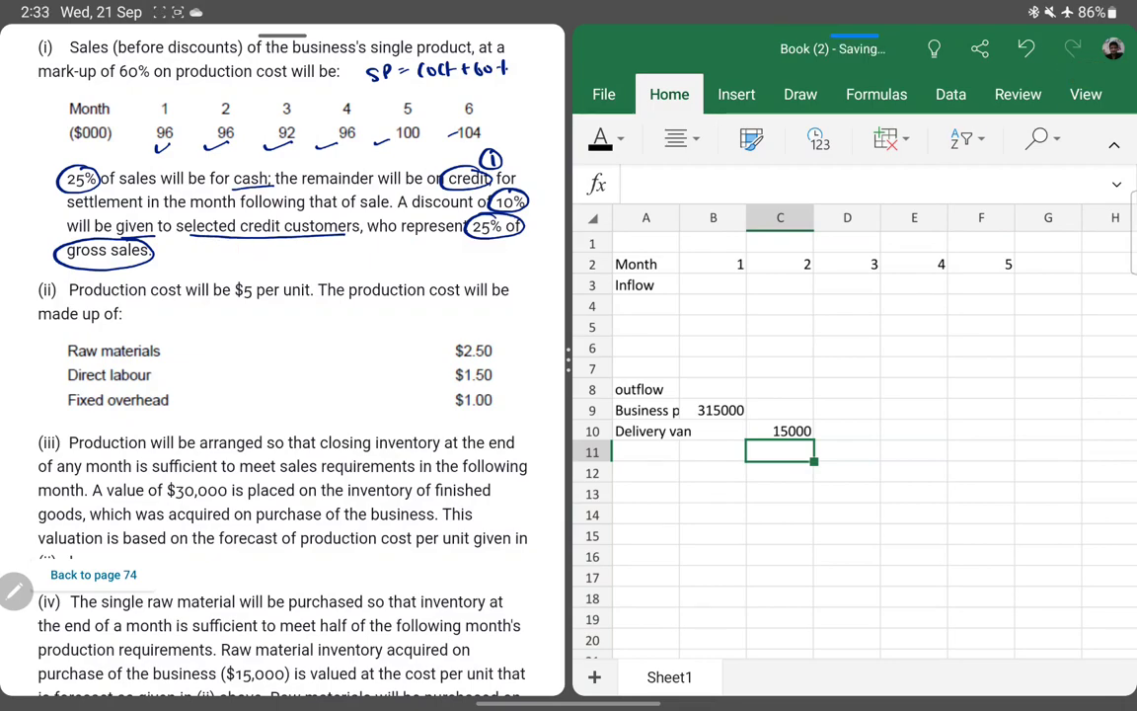
# - Enter 'INFLOW WN1' in A15, replacing the initial 'Amount Received from Receivables' label
pyautogui.press('Down')
pyautogui.press('Down')
pyautogui.press('Down')
pyautogui.press('Down')
pyautogui.press('Left')
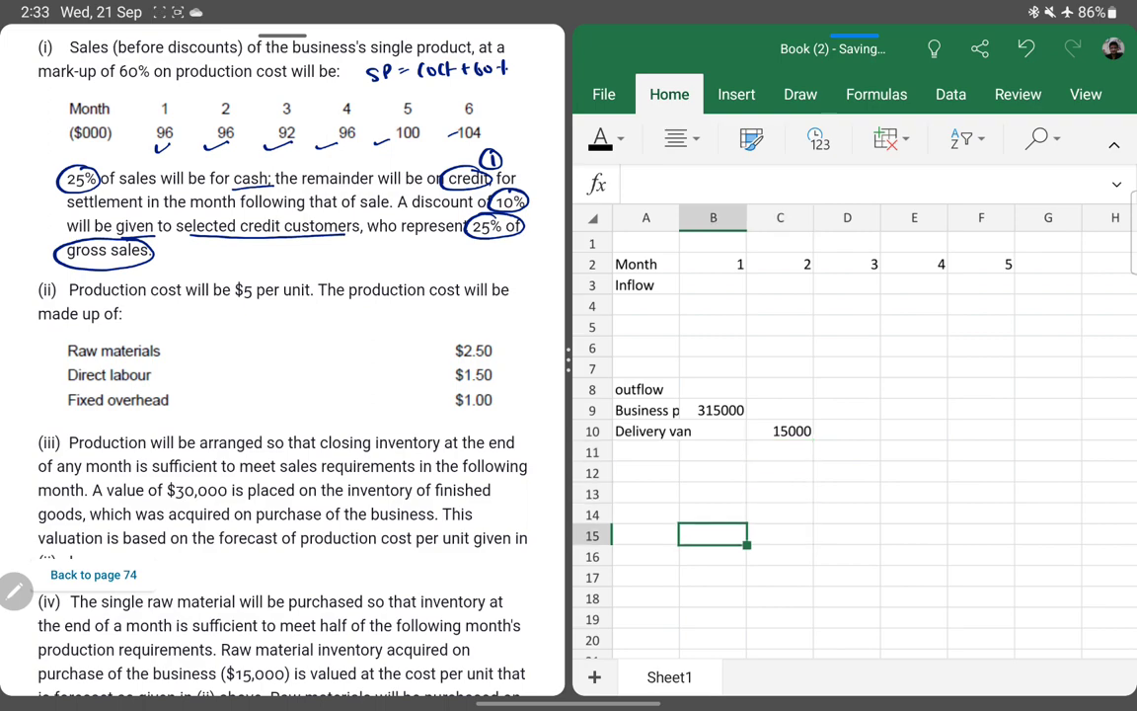
pyautogui.press('Left')
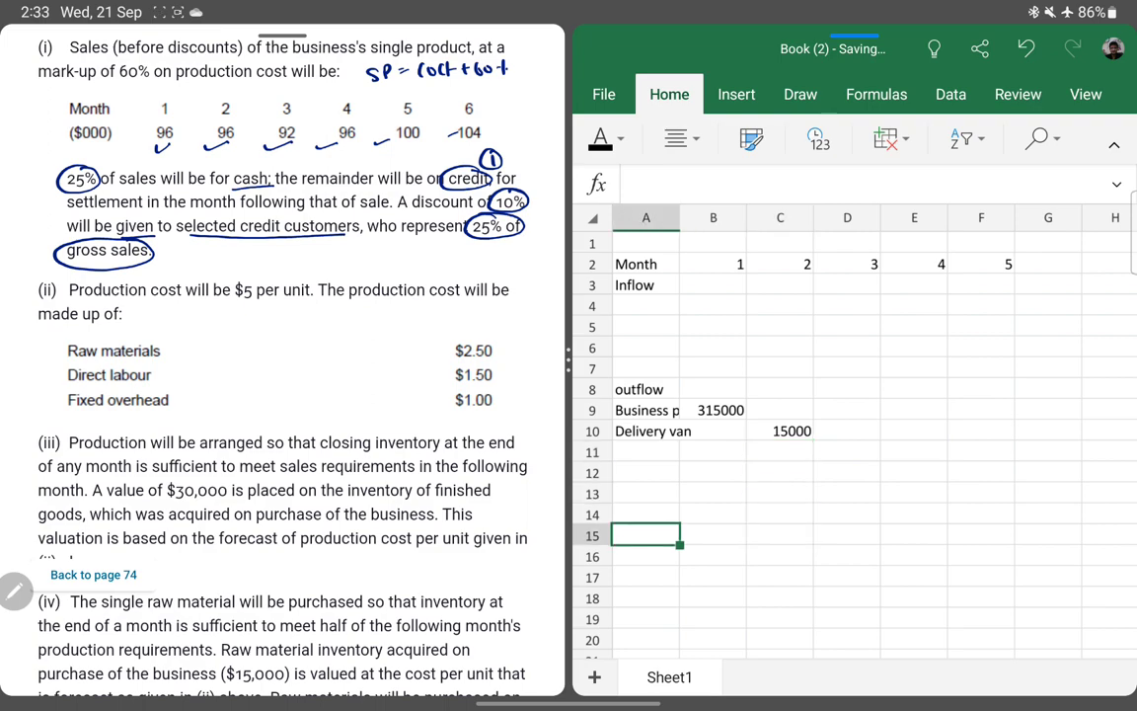
pyautogui.write('Amou')
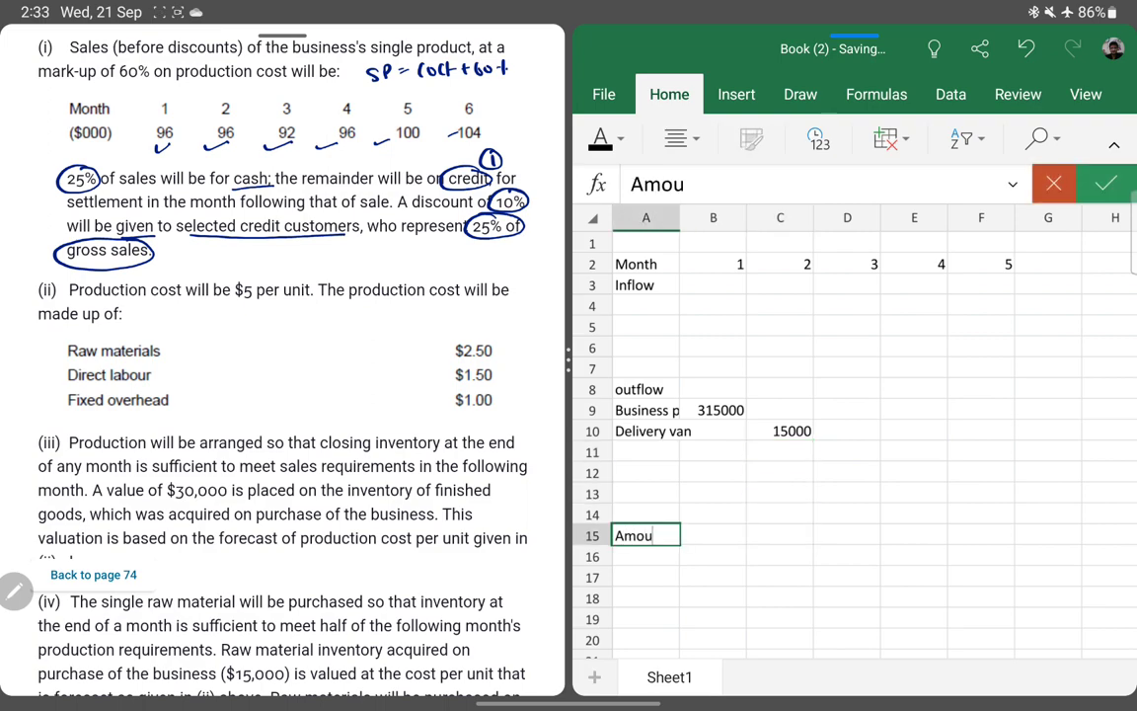
pyautogui.write('nt Recei')
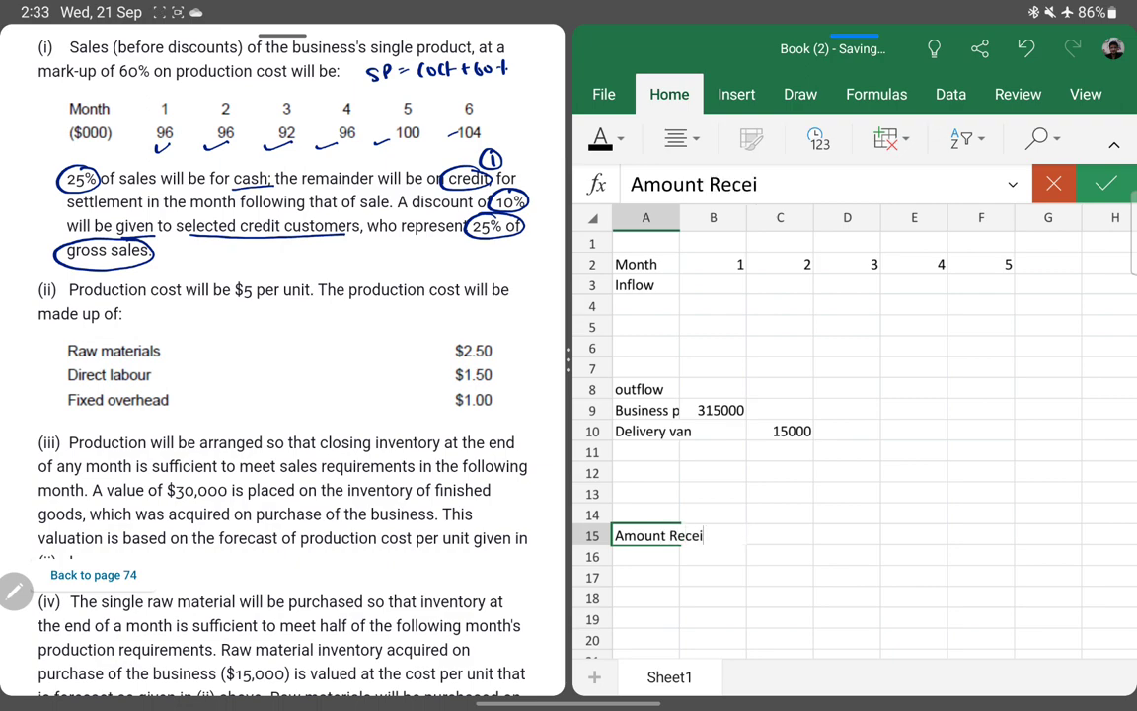
pyautogui.write('ved from Re')
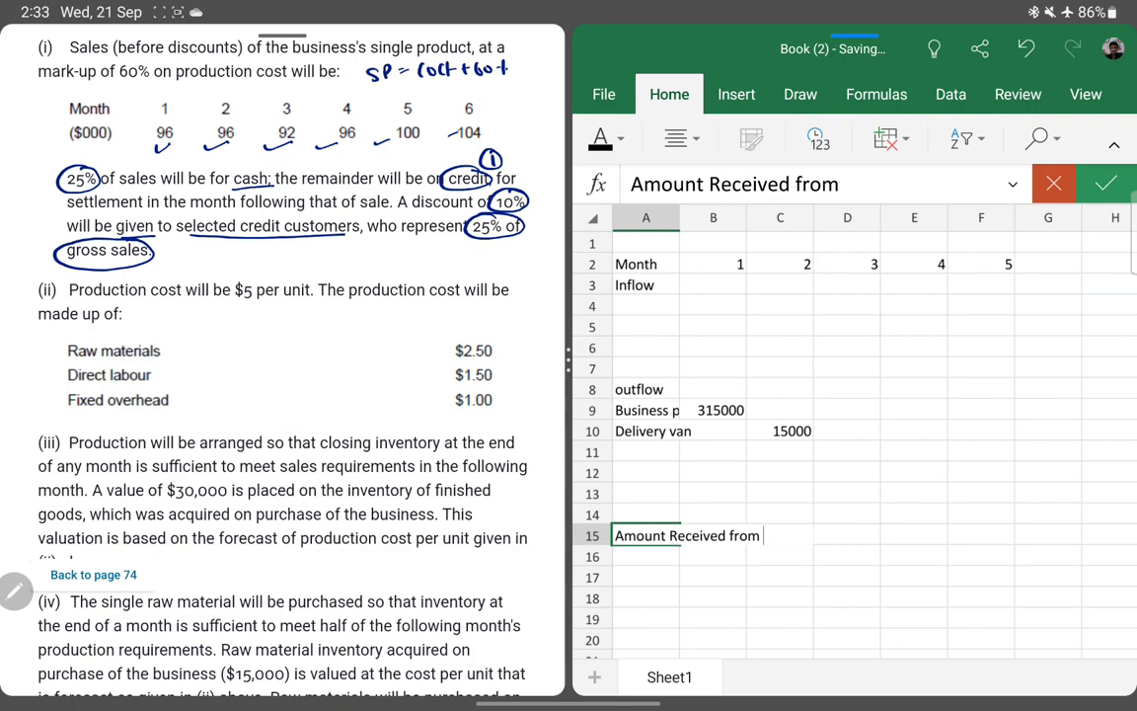
pyautogui.write('ceivables')
pyautogui.press('Return')
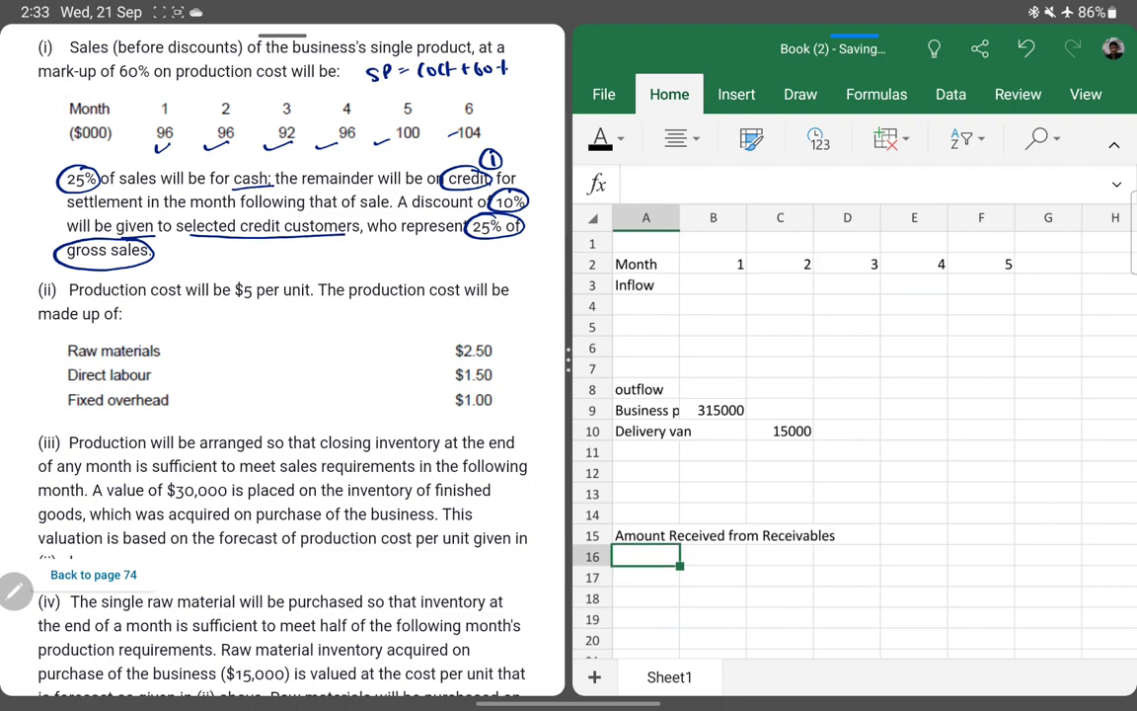
pyautogui.click(646, 535)
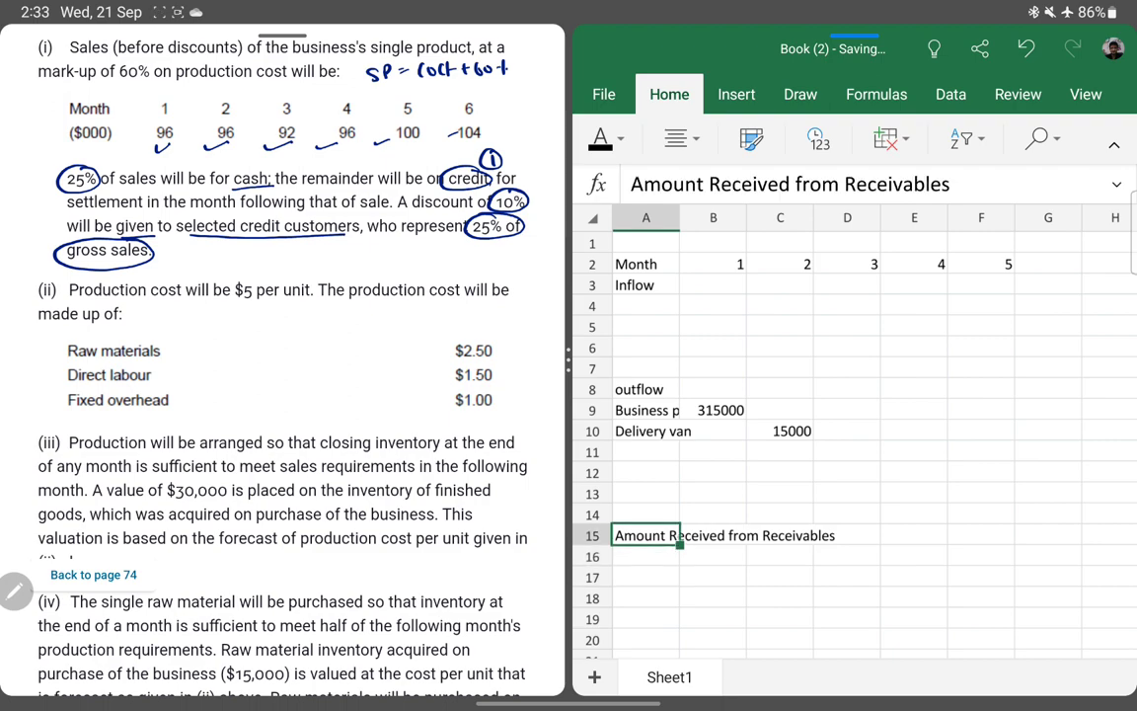
pyautogui.write('Inflow WN')
pyautogui.click(1105, 184)
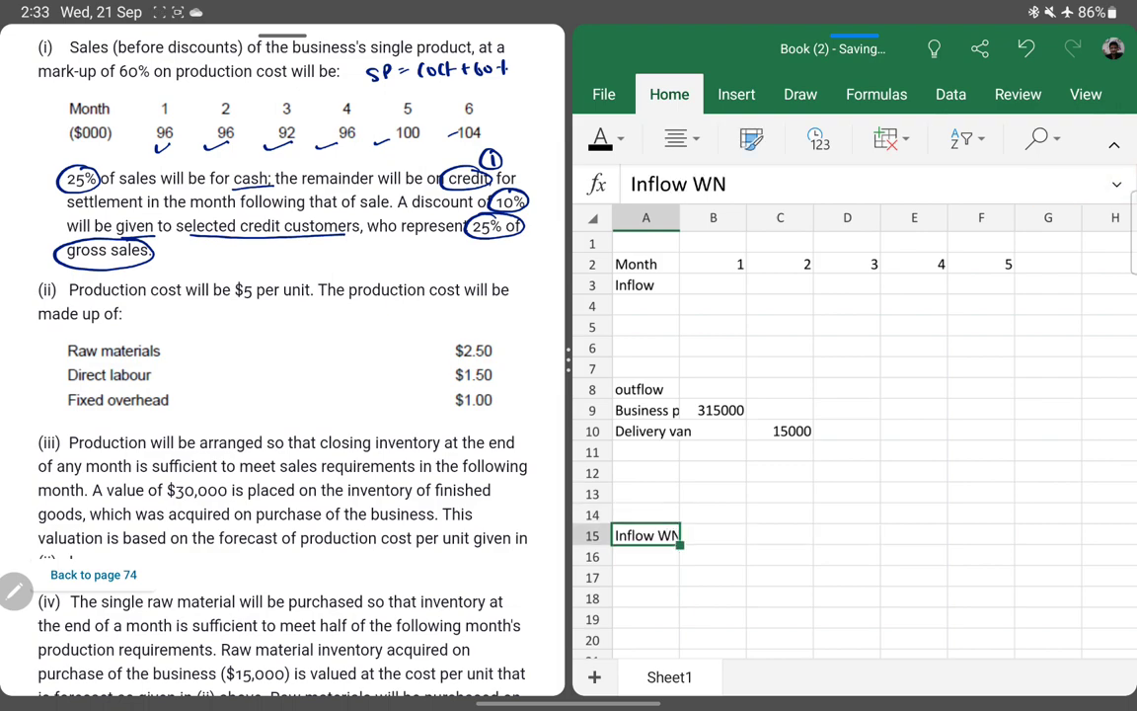
pyautogui.write('INFLOEW')
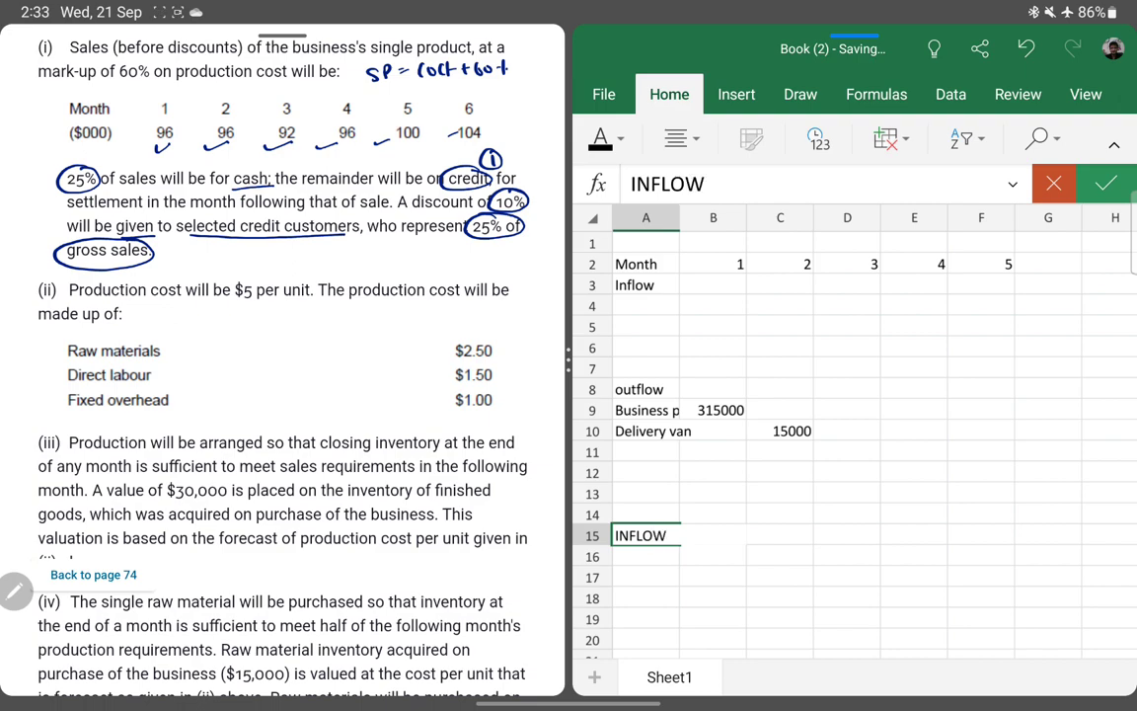
pyautogui.write(' WN1')
pyautogui.press('Return')
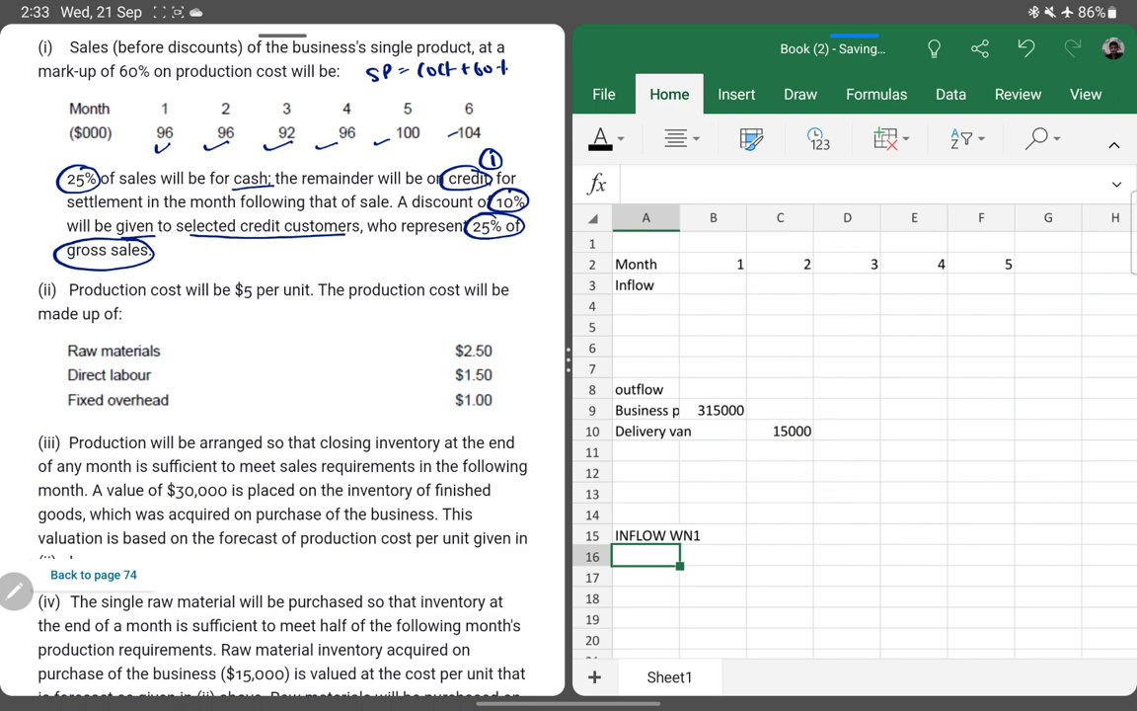
# - Label A16 'Sale' and enter 96000 as the month 1 sale
pyautogui.write('Sale')
pyautogui.press('Return')
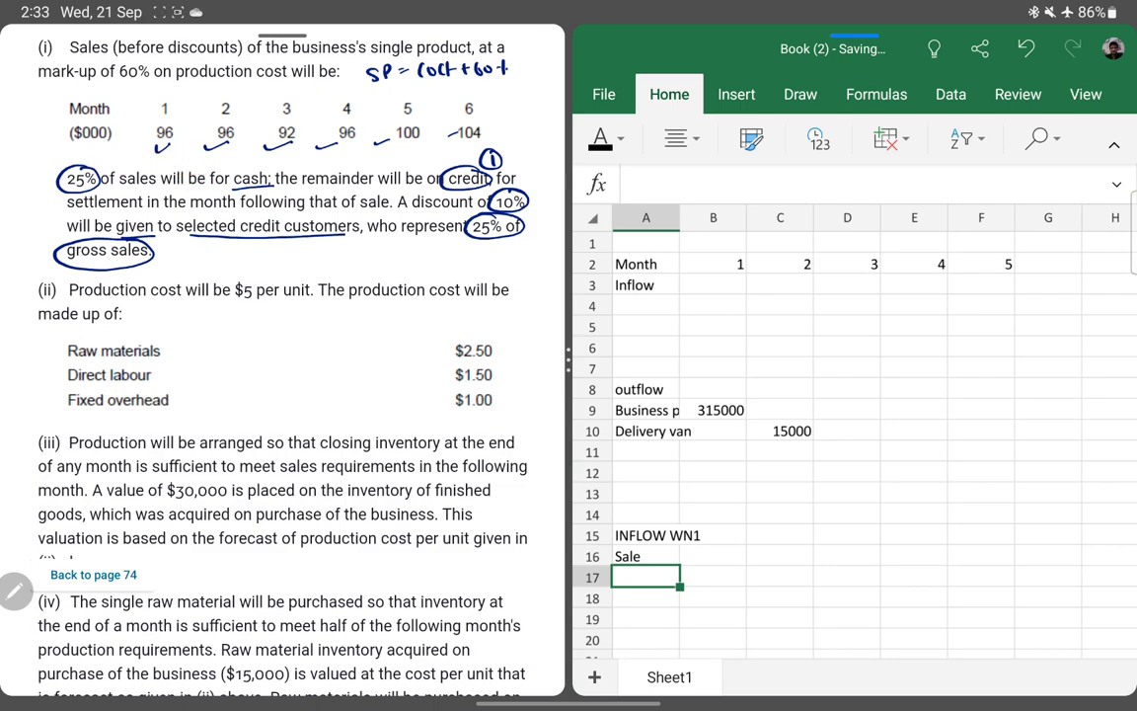
pyautogui.press('Up')
pyautogui.press('Right')
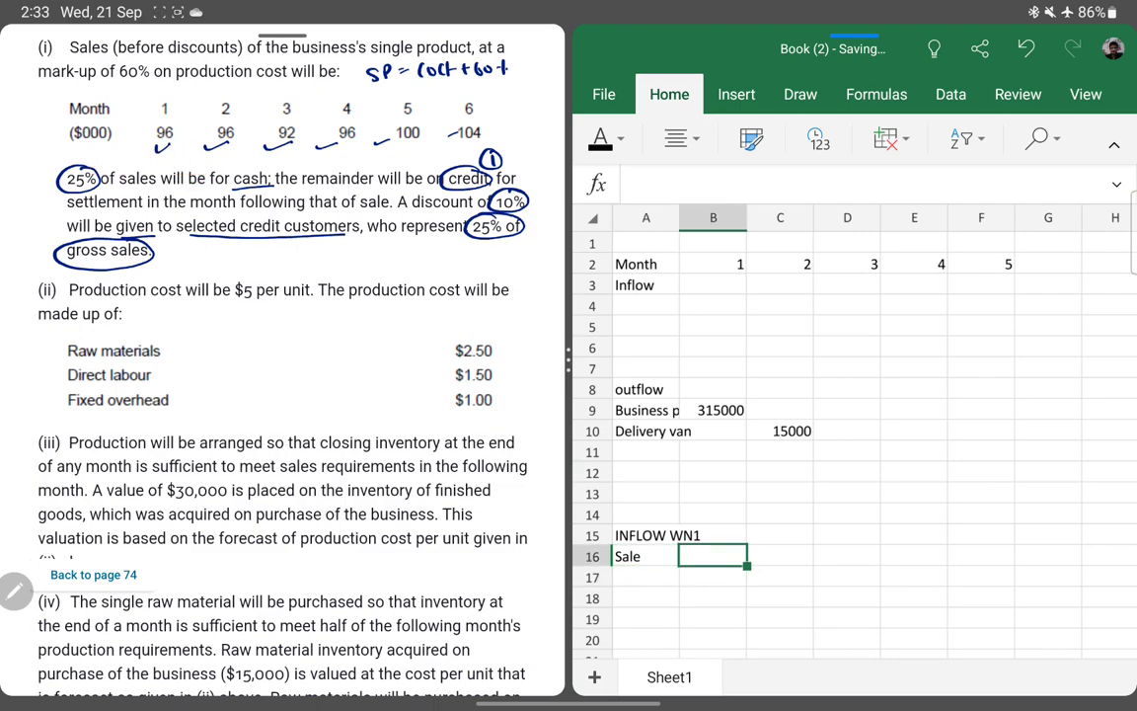
pyautogui.write('96000')
pyautogui.press('Return')
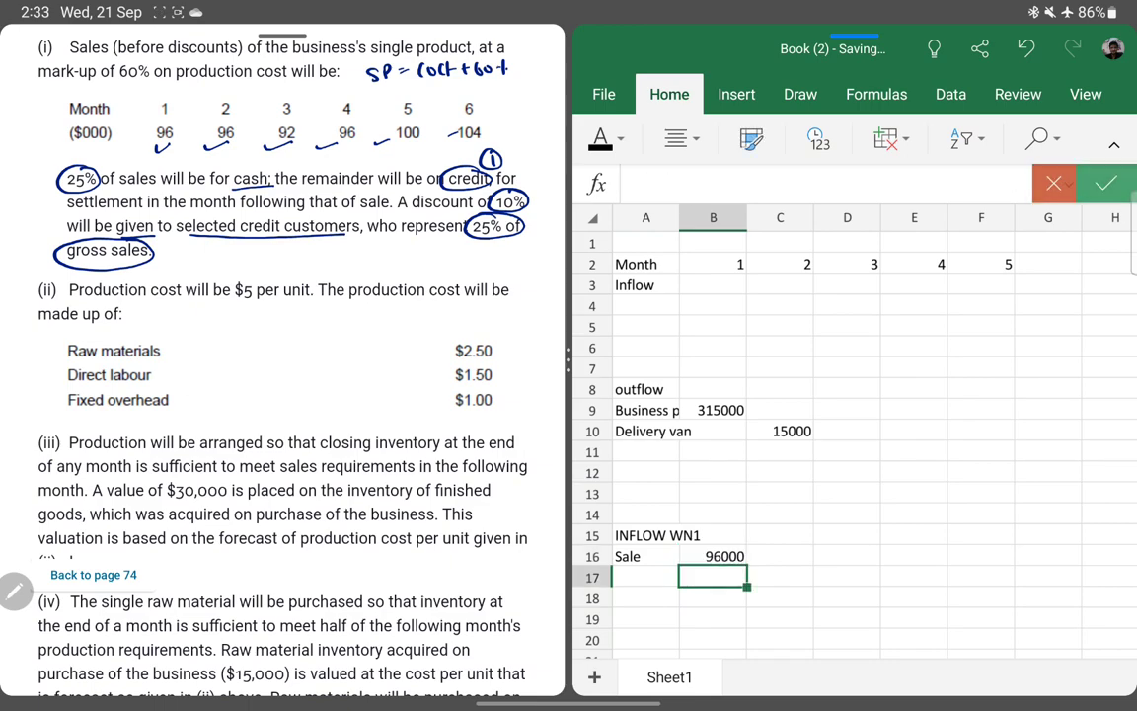
# - Enter sales of 96000, 92000, 96000 and 104000 for months 2–5, then label A17 'Cash Sale'
pyautogui.click(780, 555)
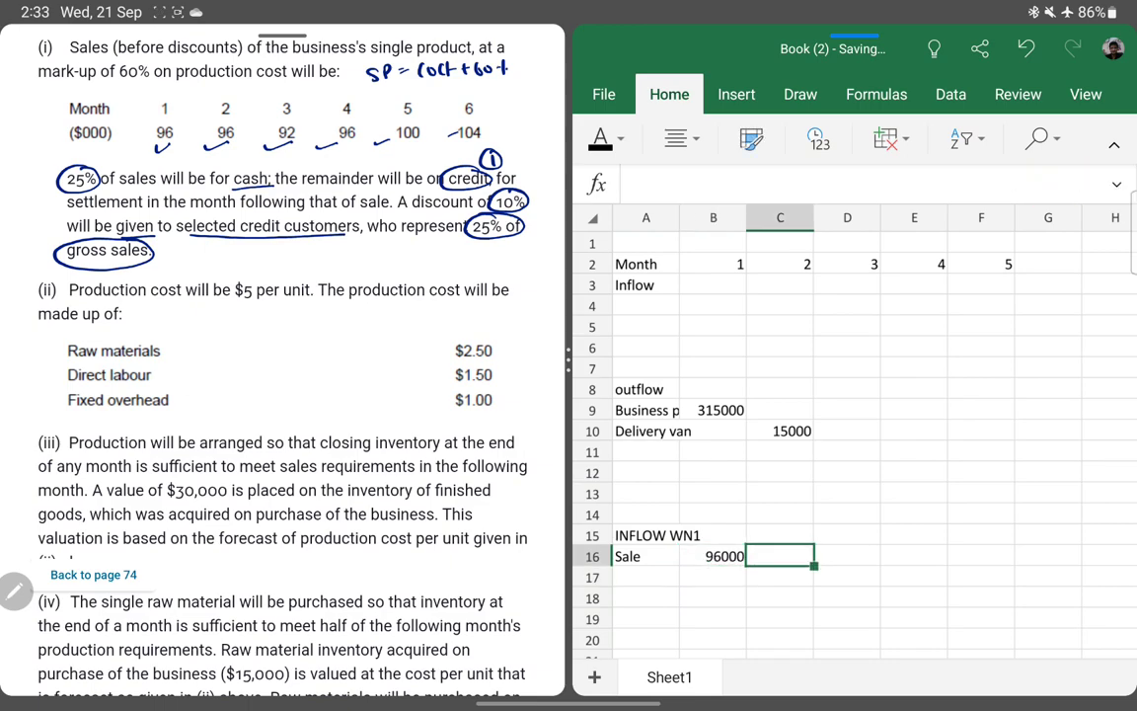
pyautogui.write('96000')
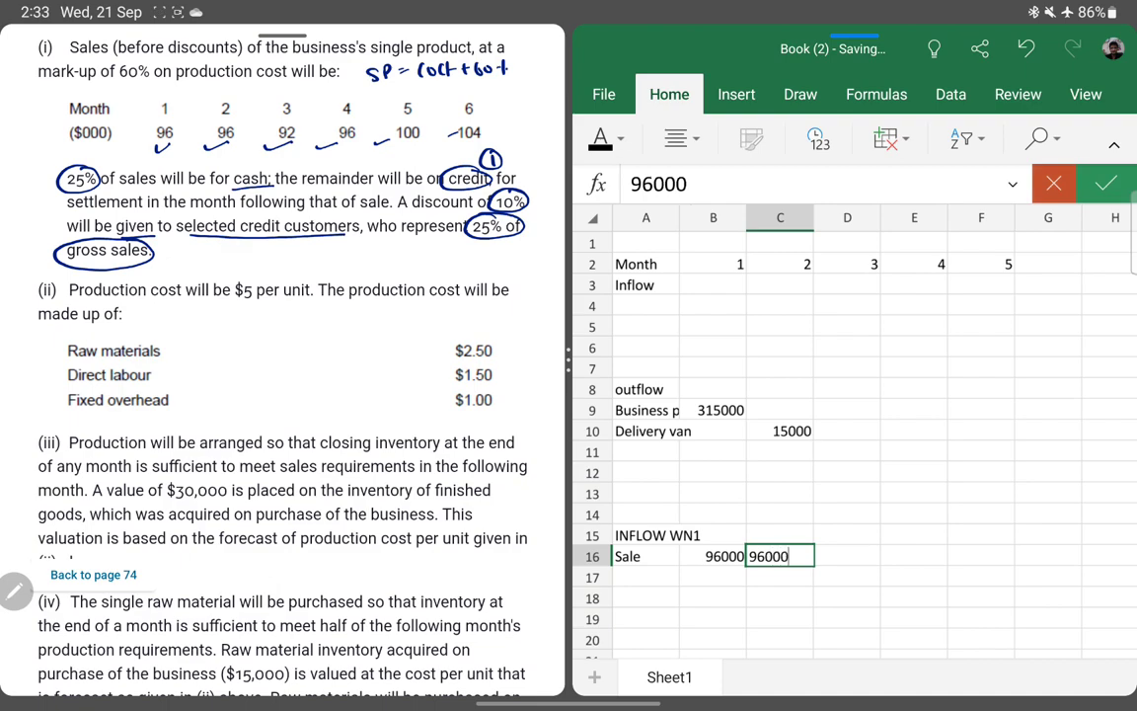
pyautogui.click(847, 556)
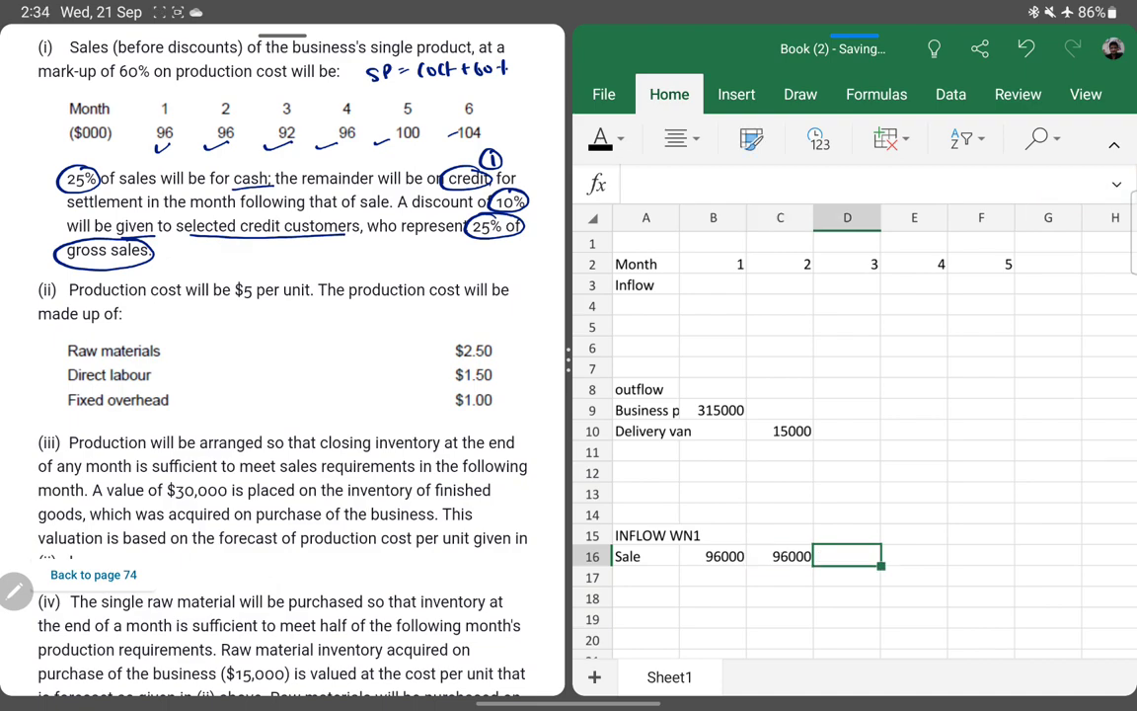
pyautogui.write('92000')
pyautogui.click(914, 555)
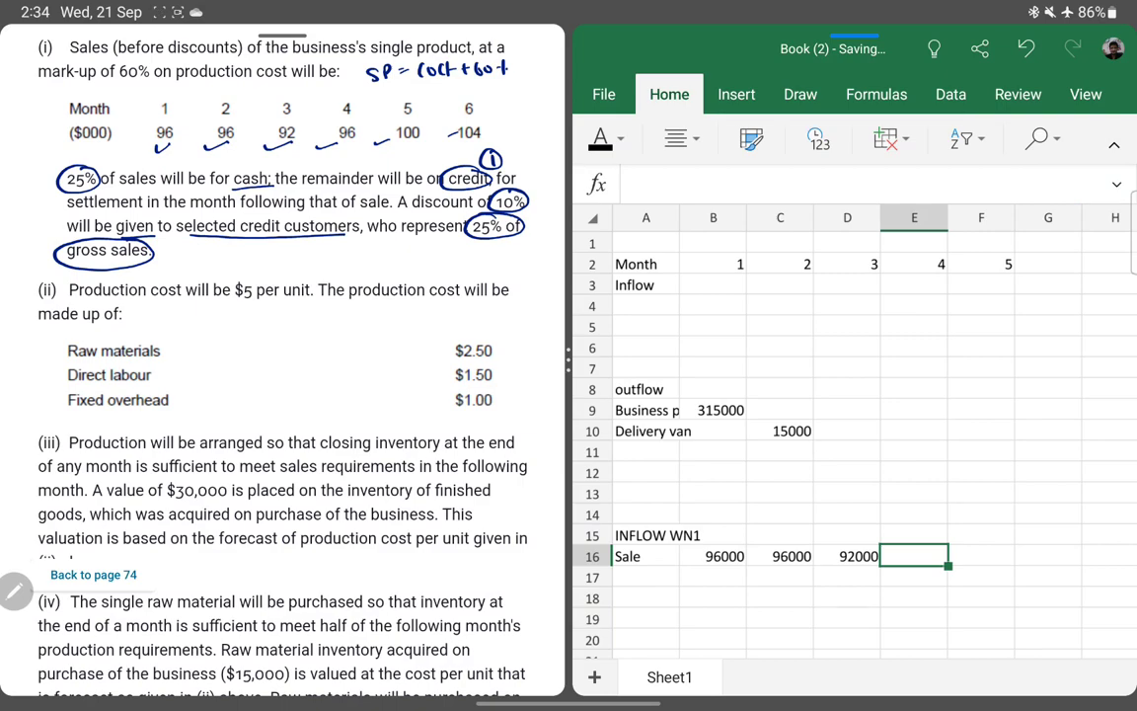
pyautogui.write('96000')
pyautogui.click(981, 556)
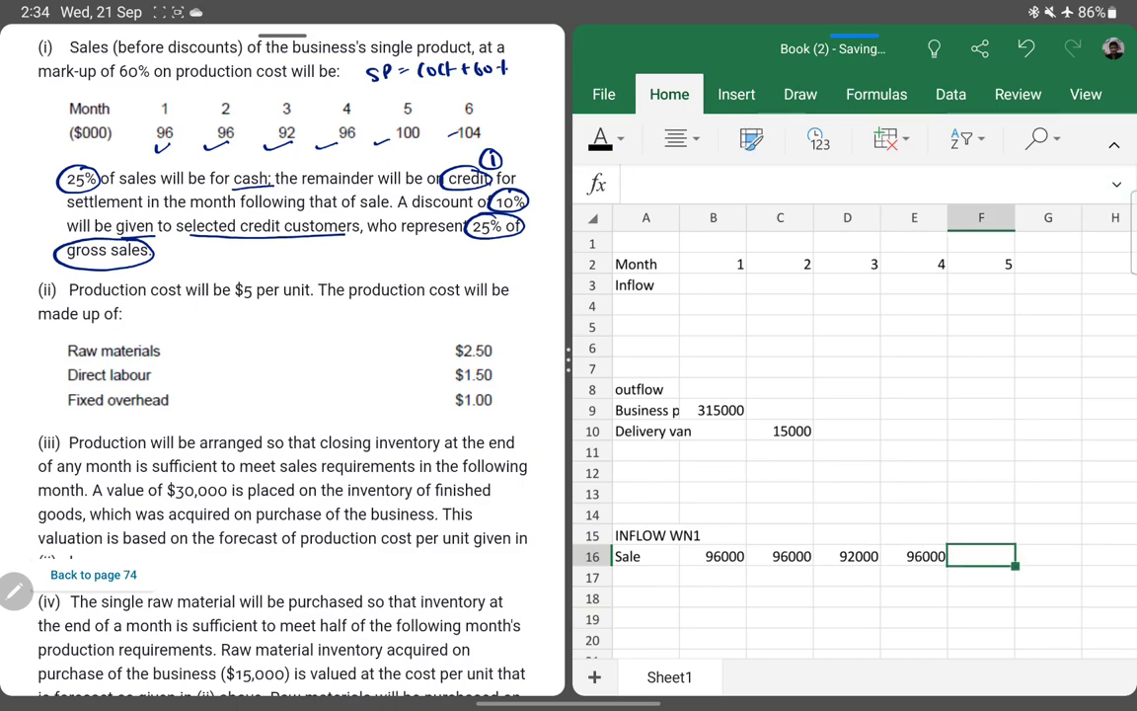
pyautogui.write('10400')
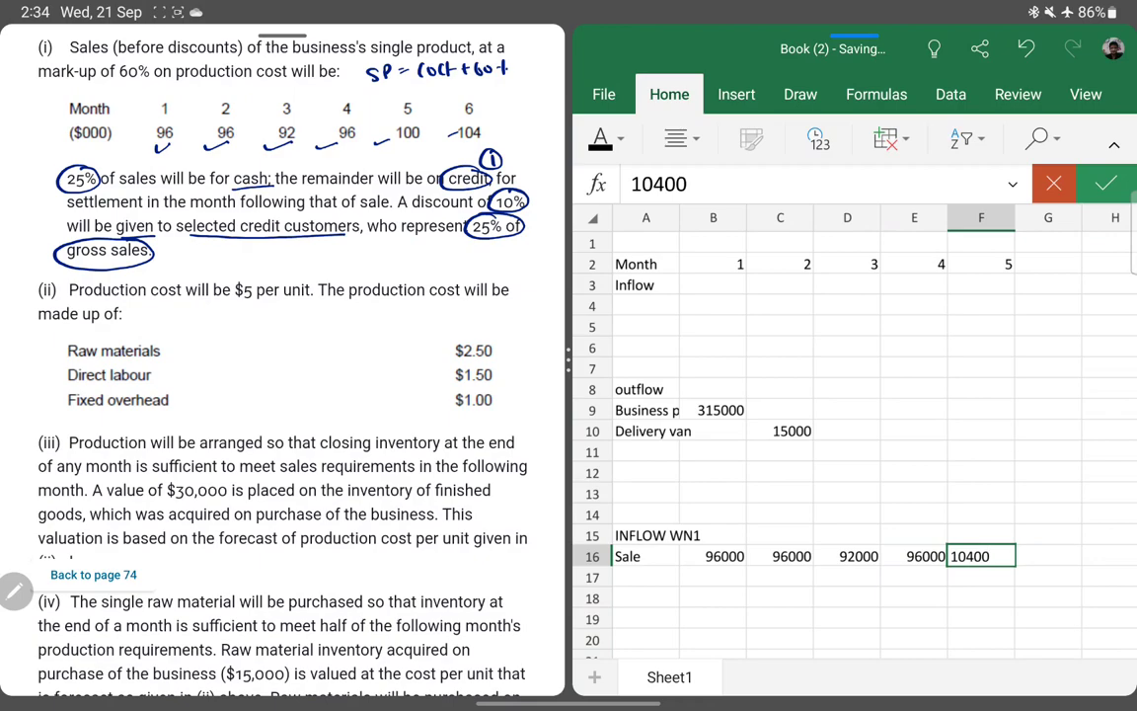
pyautogui.press('Return')
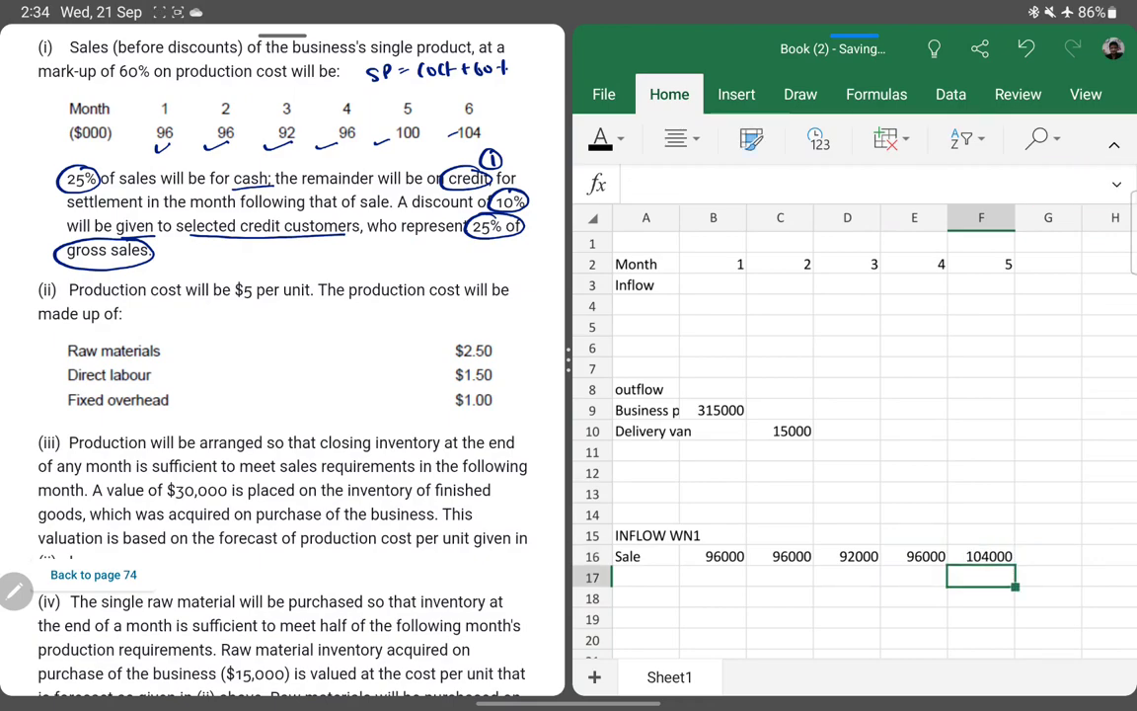
pyautogui.press('Left')
pyautogui.press('Left')
pyautogui.press('Left')
pyautogui.press('Left')
pyautogui.press('Left')
pyautogui.write('Cash Sale')
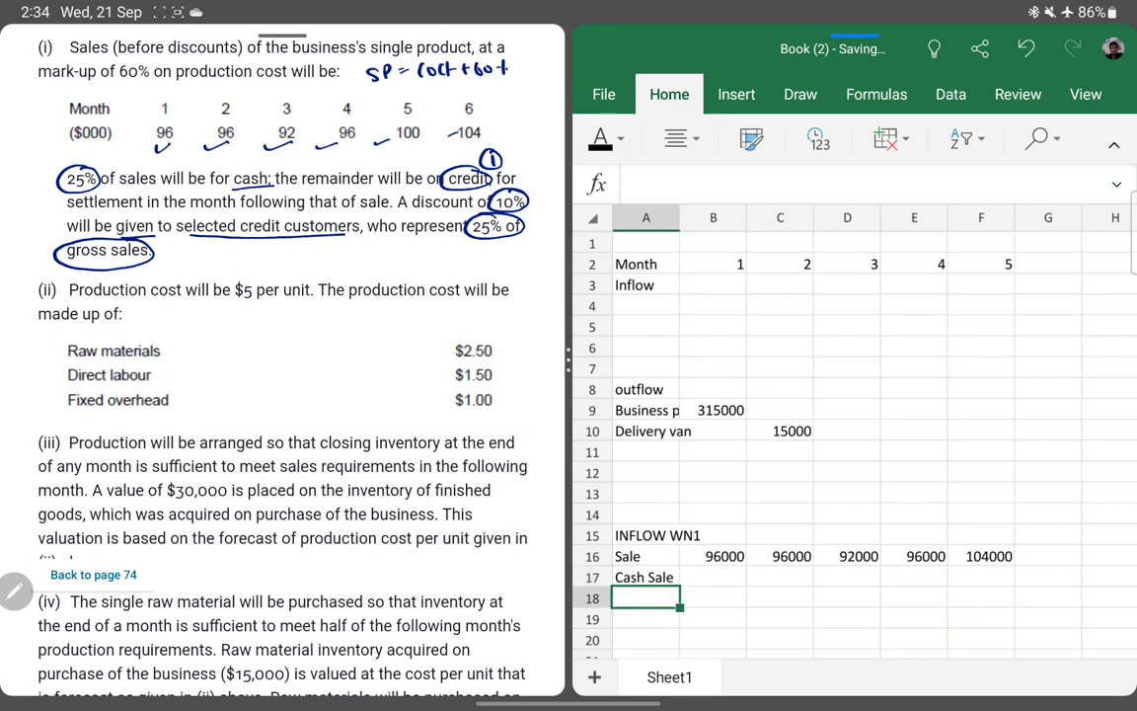
# - Label A17 'Cash Sale' and enter =B16*25% in B17
pyautogui.press('Tab')
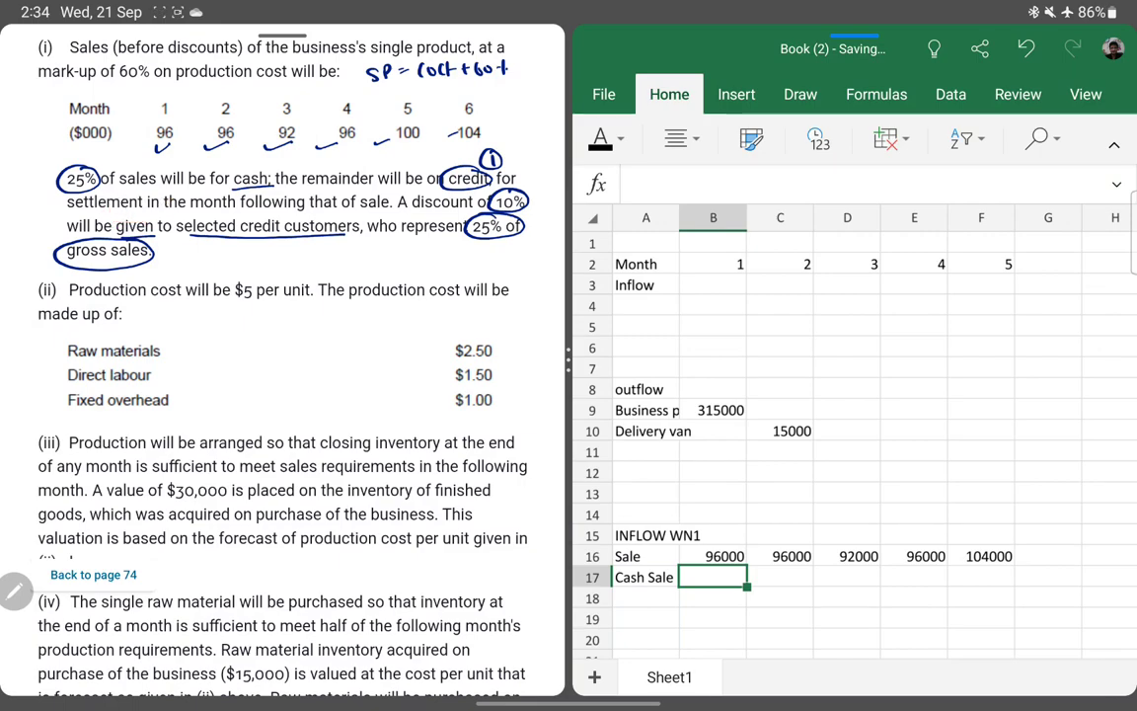
pyautogui.write('=')
pyautogui.click(713, 556)
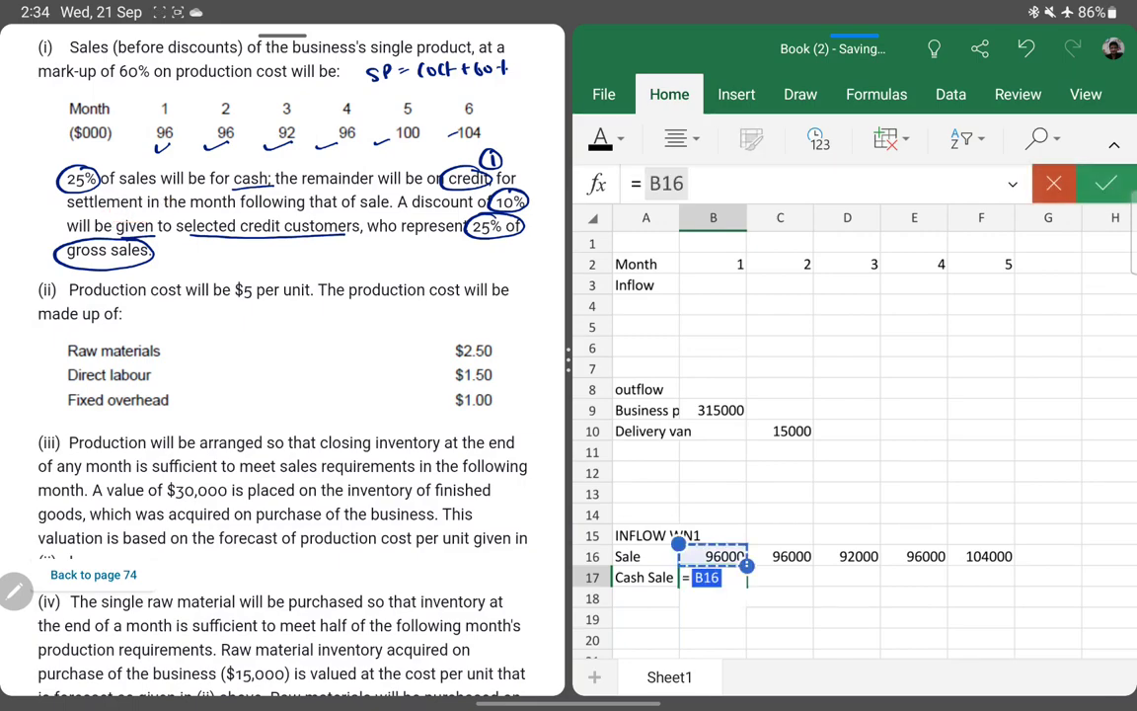
pyautogui.write(' *25%')
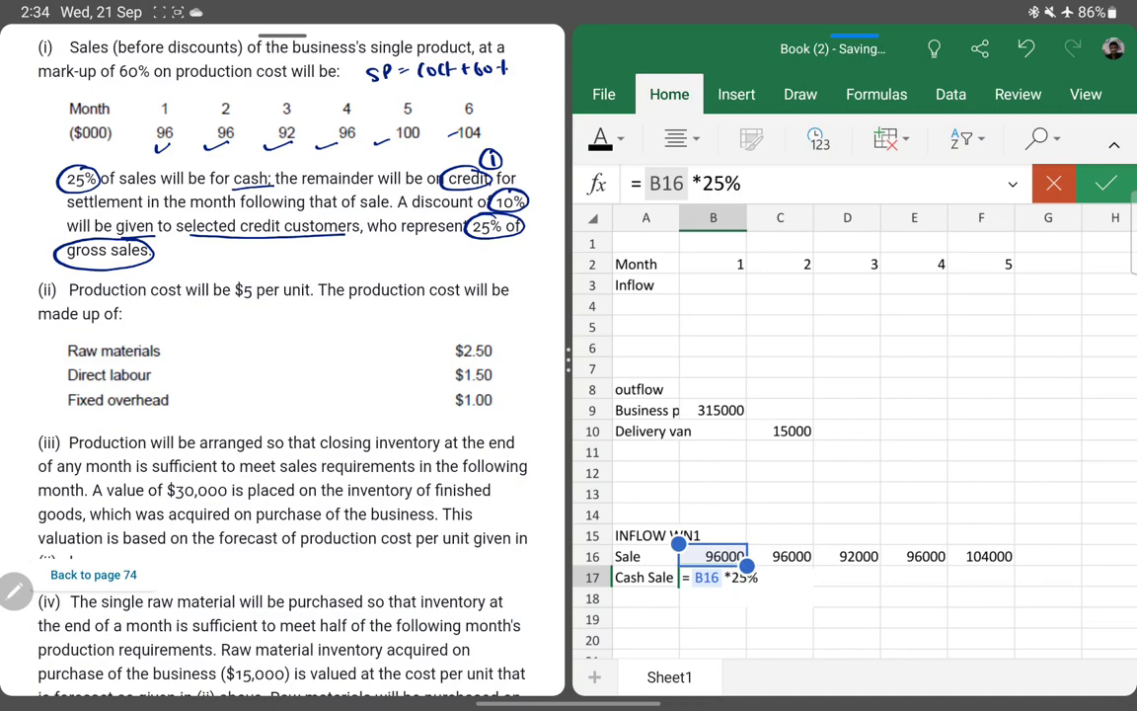
pyautogui.press('Return')
# - Copy the cash sale formula to C17:F17 and ink 'inflow' beside the row
pyautogui.press('Up')
pyautogui.hotkey('ctrl', 'c')
pyautogui.moveTo(780, 576); pyautogui.dragTo(981, 576)
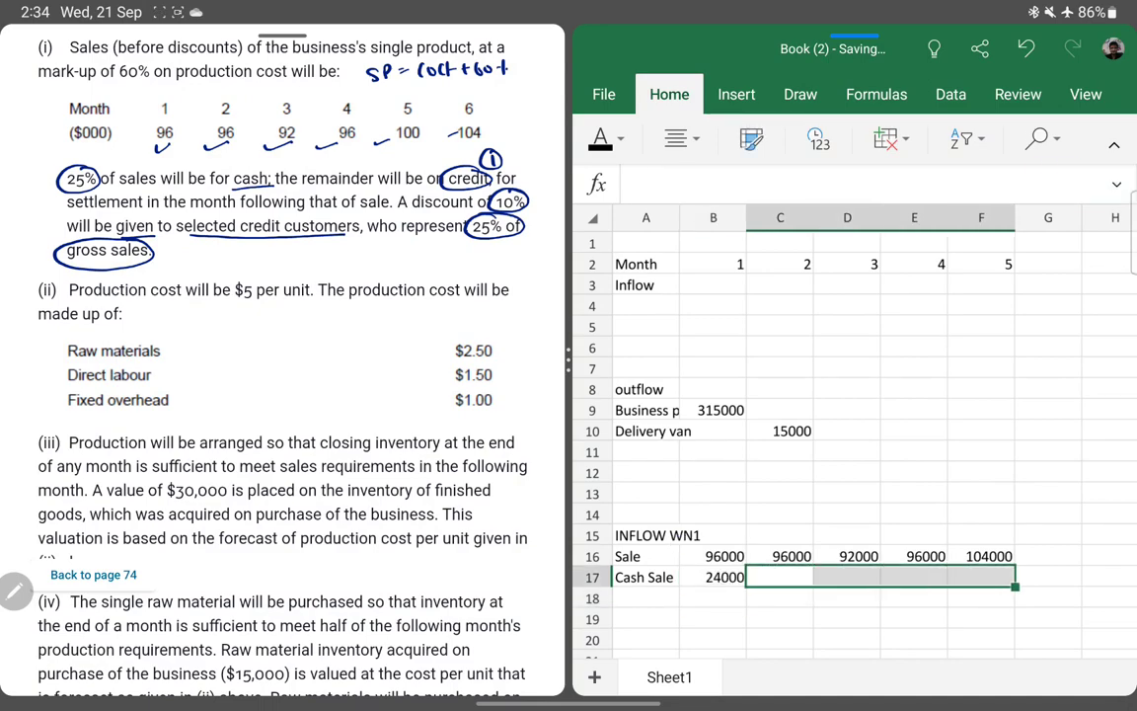
pyautogui.hotkey('ctrl', 'v')
pyautogui.click(780, 577)
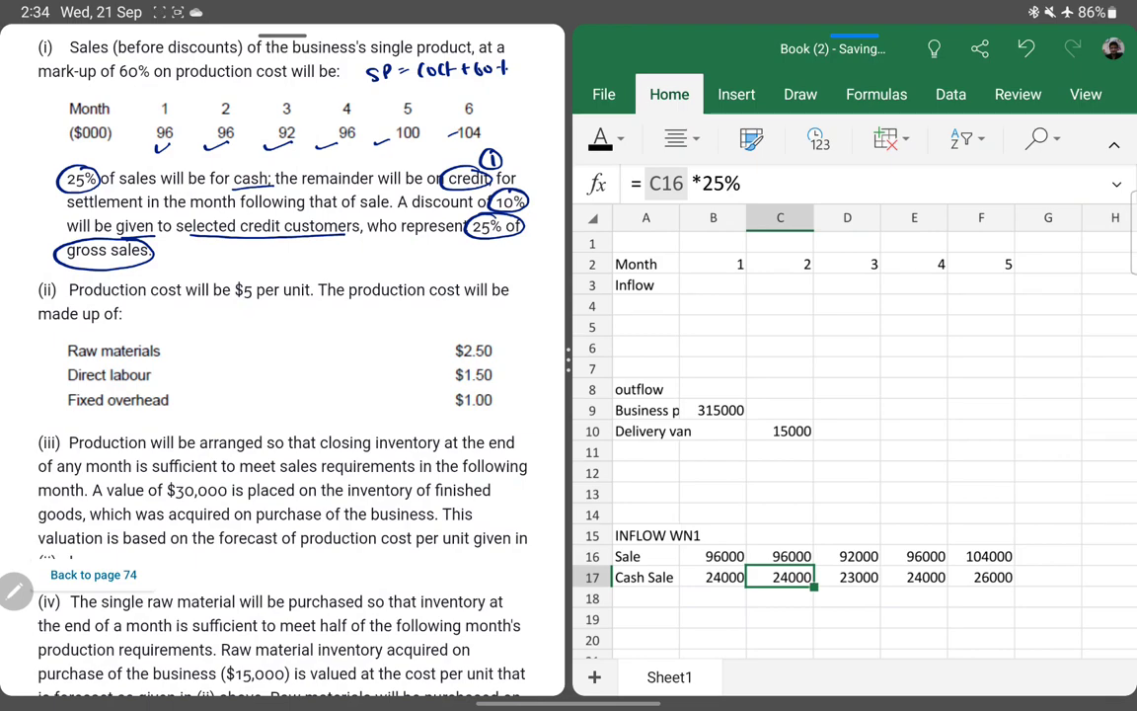
pyautogui.moveTo(1029, 572)
pyautogui.mouseDown()
pyautogui.moveTo(1059, 589)
pyautogui.moveTo(1086, 566)
pyautogui.mouseUp()
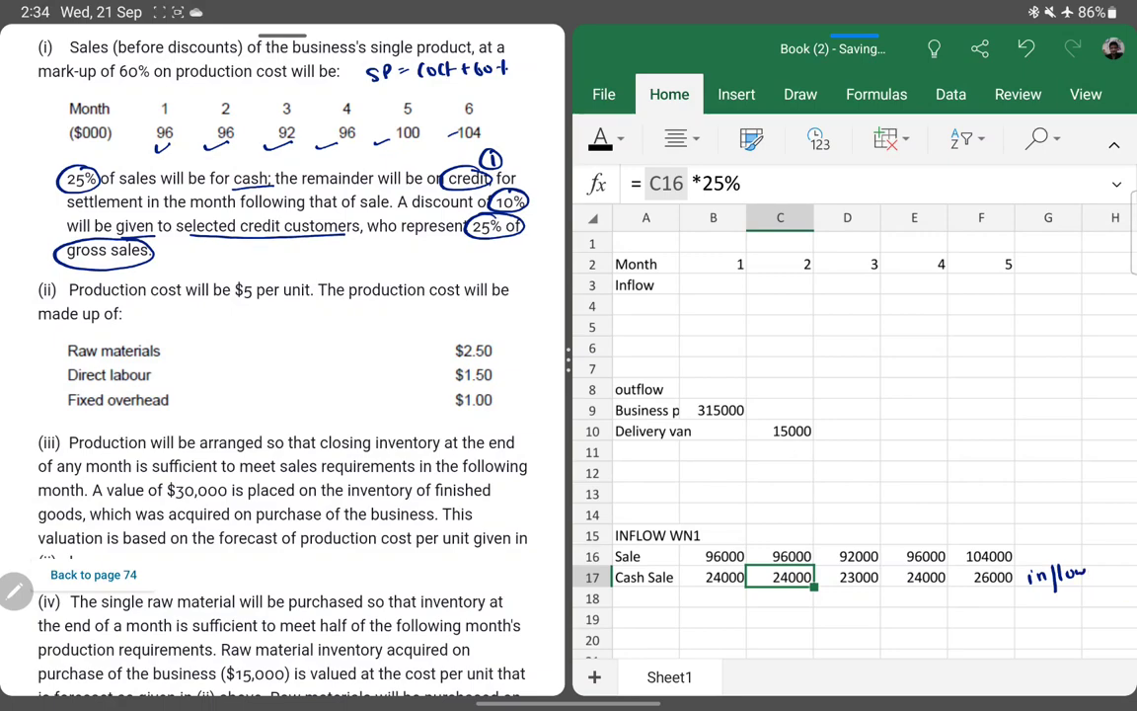
pyautogui.click(646, 598)
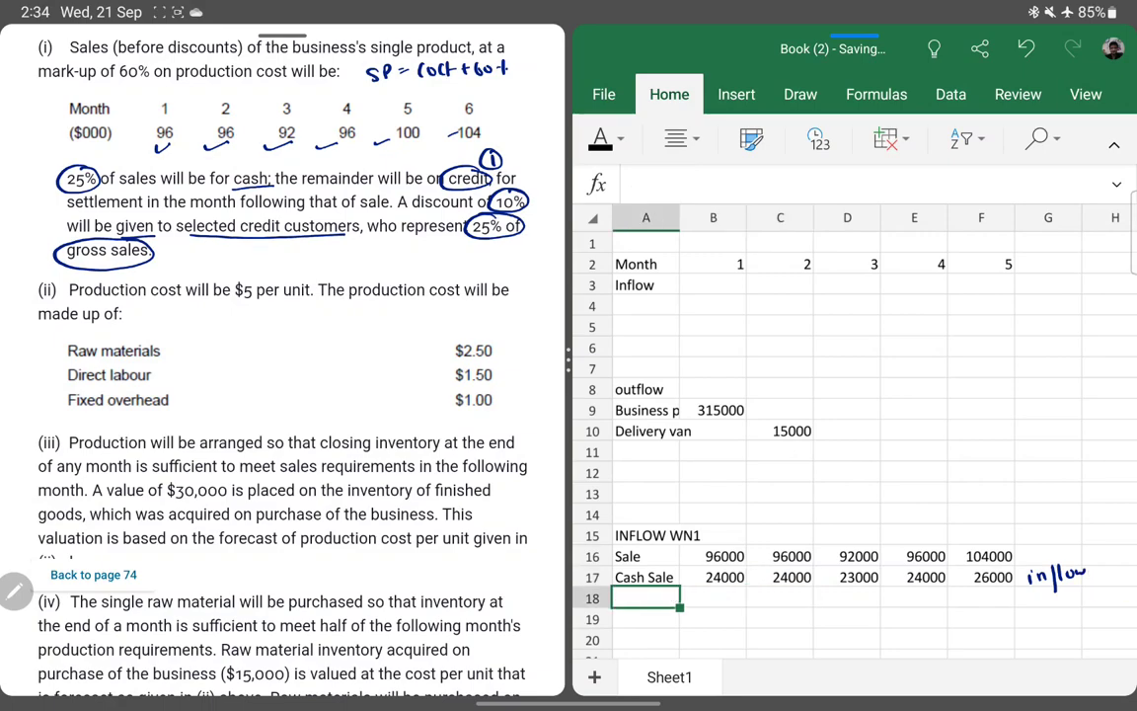
# - Label A18 'Credit Sale' and enter the 75% credit sale formula in B18
pyautogui.write('Credit Sale')
pyautogui.press('Return')
pyautogui.click(646, 598)
pyautogui.click(712, 598)
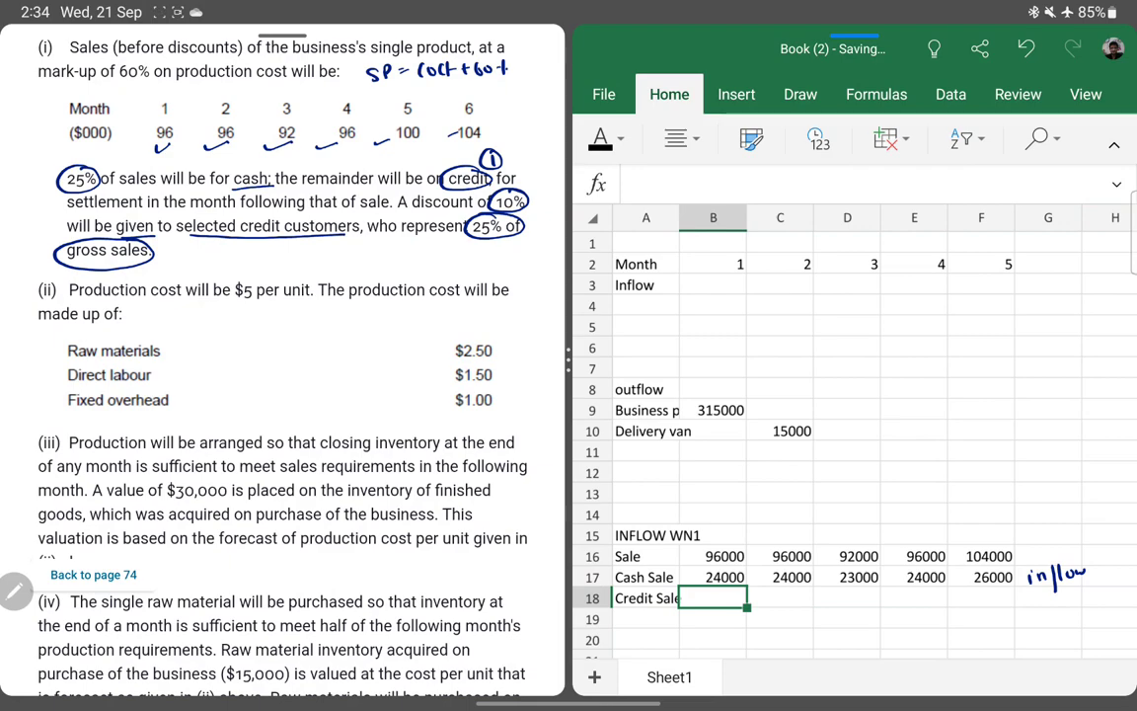
pyautogui.write('=')
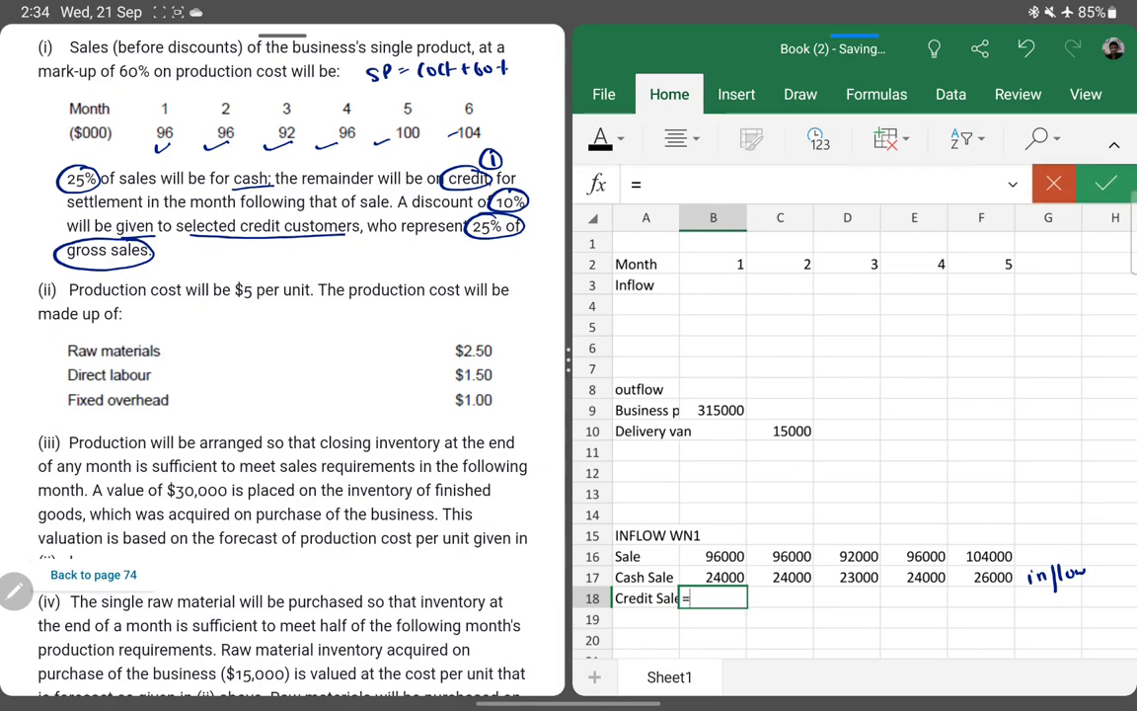
pyautogui.press('Up')
pyautogui.press('Up')
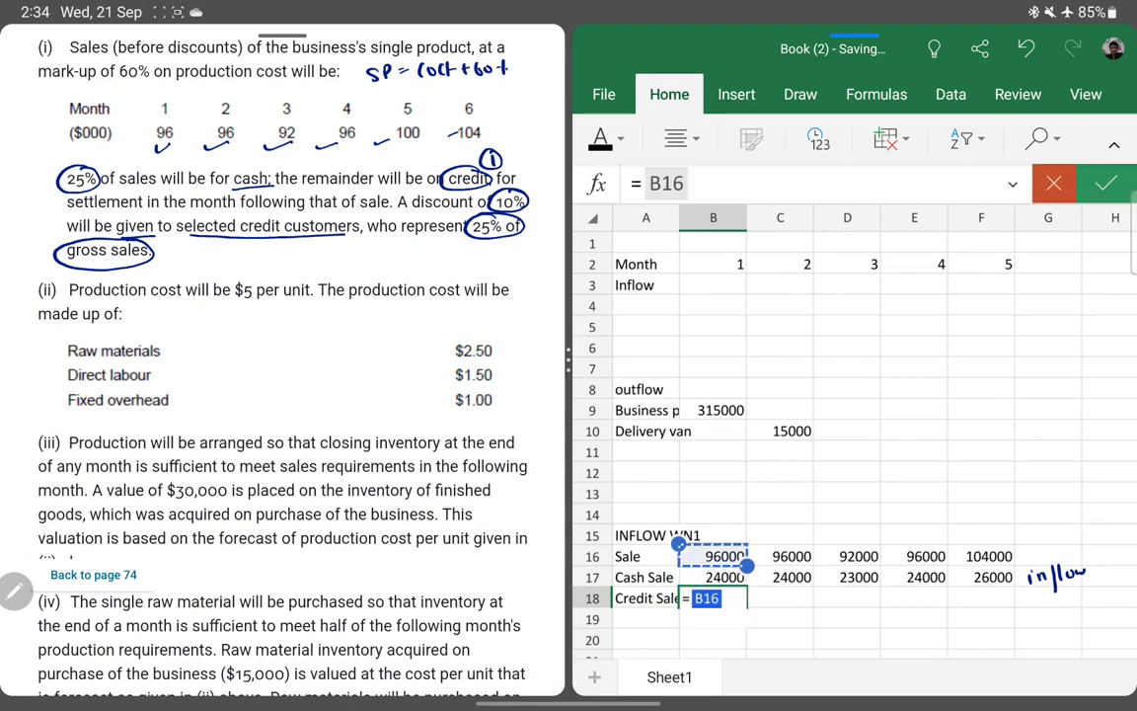
pyautogui.write('*5%')
pyautogui.press('Return')
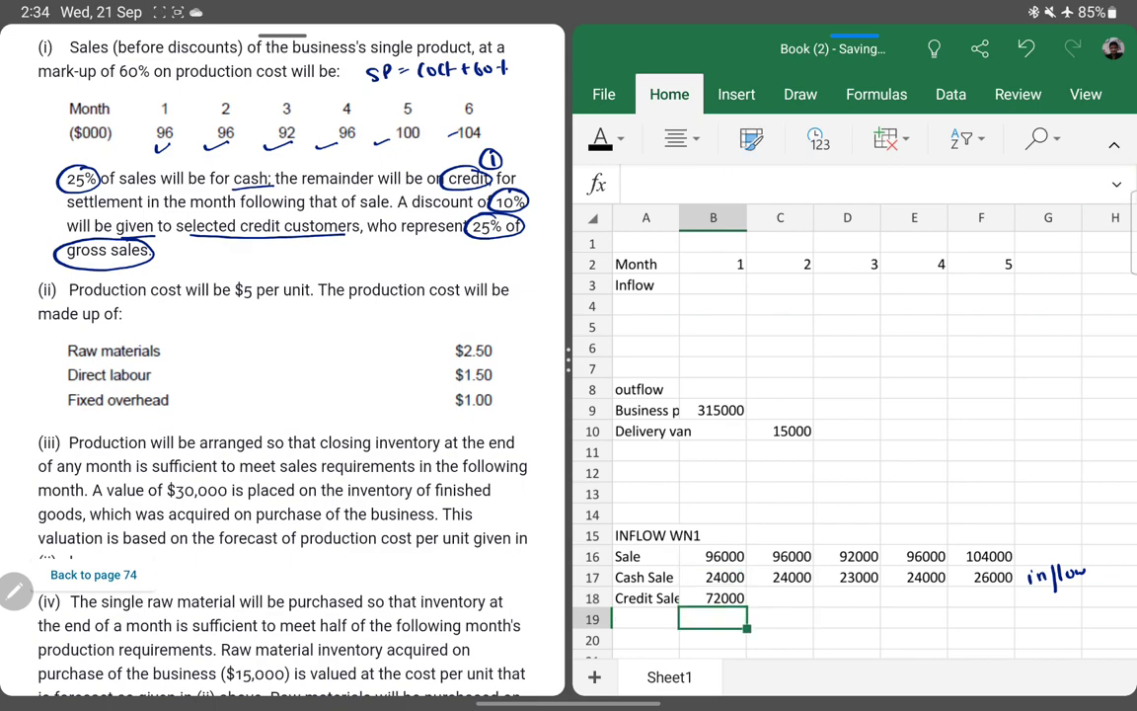
# - Fill the credit sale formula through F18 (72000, 72000, 69000, 72000, 78000), inking an arrow forward from 72000
pyautogui.click(713, 598)
pyautogui.moveTo(748, 608); pyautogui.dragTo(1082, 607)
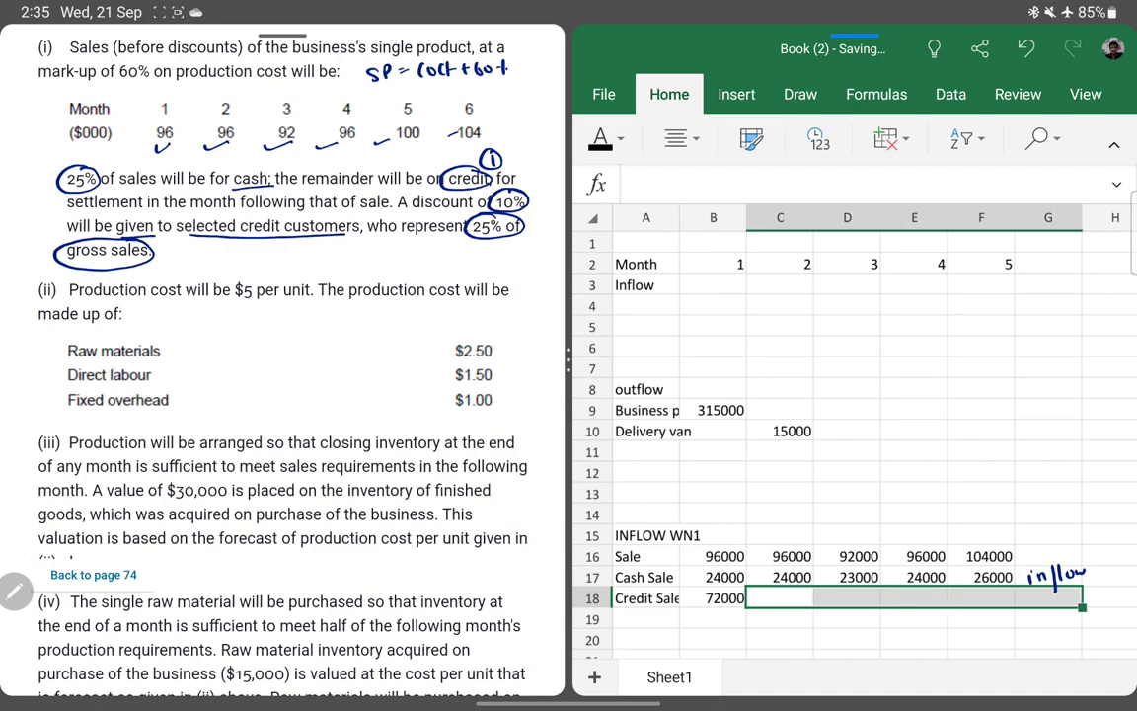
pyautogui.moveTo(1082, 607); pyautogui.dragTo(1014, 607)
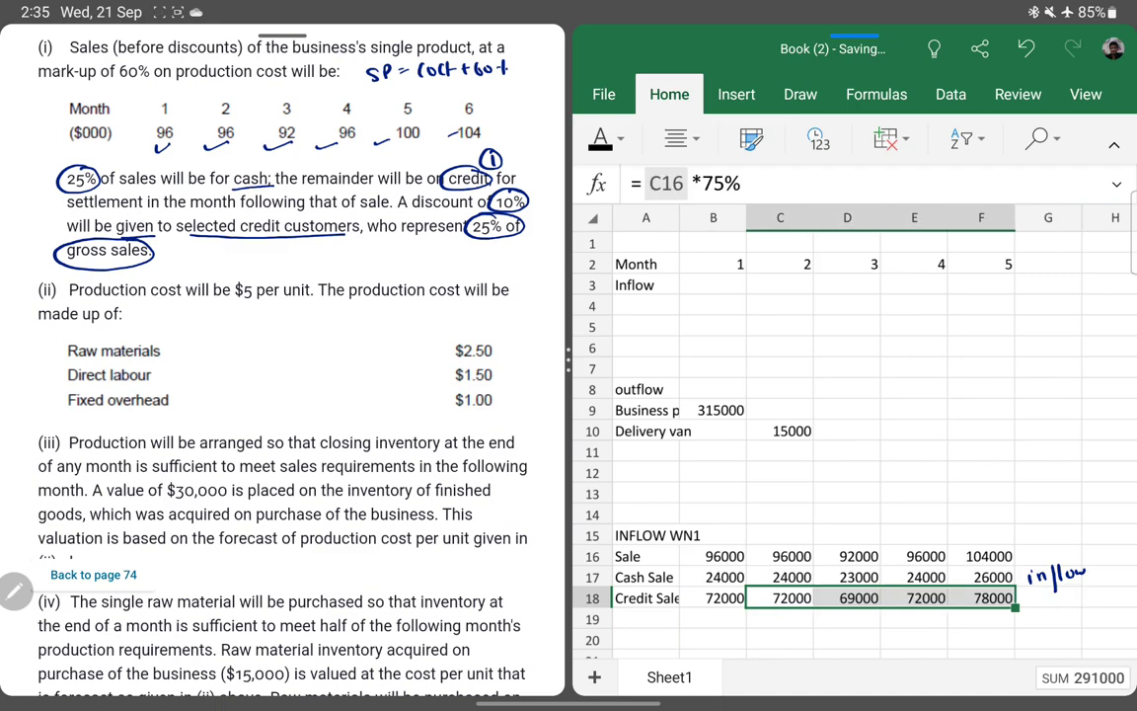
pyautogui.click(645, 619)
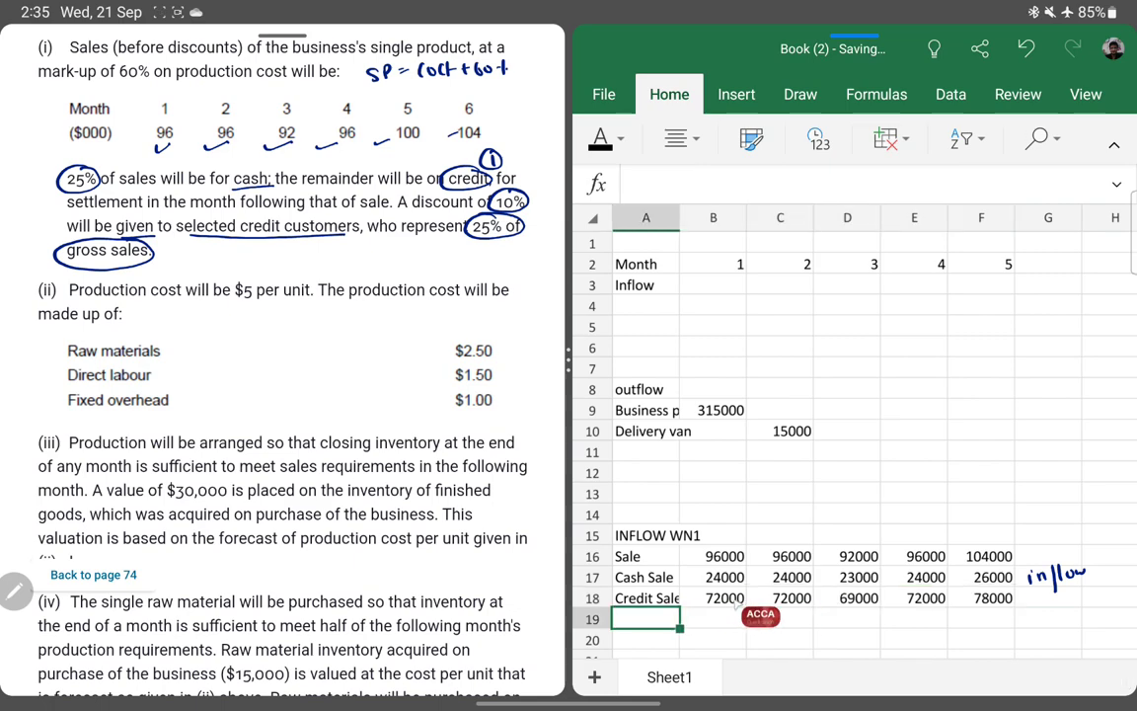
pyautogui.moveTo(740, 599); pyautogui.dragTo(762, 605)
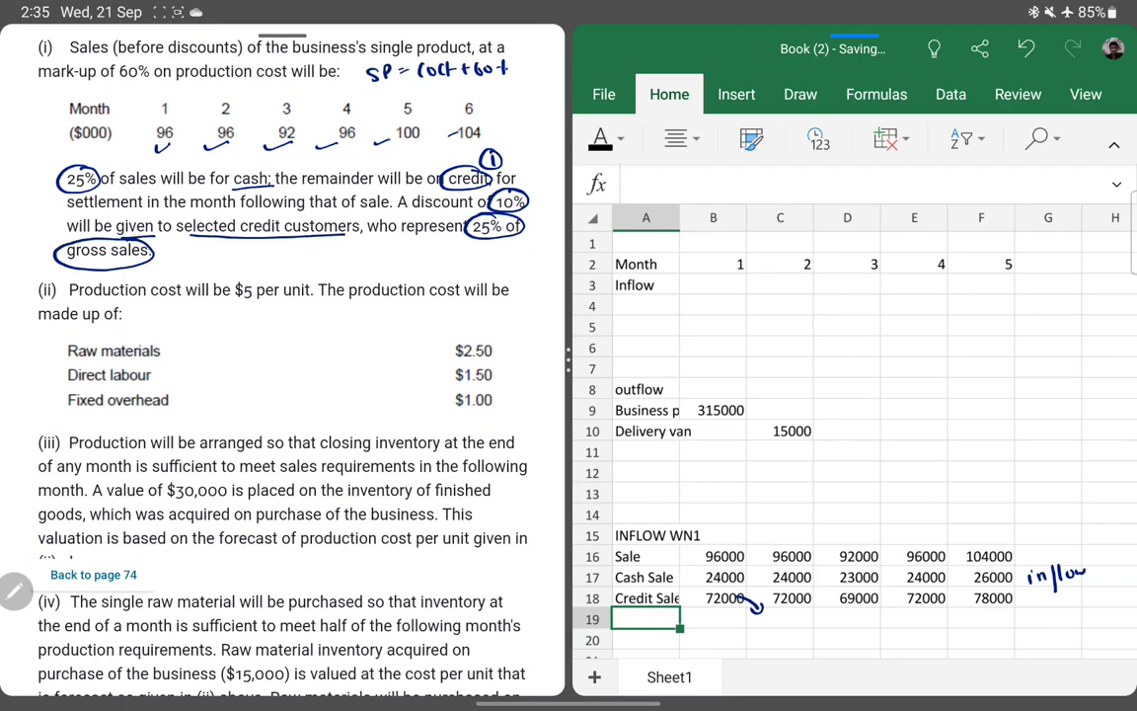
pyautogui.click(780, 619)
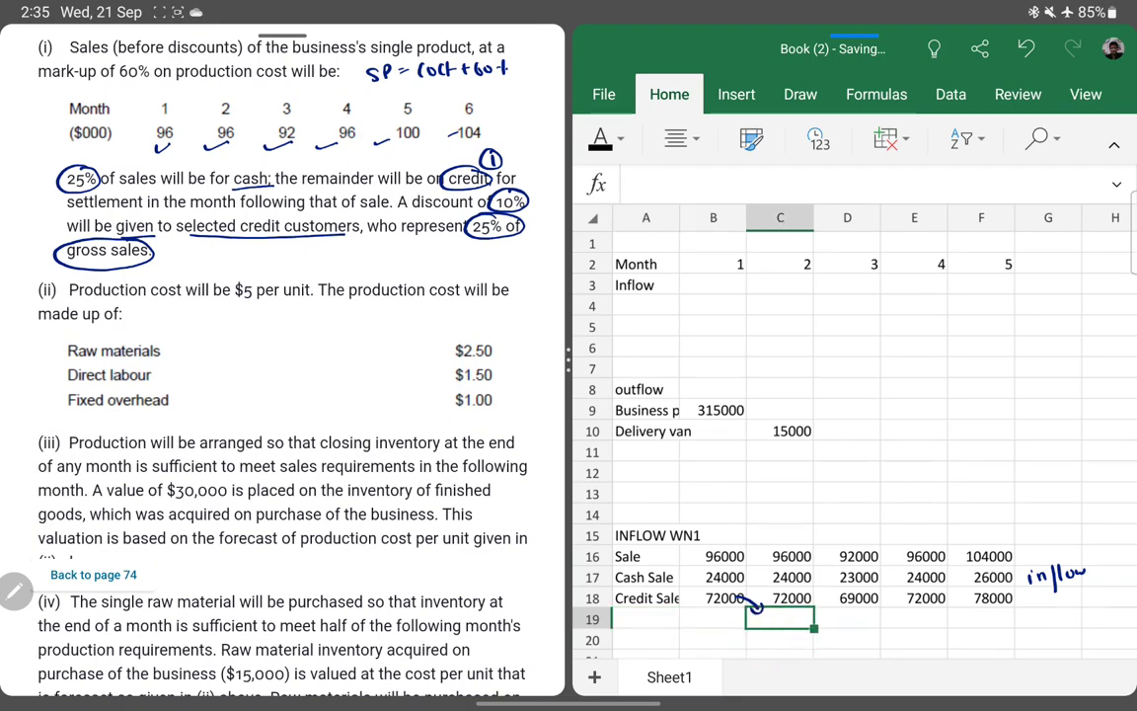
# - Enter =B18 in C19 and fill it across D19:G19 as the one-month-lagged credit inflow
pyautogui.write('=')
pyautogui.press('Left')
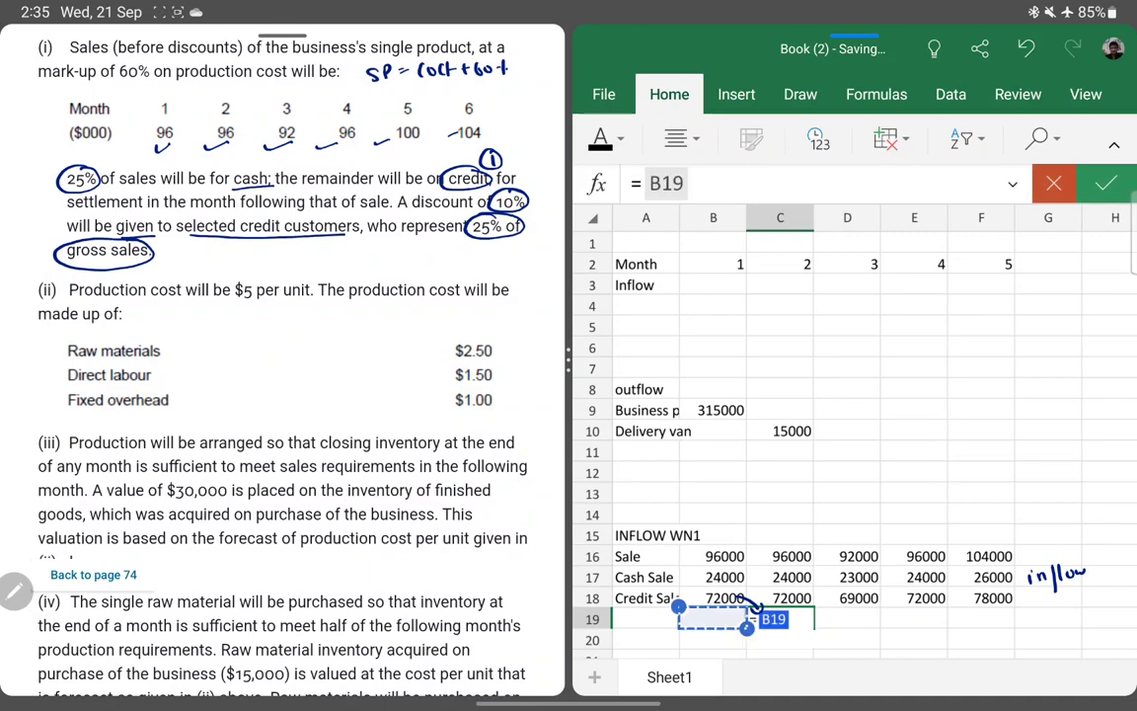
pyautogui.press('Up')
pyautogui.press('Return')
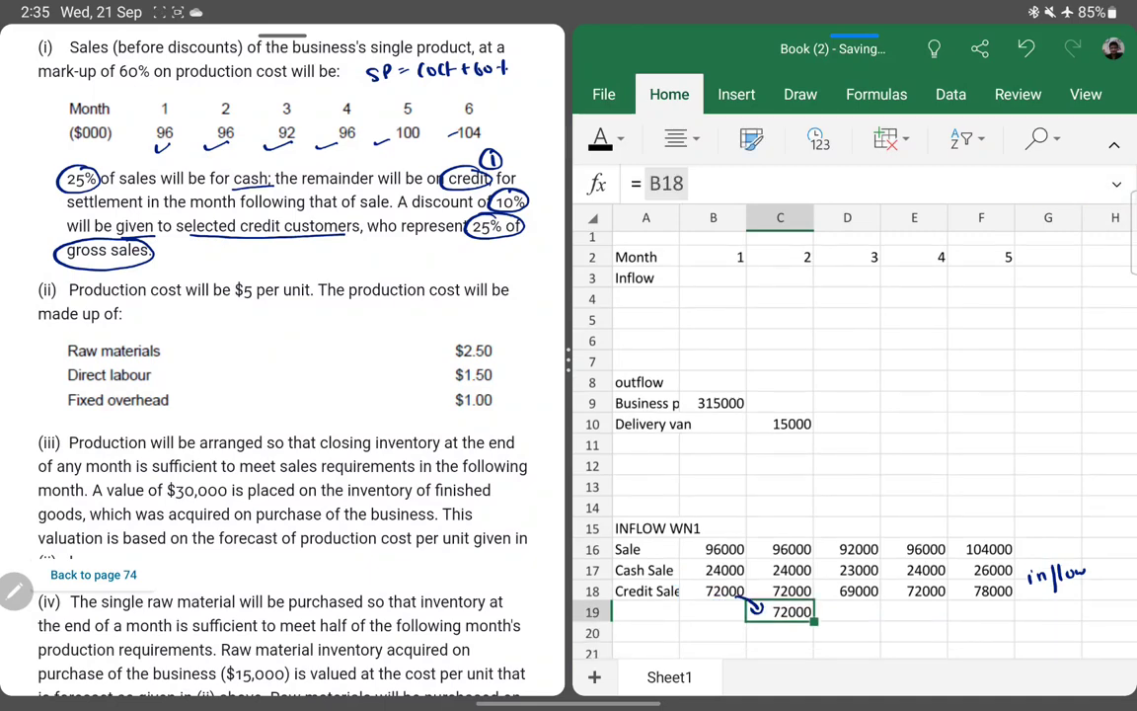
pyautogui.moveTo(847, 610); pyautogui.dragTo(1048, 611)
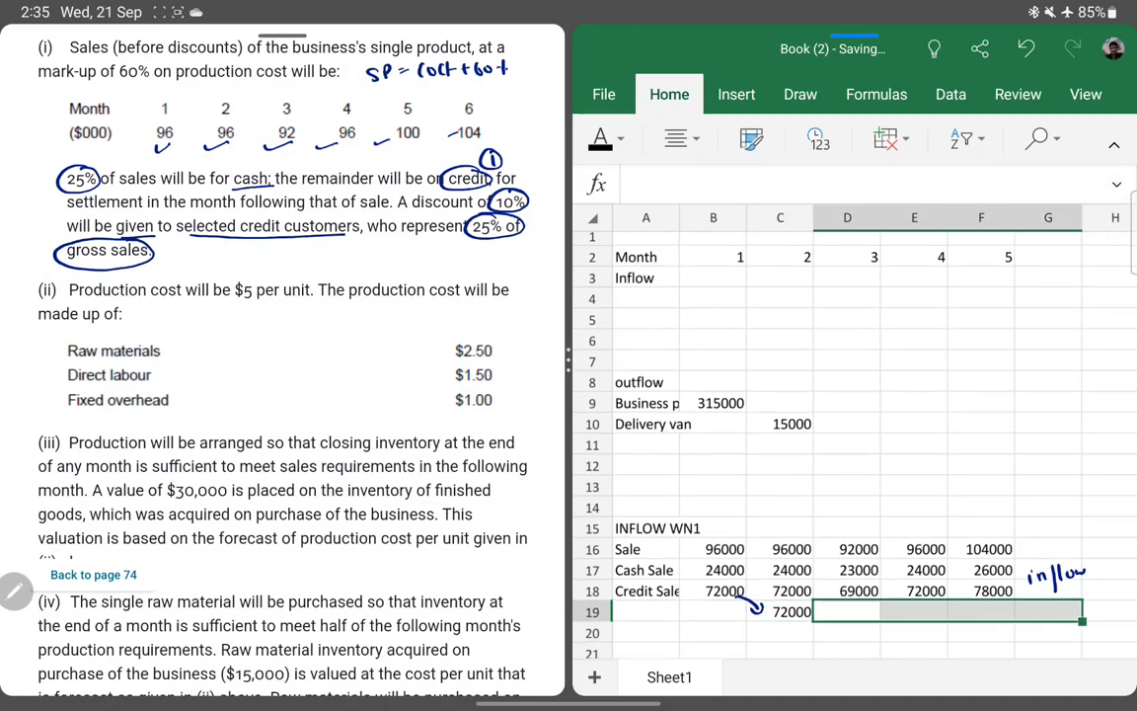
pyautogui.hotkey('ctrl', 'v')
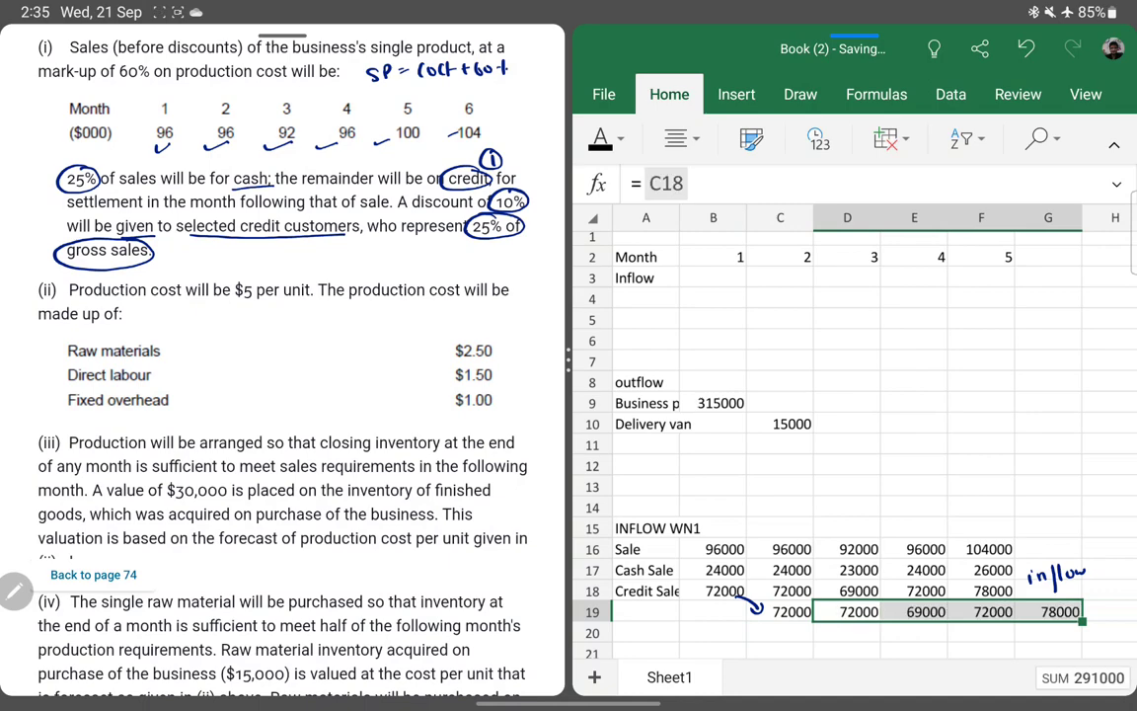
pyautogui.click(780, 611)
# - Relabel A17 'Cash Sale Inflow', label A19 'Credit Sale inflow', and erase the 'inflow' ink note
pyautogui.click(646, 611)
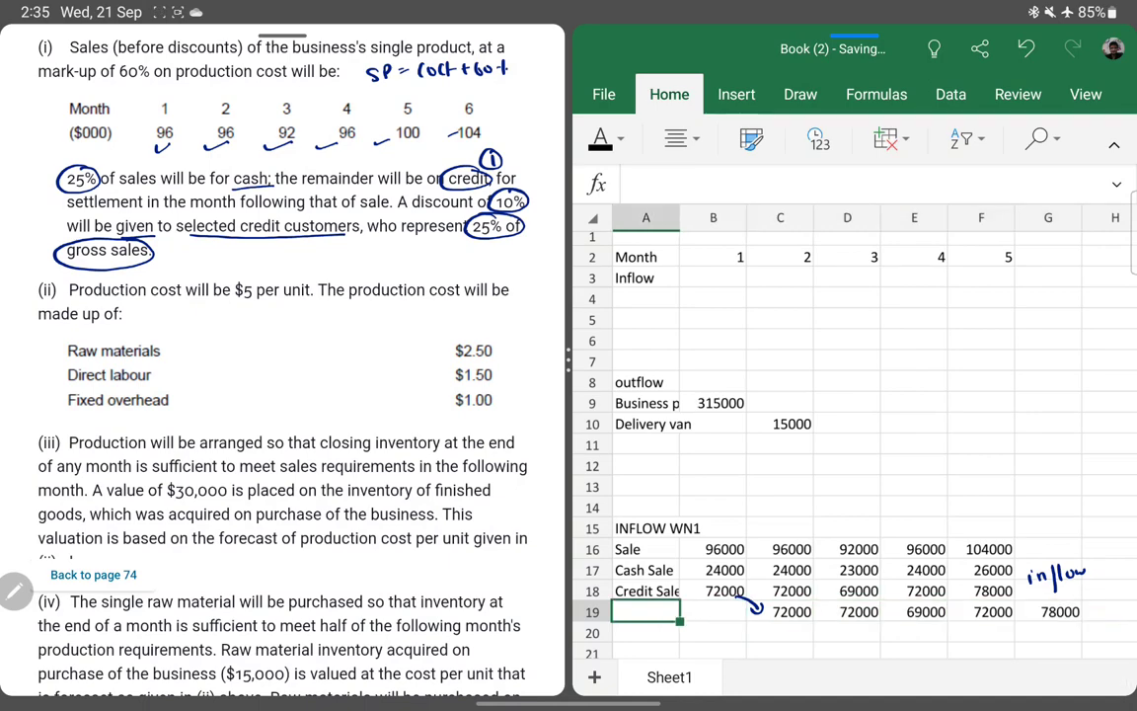
pyautogui.click(646, 590)
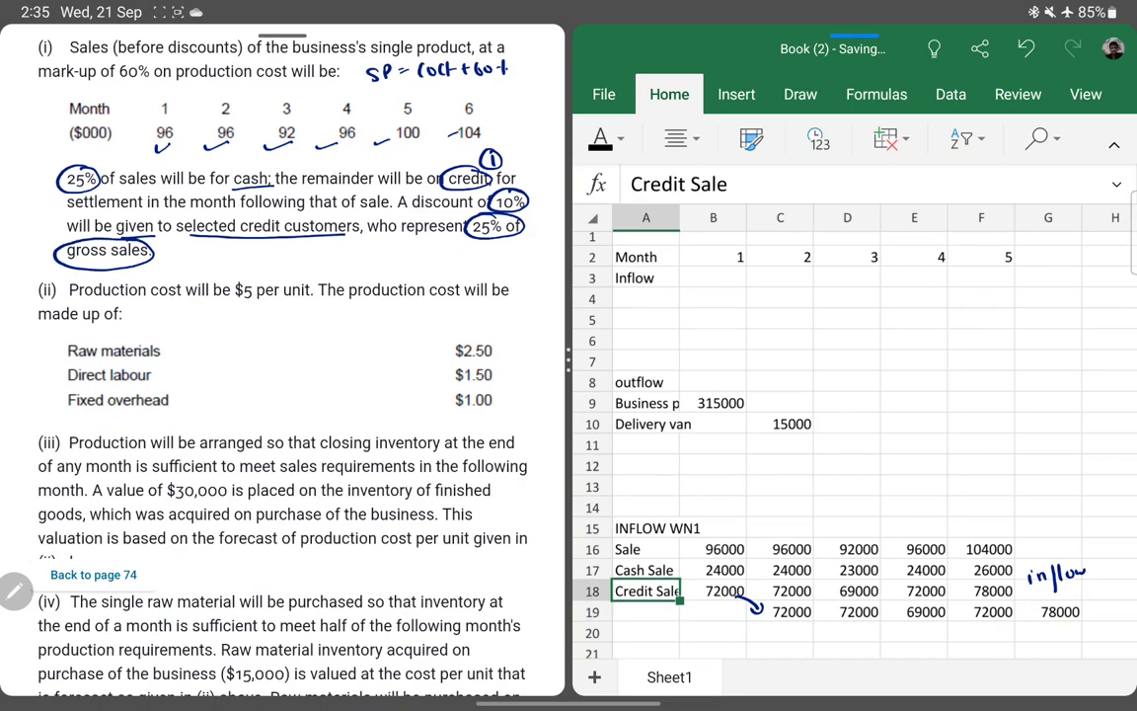
pyautogui.click(646, 570)
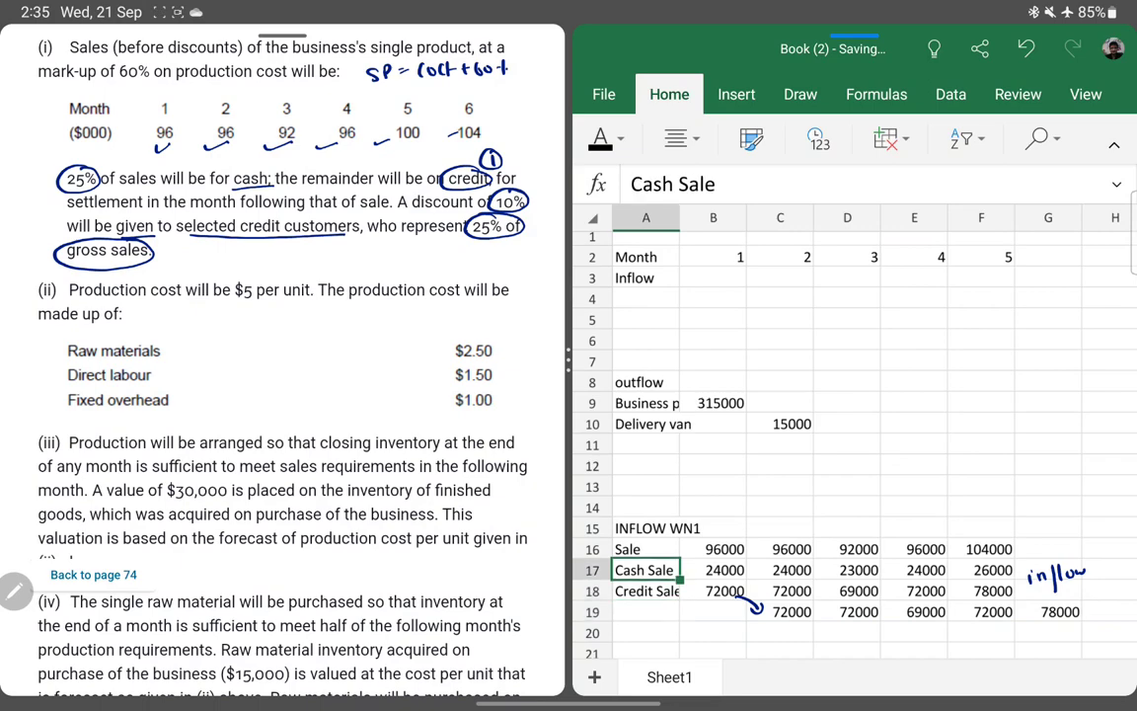
pyautogui.write('Cash')
pyautogui.press('BackSpace')
pyautogui.write('ale Inflow')
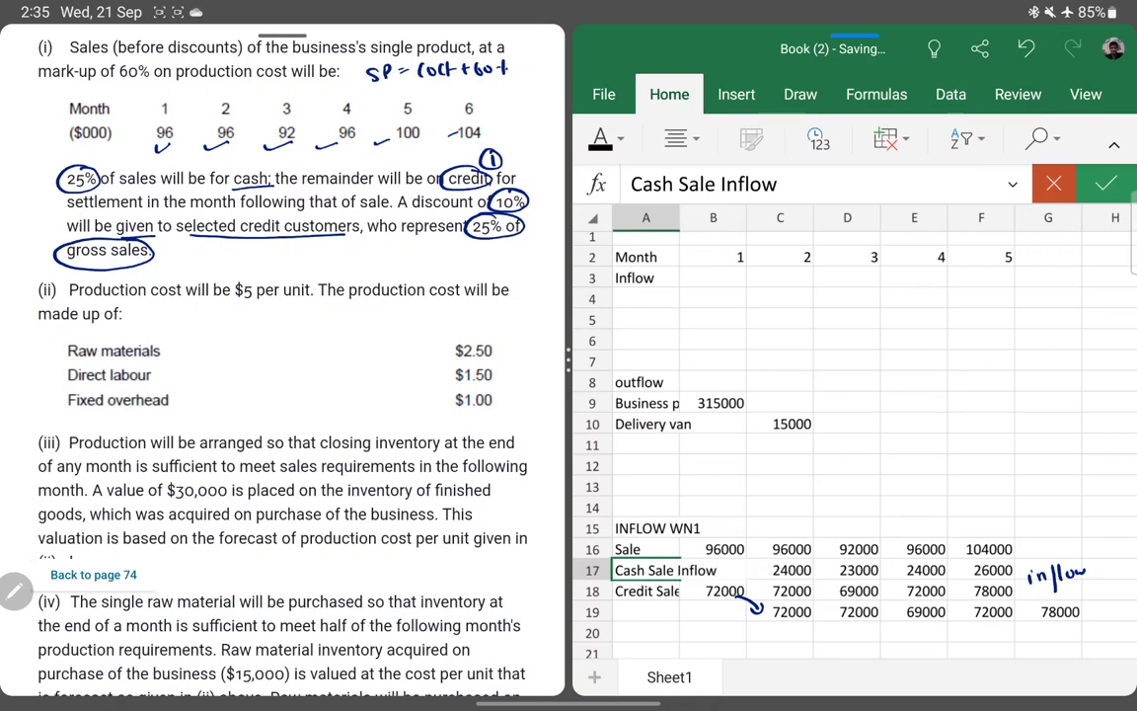
pyautogui.press('Return')
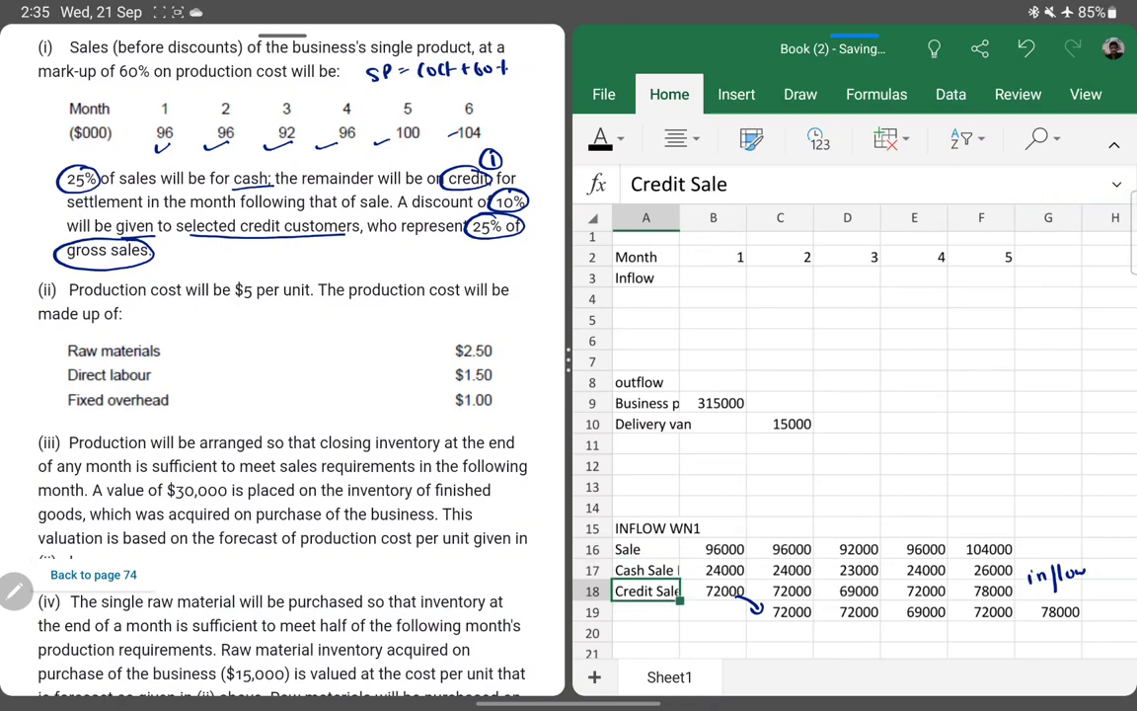
pyautogui.click(645, 612)
pyautogui.write('Credit Sale inf')
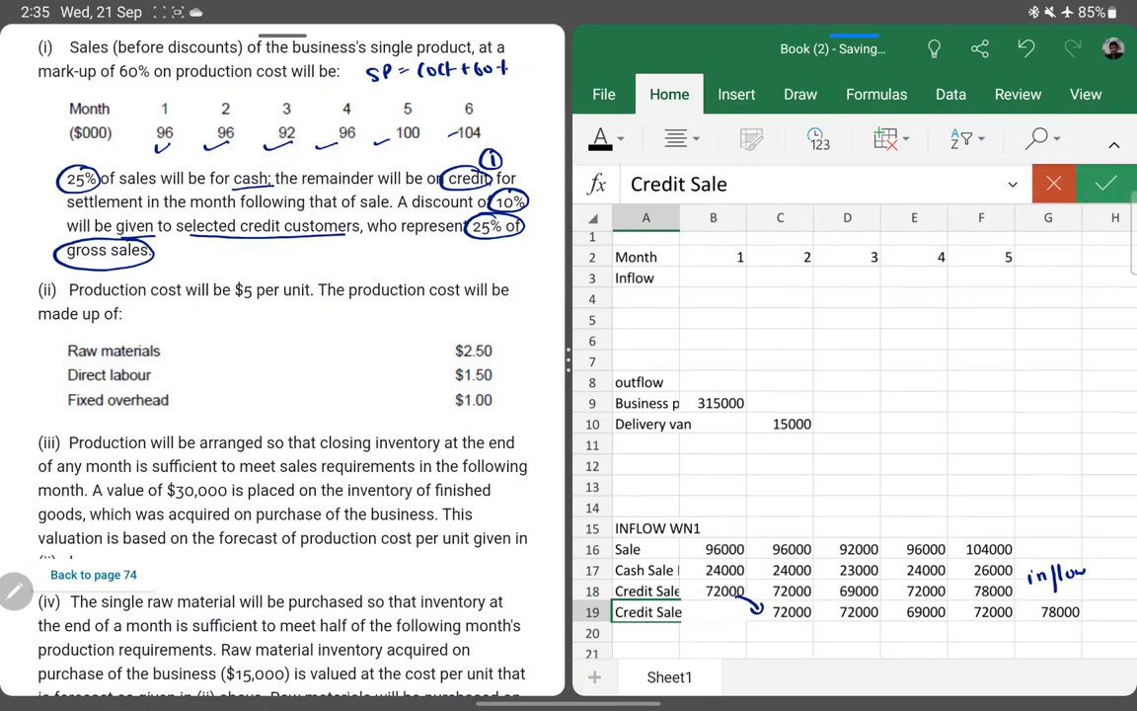
pyautogui.write('low')
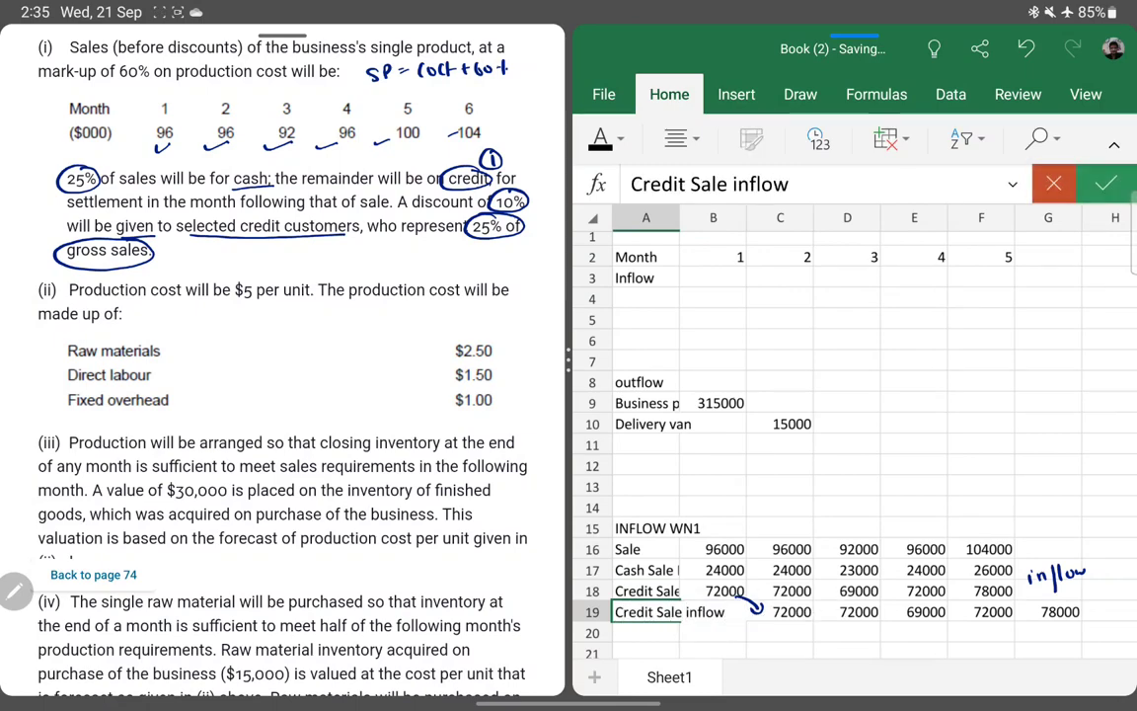
pyautogui.press('Return')
pyautogui.moveTo(1032, 577)
pyautogui.mouseDown()
pyautogui.moveTo(1081, 565)
pyautogui.moveTo(1024, 576)
pyautogui.mouseUp()
pyautogui.moveTo(1083, 607)
pyautogui.mouseDown()
pyautogui.moveTo(1096, 607)
pyautogui.moveTo(1090, 619)
pyautogui.mouseUp()
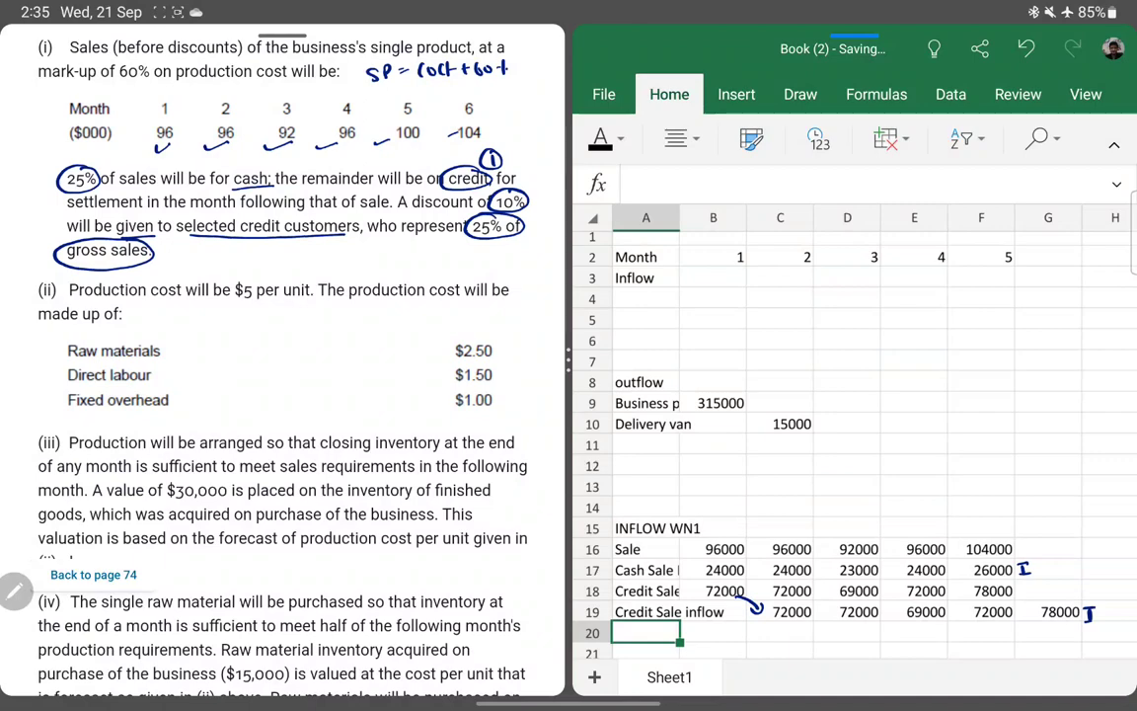
# - Type 'Discount' in A20 and mark up 'selected credit customers' in the question with ink
pyautogui.write('Di')
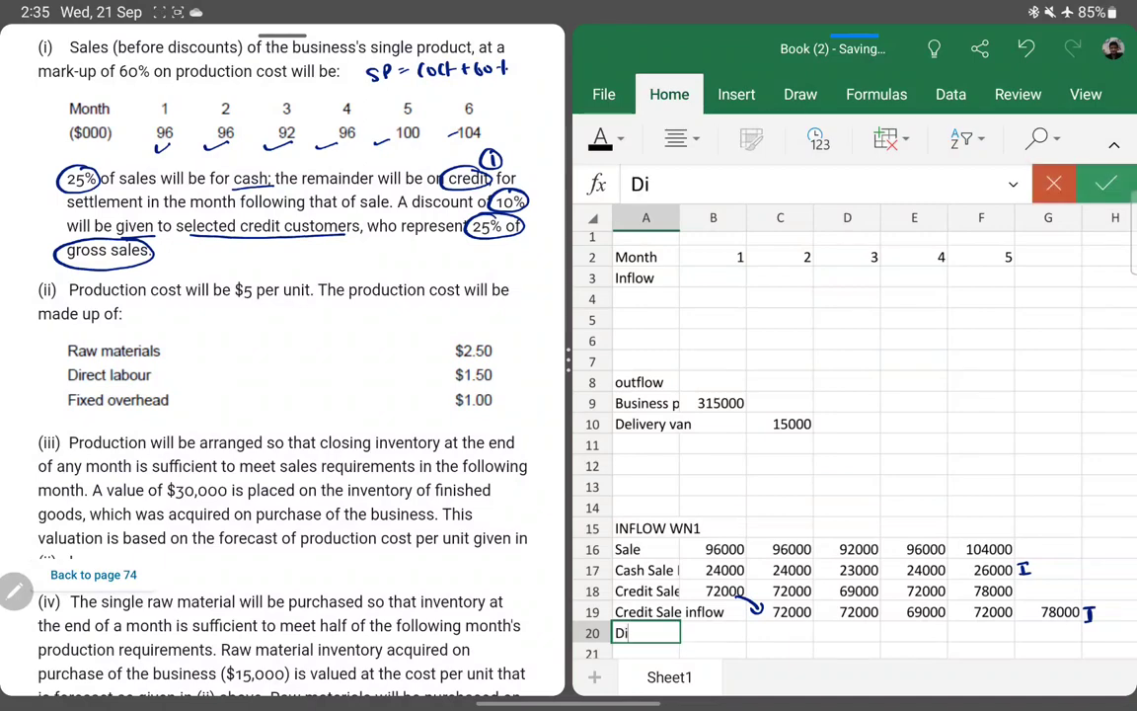
pyautogui.write('scount')
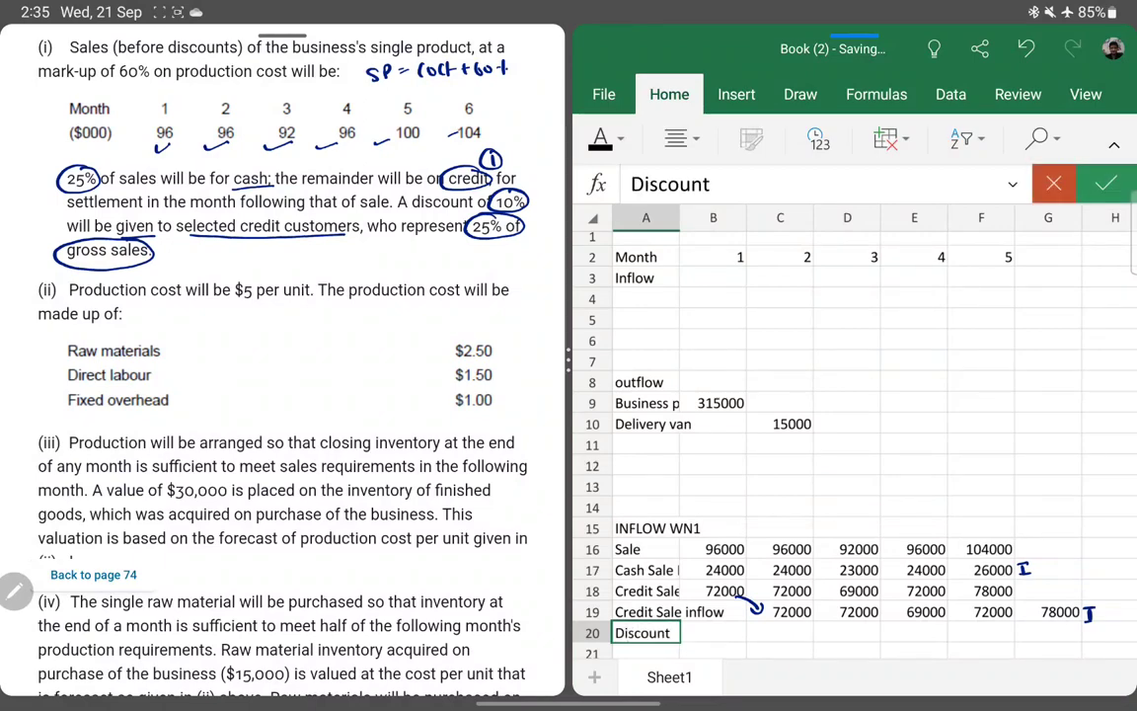
pyautogui.press('Return')
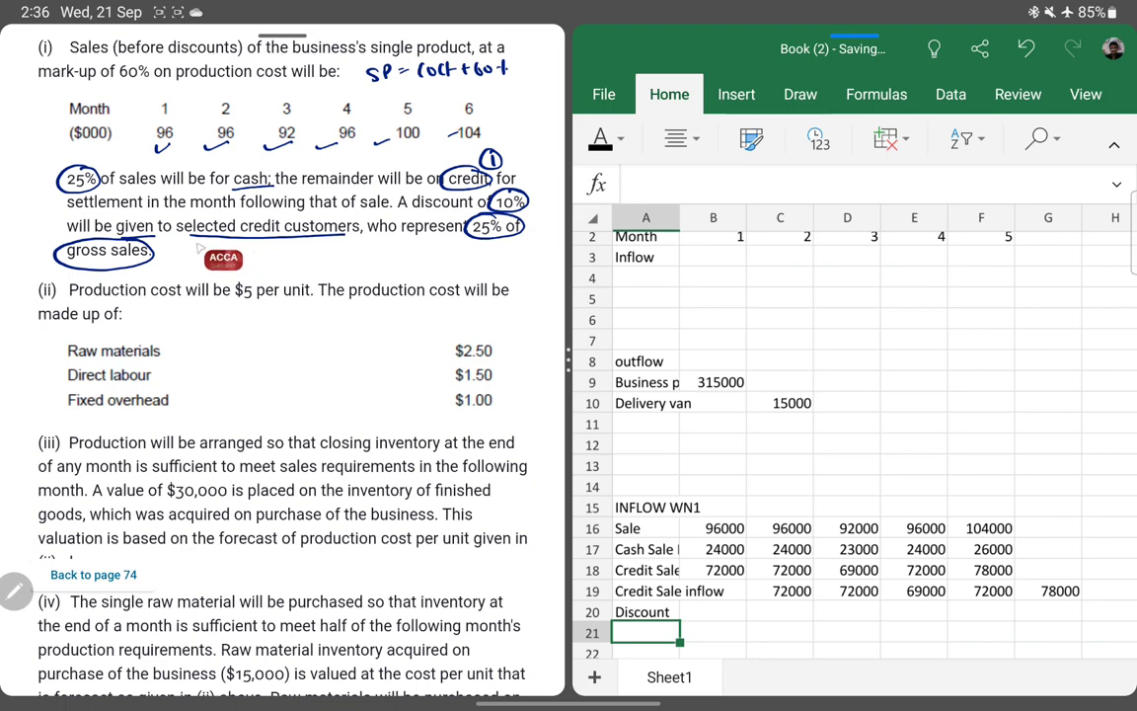
pyautogui.moveTo(193, 239); pyautogui.dragTo(347, 241)
pyautogui.moveTo(193, 235); pyautogui.dragTo(287, 233)
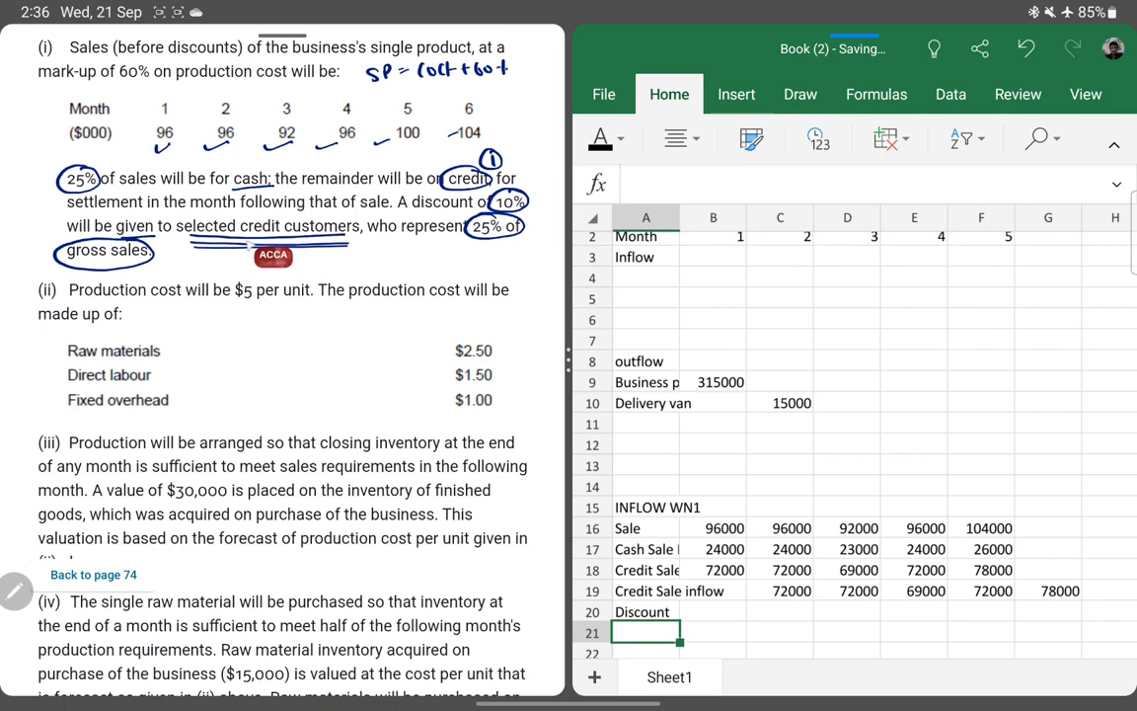
pyautogui.moveTo(205, 229)
pyautogui.mouseDown()
pyautogui.moveTo(202, 244)
pyautogui.moveTo(222, 244)
pyautogui.mouseUp()
pyautogui.moveTo(245, 229); pyautogui.dragTo(241, 245)
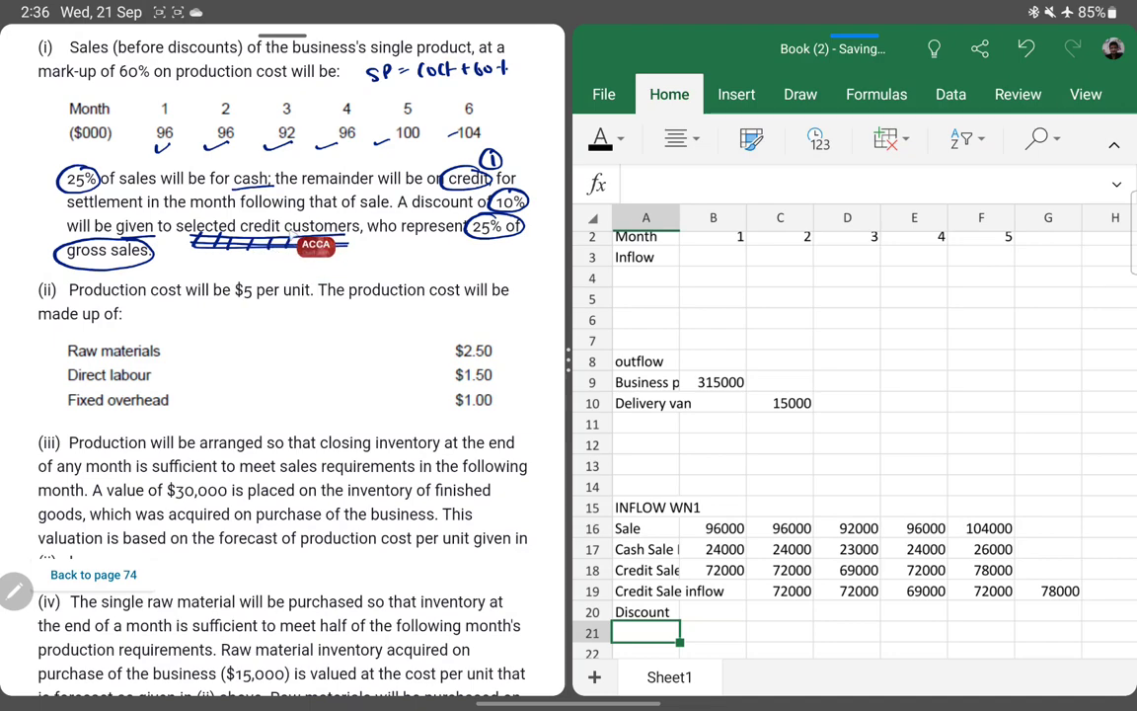
pyautogui.moveTo(326, 240)
pyautogui.mouseDown()
pyautogui.moveTo(236, 246)
pyautogui.moveTo(360, 238)
pyautogui.mouseUp()
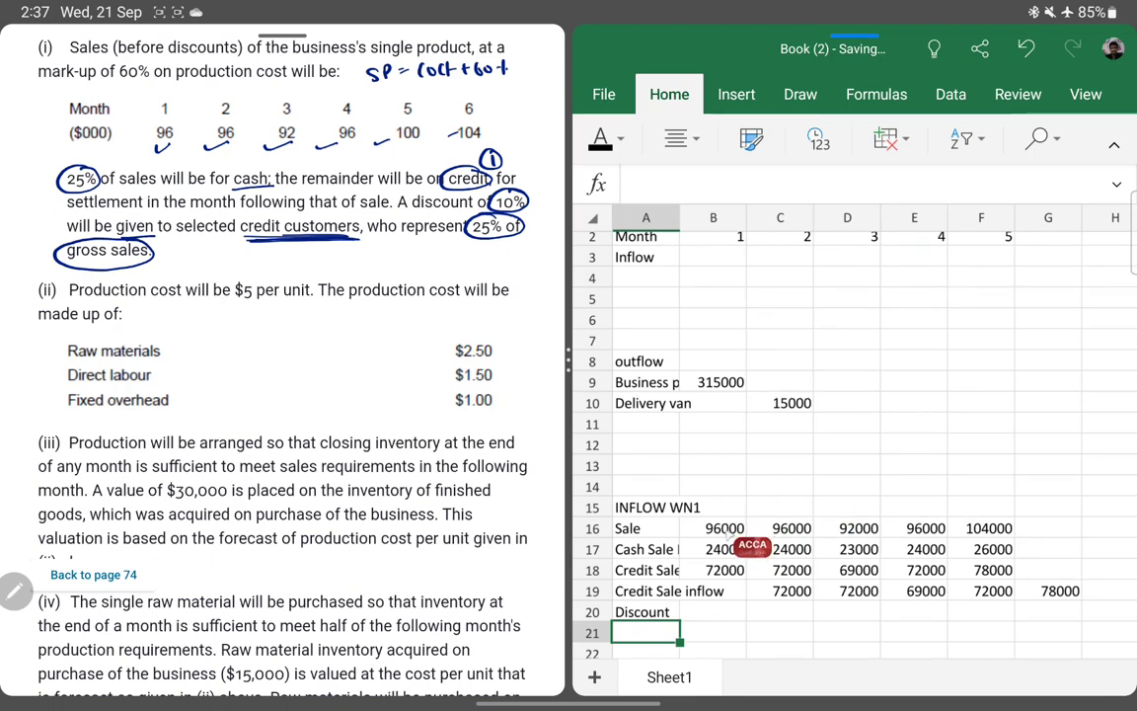
# - Handwrite '25% credit = 10%' with an arrow from the month 1 sale, then start erasing it
pyautogui.moveTo(724, 528)
pyautogui.mouseDown()
pyautogui.moveTo(793, 485)
pyautogui.moveTo(799, 496)
pyautogui.mouseUp()
pyautogui.moveTo(808, 483)
pyautogui.mouseDown()
pyautogui.moveTo(802, 496)
pyautogui.moveTo(851, 485)
pyautogui.mouseUp()
pyautogui.moveTo(859, 484)
pyautogui.mouseDown()
pyautogui.moveTo(883, 466)
pyautogui.moveTo(906, 471)
pyautogui.mouseUp()
pyautogui.moveTo(920, 452); pyautogui.dragTo(948, 458)
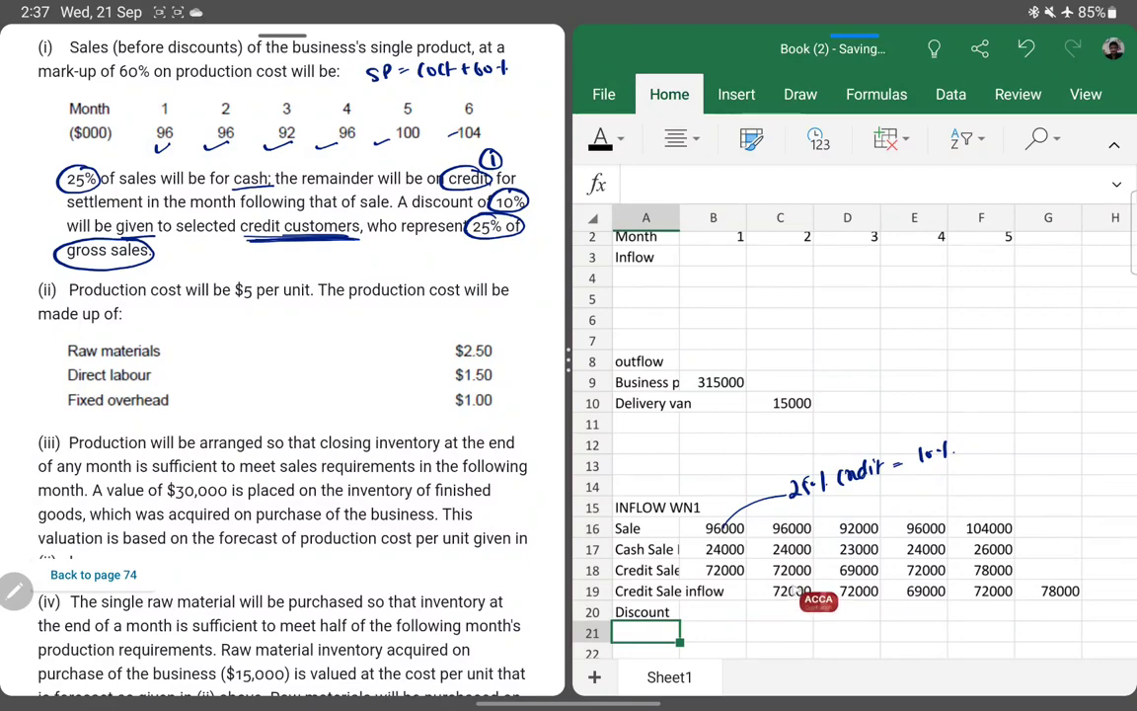
pyautogui.click(777, 500)
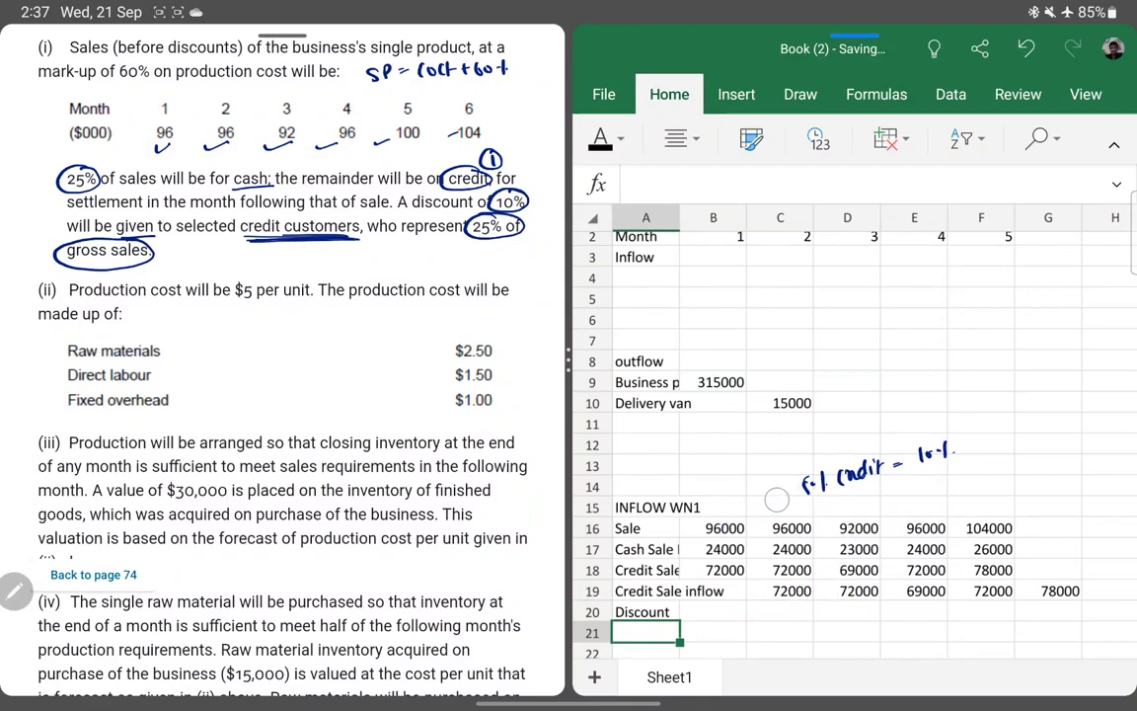
# - Erase the rest of the credit note and begin a formula in C20
pyautogui.moveTo(777, 500); pyautogui.dragTo(943, 454)
pyautogui.click(780, 612)
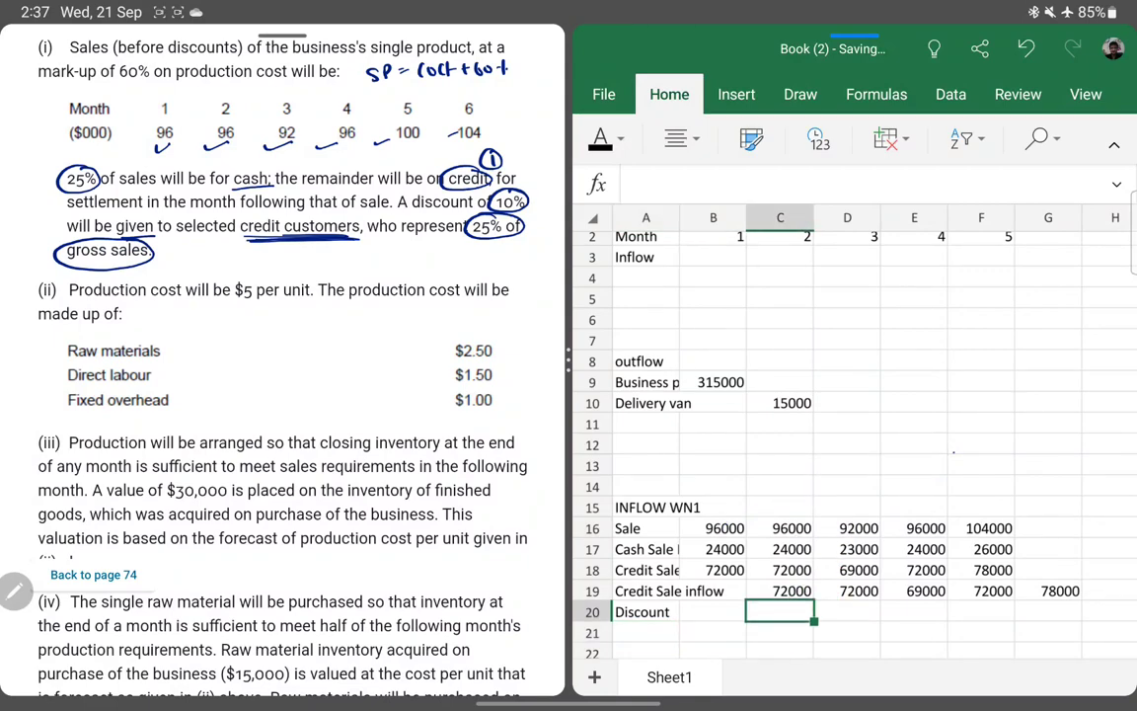
pyautogui.write('=')
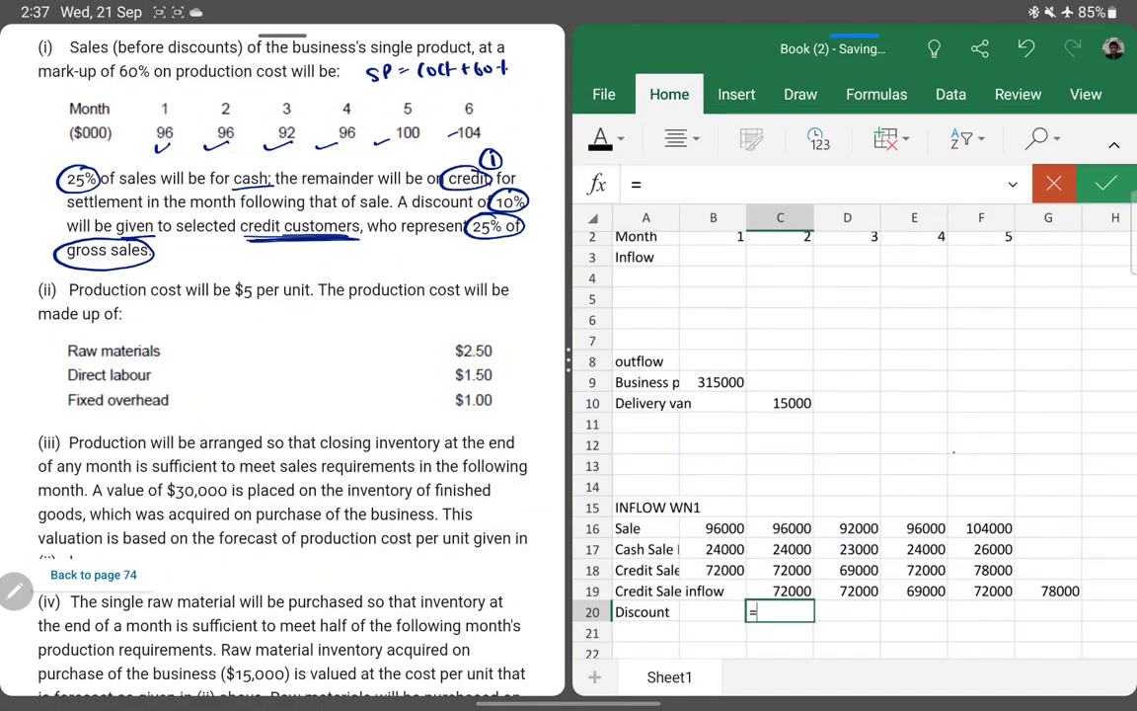
# - Enter the discount formula =-(B16*25%*10%) in C20
pyautogui.moveTo(779, 570); pyautogui.dragTo(713, 528)
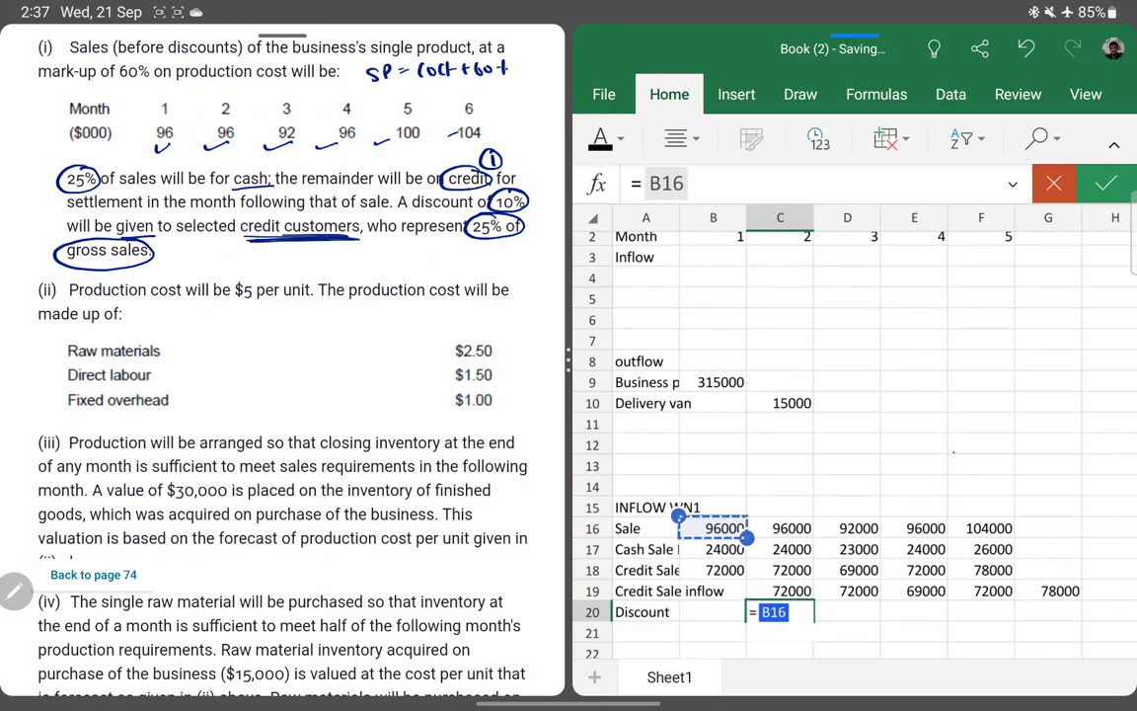
pyautogui.write('*')
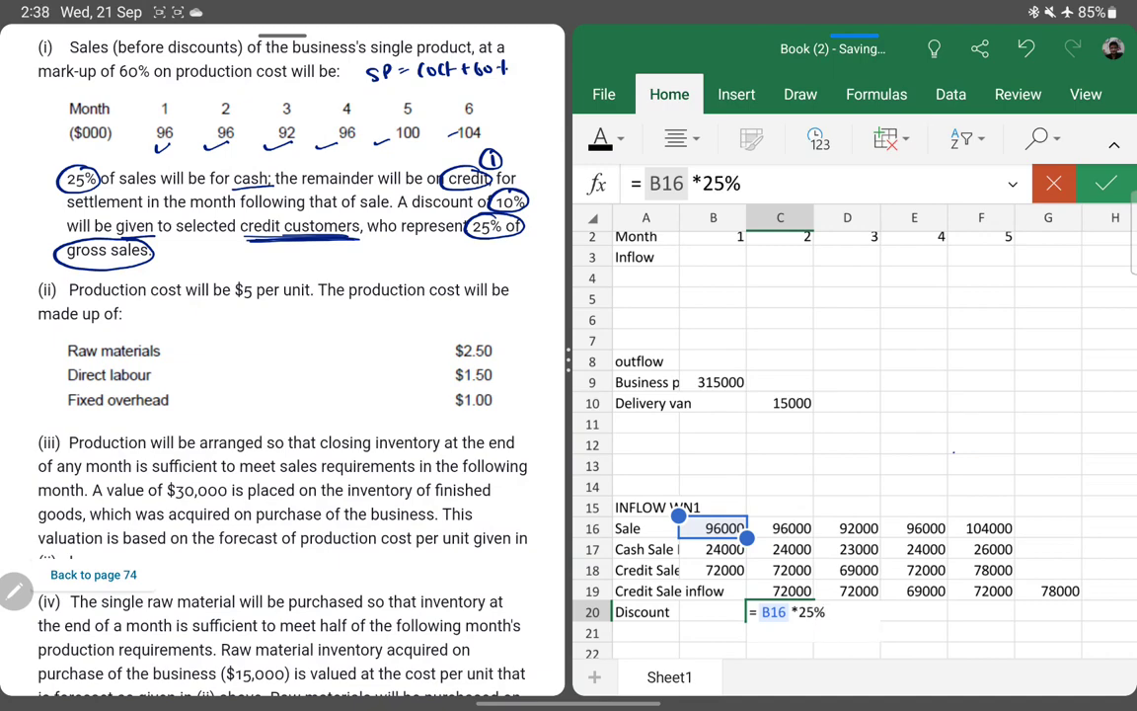
pyautogui.write('10')
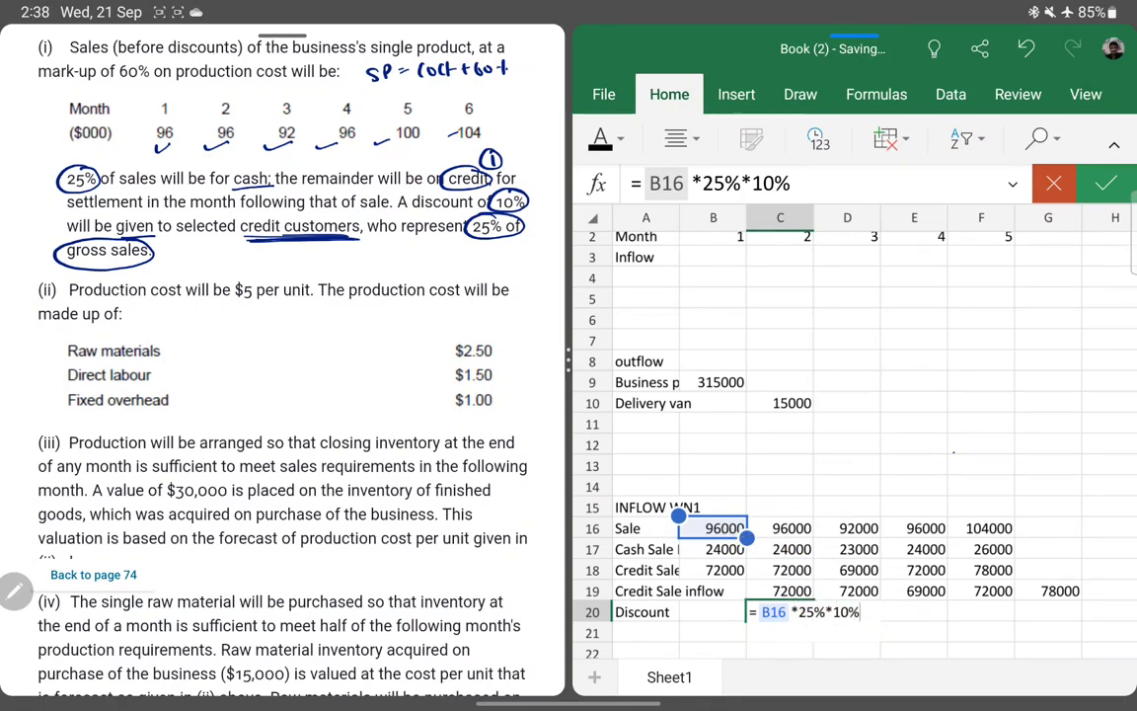
pyautogui.click(1105, 184)
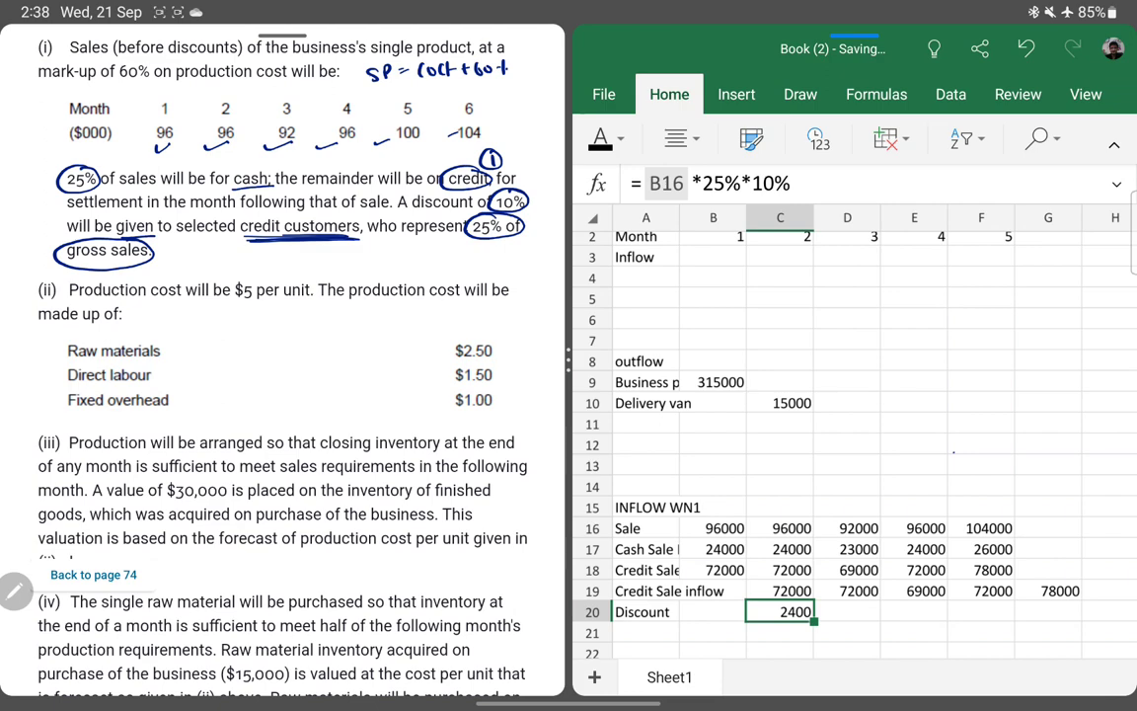
pyautogui.write('=-(')
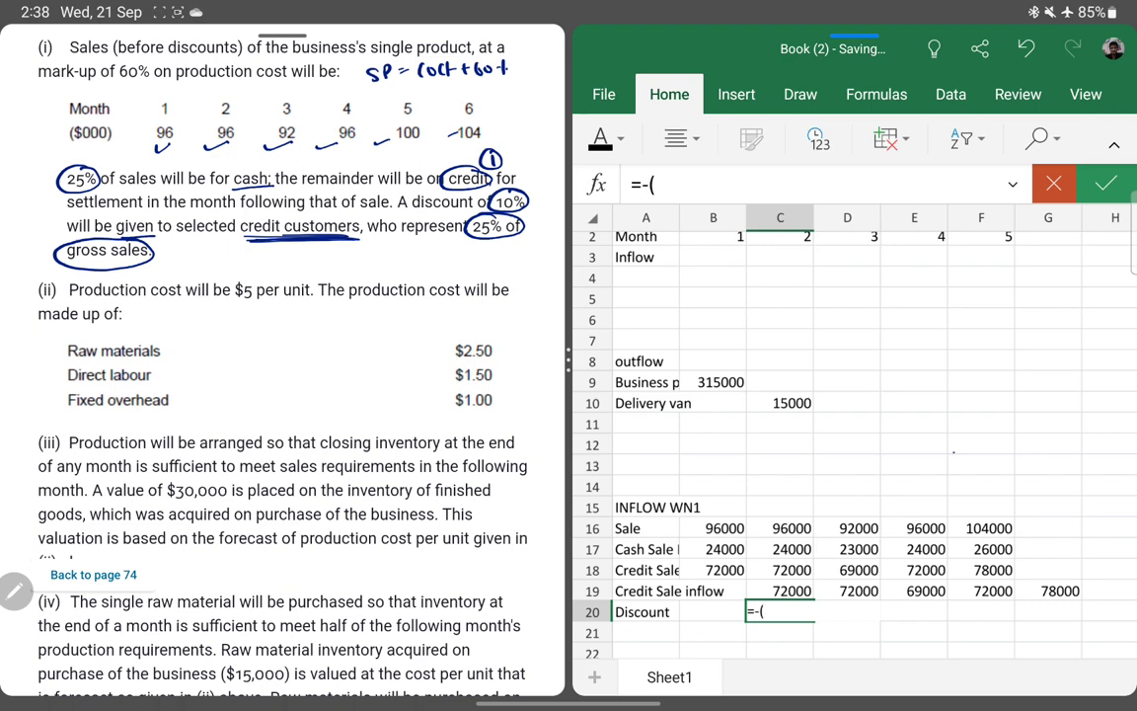
pyautogui.moveTo(713, 611); pyautogui.dragTo(713, 528)
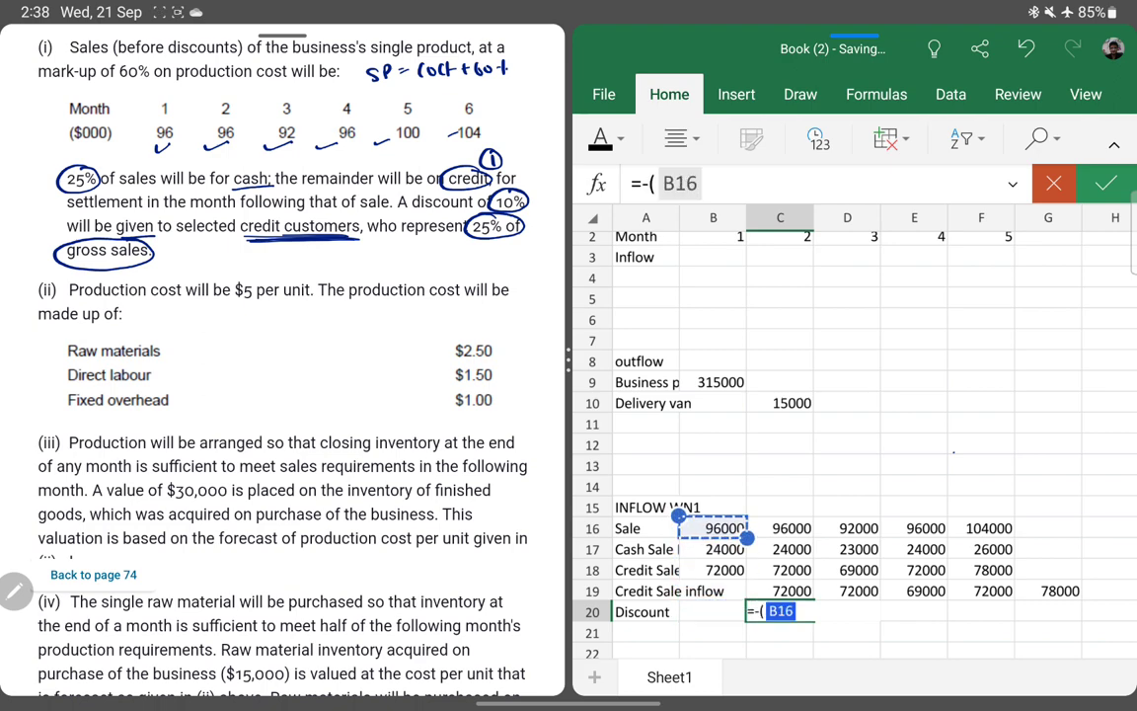
pyautogui.write('*')
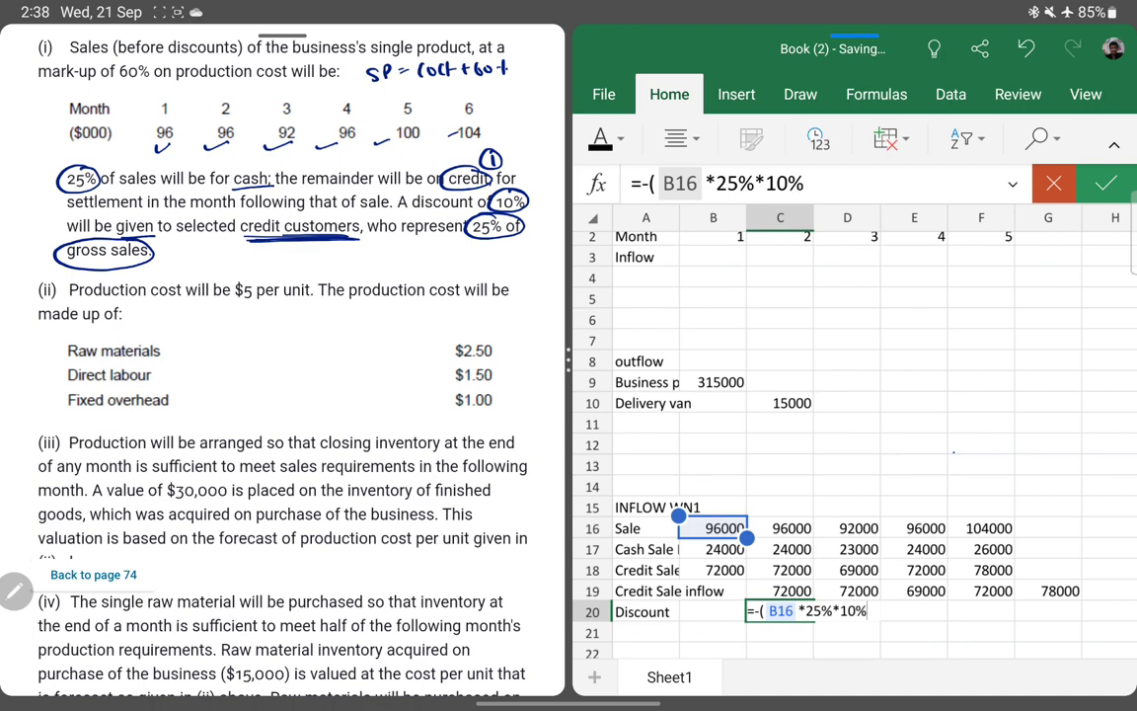
pyautogui.press('Return')
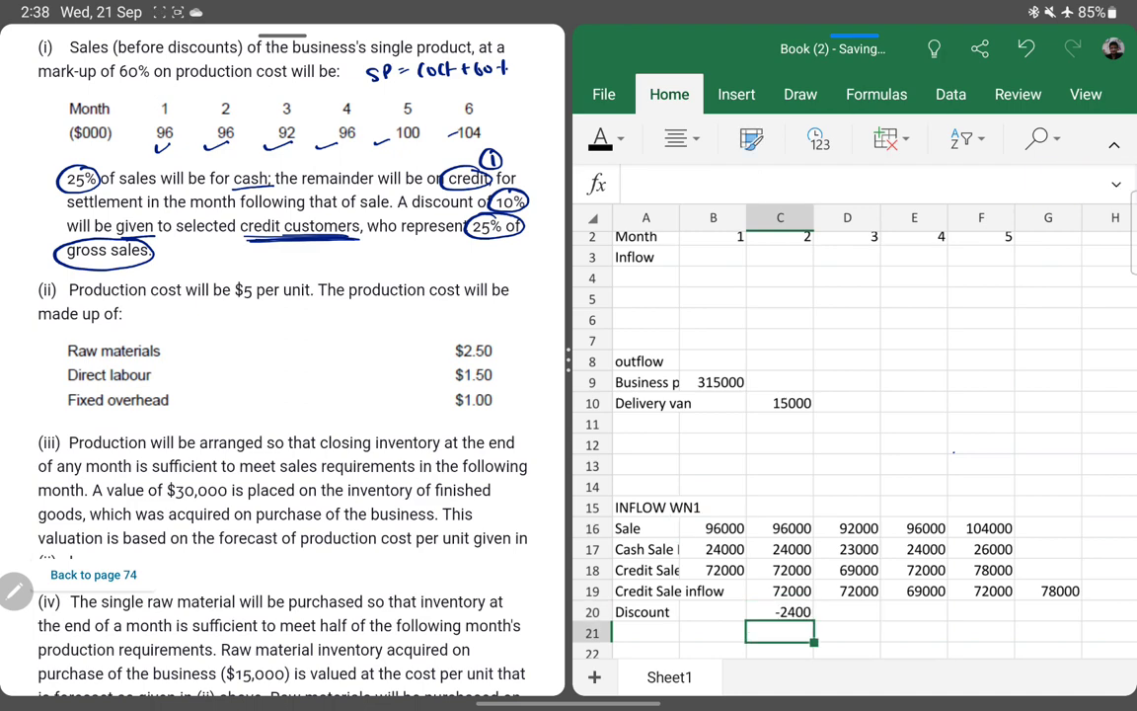
# - Fill the C20 discount formula across to G20, giving -2400 through -2600
pyautogui.click(780, 611)
pyautogui.moveTo(847, 611); pyautogui.dragTo(1082, 621)
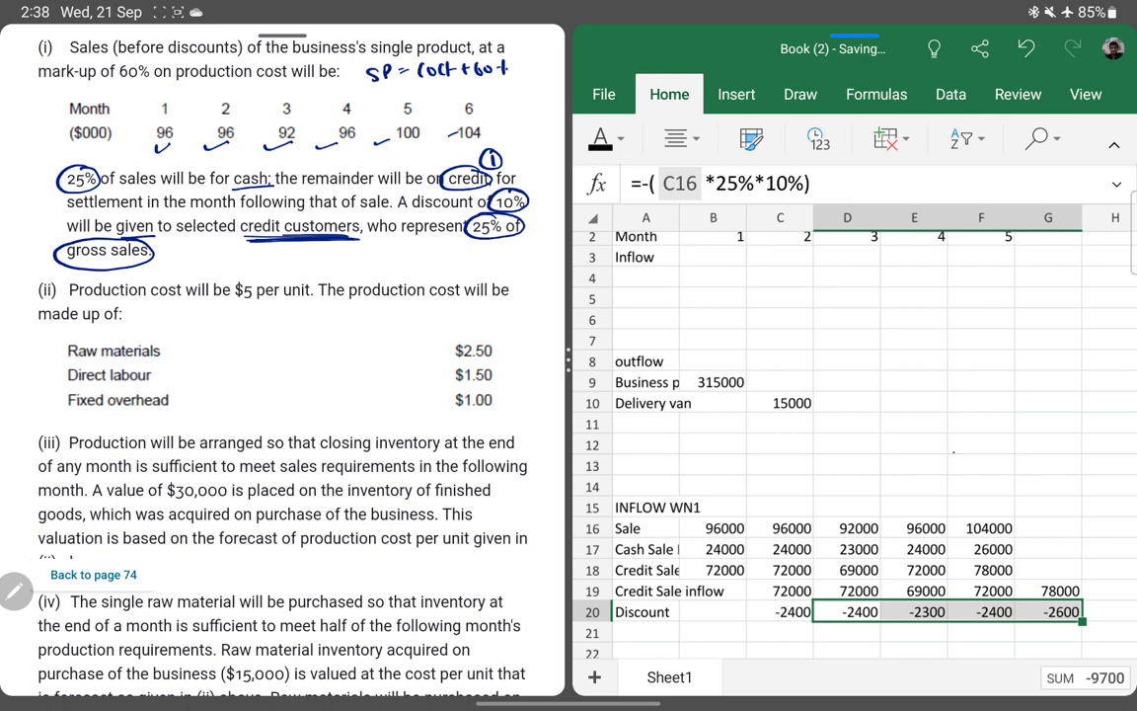
pyautogui.click(712, 631)
pyautogui.click(645, 632)
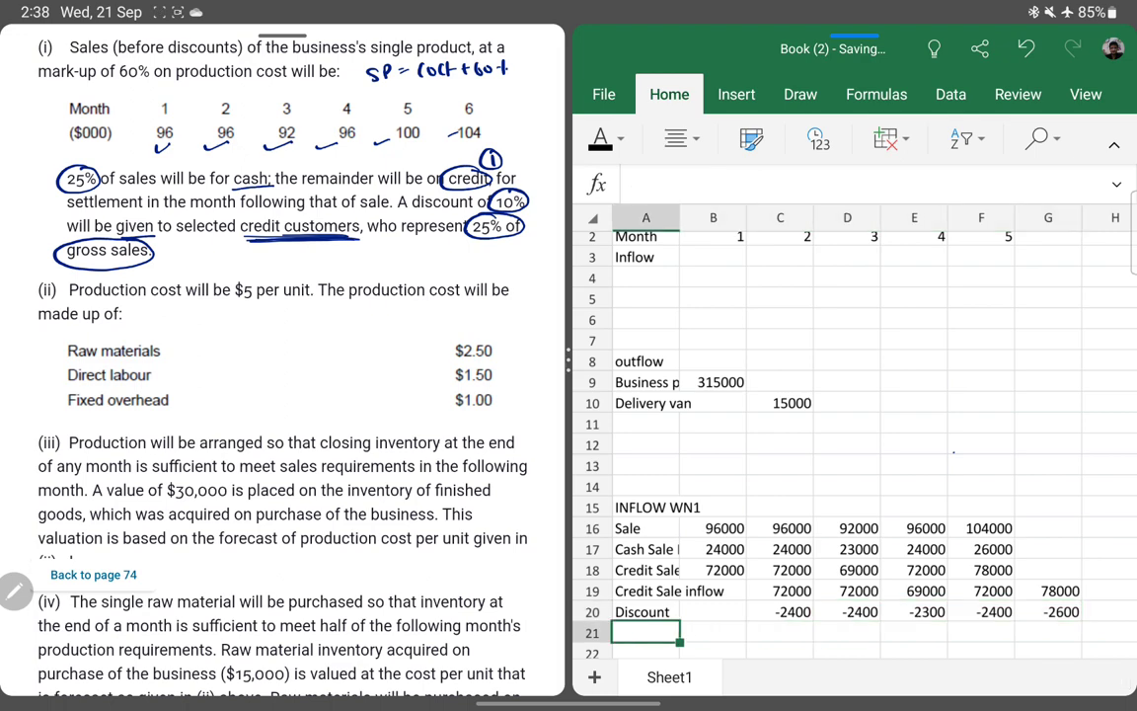
# - Label A21 'NET INFLOW' and enter =B17+B19+B20 in B21
pyautogui.write('NET')
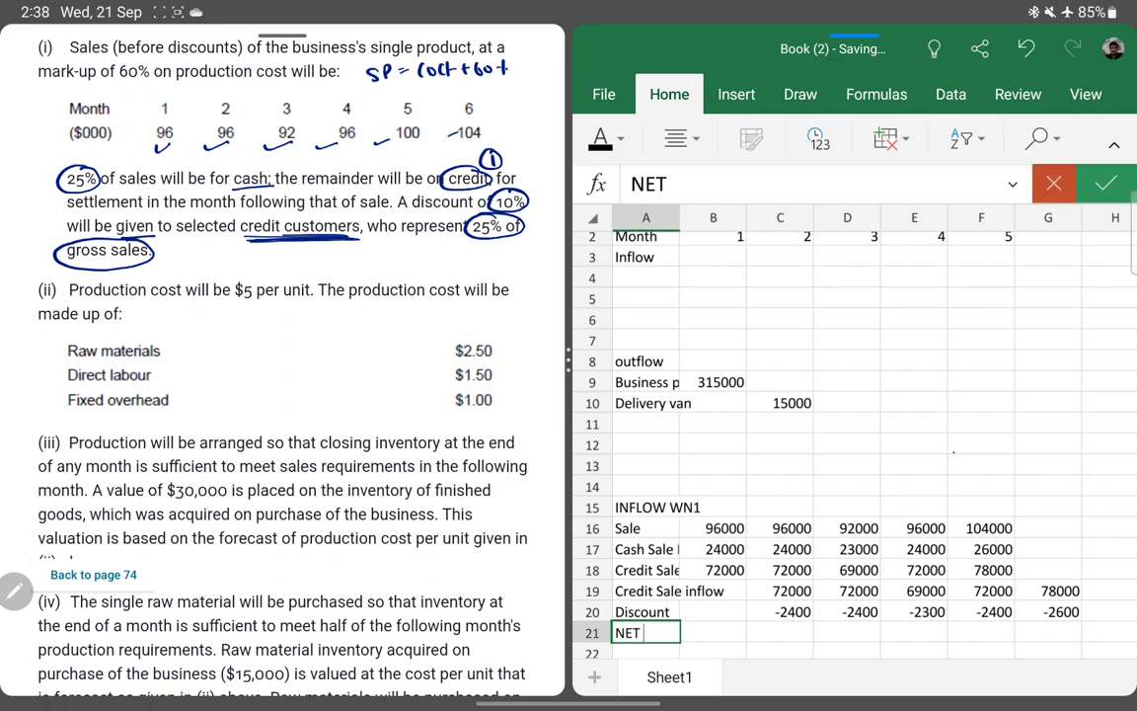
pyautogui.write(' INFLOW')
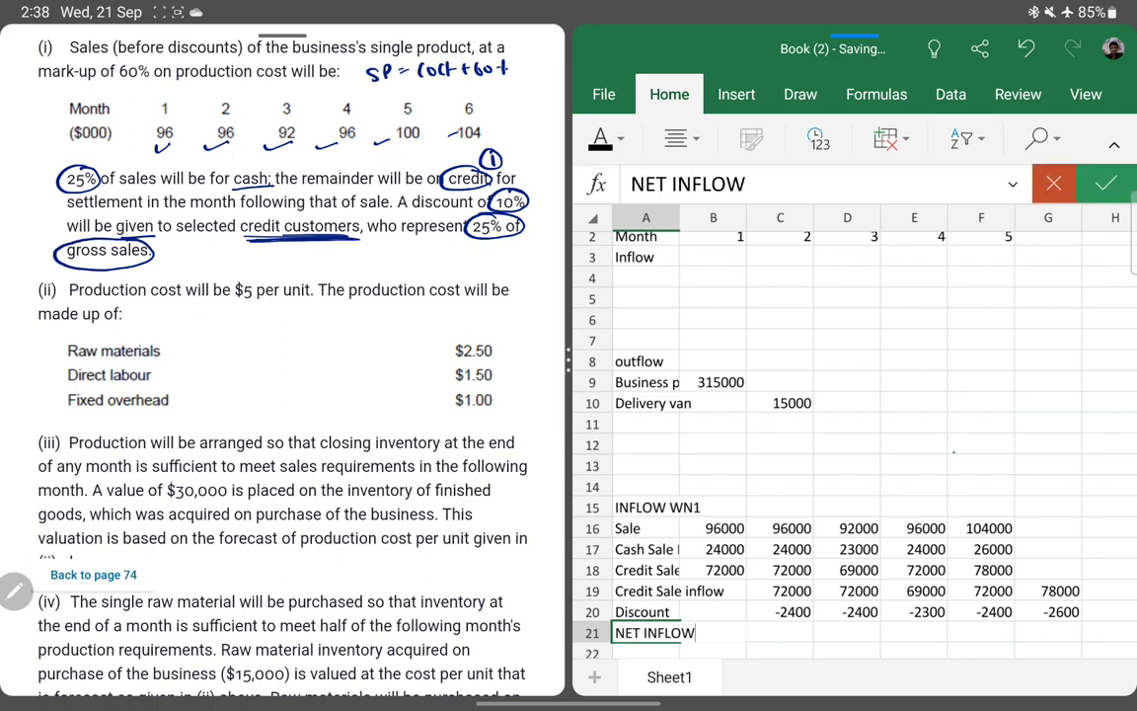
pyautogui.press('Return')
pyautogui.click(645, 612)
pyautogui.click(712, 612)
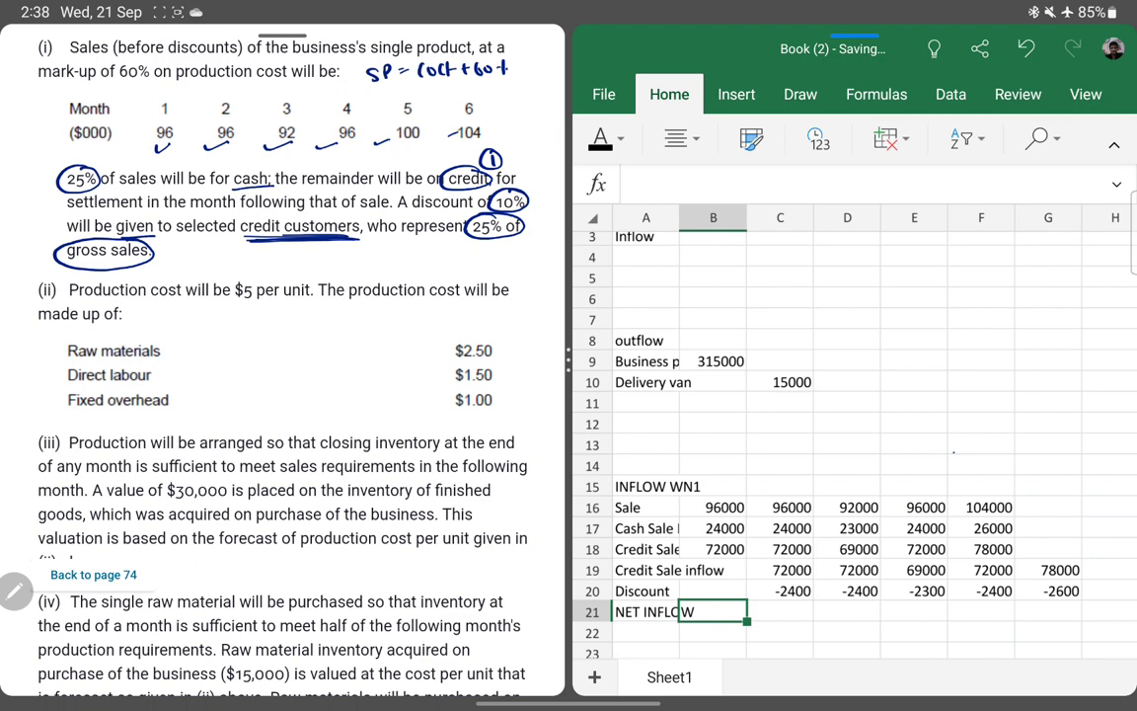
pyautogui.write('= B17')
pyautogui.moveTo(713, 569); pyautogui.dragTo(713, 528)
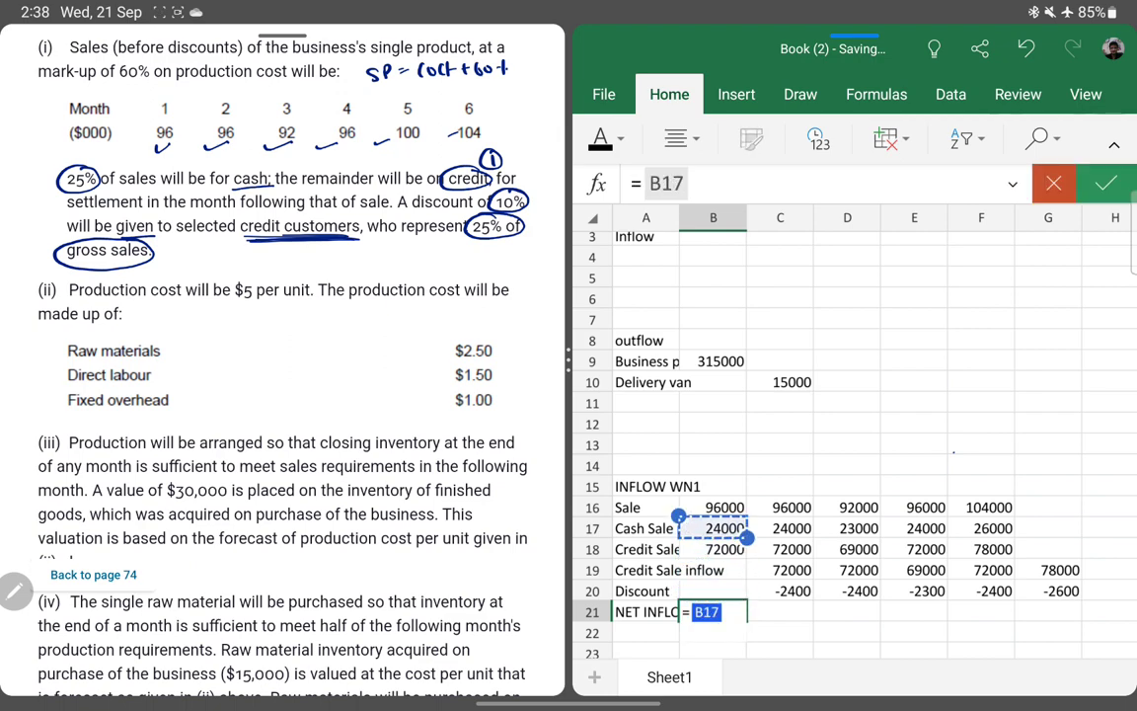
pyautogui.write(' + B20')
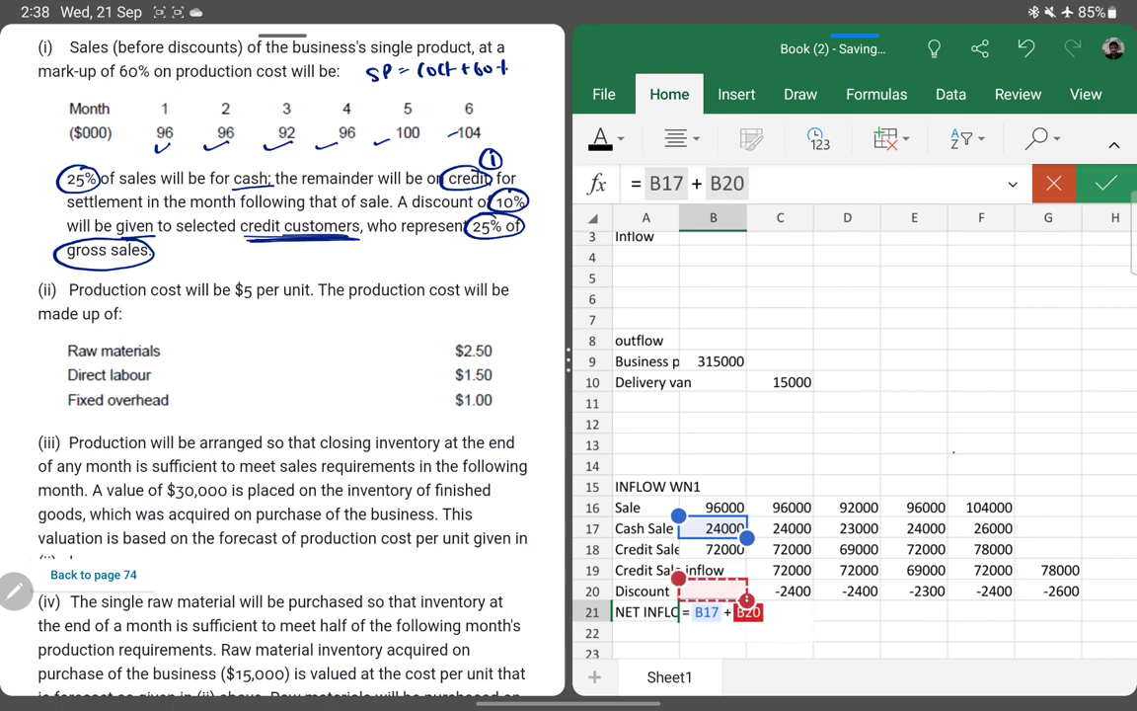
pyautogui.moveTo(713, 590); pyautogui.dragTo(712, 570)
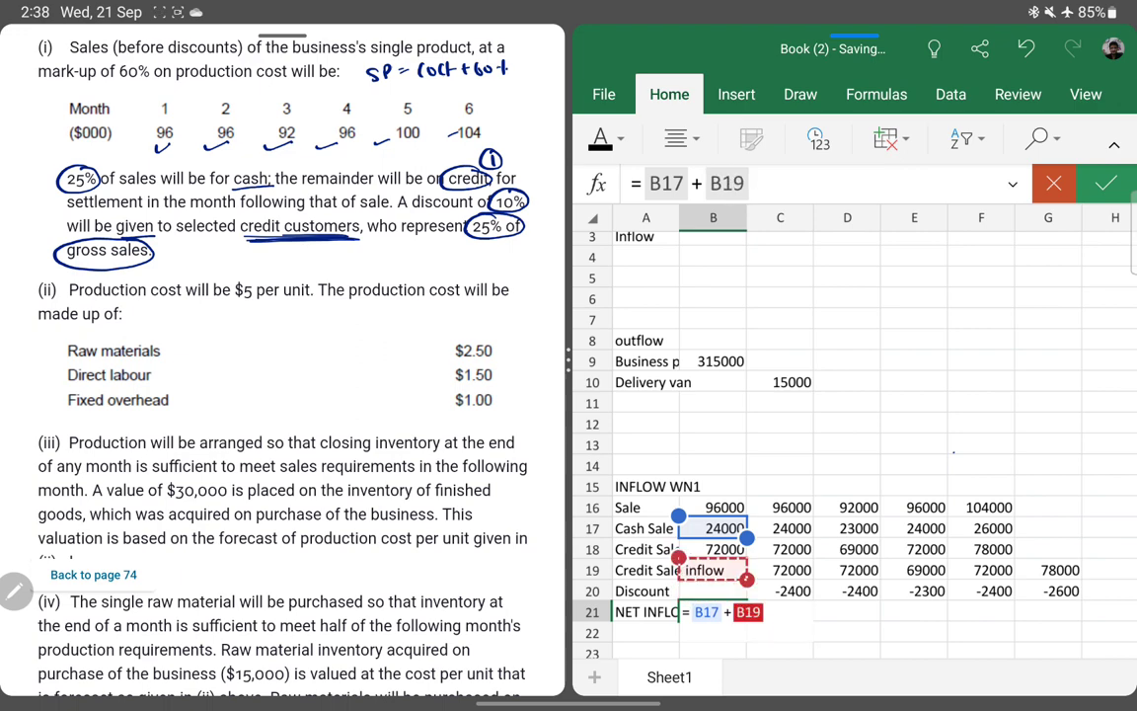
pyautogui.write(' +')
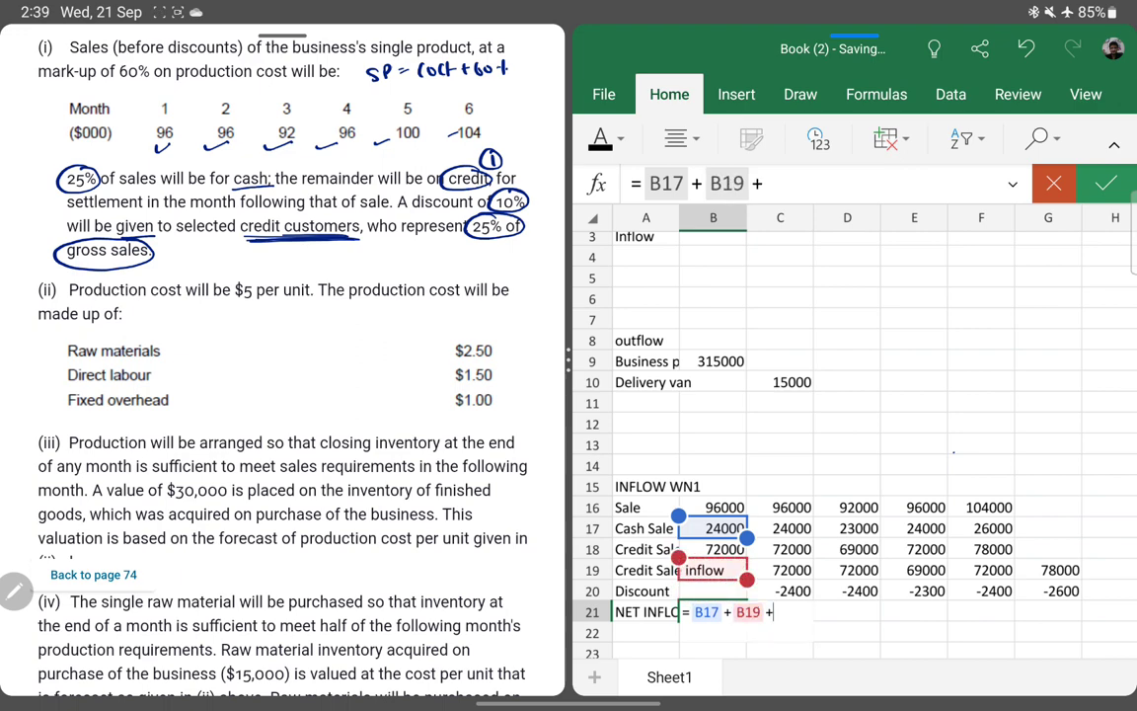
pyautogui.click(713, 590)
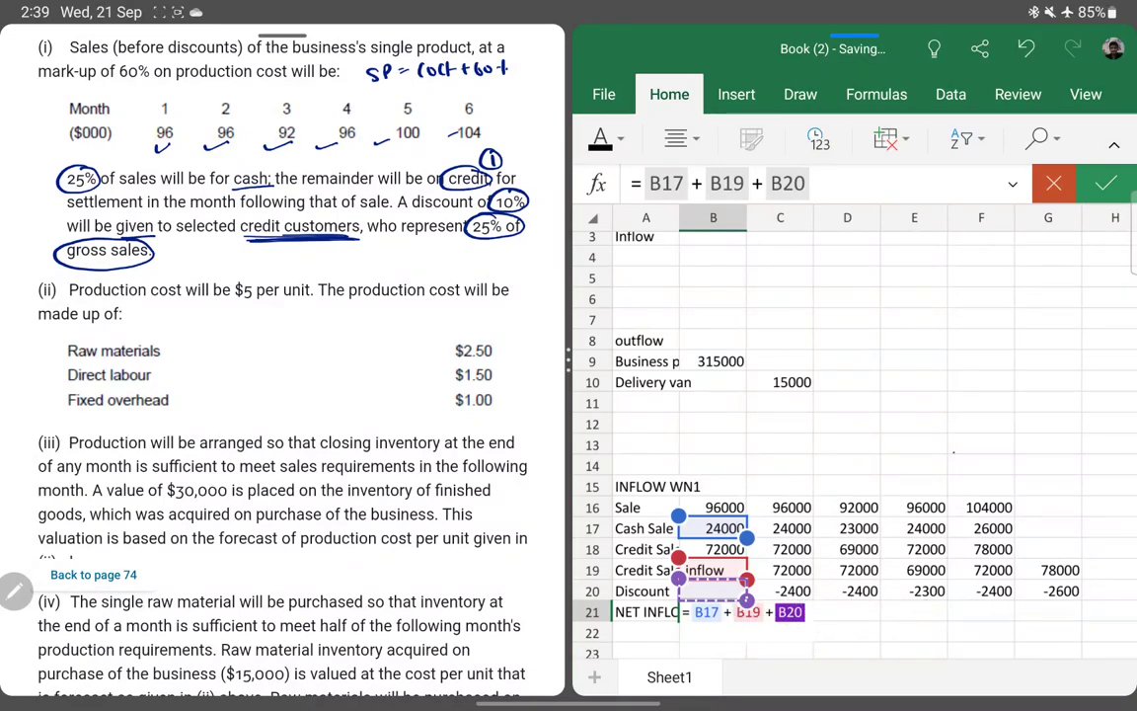
pyautogui.click(1106, 184)
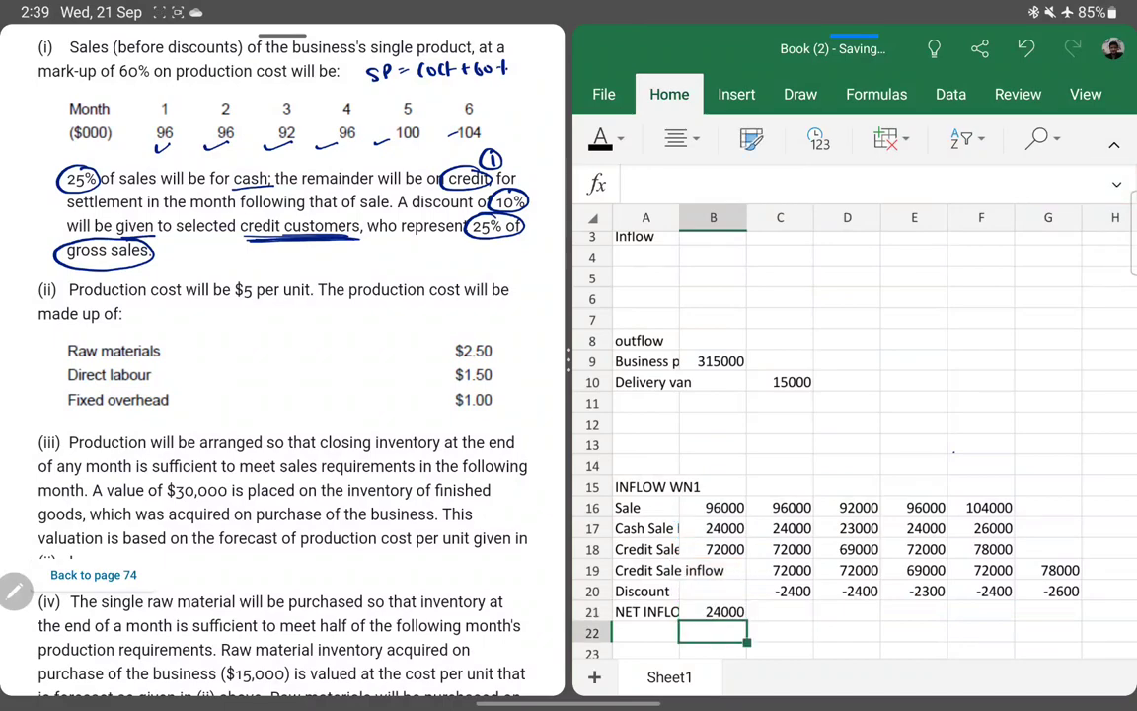
# - Copy the net inflow formula across to F21 and check the copied formulas
pyautogui.moveTo(749, 620); pyautogui.dragTo(1014, 619)
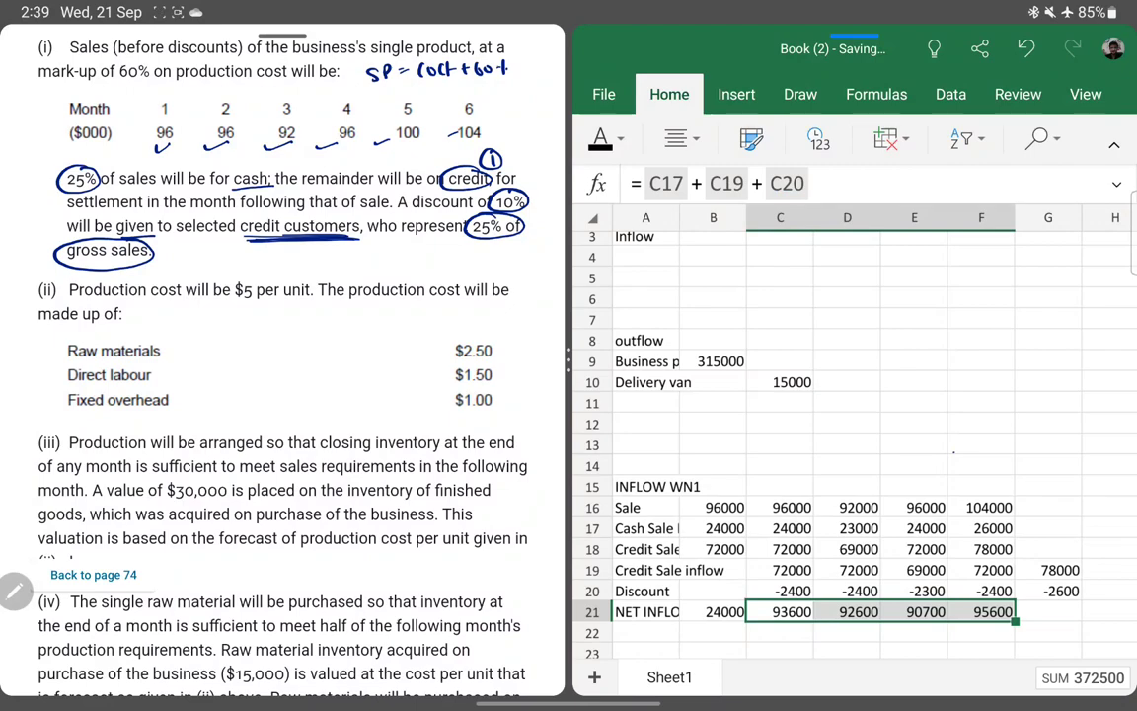
pyautogui.click(713, 612)
pyautogui.click(780, 612)
pyautogui.click(847, 612)
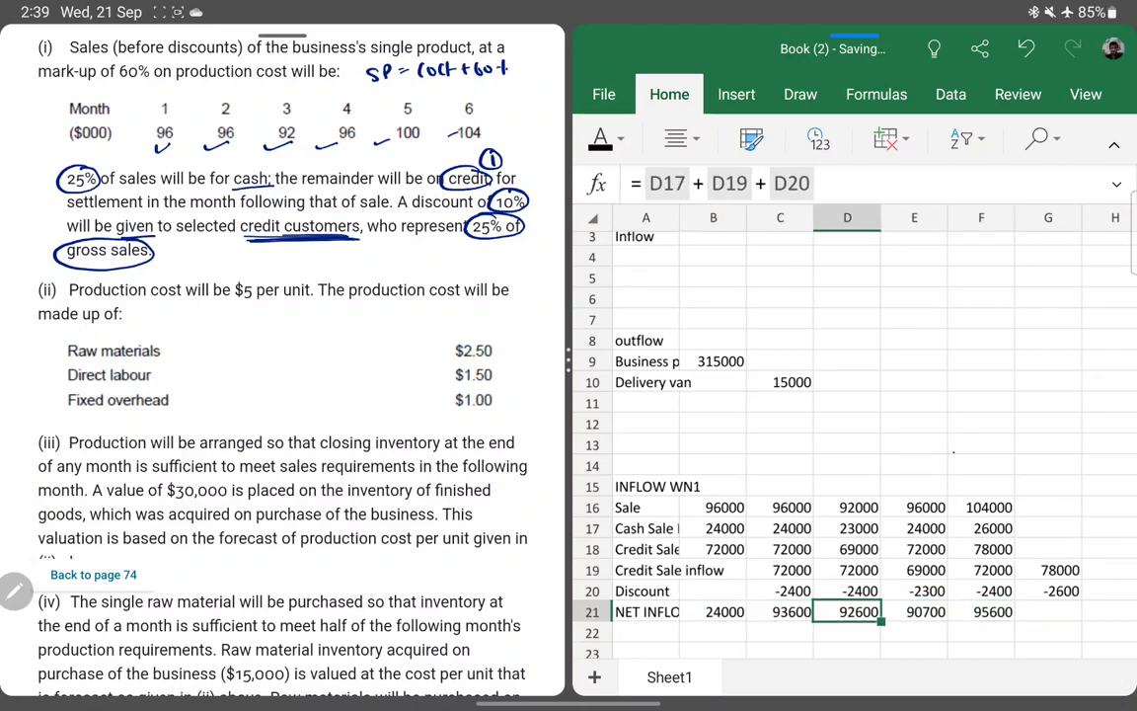
pyautogui.click(914, 612)
pyautogui.click(981, 611)
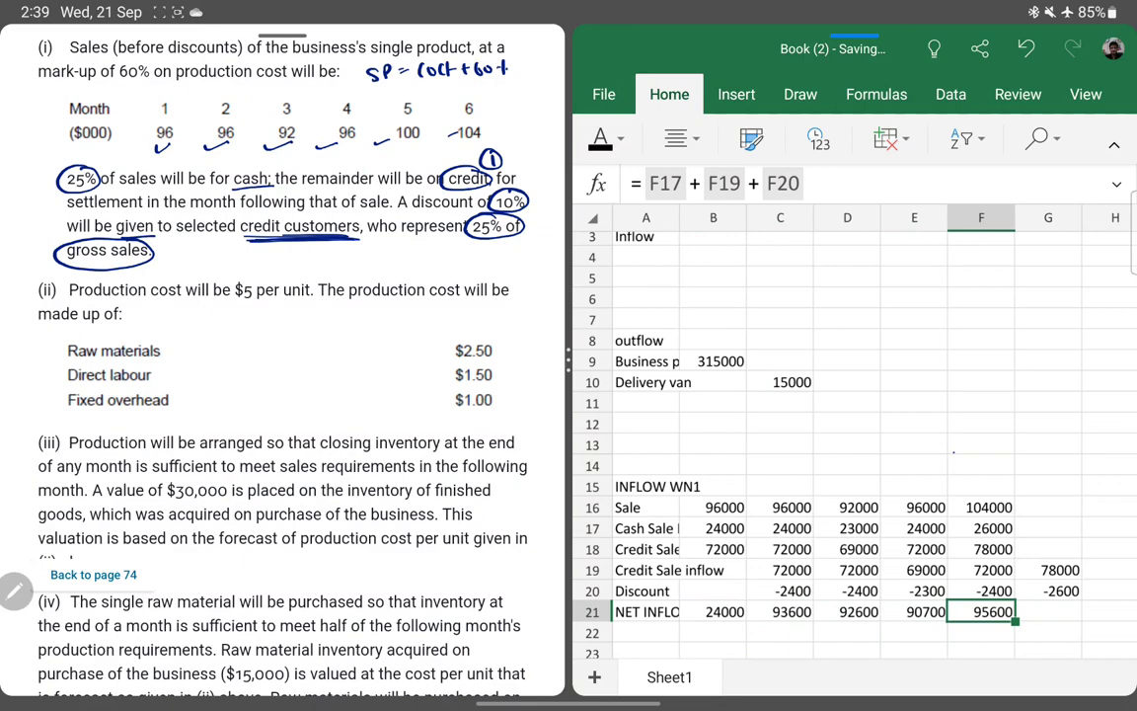
pyautogui.click(713, 612)
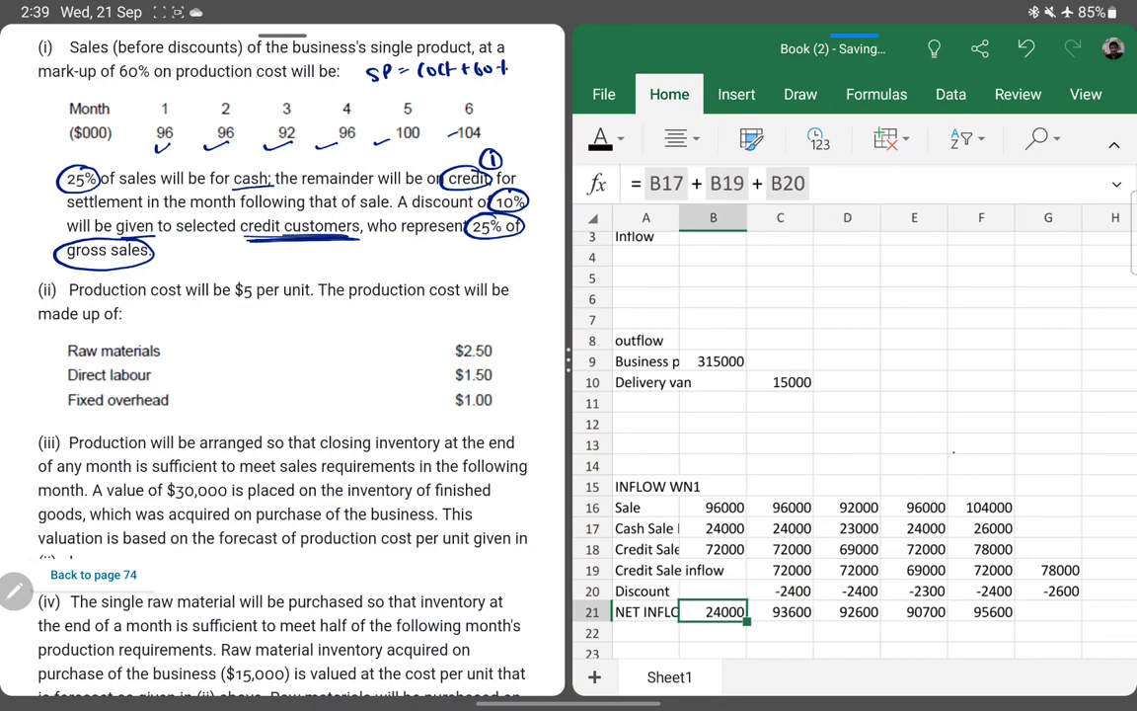
# - Label A4 'Sale' and link B4 to the month 1 net inflow in B21
pyautogui.press('Up')
pyautogui.press('Up')
pyautogui.press('Up')
pyautogui.press('Up')
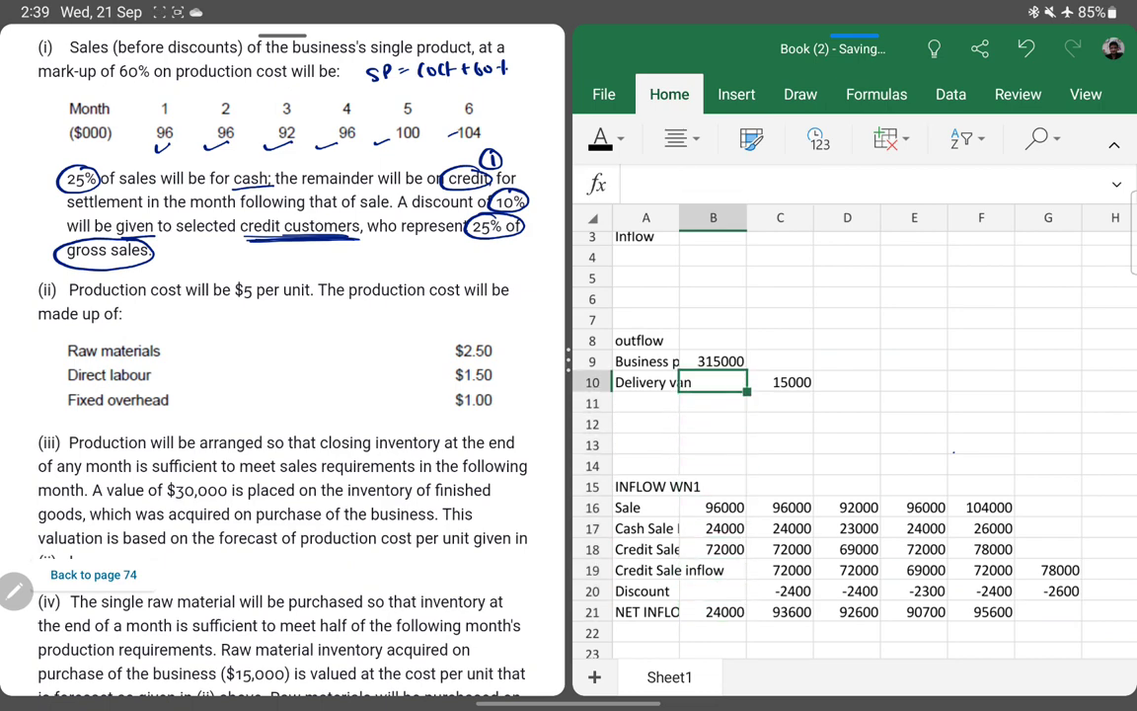
pyautogui.press('Up')
pyautogui.press('Up')
pyautogui.press('Up')
pyautogui.press('Up')
pyautogui.press('Down')
pyautogui.press('Down')
pyautogui.press('Left')
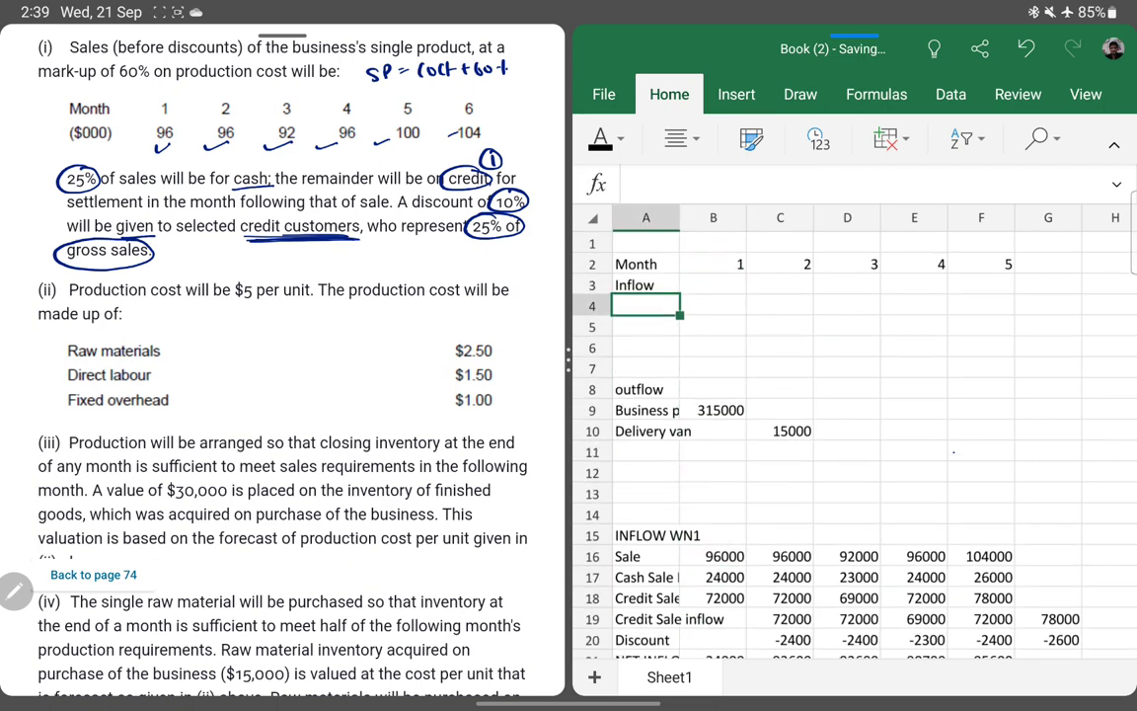
pyautogui.write('Sale')
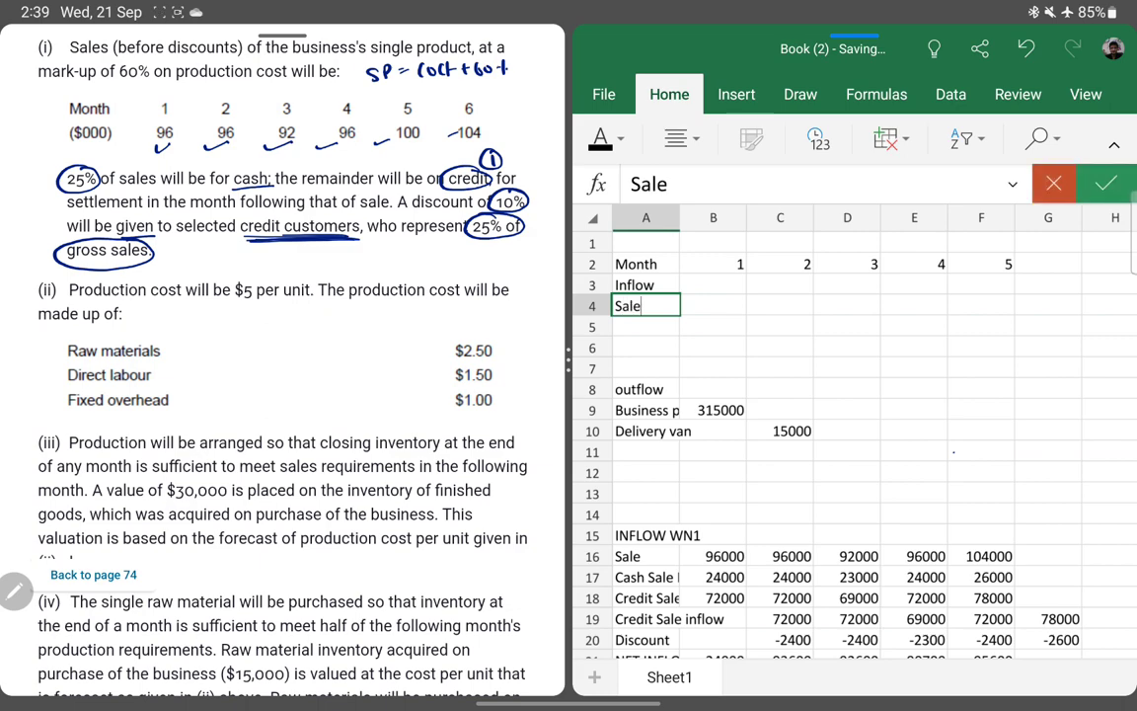
pyautogui.press('Return')
pyautogui.press('Up')
pyautogui.press('Right')
pyautogui.write('=')
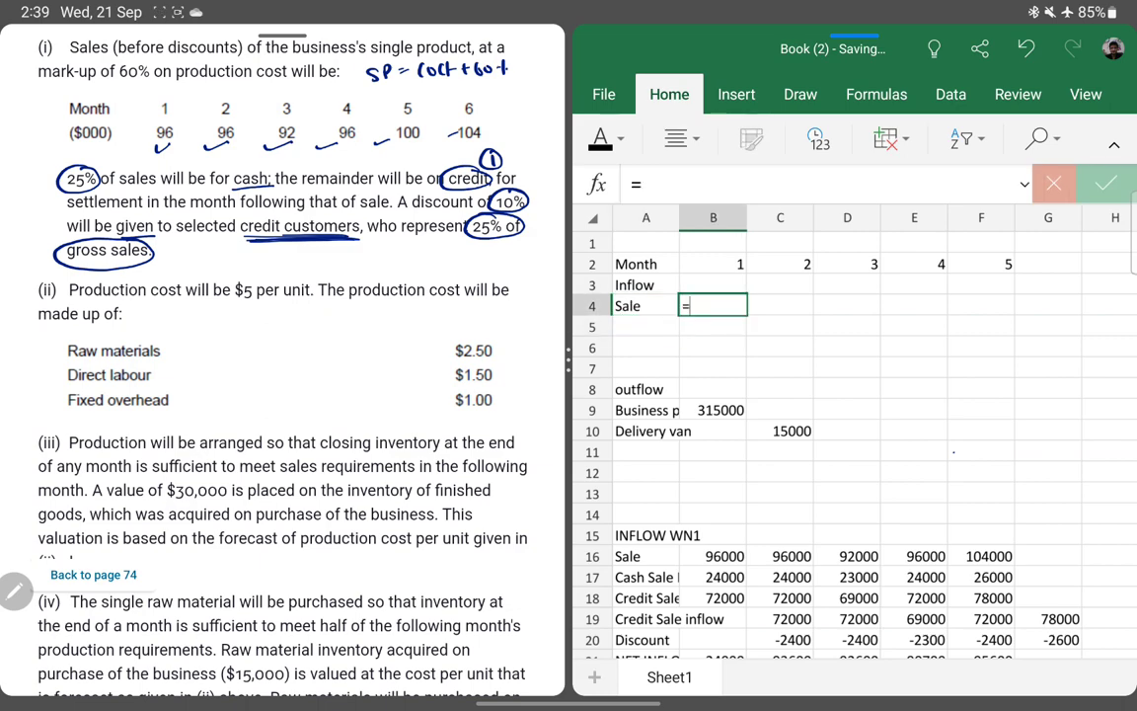
pyautogui.press('Down')
pyautogui.press('Down')
pyautogui.press('Down')
pyautogui.press('Down')
pyautogui.press('Down')
pyautogui.press('Down')
pyautogui.press('Down')
pyautogui.press('Down')
pyautogui.press('Down')
pyautogui.press('Down')
pyautogui.press('Down')
pyautogui.press('Down')
pyautogui.press('Down')
pyautogui.press('Up')
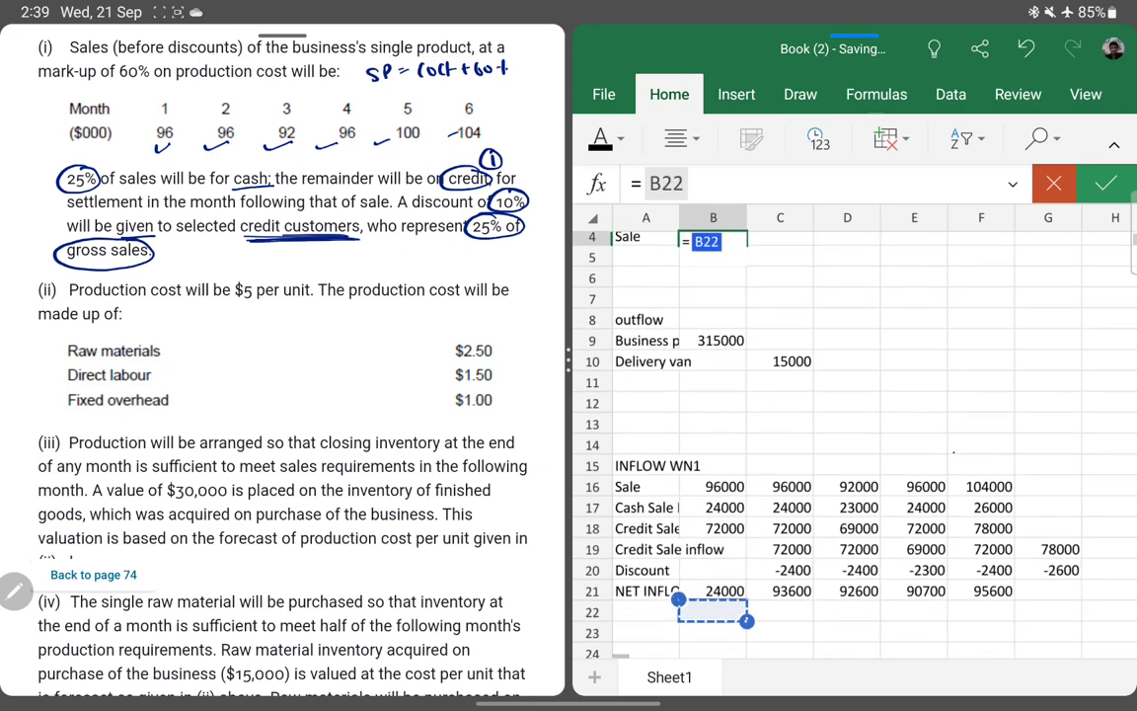
pyautogui.press('Up')
pyautogui.press('Return')
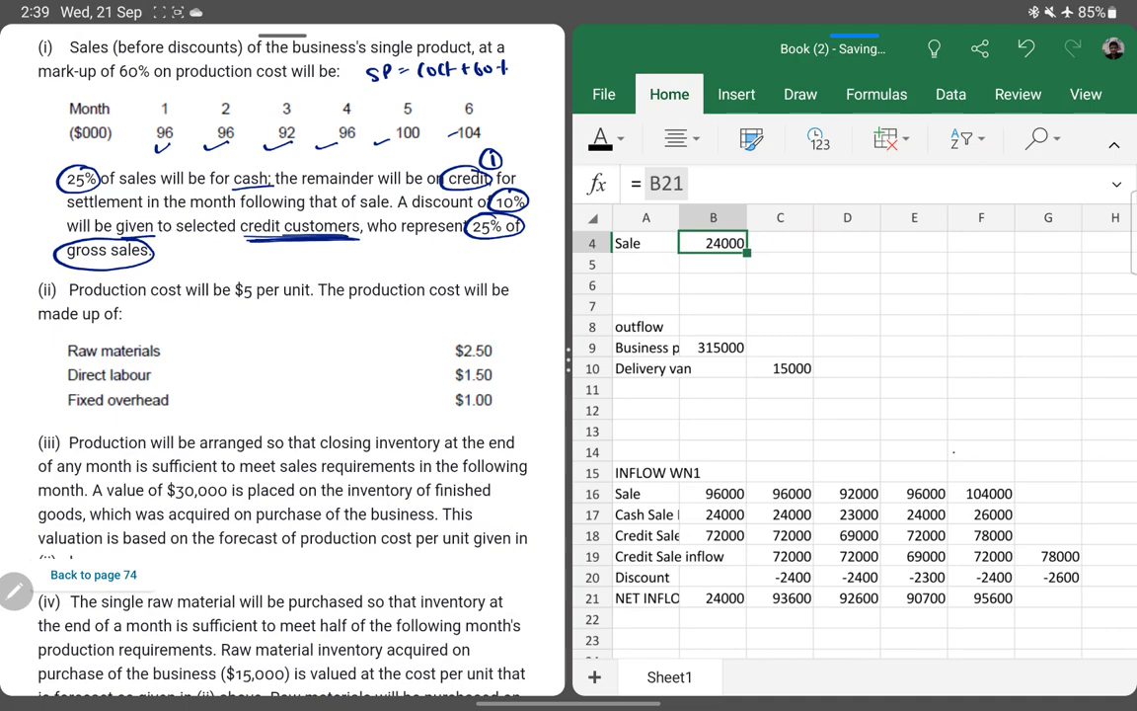
# - Paste the net inflow link across the Sale row and clear the stray 0 in G4
pyautogui.press('Right')
pyautogui.hotkey('shift', 'Right')
pyautogui.hotkey('shift', 'Right')
pyautogui.hotkey('shift', 'Right')
pyautogui.hotkey('shift', 'Right')
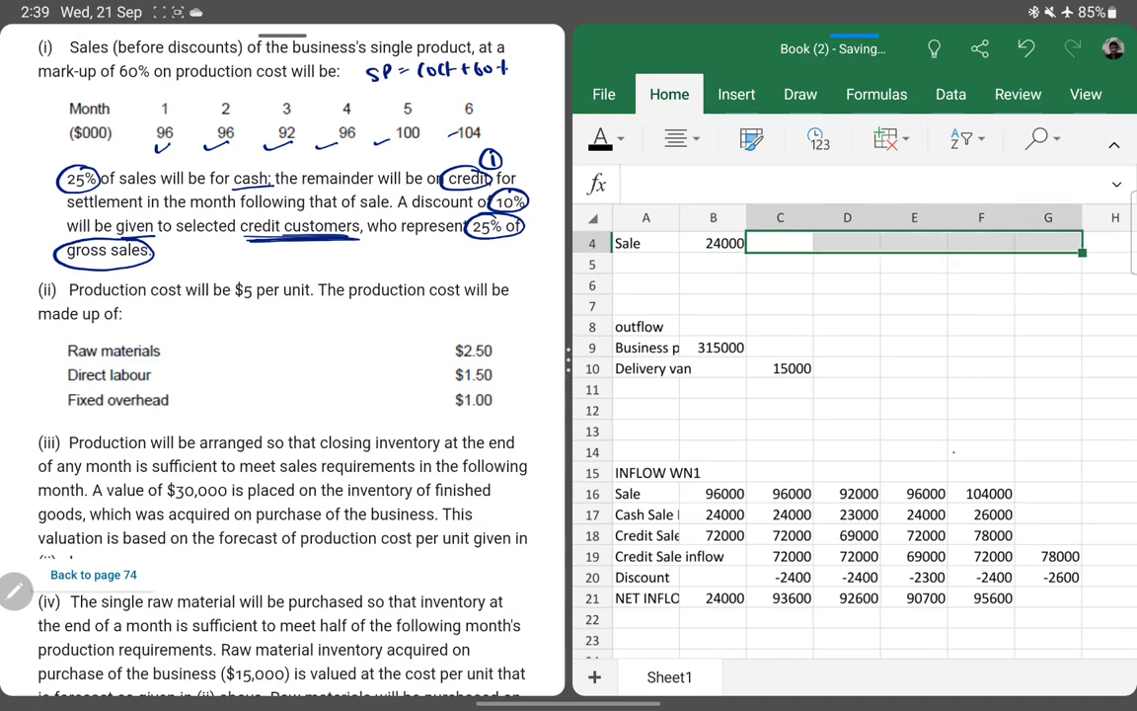
pyautogui.hotkey('ctrl', 'v')
pyautogui.scroll(2, 849, 394)
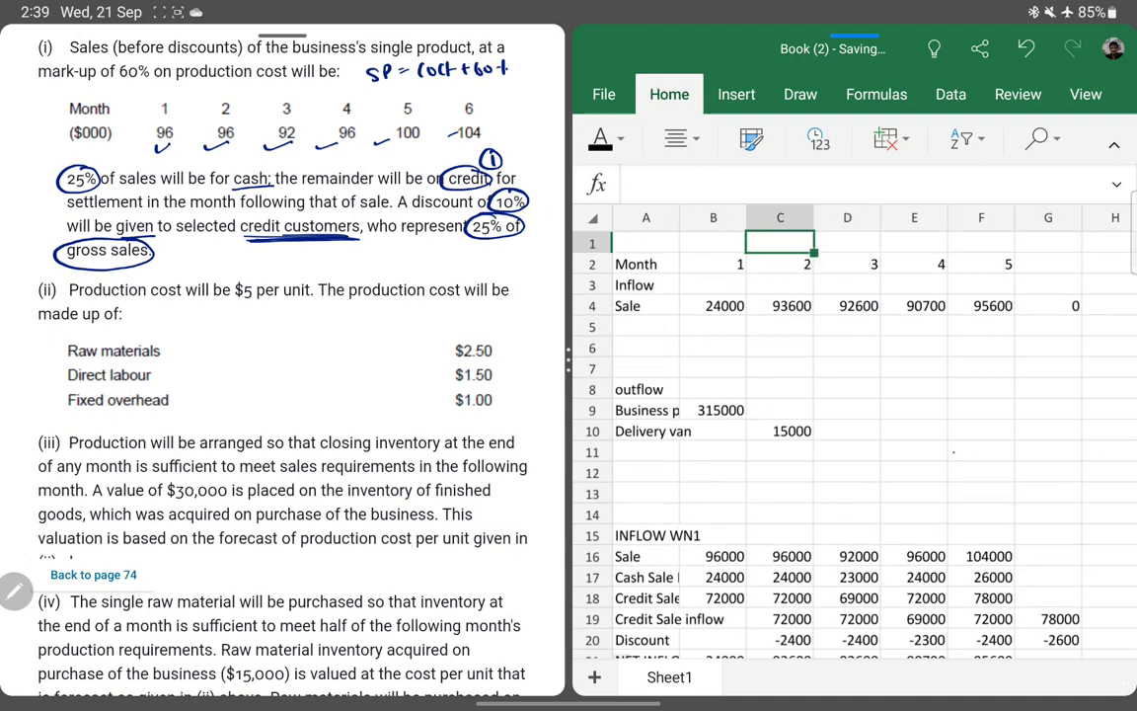
pyautogui.press('Right')
pyautogui.press('Right')
pyautogui.press('Right')
pyautogui.press('Right')
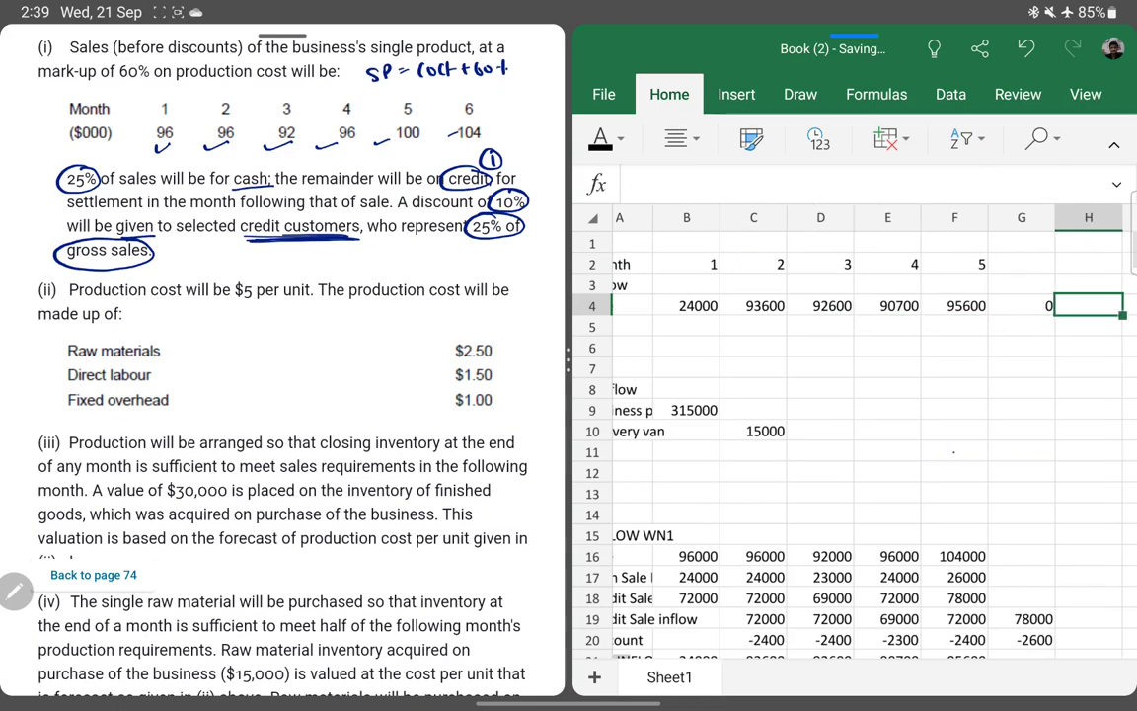
pyautogui.press('BackSpace')
pyautogui.press('Left')
pyautogui.press('Left')
pyautogui.press('Left')
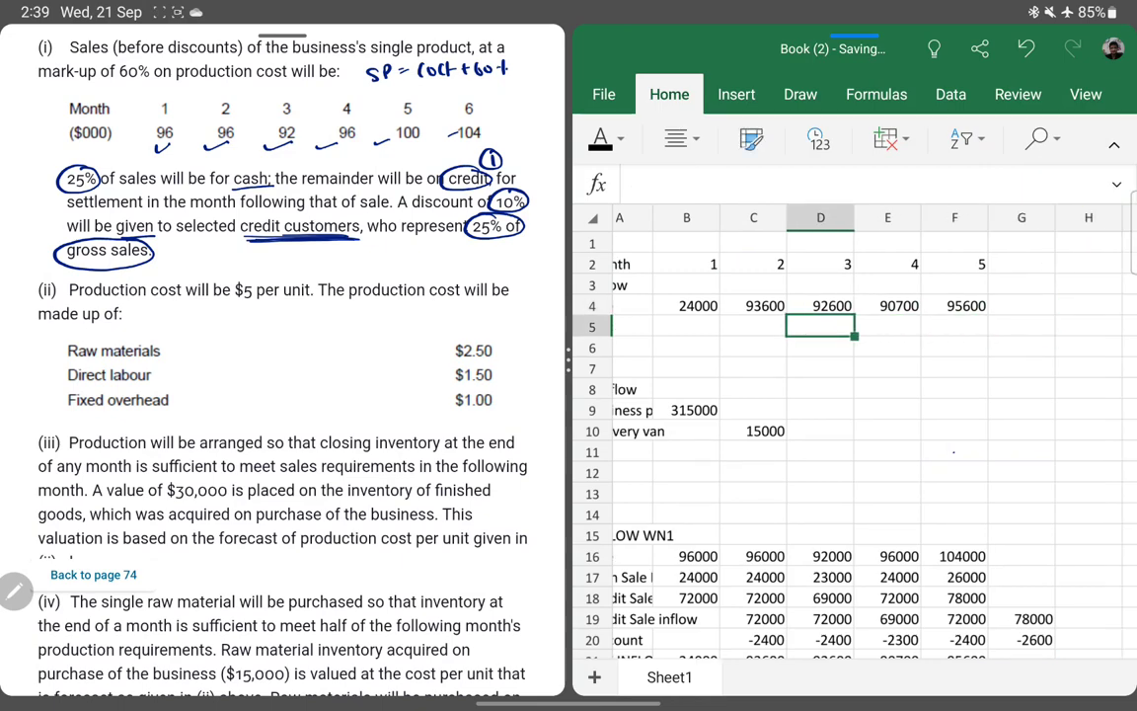
pyautogui.press('Left')
pyautogui.press('Left')
pyautogui.press('Left')
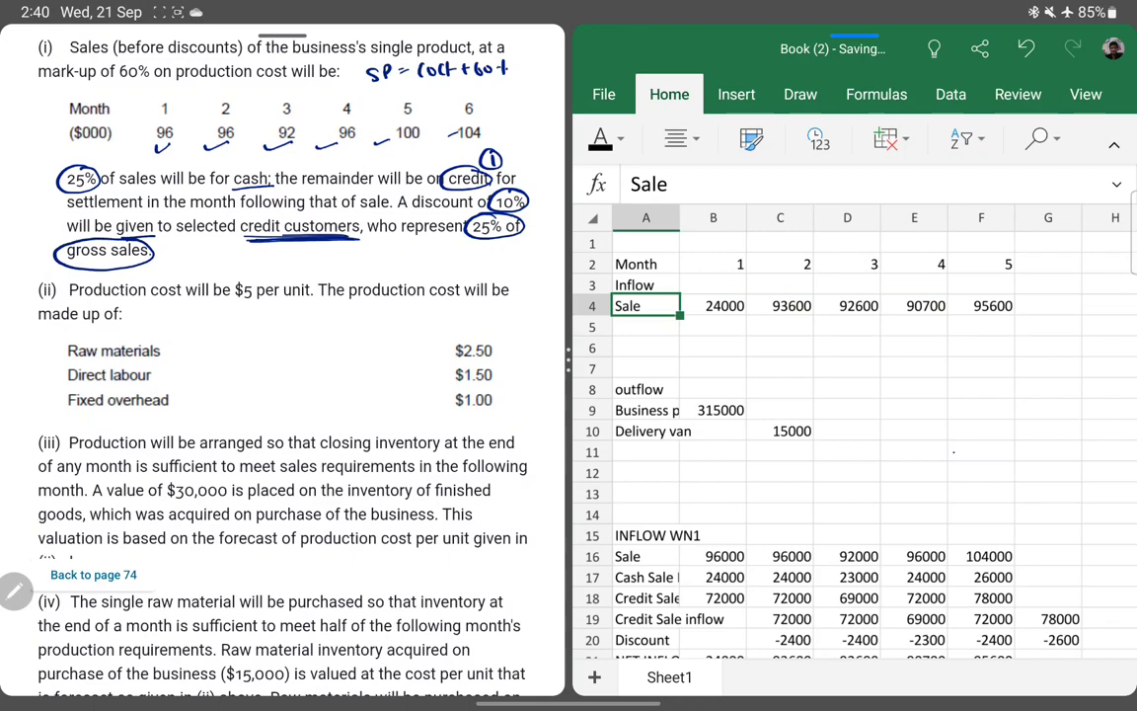
pyautogui.press('Down')
pyautogui.press('Down')
pyautogui.press('Down')
pyautogui.press('Down')
pyautogui.press('Down')
pyautogui.press('Down')
pyautogui.press('Down')
pyautogui.press('Down')
pyautogui.press('Down')
pyautogui.press('Down')
pyautogui.press('Up')
pyautogui.press('Up')
pyautogui.press('Up')
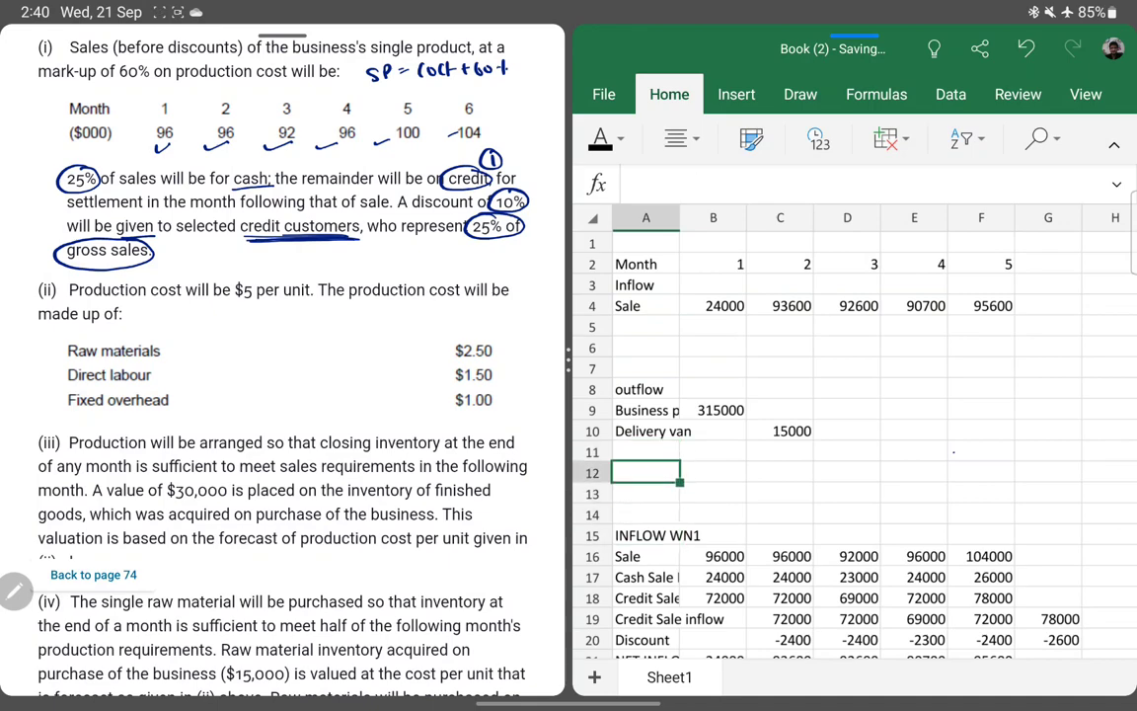
pyautogui.press('Up')
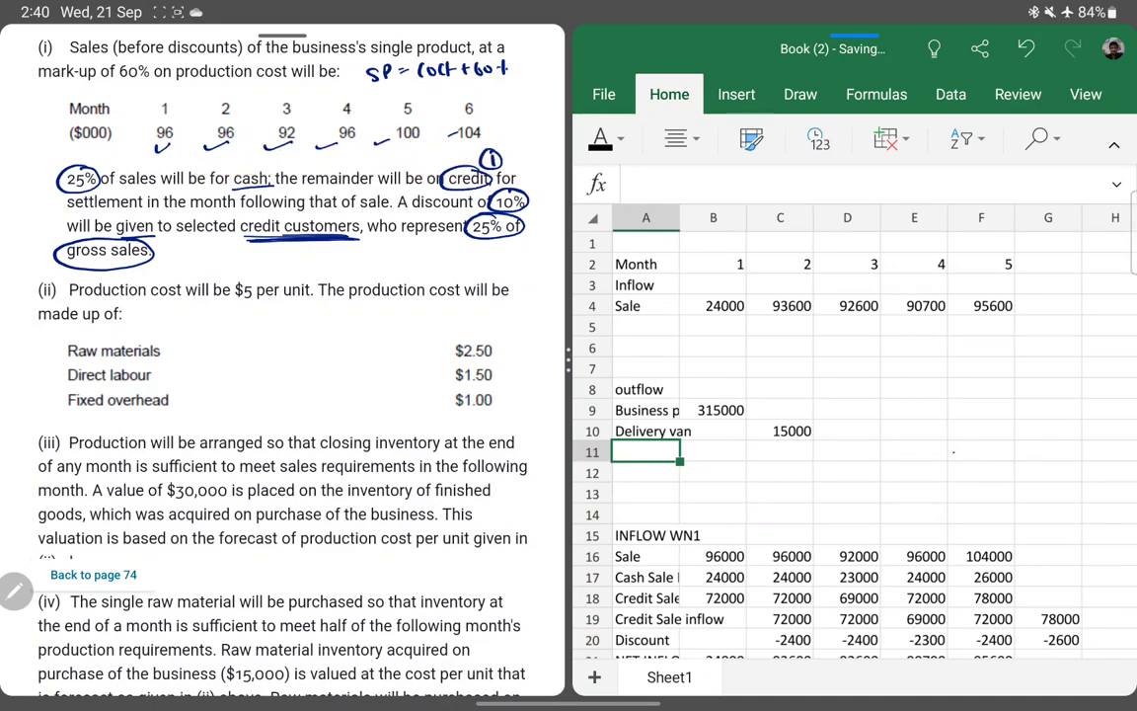
pyautogui.moveTo(225, 300); pyautogui.dragTo(275, 286)
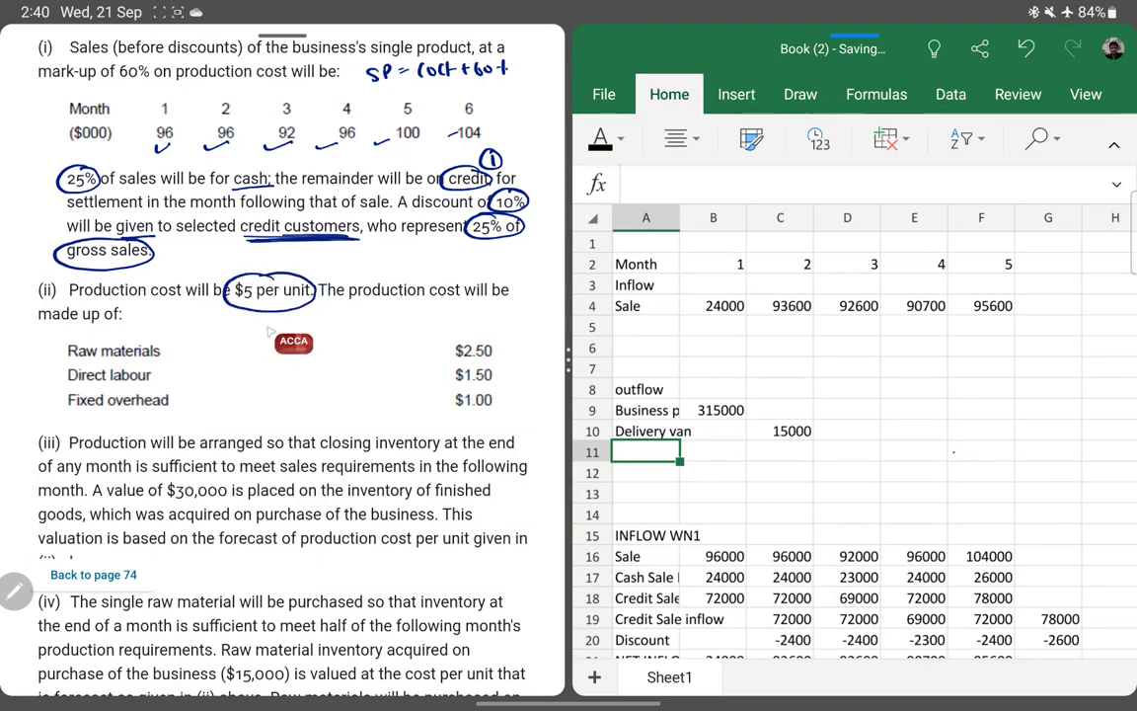
# - Circle $5 per unit, write +3 (5x60%) beside Raw materials, and circle SP→8
pyautogui.moveTo(250, 308); pyautogui.dragTo(224, 345)
pyautogui.moveTo(219, 346); pyautogui.dragTo(218, 357)
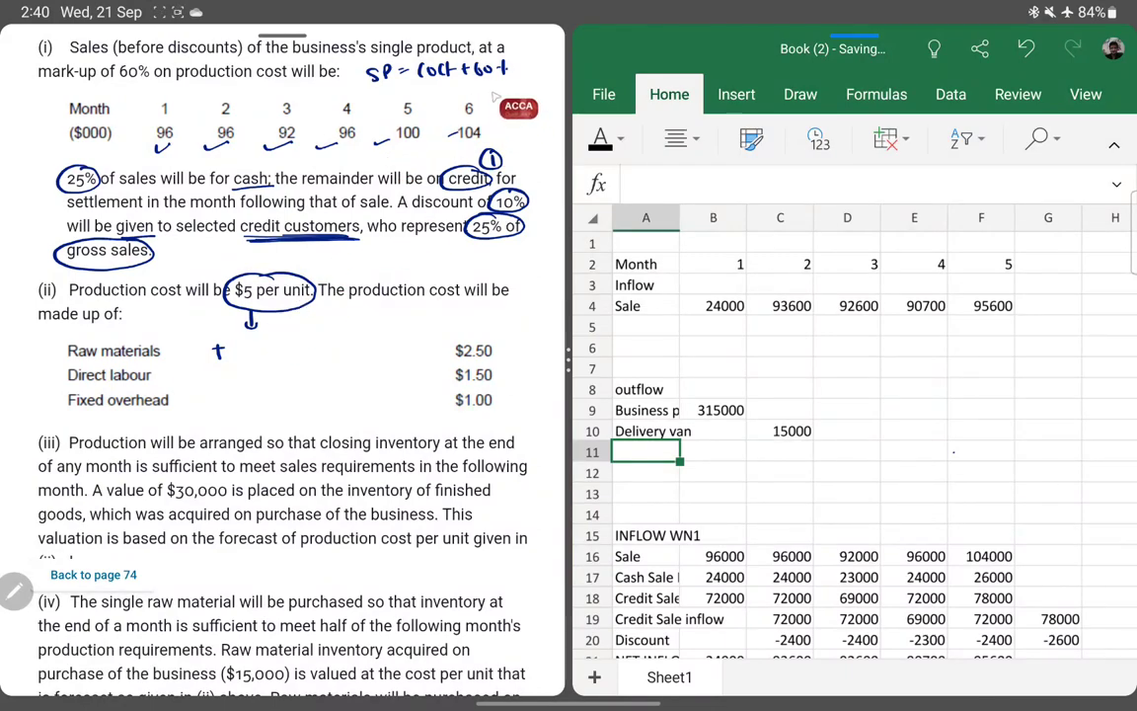
pyautogui.moveTo(326, 336)
pyautogui.mouseDown()
pyautogui.moveTo(342, 348)
pyautogui.moveTo(393, 350)
pyautogui.moveTo(310, 359)
pyautogui.moveTo(238, 385)
pyautogui.moveTo(261, 389)
pyautogui.mouseUp()
pyautogui.moveTo(204, 380)
pyautogui.mouseDown()
pyautogui.moveTo(203, 393)
pyautogui.moveTo(228, 383)
pyautogui.mouseUp()
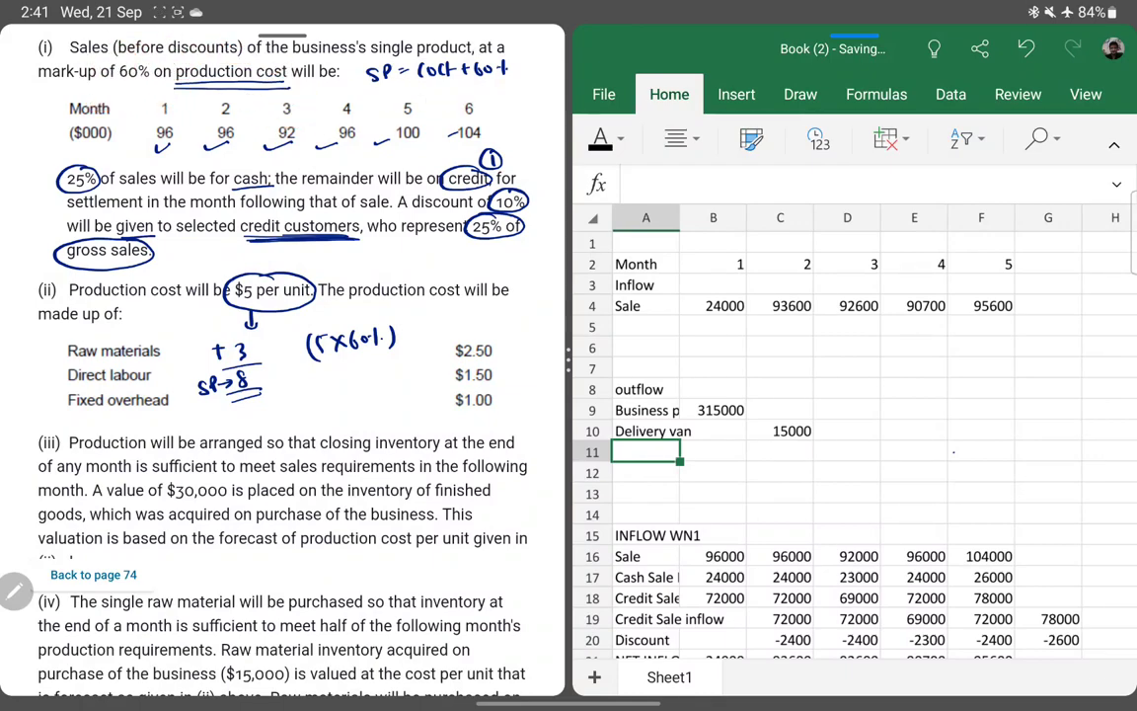
pyautogui.moveTo(254, 367); pyautogui.dragTo(260, 393)
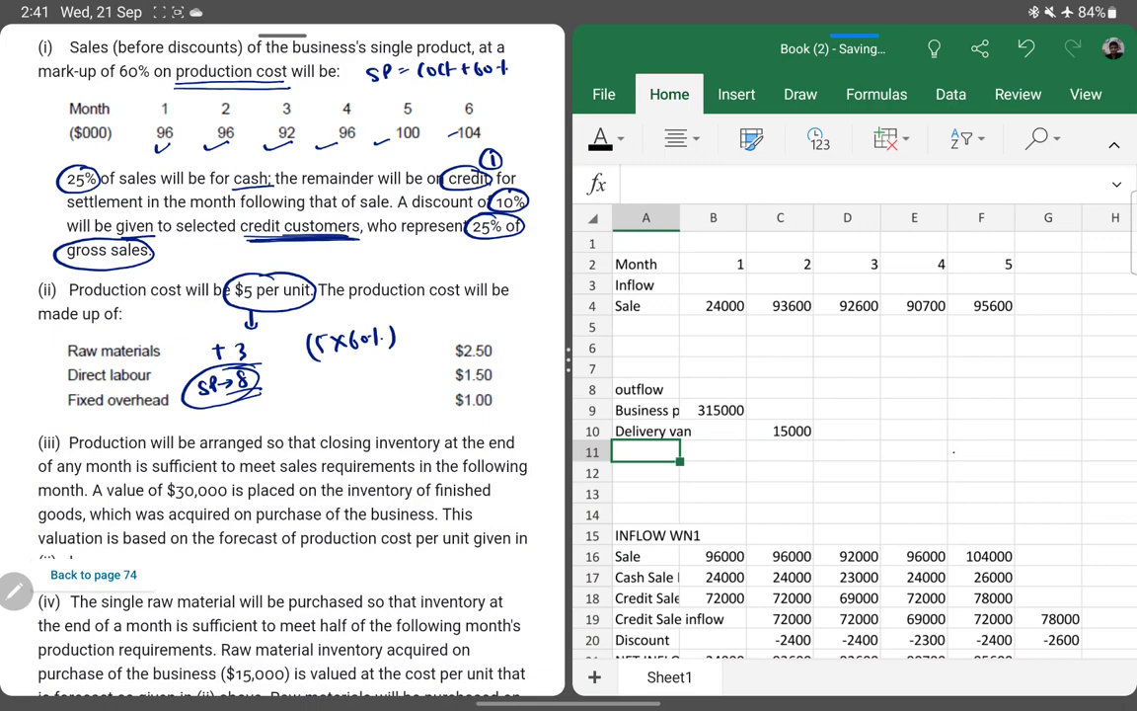
# - Type the 'PURCHASES WN2' heading in A23 and the 'Sale' label in A24
pyautogui.press('Down')
pyautogui.press('Down')
pyautogui.press('Down')
pyautogui.press('Down')
pyautogui.press('Down')
pyautogui.press('Down')
pyautogui.press('Down')
pyautogui.press('Down')
pyautogui.press('Down')
pyautogui.press('Down')
pyautogui.press('Down')
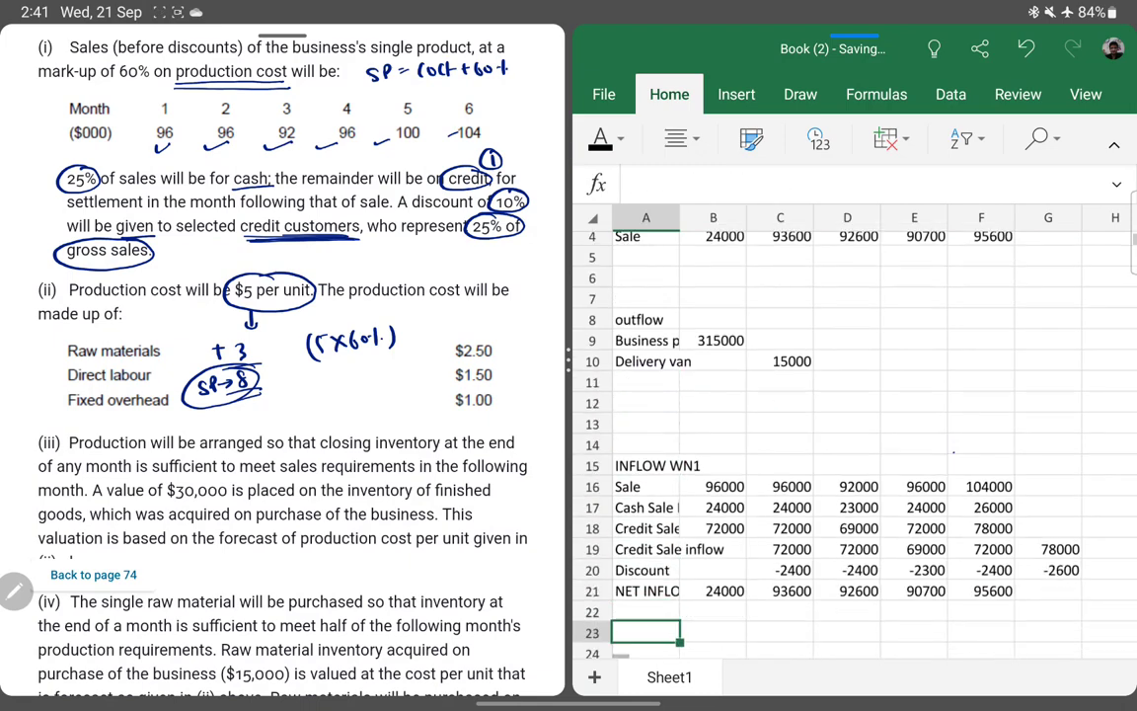
pyautogui.press('Down')
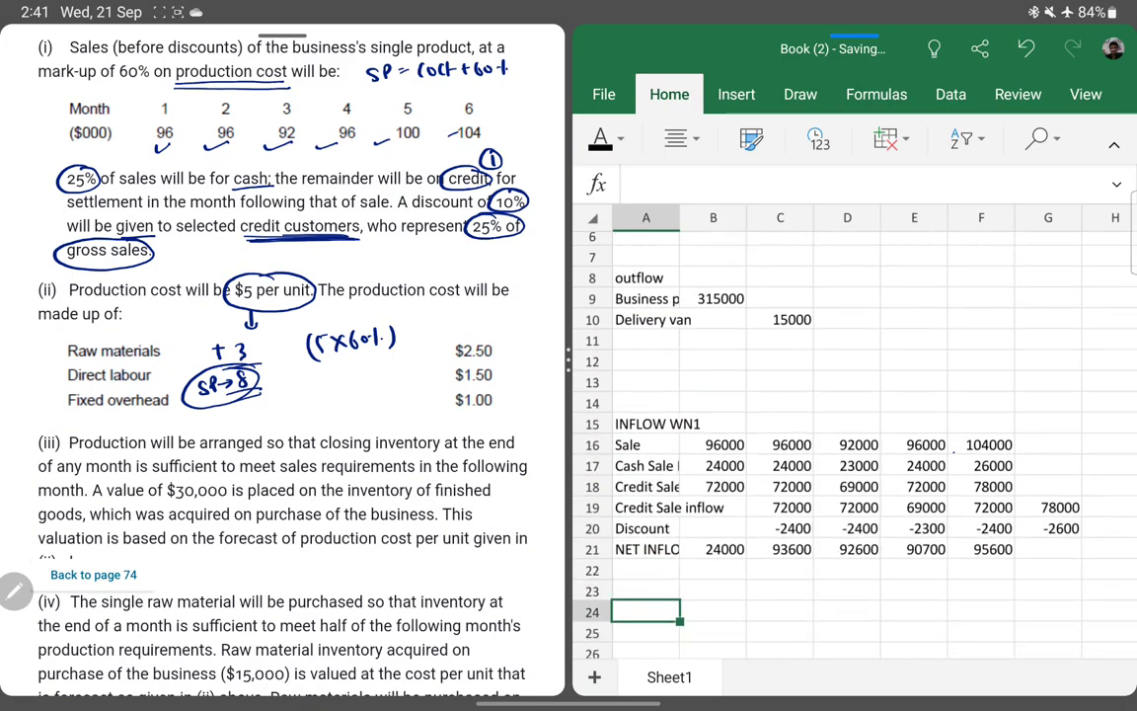
pyautogui.press('Up')
pyautogui.write('UR')
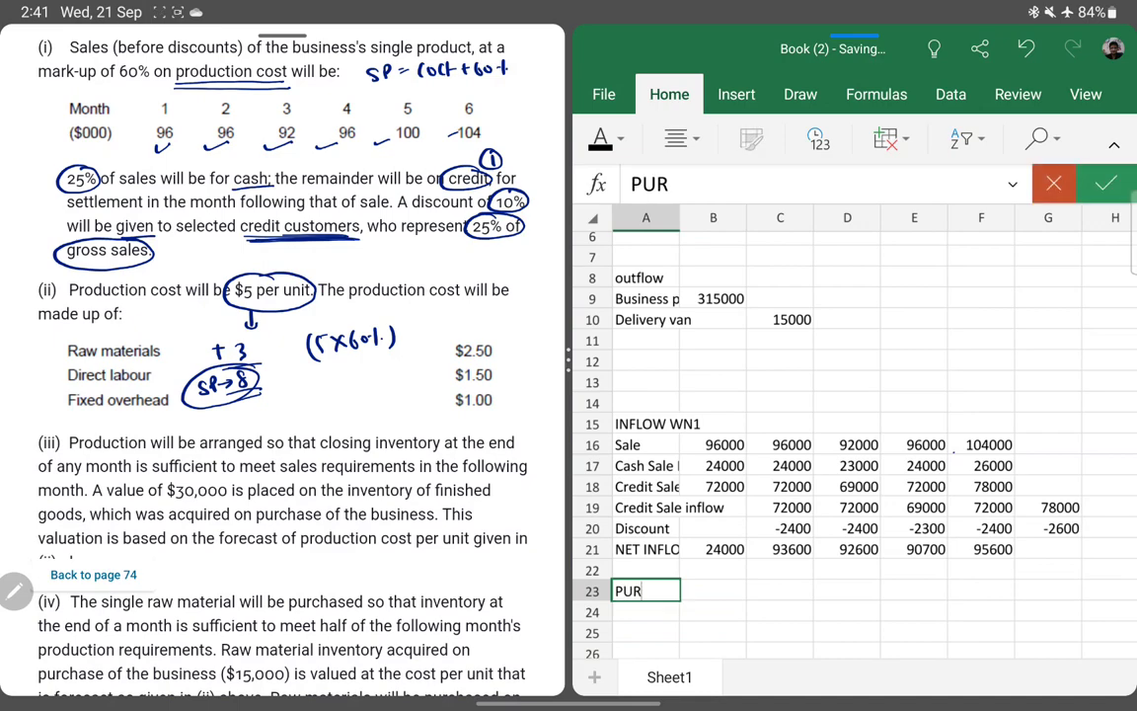
pyautogui.write('CHASES WN@')
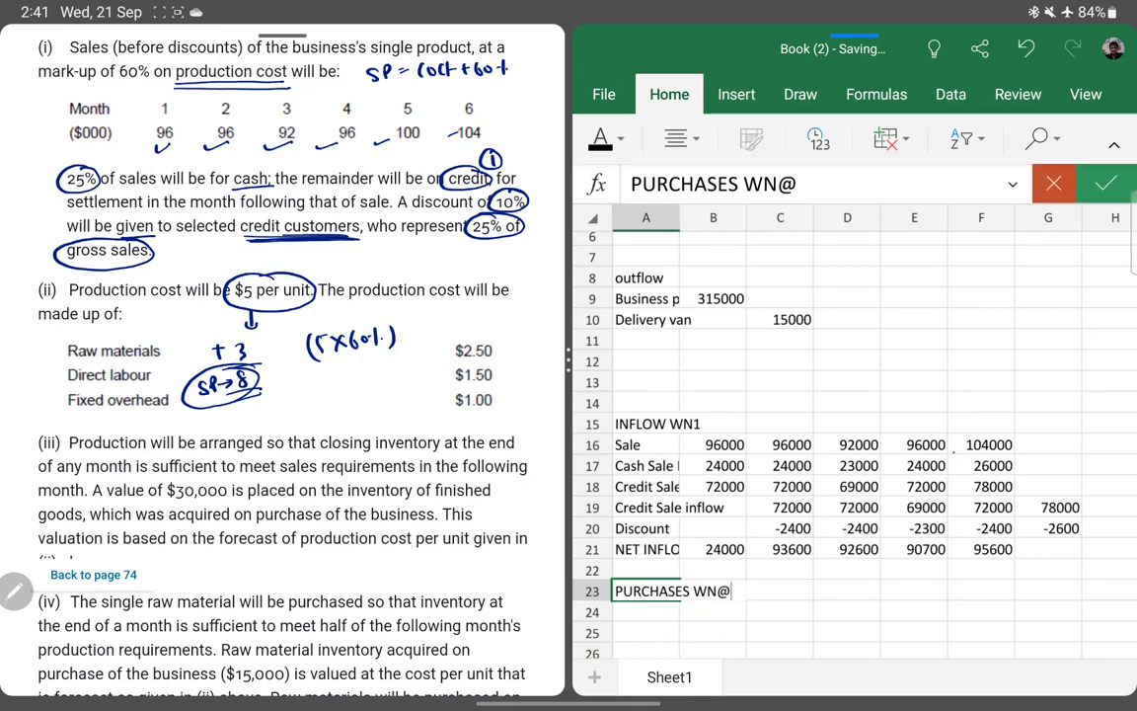
pyautogui.press('BackSpace')
pyautogui.write('2')
pyautogui.press('Return')
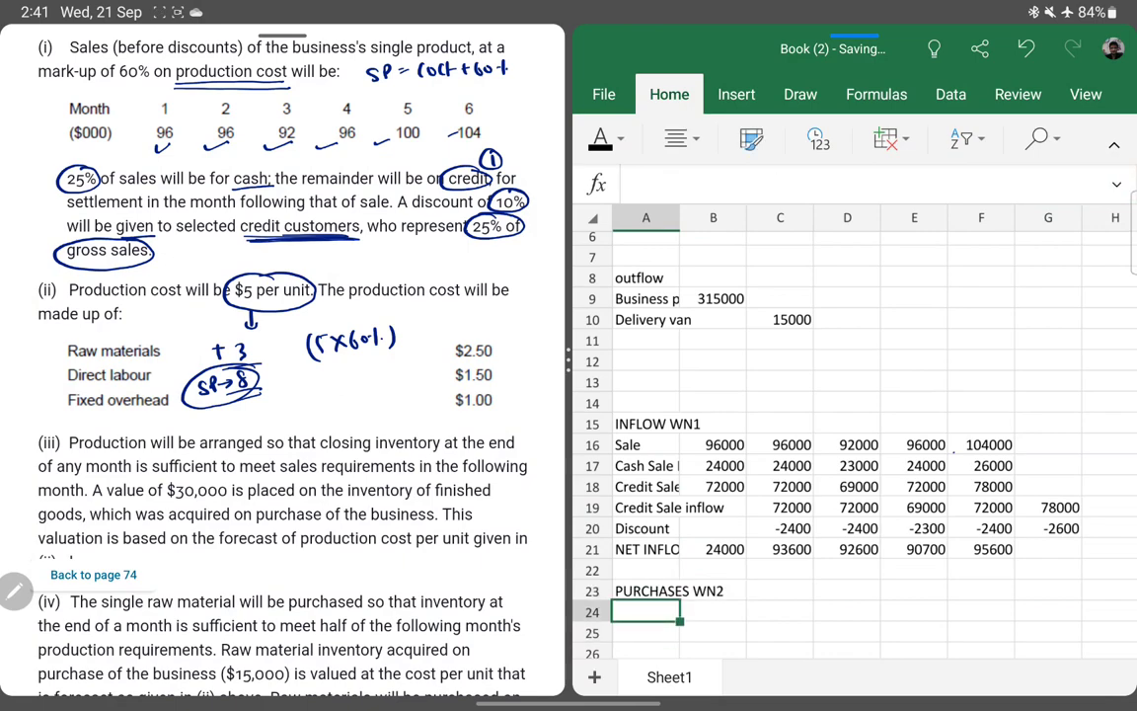
pyautogui.write('Sale')
pyautogui.press('Tab')
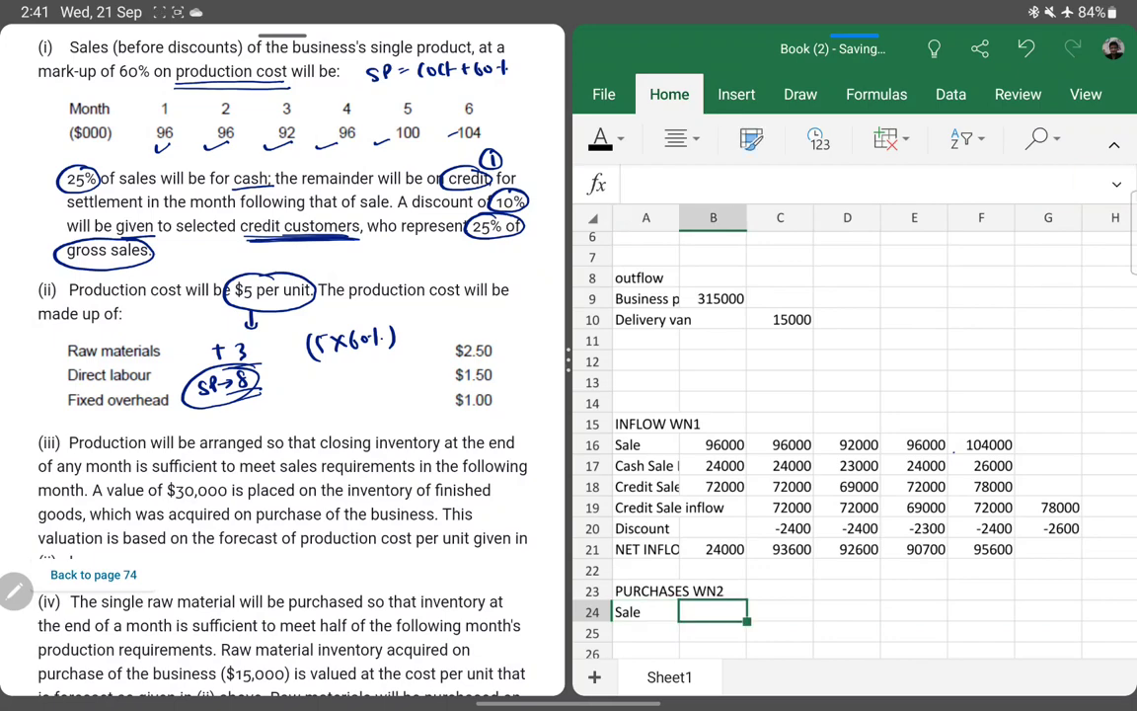
# - Link B24 to the month 1 sale in B16, correcting a mistaken entry
pyautogui.write('=')
pyautogui.press('Up')
pyautogui.press('Up')
pyautogui.press('Up')
pyautogui.press('Up')
pyautogui.press('Up')
pyautogui.press('Up')
pyautogui.press('Up')
pyautogui.press('Up')
pyautogui.press('Return')
pyautogui.press('Up')
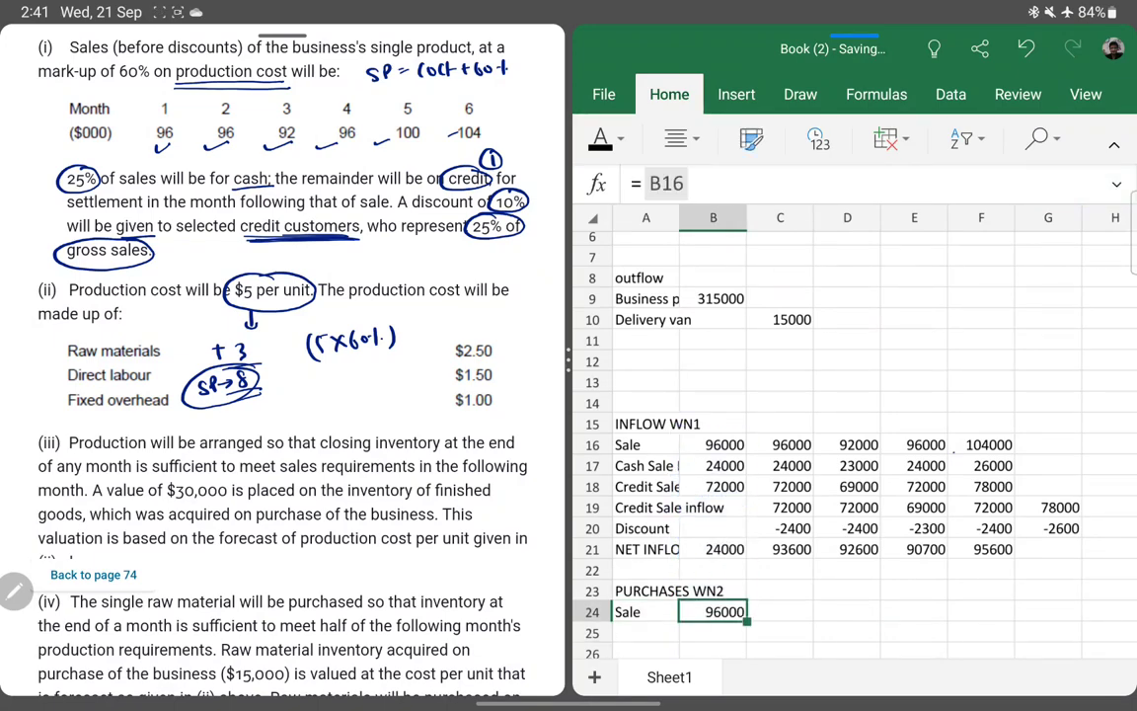
pyautogui.write('c')
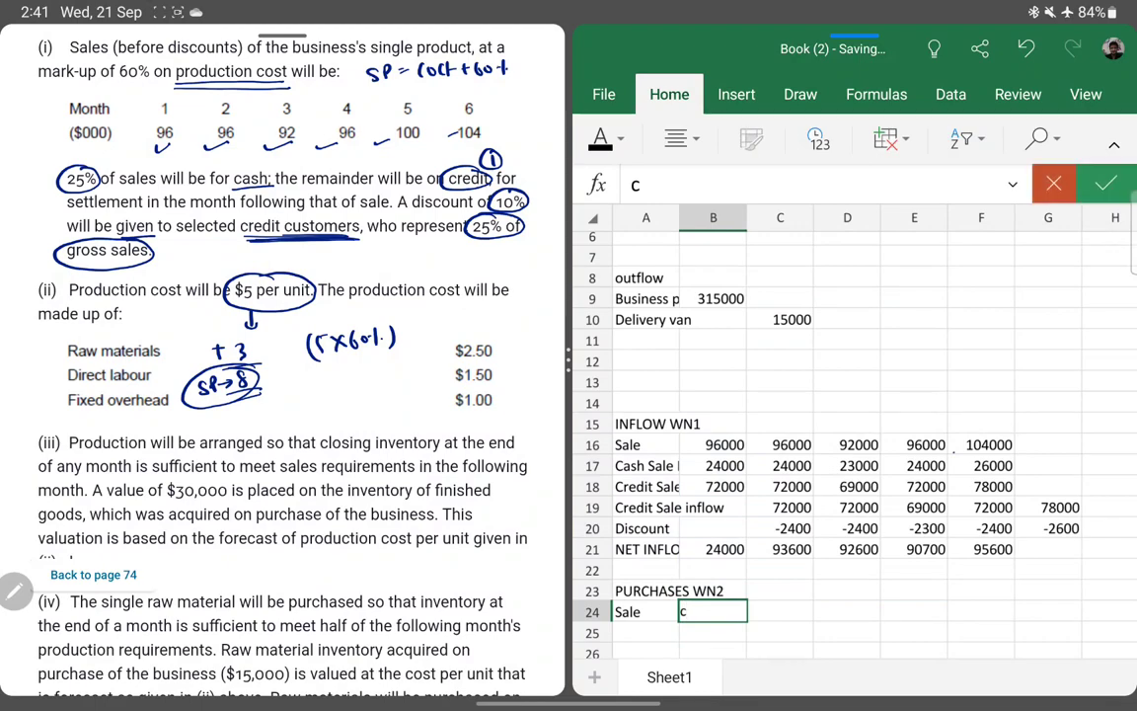
pyautogui.press('Return')
pyautogui.press('Up')
pyautogui.write('=')
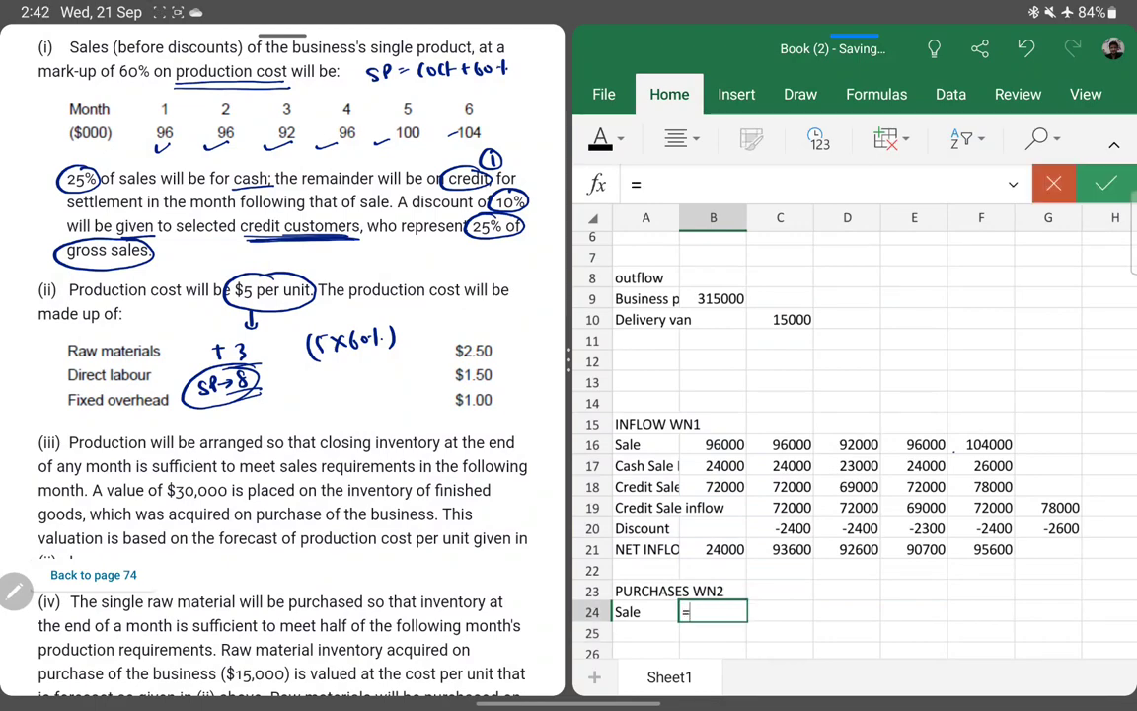
pyautogui.press('Down')
pyautogui.press('Up')
pyautogui.press('Up')
pyautogui.press('Up')
pyautogui.press('Up')
pyautogui.press('Up')
pyautogui.press('Up')
pyautogui.press('Up')
pyautogui.press('Up')
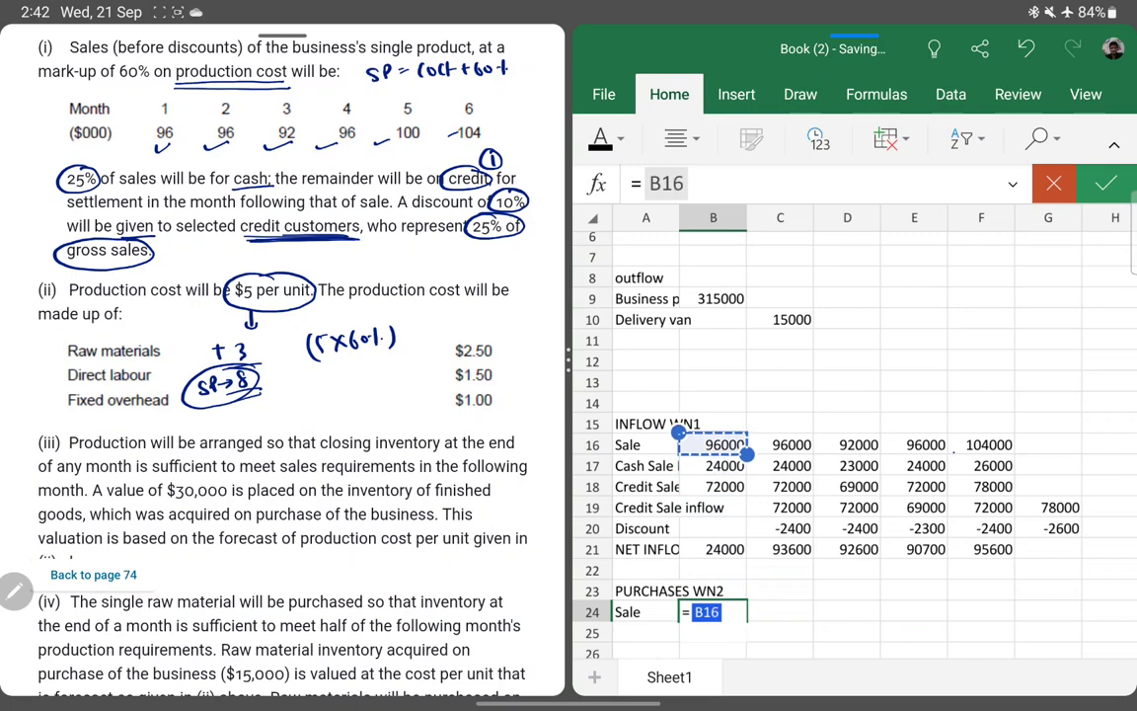
pyautogui.press('Return')
pyautogui.press('Up')
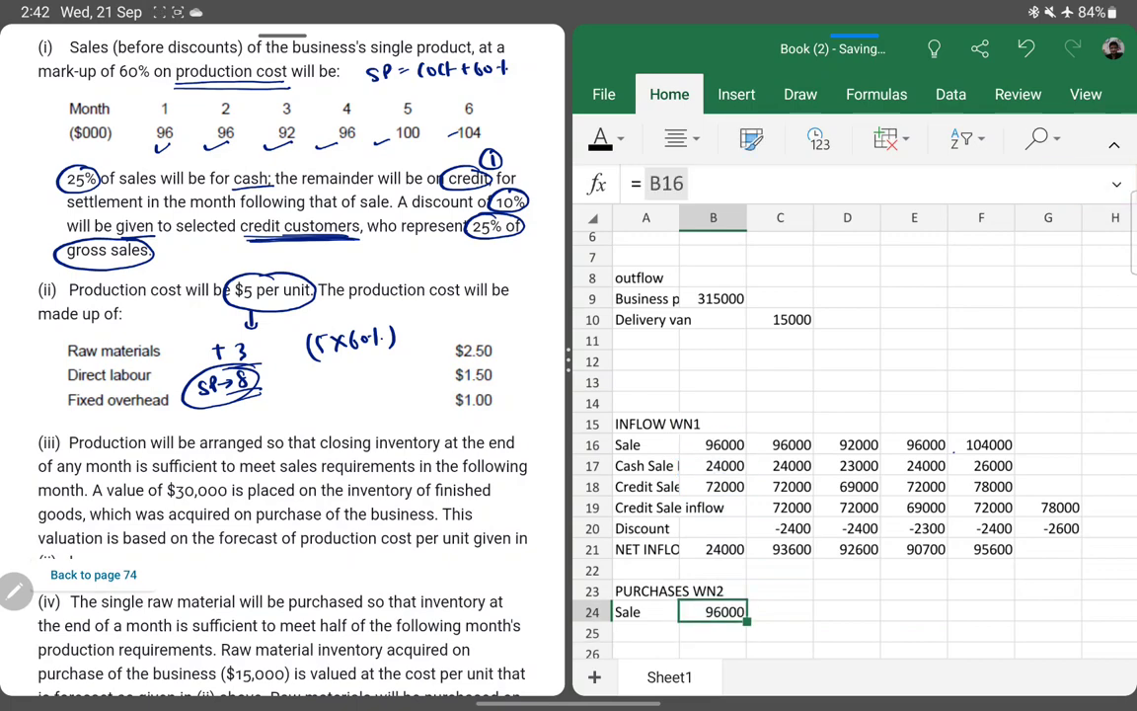
# - Fill the sale link across C24:F24, giving 96000, 92000, 96000, 104000
pyautogui.press('Right')
pyautogui.hotkey('shift', 'Right')
pyautogui.hotkey('shift', 'Right')
pyautogui.hotkey('shift', 'Right')
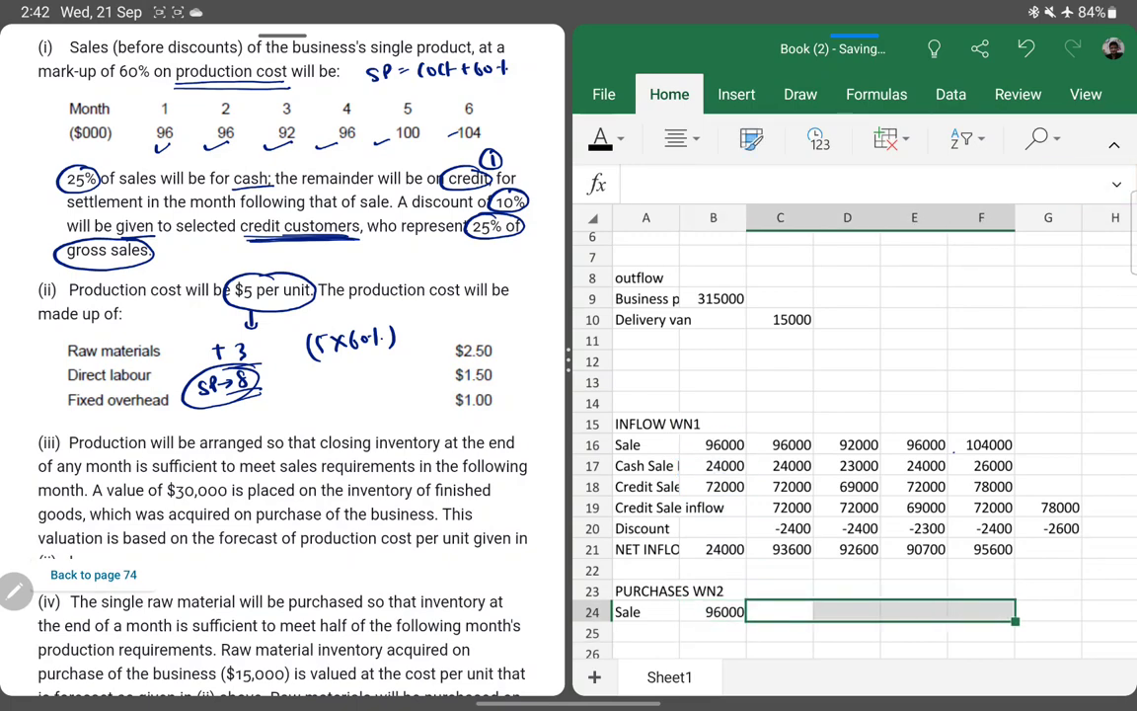
pyautogui.hotkey('ctrl', 'v')
pyautogui.press('Down')
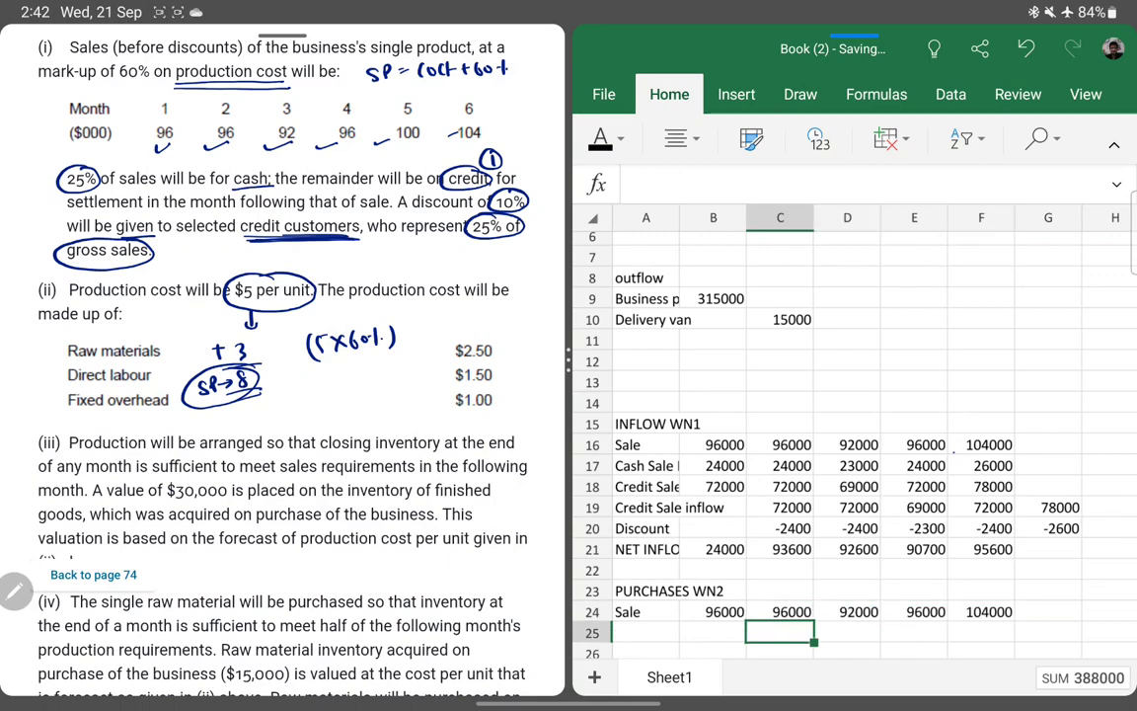
pyautogui.press('Left')
pyautogui.press('Left')
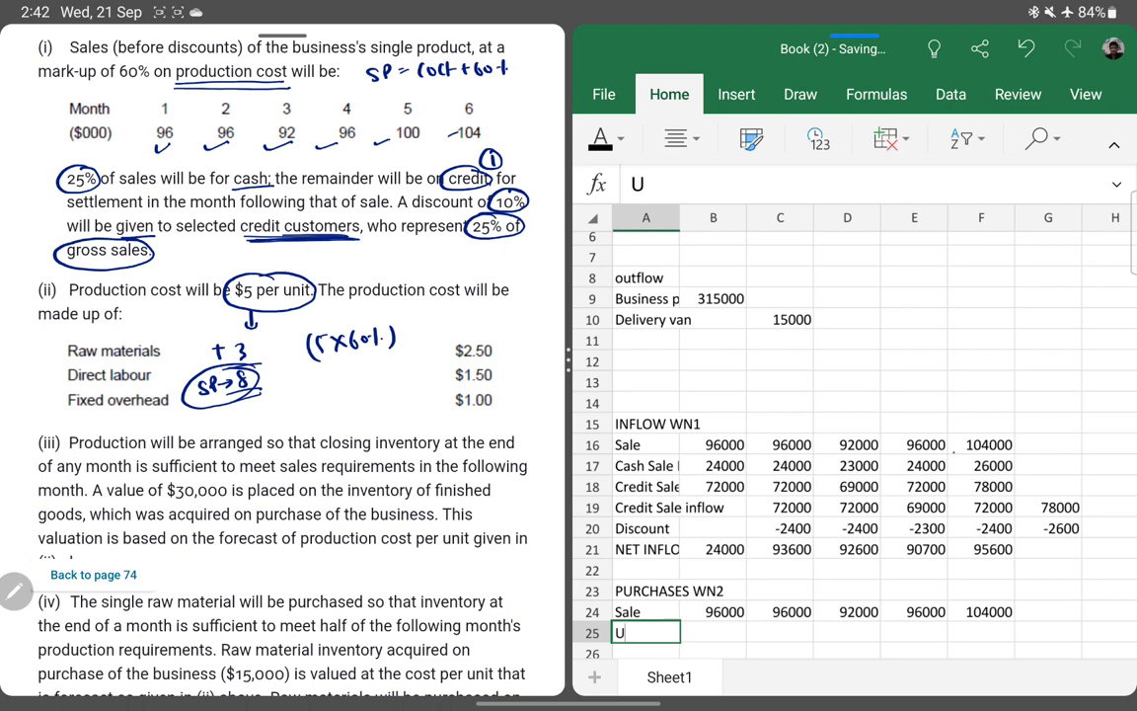
# - Label A25 'Units Sold' and fill =B24/8 from B25 to F25 (12000 to 13000)
pyautogui.write('nits Sold')
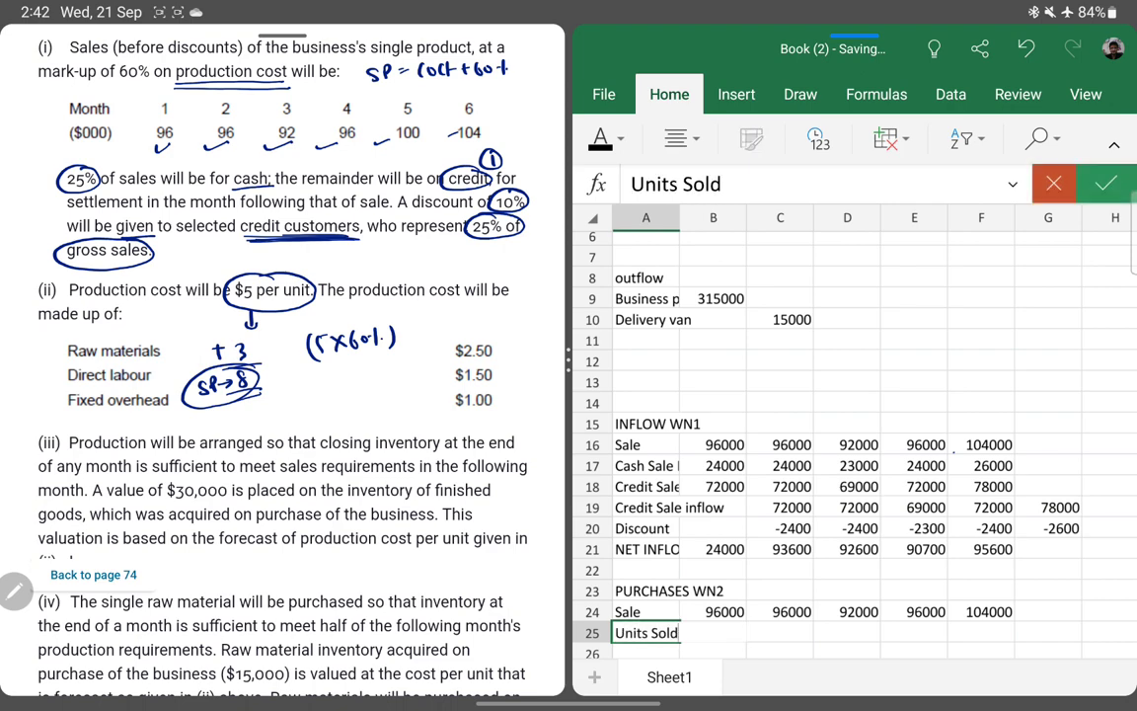
pyautogui.press('Tab')
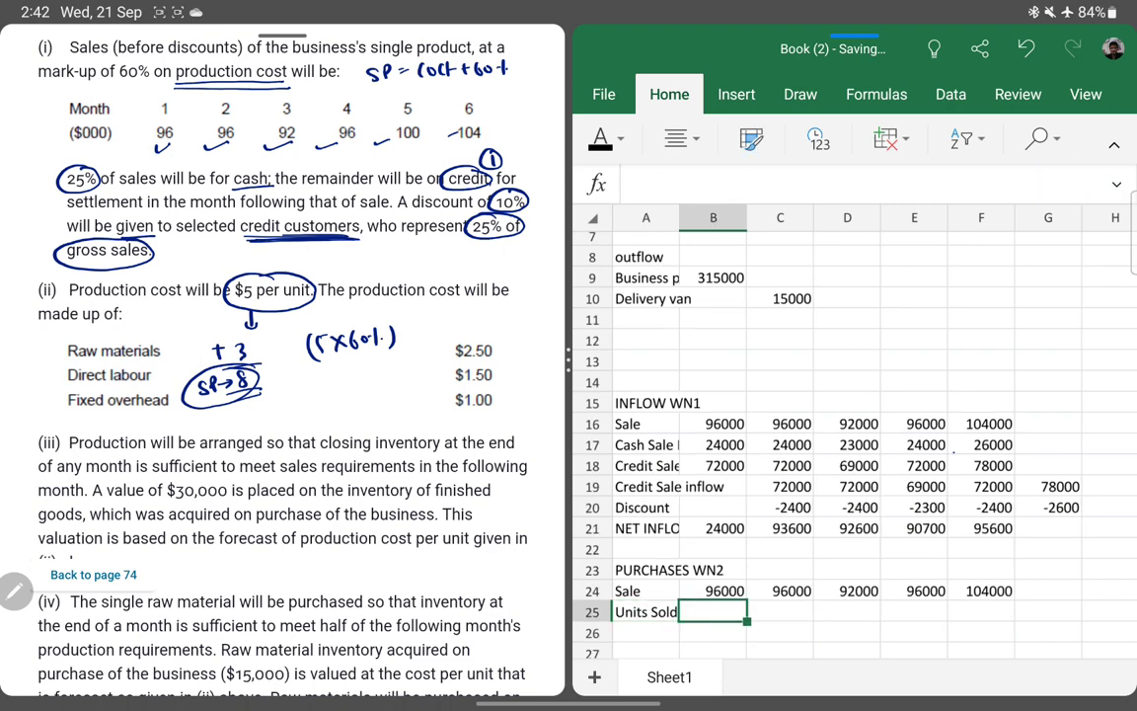
pyautogui.write('=')
pyautogui.click(713, 590)
pyautogui.write('/8')
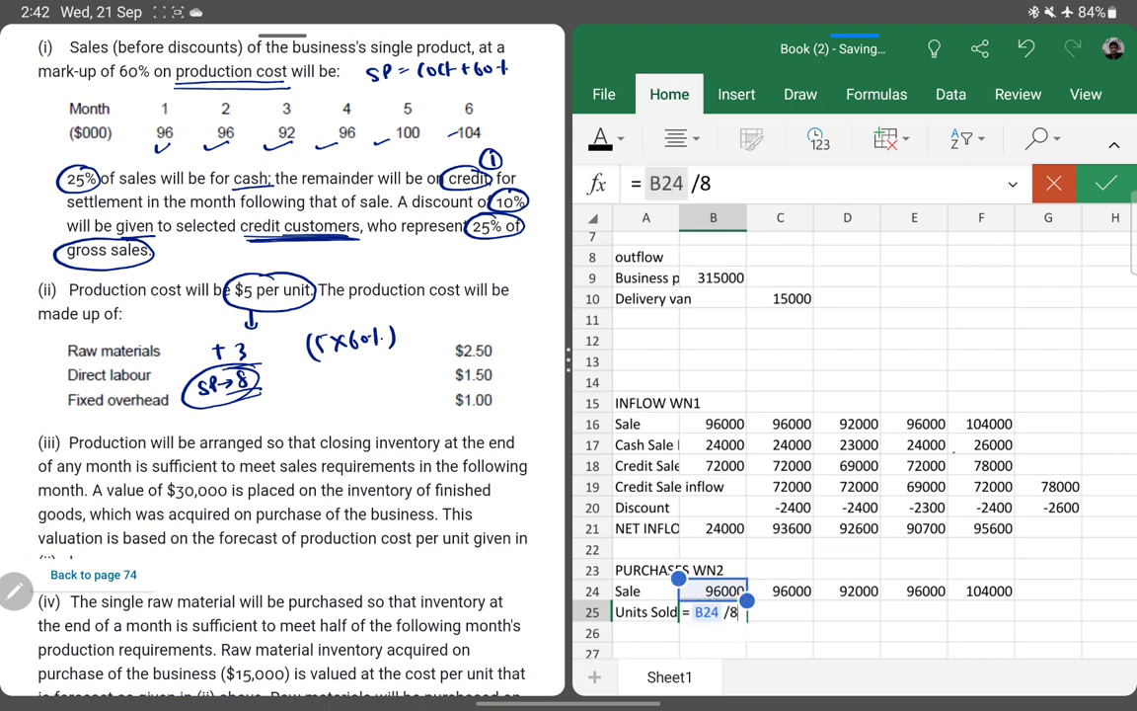
pyautogui.press('Return')
pyautogui.click(713, 612)
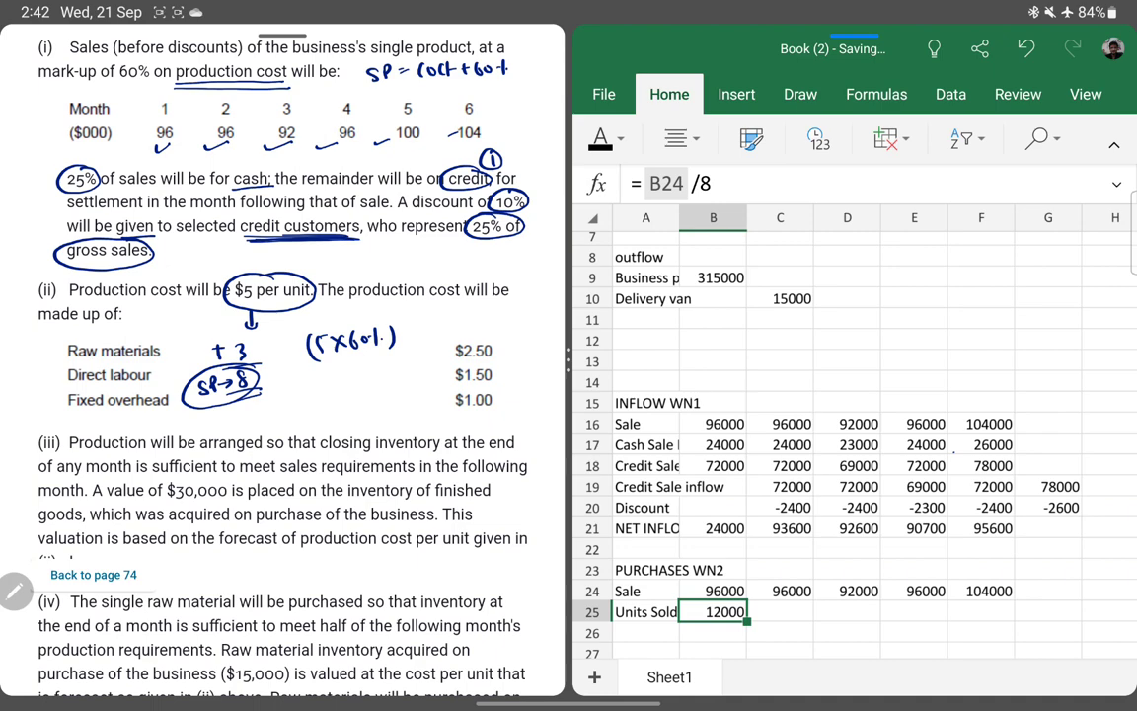
pyautogui.moveTo(747, 621); pyautogui.dragTo(1014, 621)
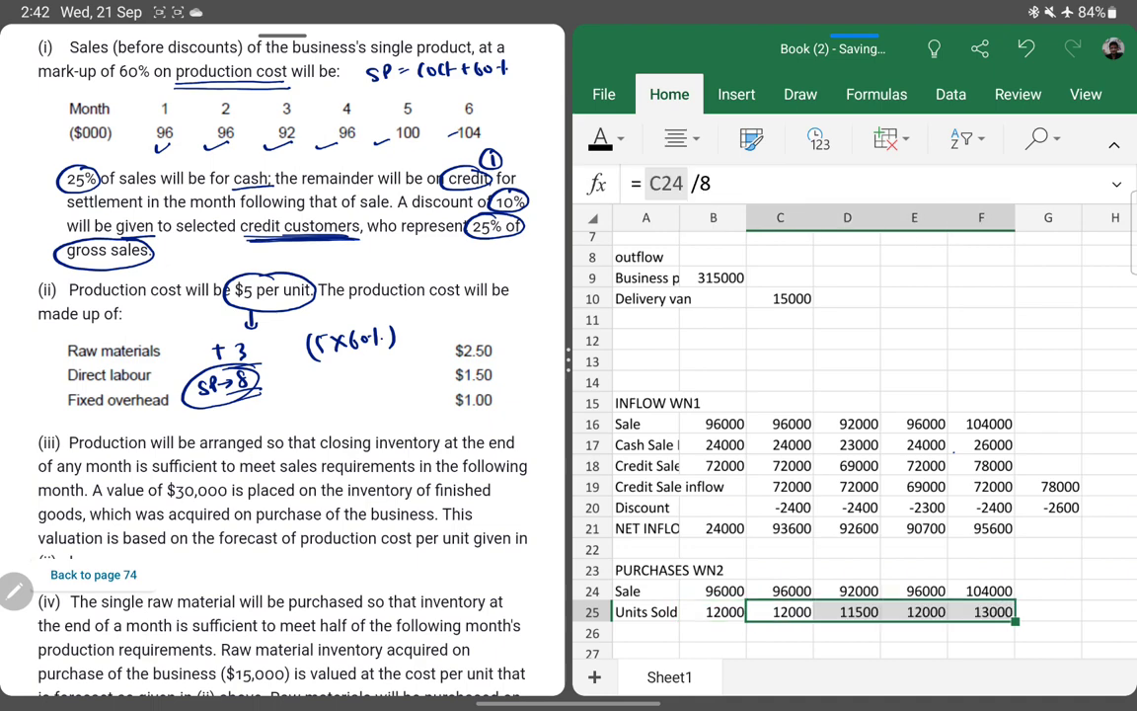
pyautogui.click(780, 632)
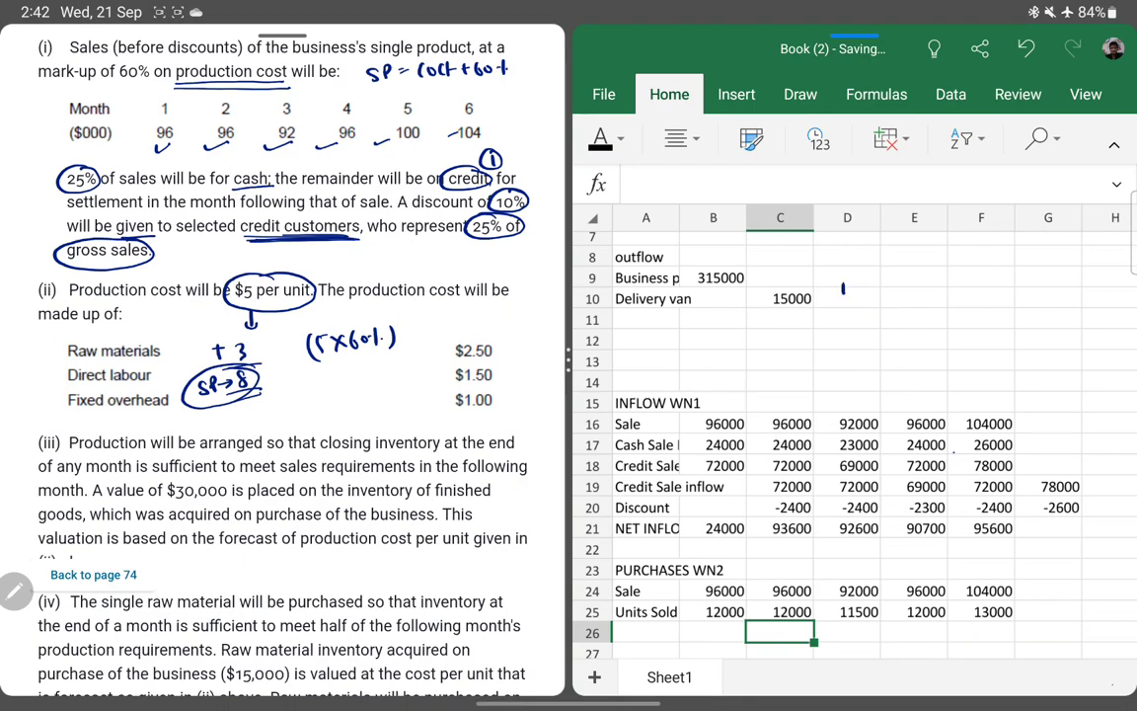
pyautogui.moveTo(840, 290)
pyautogui.mouseDown()
pyautogui.moveTo(904, 270)
pyautogui.moveTo(852, 340)
pyautogui.moveTo(929, 319)
pyautogui.mouseUp()
pyautogui.moveTo(940, 303)
pyautogui.mouseDown()
pyautogui.moveTo(937, 318)
pyautogui.moveTo(977, 324)
pyautogui.moveTo(1034, 296)
pyautogui.mouseUp()
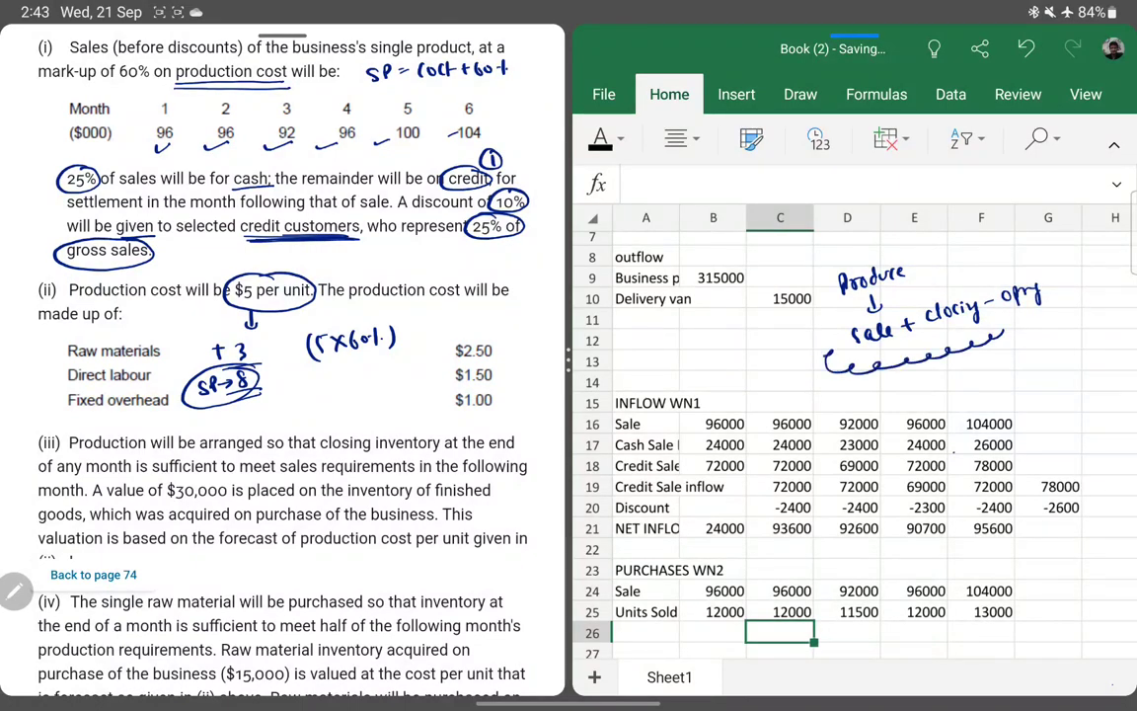
pyautogui.moveTo(936, 237); pyautogui.dragTo(1064, 259)
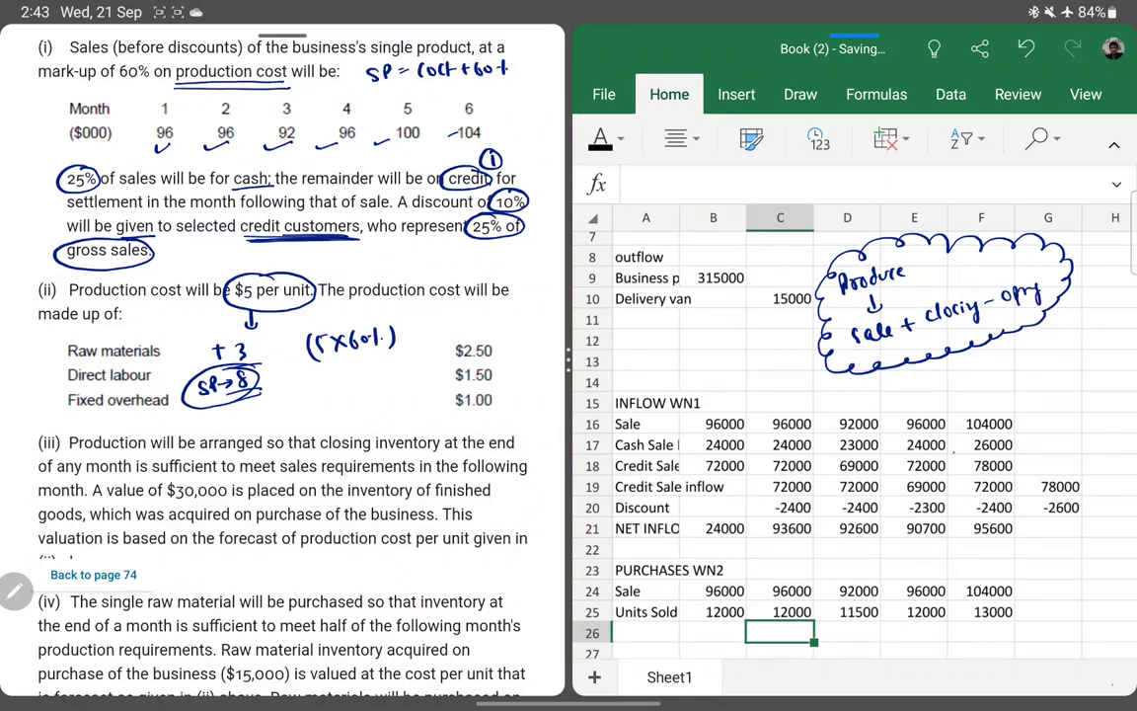
pyautogui.moveTo(641, 341); pyautogui.dragTo(643, 354)
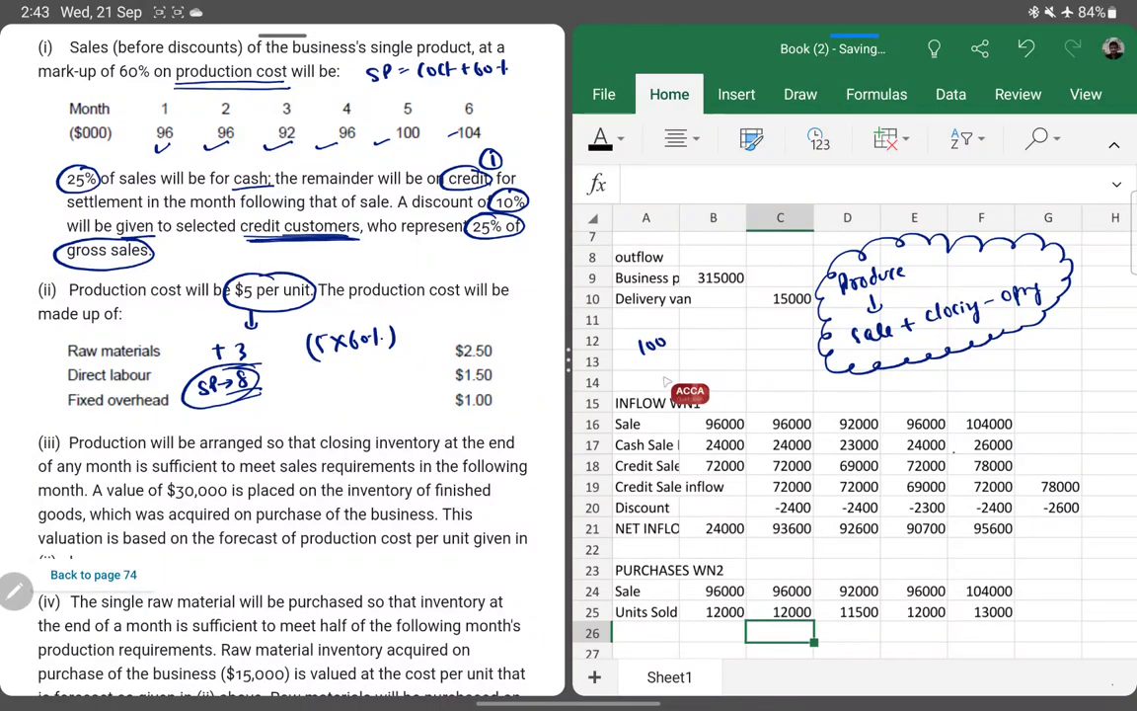
pyautogui.moveTo(685, 336)
pyautogui.mouseDown()
pyautogui.moveTo(681, 346)
pyautogui.moveTo(702, 337)
pyautogui.mouseUp()
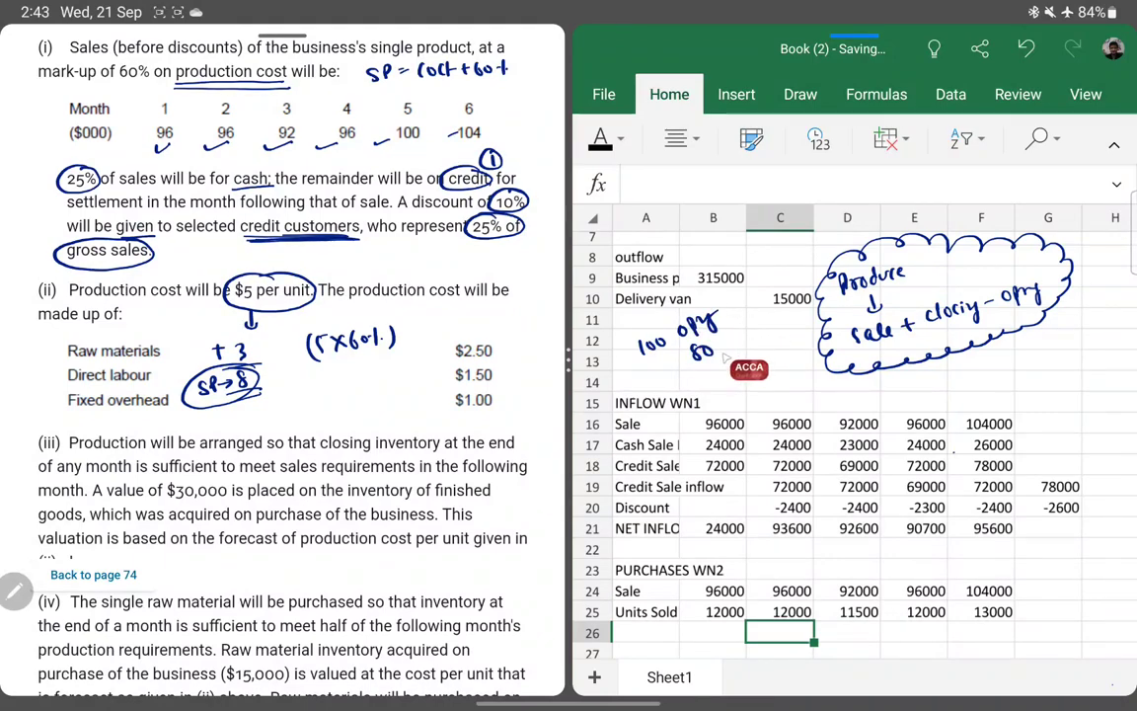
pyautogui.moveTo(732, 336)
pyautogui.mouseDown()
pyautogui.moveTo(726, 346)
pyautogui.moveTo(755, 339)
pyautogui.mouseUp()
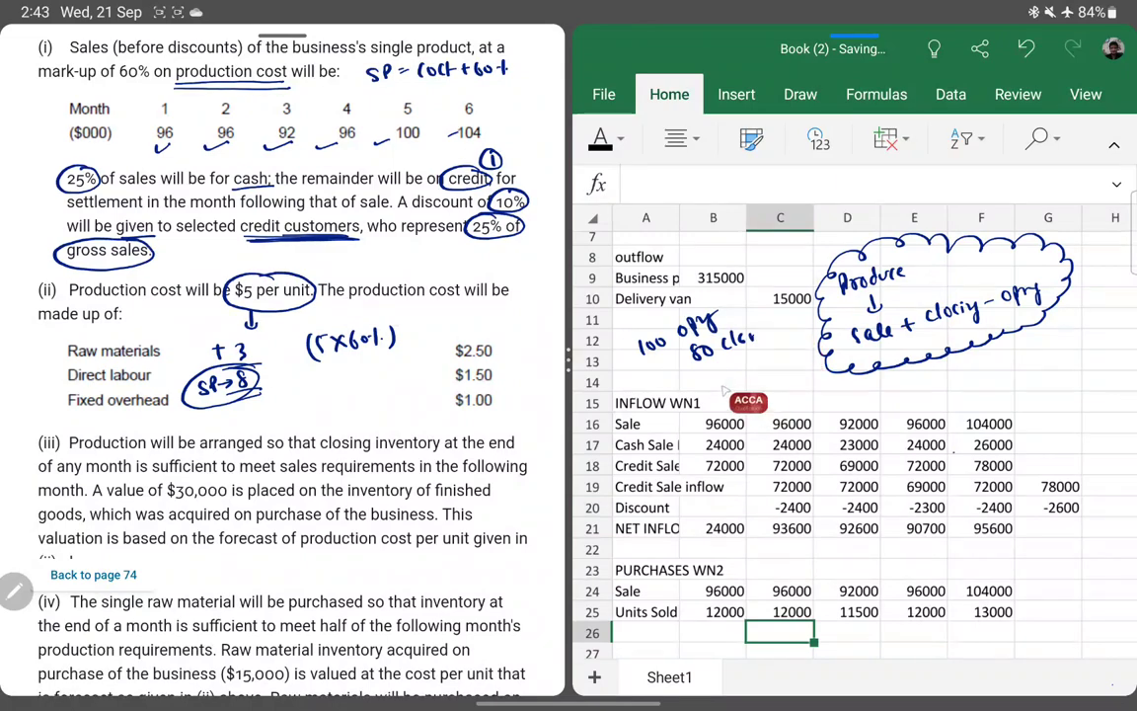
pyautogui.moveTo(712, 377); pyautogui.dragTo(712, 390)
pyautogui.moveTo(721, 379); pyautogui.dragTo(740, 385)
pyautogui.click(754, 372)
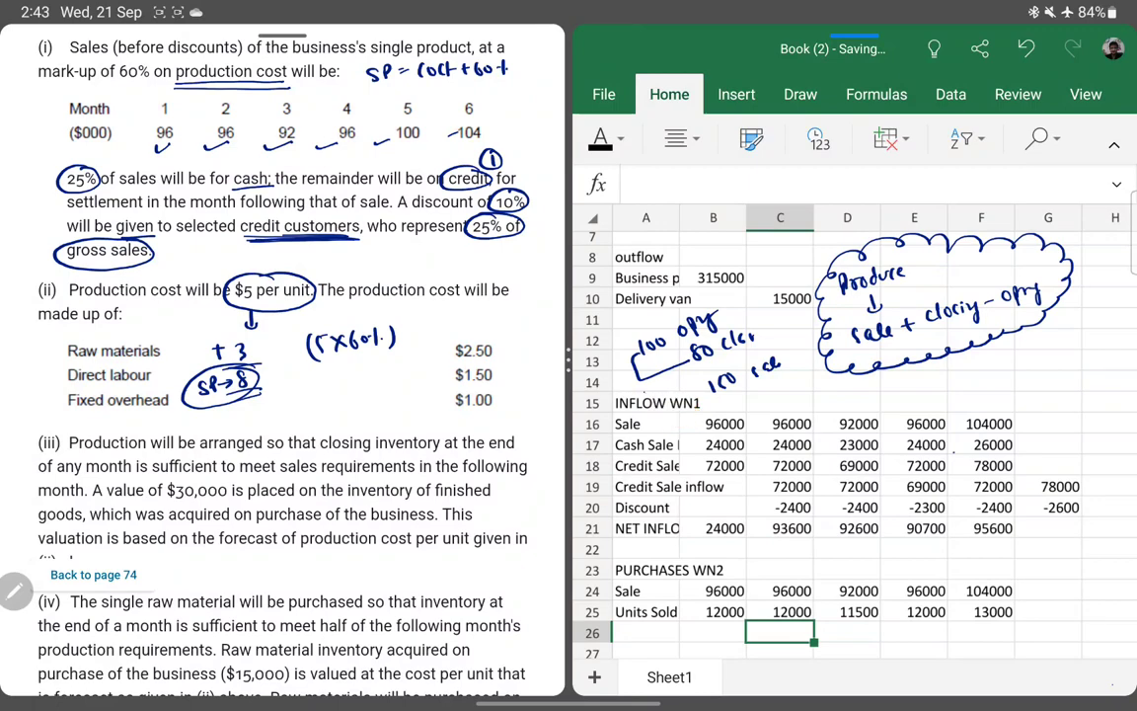
pyautogui.moveTo(673, 379); pyautogui.dragTo(669, 385)
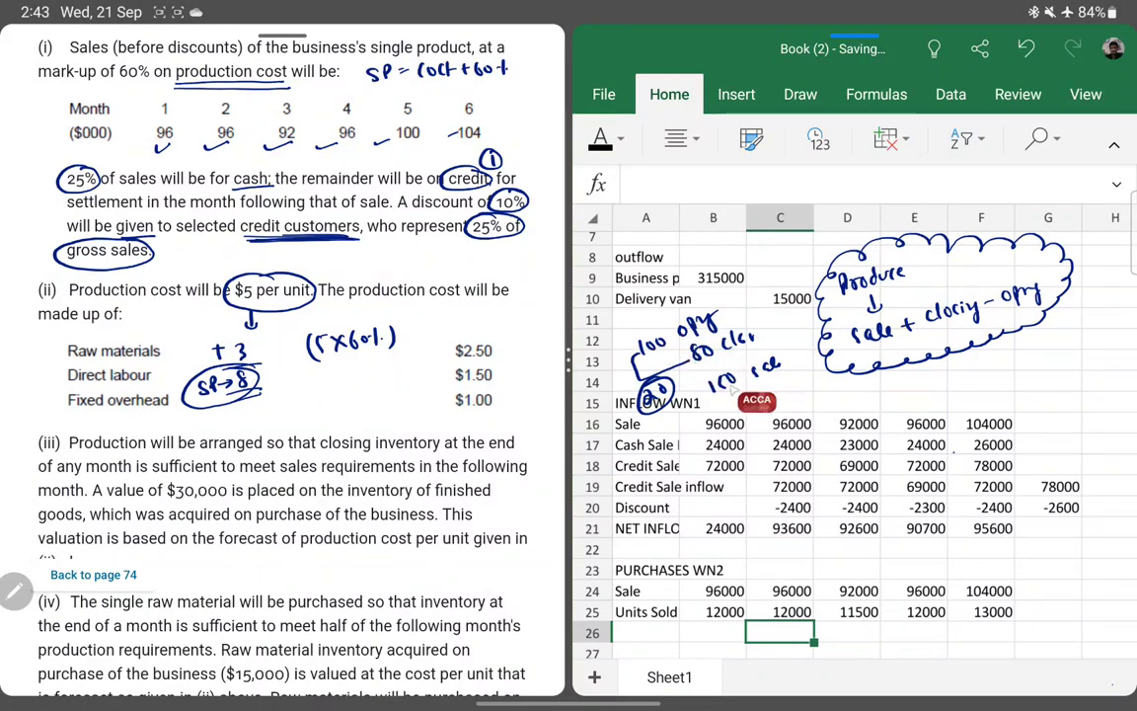
pyautogui.moveTo(730, 365)
pyautogui.mouseDown()
pyautogui.moveTo(790, 394)
pyautogui.moveTo(790, 407)
pyautogui.mouseUp()
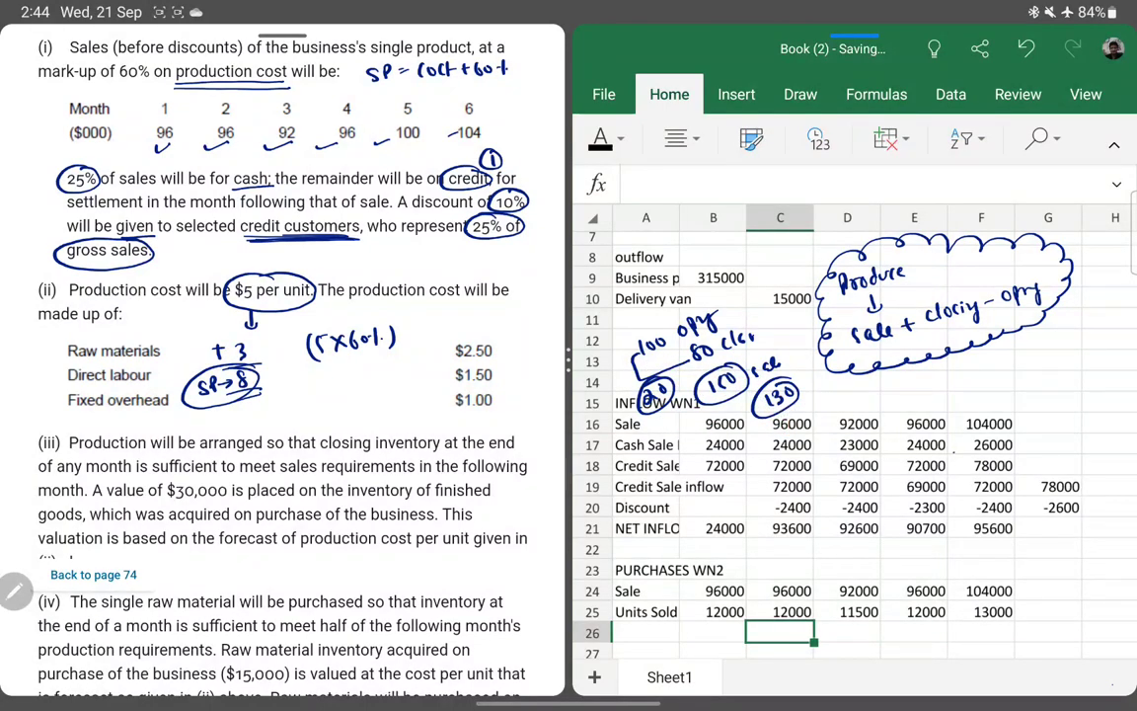
pyautogui.moveTo(765, 383)
pyautogui.mouseDown()
pyautogui.moveTo(790, 401)
pyautogui.moveTo(820, 398)
pyautogui.moveTo(812, 408)
pyautogui.moveTo(864, 398)
pyautogui.mouseUp()
pyautogui.moveTo(871, 392)
pyautogui.mouseDown()
pyautogui.moveTo(871, 404)
pyautogui.moveTo(932, 392)
pyautogui.mouseUp()
pyautogui.moveTo(920, 399); pyautogui.dragTo(951, 397)
pyautogui.moveTo(967, 385)
pyautogui.mouseDown()
pyautogui.moveTo(985, 390)
pyautogui.moveTo(770, 403)
pyautogui.moveTo(691, 380)
pyautogui.moveTo(653, 402)
pyautogui.moveTo(691, 340)
pyautogui.moveTo(602, 316)
pyautogui.mouseUp()
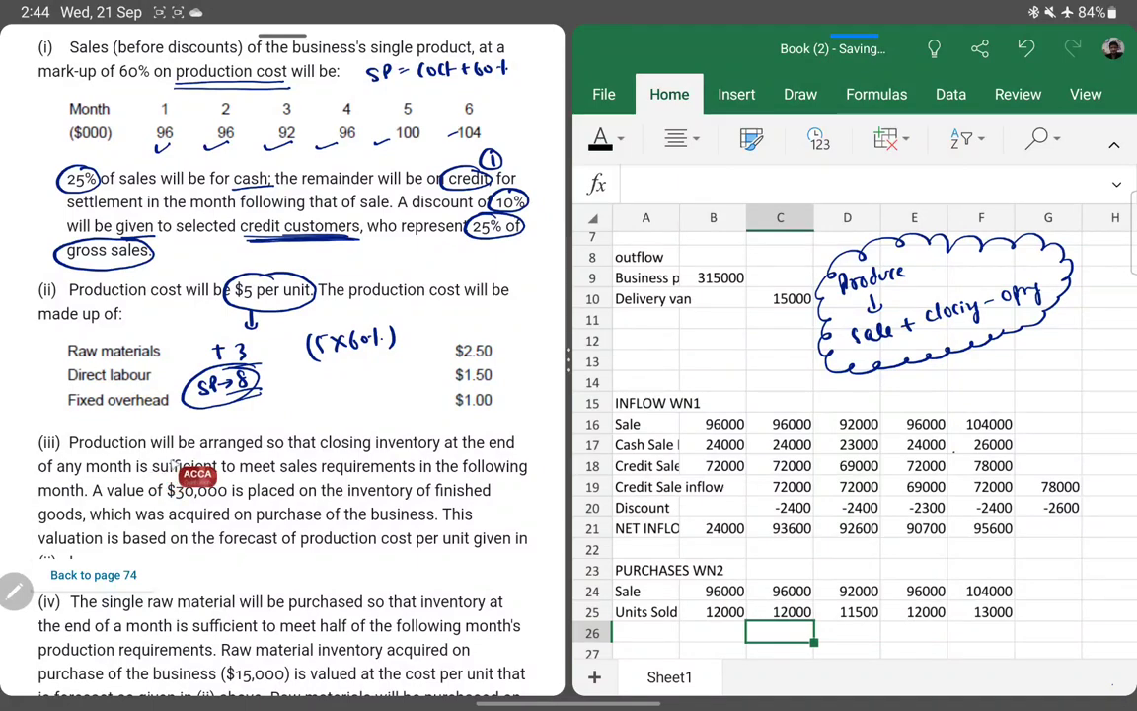
# - Underline 'closing inventory' and 'sufficient to meet sales requirements', circle 'end', and draw an arrow
pyautogui.moveTo(319, 455); pyautogui.dragTo(385, 455)
pyautogui.moveTo(515, 435); pyautogui.dragTo(482, 433)
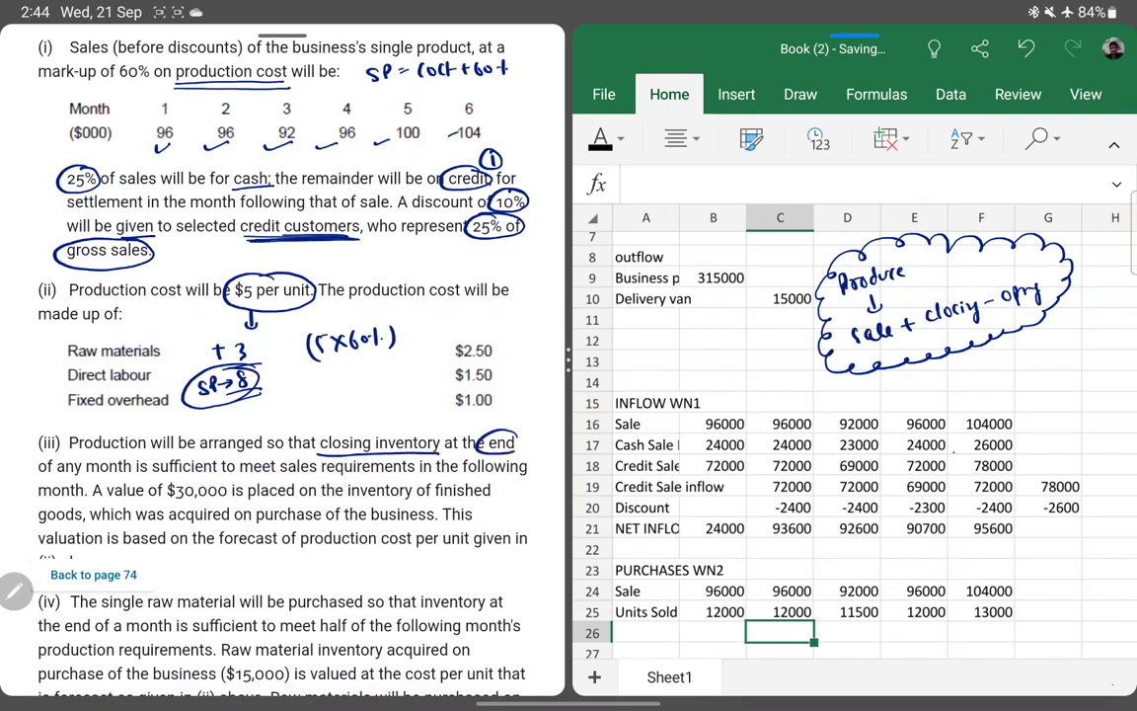
pyautogui.moveTo(40, 475); pyautogui.dragTo(131, 476)
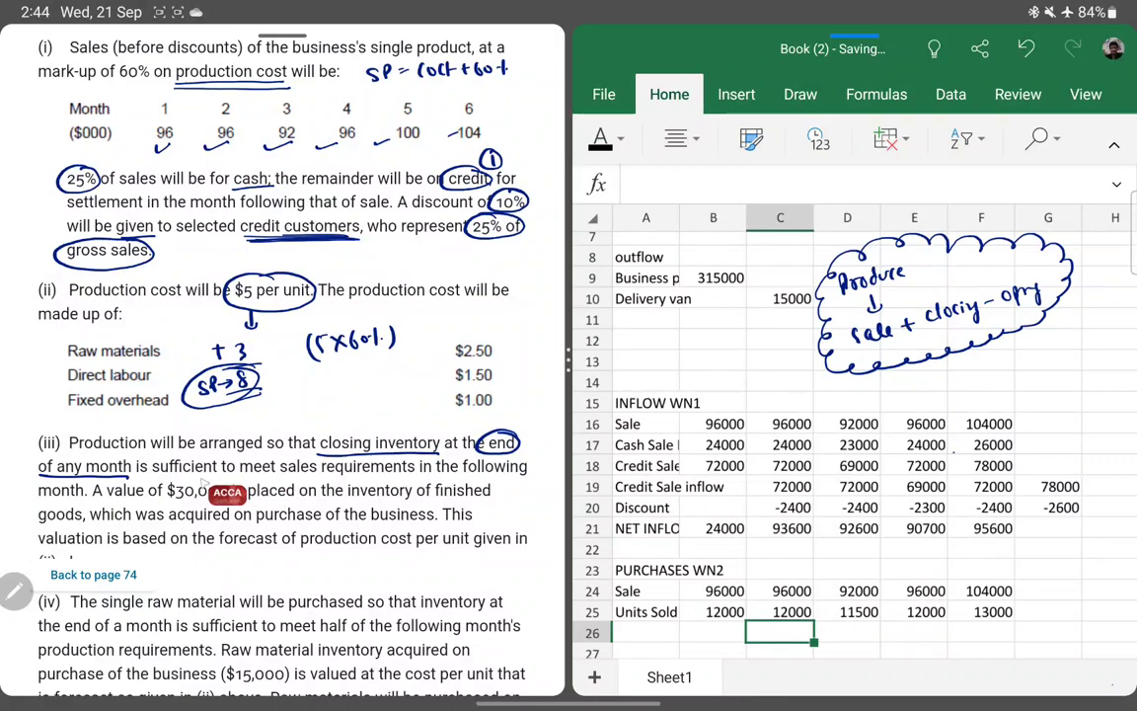
pyautogui.moveTo(246, 477); pyautogui.dragTo(414, 476)
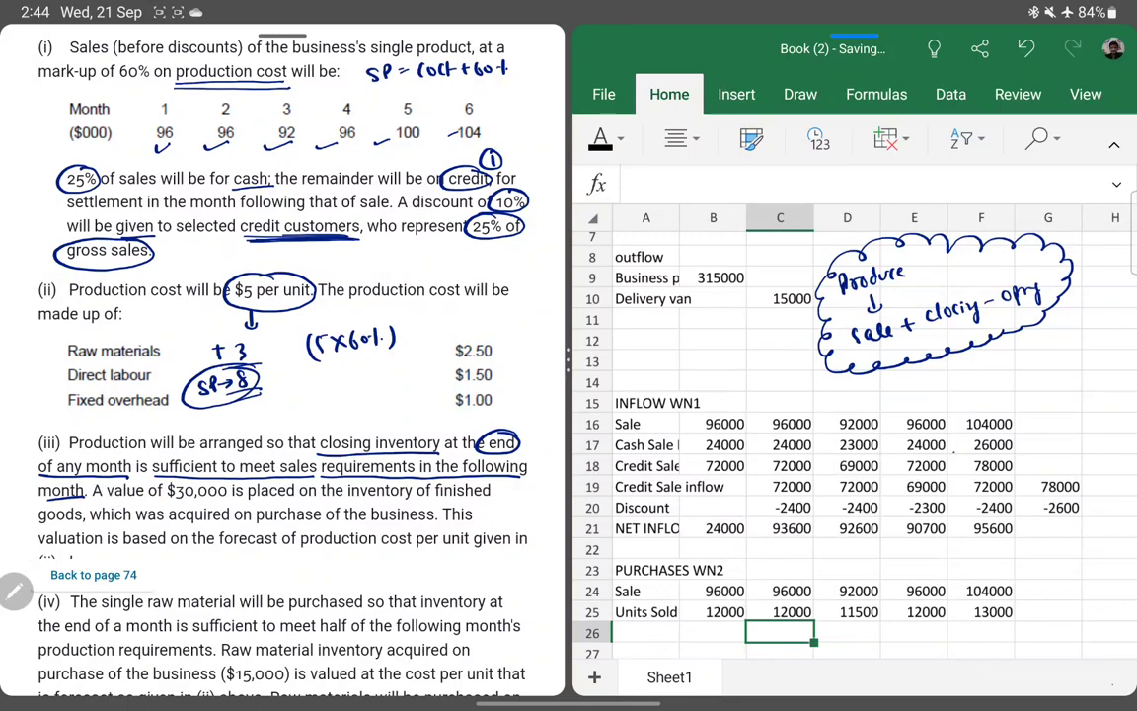
pyautogui.scroll(-2, 848, 434)
pyautogui.click(712, 633)
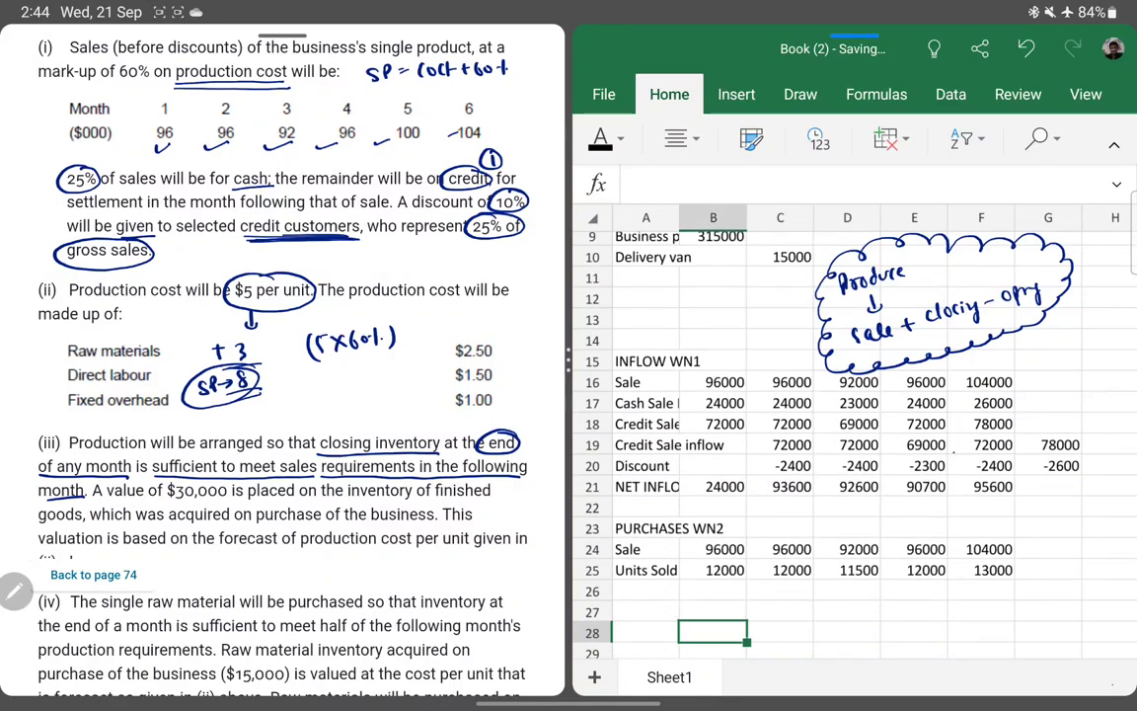
pyautogui.click(646, 612)
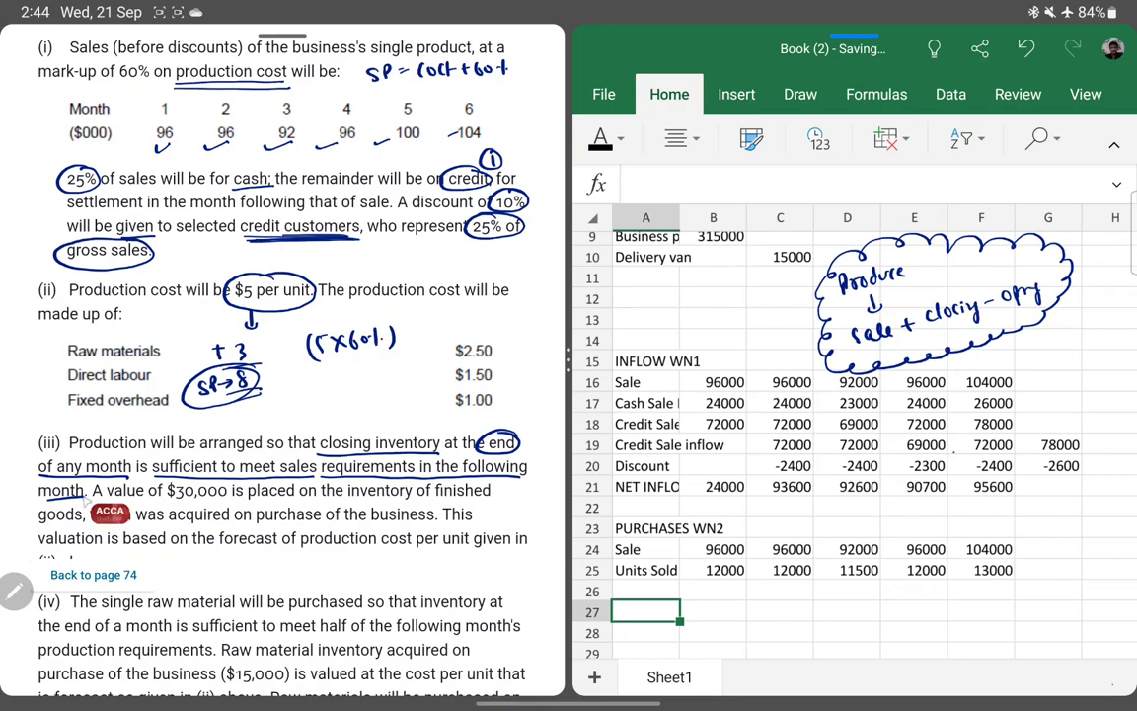
pyautogui.moveTo(302, 441); pyautogui.dragTo(365, 419)
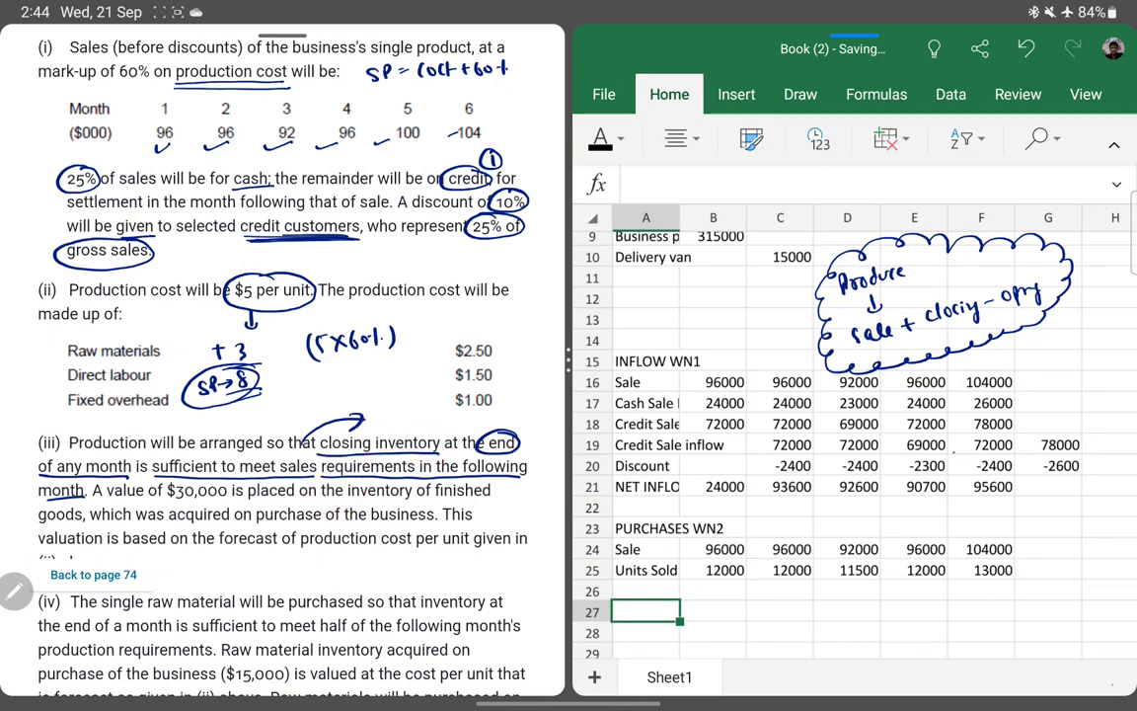
# - Label A26 'Closing Stock' and set B26 to =C25, next month's units sold
pyautogui.click(645, 590)
pyautogui.write('Closing S')
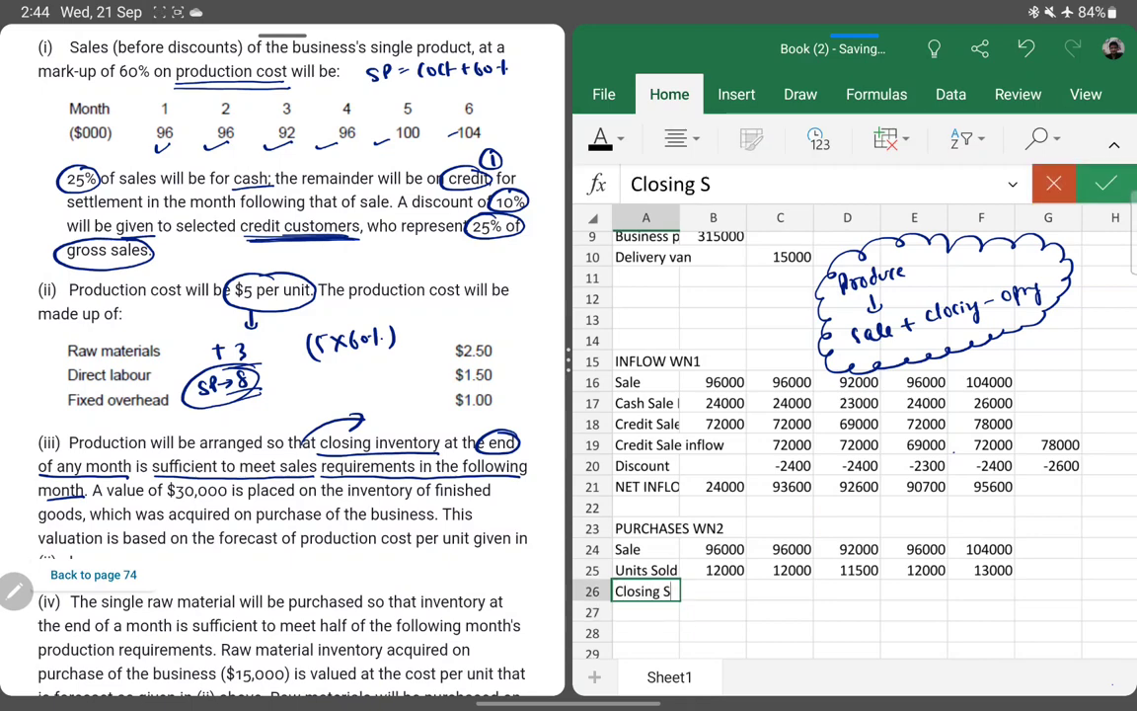
pyautogui.press('Return')
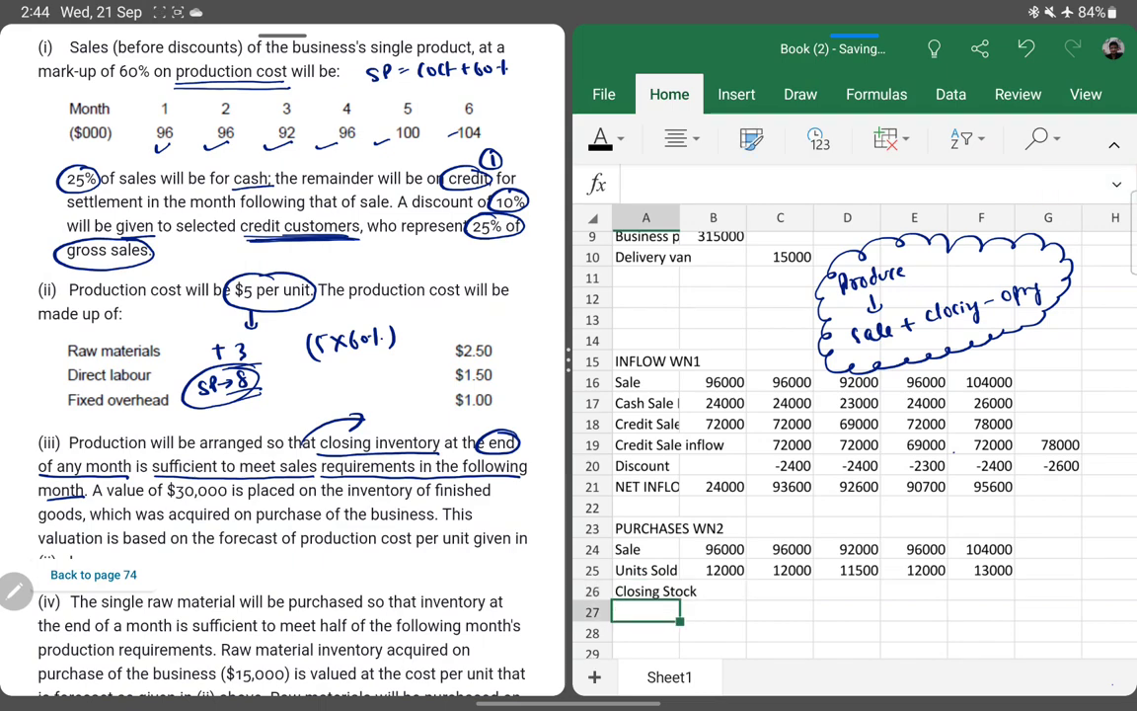
pyautogui.press('Up')
pyautogui.press('Right')
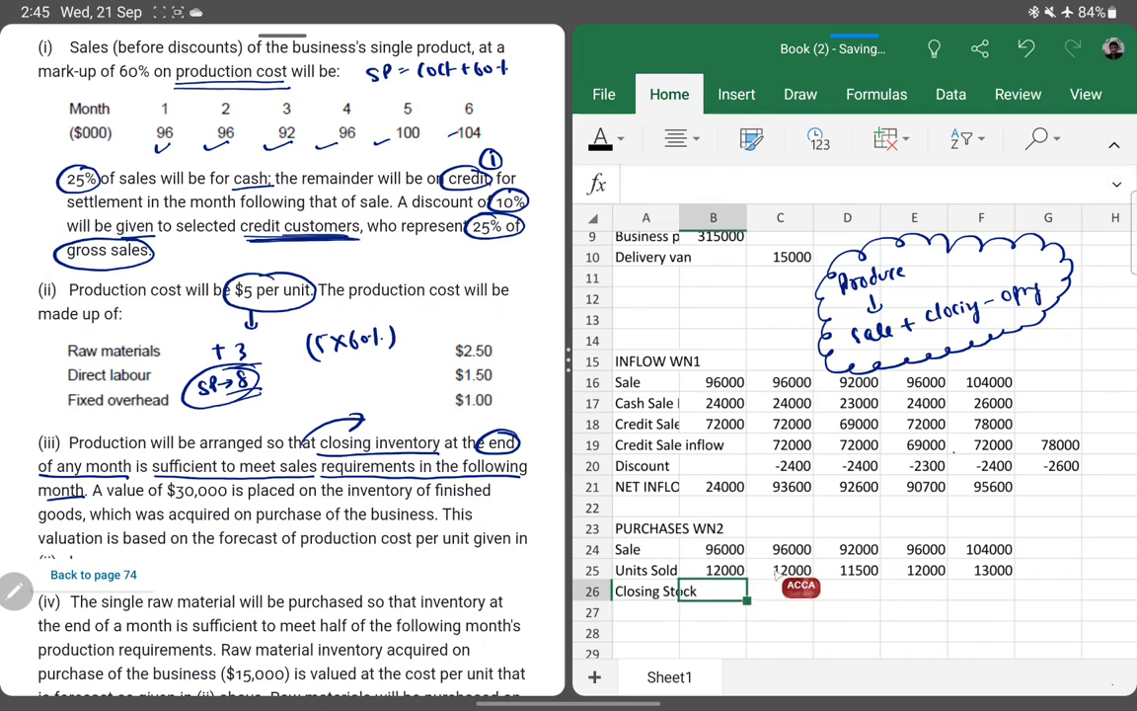
pyautogui.write('=')
pyautogui.click(780, 569)
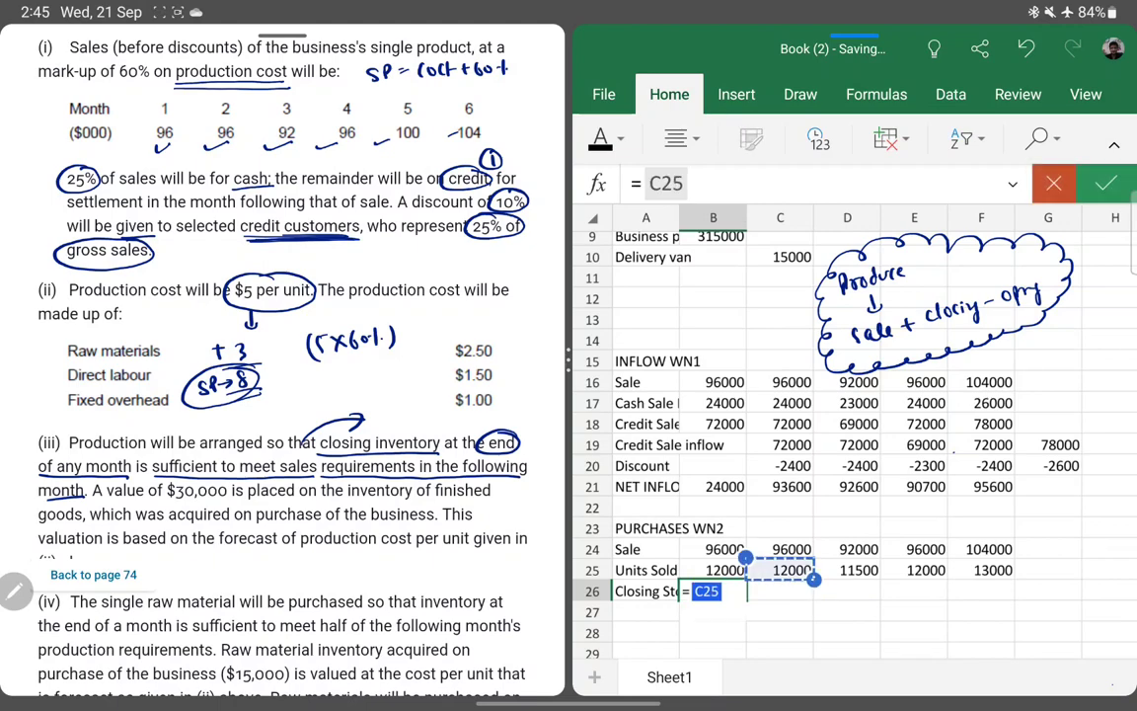
pyautogui.press('Return')
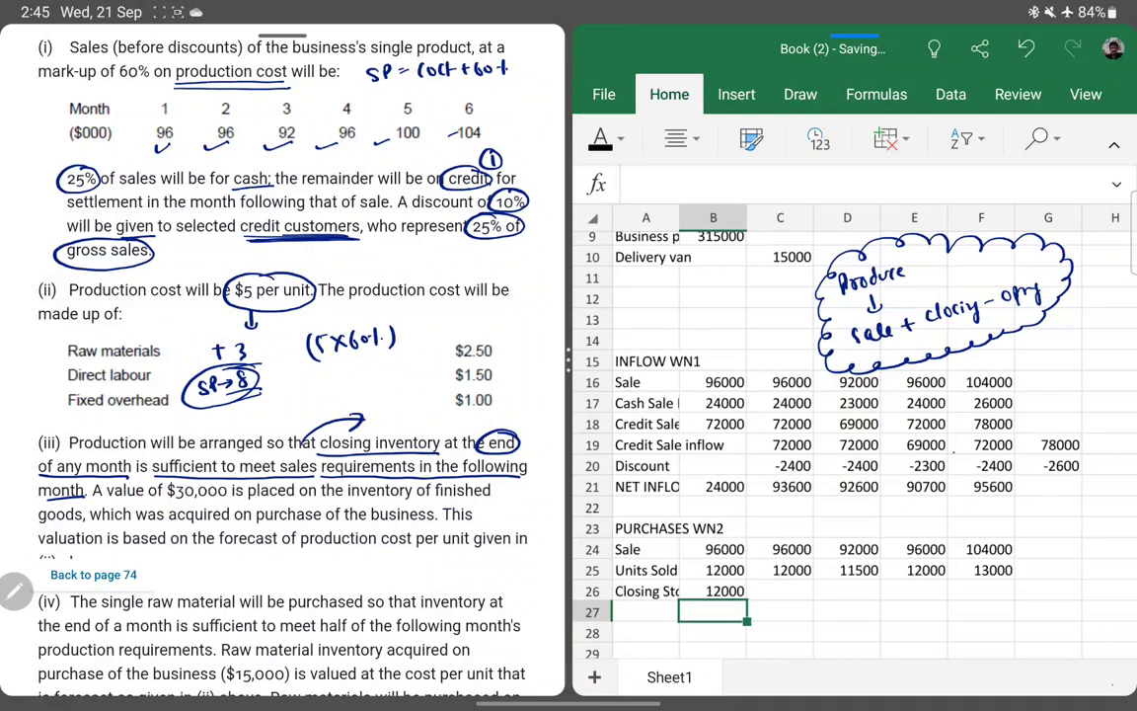
# - Copy the closing stock formula across C26:F26, giving 11500, 12000, 13000, 0
pyautogui.click(712, 590)
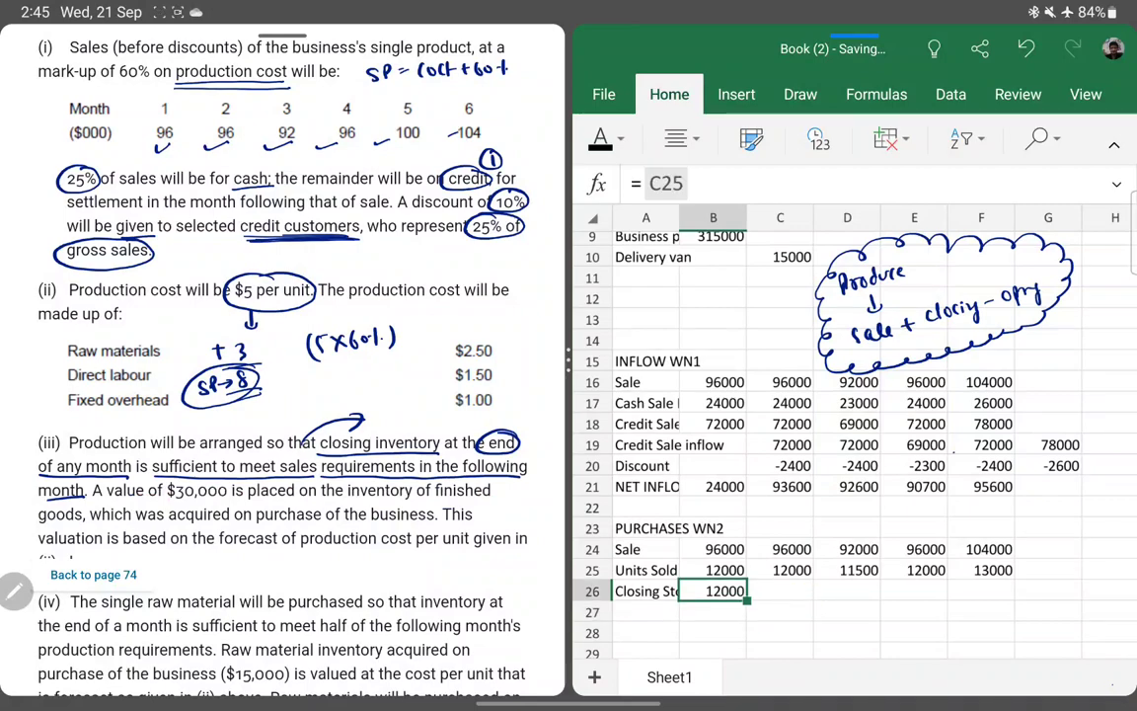
pyautogui.moveTo(780, 591); pyautogui.dragTo(981, 591)
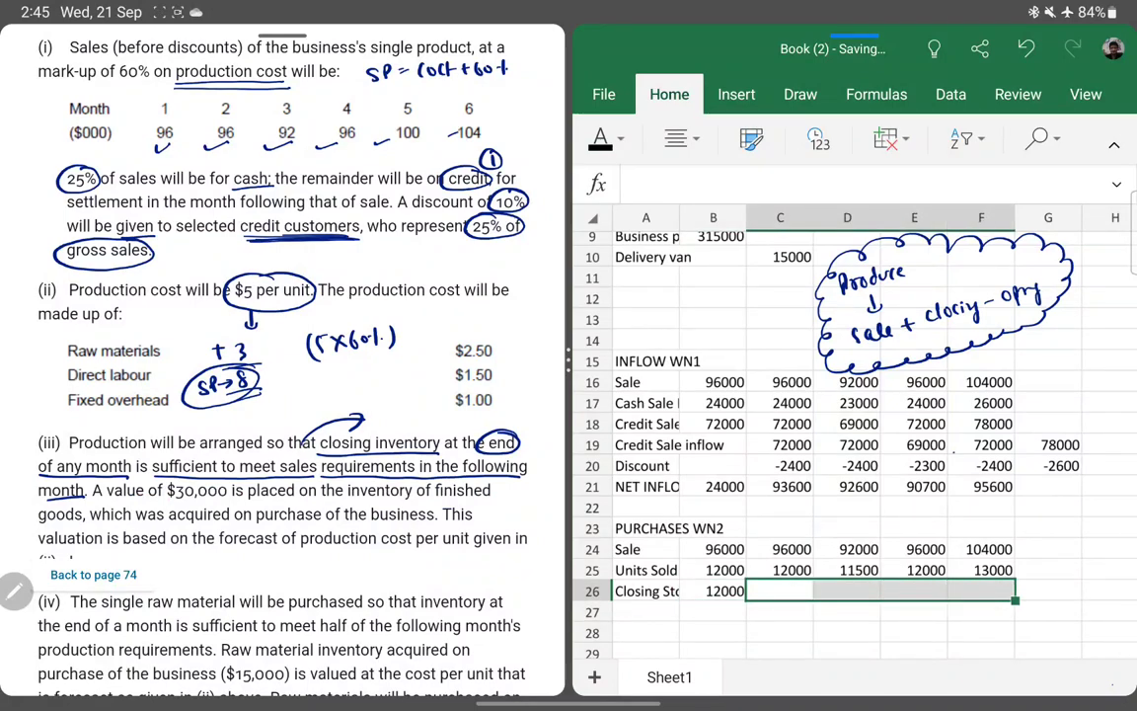
pyautogui.hotkey('ctrl', 'v')
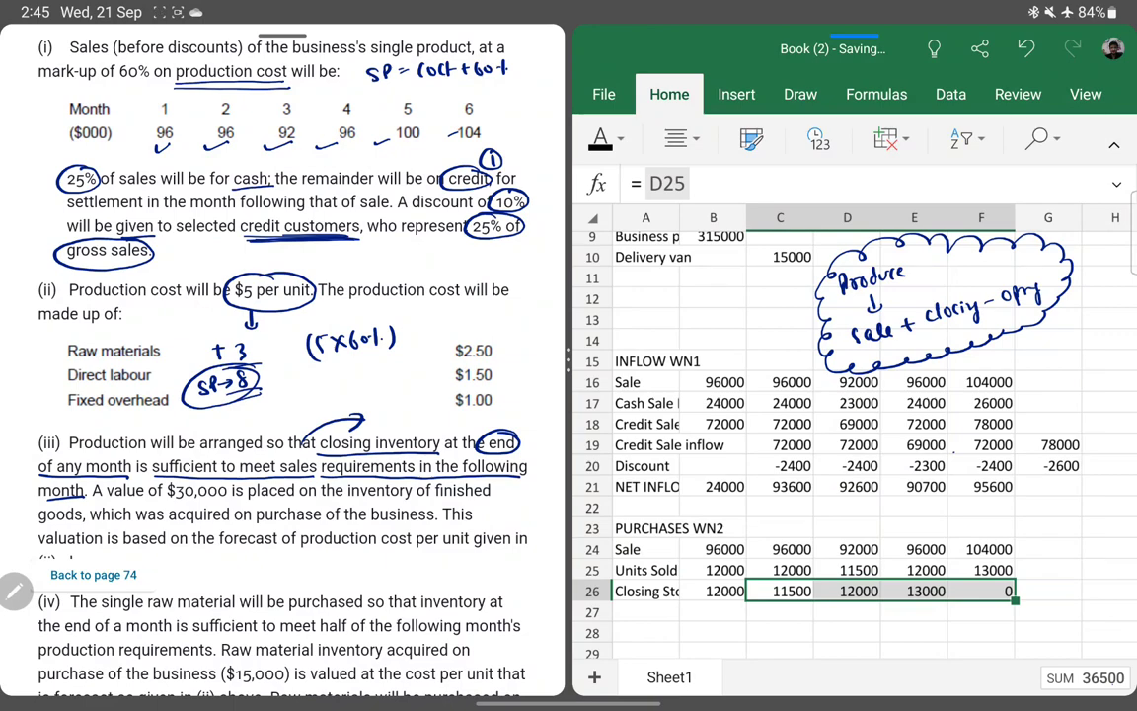
pyautogui.click(780, 611)
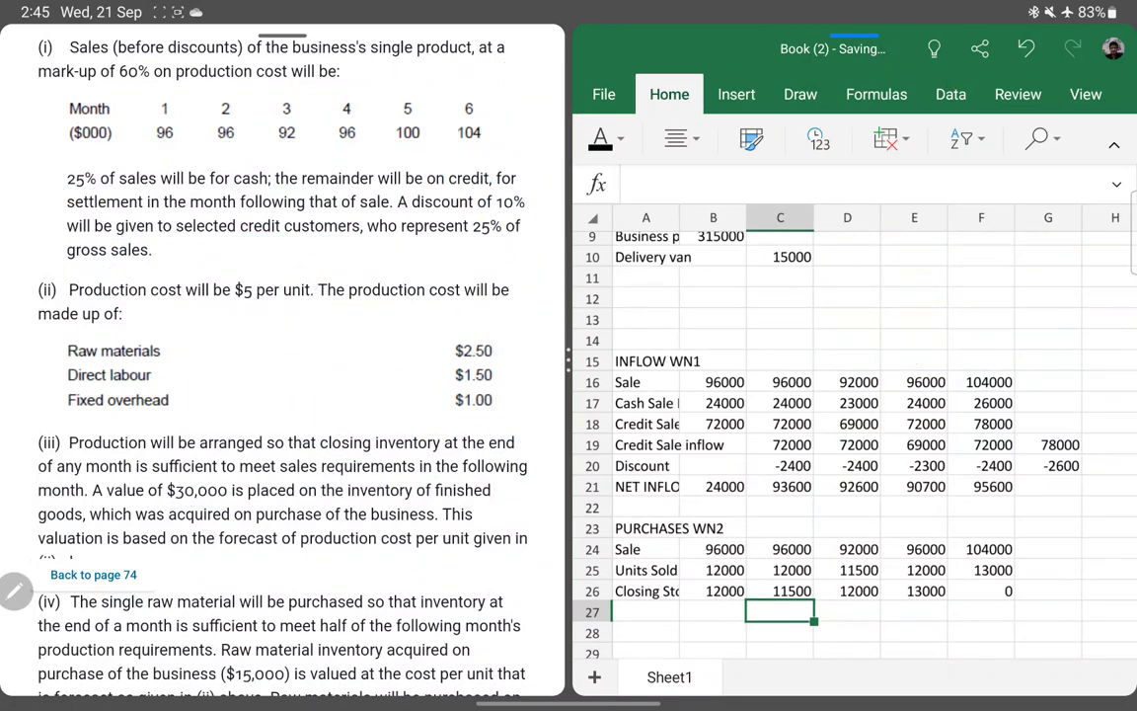
# - Circle the $30,000 inventory and underline the finished-goods inventory and unit-cost wording
pyautogui.scroll(-2, 282, 345)
pyautogui.moveTo(259, 36); pyautogui.dragTo(306, 36)
pyautogui.scroll(1, 255, 326)
pyautogui.scroll(-1, 255, 325)
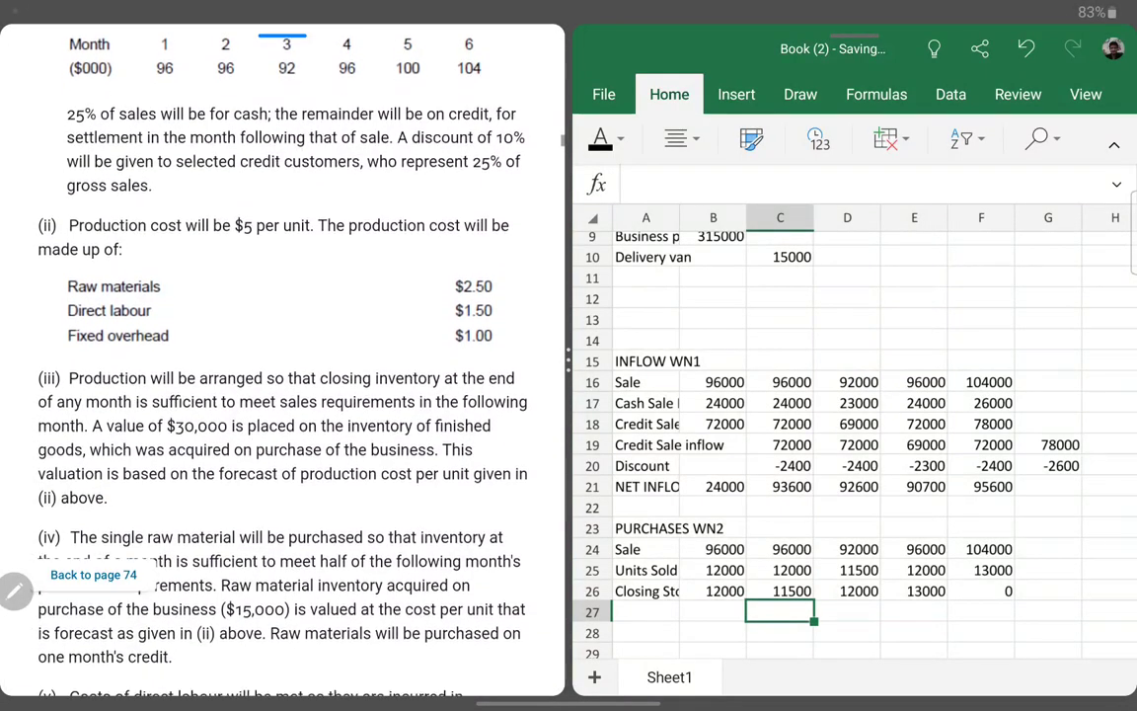
pyautogui.scroll(-2, 283, 356)
pyautogui.scroll(-2, 282, 355)
pyautogui.scroll(-1, 282, 355)
pyautogui.scroll(-2, 282, 355)
pyautogui.scroll(1, 282, 356)
pyautogui.scroll(1, 282, 356)
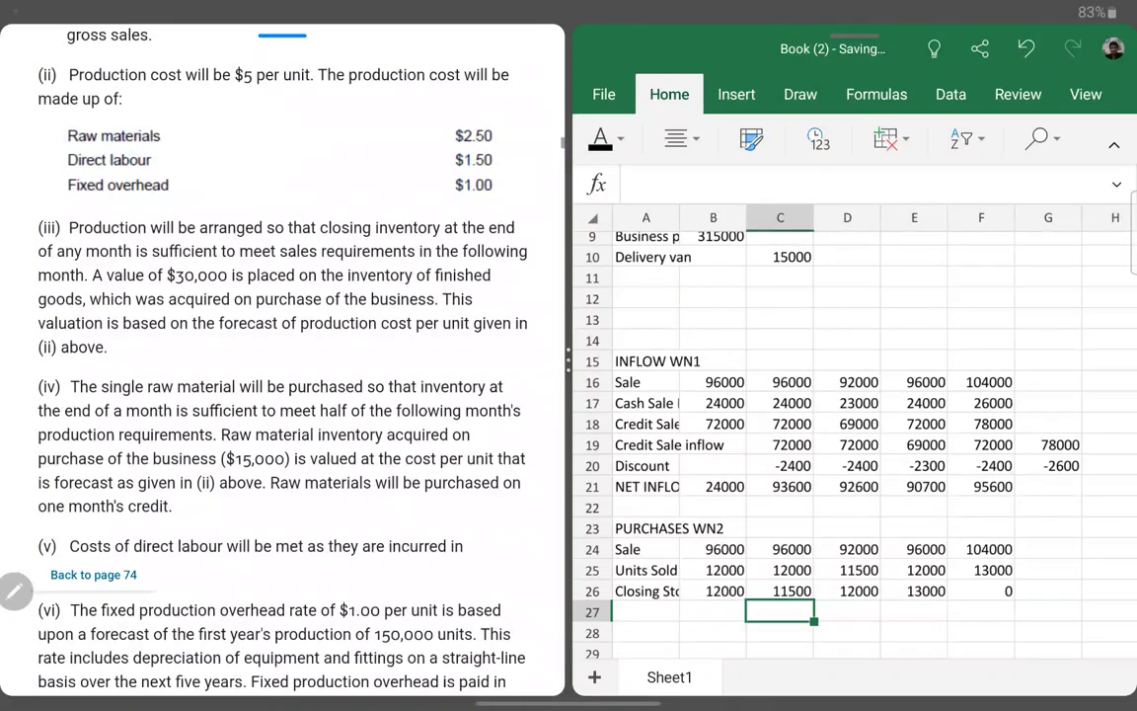
pyautogui.scroll(-1, 282, 355)
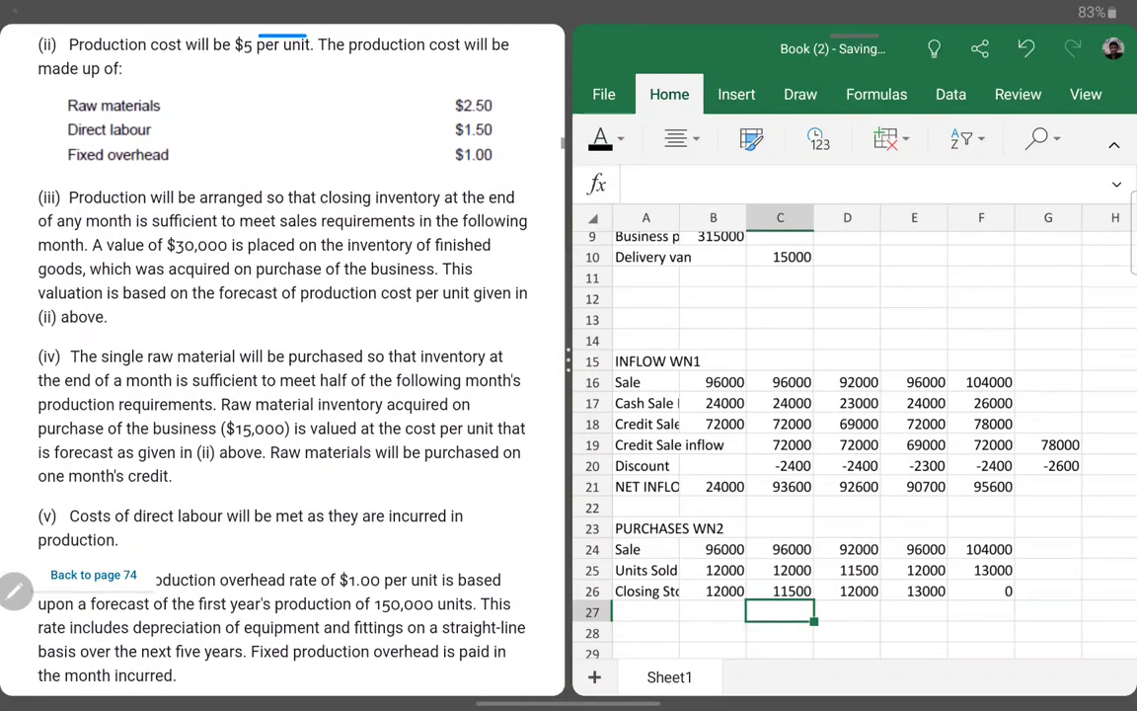
pyautogui.click(780, 611)
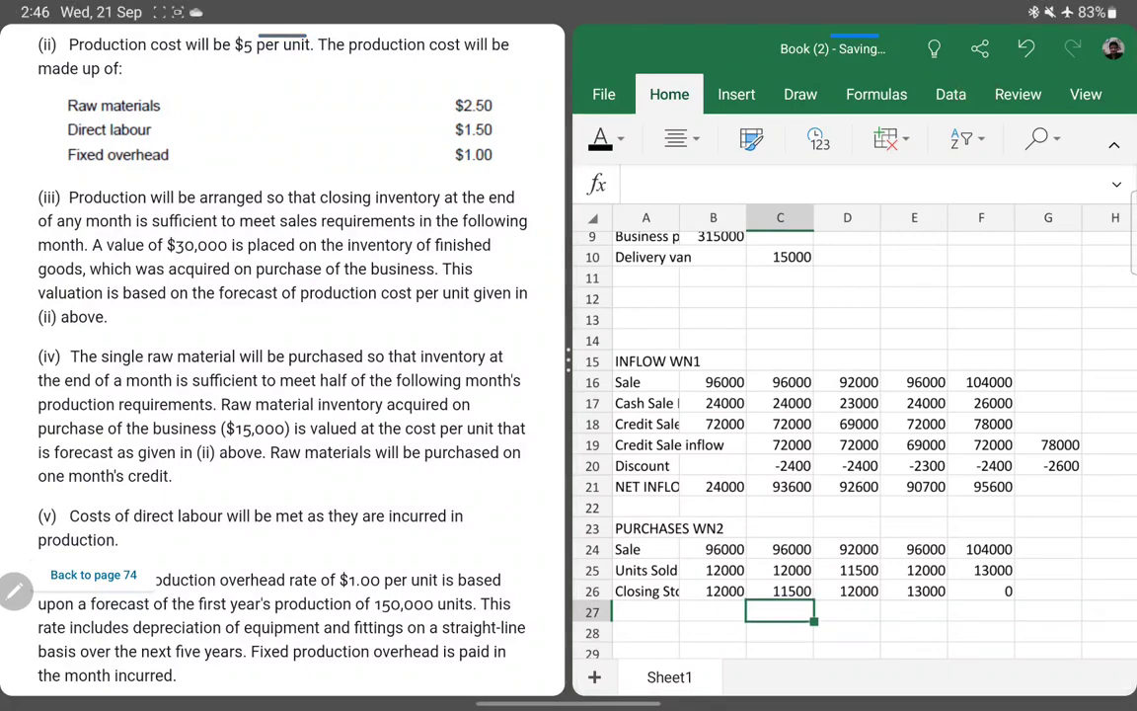
pyautogui.moveTo(233, 237); pyautogui.dragTo(156, 244)
pyautogui.moveTo(316, 254); pyautogui.dragTo(494, 245)
pyautogui.moveTo(90, 278); pyautogui.dragTo(301, 277)
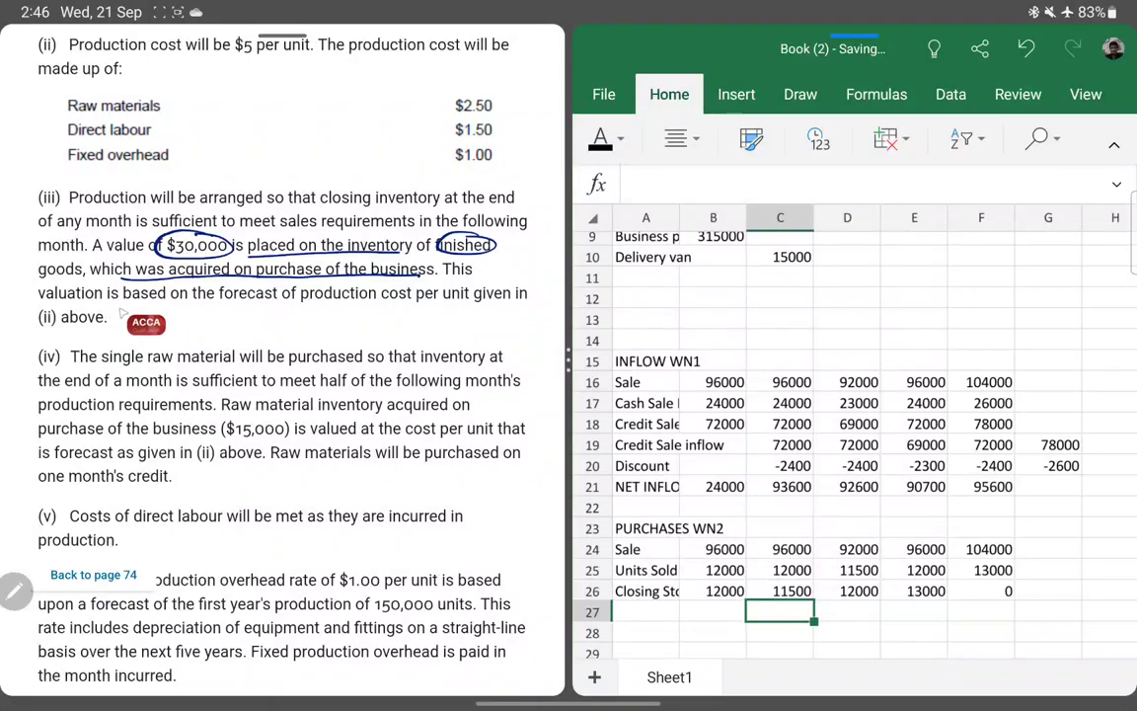
pyautogui.moveTo(383, 304); pyautogui.dragTo(515, 303)
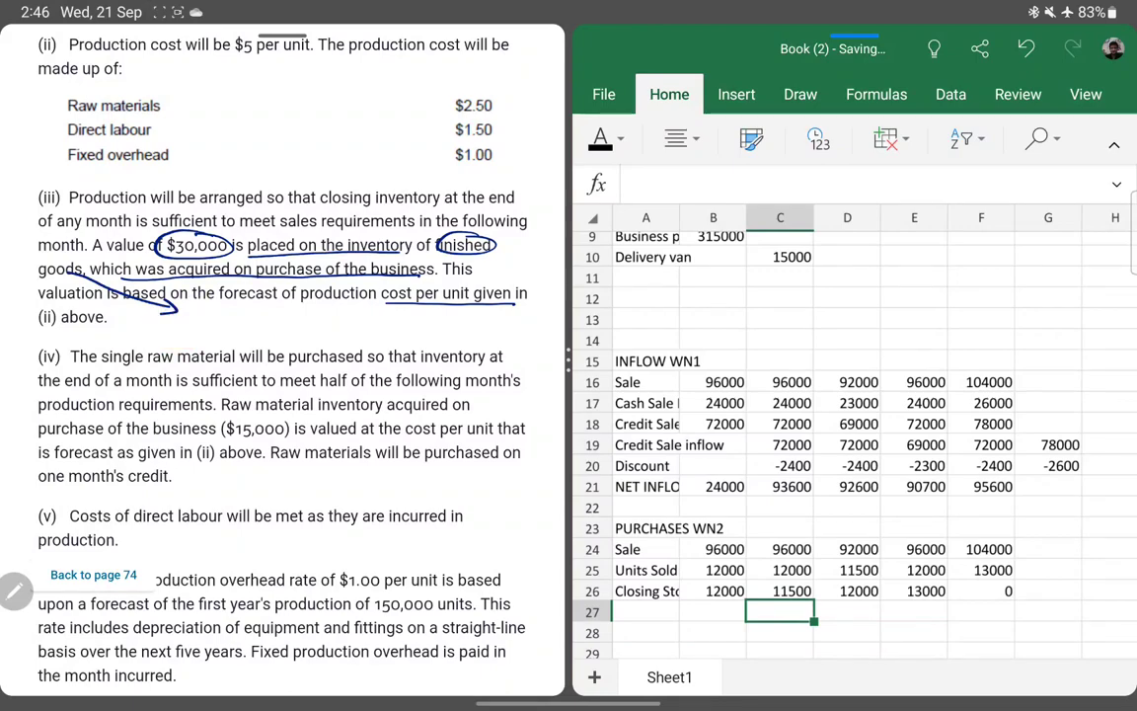
# - Write 30000/5 = 6000 opening stock beside the circled inventory value
pyautogui.moveTo(194, 312); pyautogui.dragTo(197, 325)
pyautogui.moveTo(209, 312); pyautogui.dragTo(244, 313)
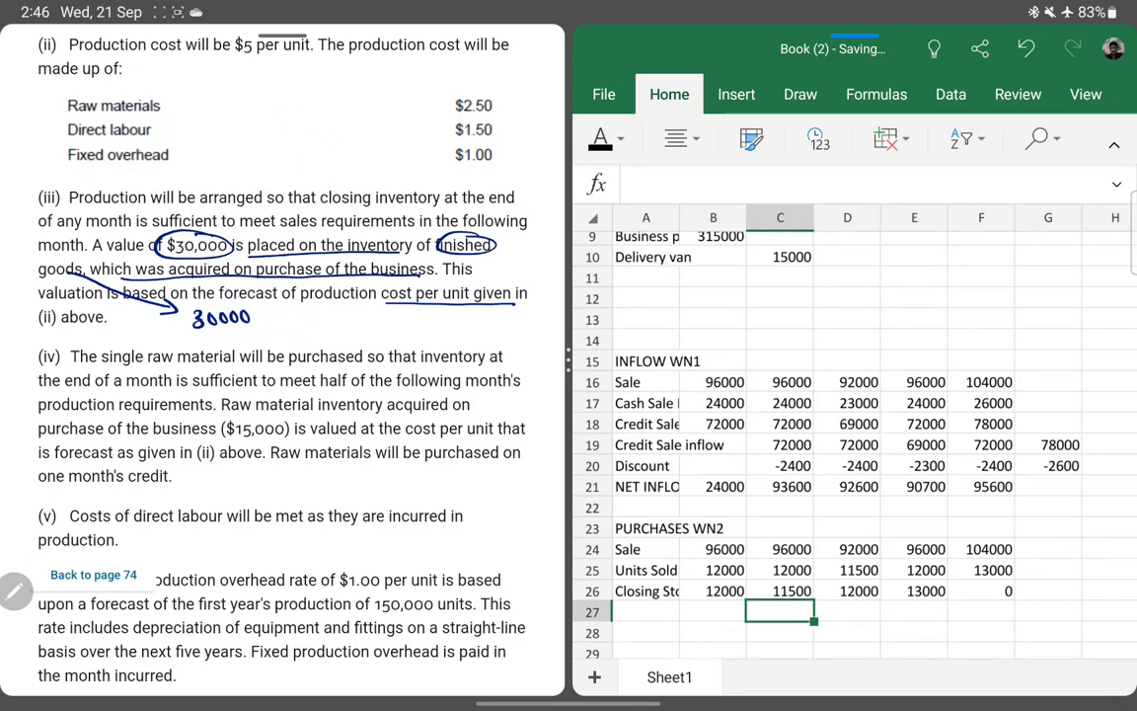
pyautogui.moveTo(262, 314)
pyautogui.mouseDown()
pyautogui.moveTo(255, 334)
pyautogui.moveTo(287, 323)
pyautogui.mouseUp()
pyautogui.moveTo(308, 314)
pyautogui.mouseDown()
pyautogui.moveTo(306, 327)
pyautogui.moveTo(288, 326)
pyautogui.mouseUp()
pyautogui.moveTo(316, 317)
pyautogui.mouseDown()
pyautogui.moveTo(406, 321)
pyautogui.moveTo(403, 344)
pyautogui.moveTo(436, 322)
pyautogui.moveTo(468, 323)
pyautogui.mouseUp()
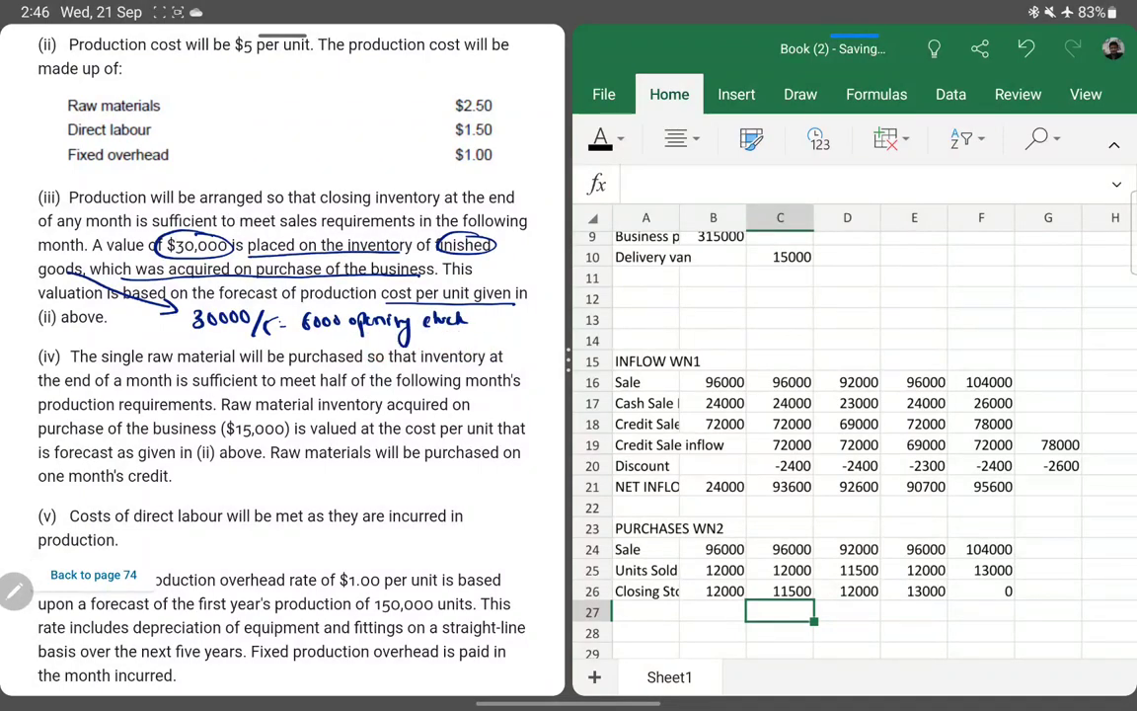
# - Label row 27 'Opening Stock' and enter 6000 as the first month's opening stock
pyautogui.click(645, 611)
pyautogui.write('Opening Stovk')
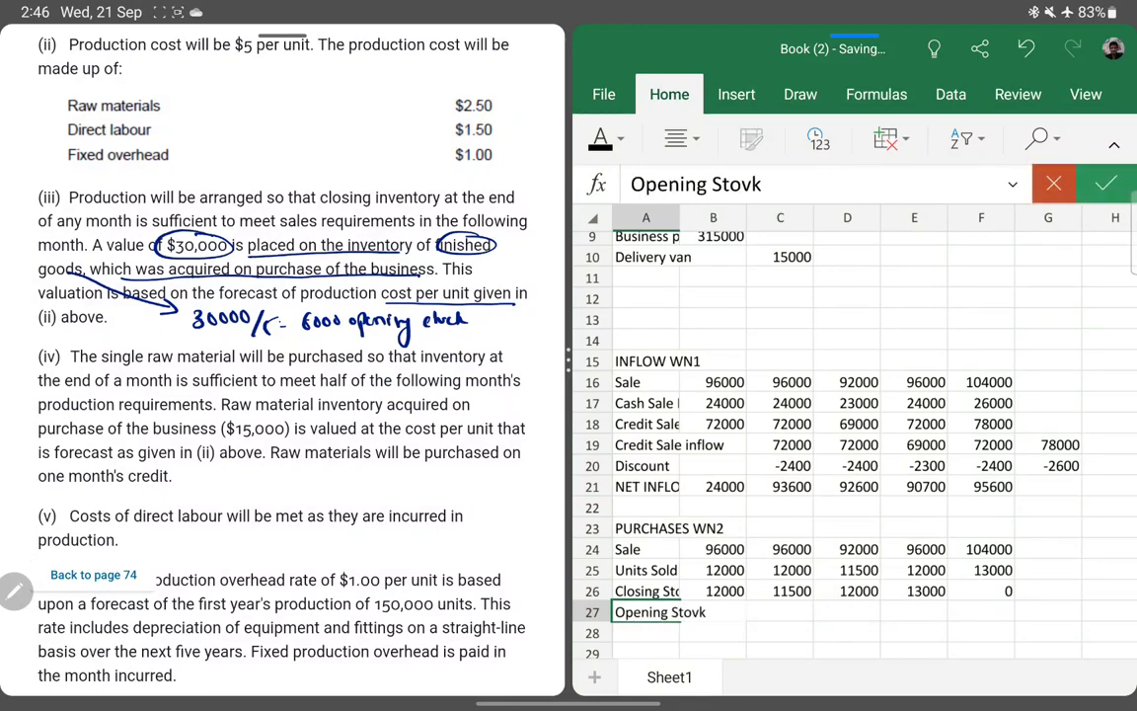
pyautogui.write('ck')
pyautogui.press('Return')
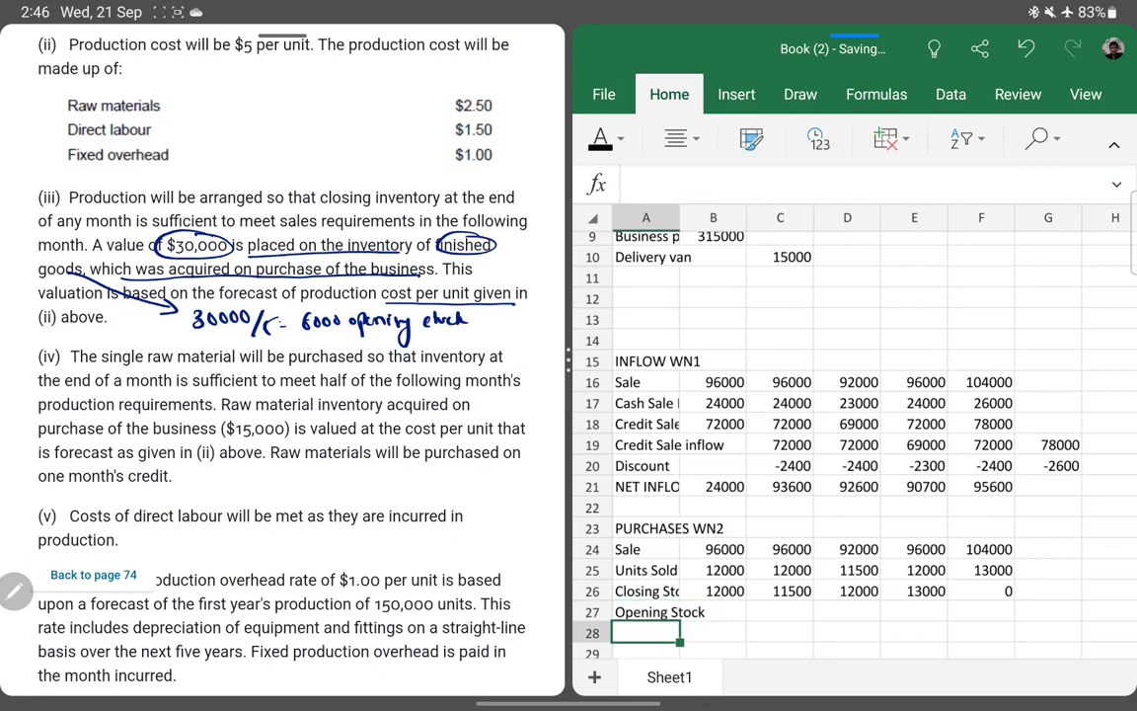
pyautogui.click(713, 612)
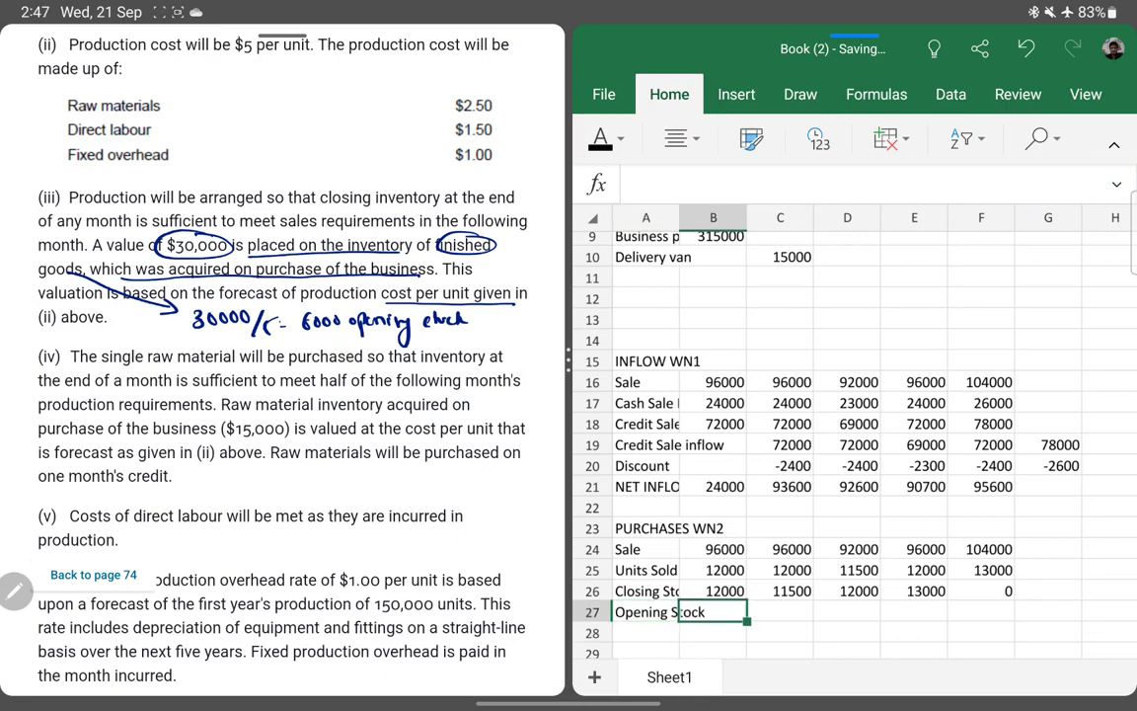
pyautogui.write('6000')
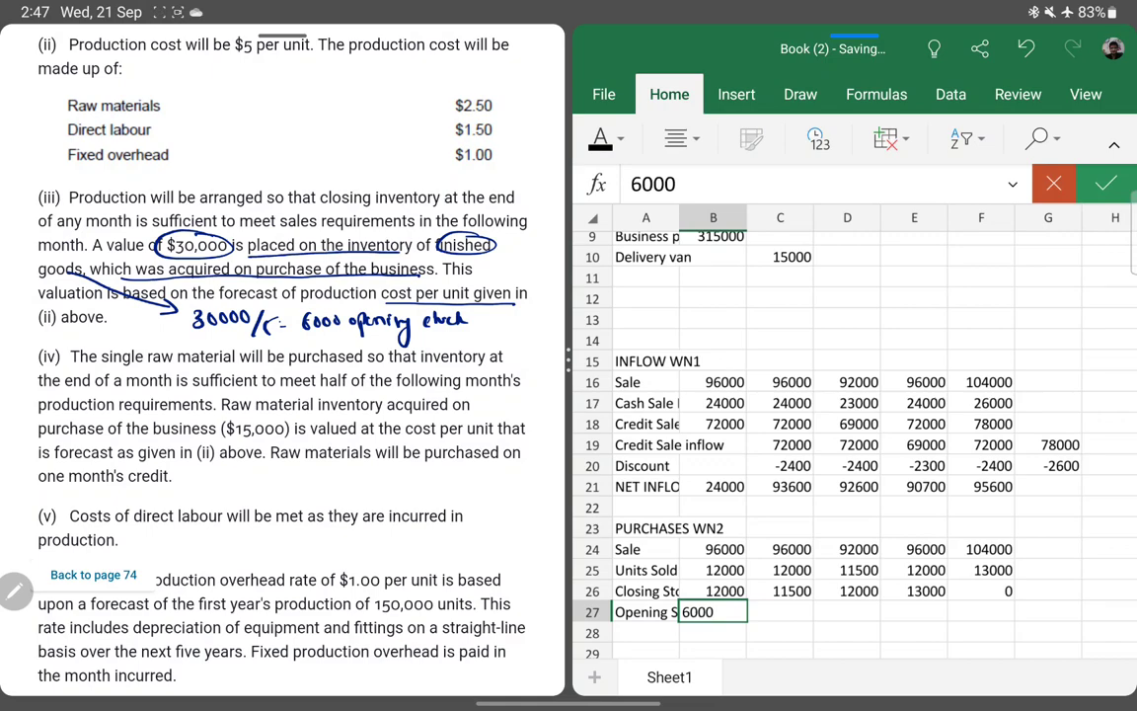
pyautogui.click(1106, 184)
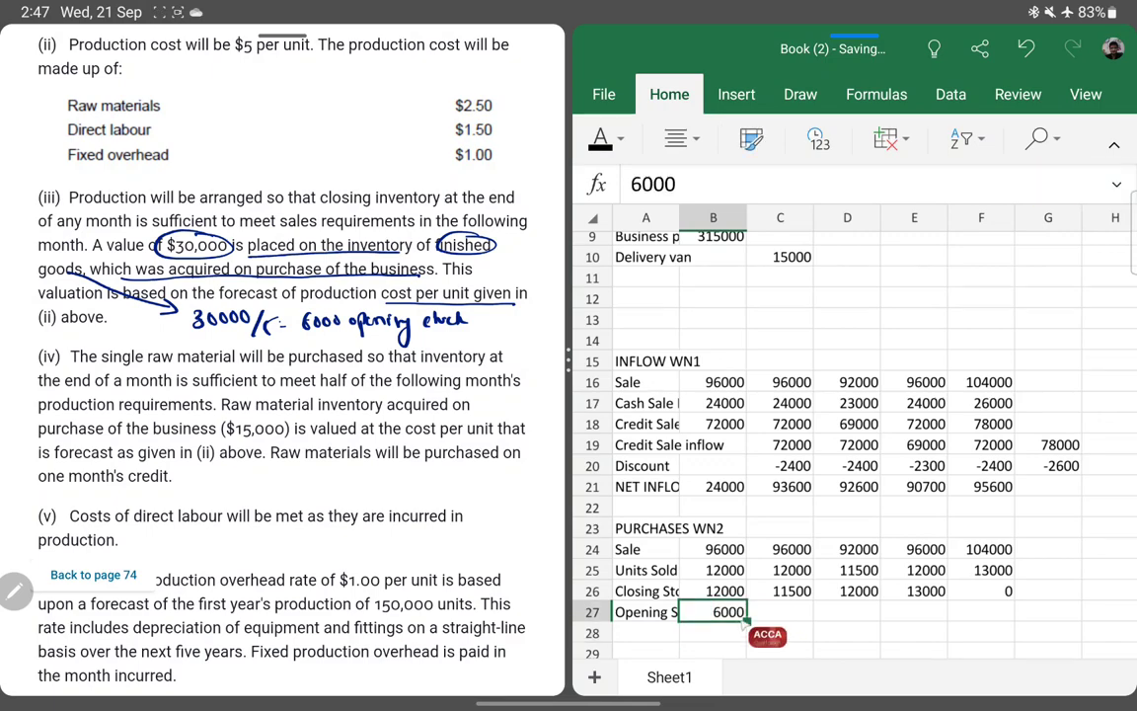
# - Set C27 to =B26, the previous closing stock, and fill it across to G27
pyautogui.click(780, 612)
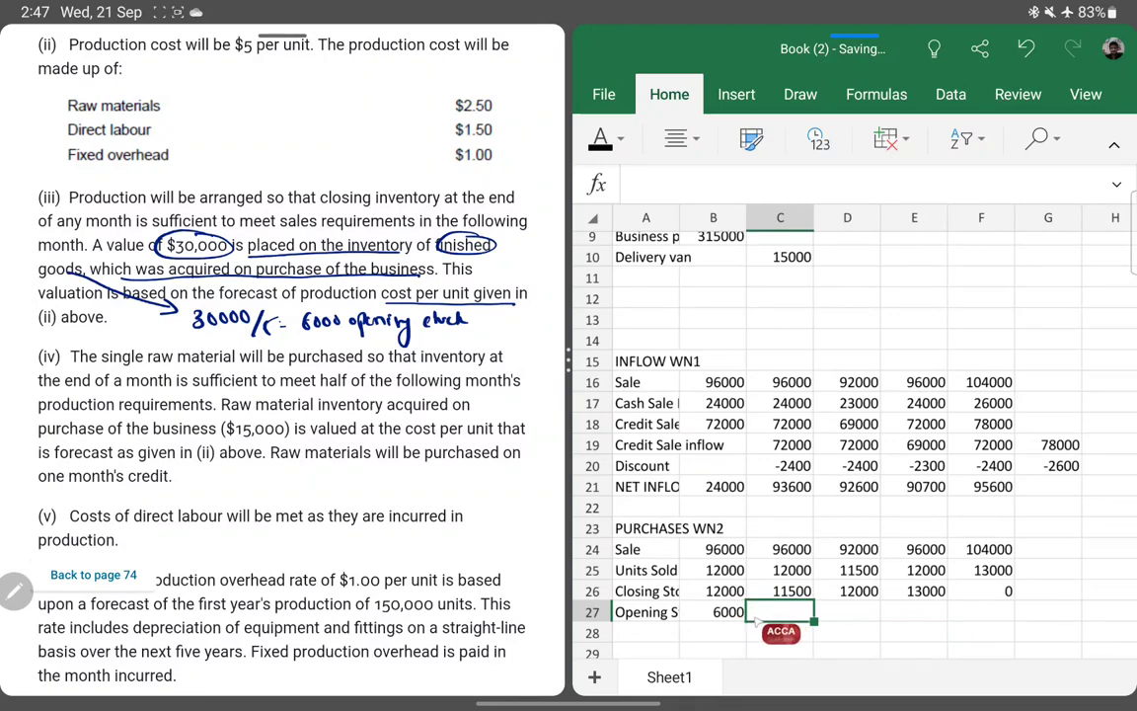
pyautogui.write('=')
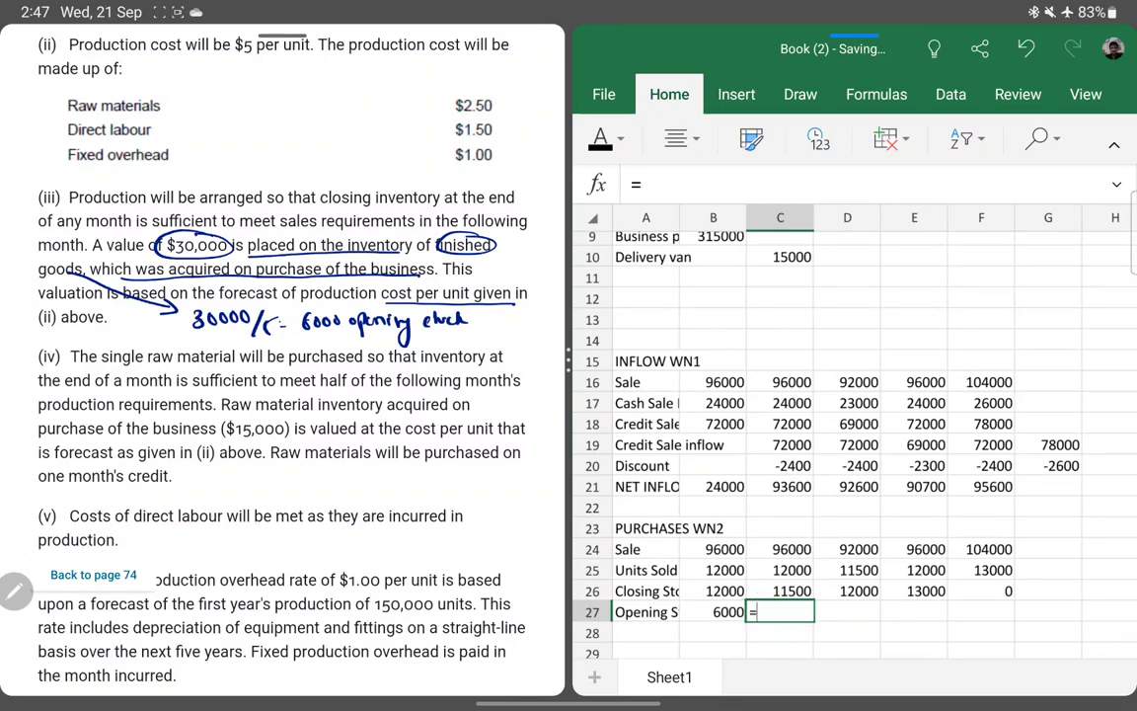
pyautogui.click(713, 590)
pyautogui.press('Return')
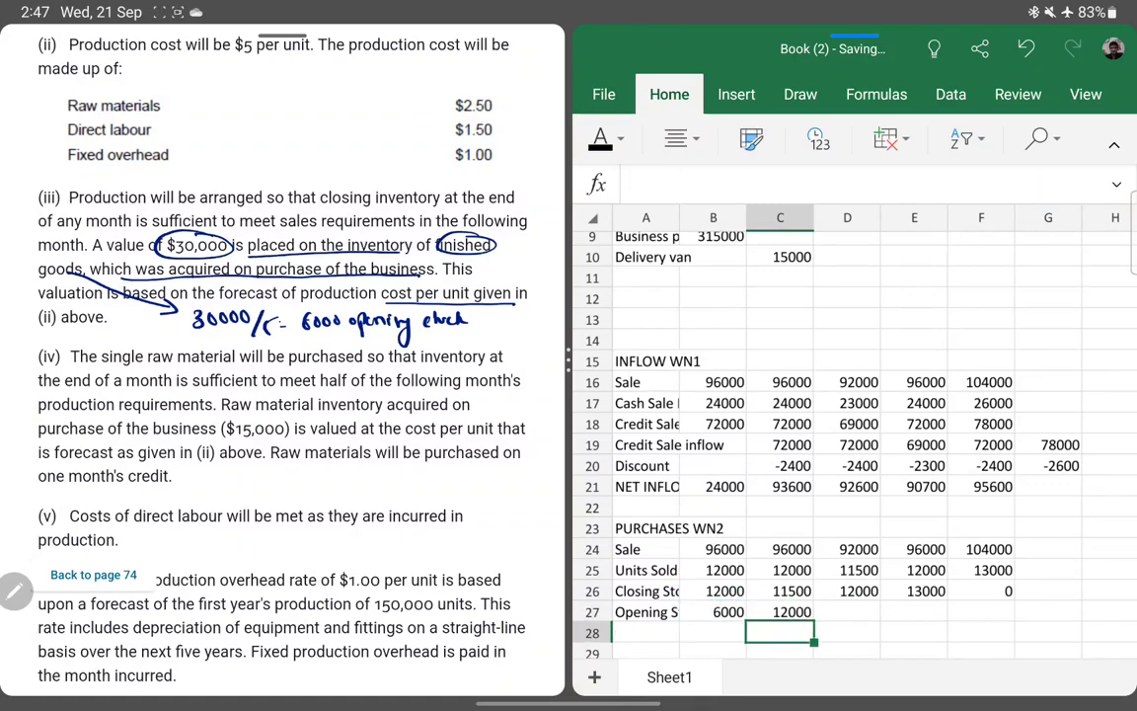
pyautogui.click(780, 612)
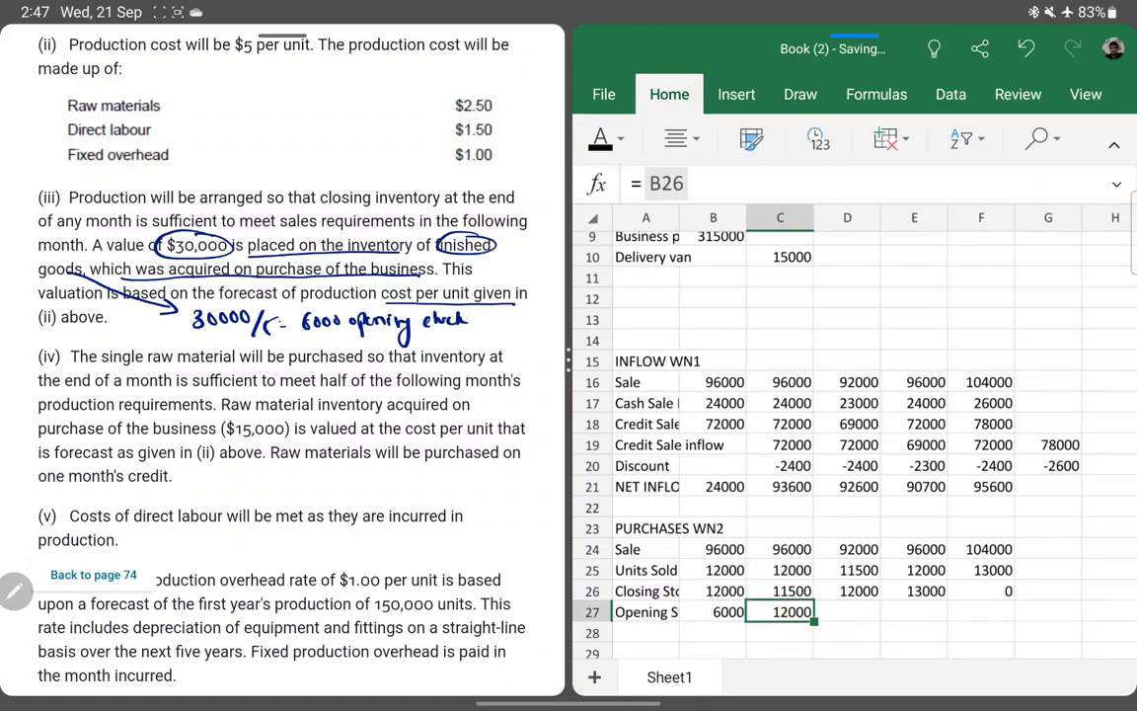
pyautogui.moveTo(814, 622); pyautogui.dragTo(1082, 619)
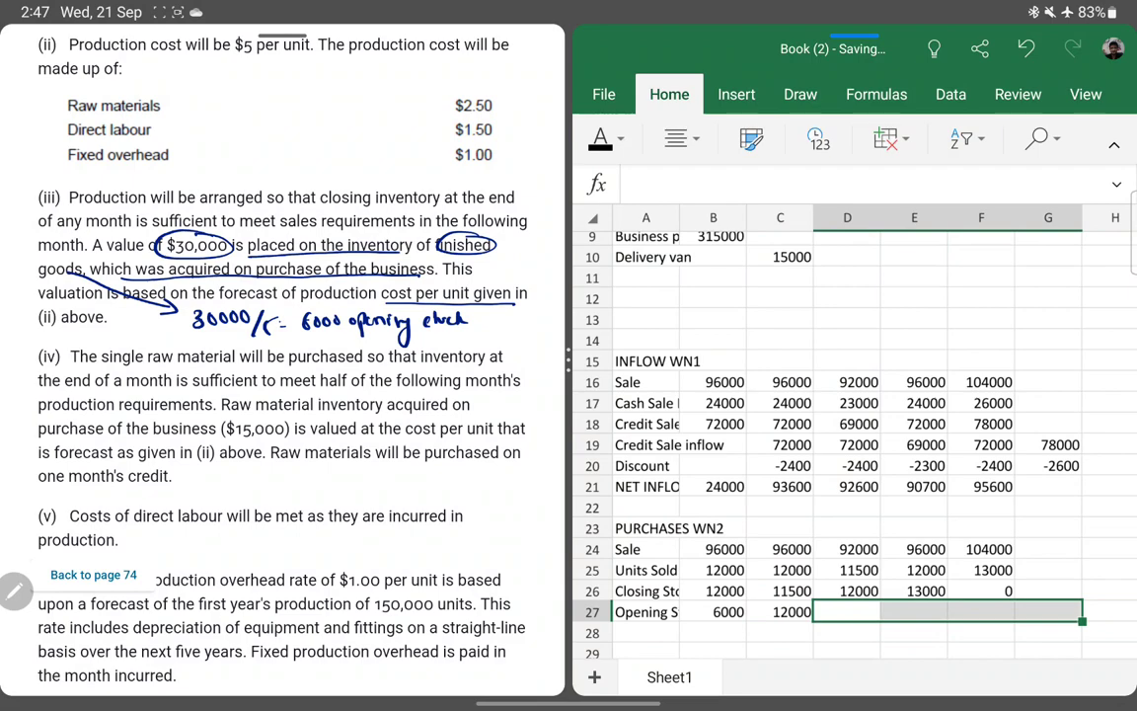
pyautogui.click(847, 633)
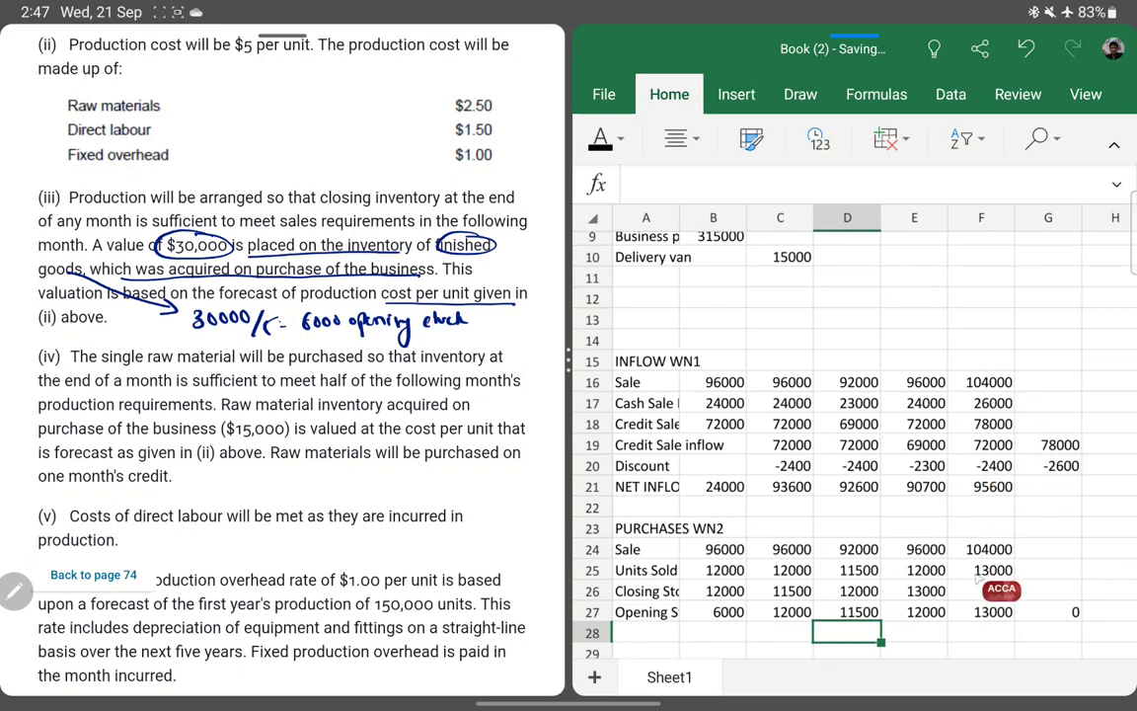
# - Ink notes marking the column F sales and linking closing stock B26 to C27
pyautogui.moveTo(1002, 366)
pyautogui.mouseDown()
pyautogui.moveTo(974, 438)
pyautogui.moveTo(1005, 528)
pyautogui.mouseUp()
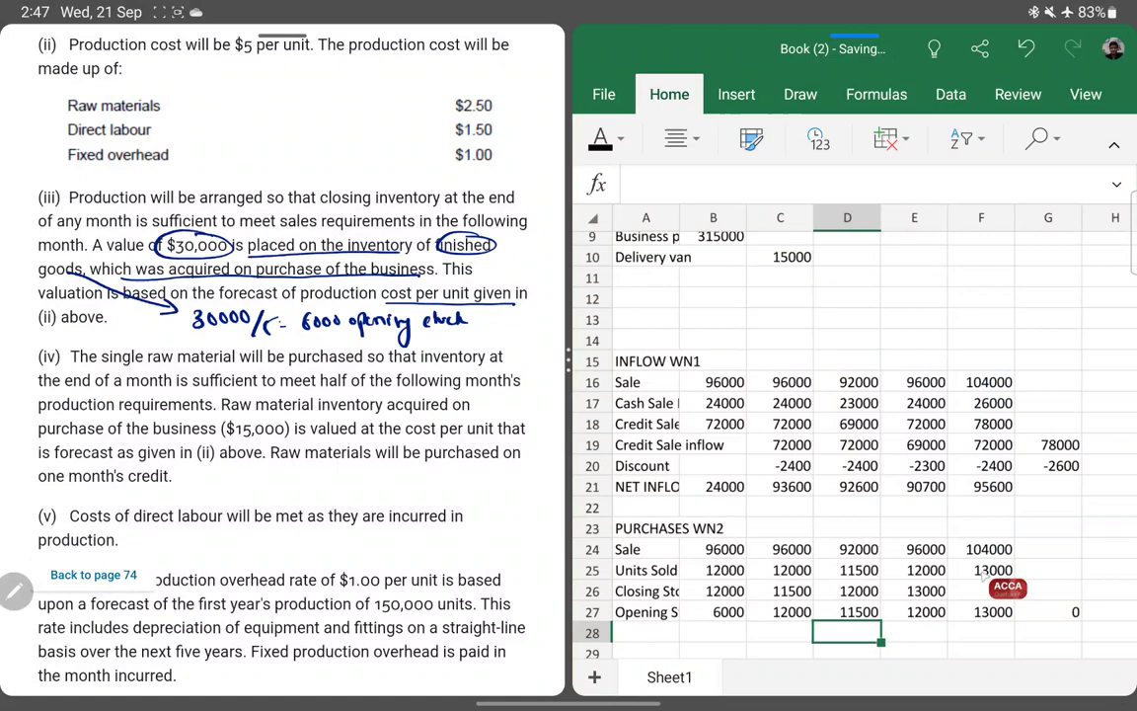
pyautogui.moveTo(973, 576); pyautogui.dragTo(947, 592)
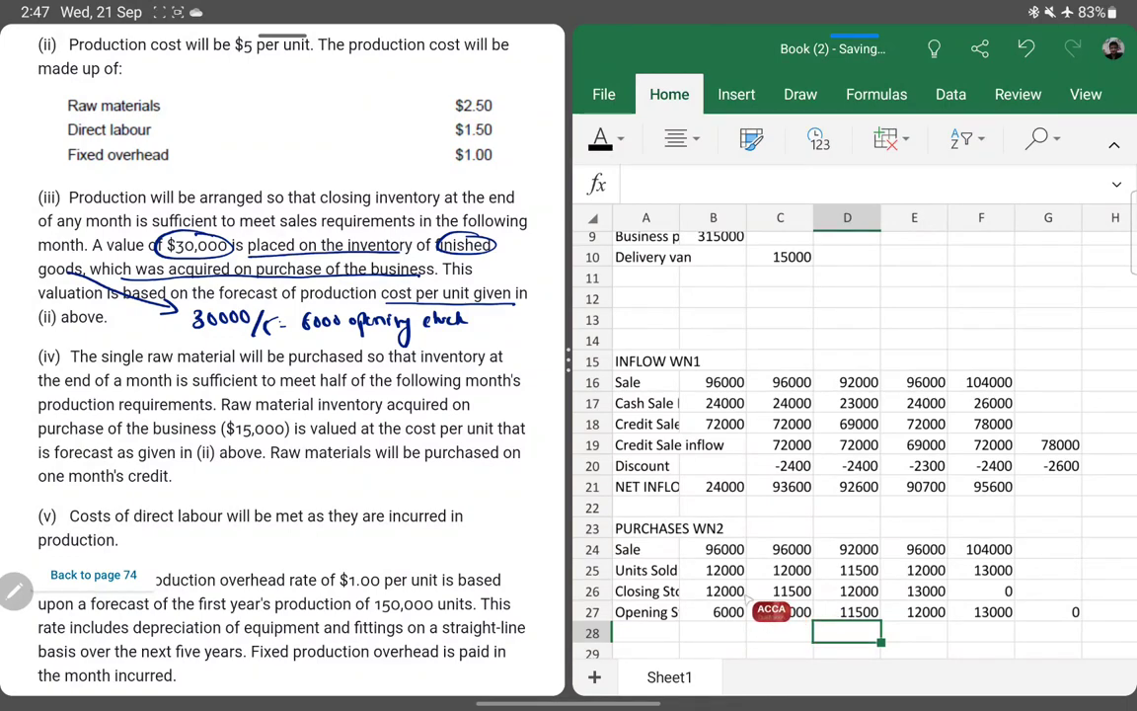
pyautogui.moveTo(747, 592)
pyautogui.mouseDown()
pyautogui.moveTo(780, 613)
pyautogui.moveTo(916, 612)
pyautogui.mouseUp()
# - Erase the ink notes and widen column A so labels like Opening Stock show in full
pyautogui.click(761, 611)
pyautogui.moveTo(134, 267)
pyautogui.mouseDown()
pyautogui.moveTo(140, 328)
pyautogui.moveTo(336, 319)
pyautogui.mouseUp()
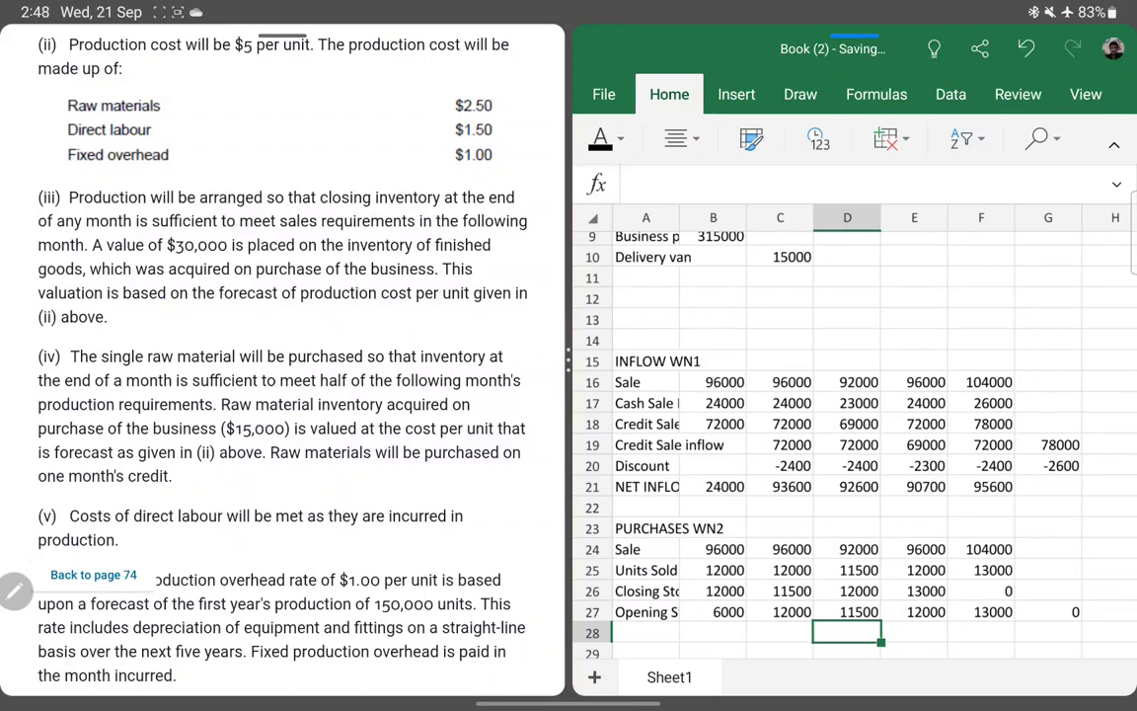
pyautogui.click(646, 217)
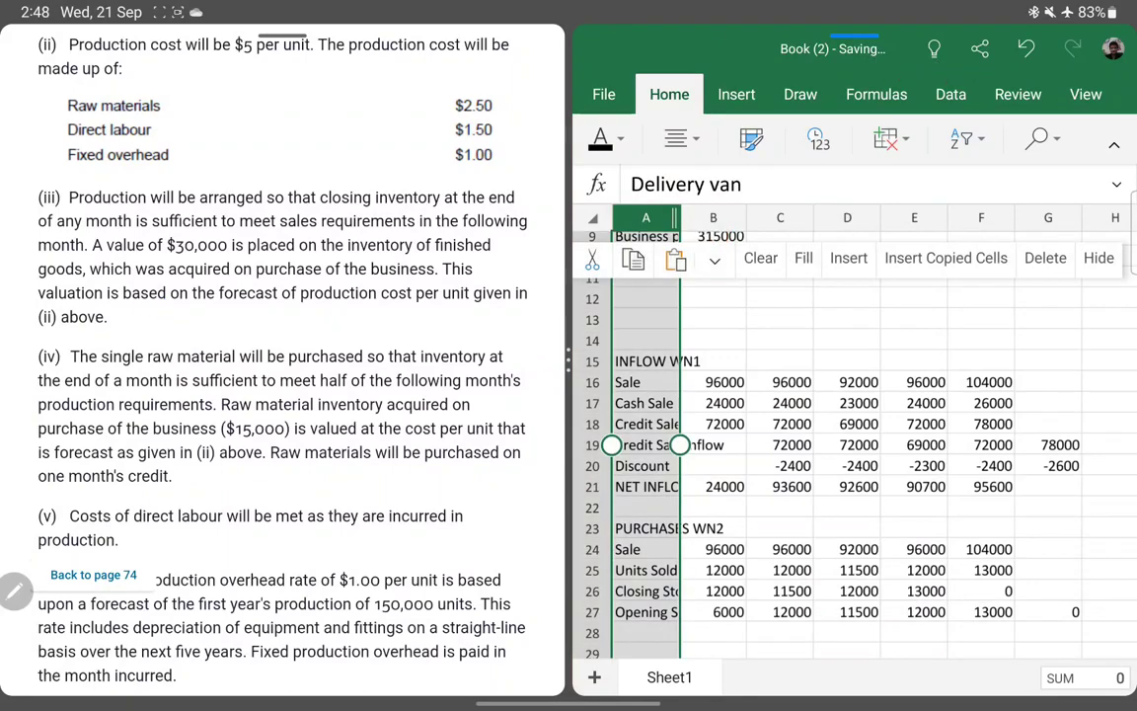
pyautogui.moveTo(679, 217); pyautogui.dragTo(728, 217)
pyautogui.click(895, 529)
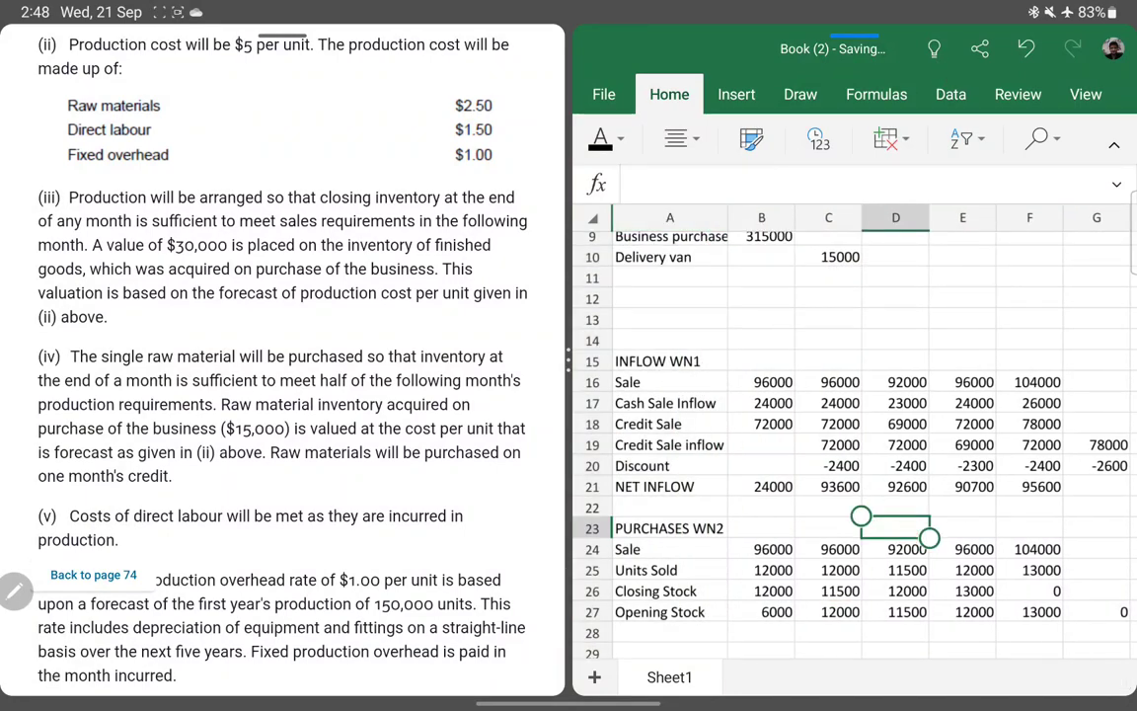
pyautogui.click(895, 570)
pyautogui.click(895, 590)
pyautogui.click(896, 633)
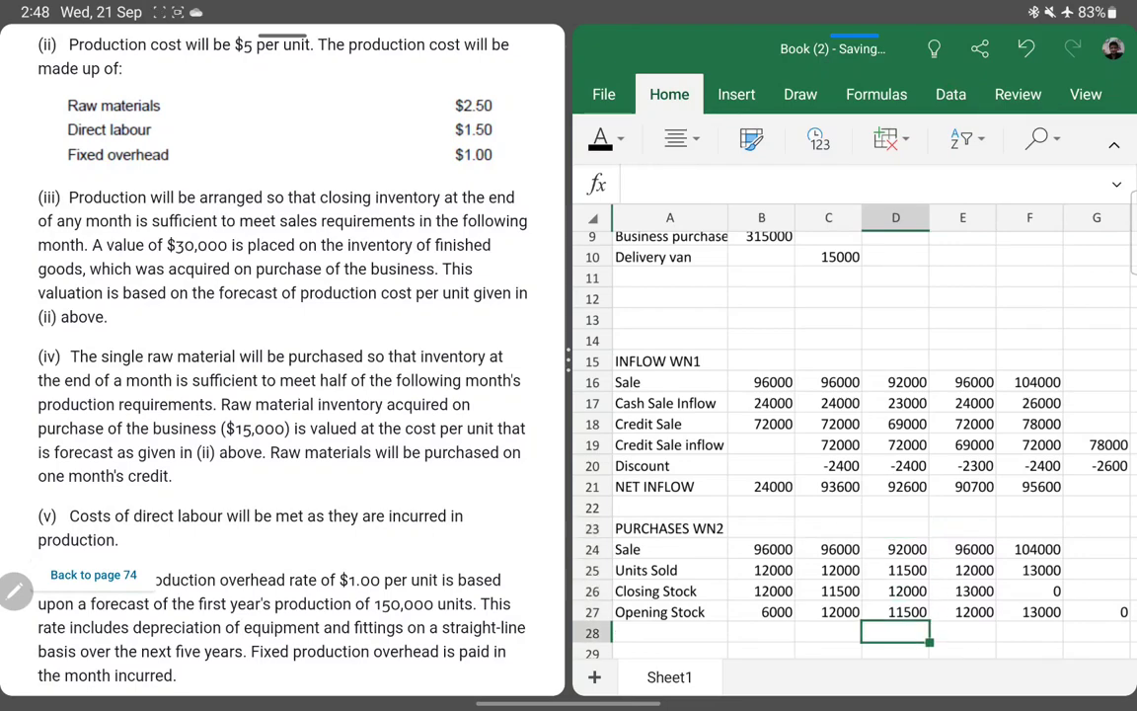
pyautogui.press('Left')
pyautogui.press('Left')
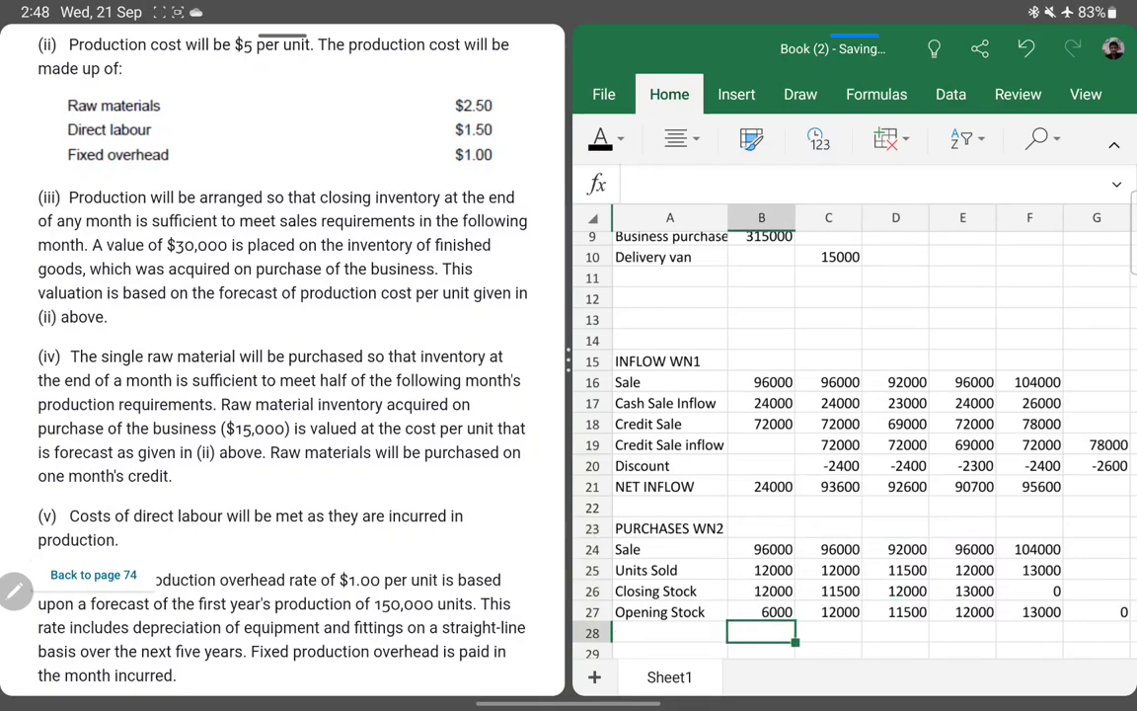
# - Label row 28 'Net Purchases'
pyautogui.press('Left')
pyautogui.write('Pur')
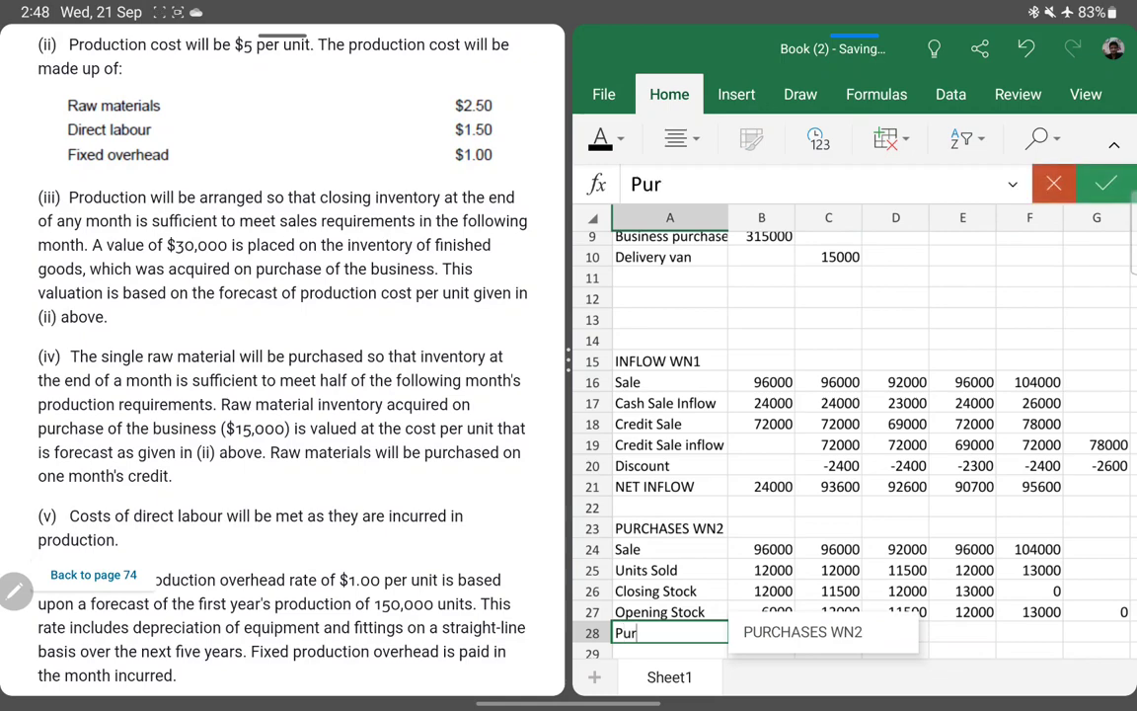
pyautogui.write('chase')
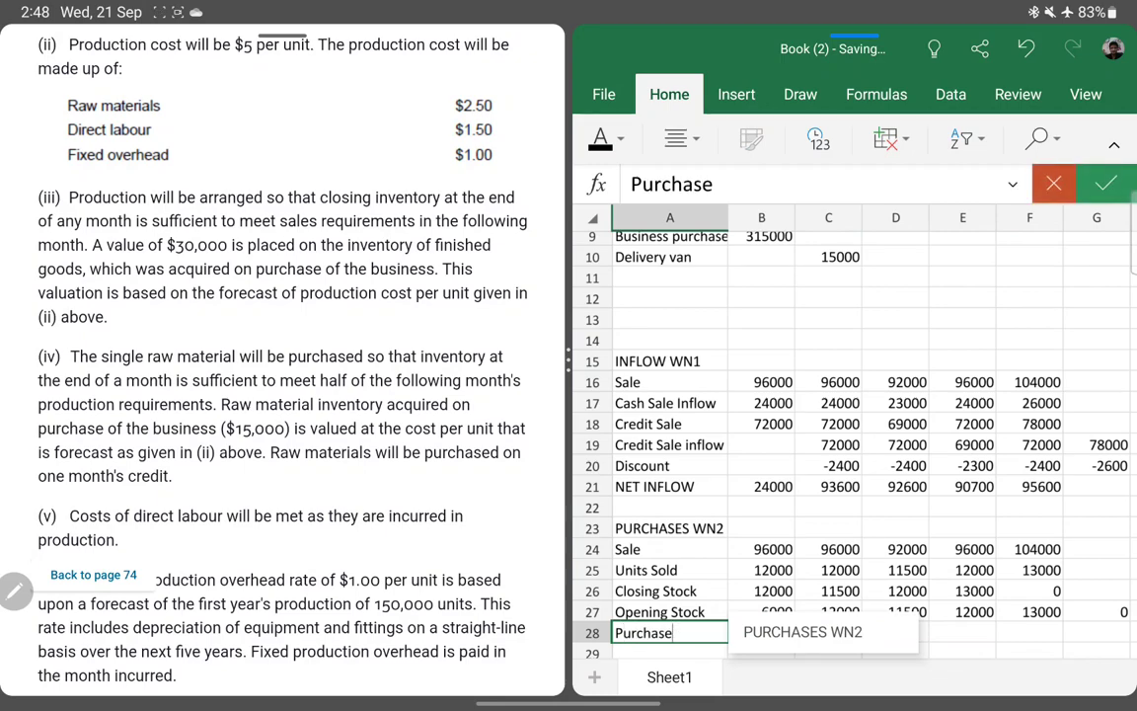
pyautogui.press('BackSpace')
pyautogui.press('BackSpace')
pyautogui.press('BackSpace')
pyautogui.write('Net Pur')
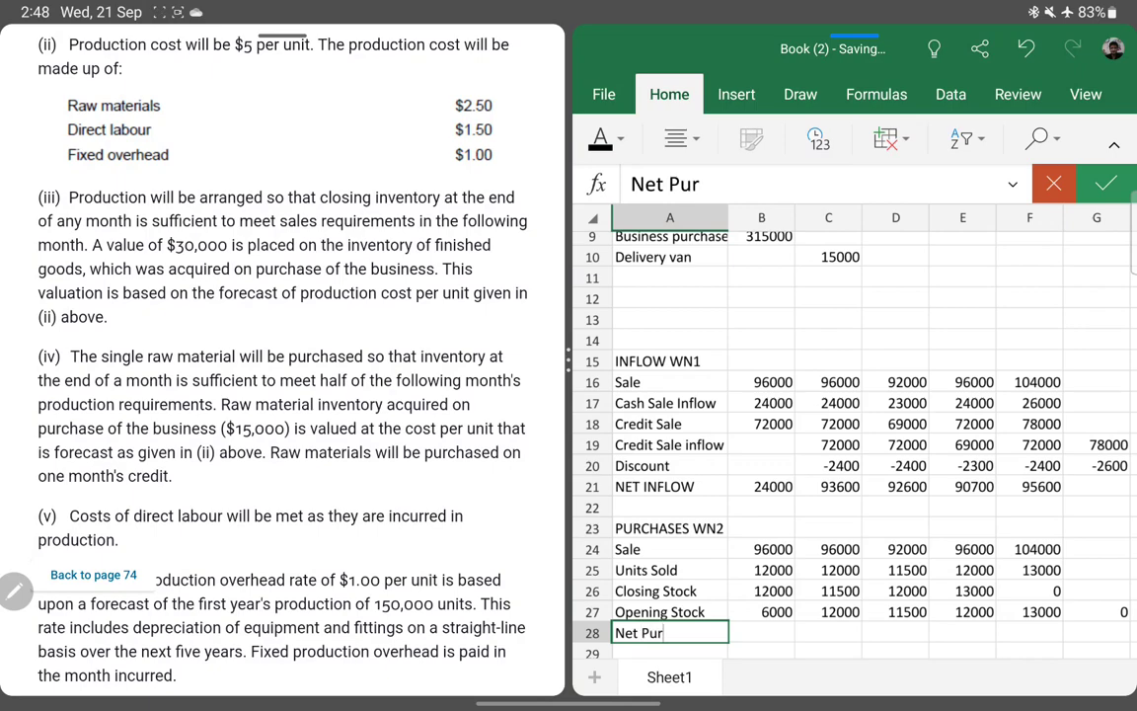
pyautogui.write('chases')
pyautogui.press('Tab')
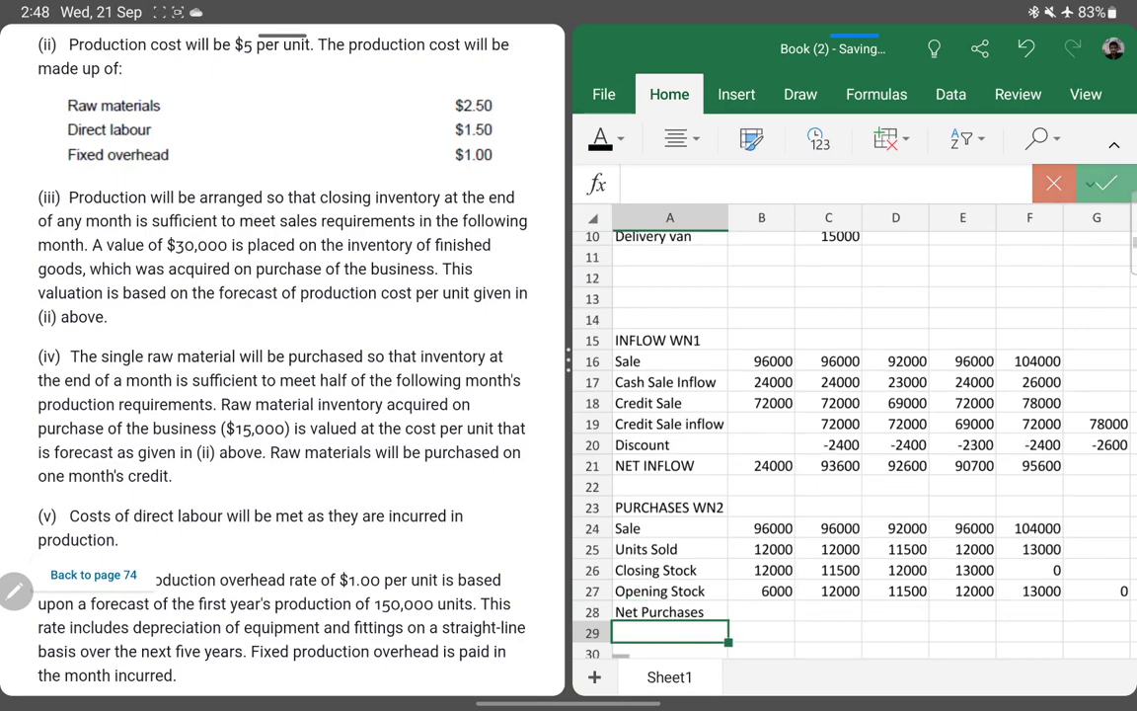
# - Enter =B25+B26-B27 (18000) in B28 and fill it across to F28
pyautogui.write('=')
pyautogui.press('Up')
pyautogui.press('Up')
pyautogui.press('Up')
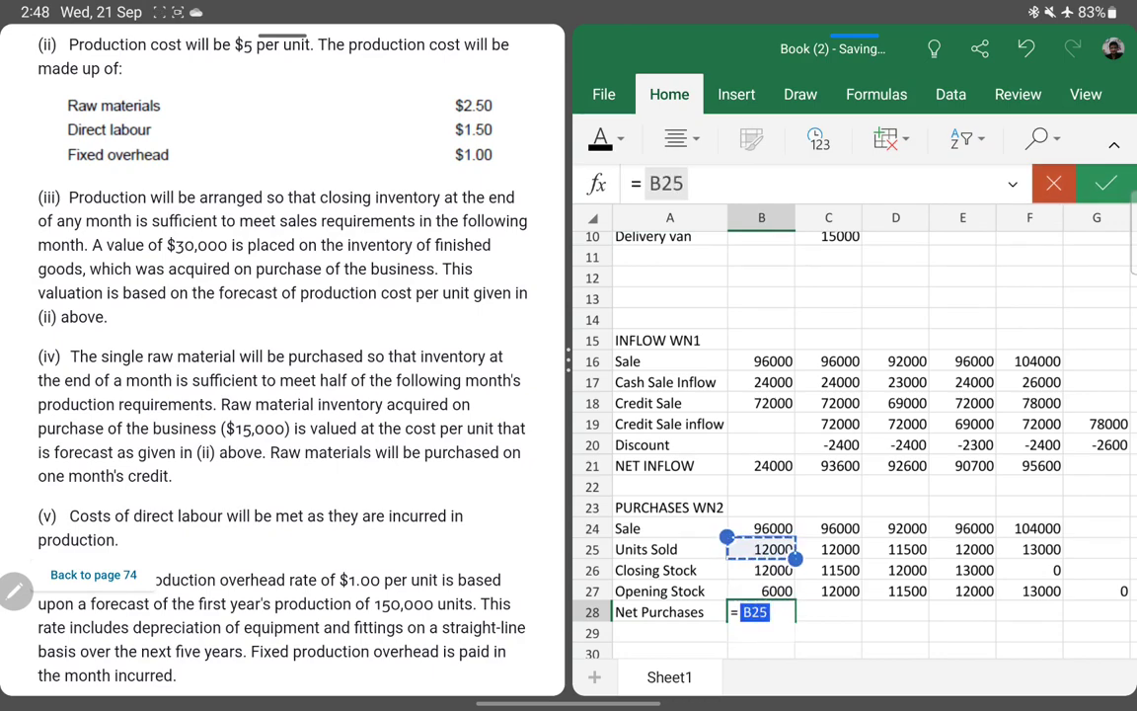
pyautogui.write('+')
pyautogui.press('Up')
pyautogui.press('Up')
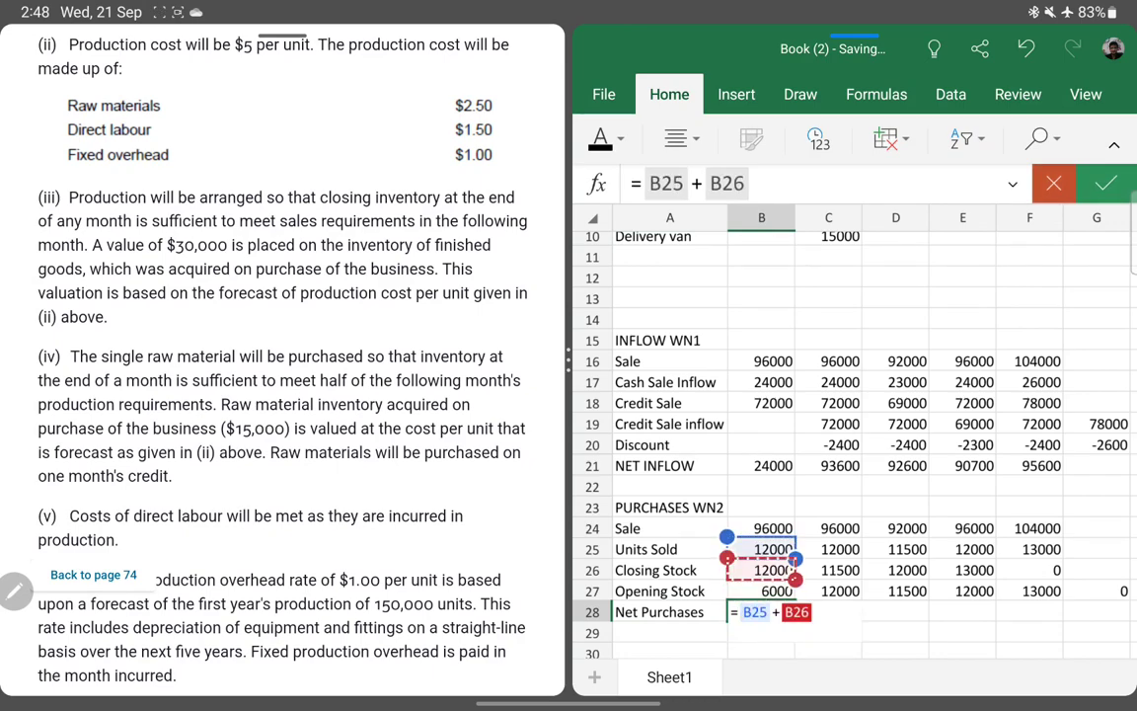
pyautogui.write('-')
pyautogui.press('Up')
pyautogui.press('Return')
pyautogui.moveTo(795, 620); pyautogui.dragTo(1063, 620)
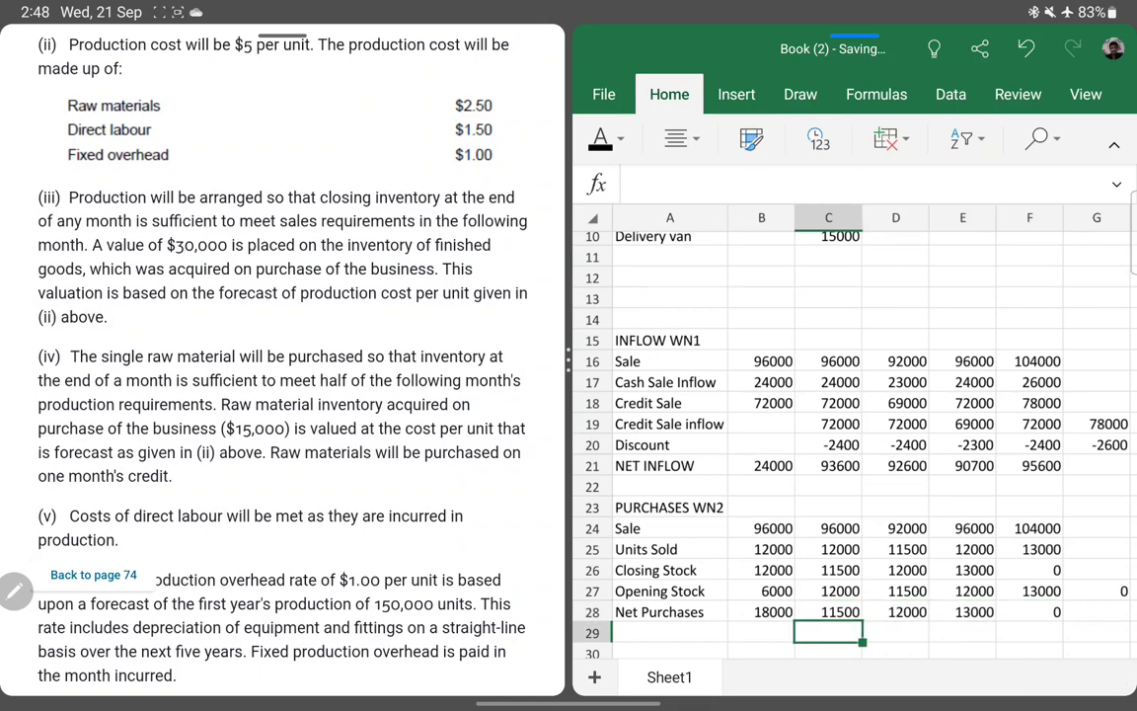
# - Rename row 28 to 'Production' and ink an arrow from Raw materials to its cost
pyautogui.click(669, 612)
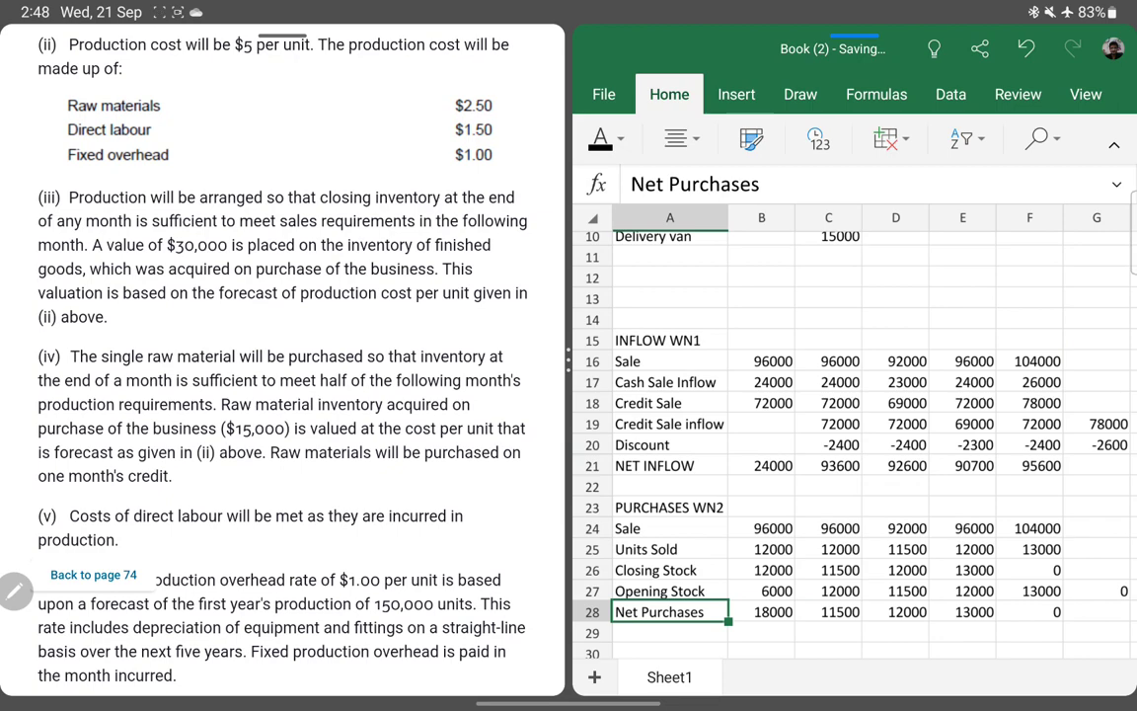
pyautogui.write('Pr')
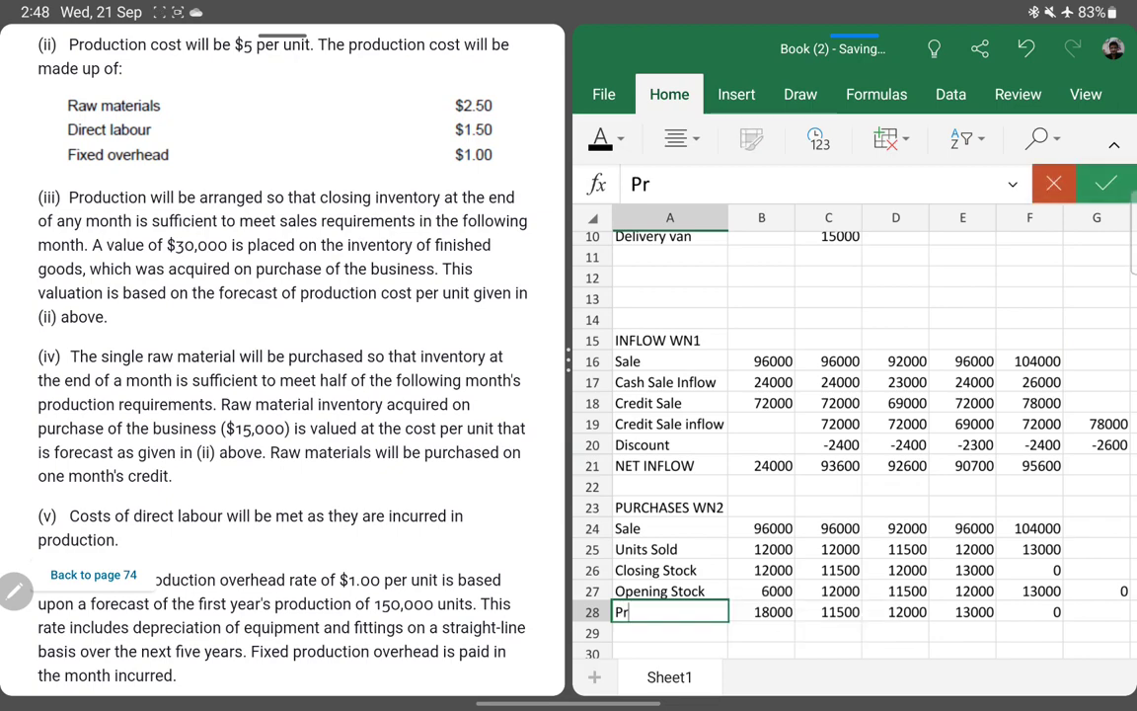
pyautogui.write('oduction')
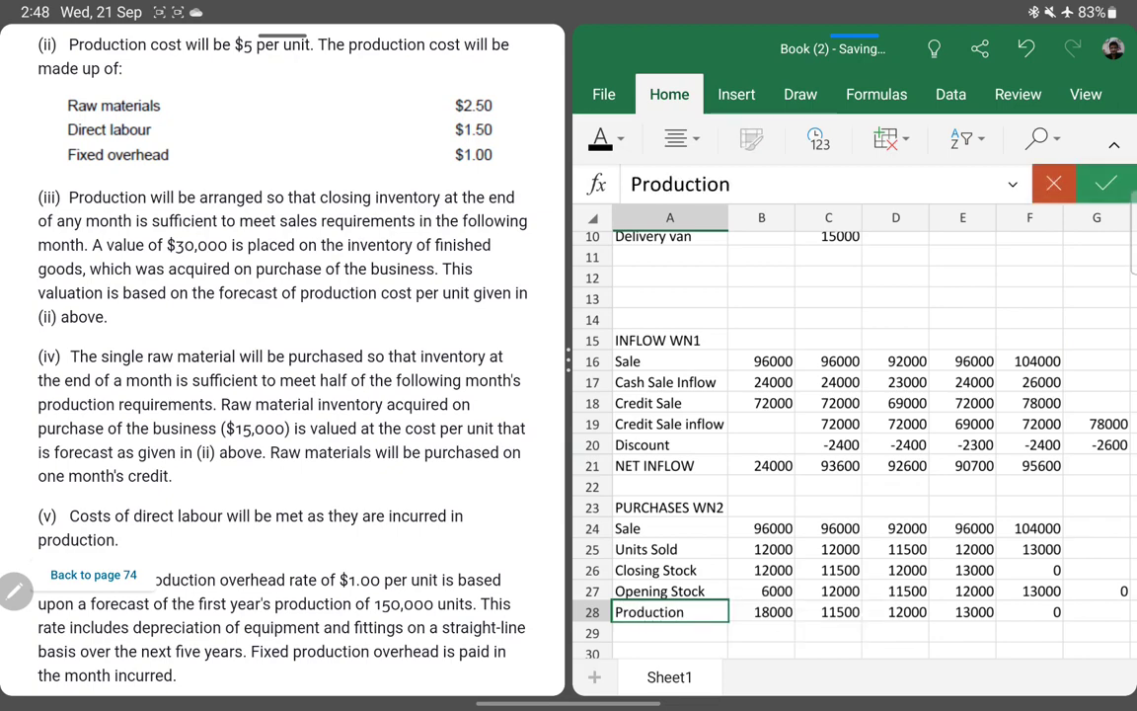
pyautogui.press('Return')
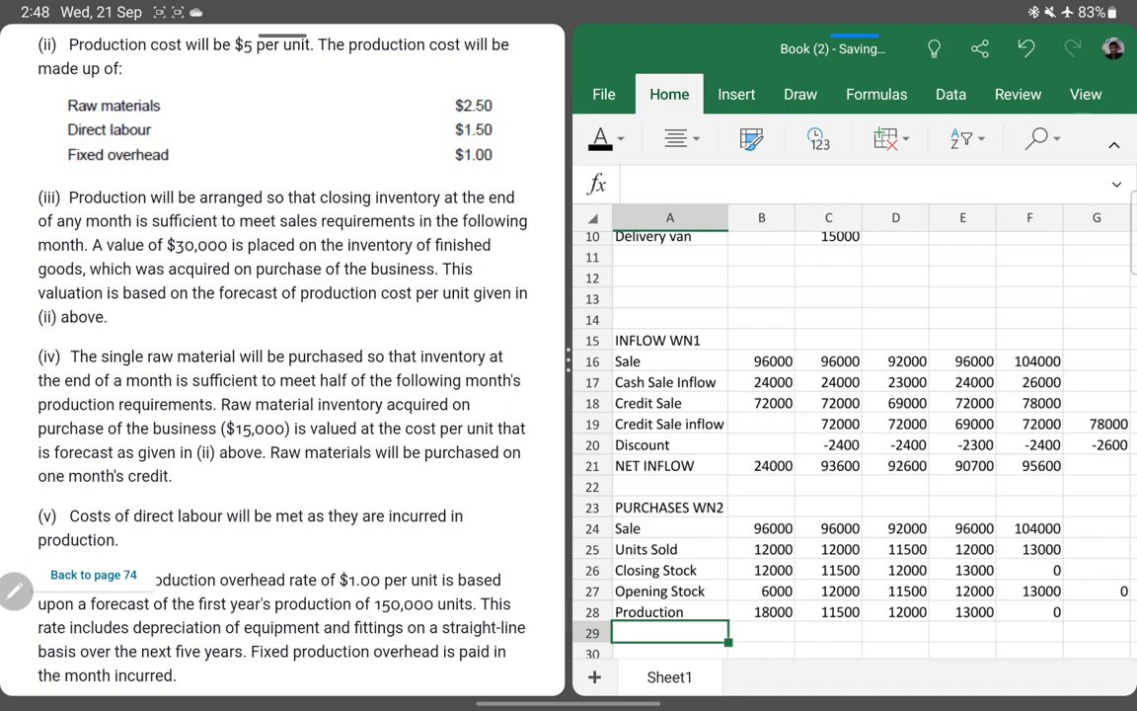
pyautogui.moveTo(165, 105)
pyautogui.mouseDown()
pyautogui.moveTo(338, 103)
pyautogui.moveTo(454, 117)
pyautogui.mouseUp()
# - Label row 30 'Raw Material pur'
pyautogui.click(669, 652)
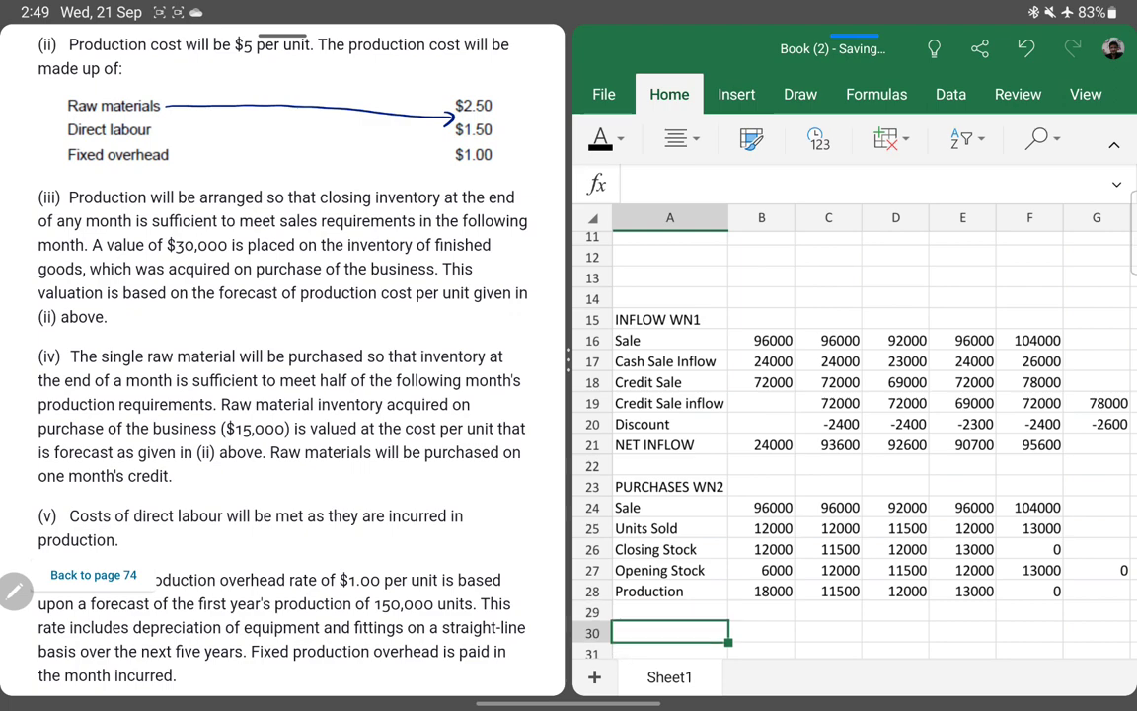
pyautogui.write('O')
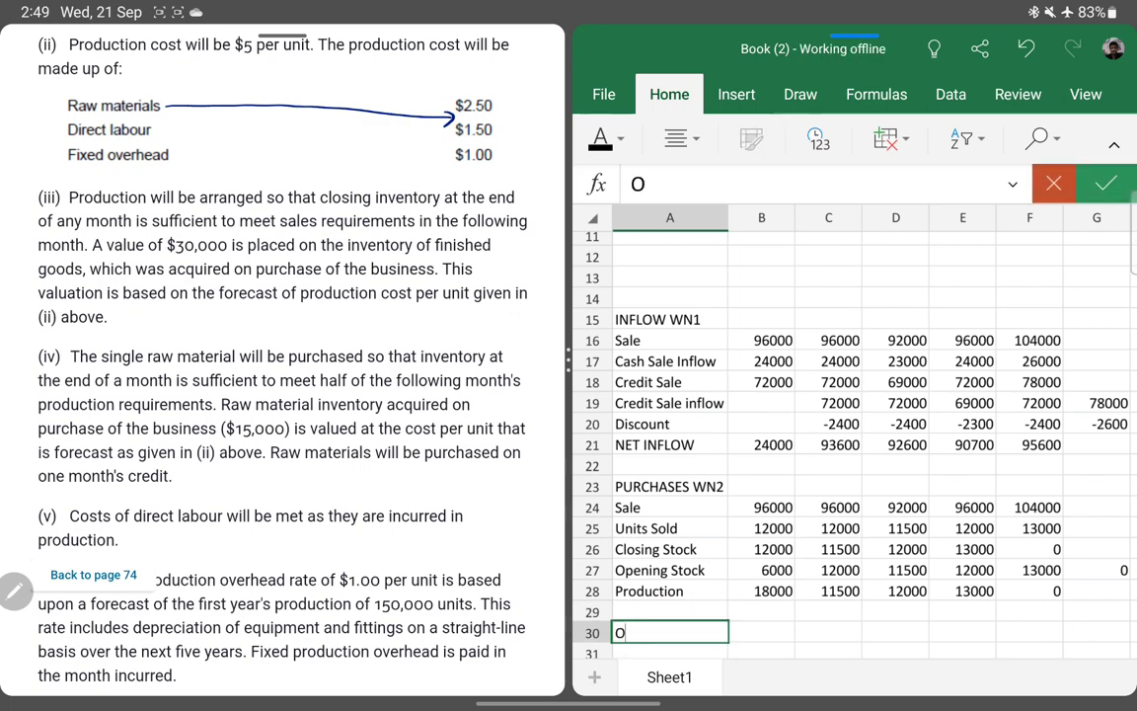
pyautogui.press('BackSpace')
pyautogui.write('aw Material pur')
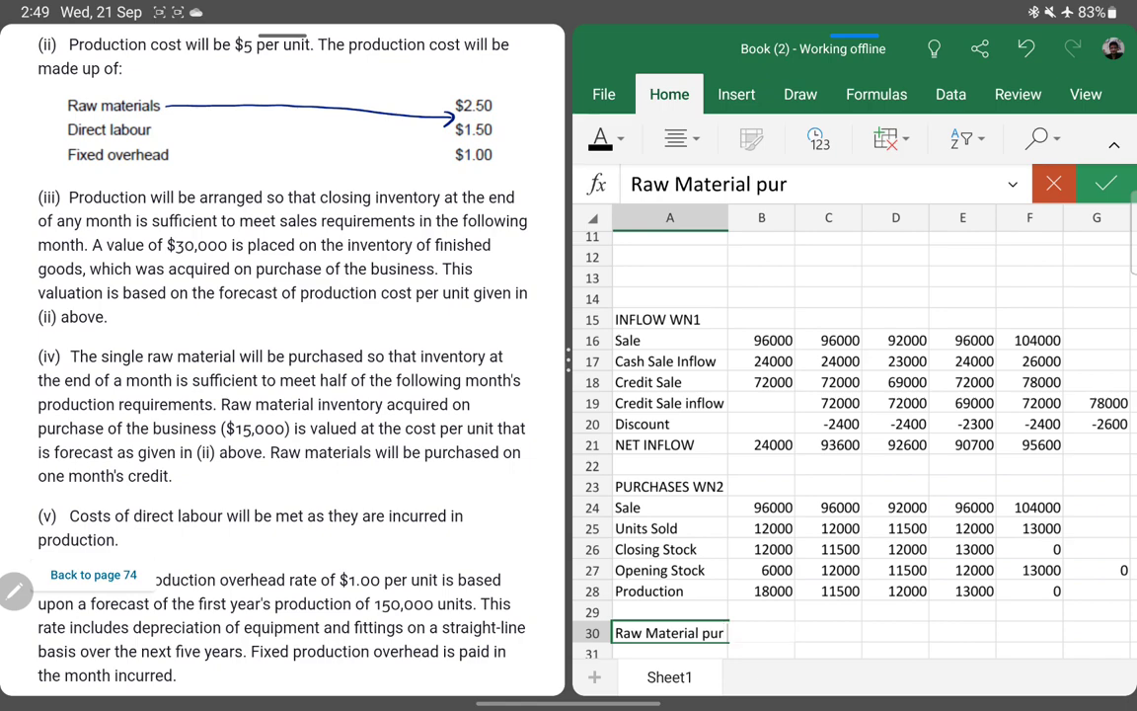
pyautogui.press('Return')
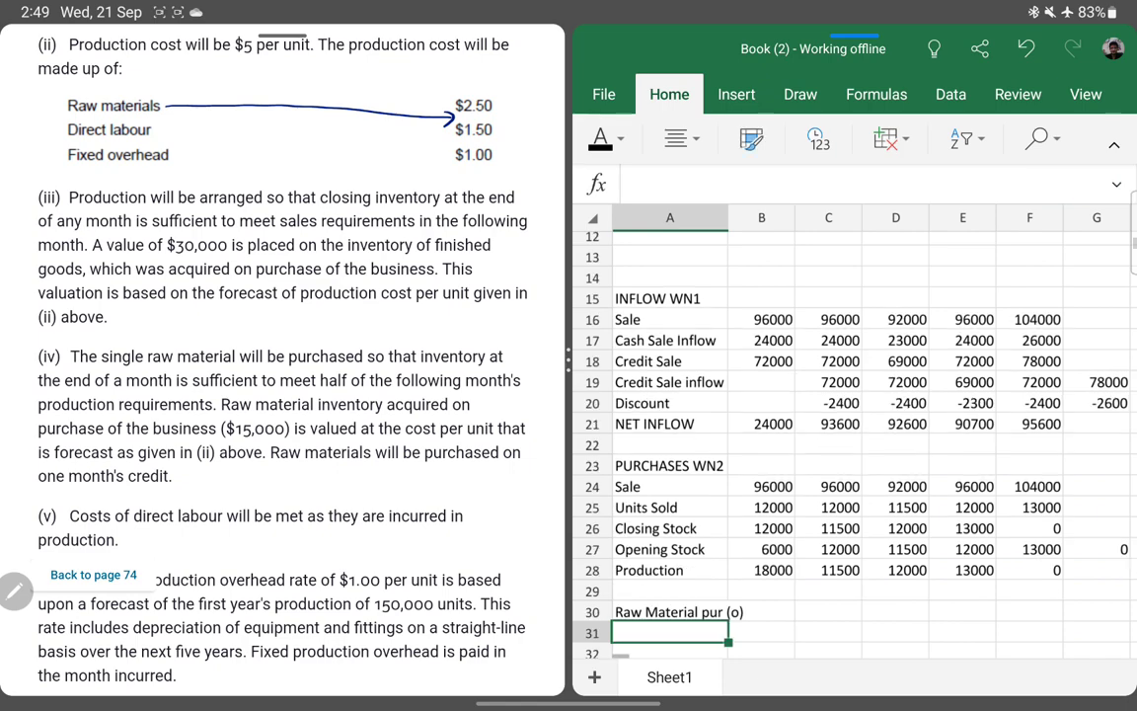
# - Enter =B28*2.5 (45000) in B30 and fill it across C30:E30
pyautogui.press('Up')
pyautogui.press('Right')
pyautogui.write('=')
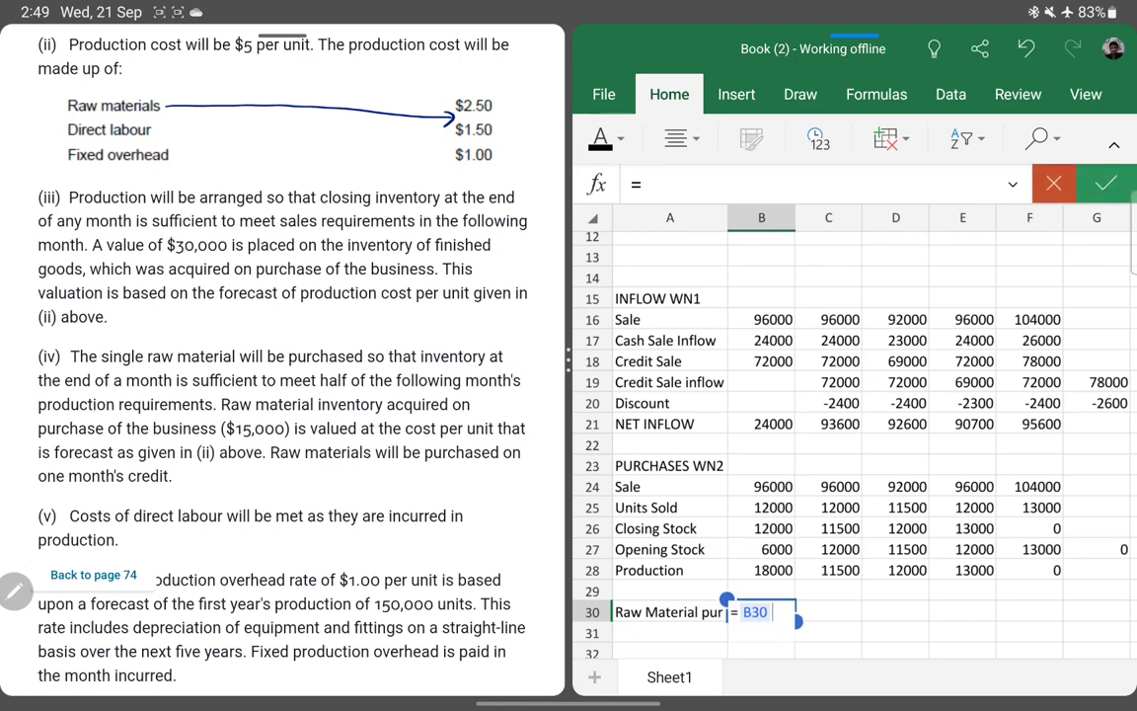
pyautogui.click(761, 570)
pyautogui.write('*')
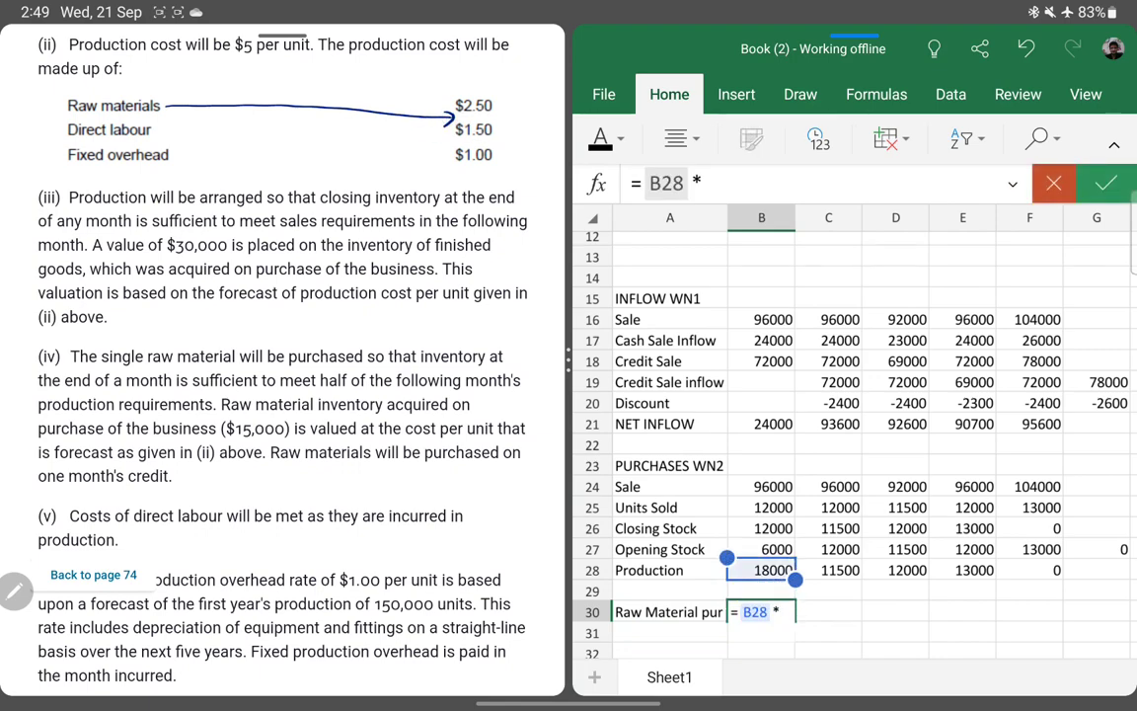
pyautogui.write('2.5')
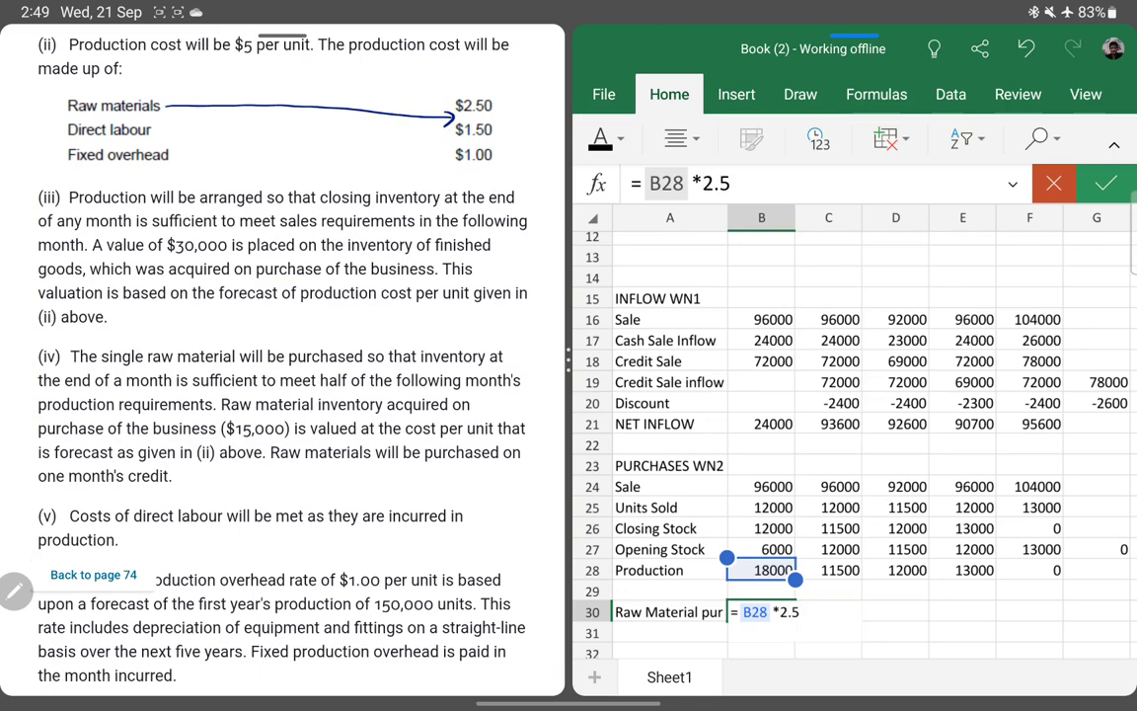
pyautogui.click(1106, 183)
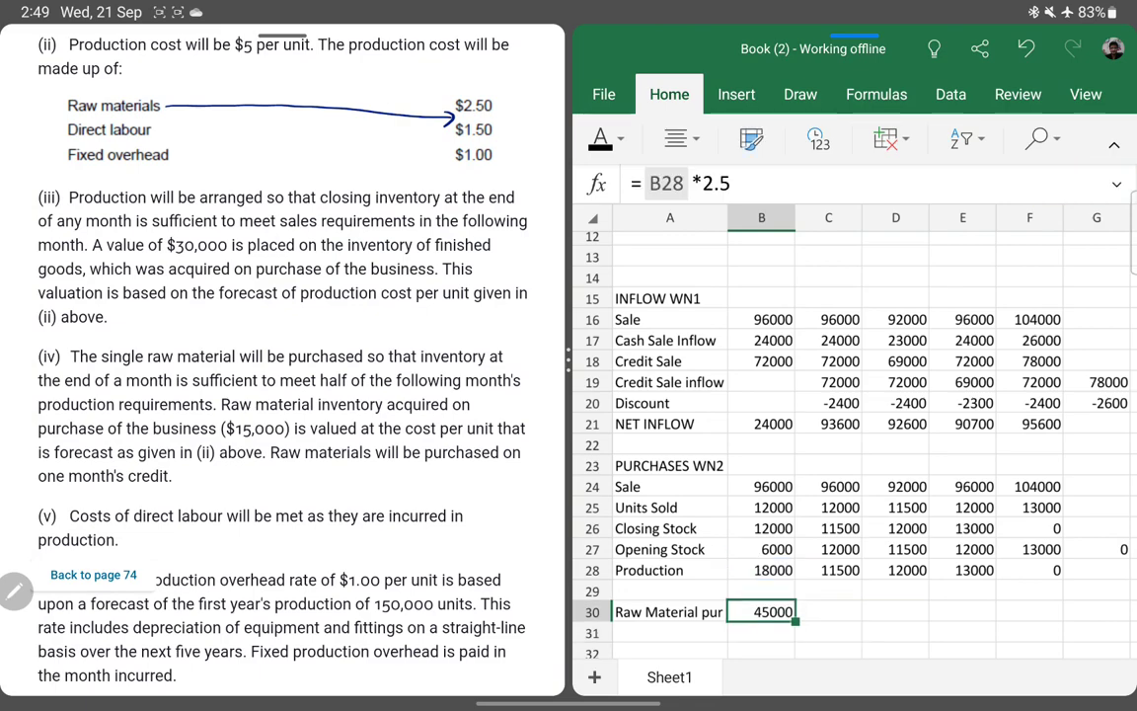
pyautogui.moveTo(828, 612); pyautogui.dragTo(962, 612)
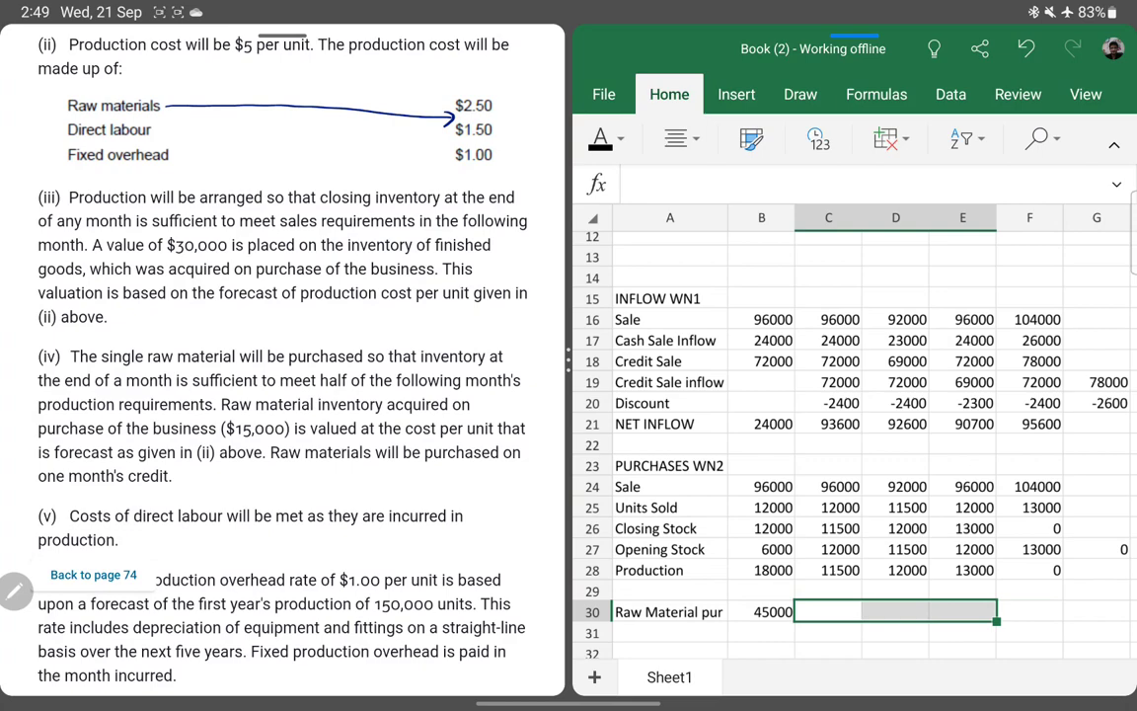
pyautogui.hotkey('ctrl', 'r')
pyautogui.click(828, 633)
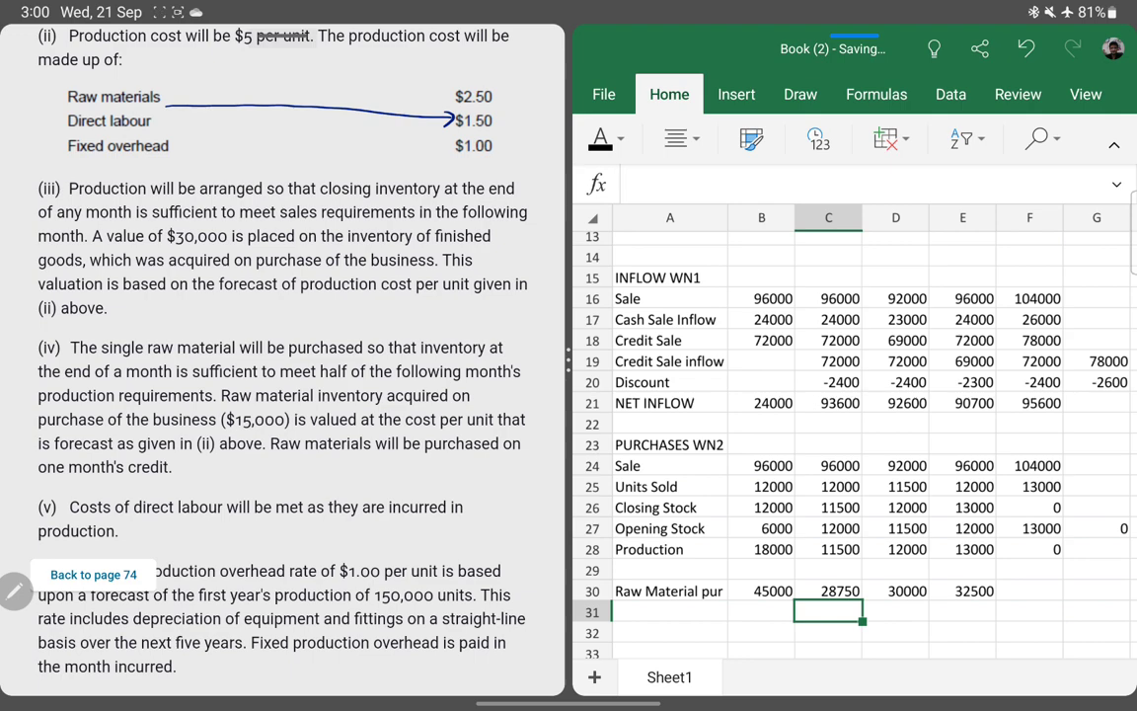
# - Rename the row 30 label to 'RM used'
pyautogui.moveTo(721, 583); pyautogui.dragTo(698, 599)
pyautogui.click(761, 590)
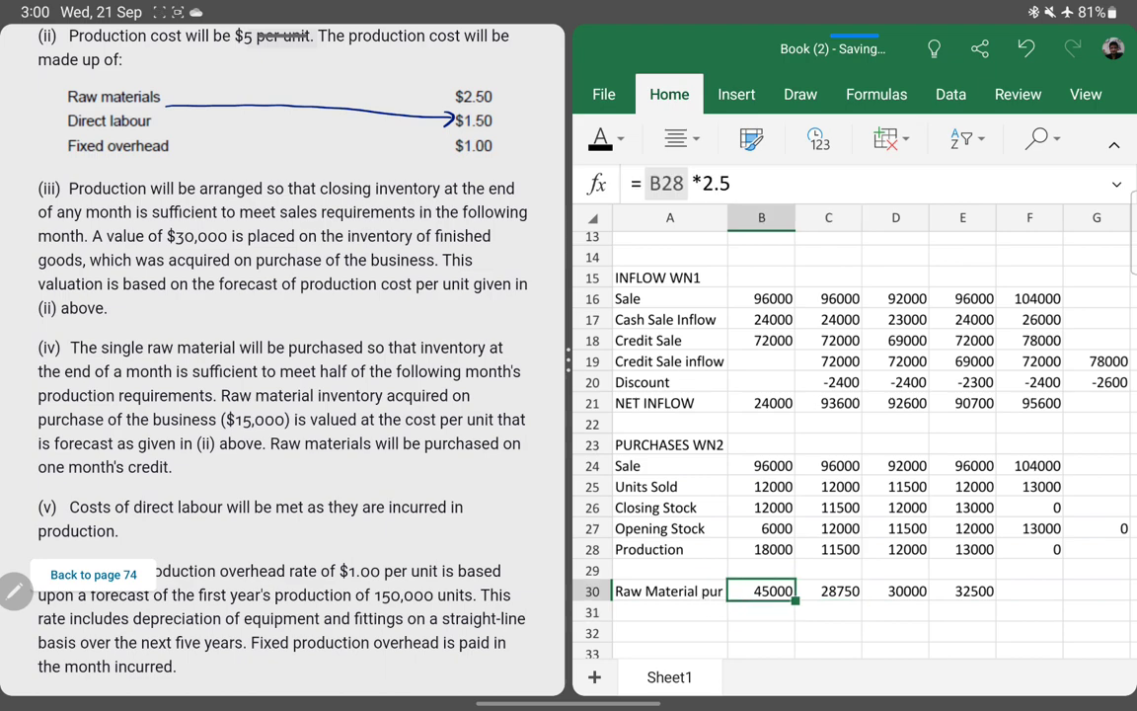
pyautogui.click(669, 590)
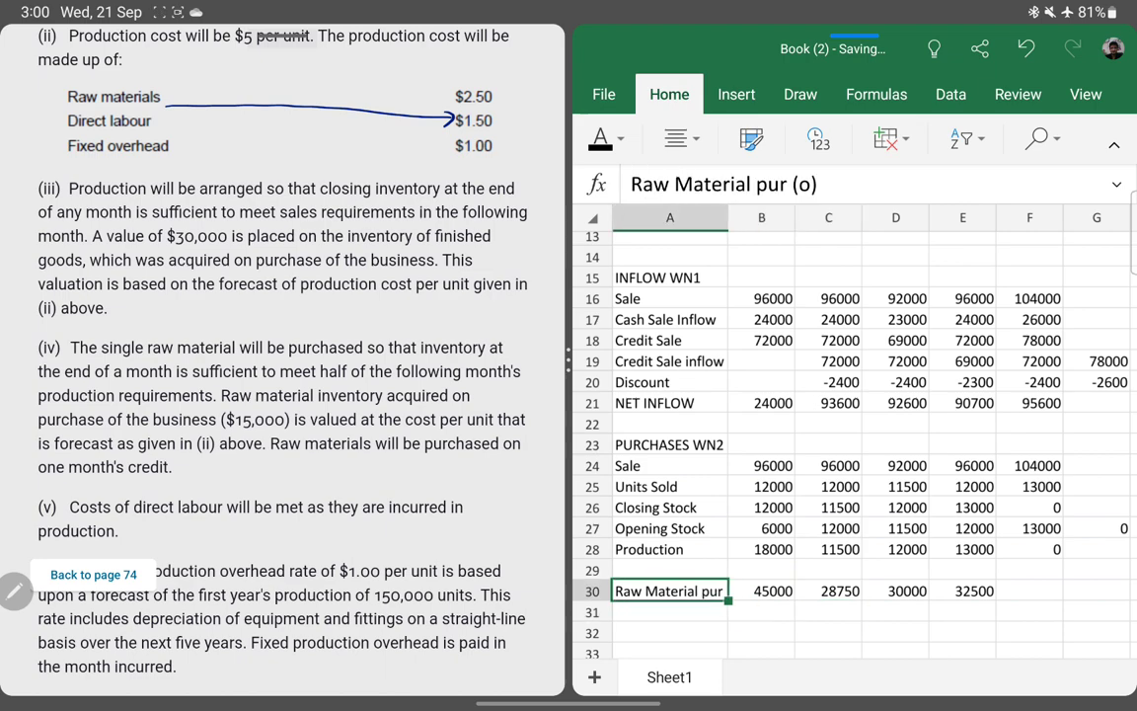
pyautogui.write('RM')
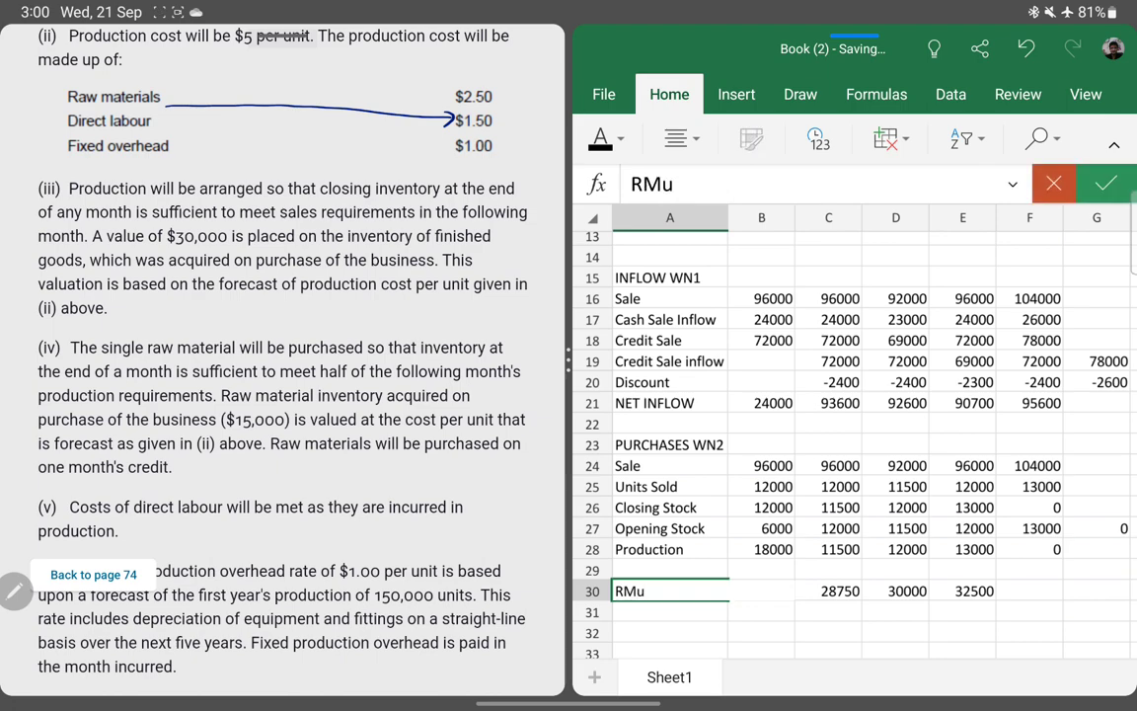
pyautogui.write(' used')
pyautogui.press('Return')
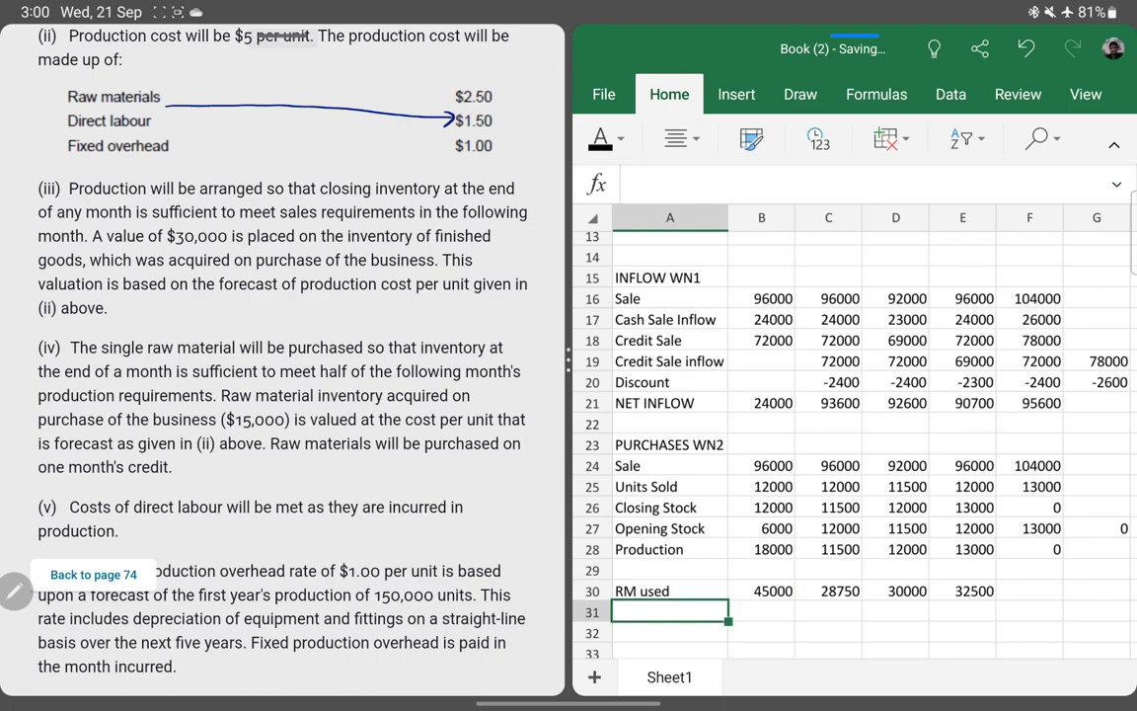
# - Bracket and underline paragraph (iv)'s half-of-next-month's-production requirement in the question
pyautogui.moveTo(39, 339); pyautogui.dragTo(24, 462)
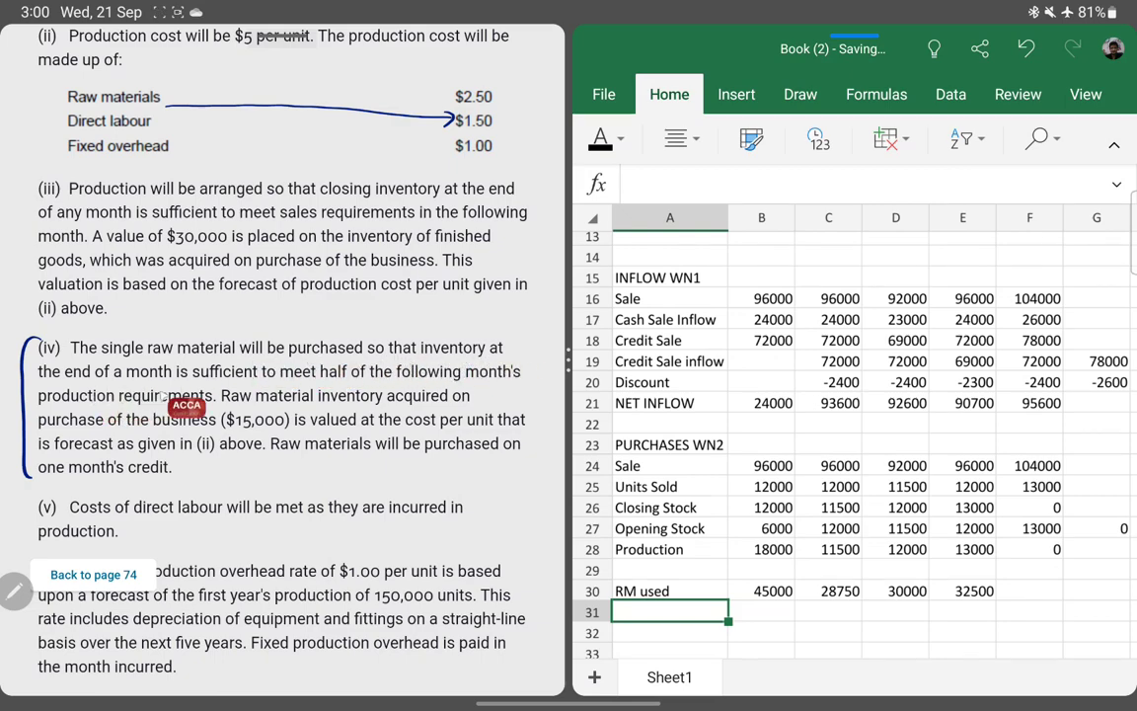
pyautogui.moveTo(192, 381); pyautogui.dragTo(277, 381)
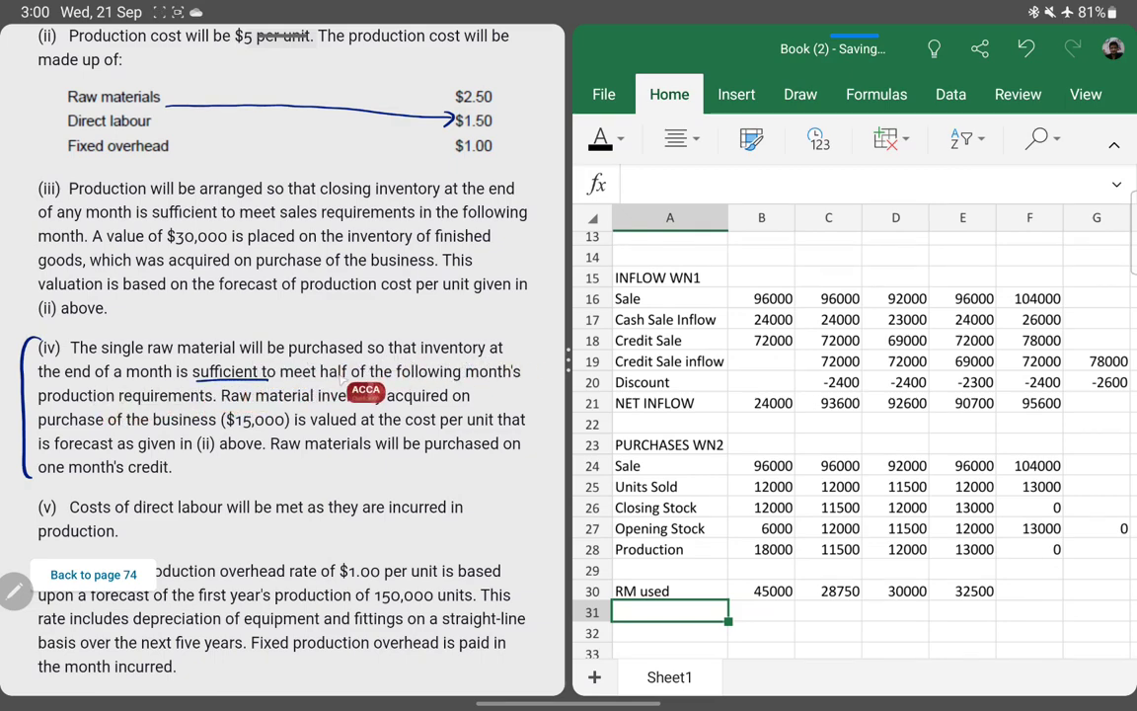
pyautogui.moveTo(343, 362)
pyautogui.mouseDown()
pyautogui.moveTo(318, 380)
pyautogui.moveTo(354, 364)
pyautogui.moveTo(521, 381)
pyautogui.mouseUp()
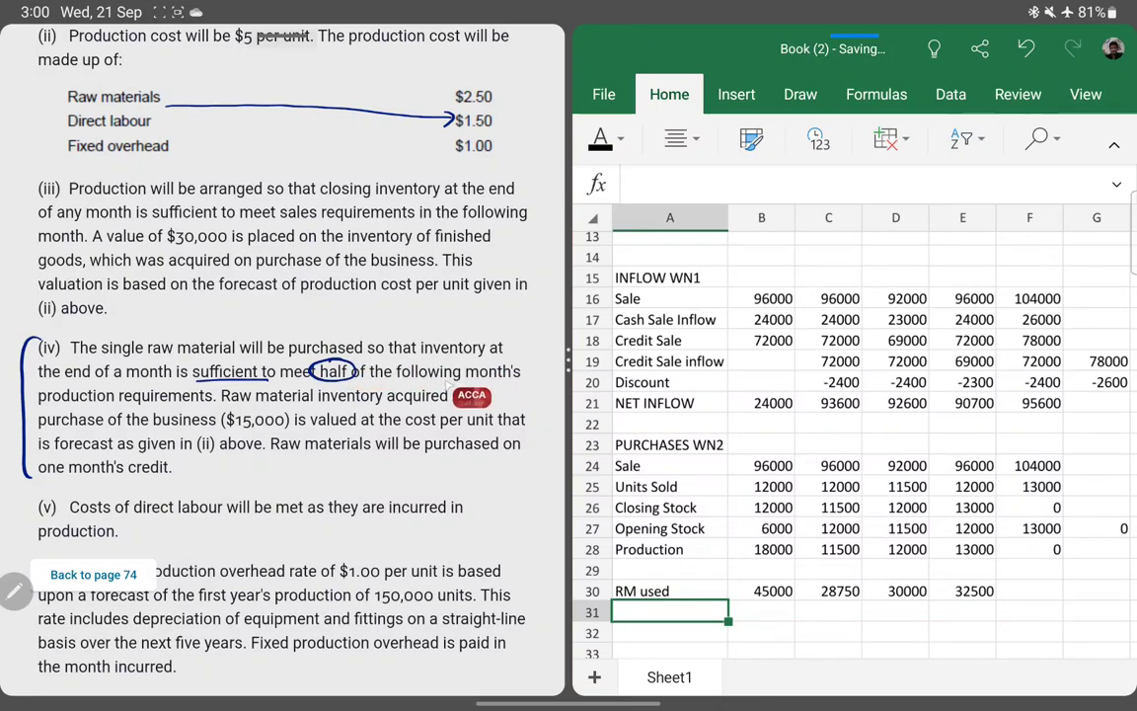
pyautogui.moveTo(38, 403); pyautogui.dragTo(213, 402)
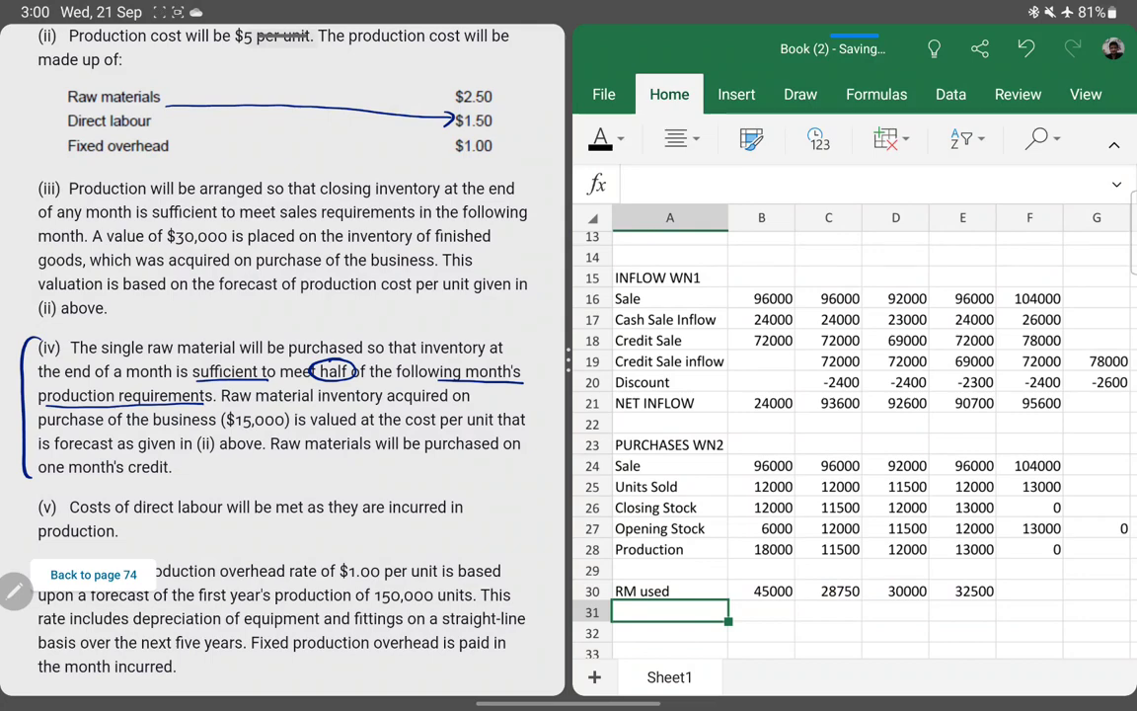
pyautogui.write('Closing ')
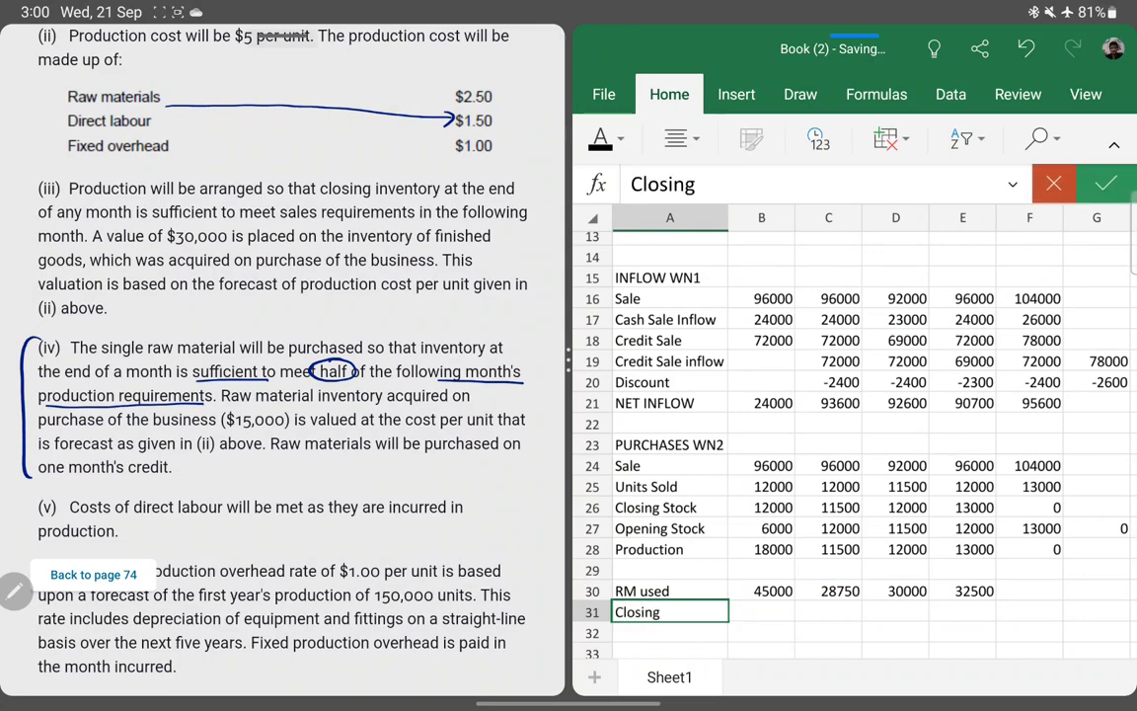
pyautogui.write('RM')
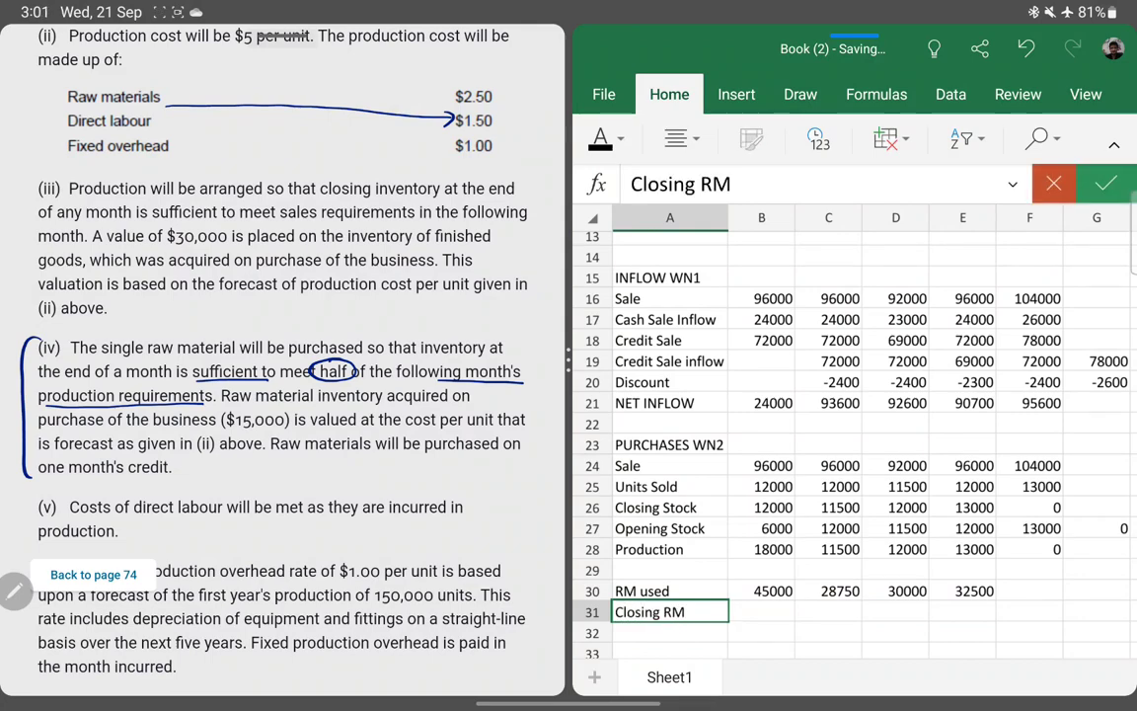
# - Commit the 'Closing RM' label and enter =C30*50% (14375) in B31
pyautogui.press('Return')
pyautogui.click(761, 612)
pyautogui.write('=')
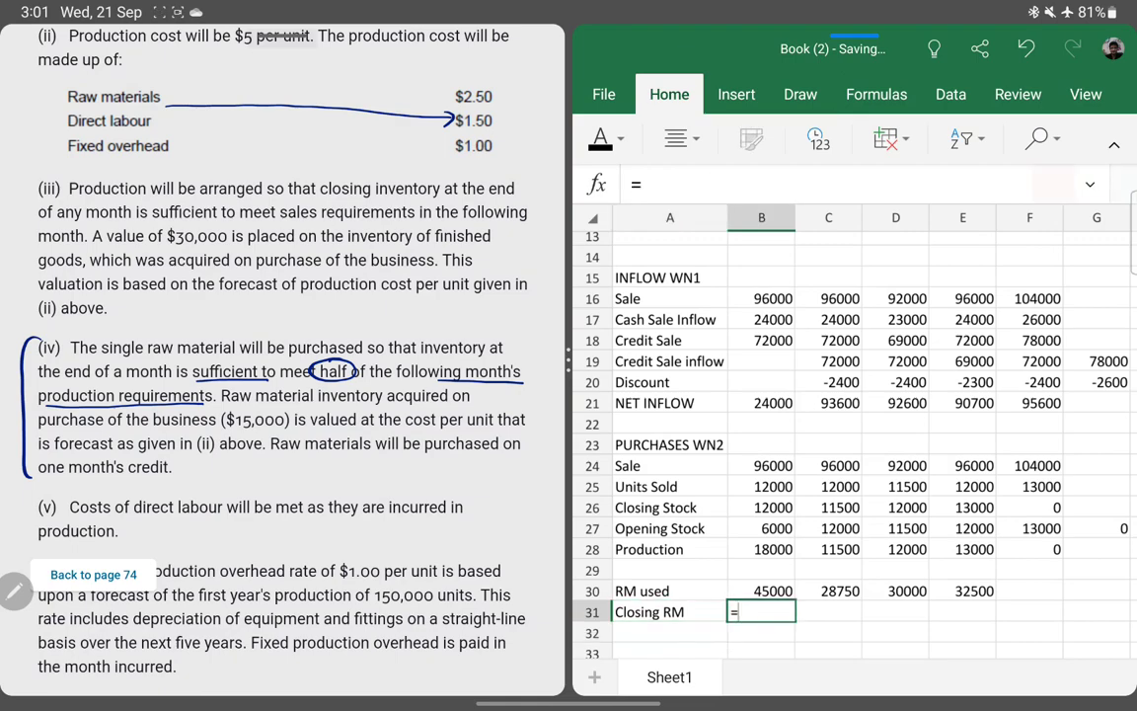
pyautogui.click(840, 591)
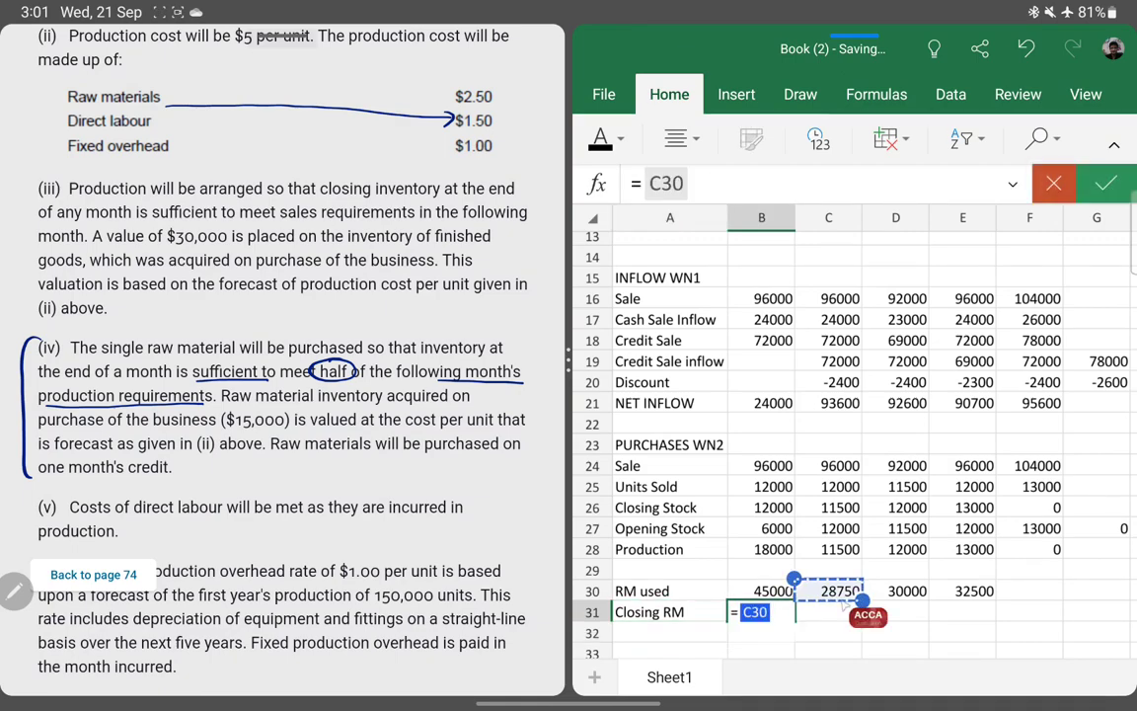
pyautogui.write('*50%')
pyautogui.press('Return')
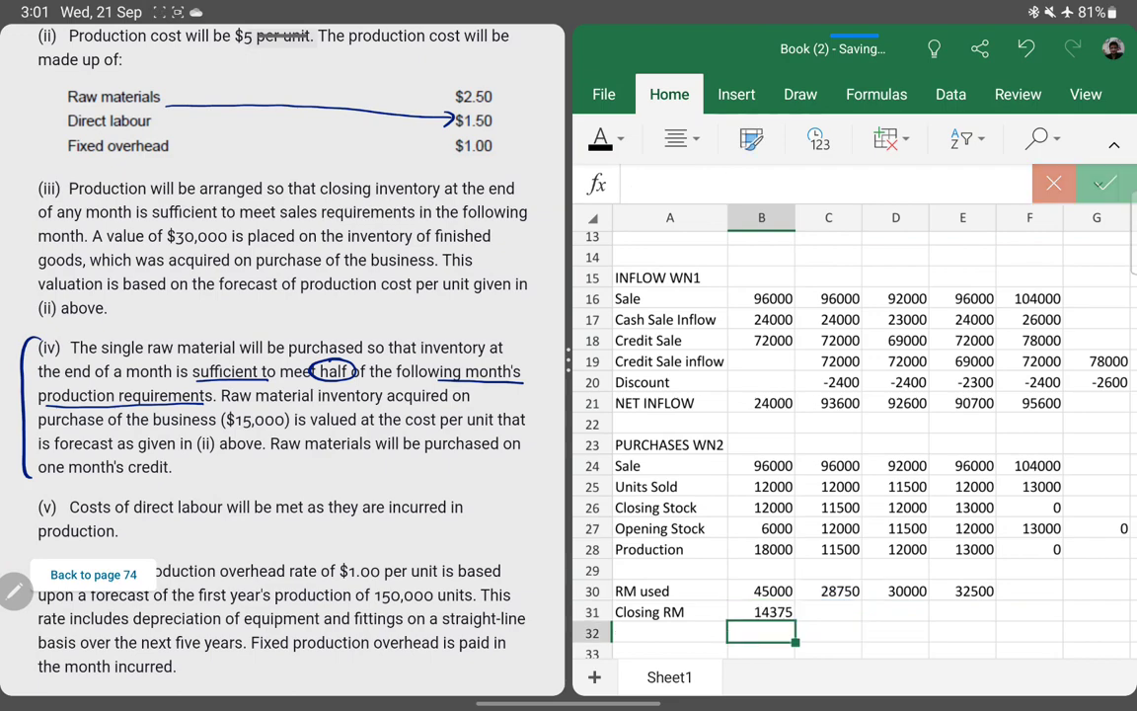
# - Paste B31's closing RM formula across C31:E31
pyautogui.click(761, 612)
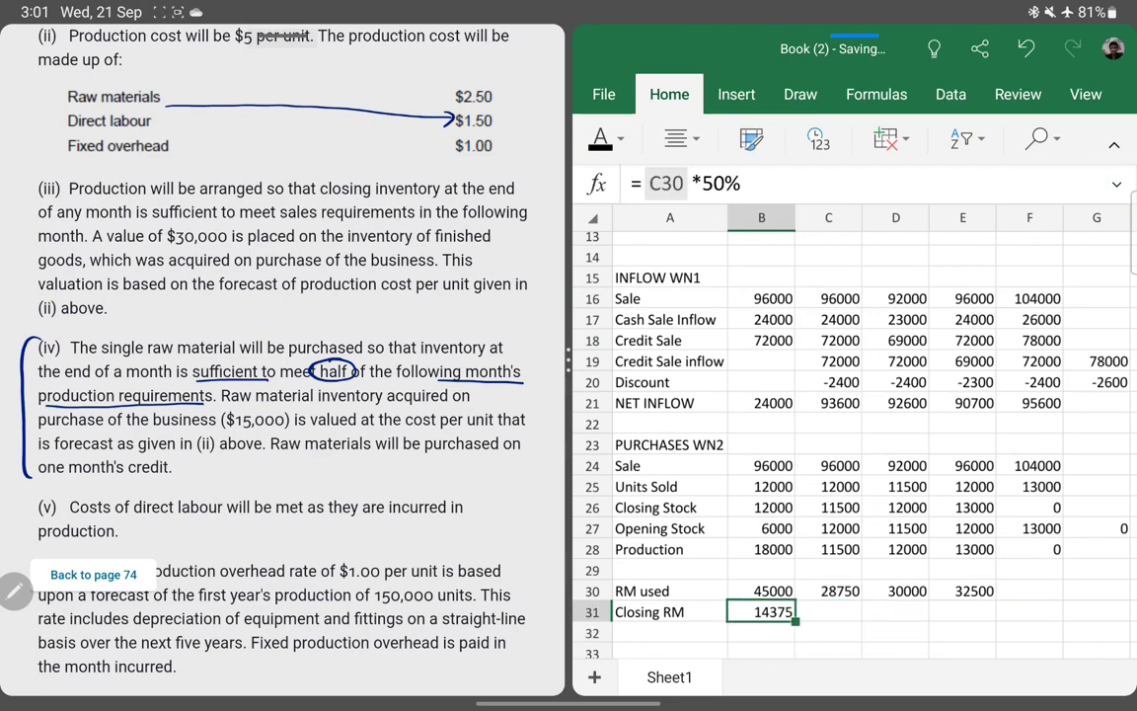
pyautogui.click(828, 612)
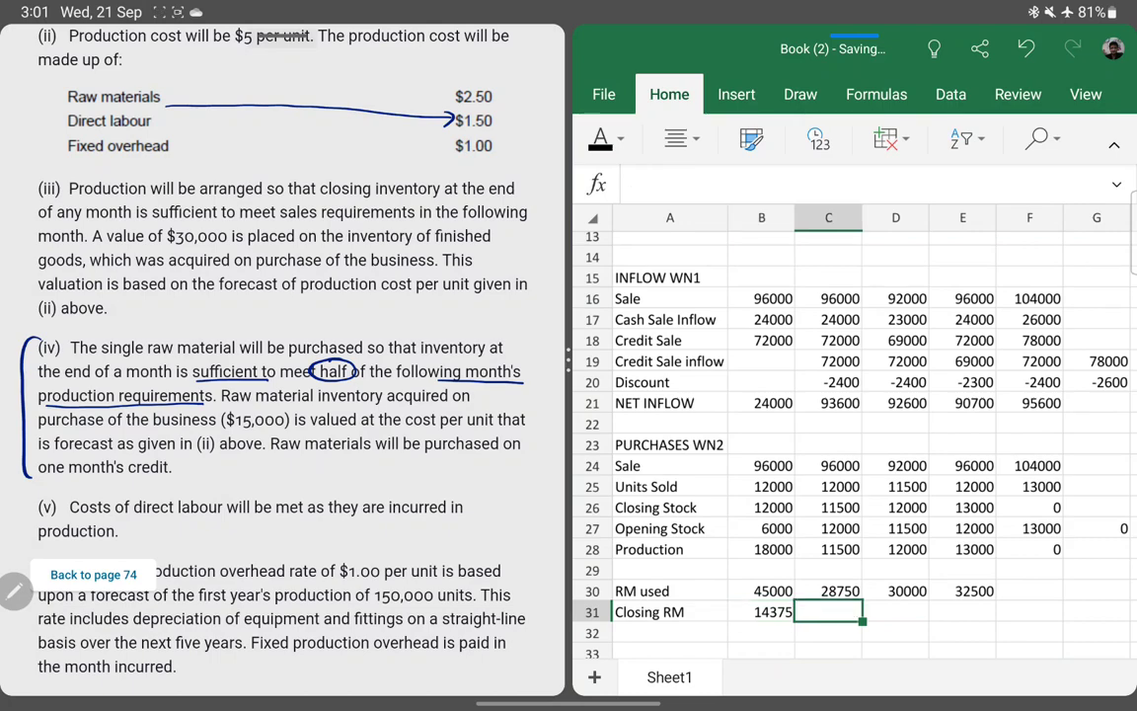
pyautogui.moveTo(862, 620); pyautogui.dragTo(995, 621)
pyautogui.hotkey('ctrl', 'v')
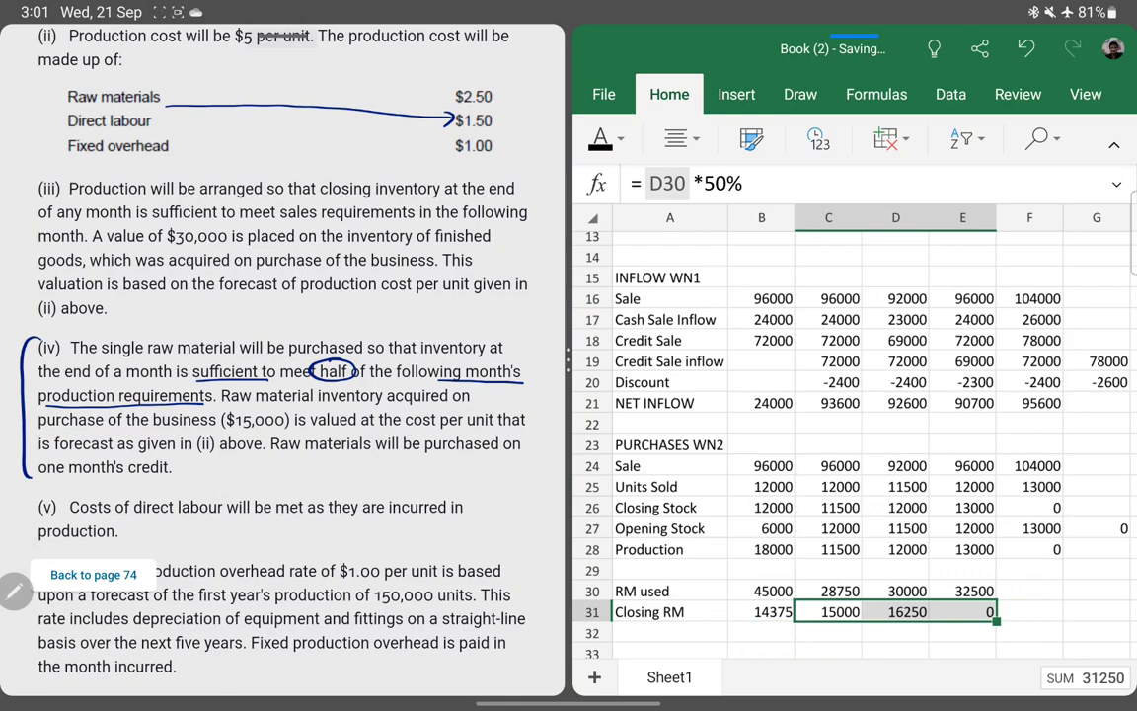
# - Review the closing stock, closing RM and RM used formulas in column E
pyautogui.press('Left')
pyautogui.press('Up')
pyautogui.press('Up')
pyautogui.press('Up')
pyautogui.press('Up')
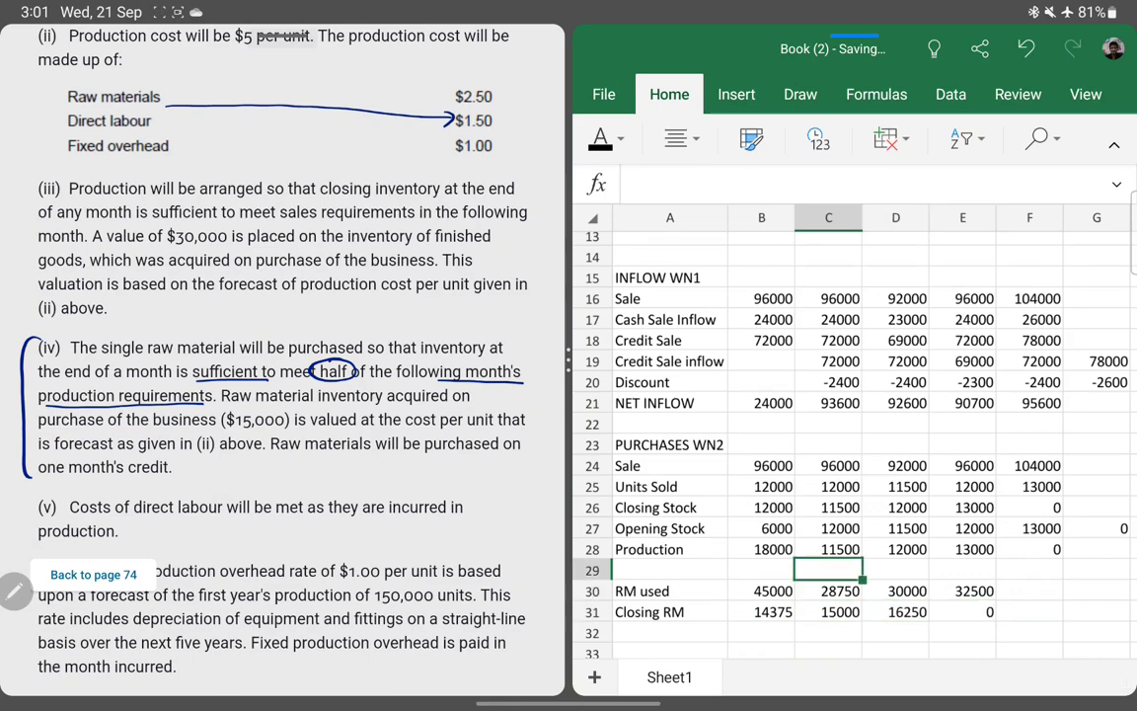
pyautogui.press('Up')
pyautogui.press('Right')
pyautogui.press('Right')
pyautogui.press('Right')
pyautogui.press('Down')
pyautogui.press('Down')
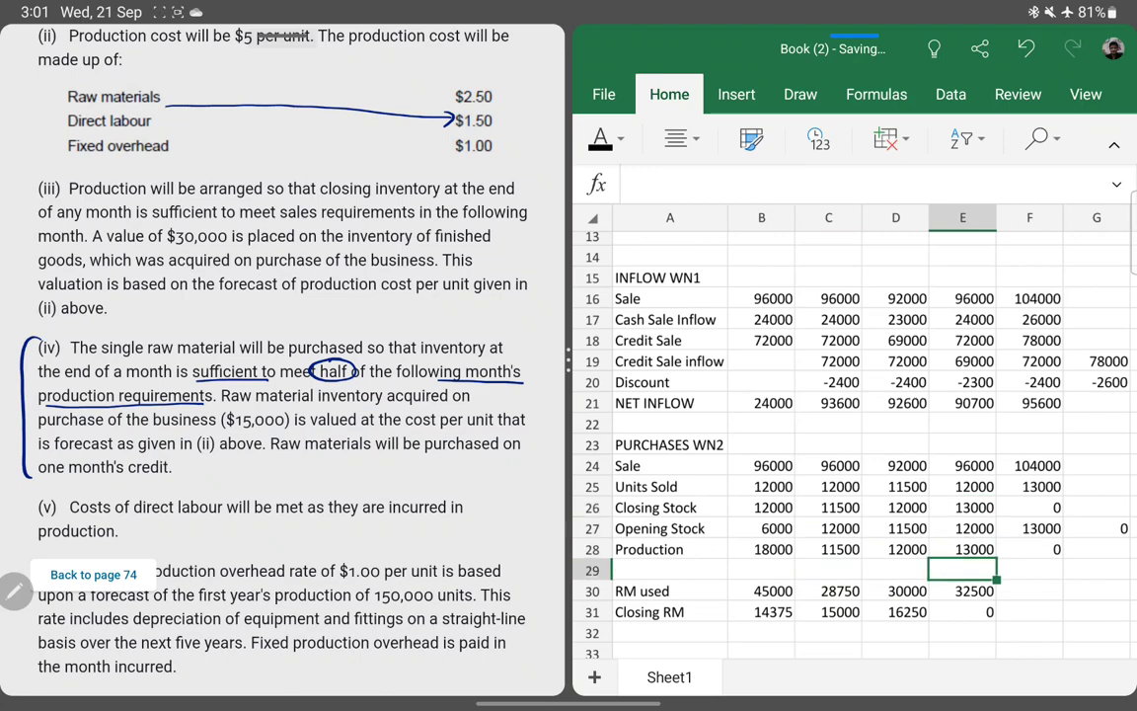
pyautogui.press('Down')
pyautogui.press('Down')
pyautogui.press('Down')
pyautogui.press('Up')
pyautogui.press('Up')
pyautogui.press('Up')
pyautogui.press('Down')
pyautogui.press('Down')
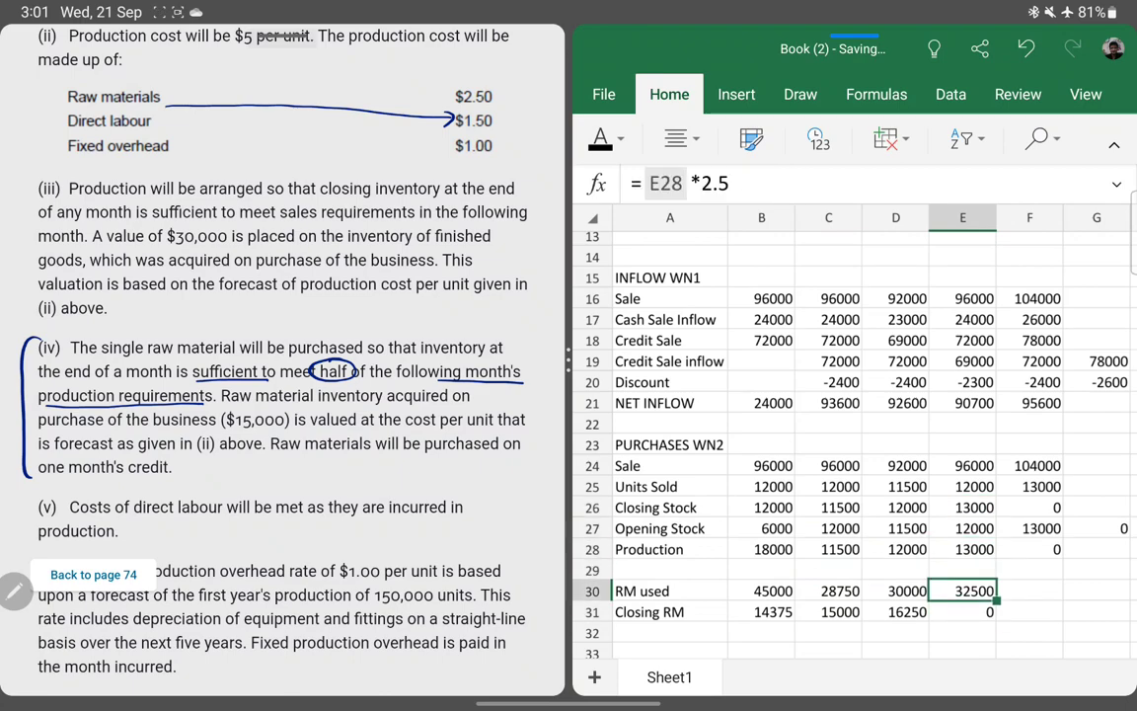
# - Set the fifth month's closing stock in F26 to 12500
pyautogui.press('Up')
pyautogui.press('Up')
pyautogui.press('Right')
pyautogui.press('Right')
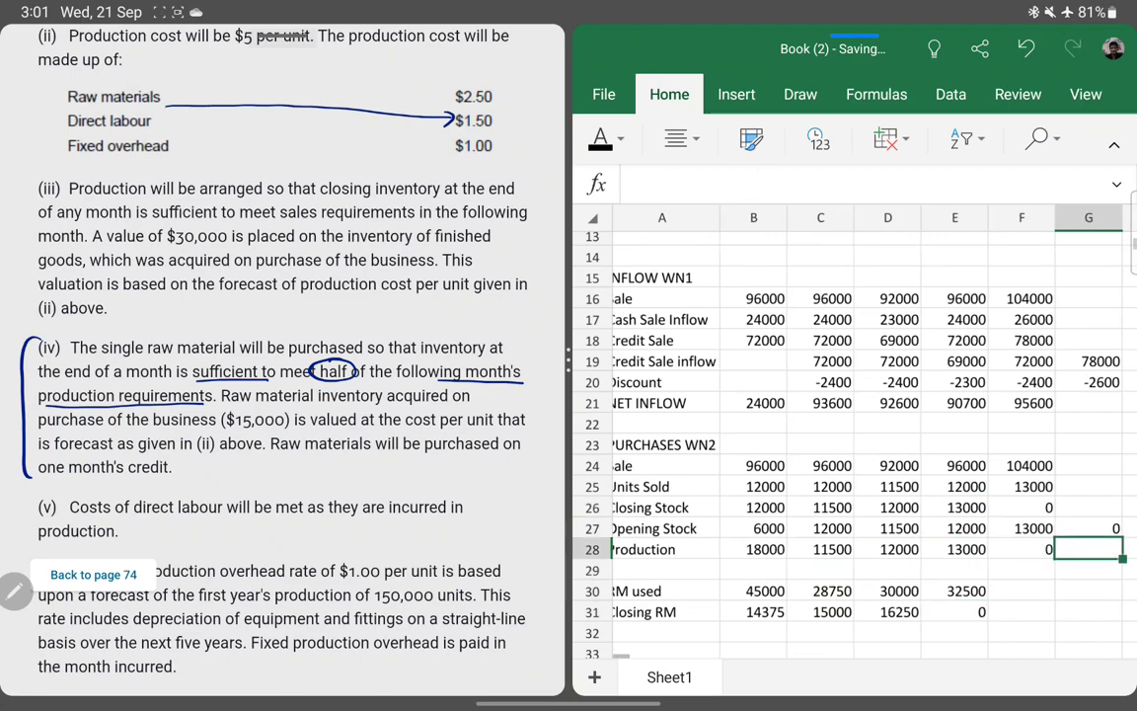
pyautogui.press('Left')
pyautogui.press('Up')
pyautogui.press('Up')
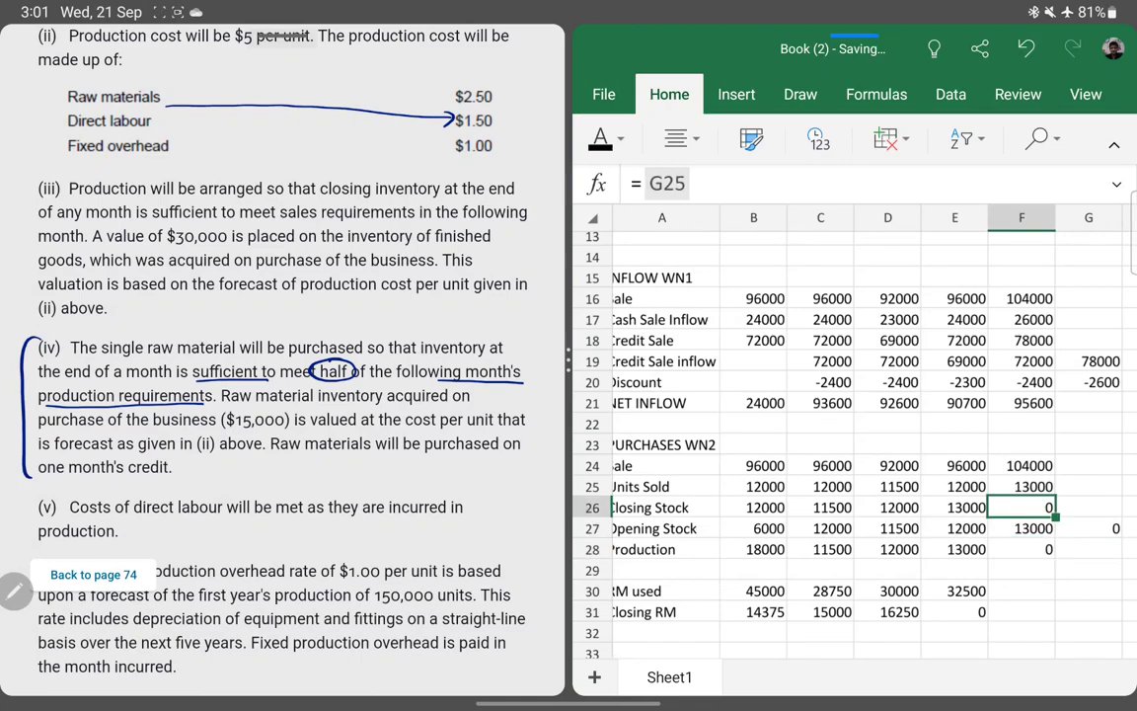
pyautogui.write('1200')
pyautogui.press('BackSpace')
pyautogui.write('50')
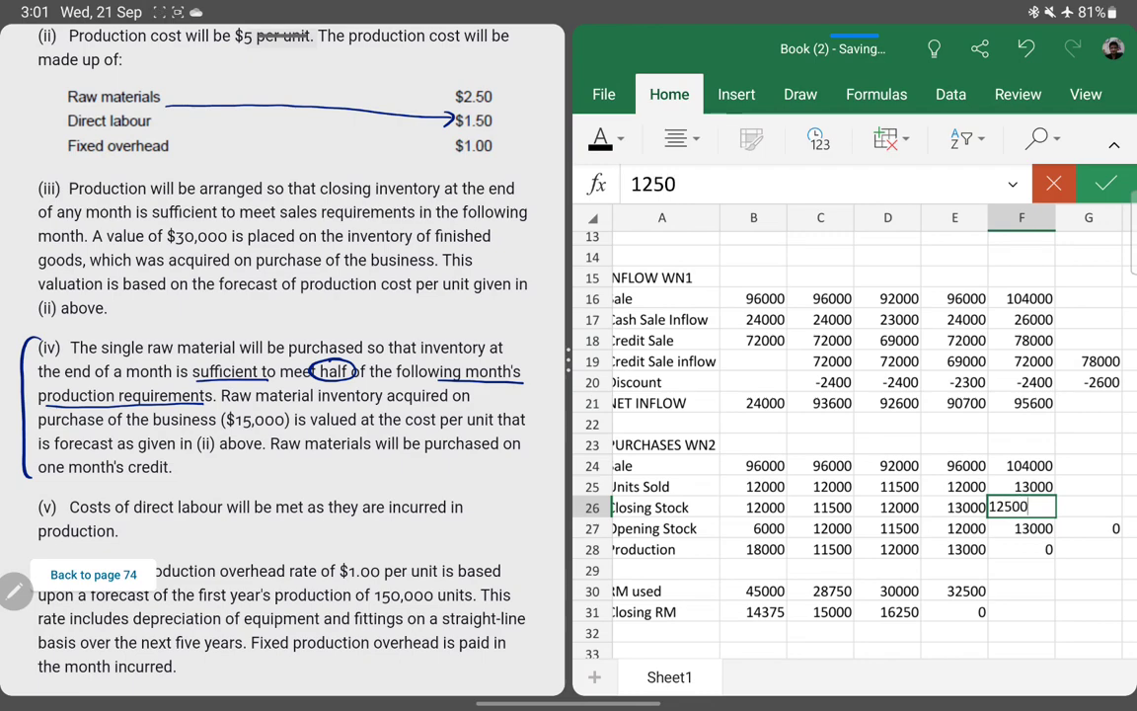
pyautogui.write('0')
pyautogui.press('Return')
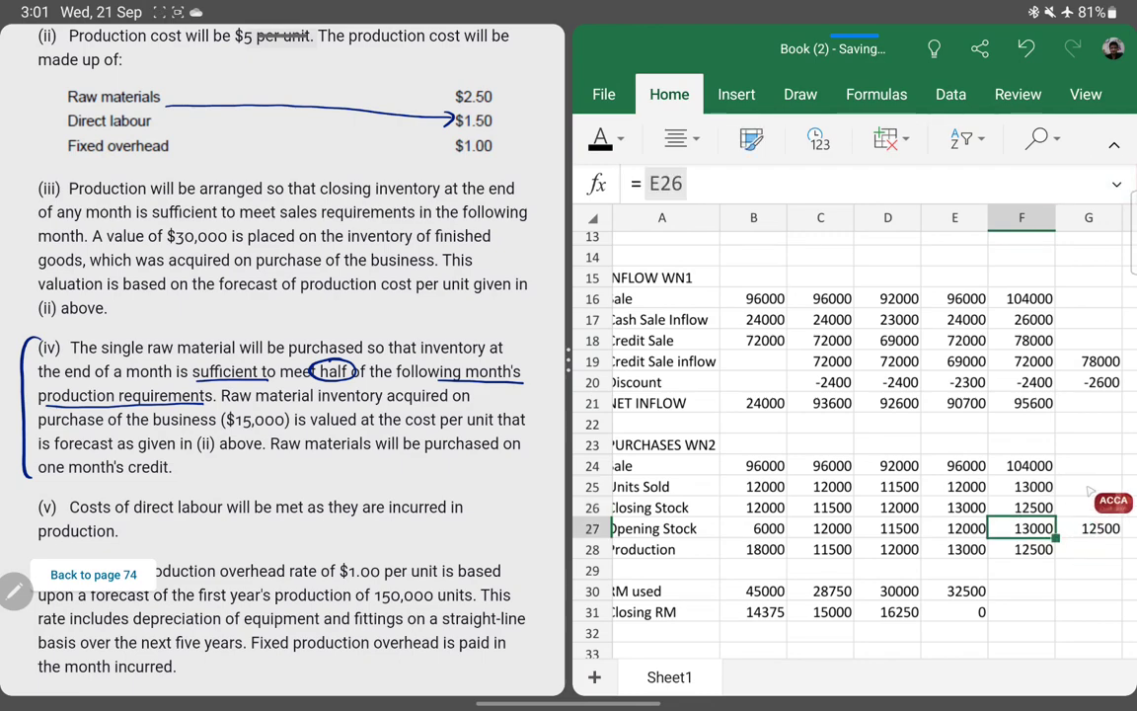
# - Fill the RM used formula into F30, giving 31250 and a fourth-month closing RM of 15625
pyautogui.press('Left')
pyautogui.press('Left')
pyautogui.press('Left')
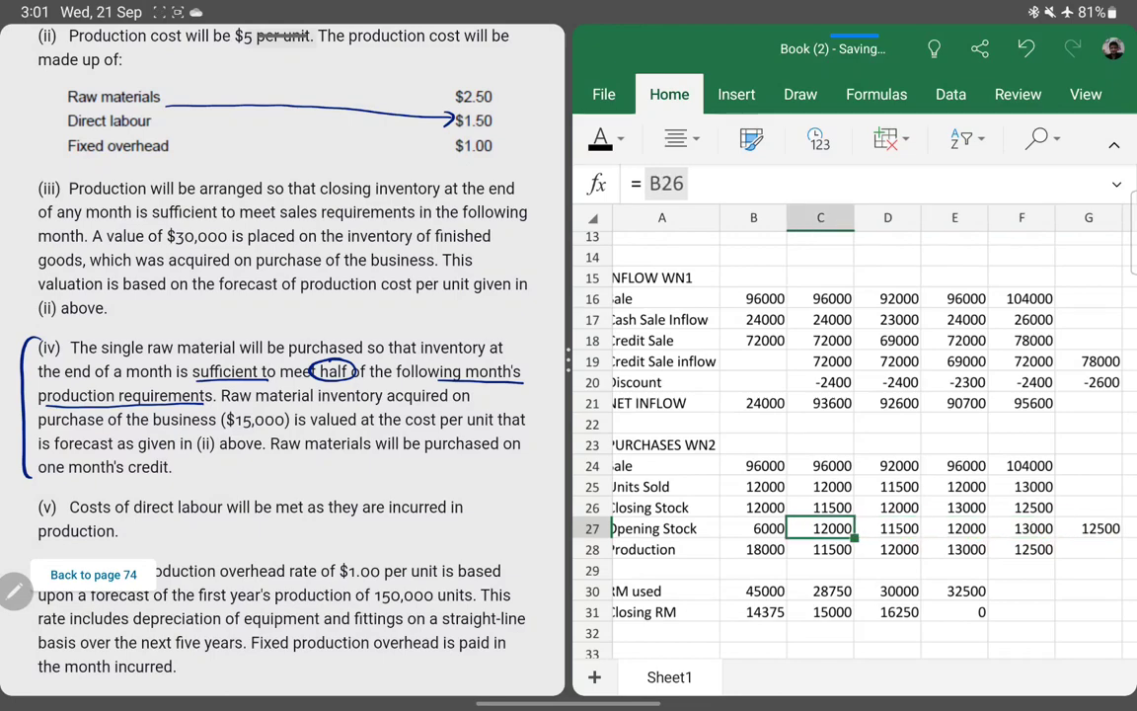
pyautogui.press('Left')
pyautogui.press('Left')
pyautogui.press('Right')
pyautogui.press('Right')
pyautogui.press('Right')
pyautogui.press('Right')
pyautogui.press('Down')
pyautogui.press('Down')
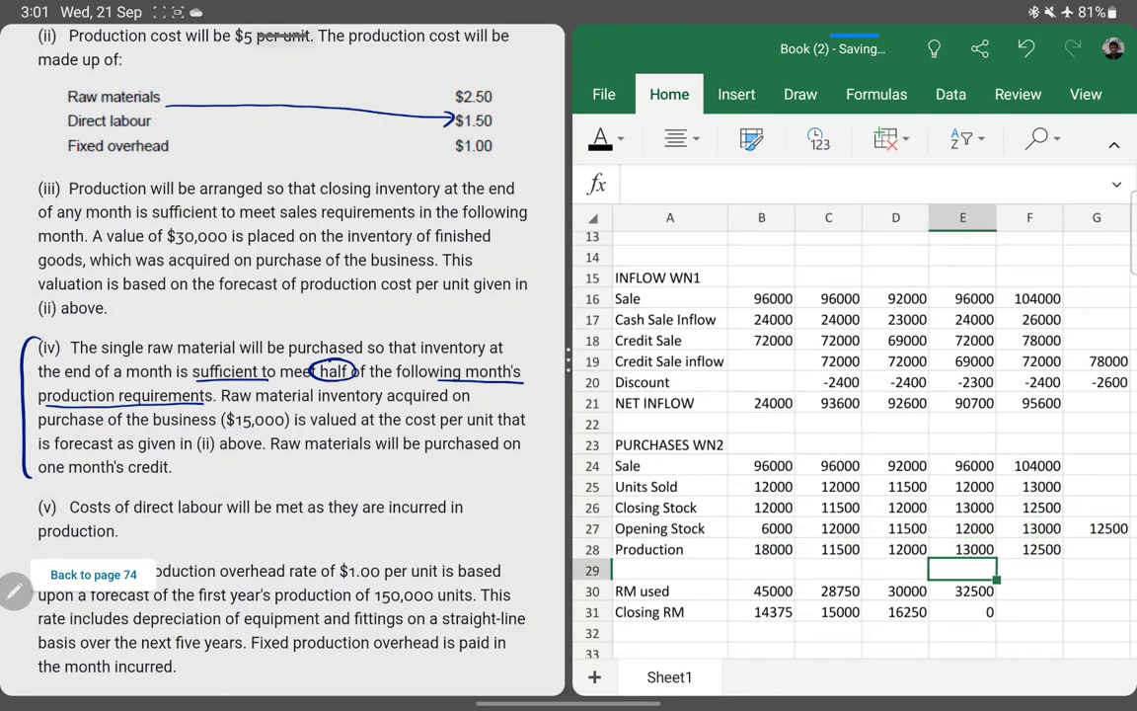
pyautogui.press('Down')
pyautogui.press('Down')
pyautogui.press('Up')
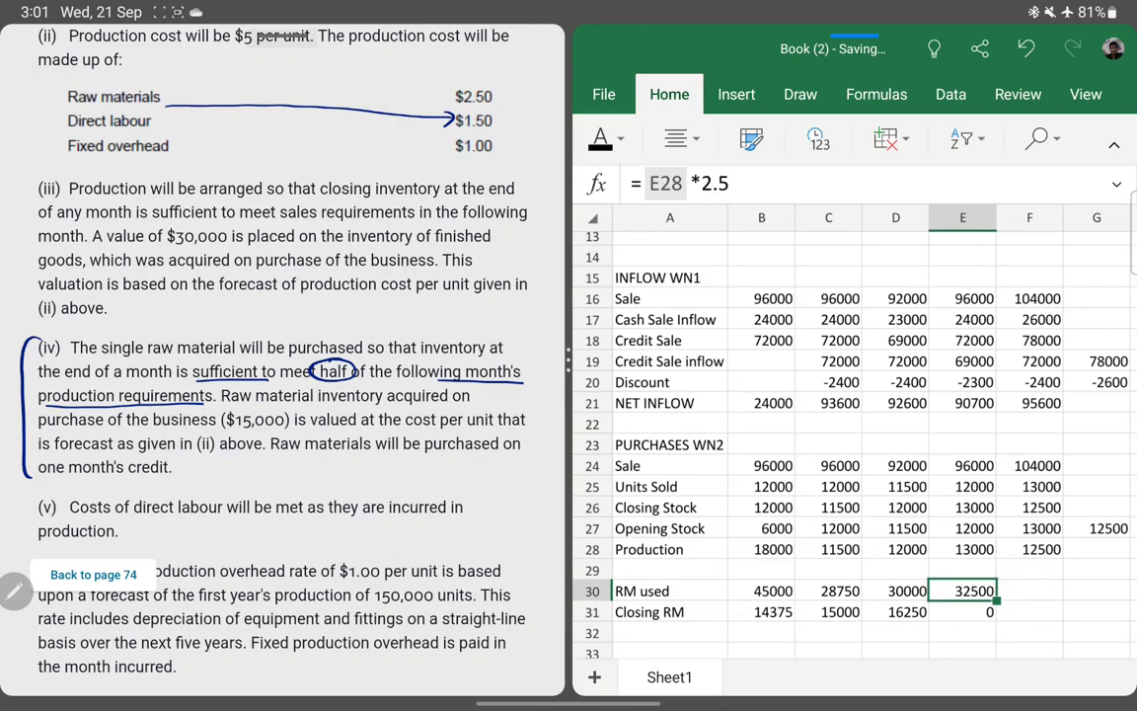
pyautogui.press('Right')
pyautogui.hotkey('ctrl', 'r')
pyautogui.press('Down')
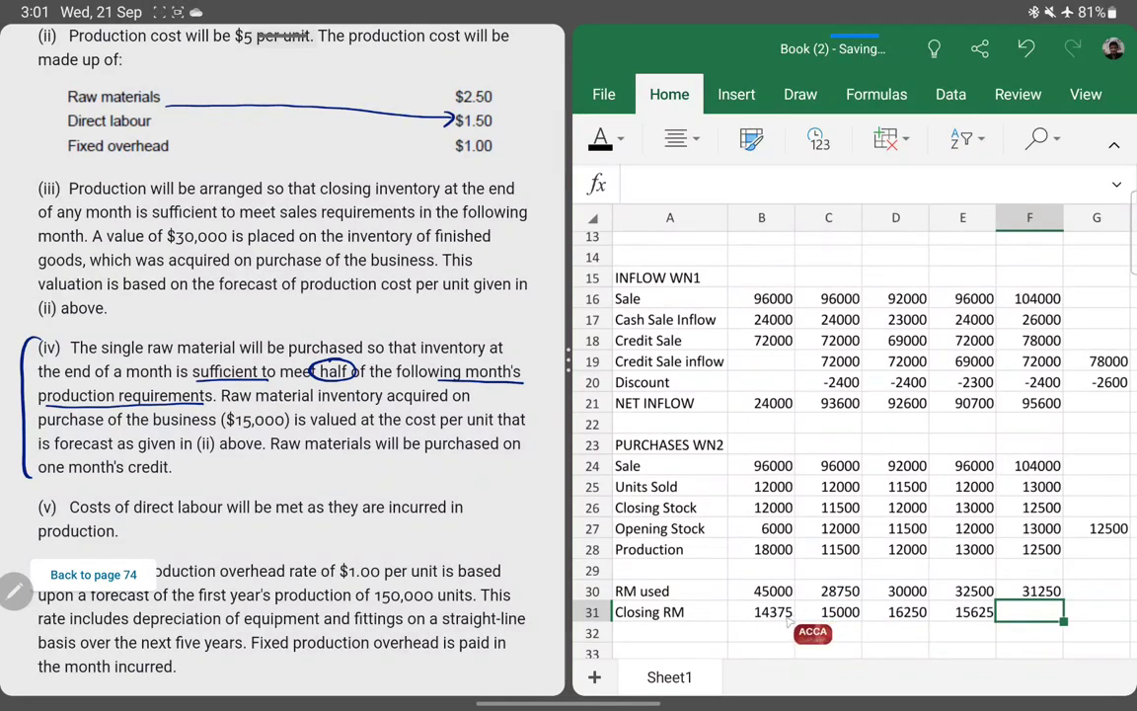
# - Add an 'Opening RM' row label in A32
pyautogui.click(669, 633)
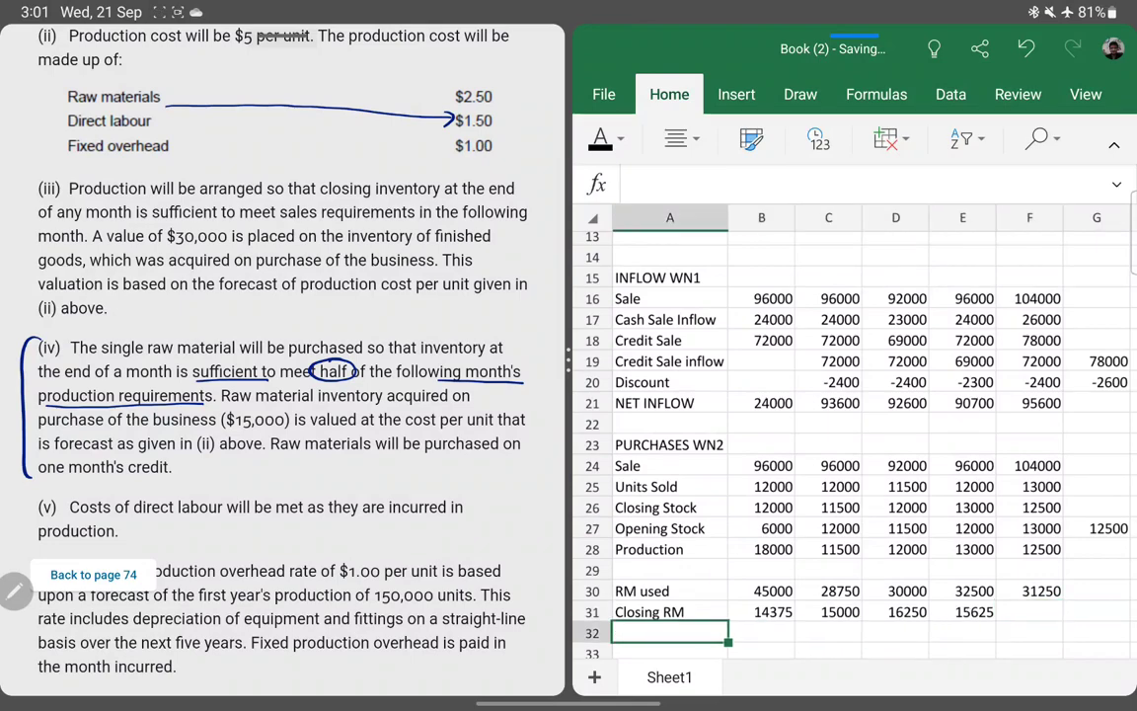
pyautogui.write('Opening RM')
pyautogui.press('Return')
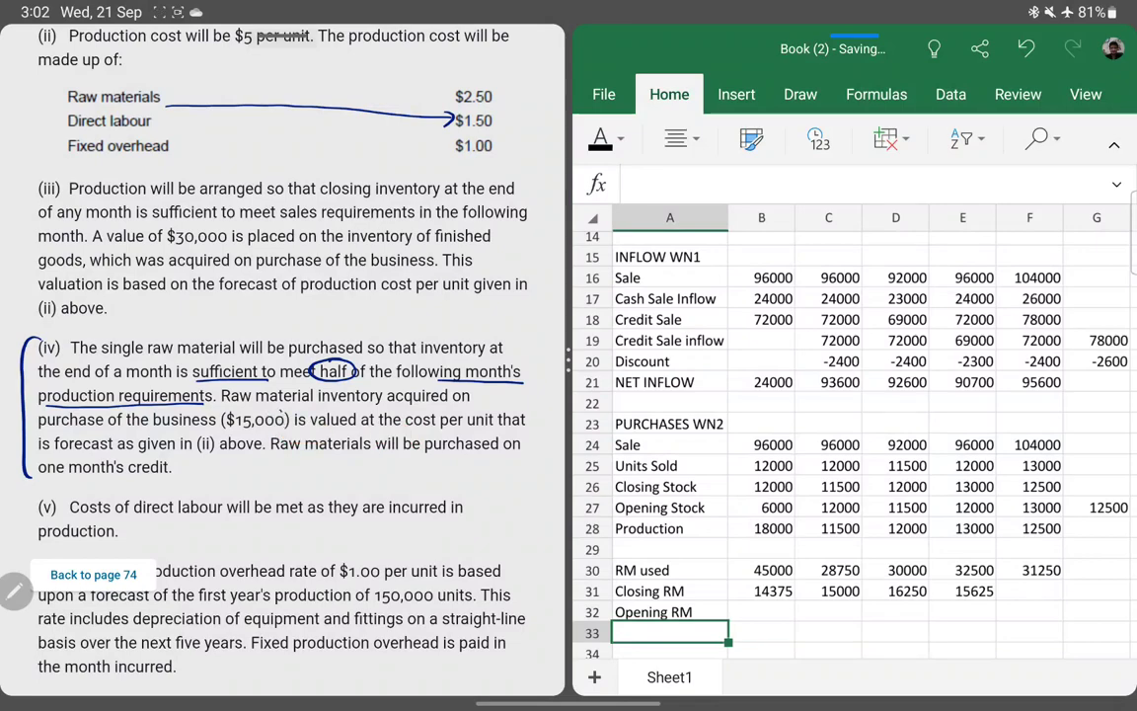
# - Mark the $15,000 opening raw material, $2.50 unit cost and 18000 production figure
pyautogui.moveTo(209, 423); pyautogui.dragTo(296, 414)
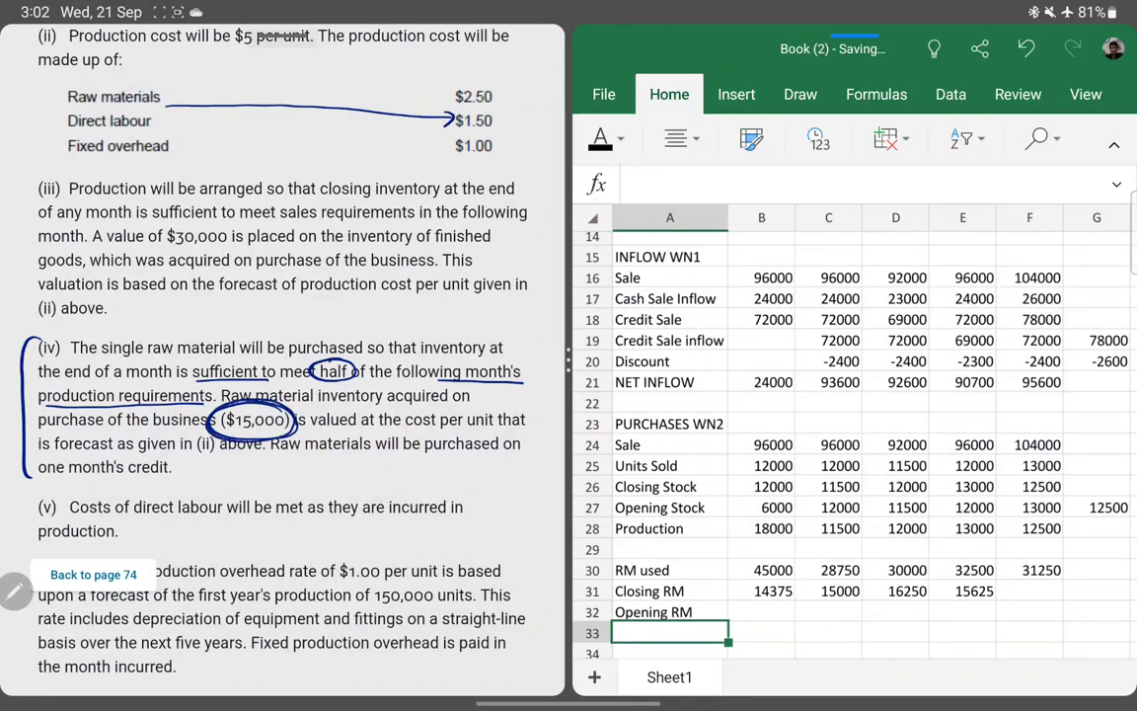
pyautogui.moveTo(464, 85); pyautogui.dragTo(475, 84)
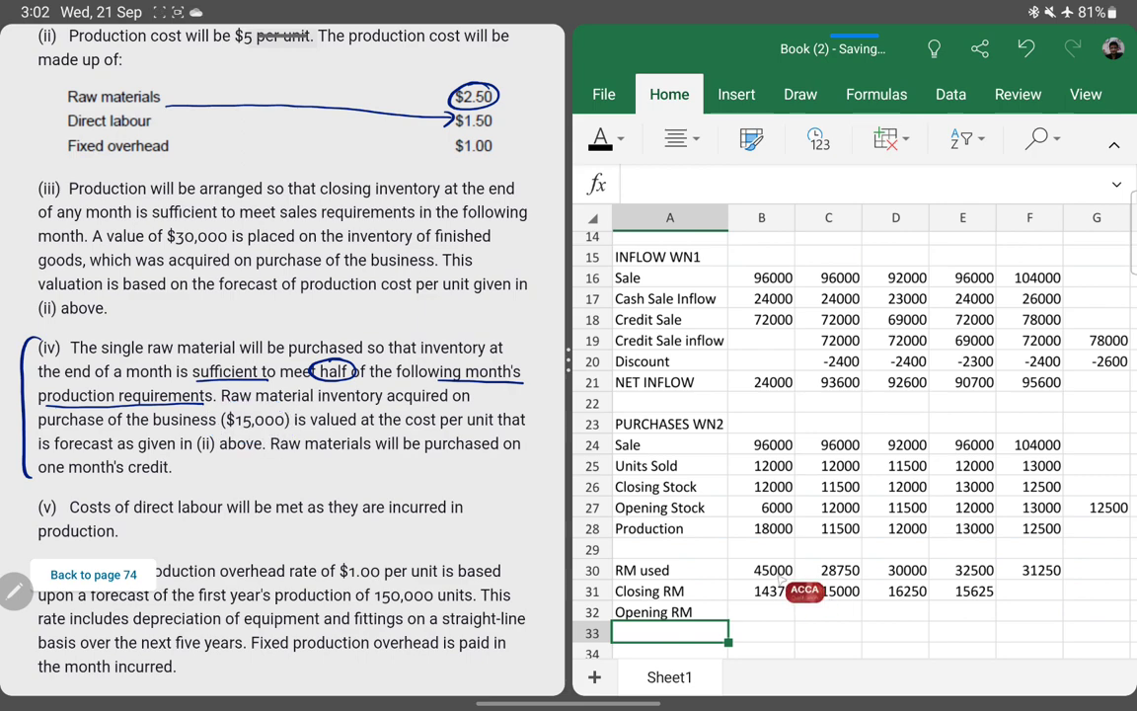
pyautogui.moveTo(753, 529); pyautogui.dragTo(748, 555)
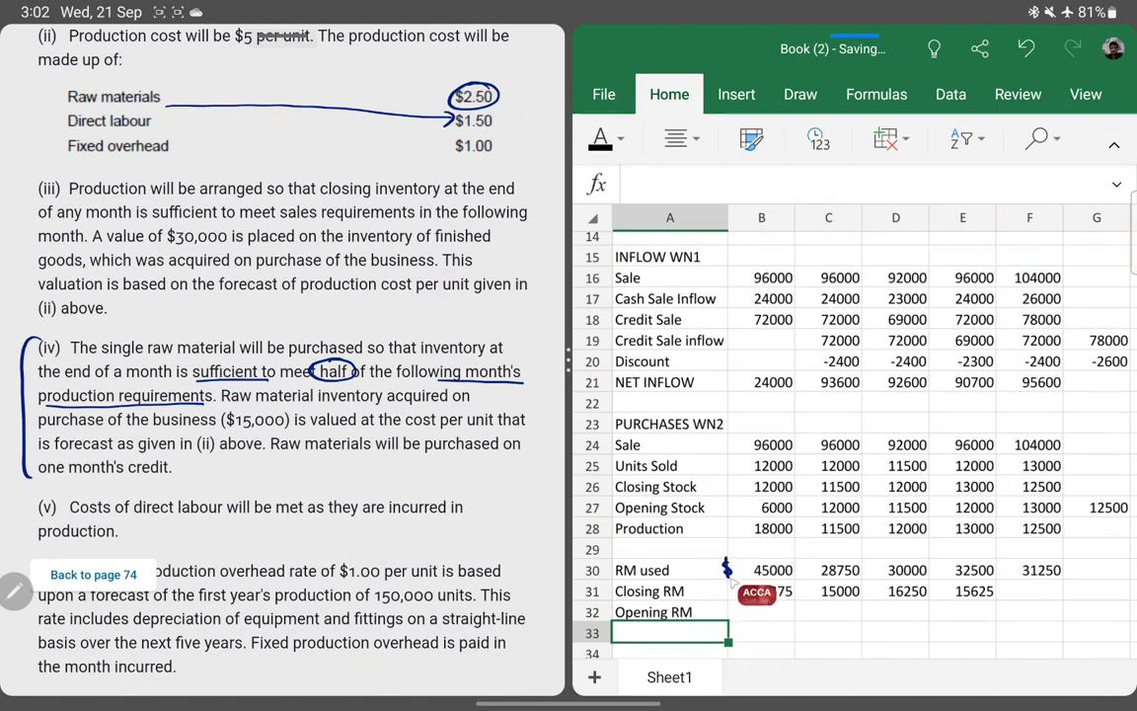
pyautogui.click(670, 612)
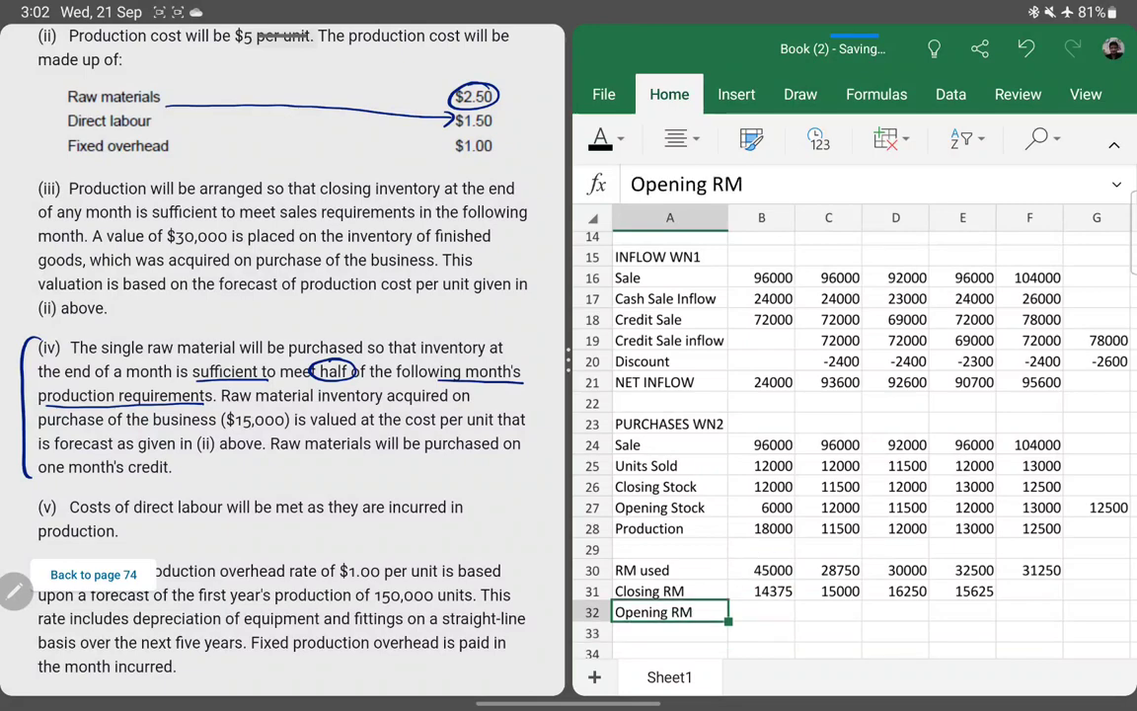
pyautogui.moveTo(245, 428); pyautogui.dragTo(271, 427)
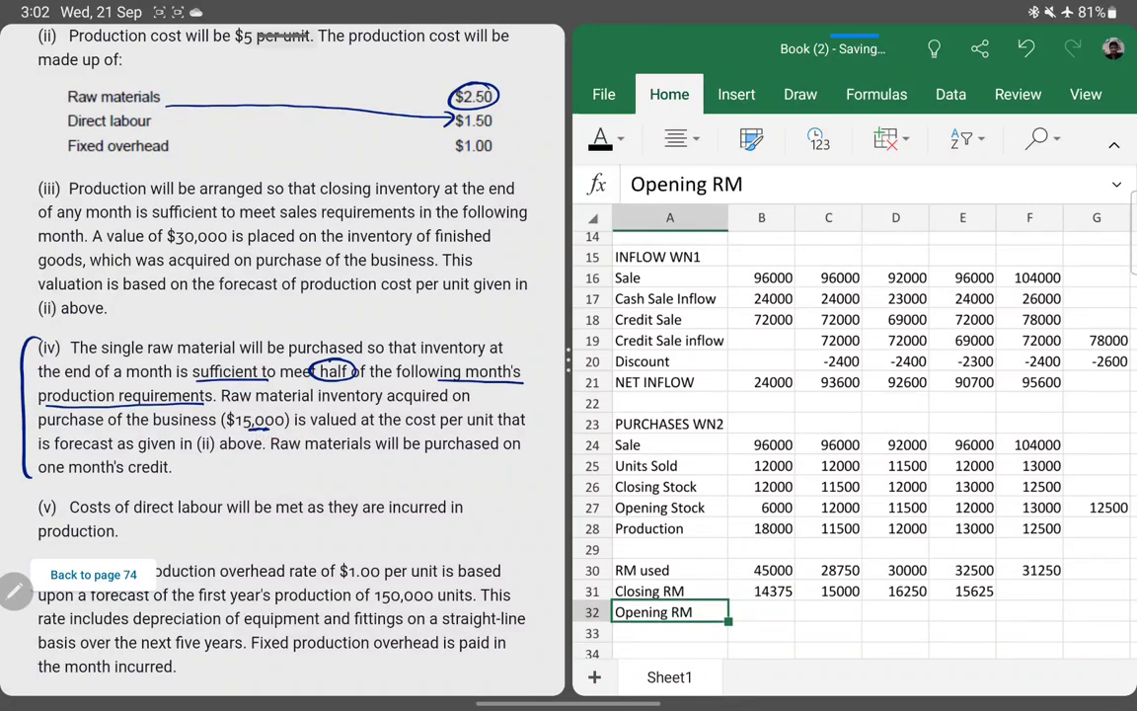
# - Enter 15000 in B32, set C32 to =B31, and fill it across D32:F32
pyautogui.click(761, 612)
pyautogui.write('1')
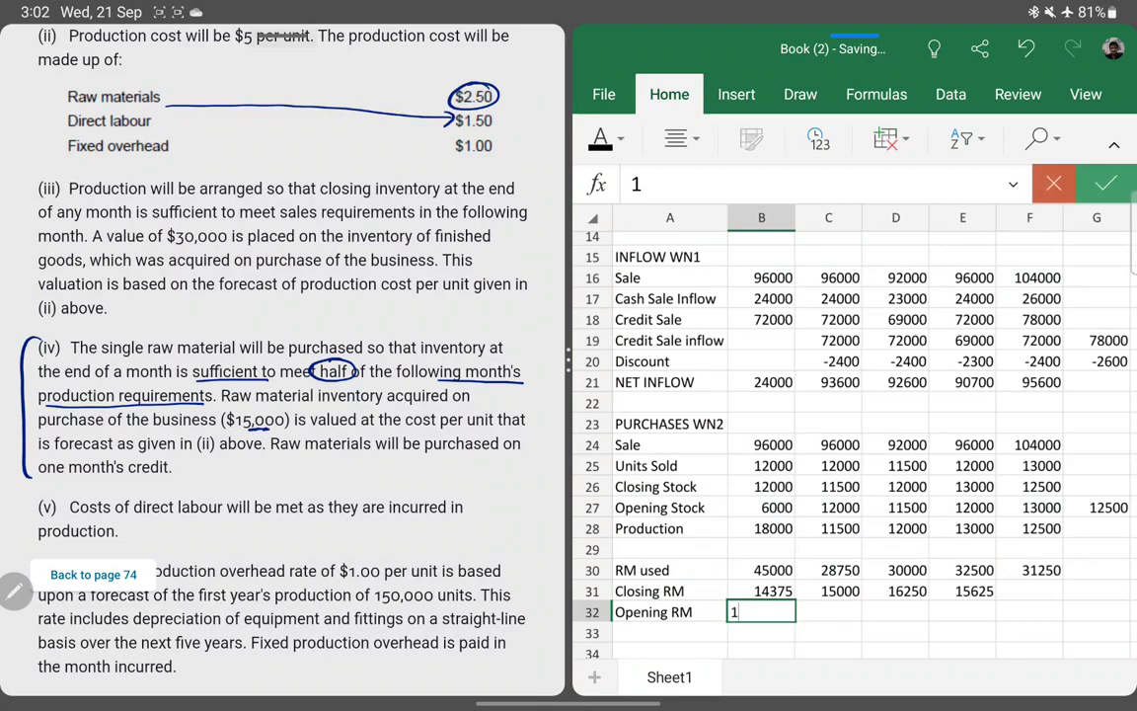
pyautogui.write('5000')
pyautogui.press('Return')
pyautogui.click(828, 612)
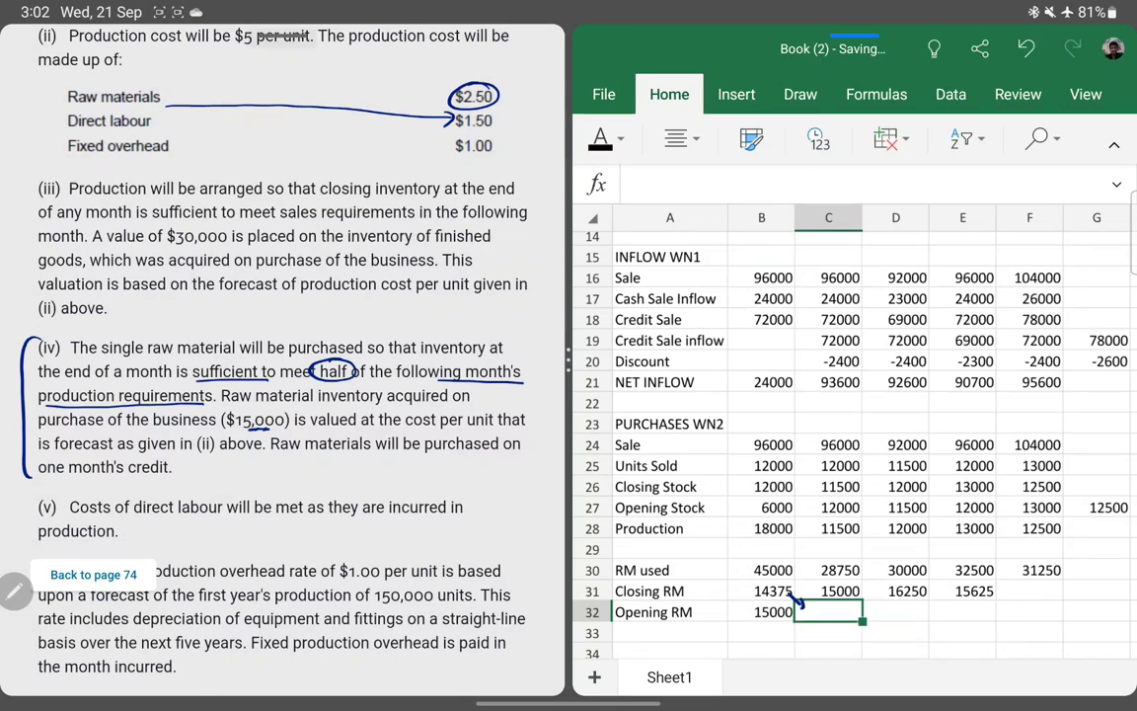
pyautogui.write('=')
pyautogui.press('Left')
pyautogui.press('Up')
pyautogui.press('Return')
pyautogui.click(828, 612)
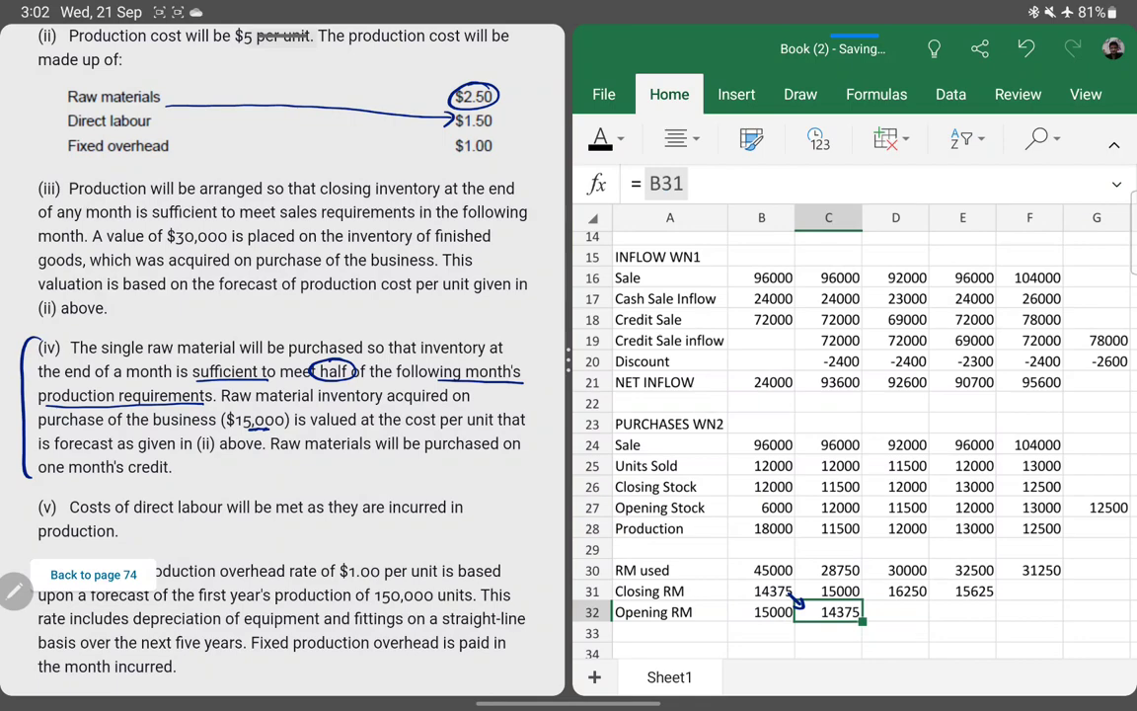
pyautogui.moveTo(896, 612); pyautogui.dragTo(1030, 612)
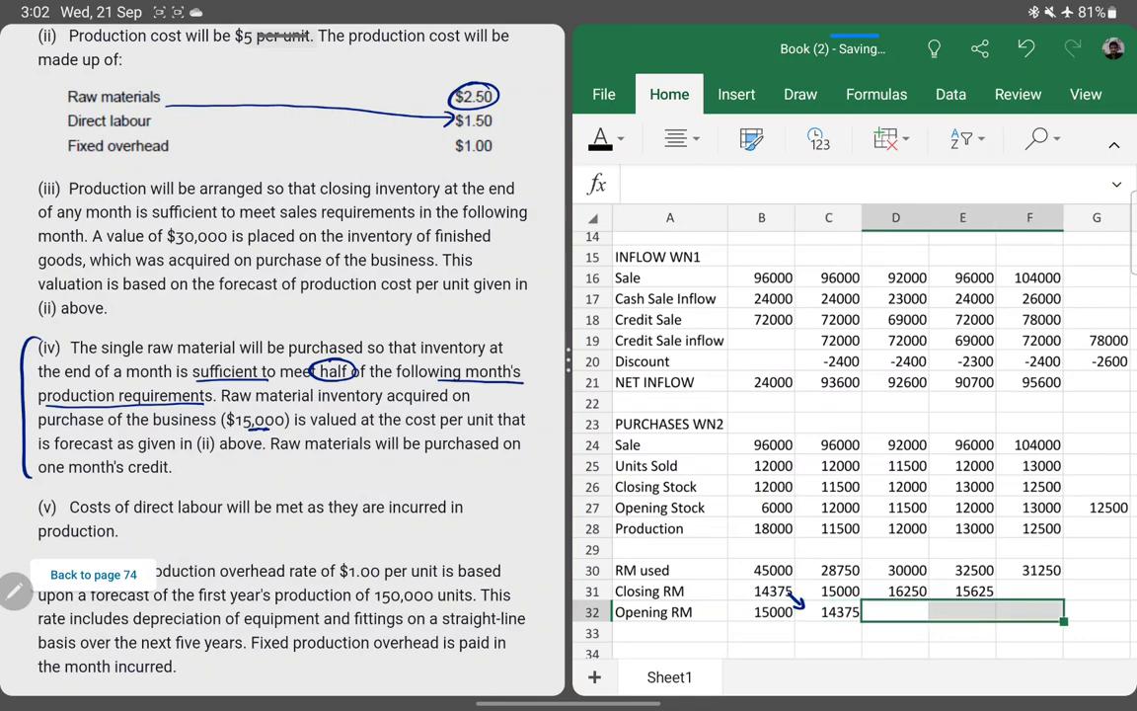
pyautogui.hotkey('ctrl', 'v')
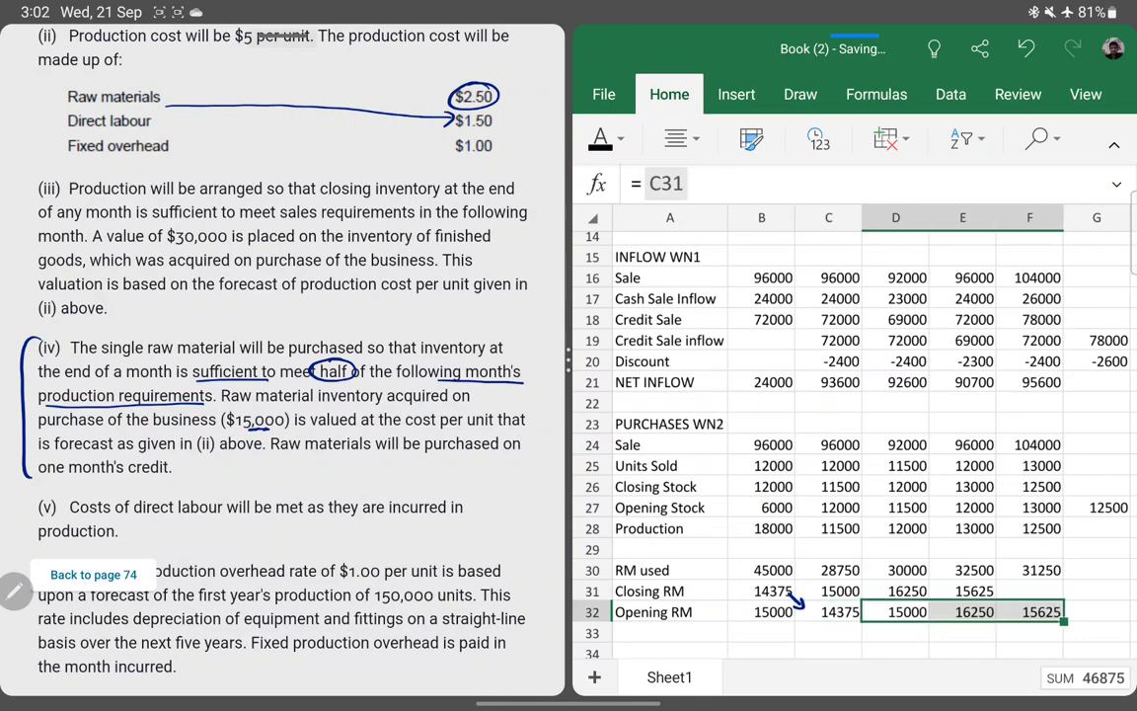
# - Start an RM label in A33 for the next row
pyautogui.click(669, 611)
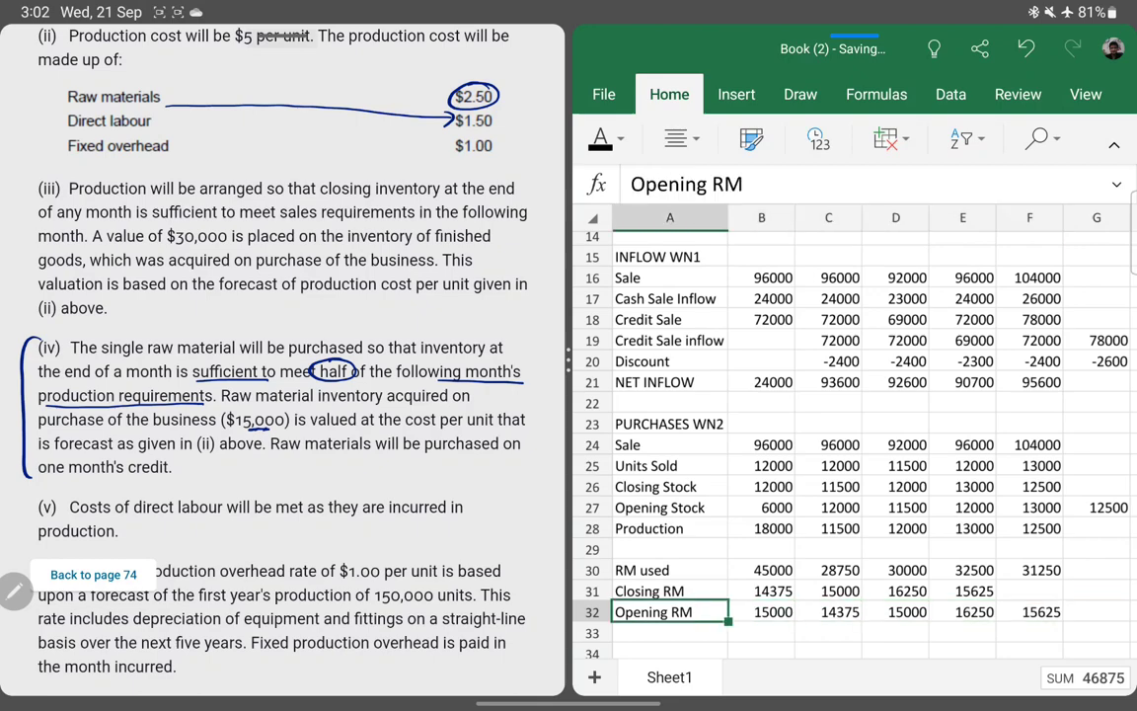
pyautogui.click(669, 633)
pyautogui.write('RM')
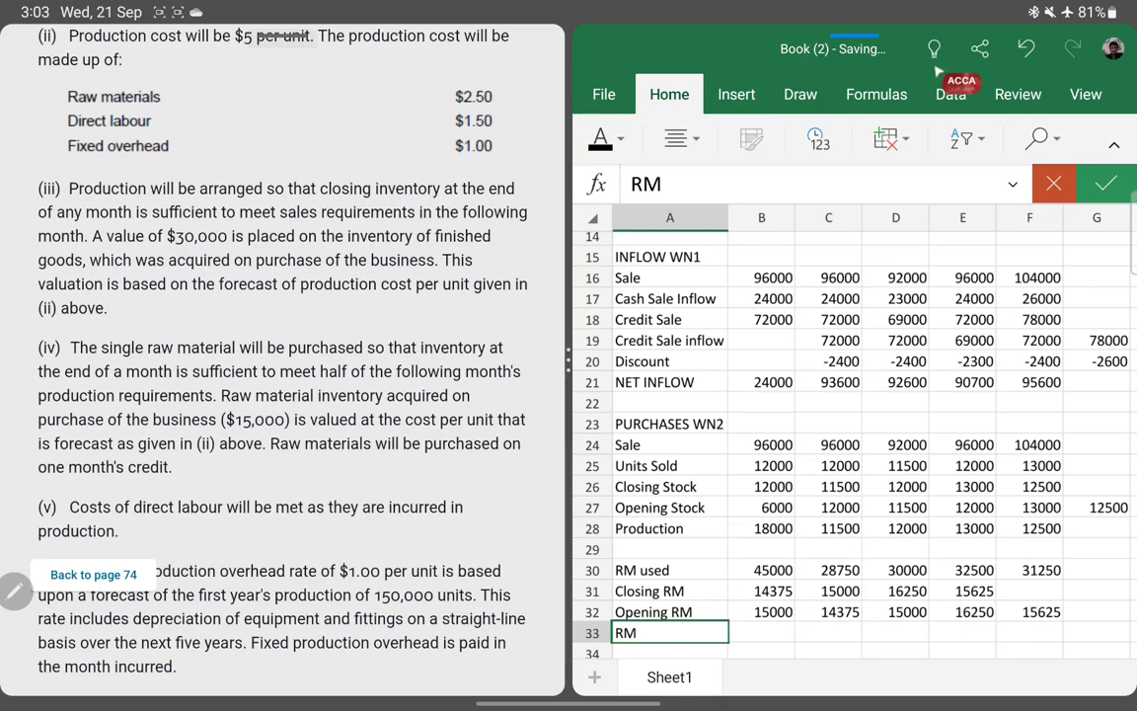
# - Label row 33 'RM Purchased (O)' and enter =B30+B31-B32 for month 1, giving 44375
pyautogui.write('Purchased (o')
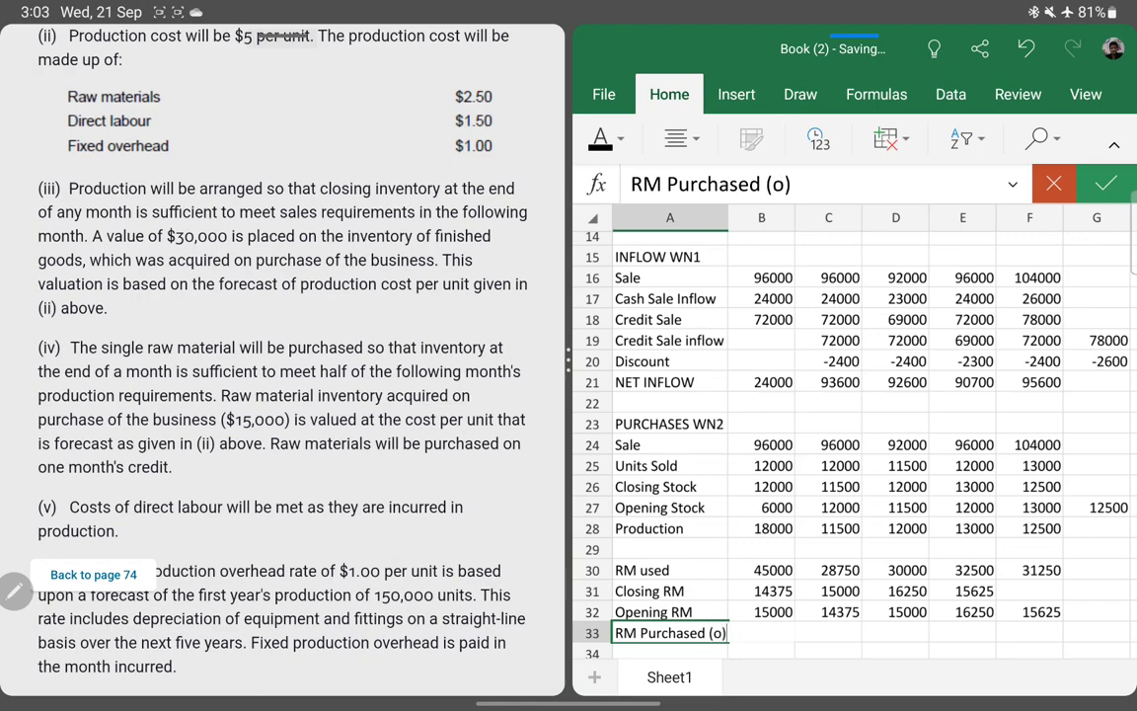
pyautogui.press('BackSpace')
pyautogui.press('BackSpace')
pyautogui.press('Tab')
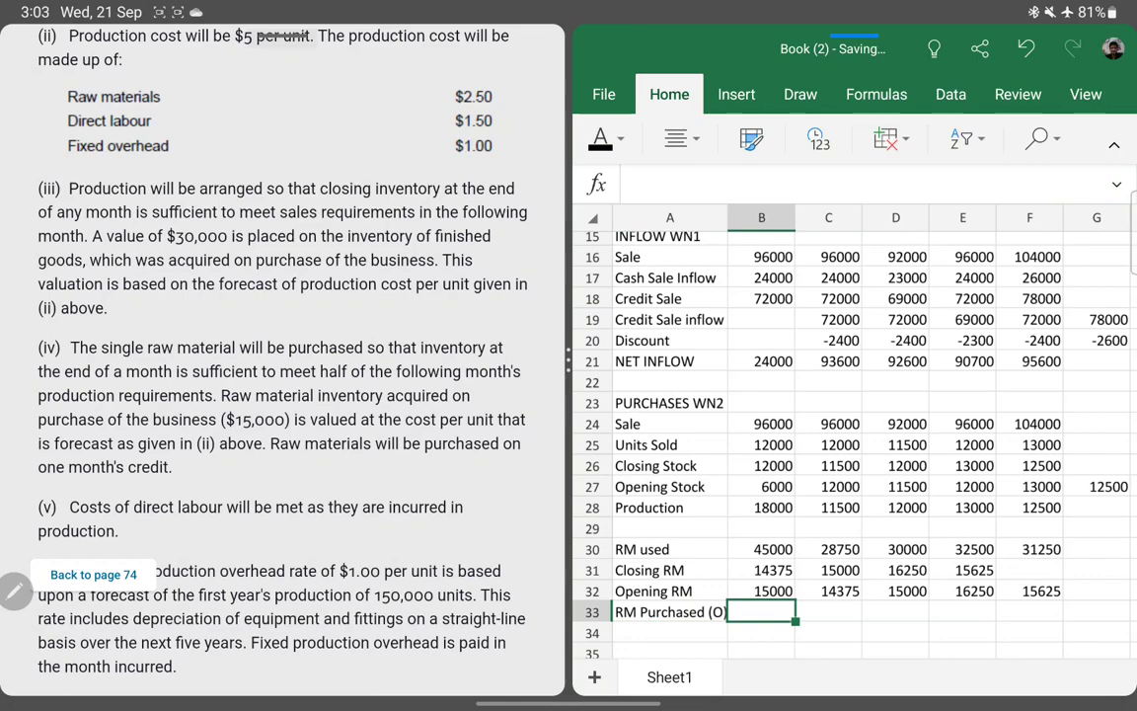
pyautogui.write('=')
pyautogui.click(761, 570)
pyautogui.click(761, 548)
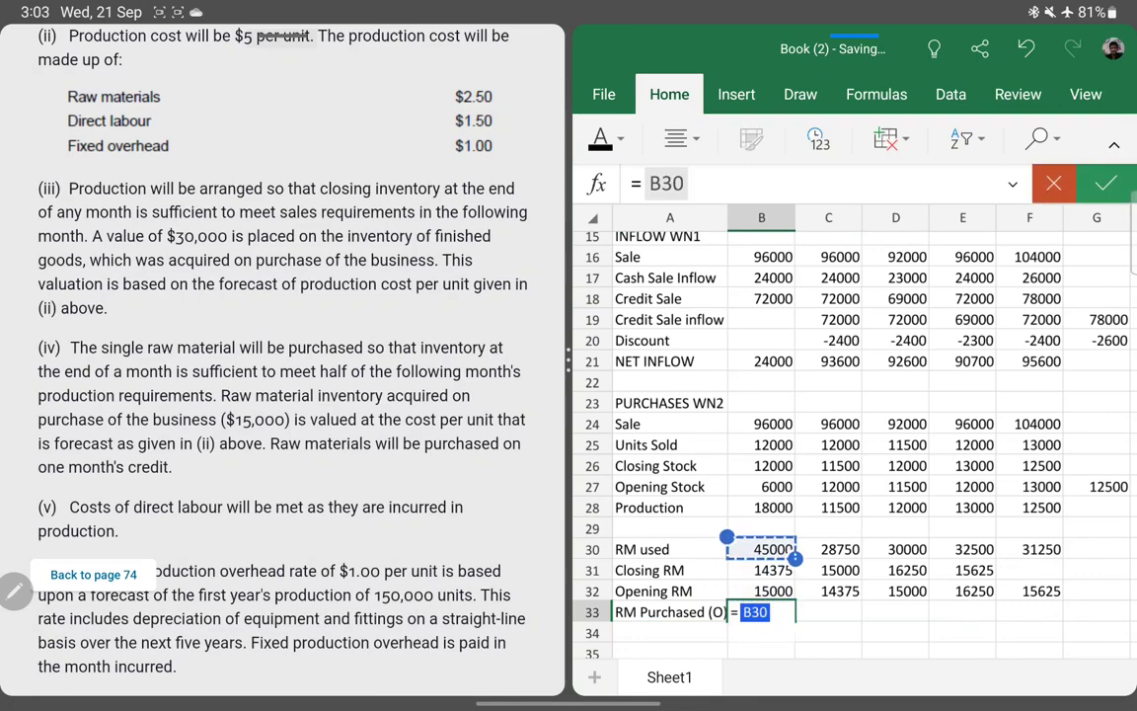
pyautogui.write(' +')
pyautogui.click(761, 569)
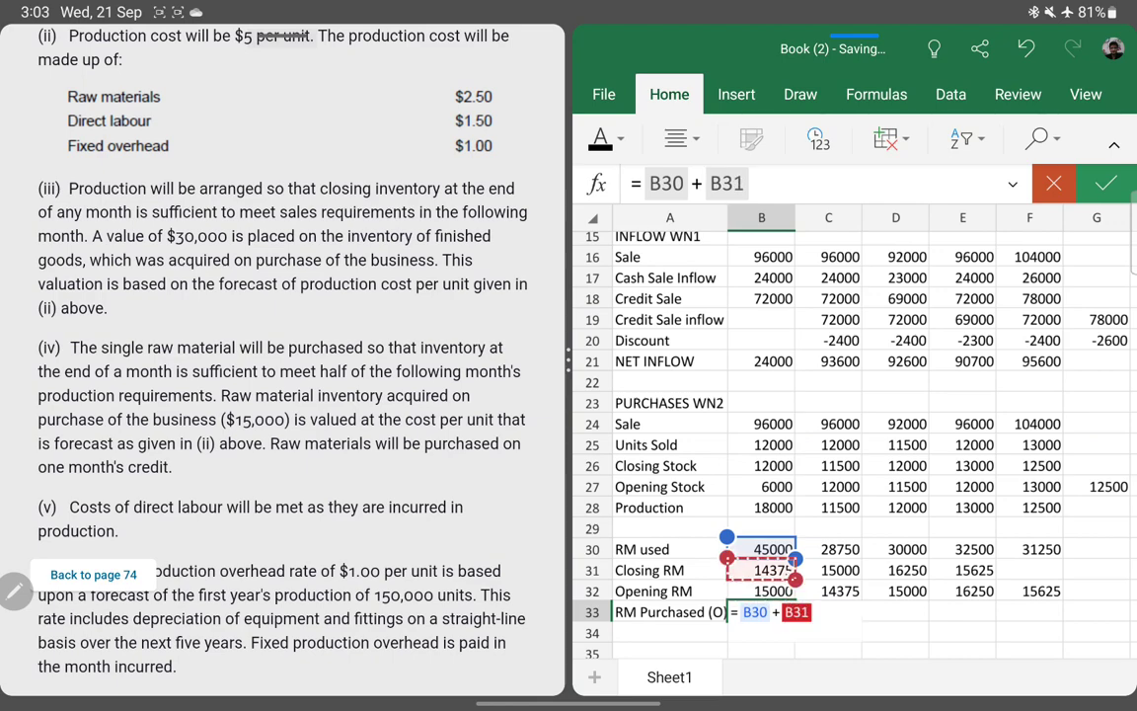
pyautogui.write(' -')
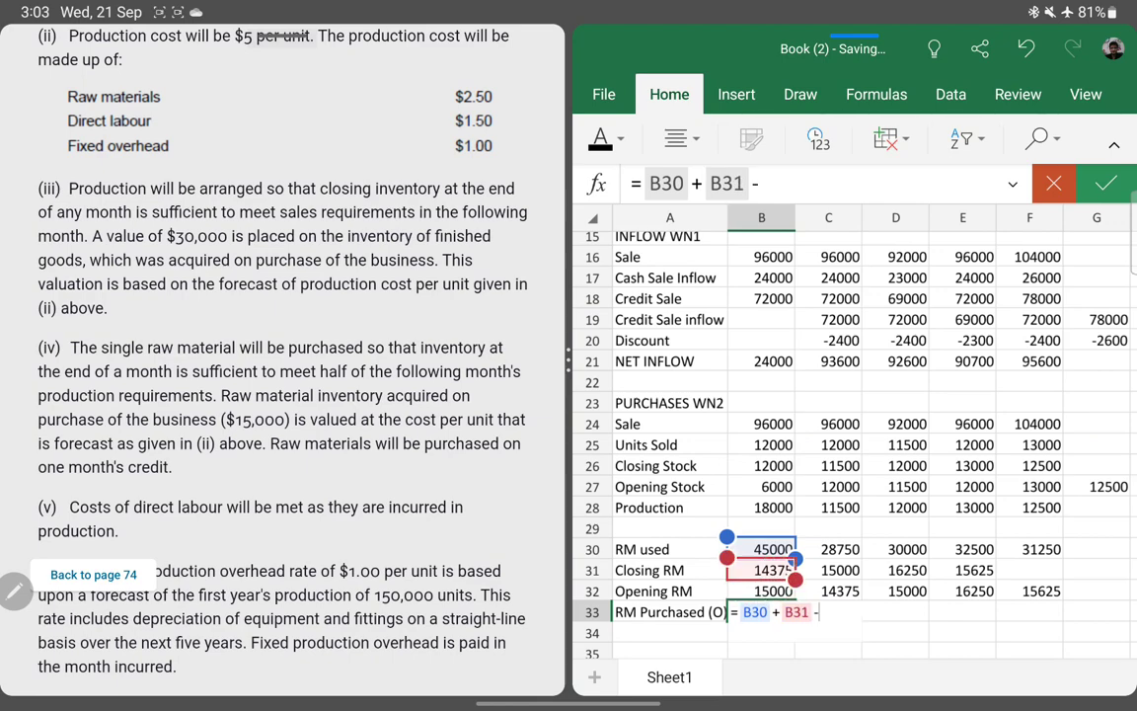
pyautogui.click(761, 590)
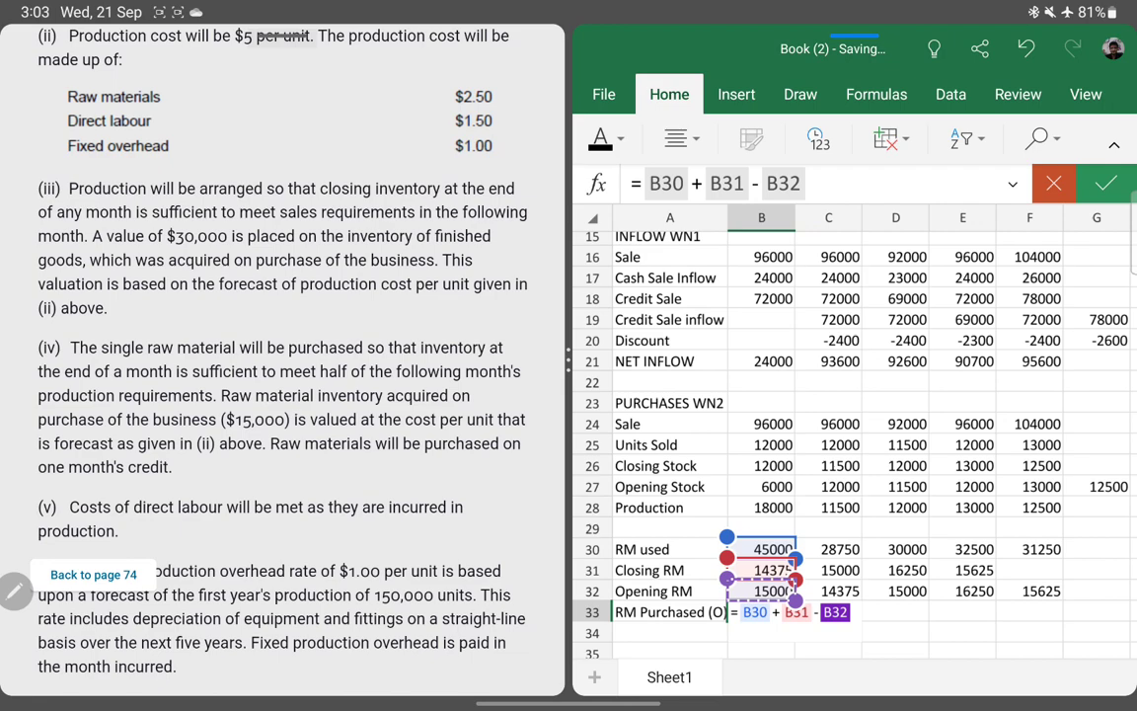
pyautogui.press('Return')
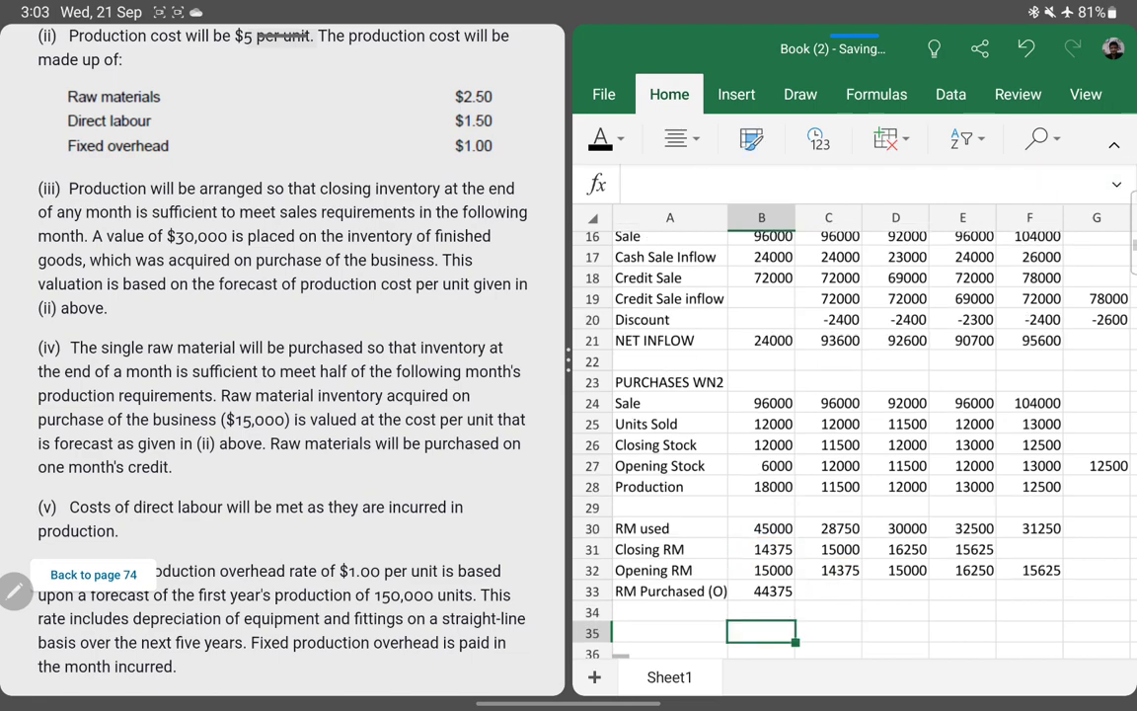
# - Fill the RM Purchased formula across C33:F33 for the remaining months
pyautogui.click(761, 590)
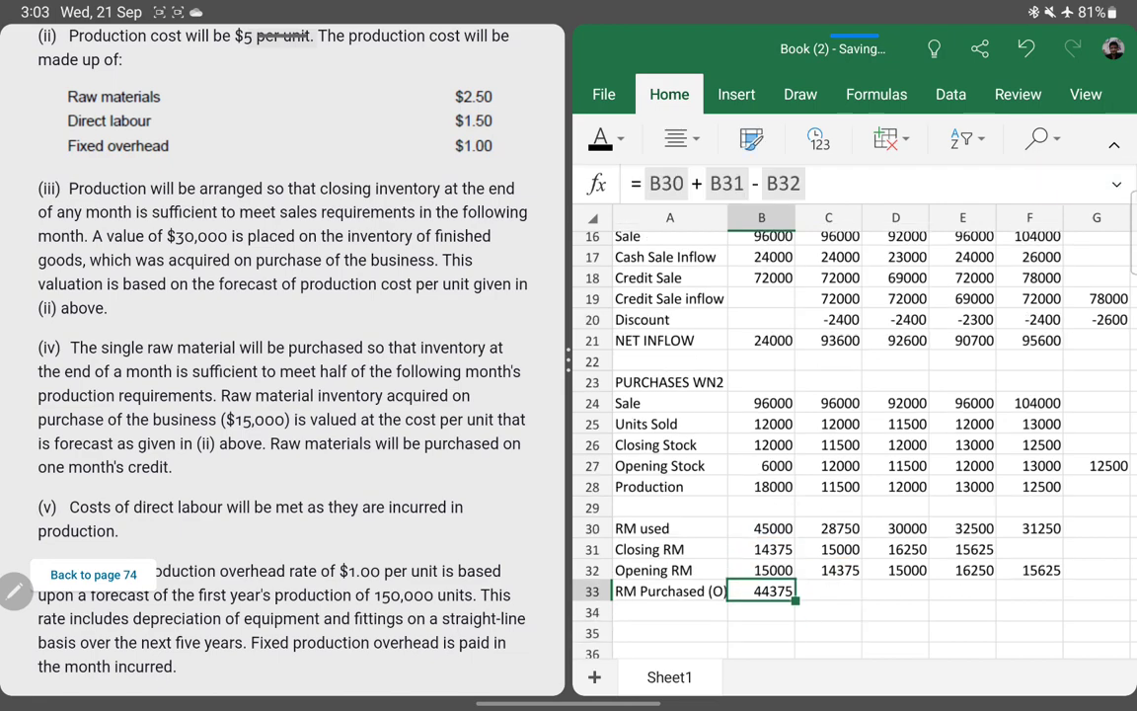
pyautogui.moveTo(828, 591); pyautogui.dragTo(1029, 590)
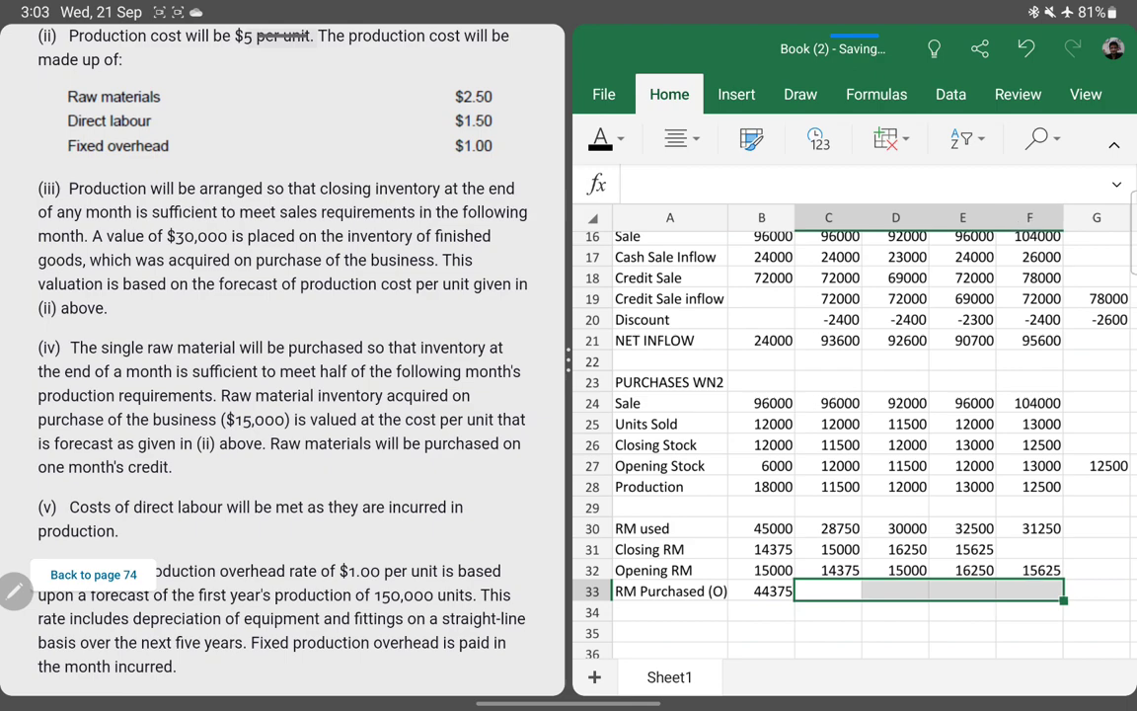
pyautogui.hotkey('ctrl', 'r')
pyautogui.click(828, 590)
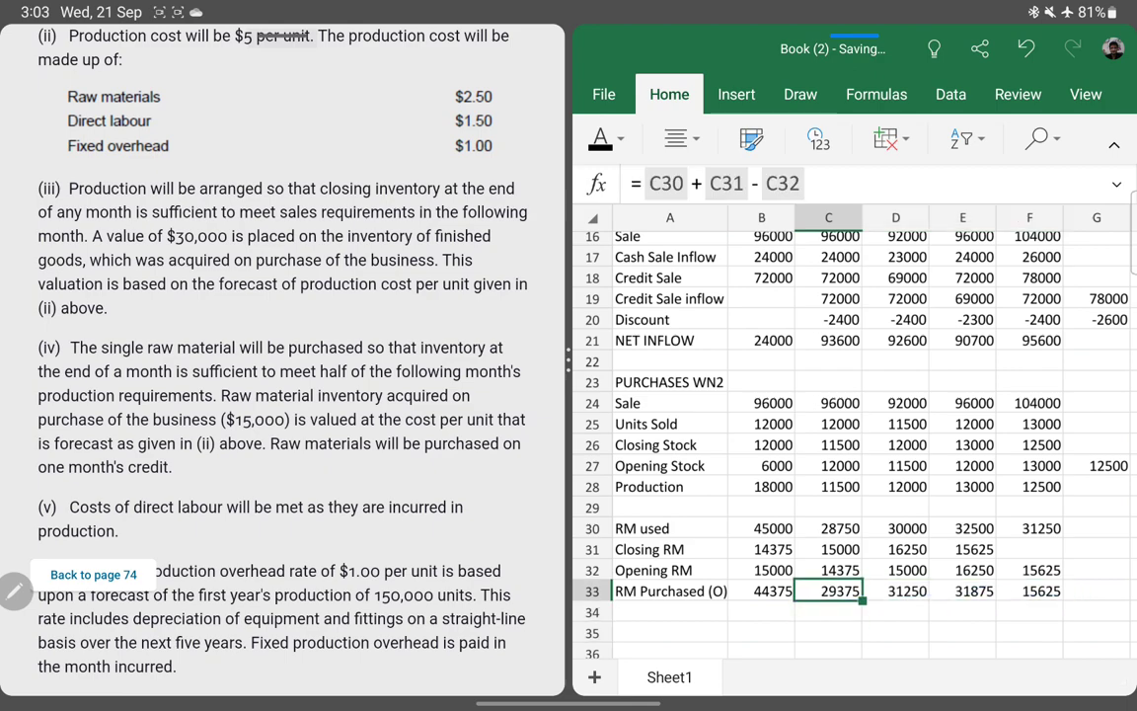
# - Make the RM Purchased (O) and NET INFLOW rows bold
pyautogui.click(670, 590)
pyautogui.moveTo(729, 600); pyautogui.dragTo(1064, 600)
pyautogui.hotkey('ctrl', 'b')
pyautogui.press('Up')
pyautogui.press('Up')
pyautogui.press('Up')
pyautogui.press('Up')
pyautogui.press('Up')
pyautogui.press('Up')
pyautogui.press('Up')
pyautogui.press('Up')
pyautogui.press('Up')
pyautogui.hotkey('shift', 'Right')
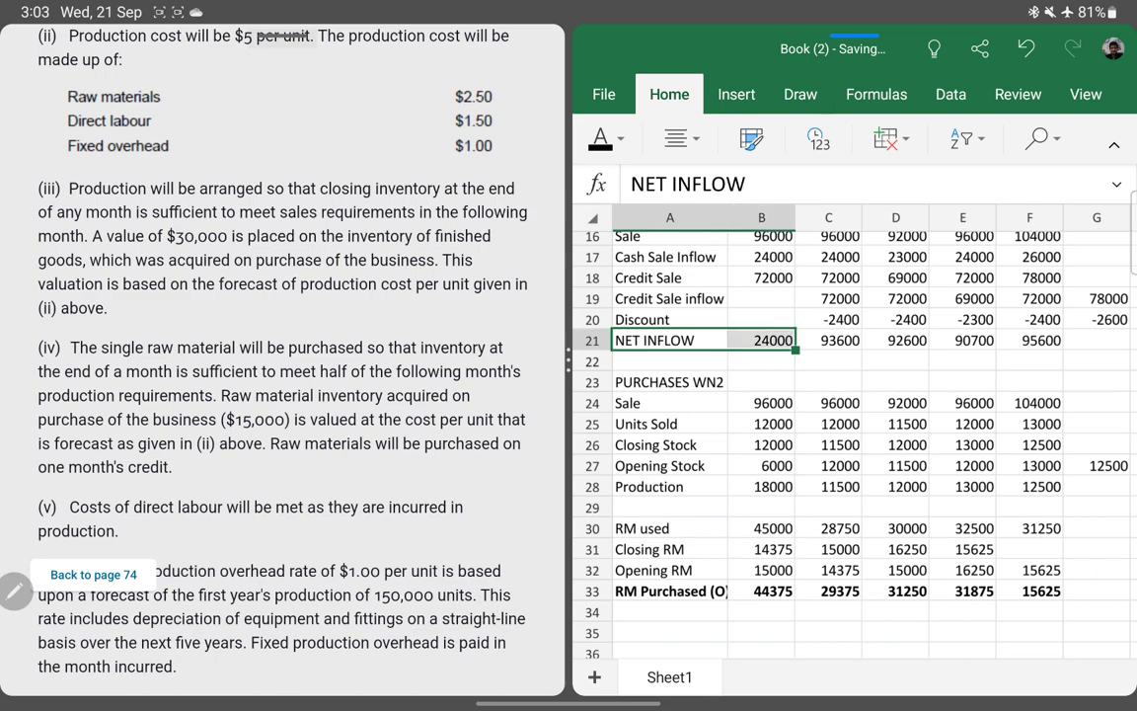
pyautogui.hotkey('shift', 'Right')
pyautogui.hotkey('shift', 'Right')
pyautogui.hotkey('shift', 'Right')
pyautogui.hotkey('shift', 'Right')
pyautogui.hotkey('ctrl', 'b')
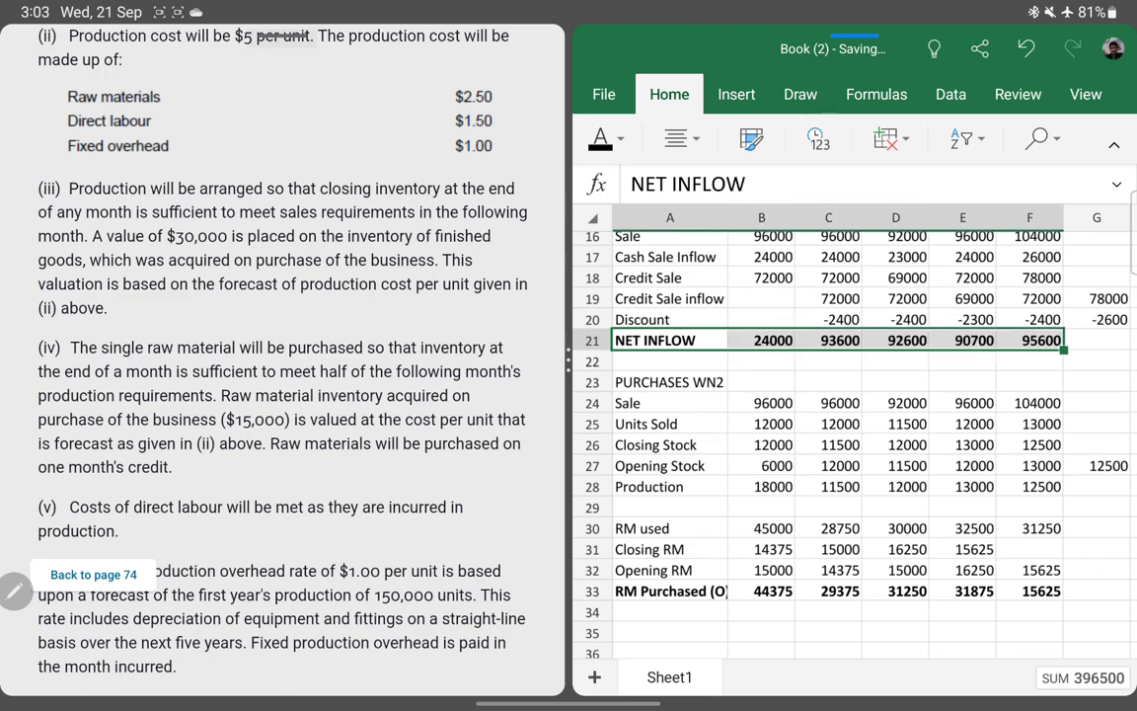
pyautogui.press('Down')
pyautogui.press('Down')
pyautogui.press('Down')
pyautogui.press('Down')
pyautogui.press('Down')
pyautogui.press('Down')
pyautogui.press('Down')
pyautogui.press('Down')
pyautogui.press('Down')
pyautogui.press('Down')
pyautogui.press('Down')
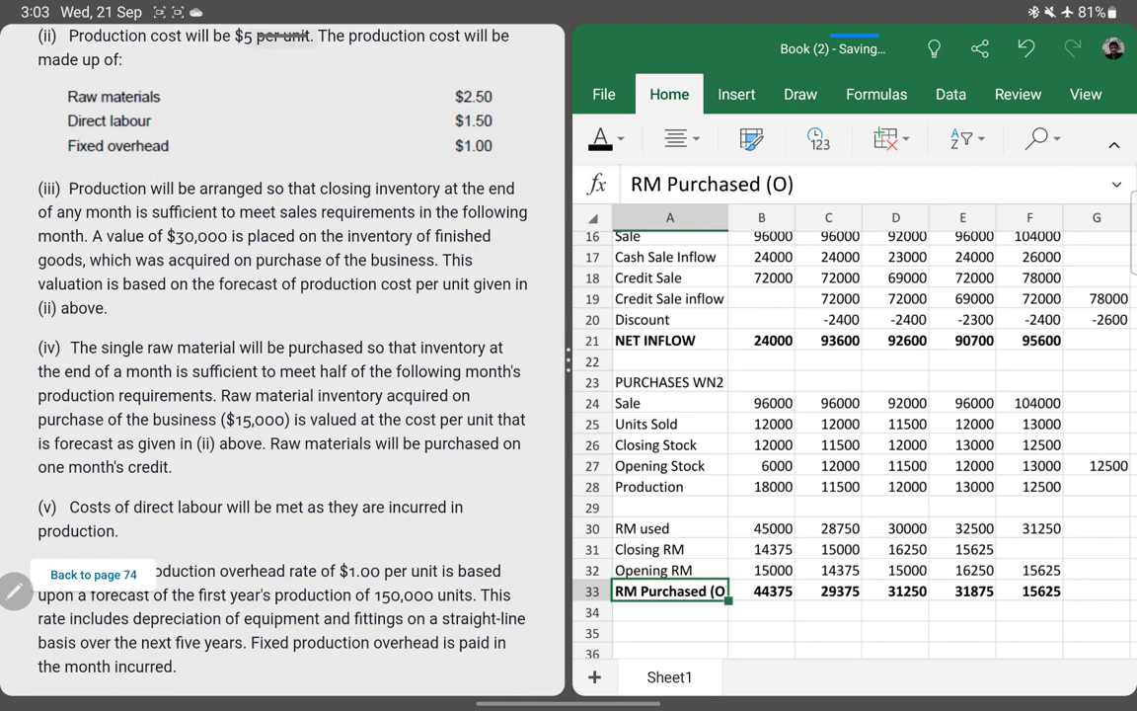
# - Underline and circle 'Raw materials will be purchased on one month's credit' in the question text
pyautogui.moveTo(271, 451)
pyautogui.mouseDown()
pyautogui.moveTo(365, 451)
pyautogui.moveTo(369, 441)
pyautogui.mouseUp()
pyautogui.moveTo(474, 451); pyautogui.dragTo(520, 450)
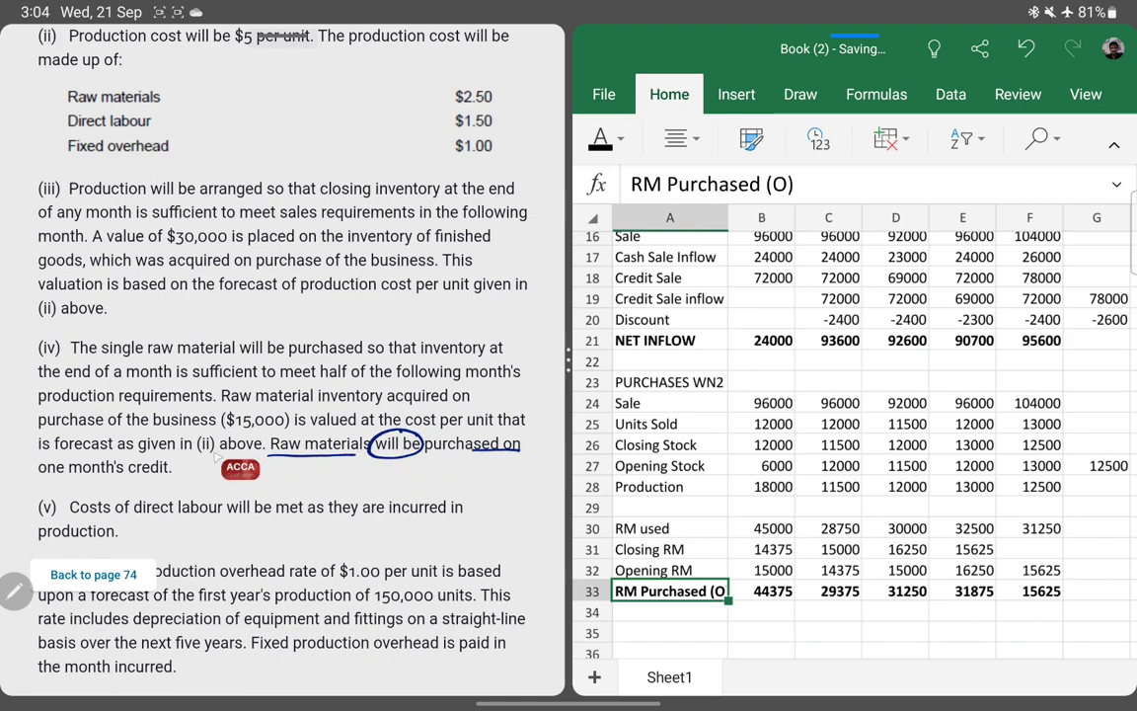
pyautogui.moveTo(31, 479); pyautogui.dragTo(59, 457)
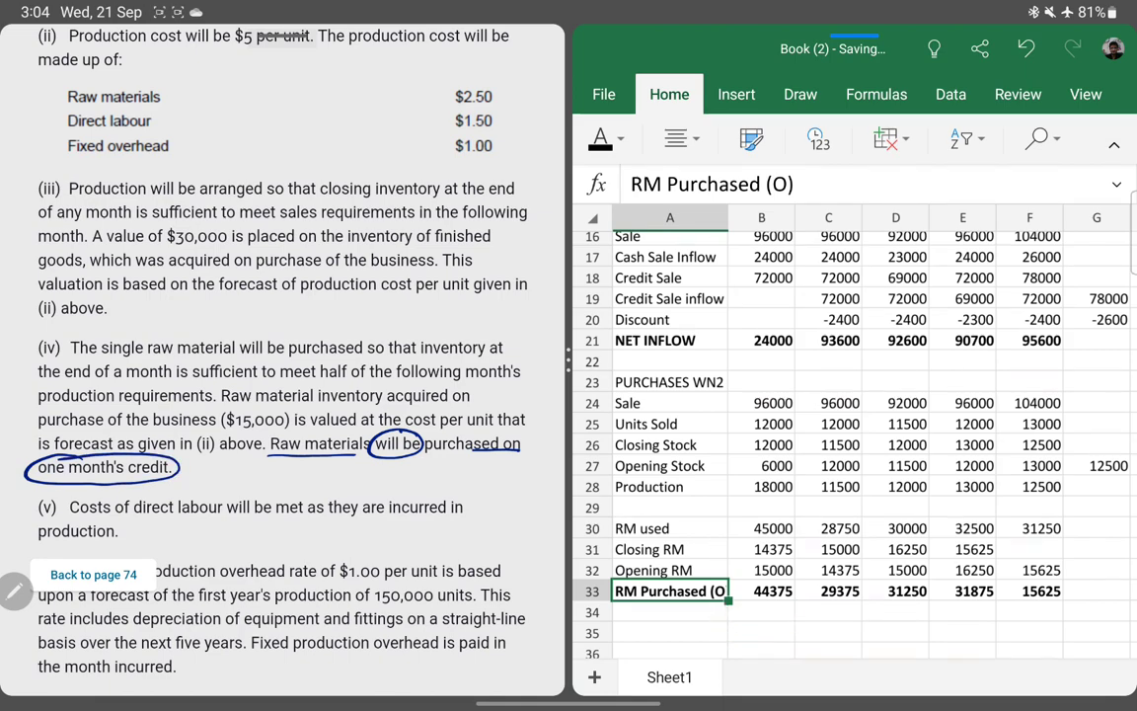
# - Remove the bold from the RM Purchased (O) row A33:F33
pyautogui.click(669, 611)
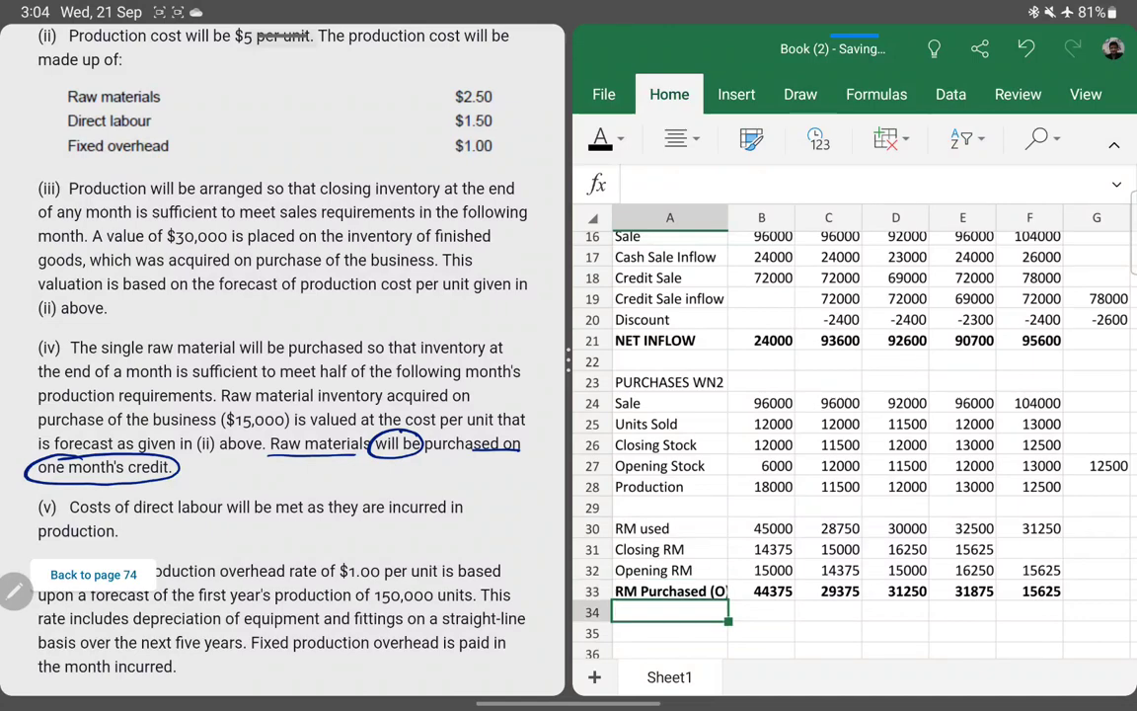
pyautogui.click(670, 591)
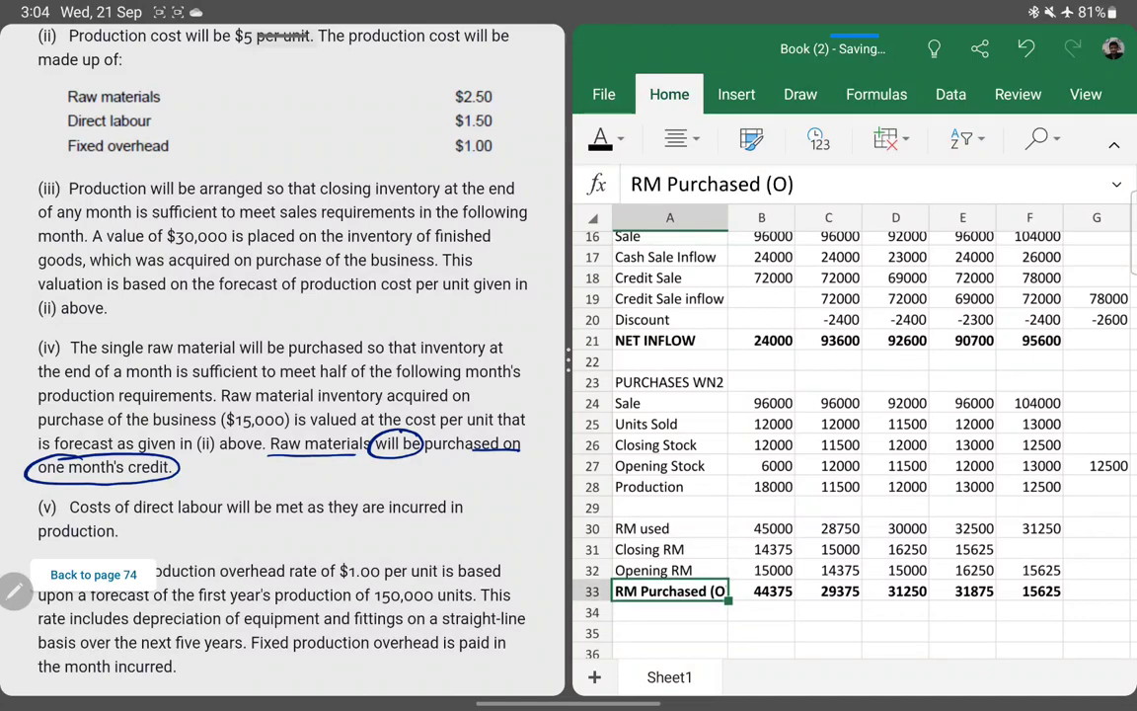
pyautogui.moveTo(728, 601); pyautogui.dragTo(1063, 601)
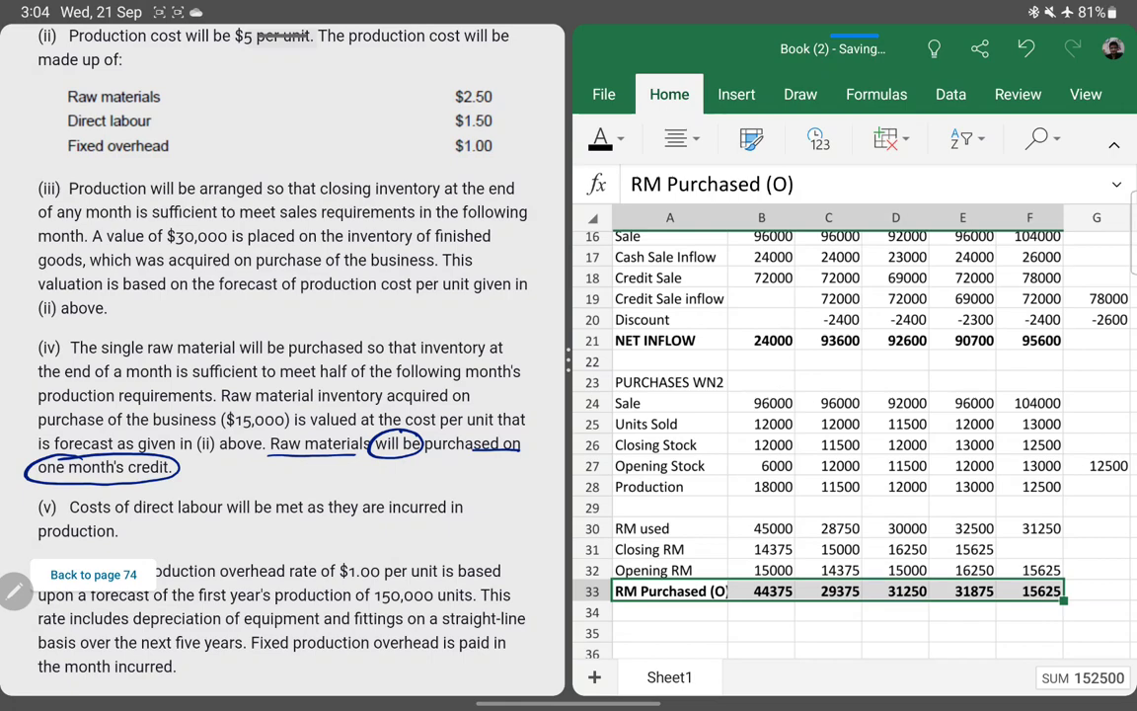
pyautogui.hotkey('ctrl', 'b')
pyautogui.click(669, 612)
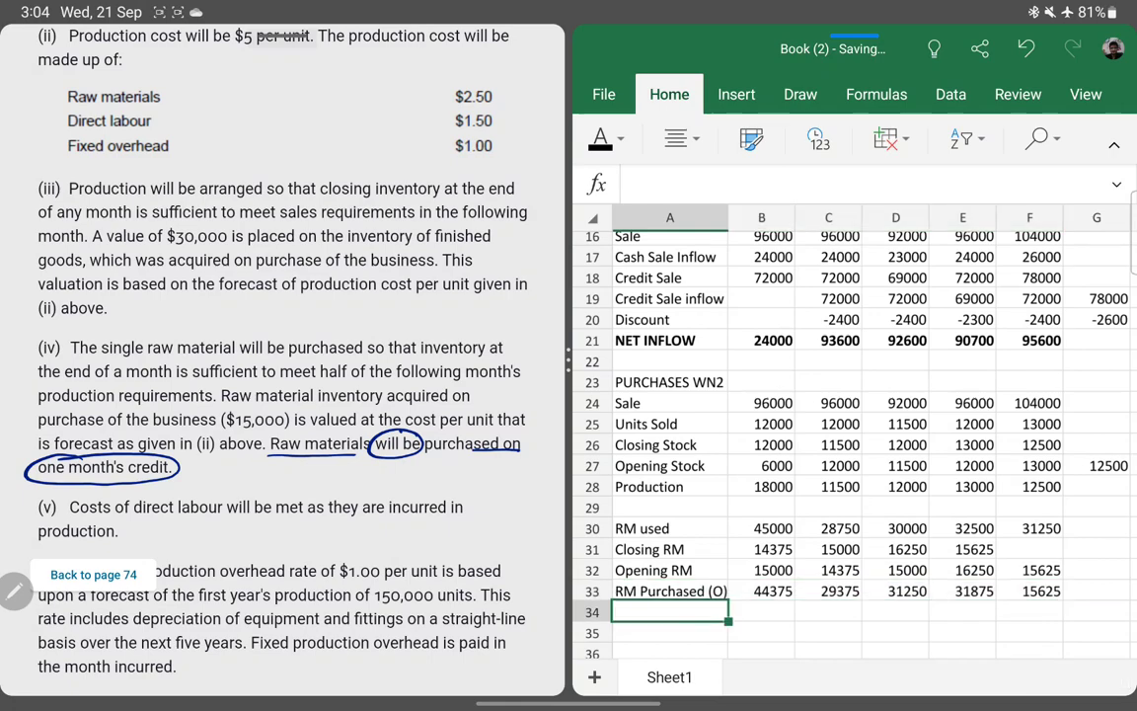
# - Label row 34 'Payment for RM (o)' and circle the (O) marker in RM Purchased
pyautogui.write('Payment for ')
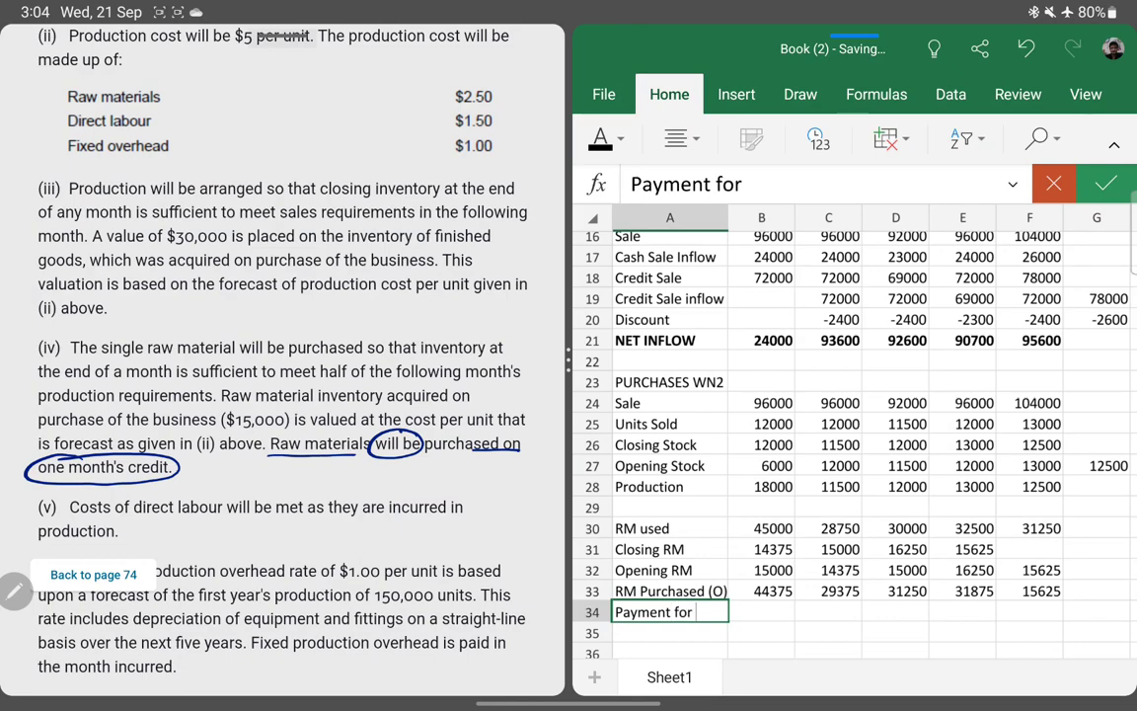
pyautogui.write('RM ')
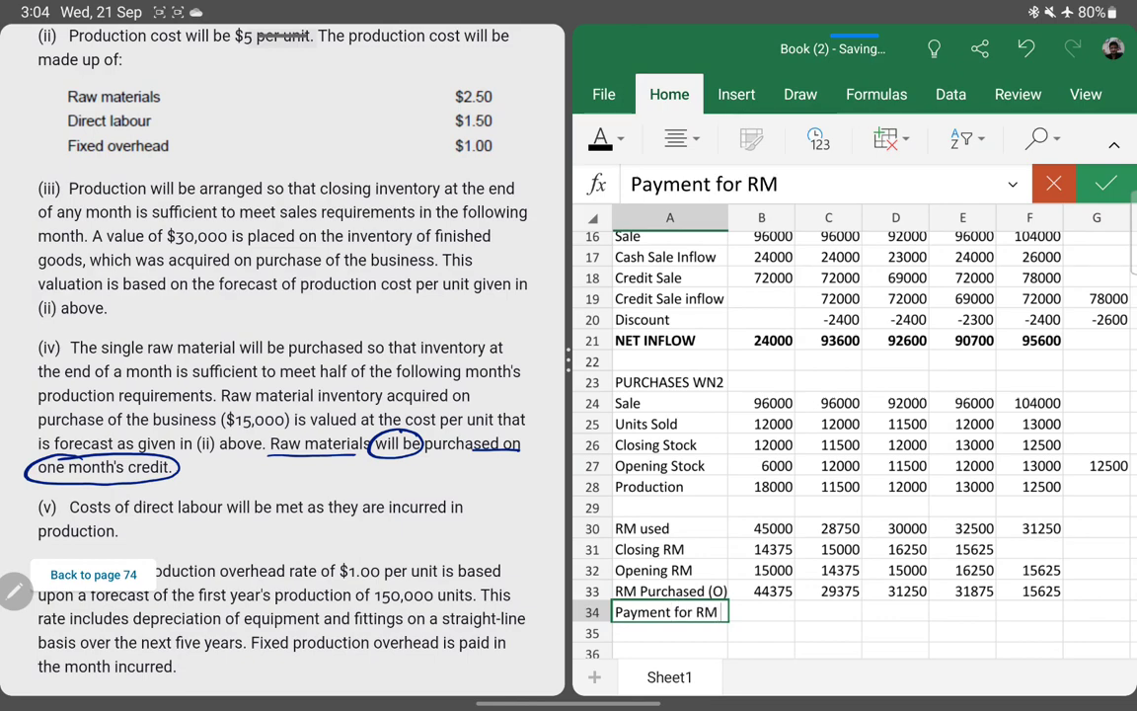
pyautogui.write('(o)')
pyautogui.press('Return')
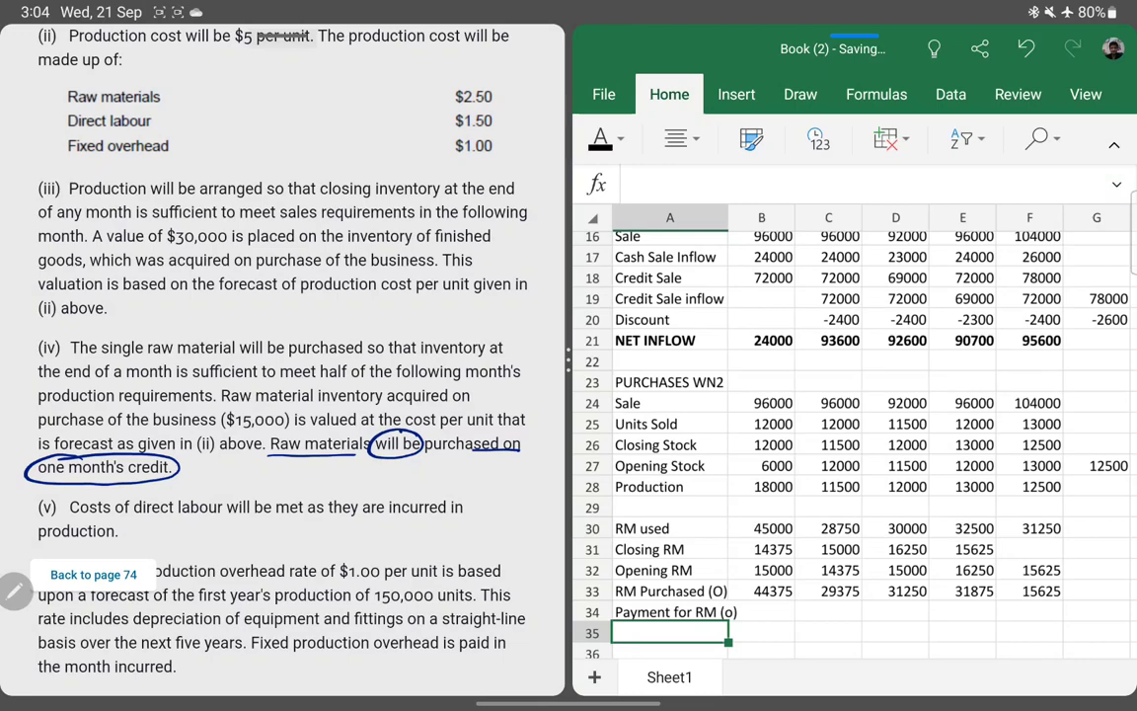
pyautogui.moveTo(723, 585); pyautogui.dragTo(709, 593)
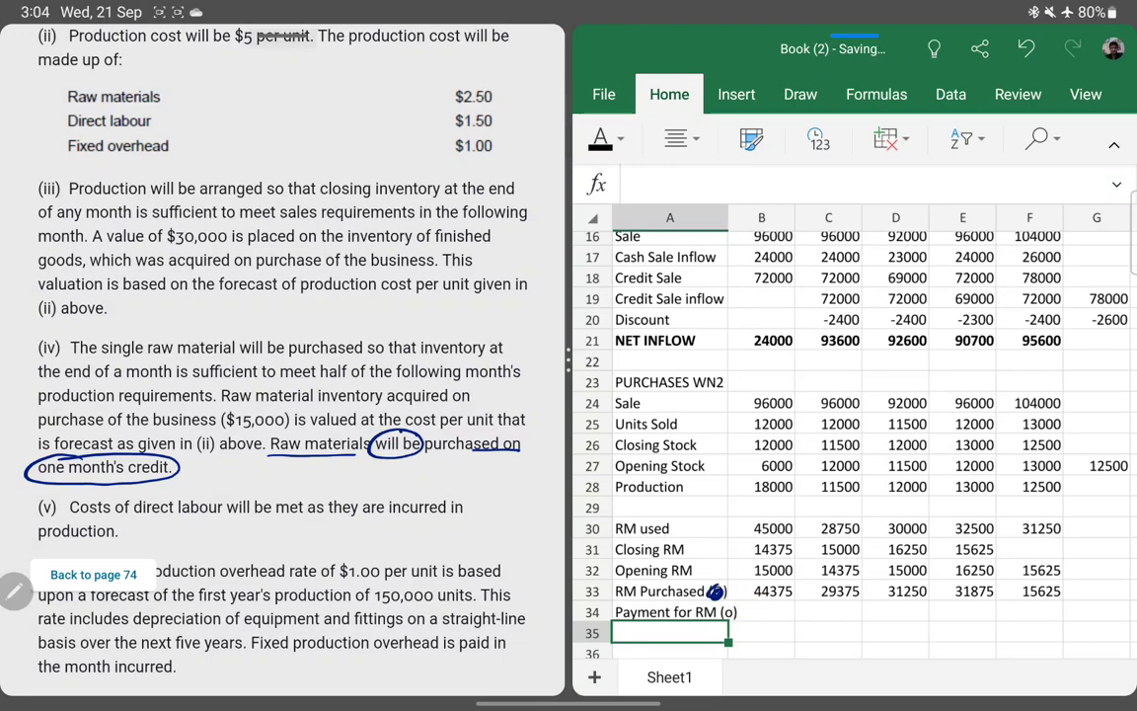
pyautogui.click(669, 612)
# - Enter =B33 in C34 and copy it across D34:G34 so each payment lags one month
pyautogui.click(761, 612)
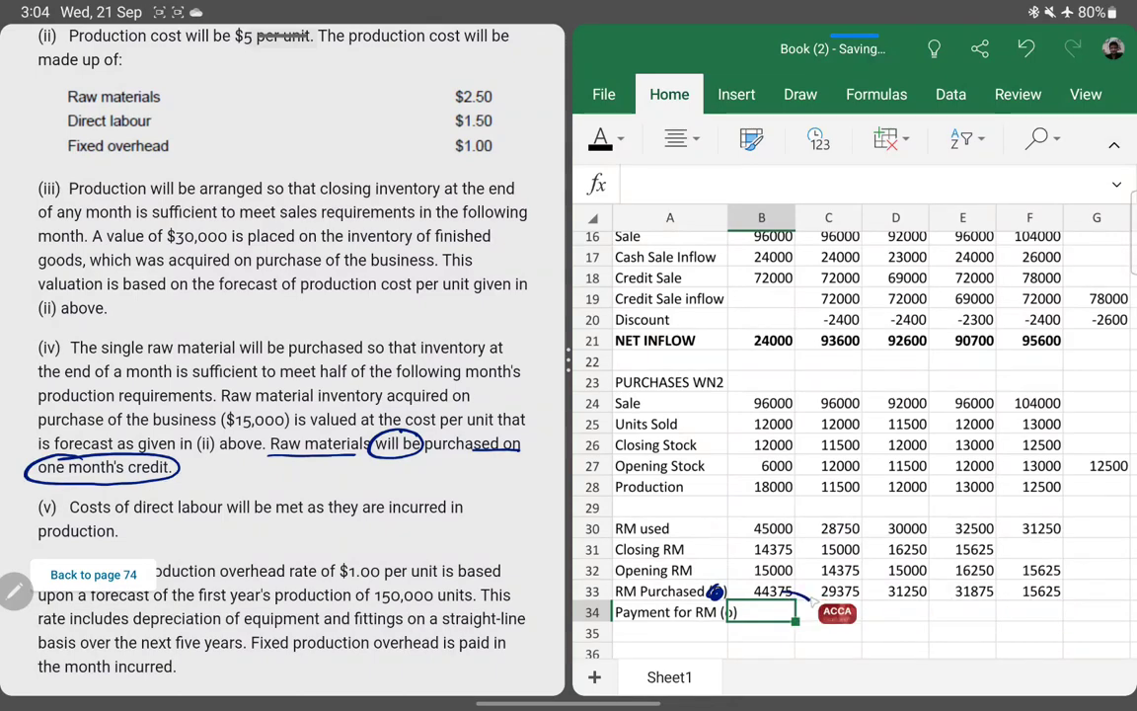
pyautogui.click(827, 612)
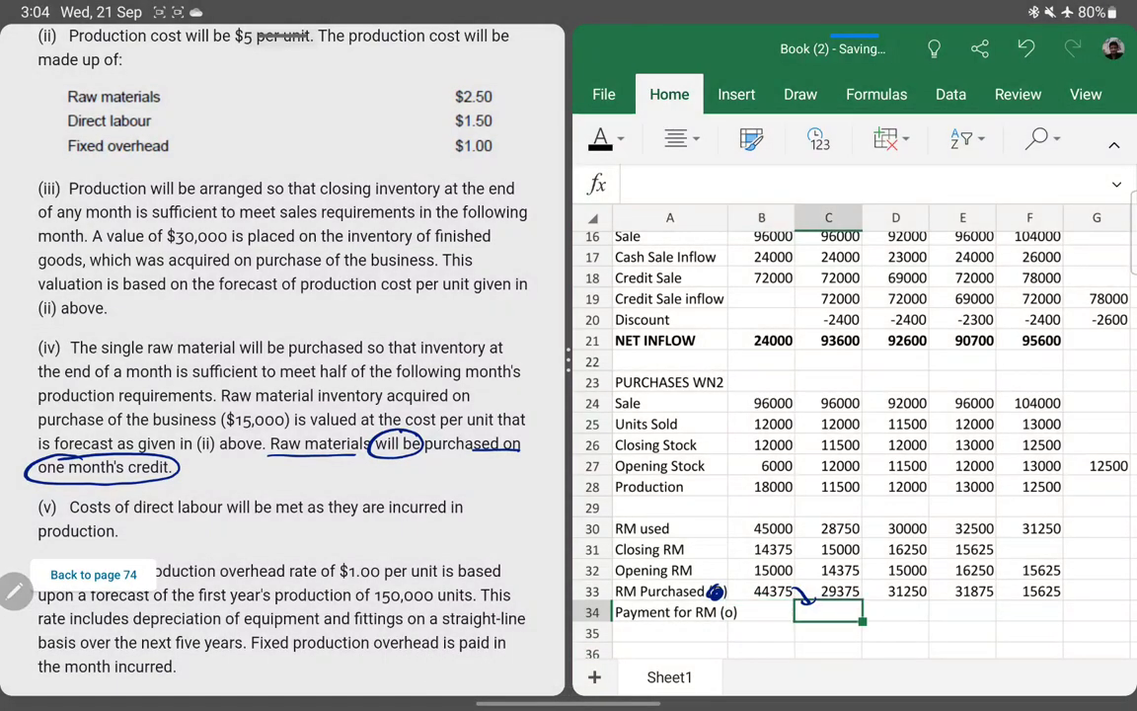
pyautogui.write('=')
pyautogui.click(761, 590)
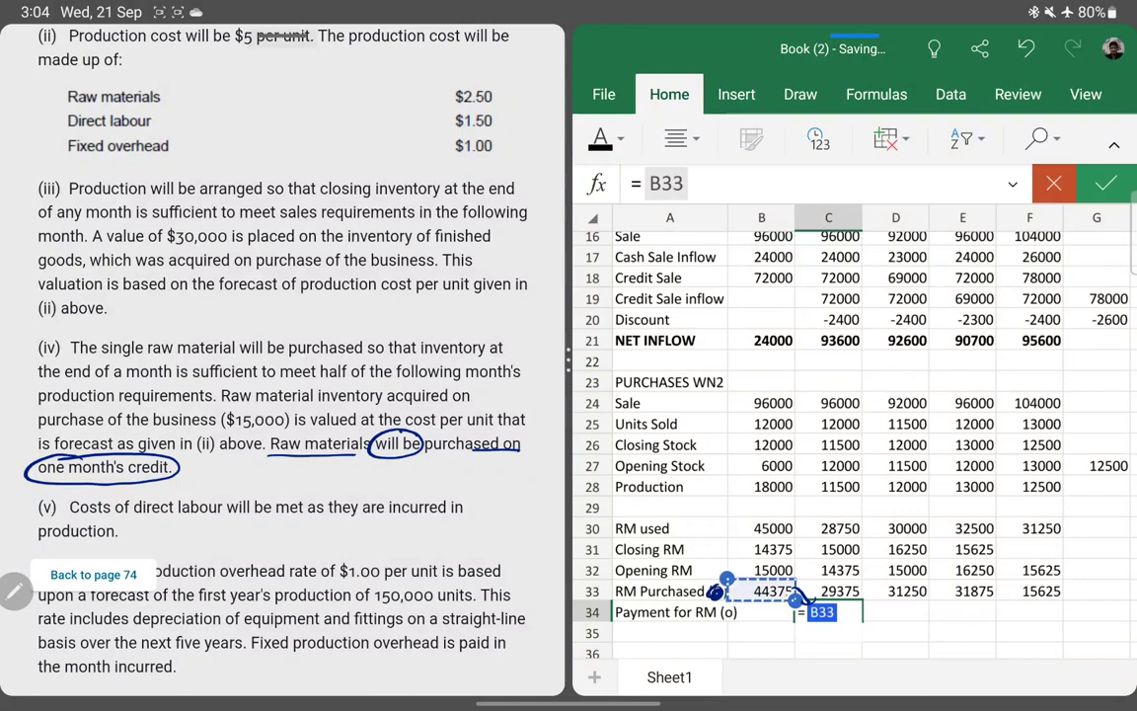
pyautogui.press('Return')
pyautogui.click(827, 612)
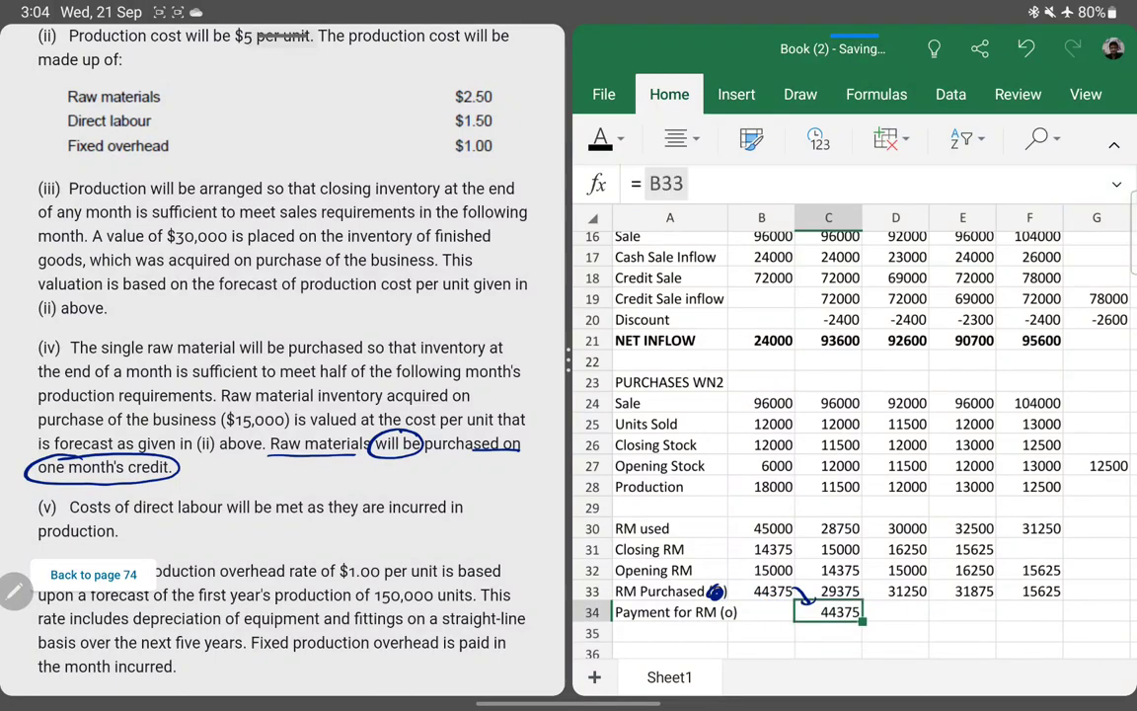
pyautogui.moveTo(896, 612); pyautogui.dragTo(1096, 611)
pyautogui.hotkey('ctrl', 'v')
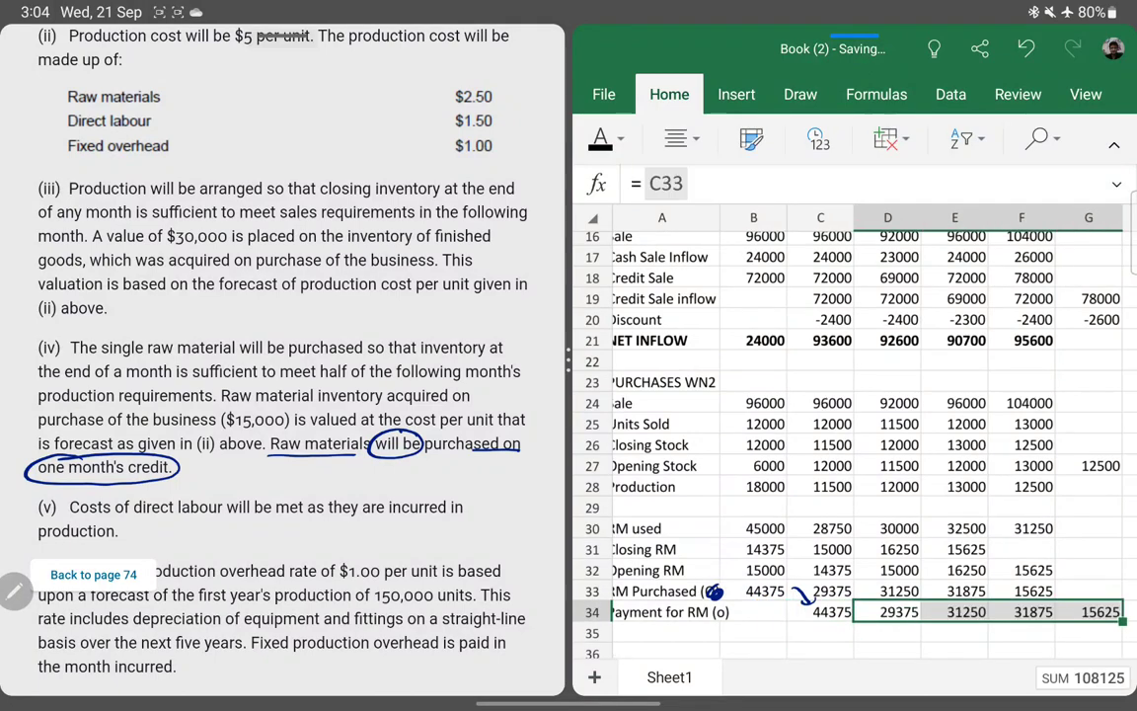
# - Make the Payment for RM (o) row bold
pyautogui.moveTo(669, 612); pyautogui.dragTo(1091, 612)
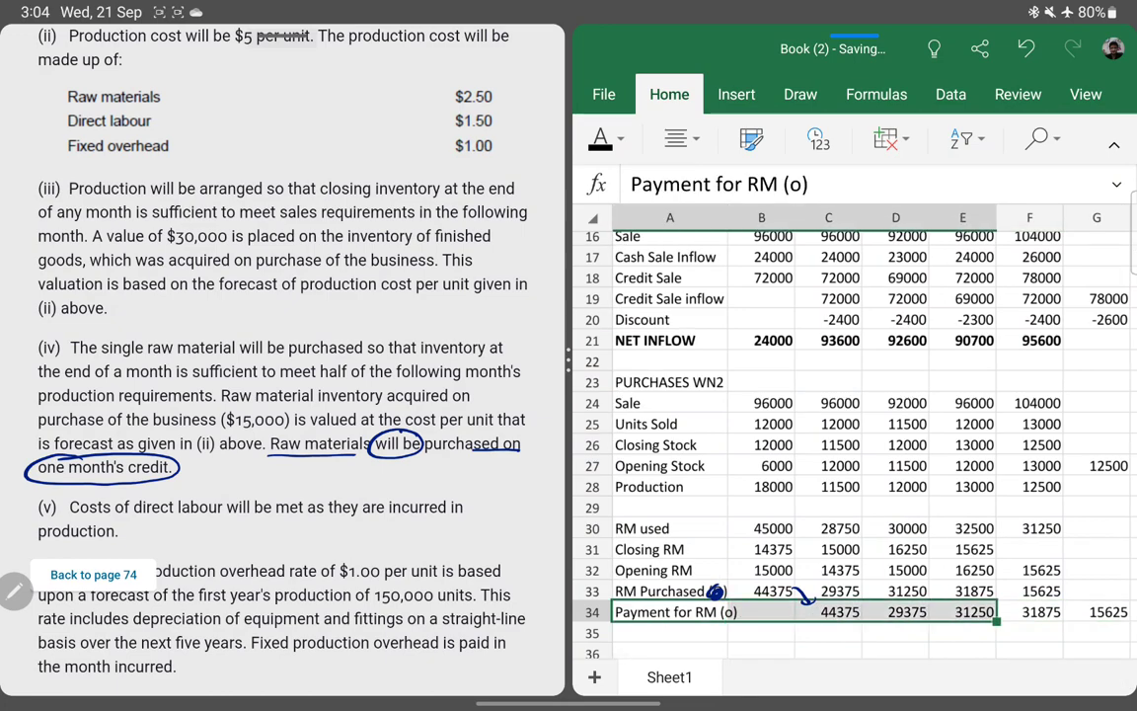
pyautogui.hotkey('ctrl', 'b')
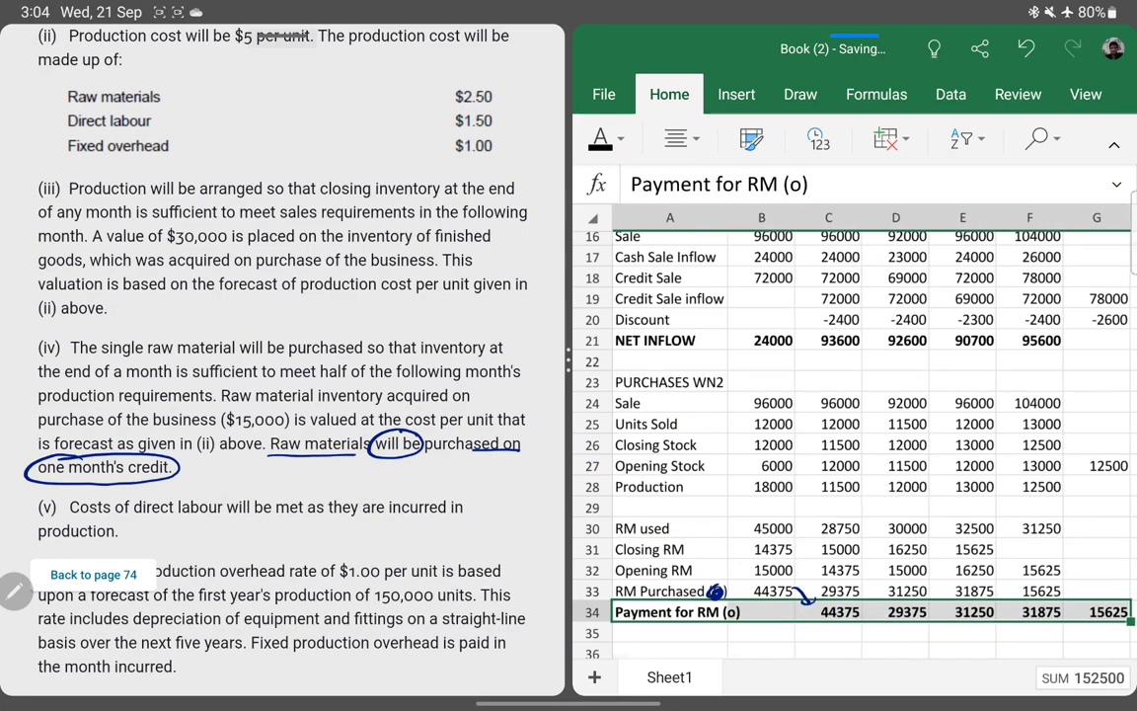
pyautogui.click(669, 612)
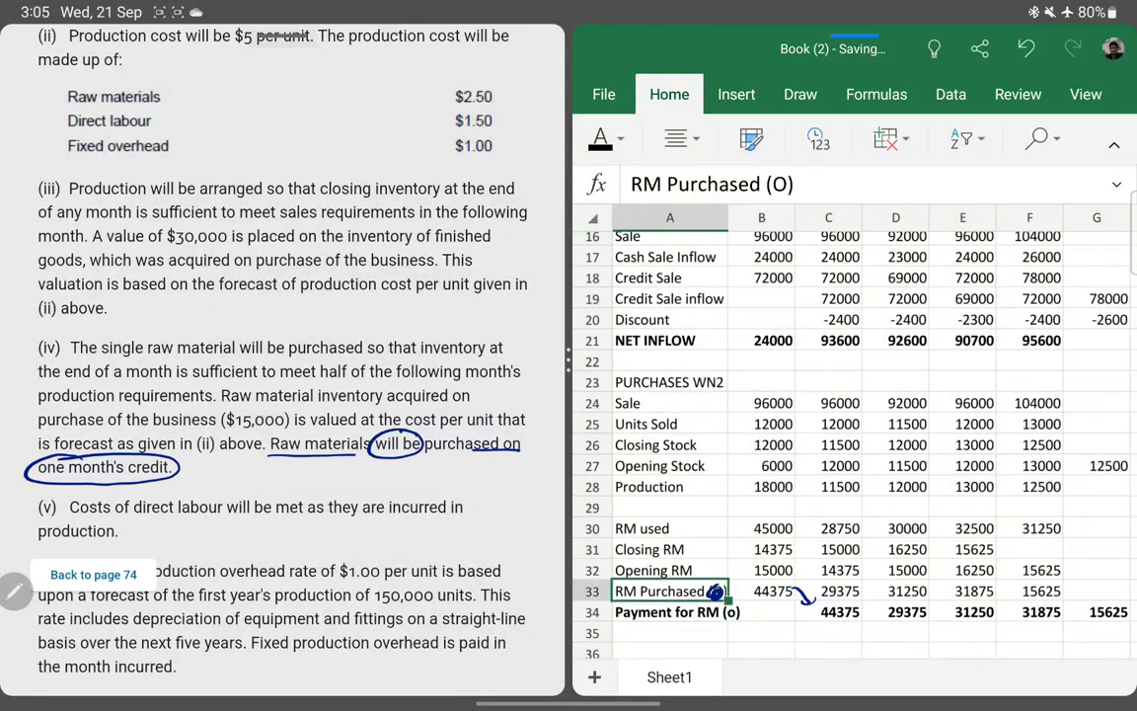
pyautogui.click(761, 612)
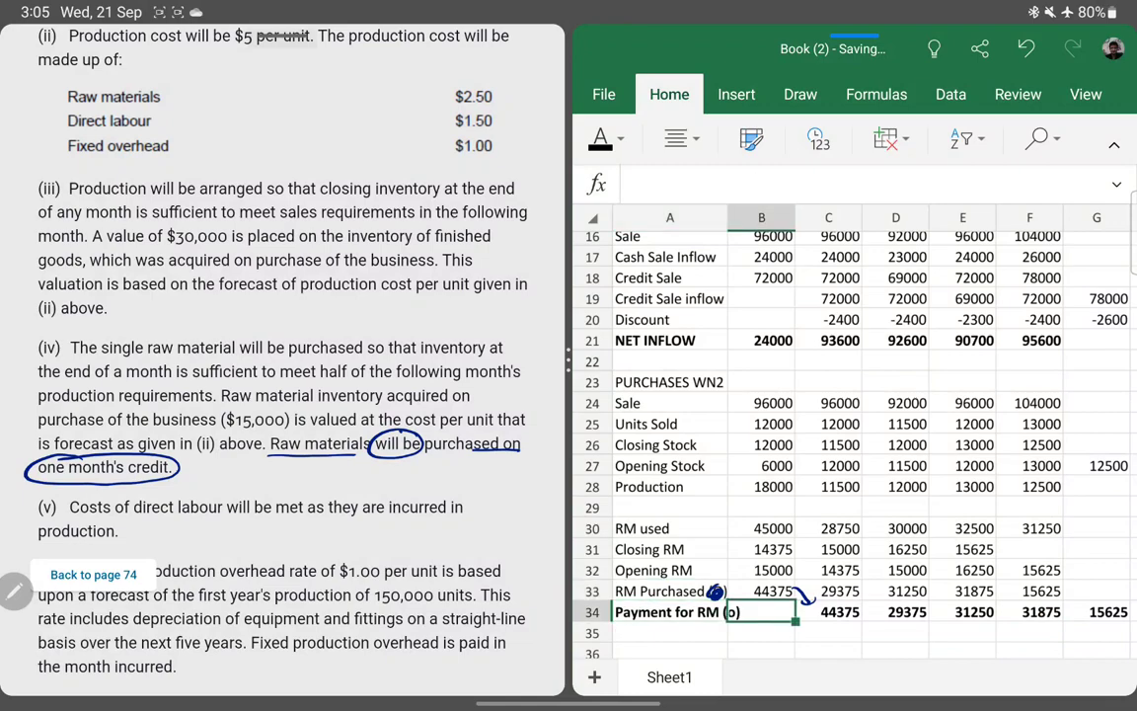
# - Enter =B11 in B34, then review the month 1 figures up through the outflow section
pyautogui.write('=')
pyautogui.moveTo(761, 592)
pyautogui.mouseDown()
pyautogui.moveTo(761, 243)
pyautogui.moveTo(761, 430)
pyautogui.mouseUp()
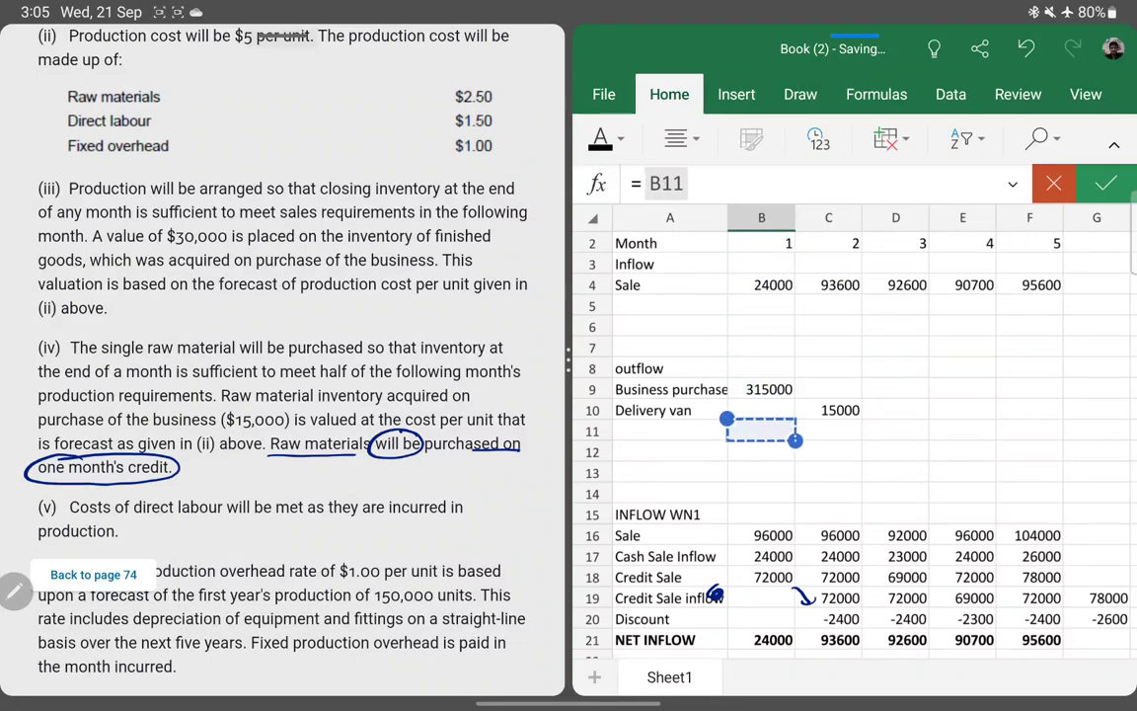
pyautogui.click(1106, 184)
pyautogui.click(761, 591)
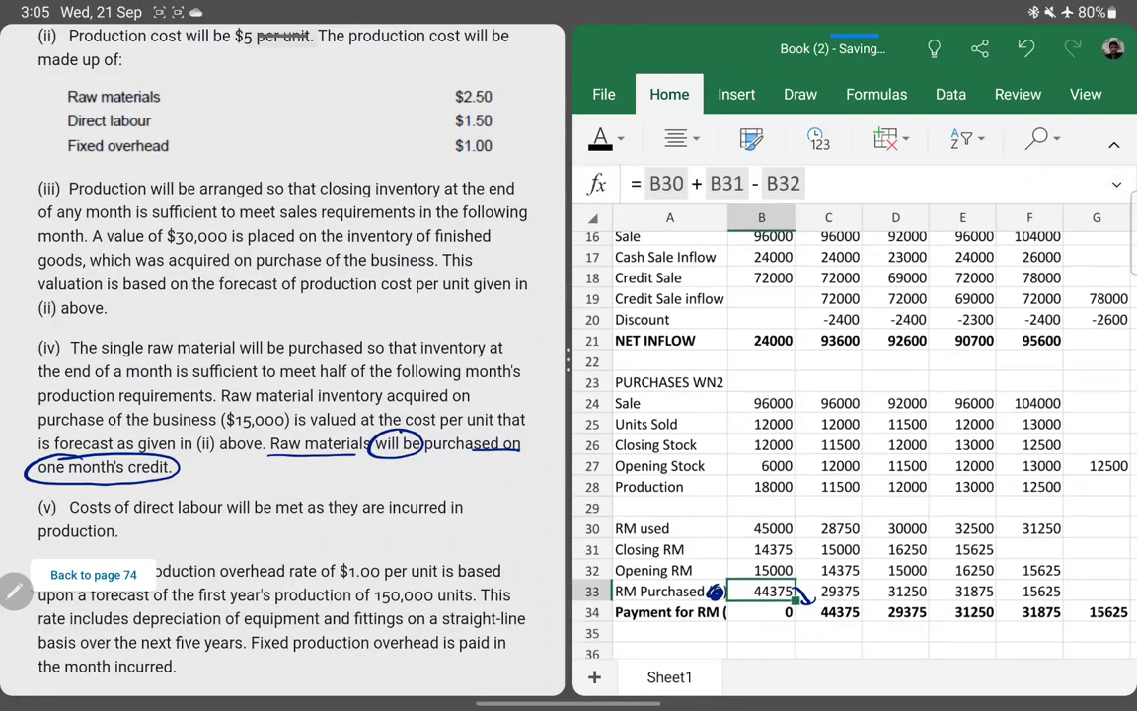
pyautogui.click(761, 528)
pyautogui.click(761, 340)
pyautogui.scroll(5, 848, 395)
pyautogui.scroll(8, 849, 395)
pyautogui.click(761, 264)
pyautogui.click(761, 327)
pyautogui.click(761, 389)
pyautogui.click(761, 410)
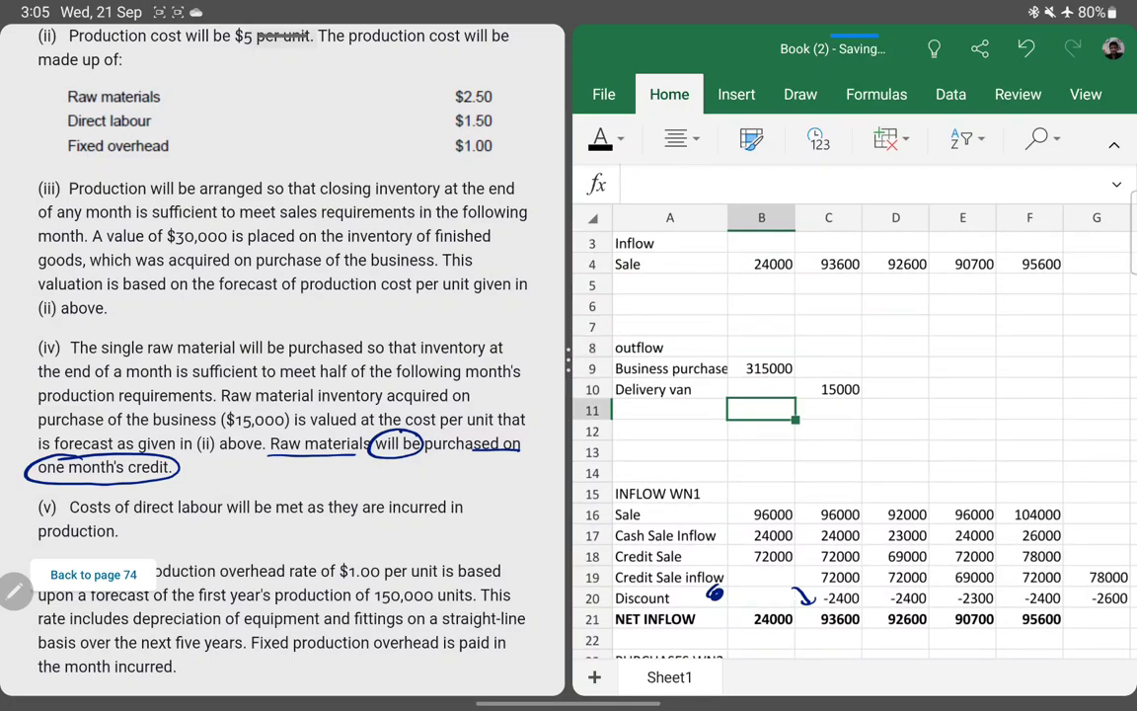
# - Type 'Payment for RM' as the outflow label in A11
pyautogui.click(669, 409)
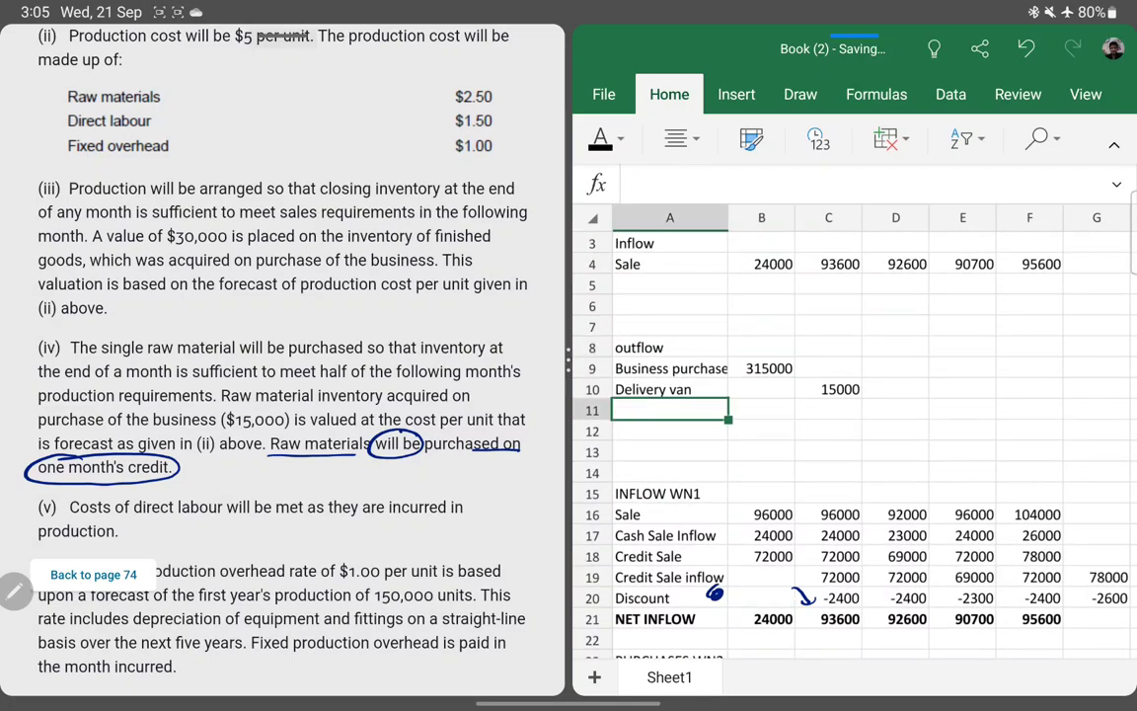
pyautogui.write('Purch')
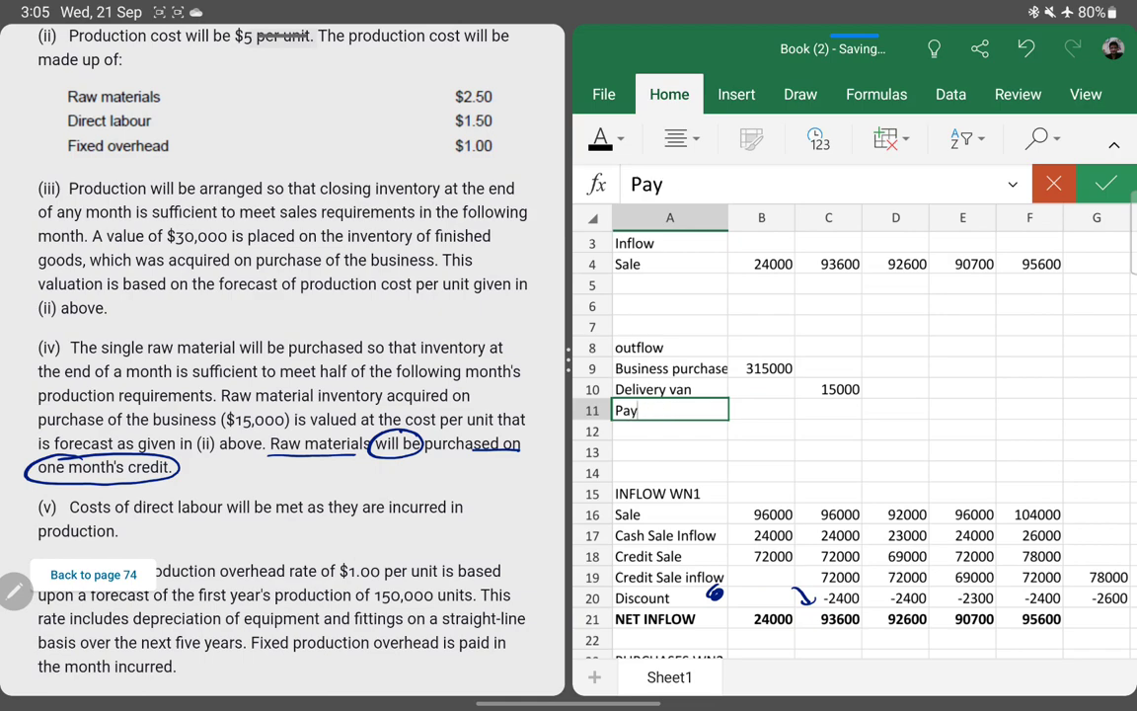
pyautogui.write('ment for RM')
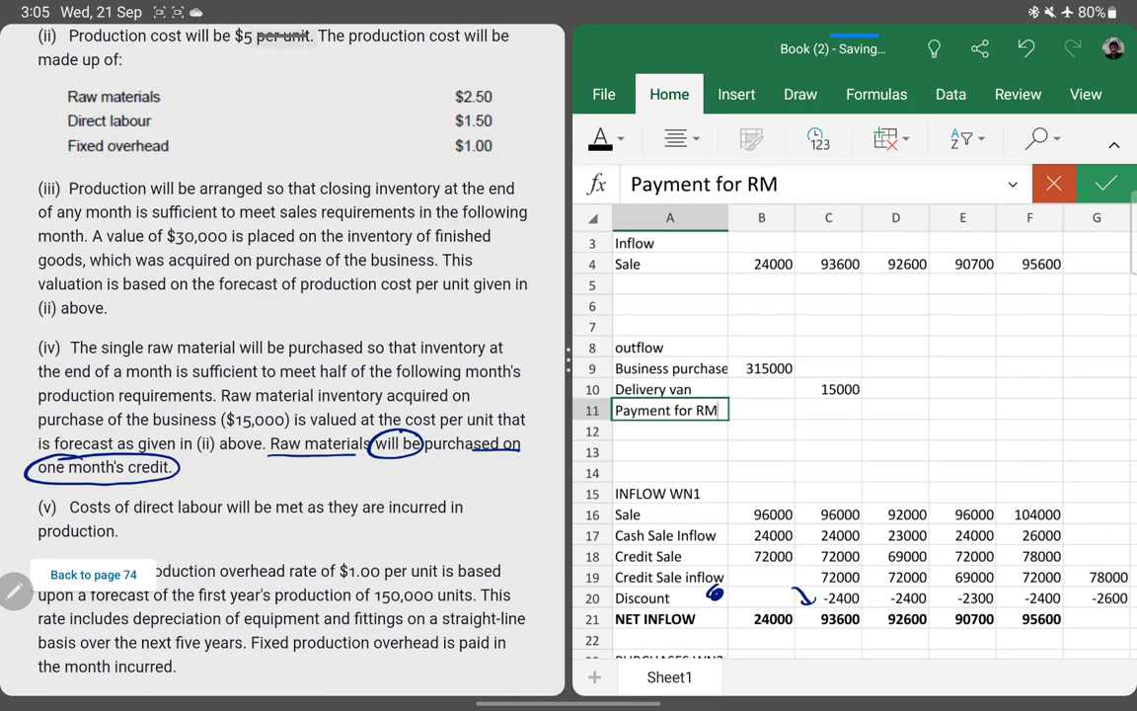
pyautogui.click(761, 410)
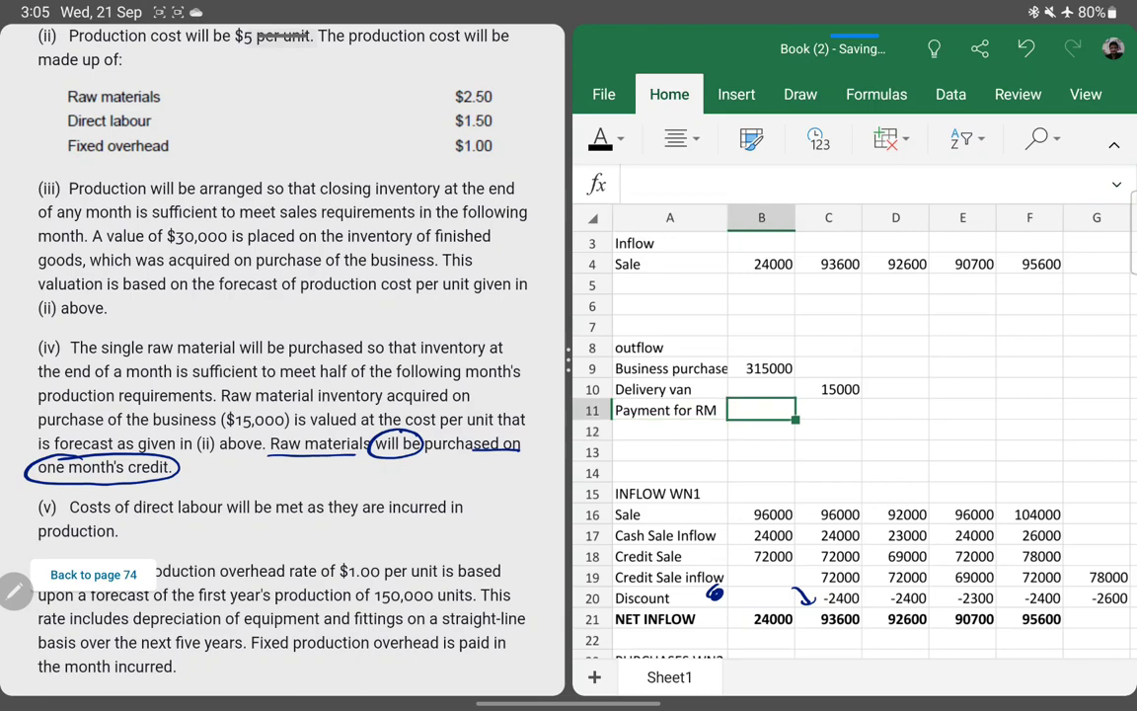
# - Link B11 to =B34 and dismiss the circular-reference warning
pyautogui.write('=')
pyautogui.press('Down')
pyautogui.press('Down')
pyautogui.press('Down')
pyautogui.press('Down')
pyautogui.press('Down')
pyautogui.press('Down')
pyautogui.press('Down')
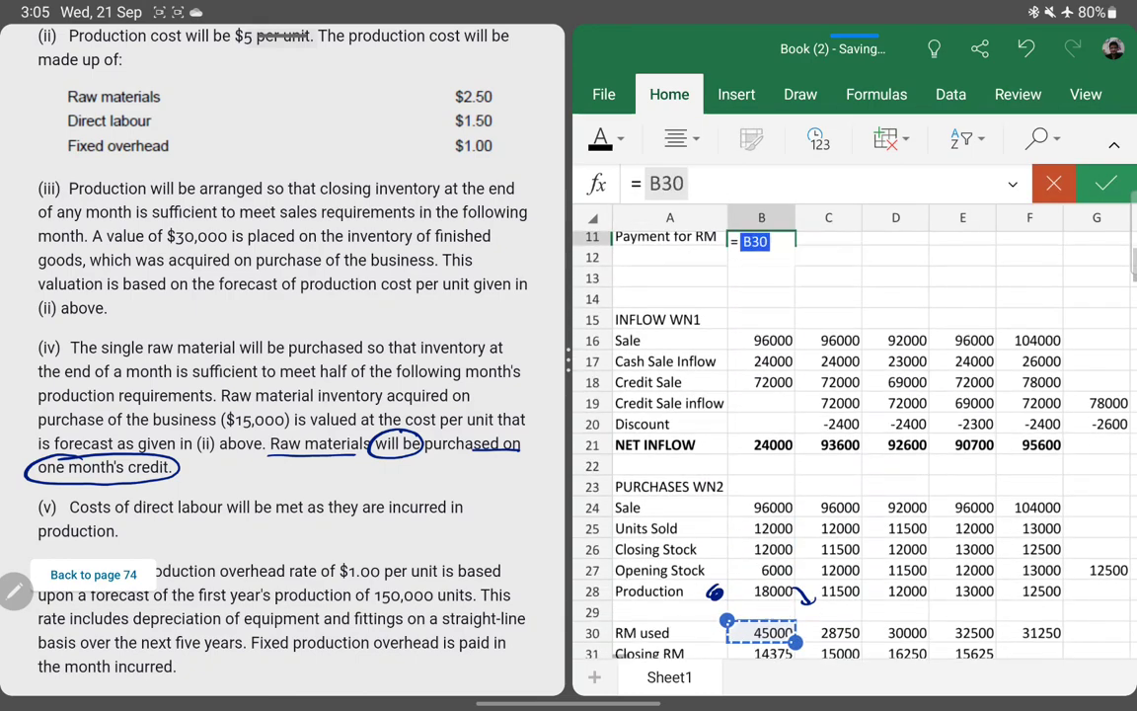
pyautogui.press('Down')
pyautogui.press('Down')
pyautogui.press('Down')
pyautogui.press('Up')
pyautogui.press('Up')
pyautogui.press('Up')
pyautogui.press('Up')
pyautogui.press('Up')
pyautogui.press('Up')
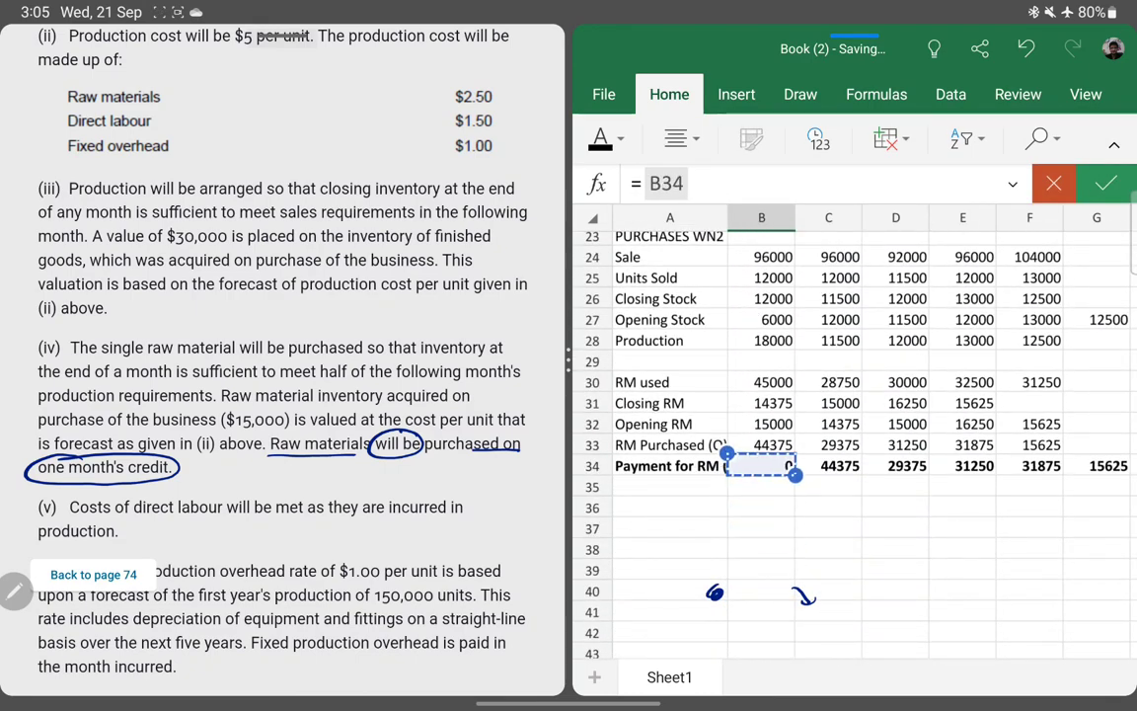
pyautogui.press('Return')
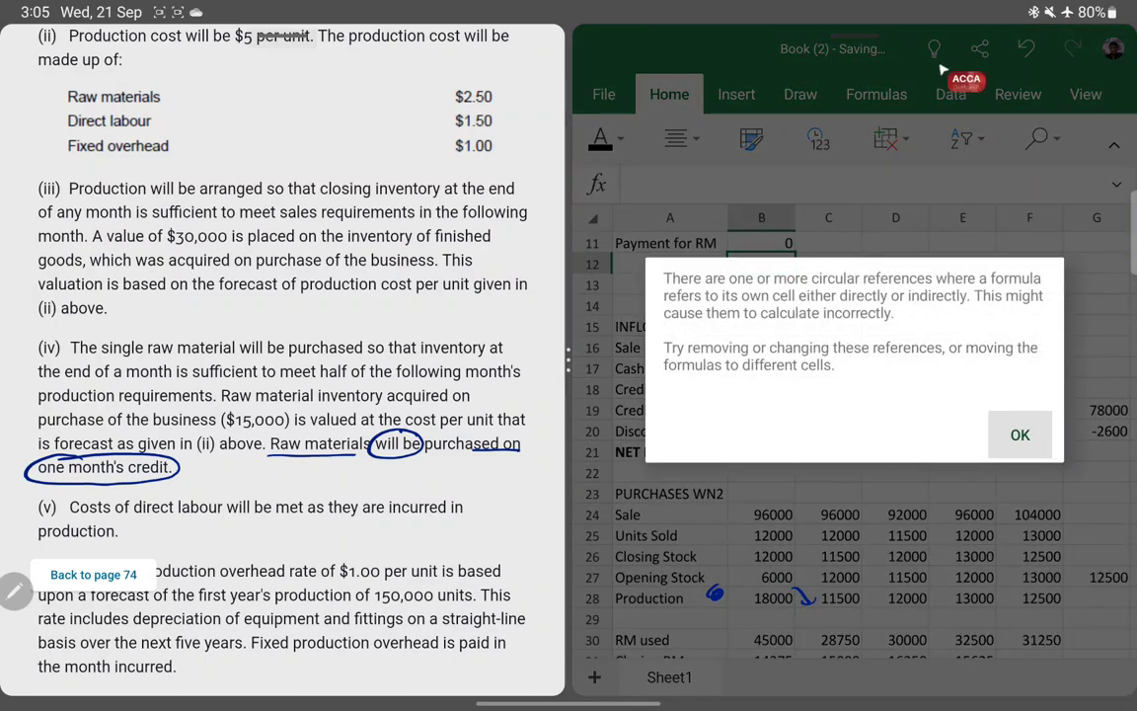
pyautogui.click(999, 442)
pyautogui.scroll(-10, 849, 444)
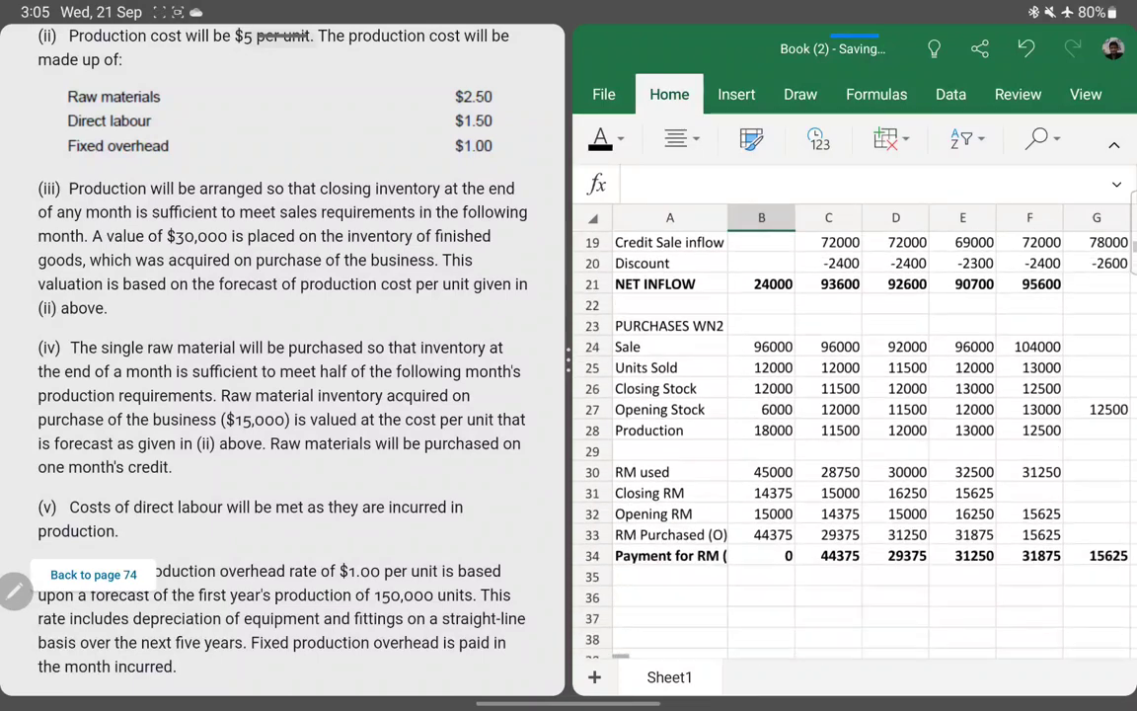
# - Paste the payment formula into month 1 and compare the monthly payment formulas
pyautogui.click(829, 389)
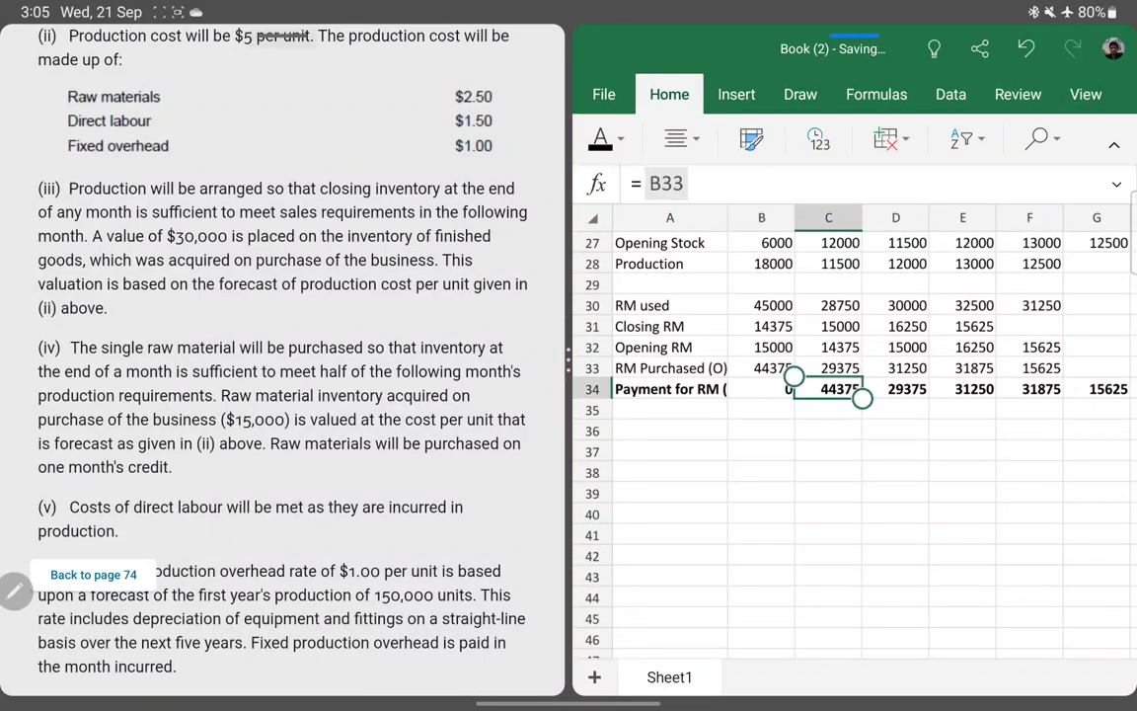
pyautogui.click(761, 389)
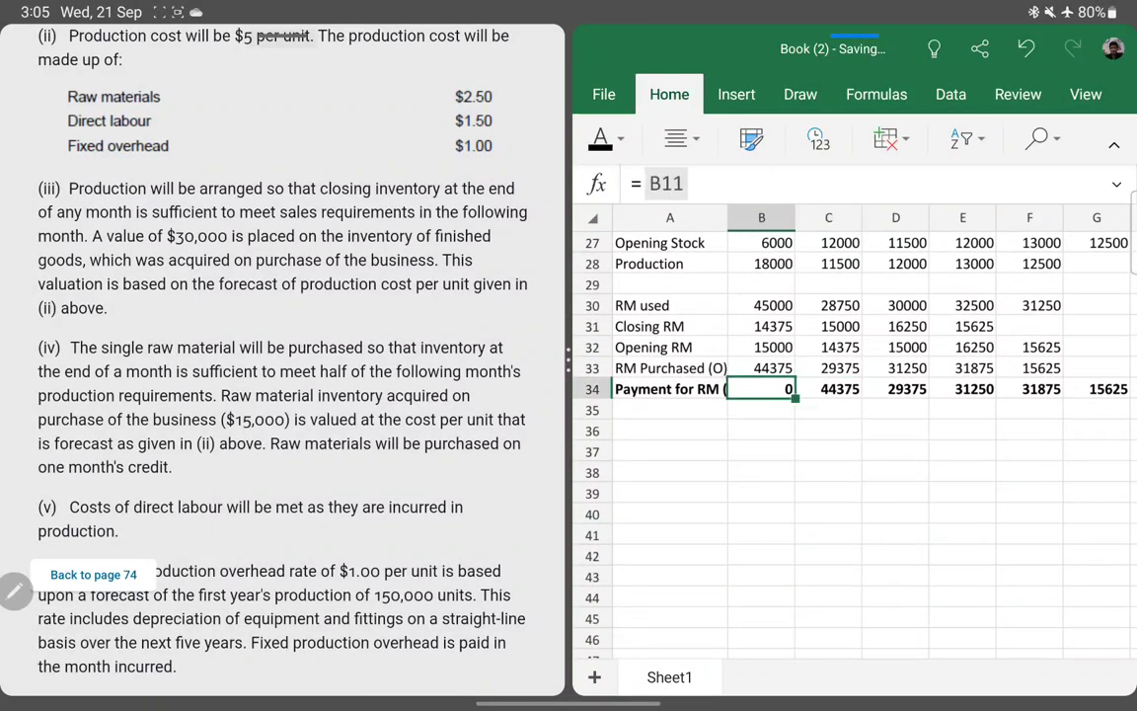
pyautogui.write('=A33')
pyautogui.click(761, 368)
pyautogui.click(761, 389)
pyautogui.click(828, 389)
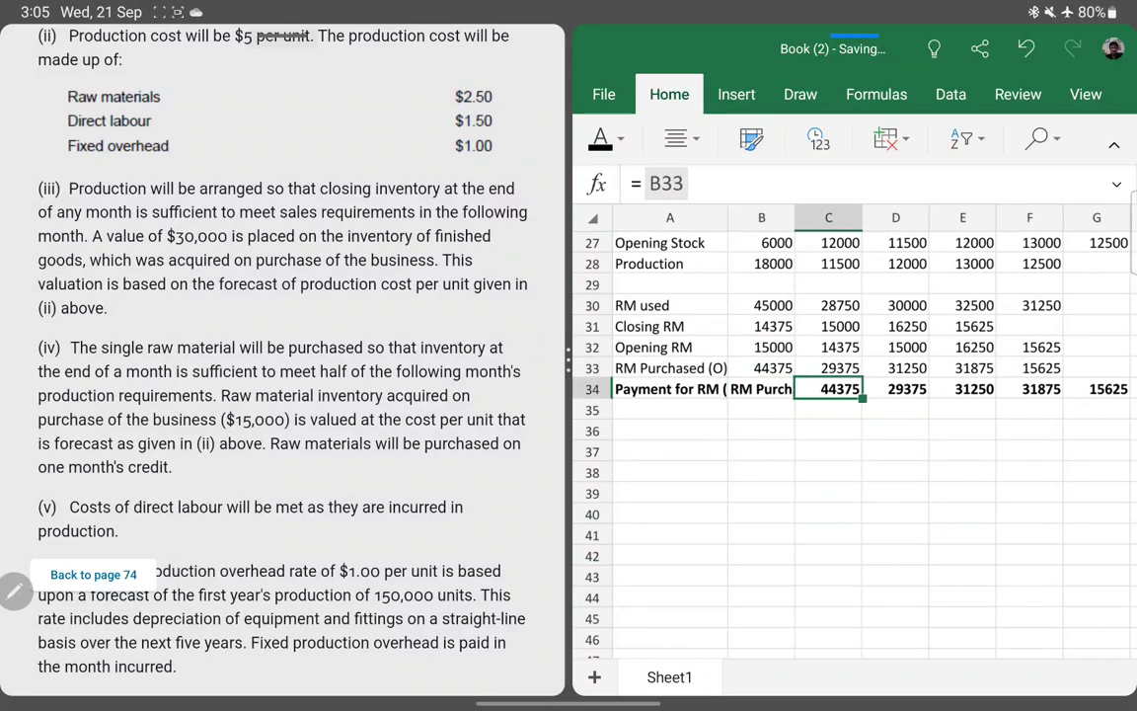
pyautogui.click(895, 388)
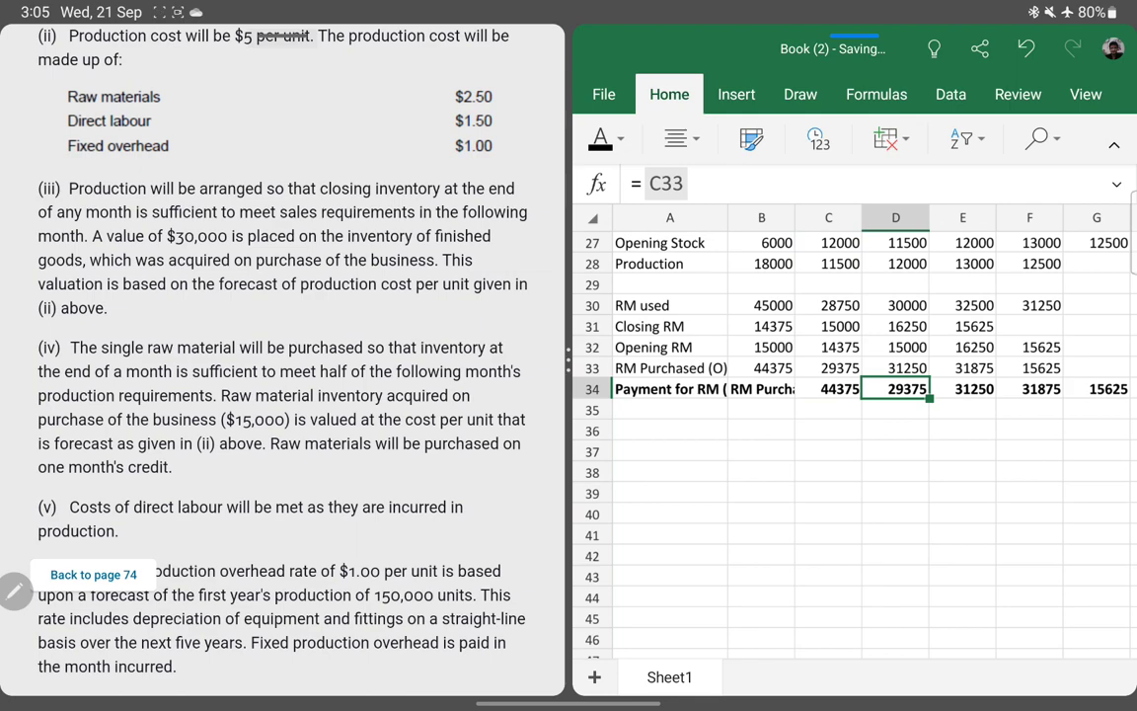
pyautogui.click(761, 389)
pyautogui.click(828, 389)
pyautogui.click(895, 389)
# - Undo the month 1 formula, dismiss the circular-reference warning, and rebold the Payment for RM (o) row
pyautogui.hotkey('ctrl', 'z')
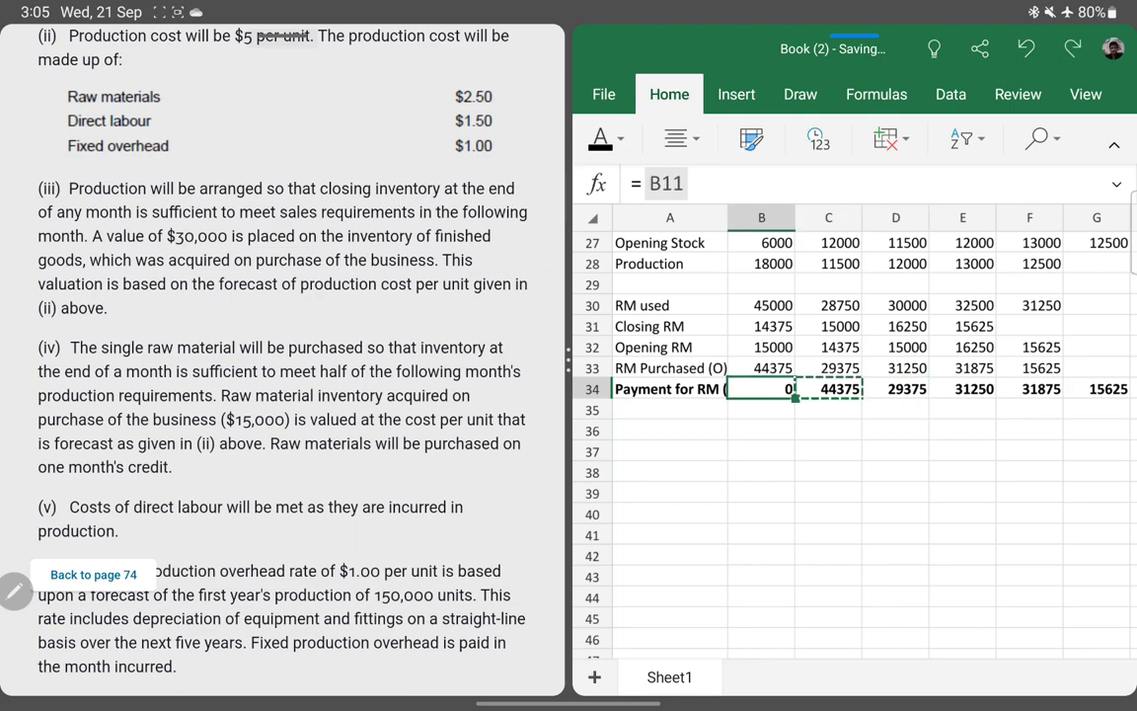
pyautogui.click(1019, 435)
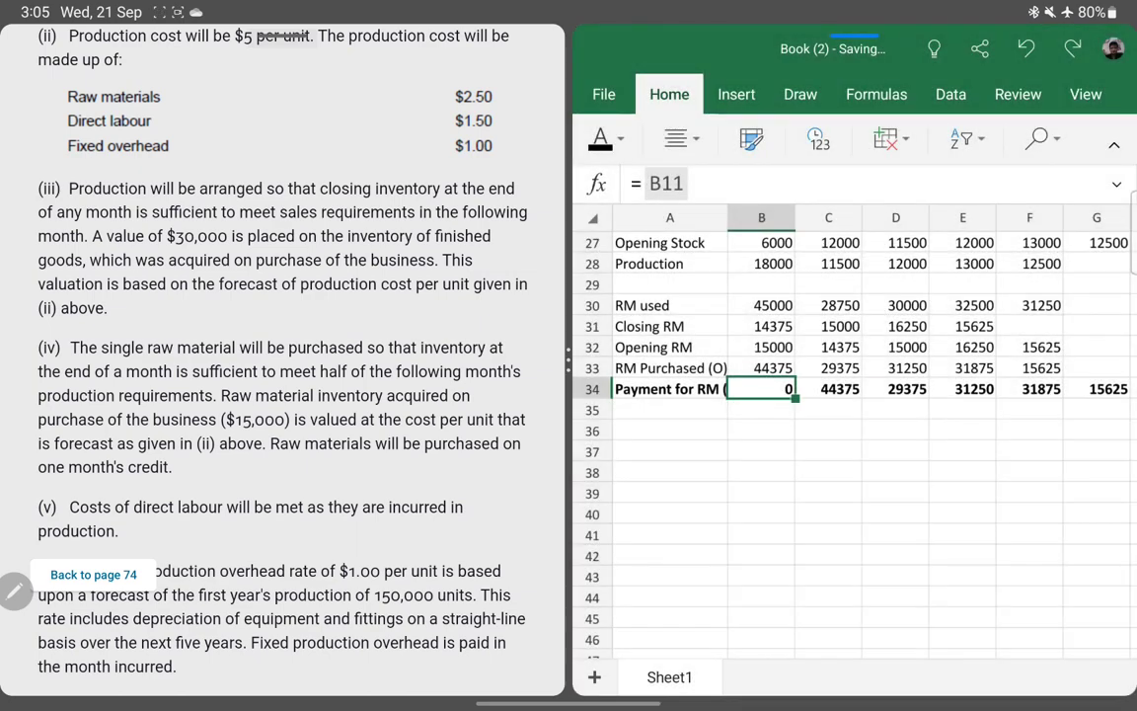
pyautogui.hotkey('ctrl', 'z')
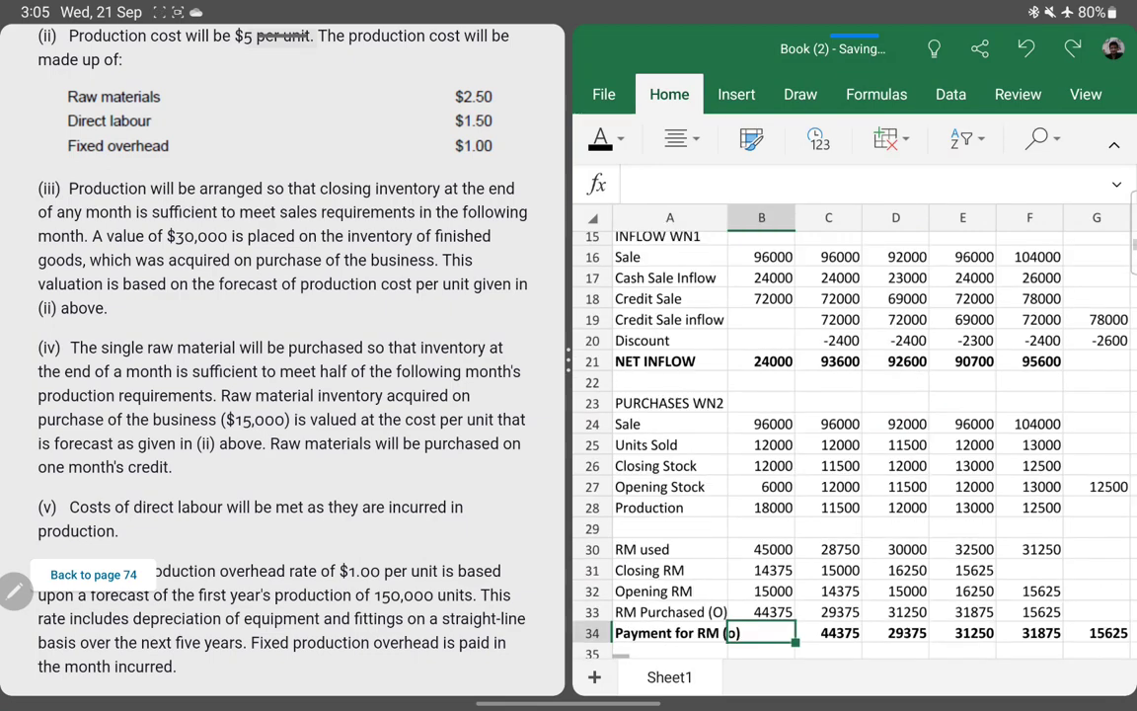
pyautogui.hotkey('ctrl', 'z')
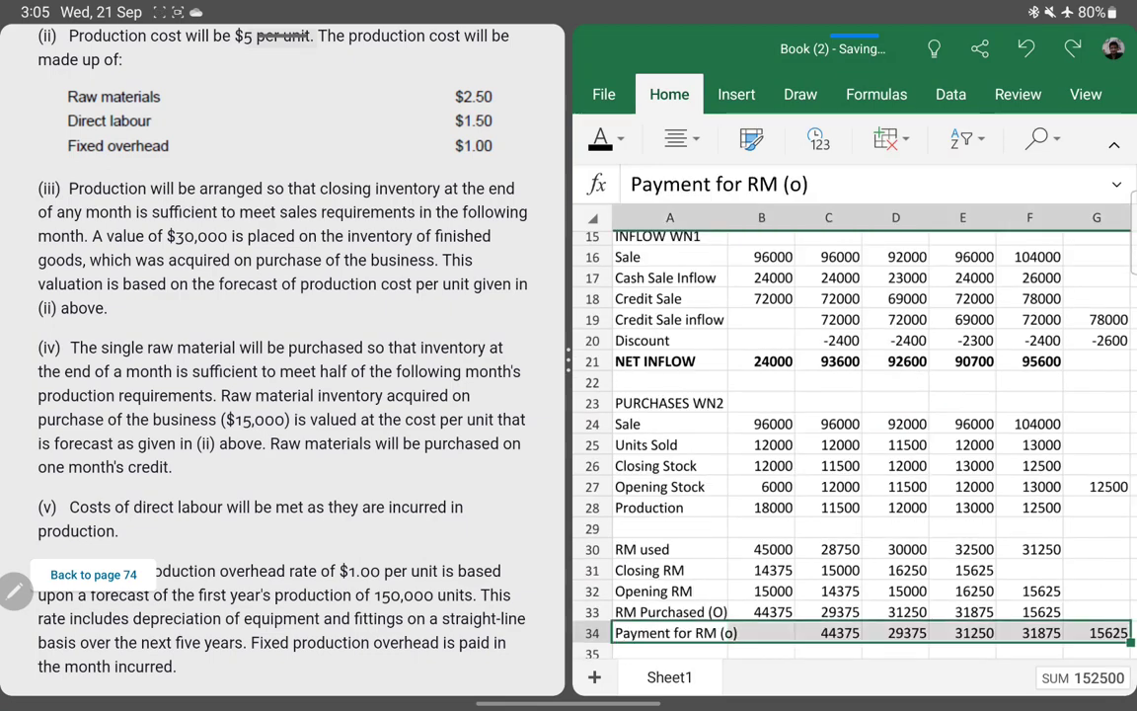
pyautogui.hotkey('ctrl', 'b')
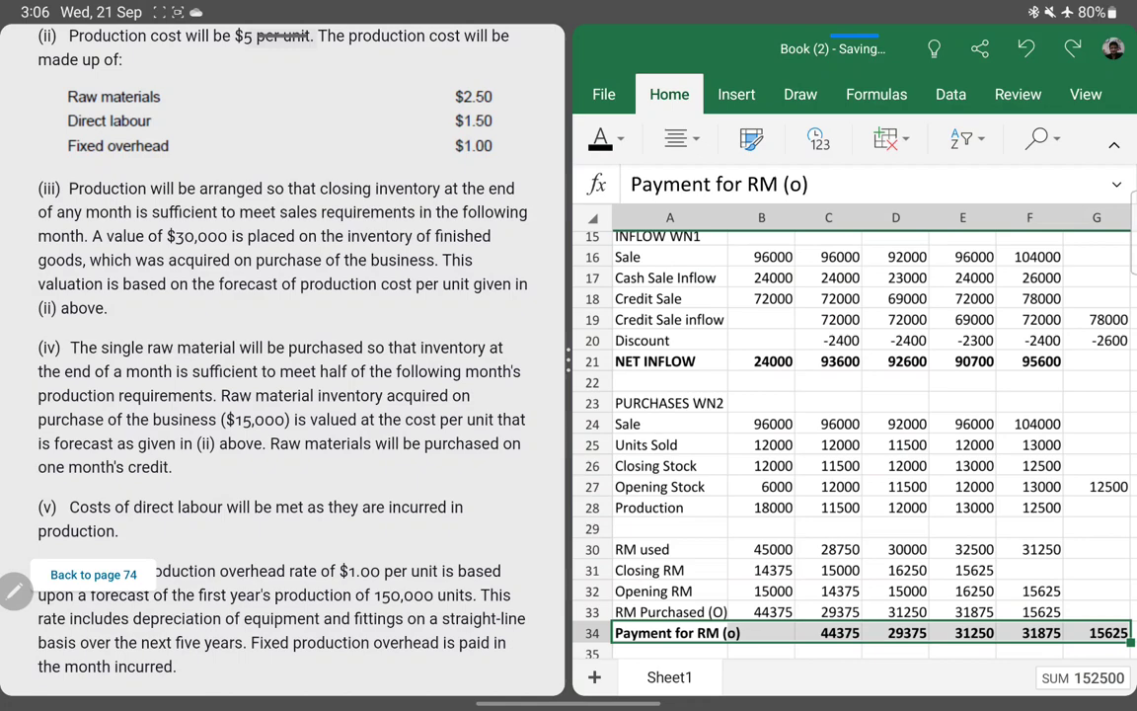
# - Navigate back up to the blank row under Delivery van
pyautogui.scroll(-1, 849, 424)
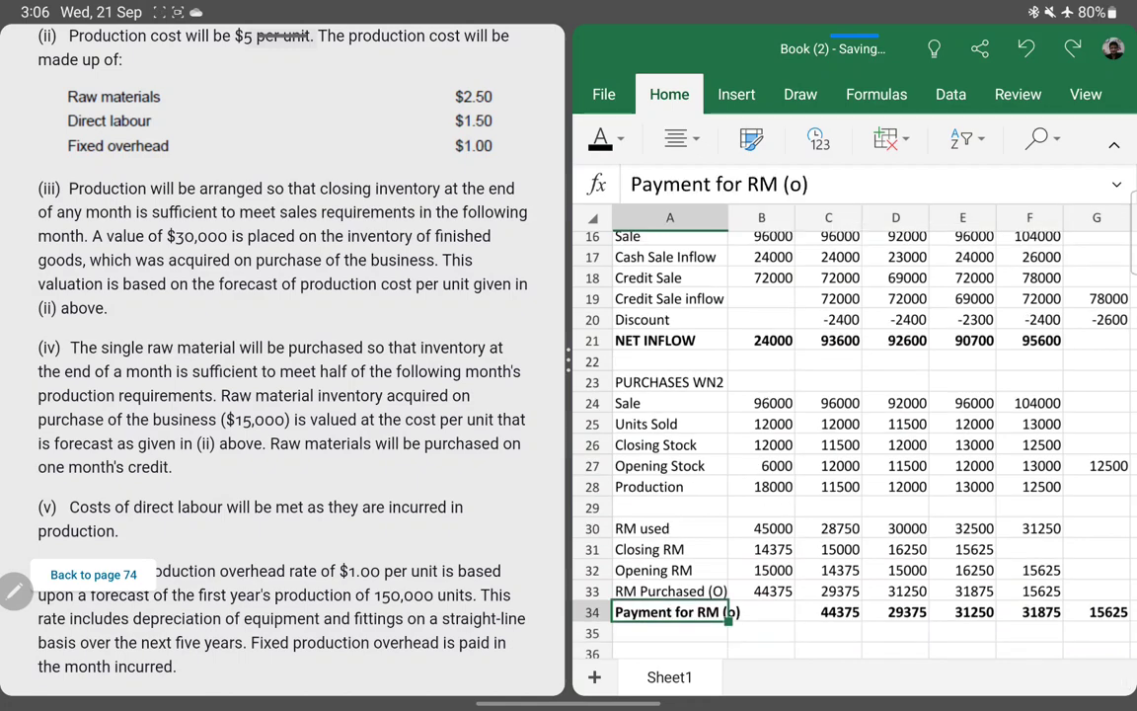
pyautogui.click(761, 591)
pyautogui.press('Up')
pyautogui.press('Up')
pyautogui.press('Up')
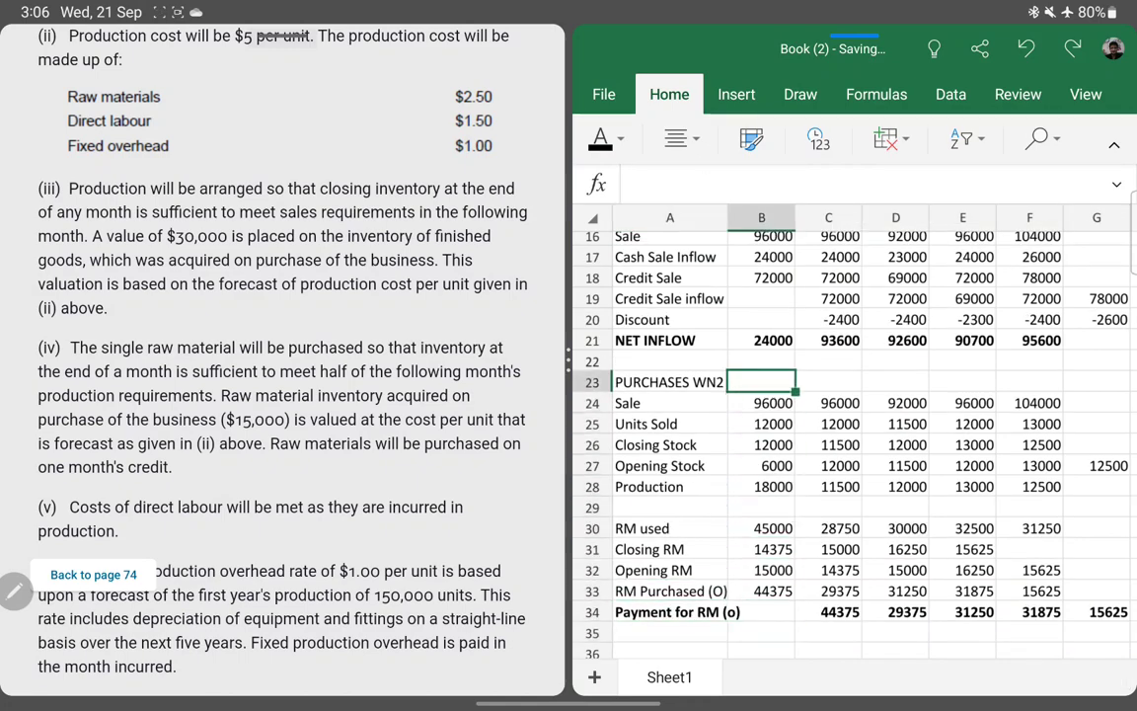
pyautogui.press('Up')
pyautogui.press('Up')
pyautogui.press('Up')
pyautogui.press('Up')
pyautogui.press('Up')
pyautogui.press('Up')
pyautogui.press('Down')
pyautogui.press('Down')
pyautogui.press('Down')
pyautogui.click(670, 369)
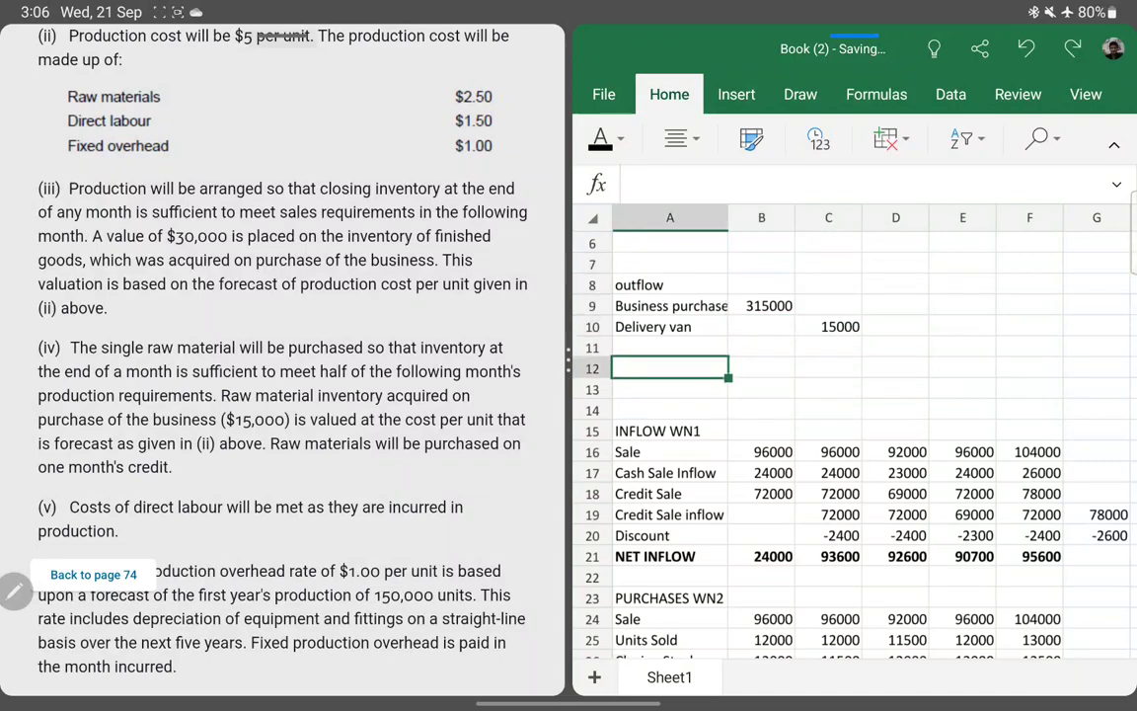
# - Label row 11 'Payment for RM' and link B11 to the working's =B34
pyautogui.click(670, 347)
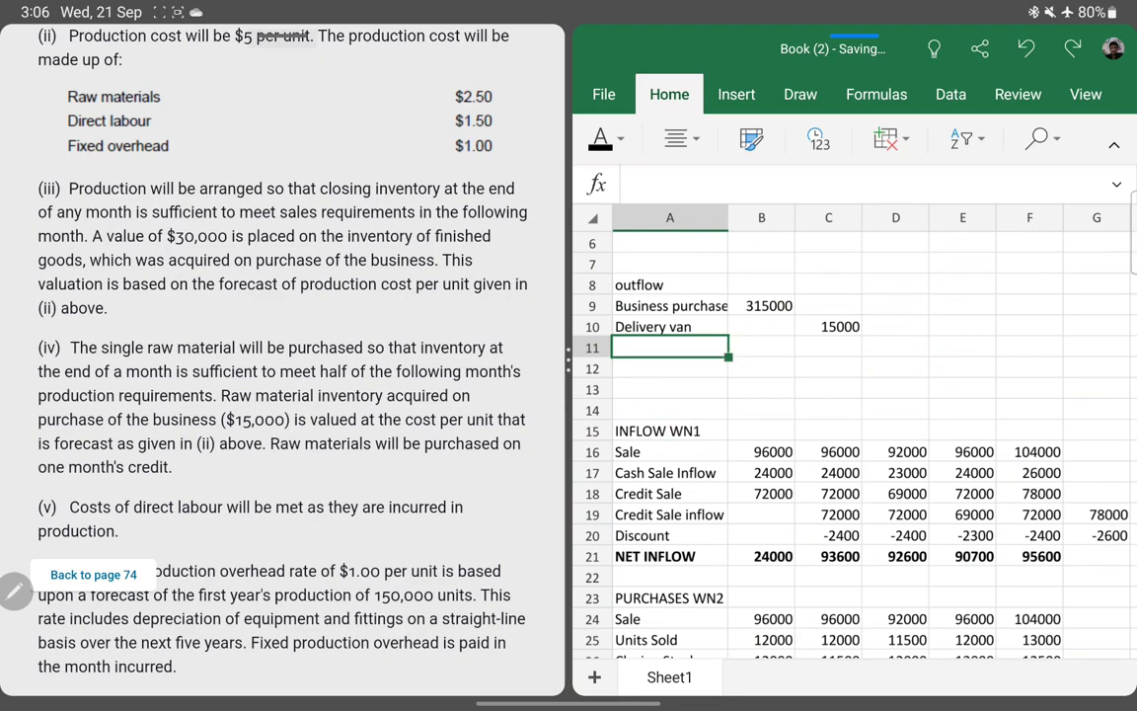
pyautogui.write('Payment for')
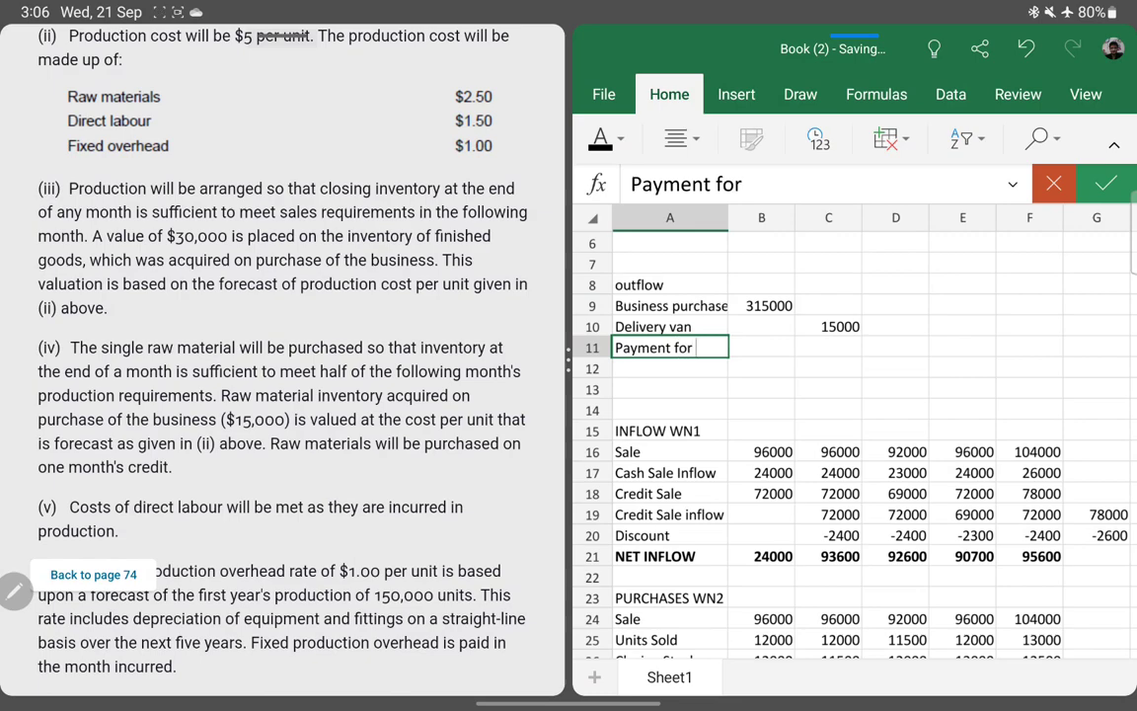
pyautogui.write(' RM')
pyautogui.press('Return')
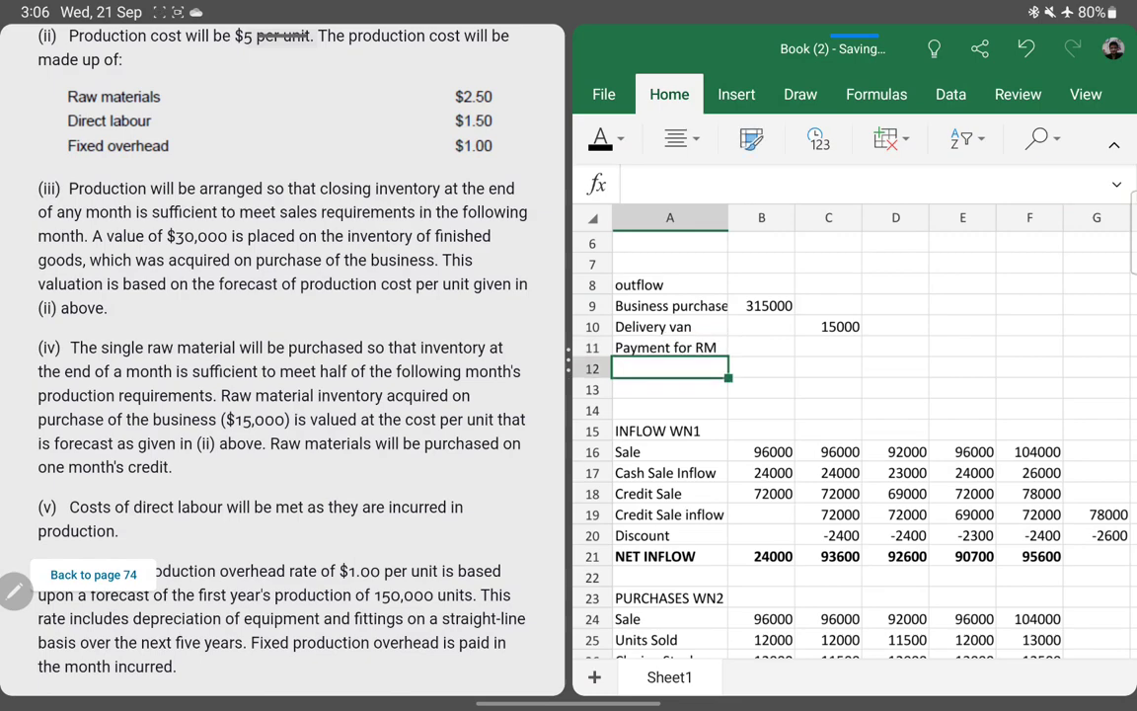
pyautogui.click(761, 347)
pyautogui.write('=')
pyautogui.press('Down')
pyautogui.press('Down')
pyautogui.press('Down')
pyautogui.press('Down')
pyautogui.press('Down')
pyautogui.press('Down')
pyautogui.press('Down')
pyautogui.press('Down')
pyautogui.press('Down')
pyautogui.press('Down')
pyautogui.press('Down')
pyautogui.press('Down')
pyautogui.press('Down')
pyautogui.press('Up')
pyautogui.press('Up')
pyautogui.press('Up')
pyautogui.press('Up')
pyautogui.click(1105, 183)
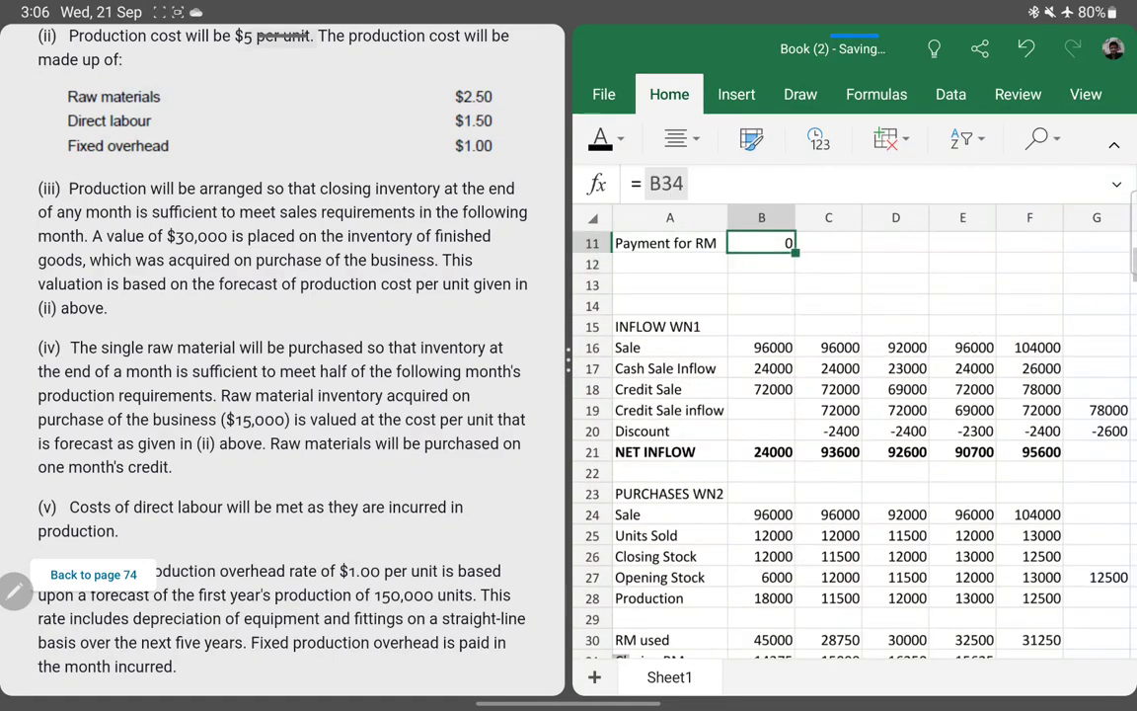
# - Copy the link across C11:F11 and check the values 0, 44375, 29375, 31250, 31875
pyautogui.moveTo(828, 243); pyautogui.dragTo(1029, 243)
pyautogui.hotkey('ctrl', 'v')
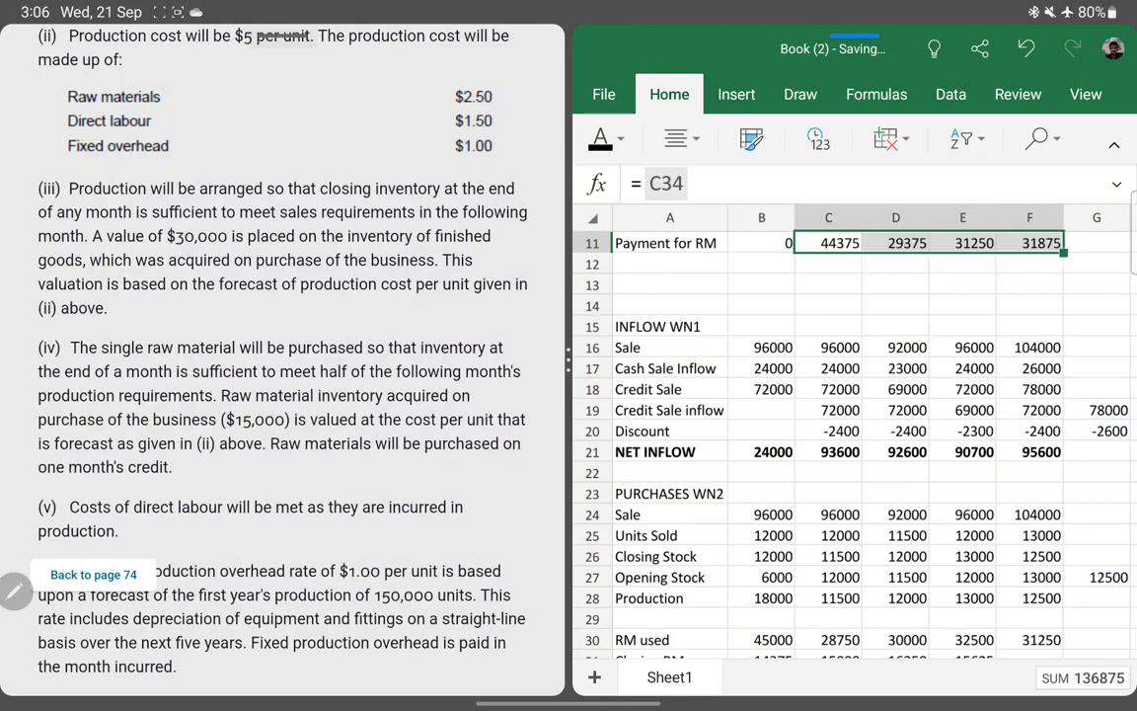
pyautogui.scroll(5, 849, 415)
pyautogui.click(828, 249)
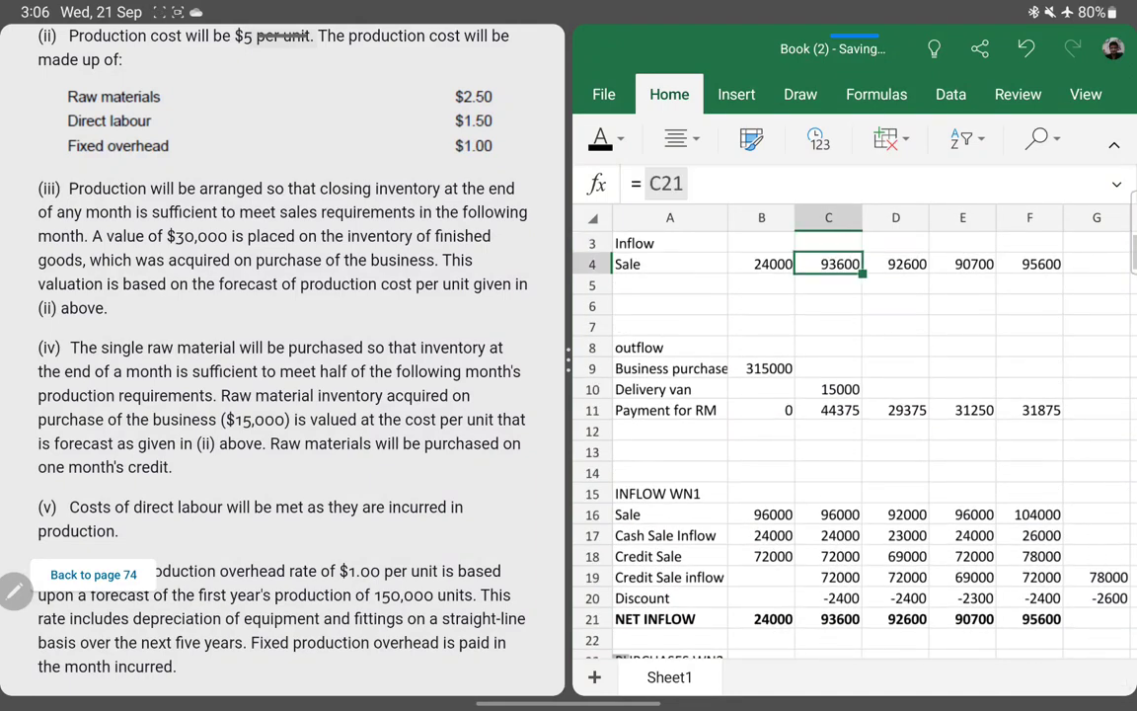
pyautogui.click(828, 326)
pyautogui.press('Down')
pyautogui.press('Down')
pyautogui.press('Down')
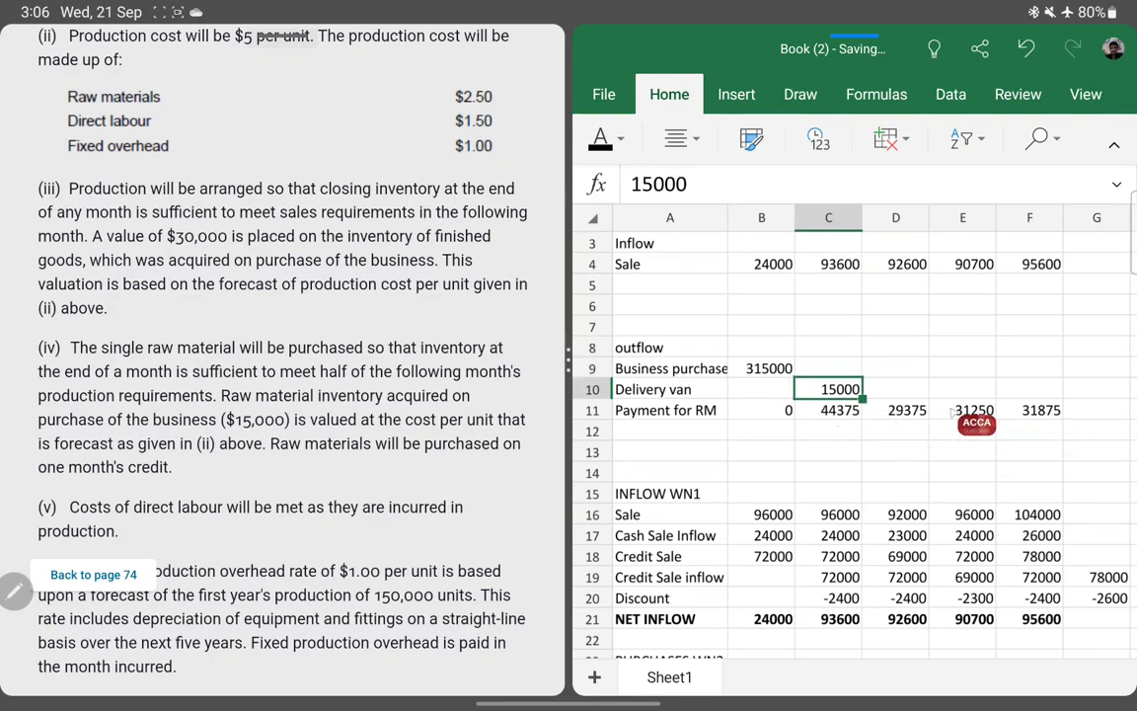
pyautogui.click(828, 409)
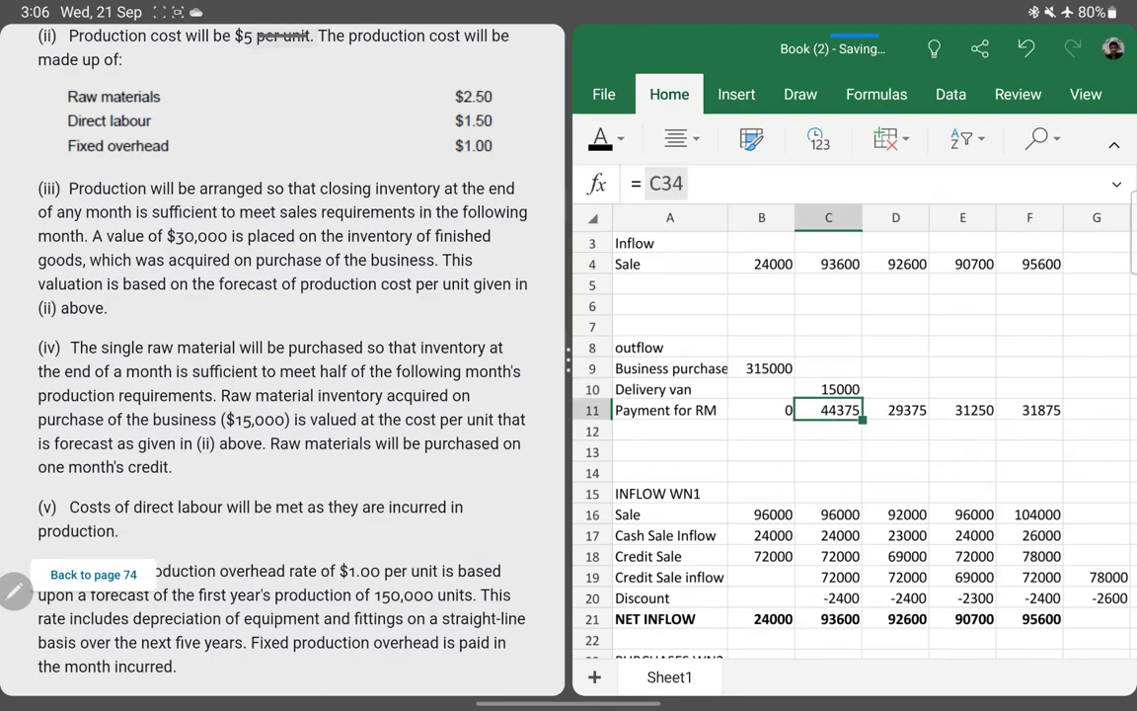
pyautogui.click(828, 431)
# - Move up to the stock figures and compare the month 2 and month 3 sale formulas
pyautogui.press('Down')
pyautogui.press('Down')
pyautogui.press('Down')
pyautogui.press('Down')
pyautogui.press('Down')
pyautogui.press('Down')
pyautogui.press('Down')
pyautogui.press('Down')
pyautogui.press('Down')
pyautogui.press('Down')
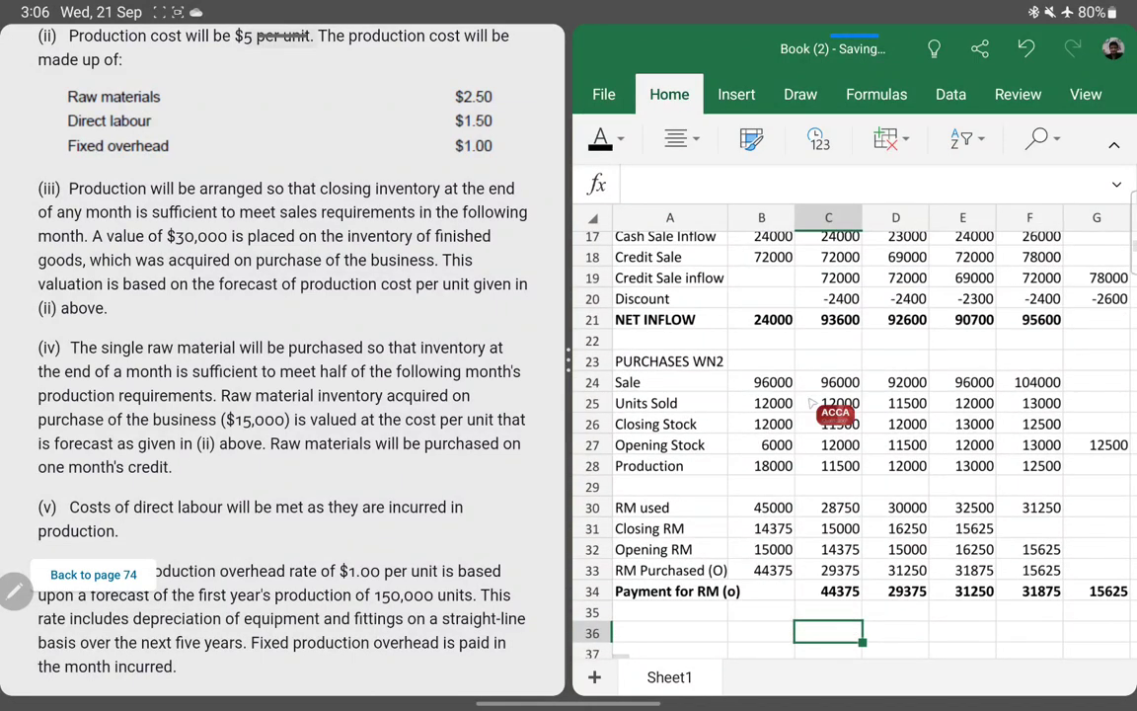
pyautogui.press('Up')
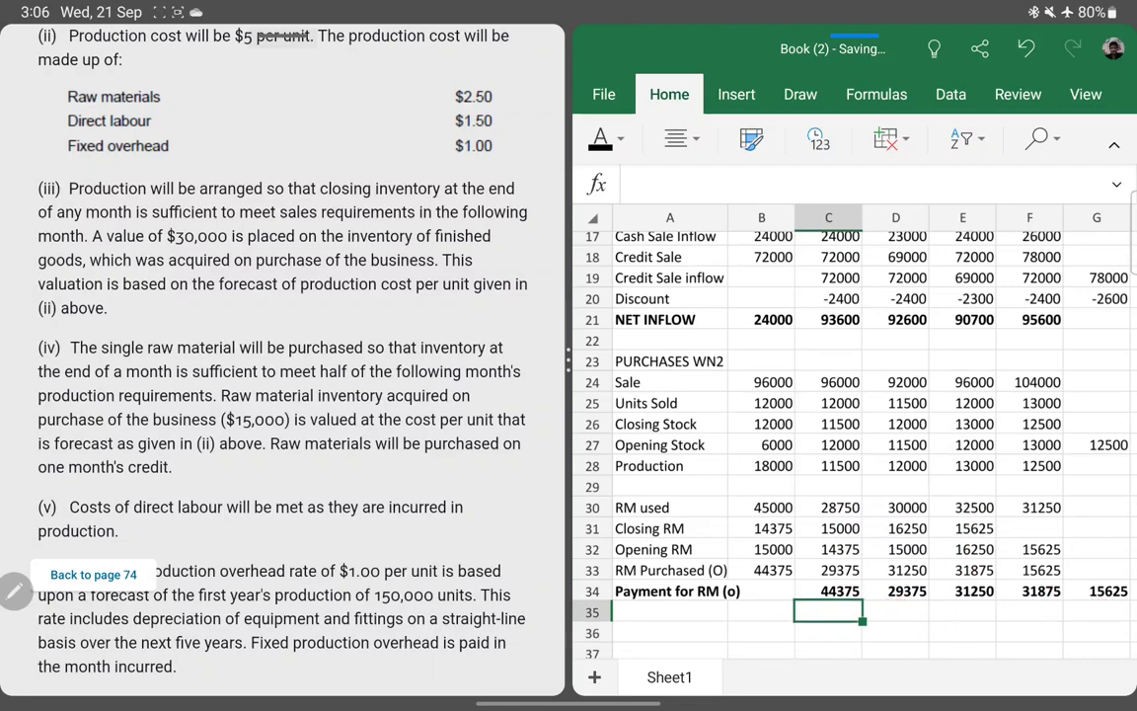
pyautogui.press('Up')
pyautogui.press('Up')
pyautogui.press('Up')
pyautogui.press('Up')
pyautogui.press('Up')
pyautogui.press('Up')
pyautogui.press('Up')
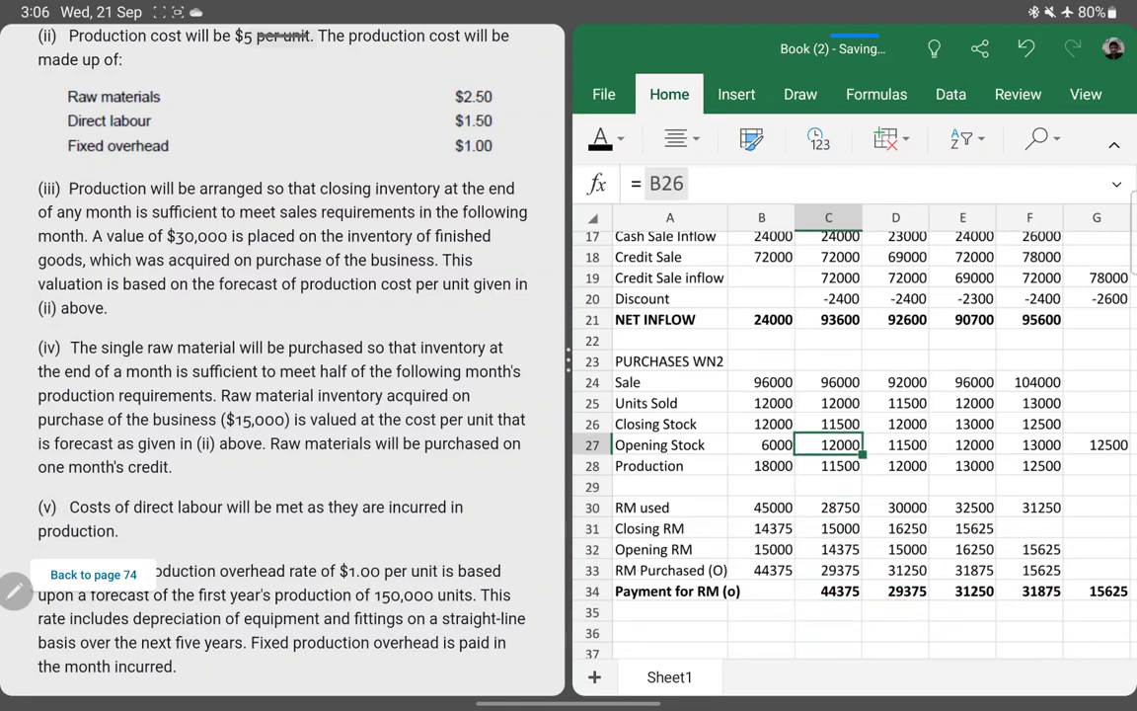
pyautogui.press('Up')
pyautogui.press('Up')
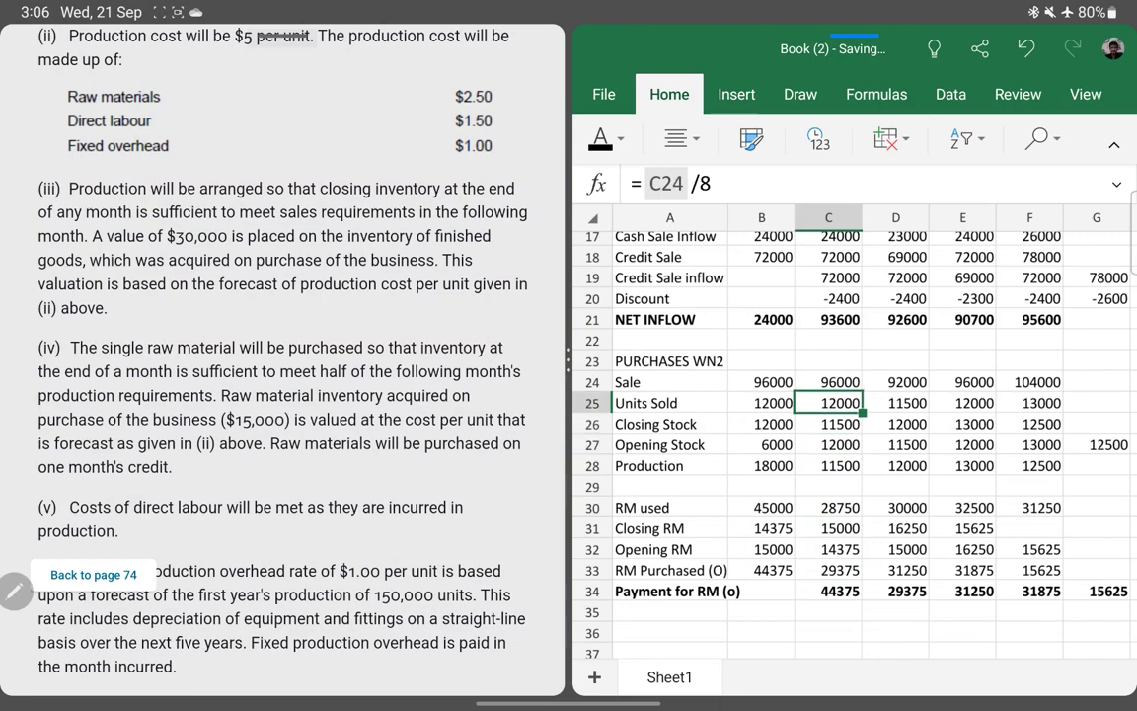
pyautogui.click(828, 382)
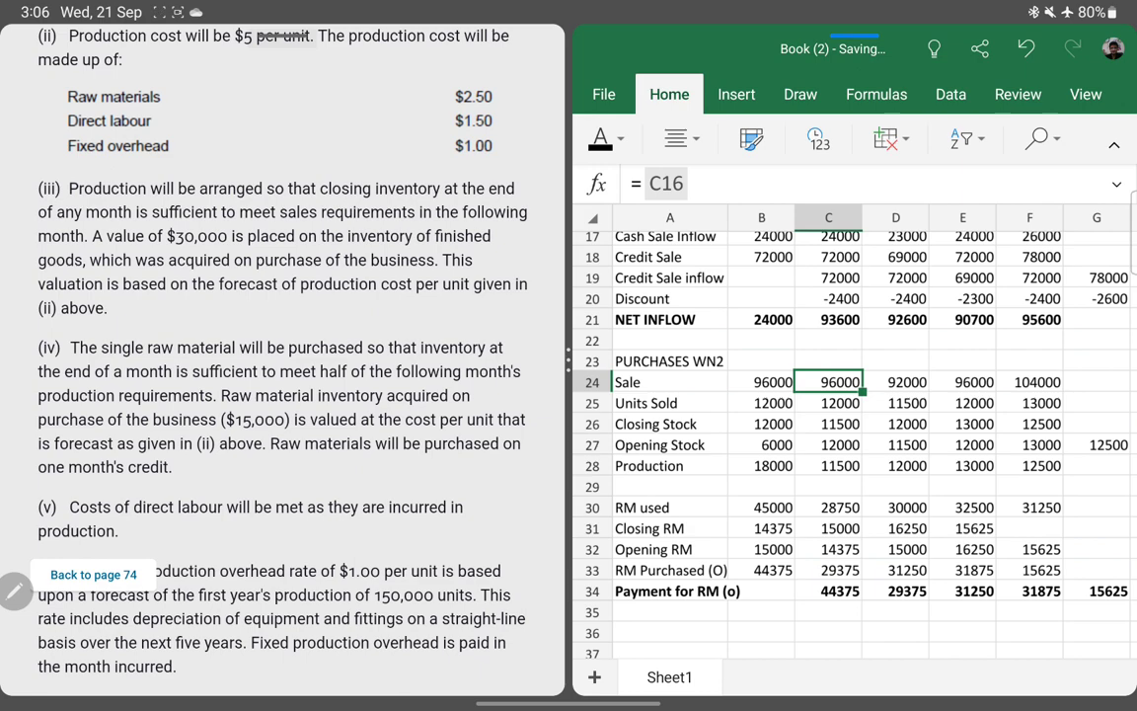
pyautogui.click(895, 382)
pyautogui.click(829, 382)
# - Test the RM payment links with 80000 as month 2 sales, then undo it
pyautogui.write('80000')
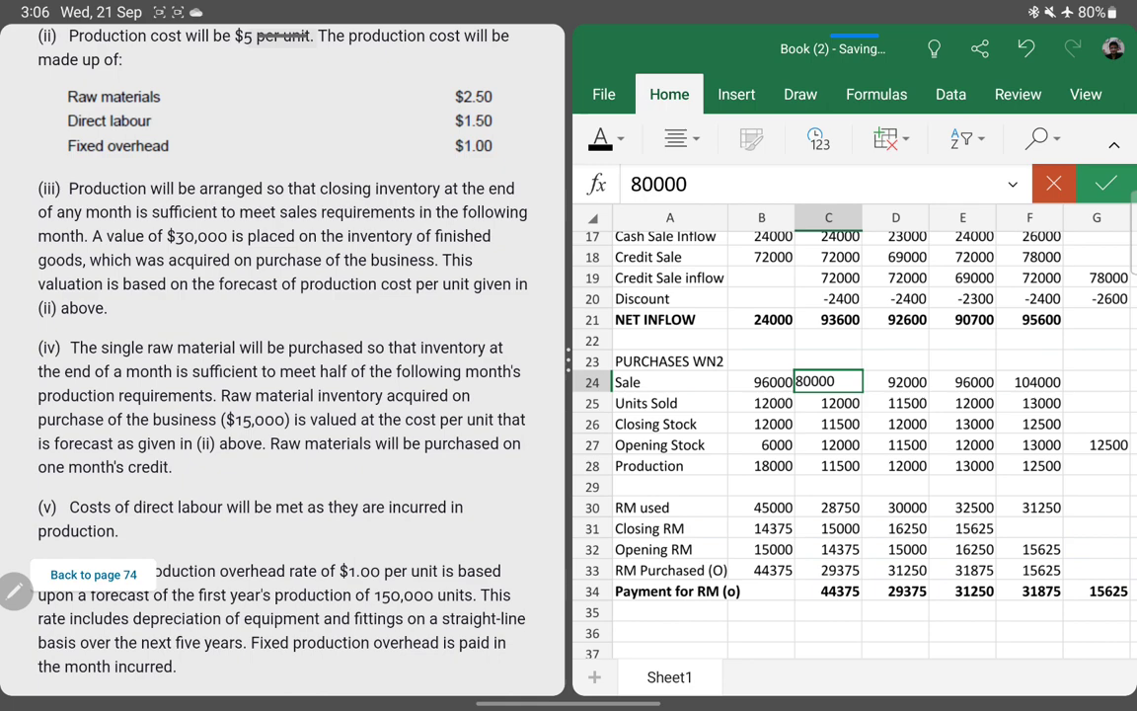
pyautogui.press('Return')
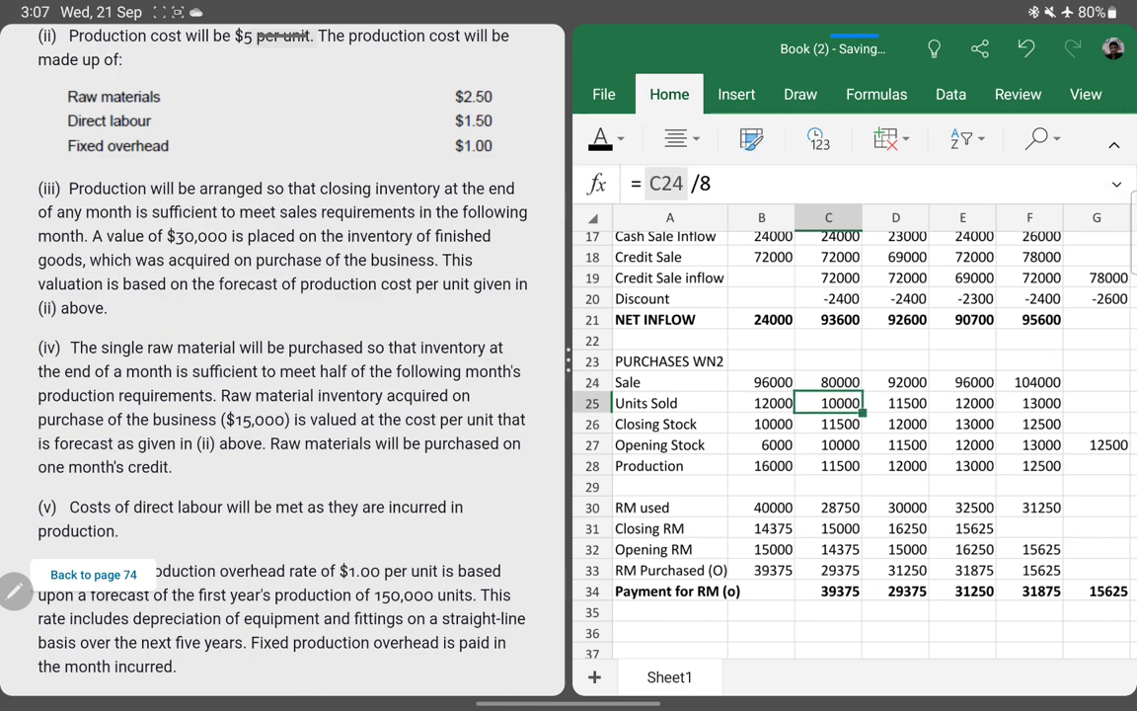
pyautogui.hotkey('ctrl', 'z')
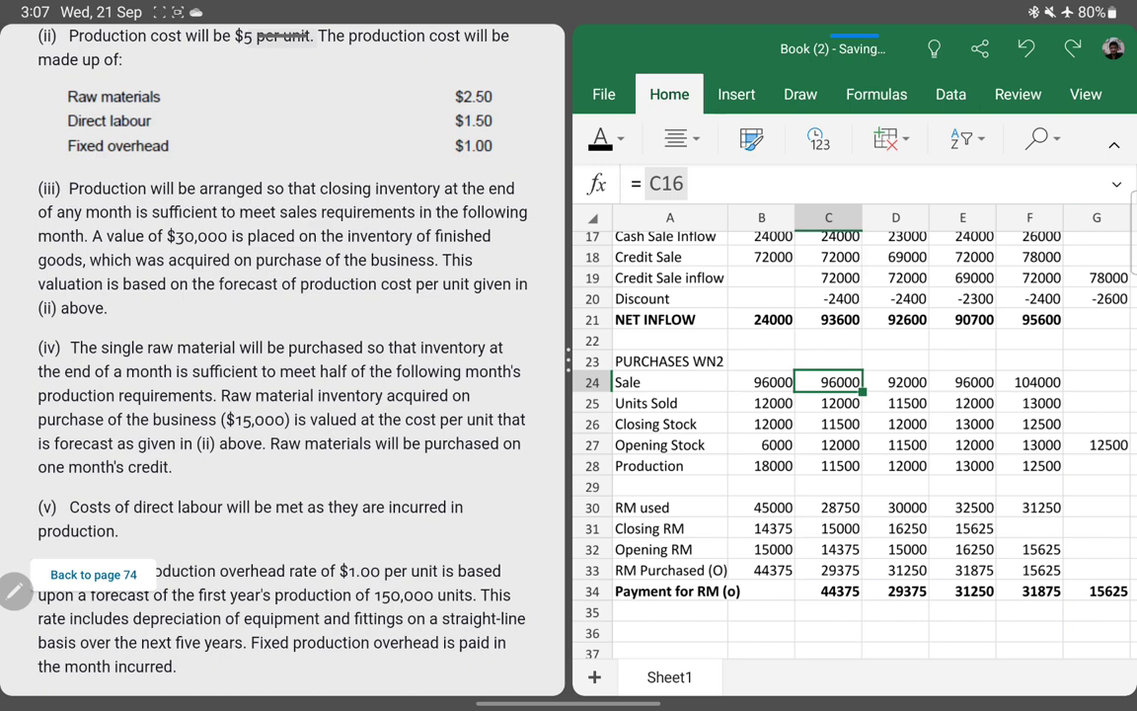
pyautogui.hotkey('ctrl', 'y')
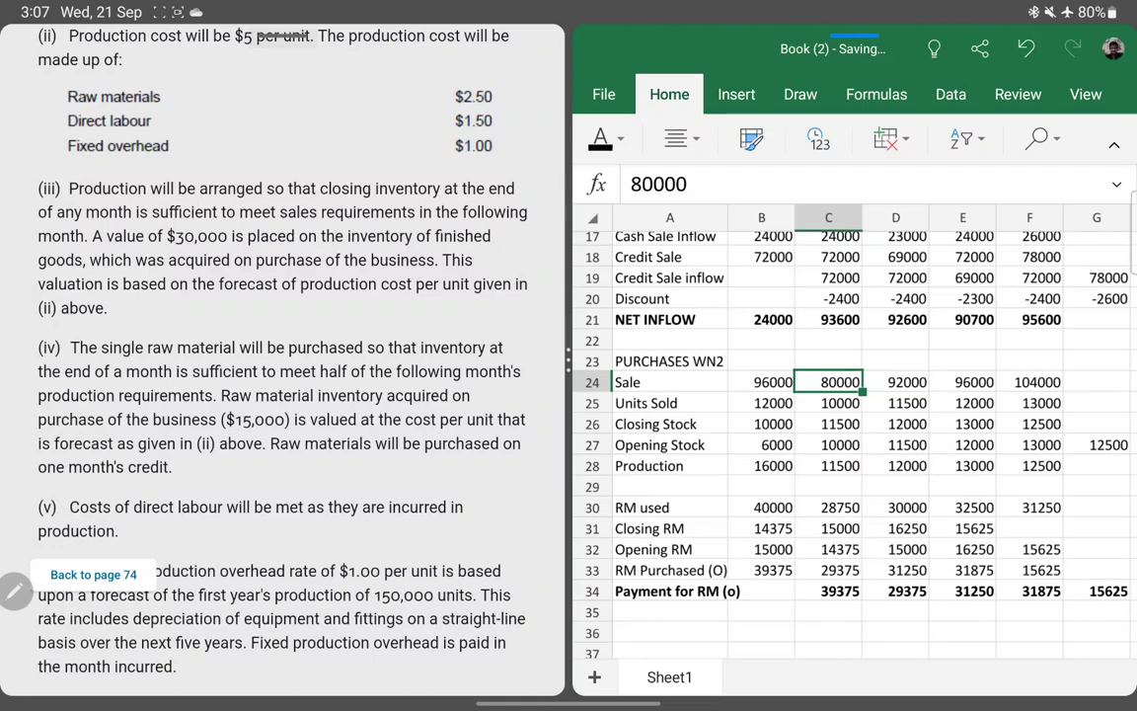
pyautogui.press('Up')
pyautogui.press('Up')
pyautogui.press('Up')
pyautogui.press('Up')
pyautogui.press('Up')
pyautogui.press('Up')
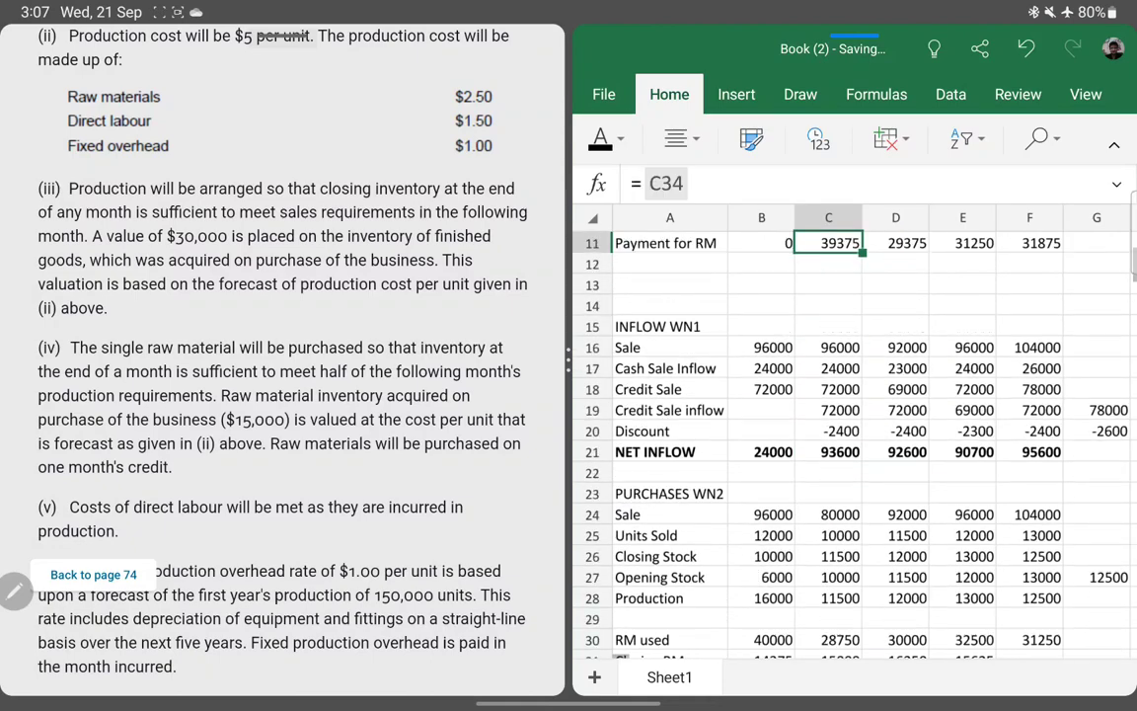
pyautogui.press('Up')
pyautogui.press('Up')
pyautogui.press('Up')
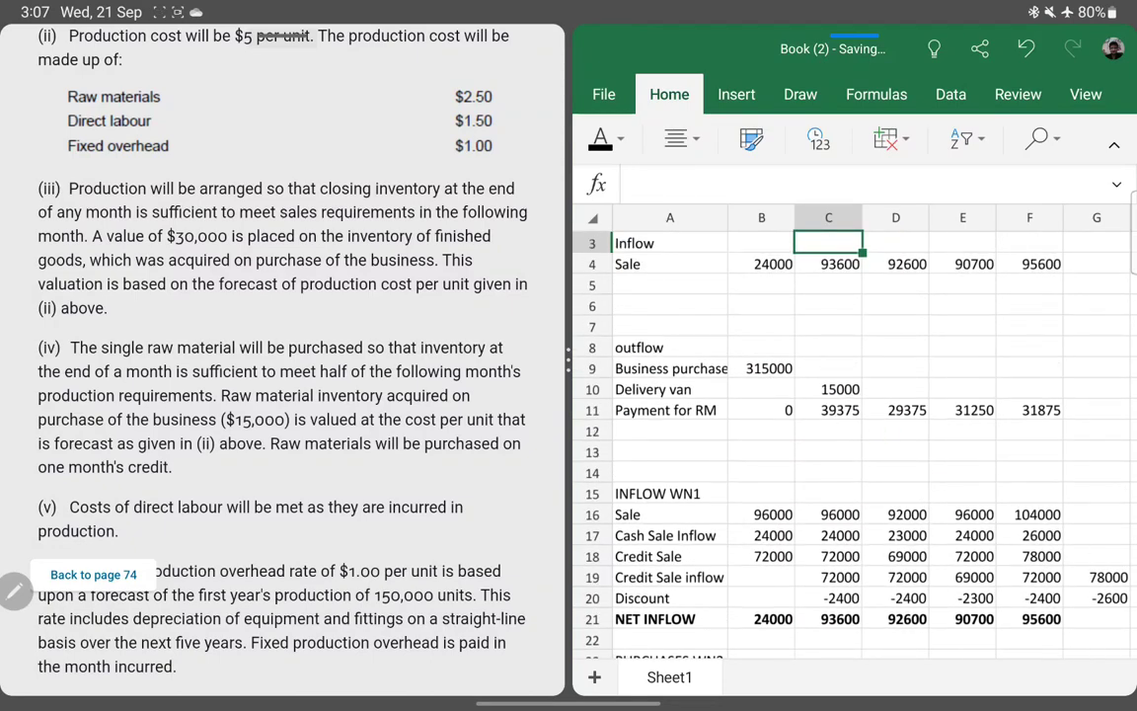
pyautogui.press('Down')
pyautogui.press('Down')
pyautogui.press('Down')
pyautogui.press('Down')
pyautogui.press('Down')
pyautogui.press('Down')
pyautogui.press('Down')
pyautogui.press('Down')
pyautogui.press('Down')
pyautogui.press('Down')
pyautogui.press('Down')
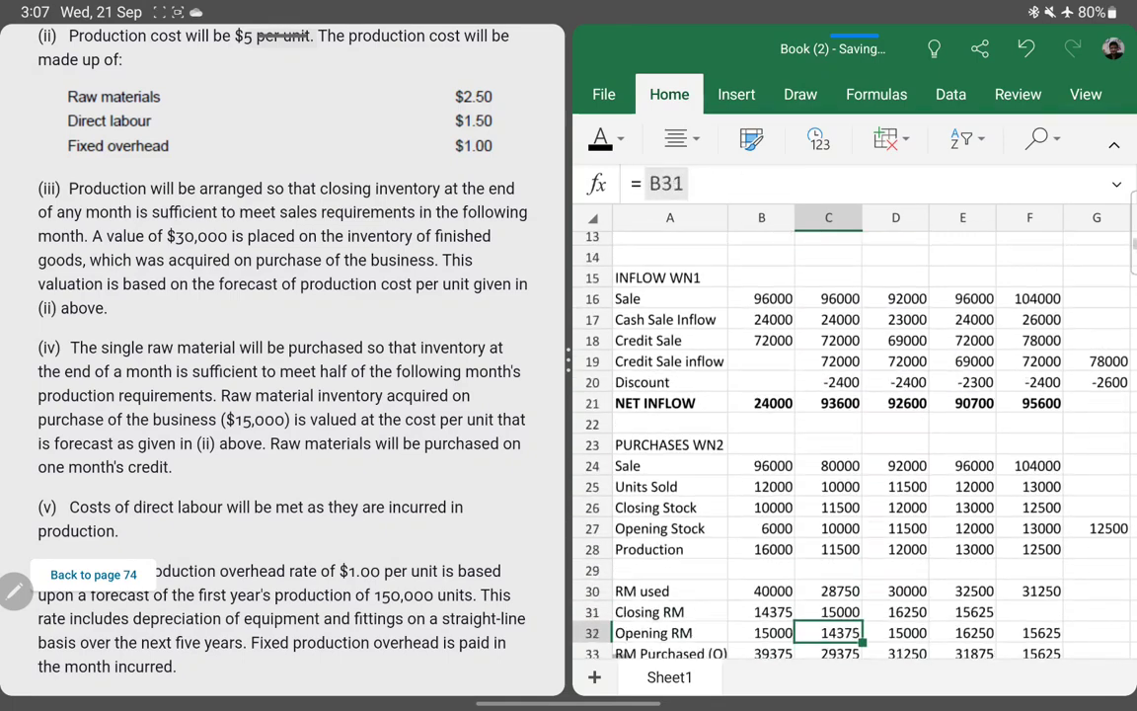
pyautogui.hotkey('ctrl', 'z')
pyautogui.press('Down')
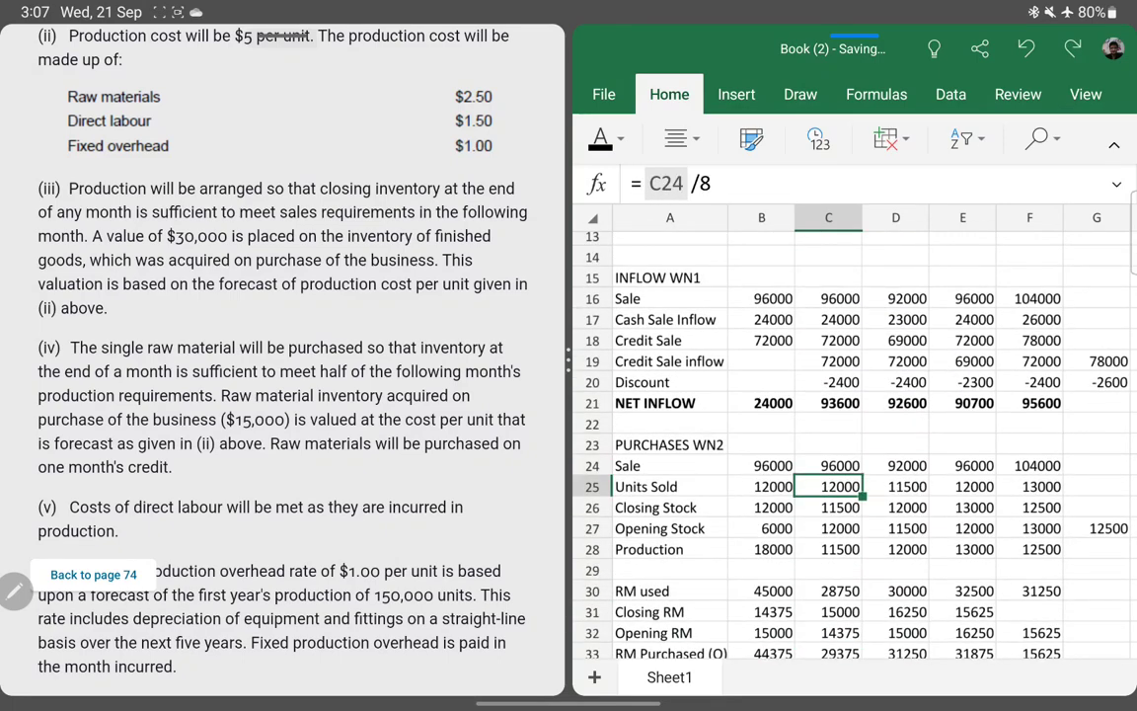
pyautogui.press('Up')
pyautogui.press('Up')
pyautogui.press('Up')
pyautogui.press('Up')
pyautogui.press('Up')
pyautogui.press('Up')
pyautogui.press('Up')
pyautogui.press('Up')
pyautogui.press('Up')
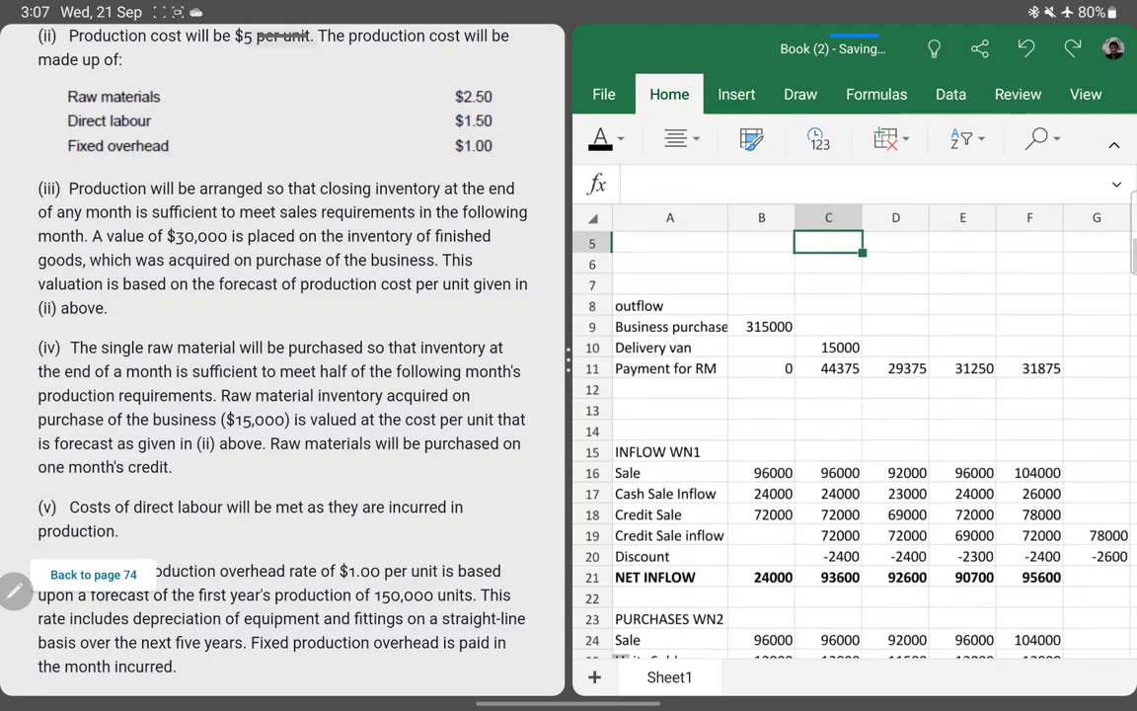
pyautogui.press('Down')
pyautogui.press('Down')
pyautogui.press('Down')
pyautogui.press('Down')
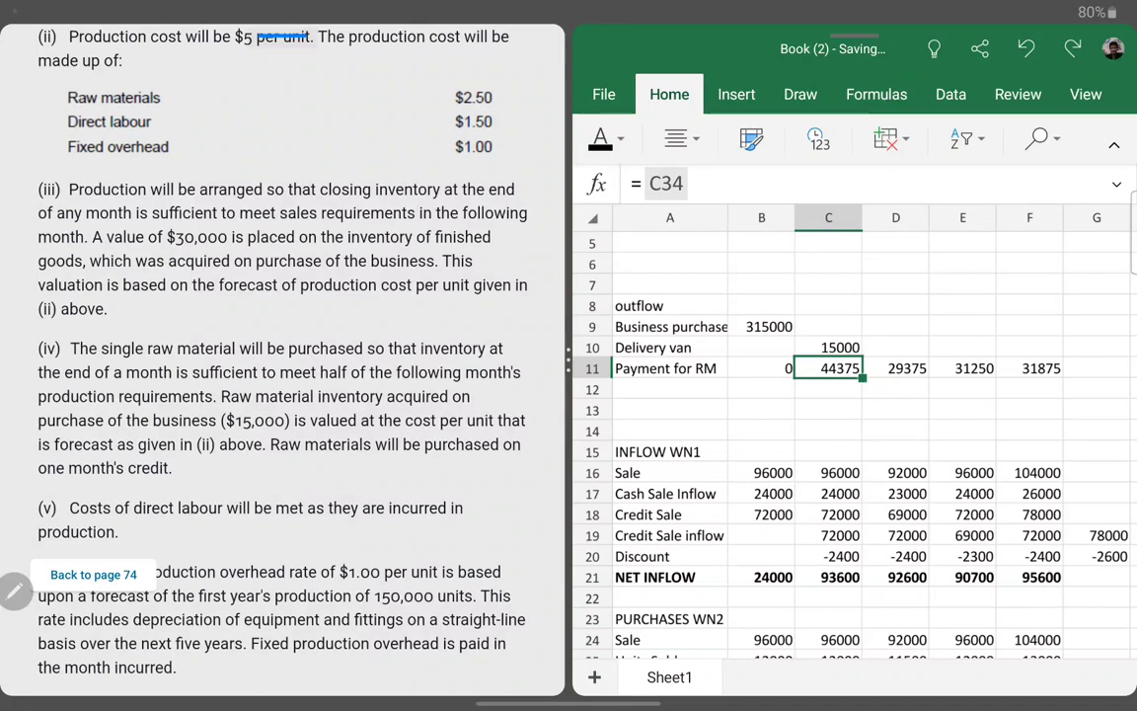
pyautogui.scroll(-2, 283, 355)
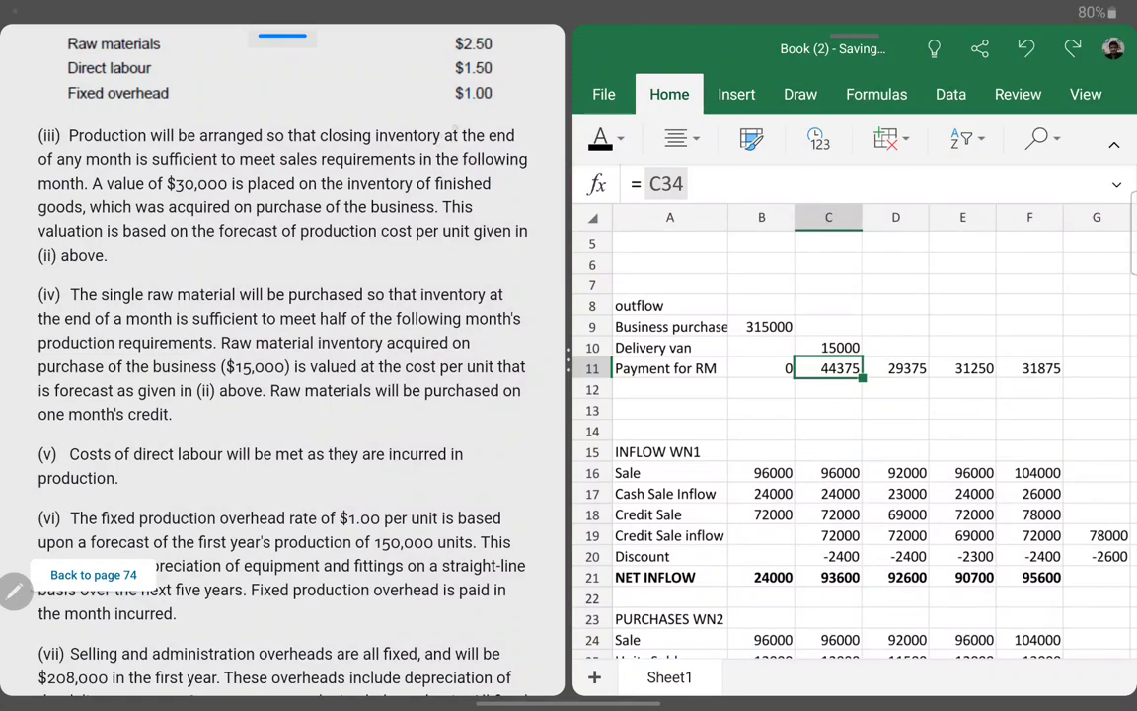
pyautogui.scroll(-3, 283, 355)
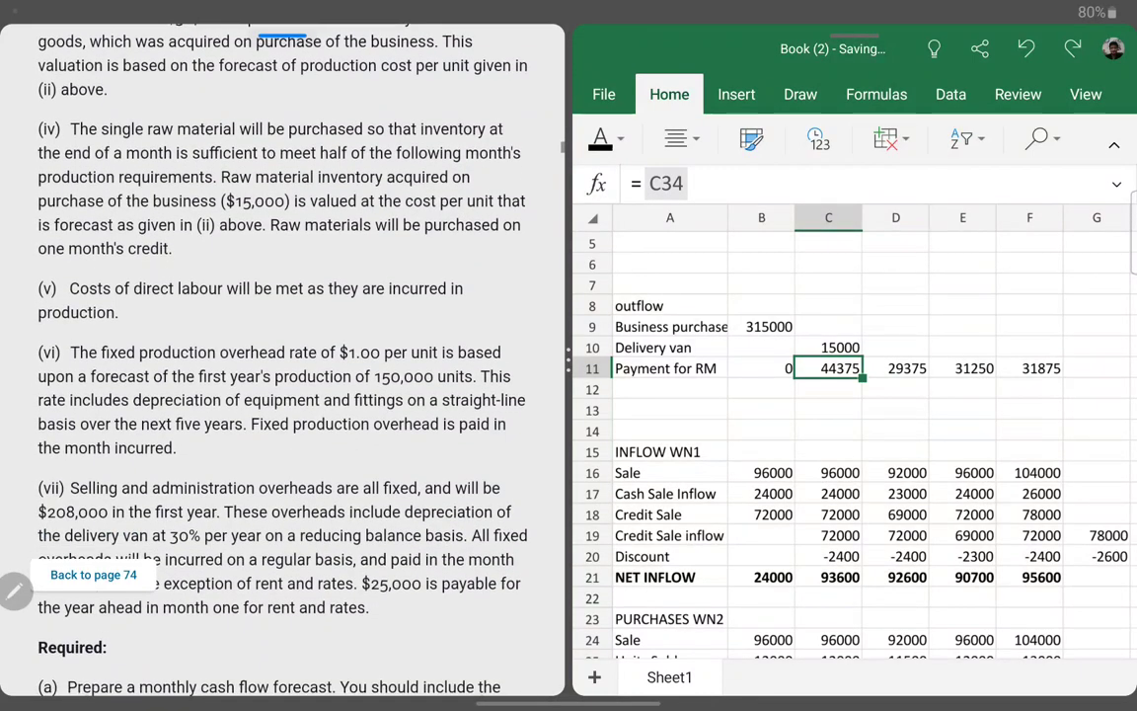
pyautogui.moveTo(214, 258)
pyautogui.mouseDown()
pyautogui.moveTo(216, 269)
pyautogui.moveTo(289, 254)
pyautogui.moveTo(344, 269)
pyautogui.mouseUp()
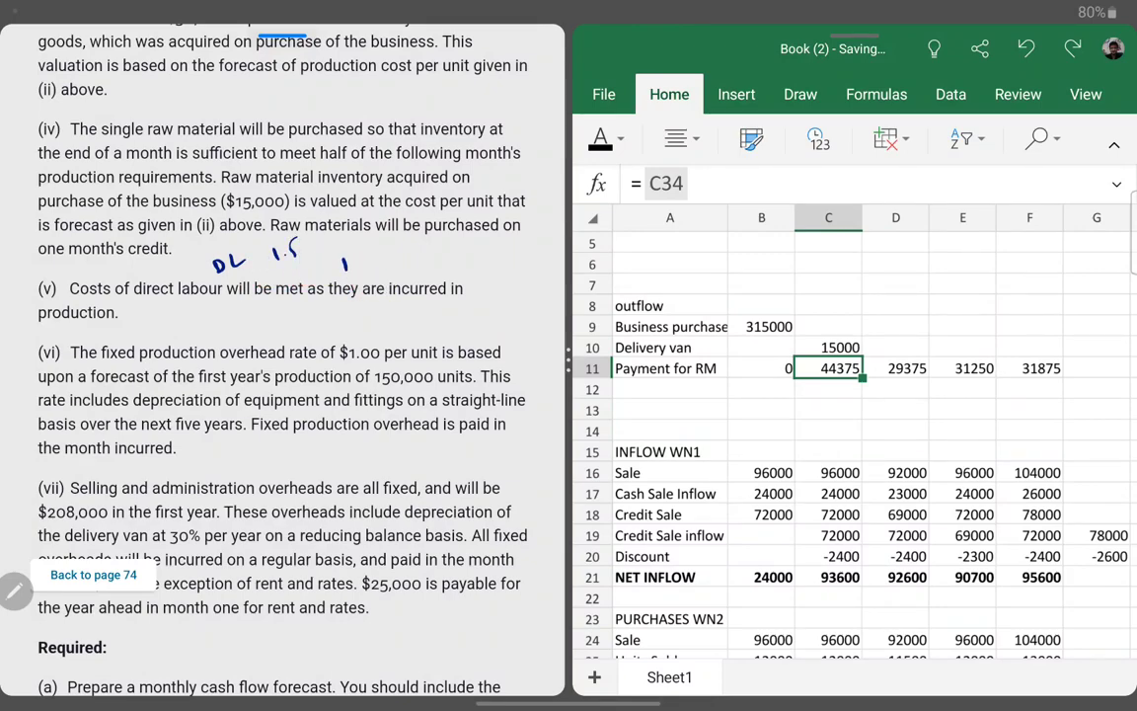
pyautogui.moveTo(326, 302); pyautogui.dragTo(456, 298)
pyautogui.moveTo(40, 320); pyautogui.dragTo(120, 317)
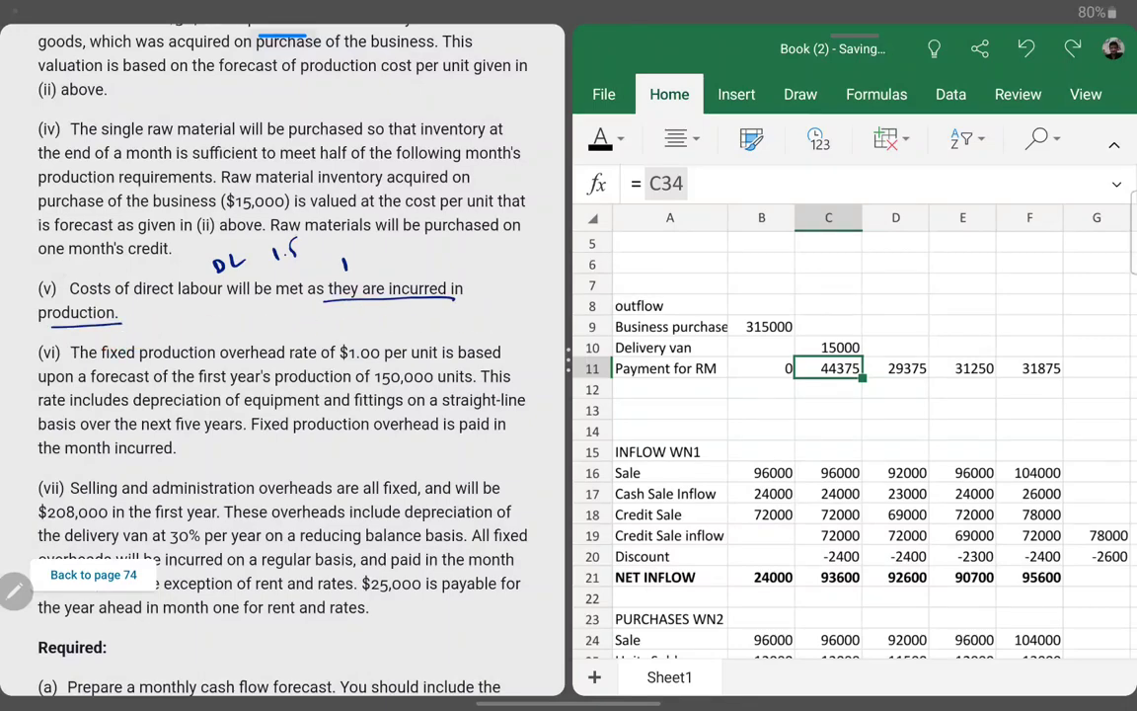
pyautogui.scroll(-2, 282, 355)
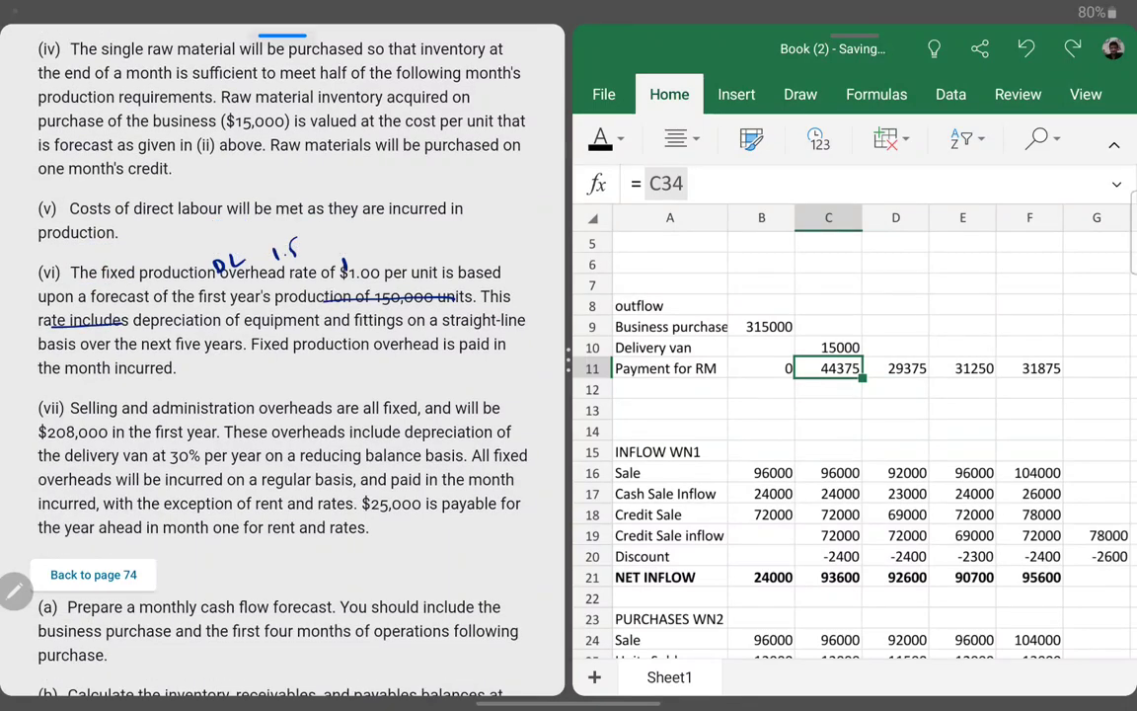
pyautogui.scroll(3, 281, 355)
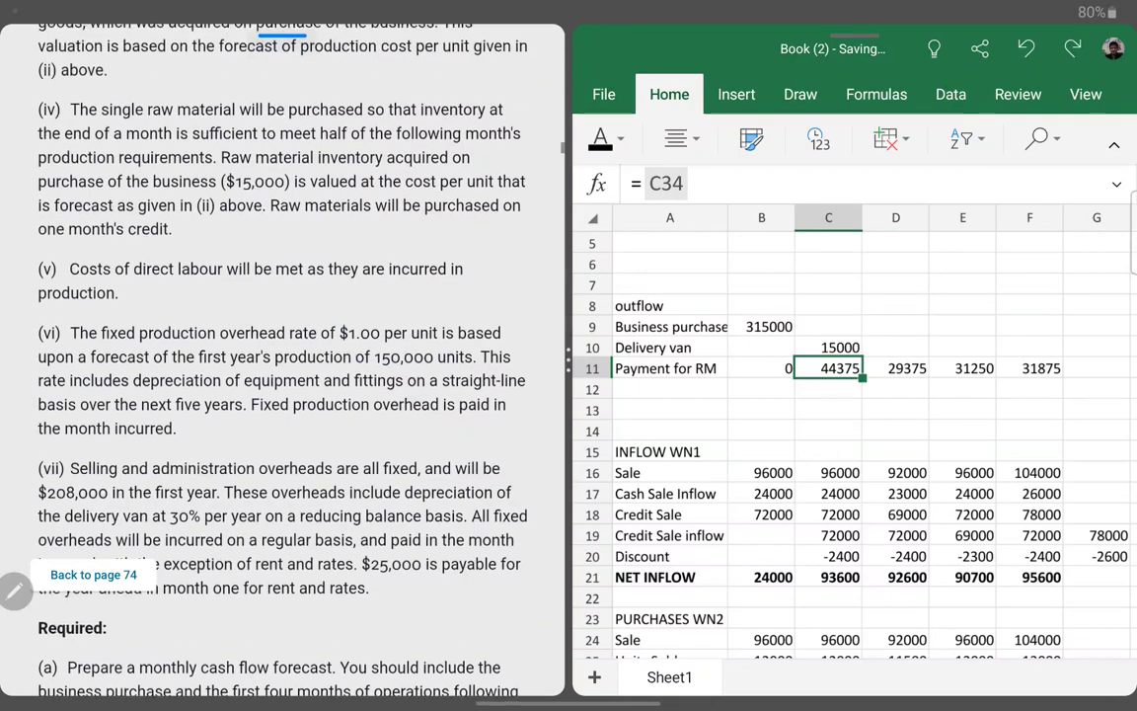
pyautogui.scroll(2, 281, 355)
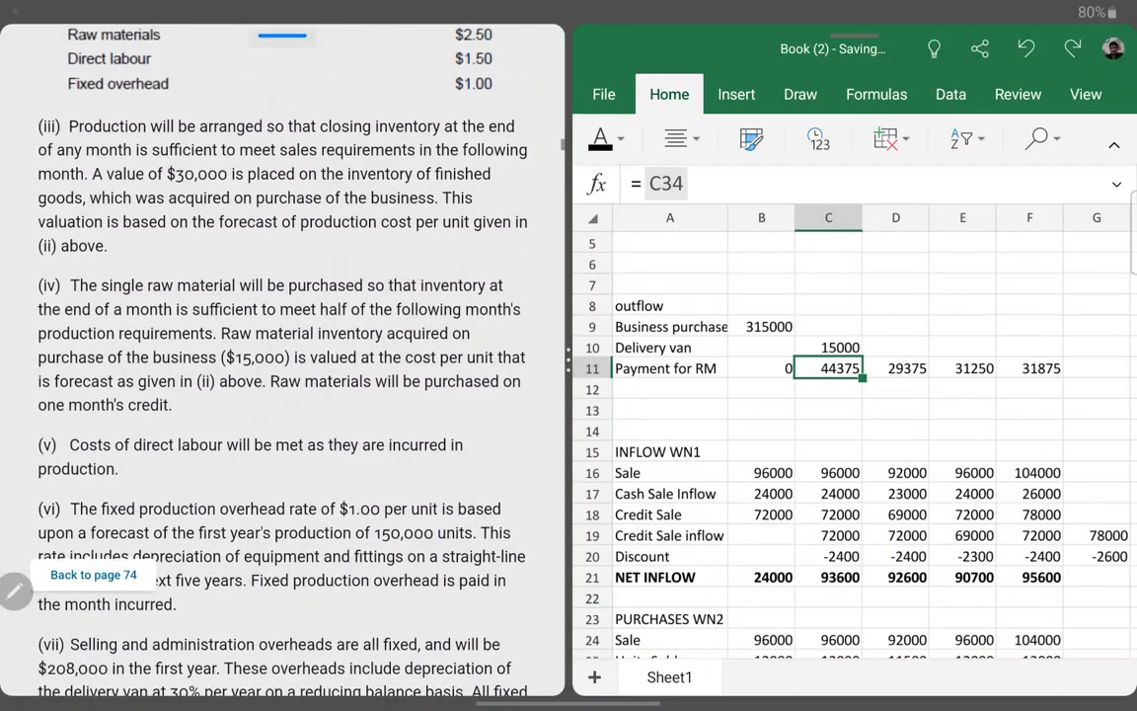
pyautogui.scroll(-2, 282, 356)
pyautogui.scroll(-1, 281, 355)
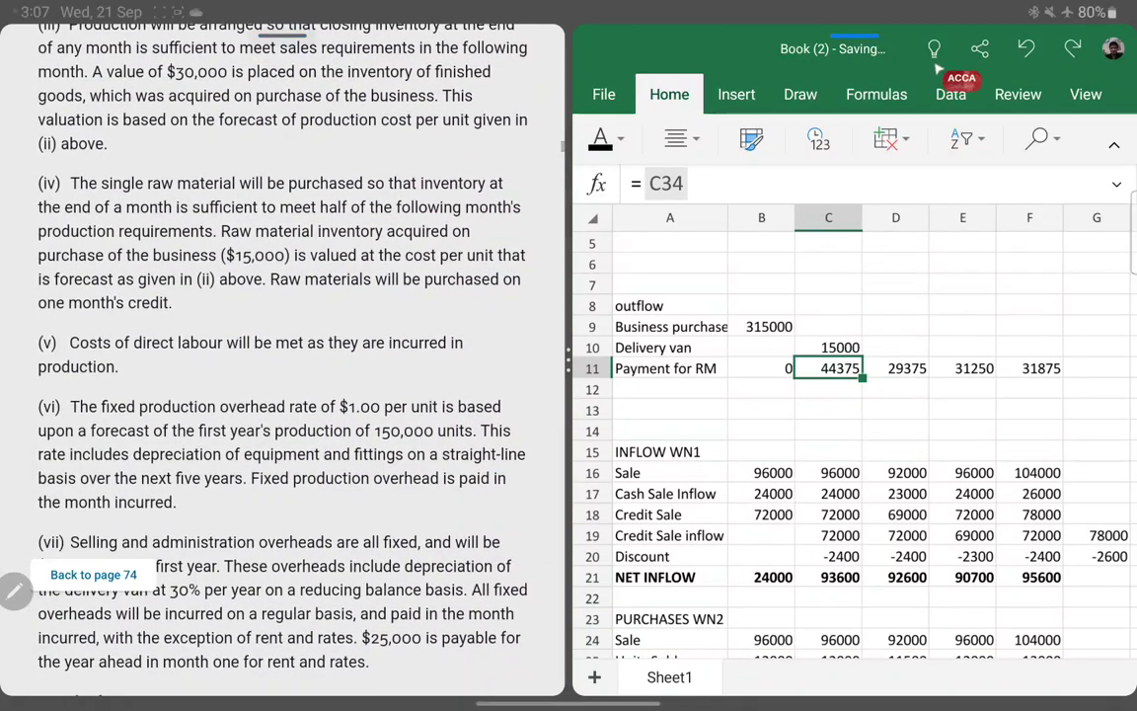
pyautogui.click(828, 430)
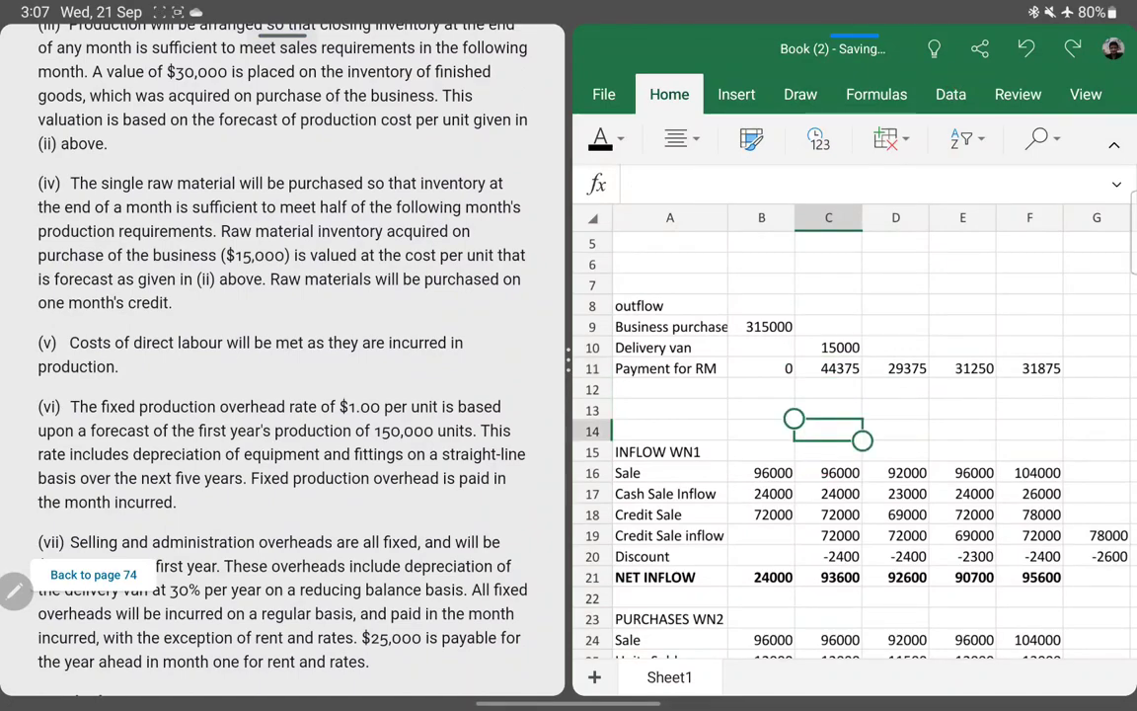
pyautogui.moveTo(212, 341)
pyautogui.mouseDown()
pyautogui.moveTo(259, 341)
pyautogui.moveTo(243, 318)
pyautogui.moveTo(255, 302)
pyautogui.mouseUp()
# - Note the 1.50 labour rate and label A12 'Labour payment' beneath Payment for RM
pyautogui.click(234, 319)
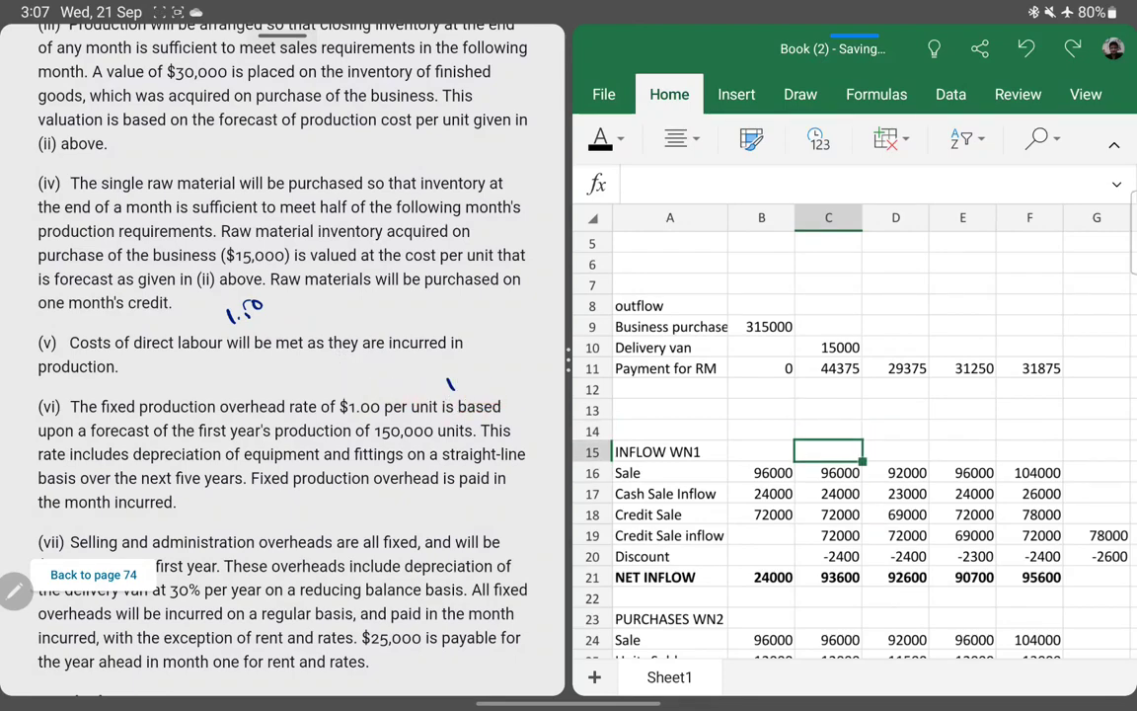
pyautogui.click(670, 389)
pyautogui.write('L')
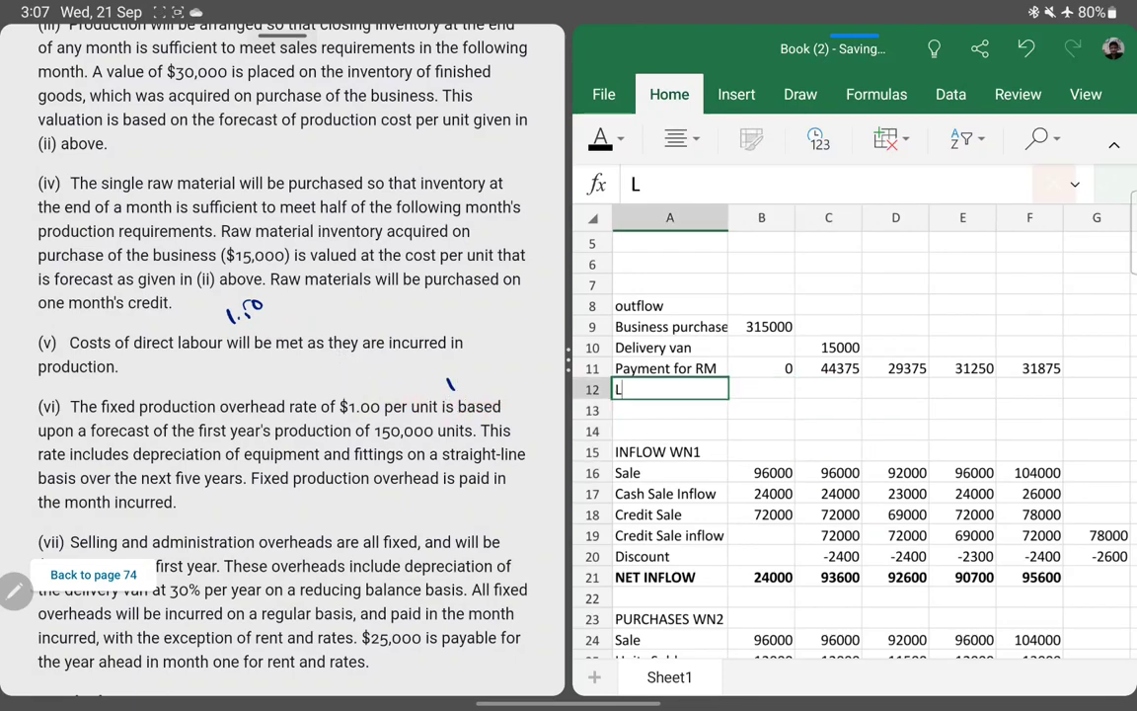
pyautogui.write('abour')
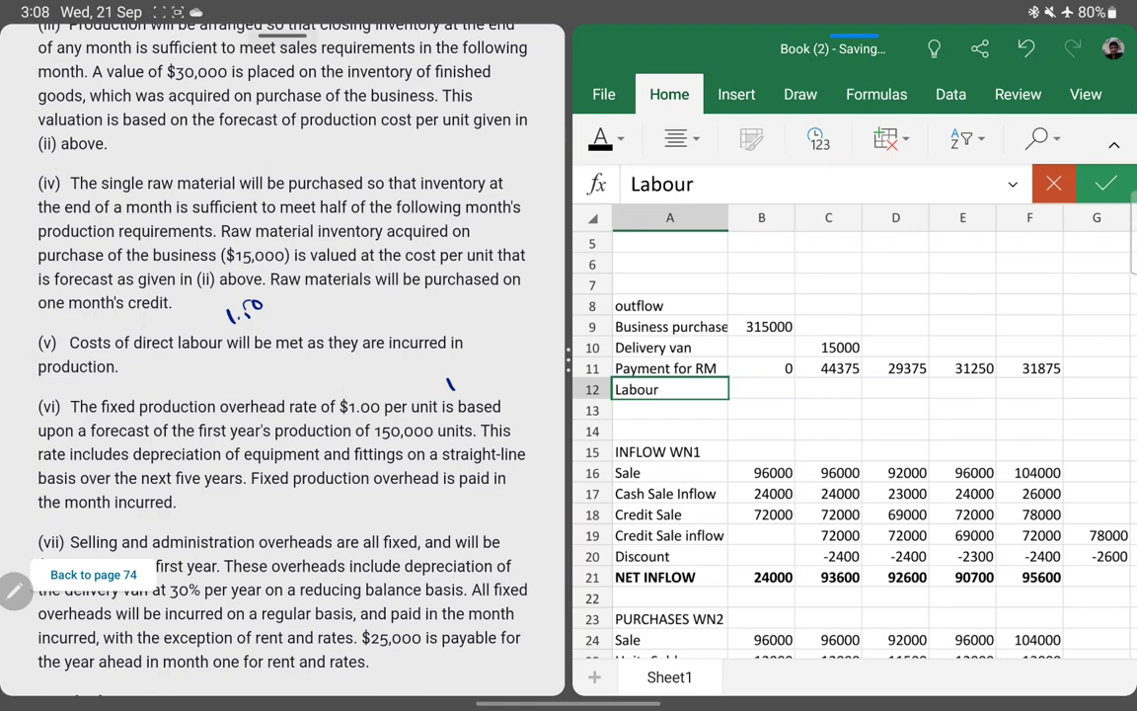
pyautogui.write('Cos')
pyautogui.press('BackSpace')
pyautogui.press('BackSpace')
pyautogui.press('BackSpace')
pyautogui.write('payment')
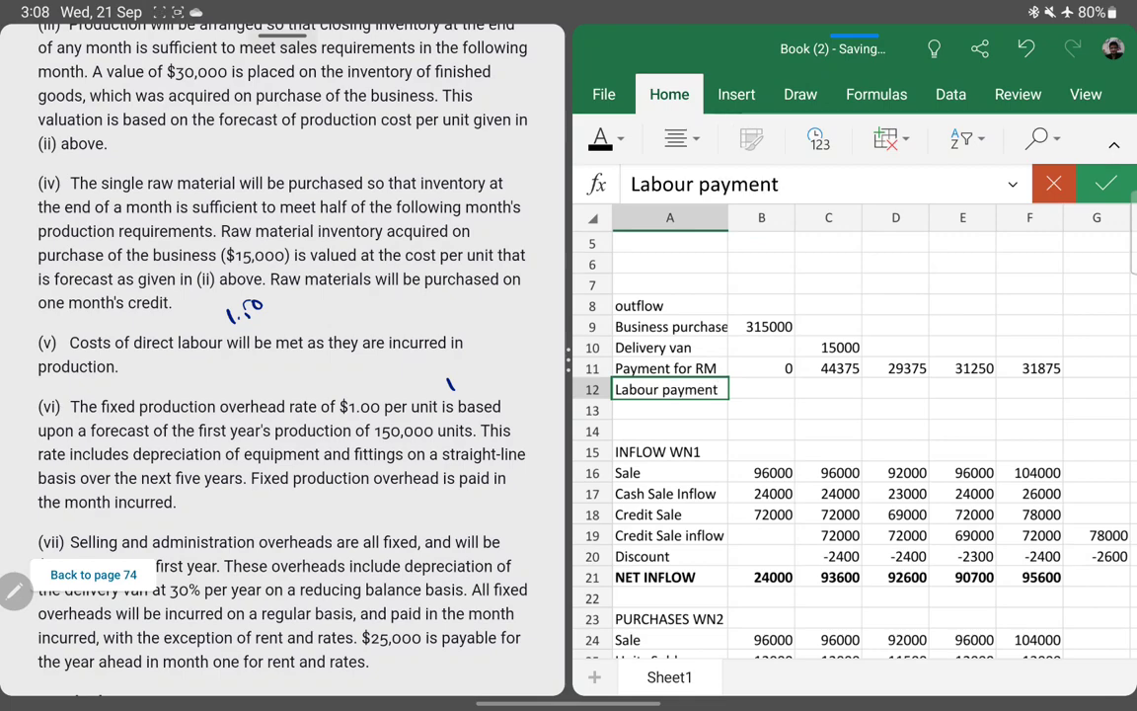
pyautogui.press('Return')
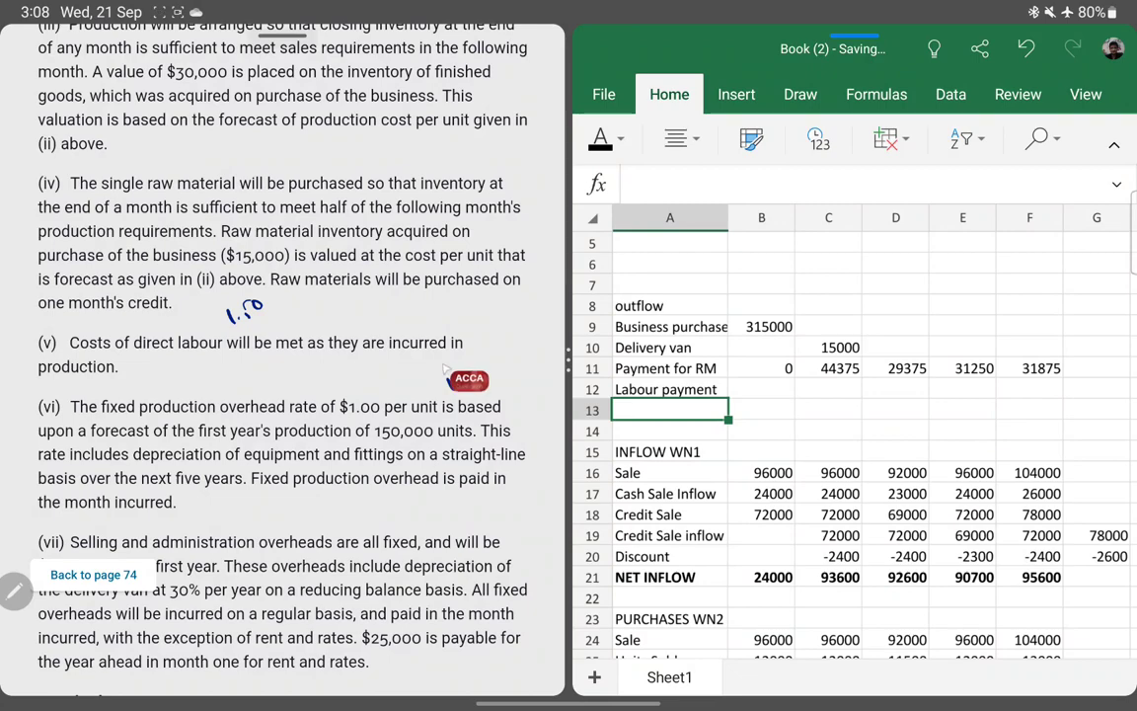
pyautogui.click(761, 389)
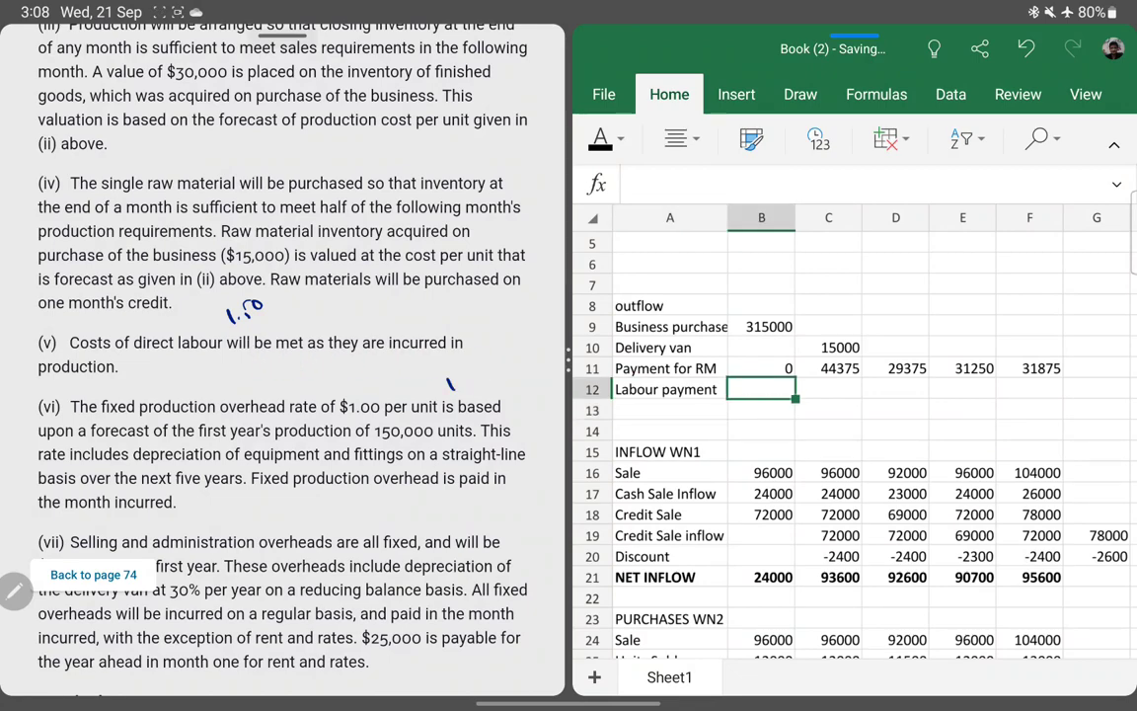
# - Enter month 1's labour payment in B12 as production B28 times 1.5 (27000)
pyautogui.press('Down')
pyautogui.press('Down')
pyautogui.press('Down')
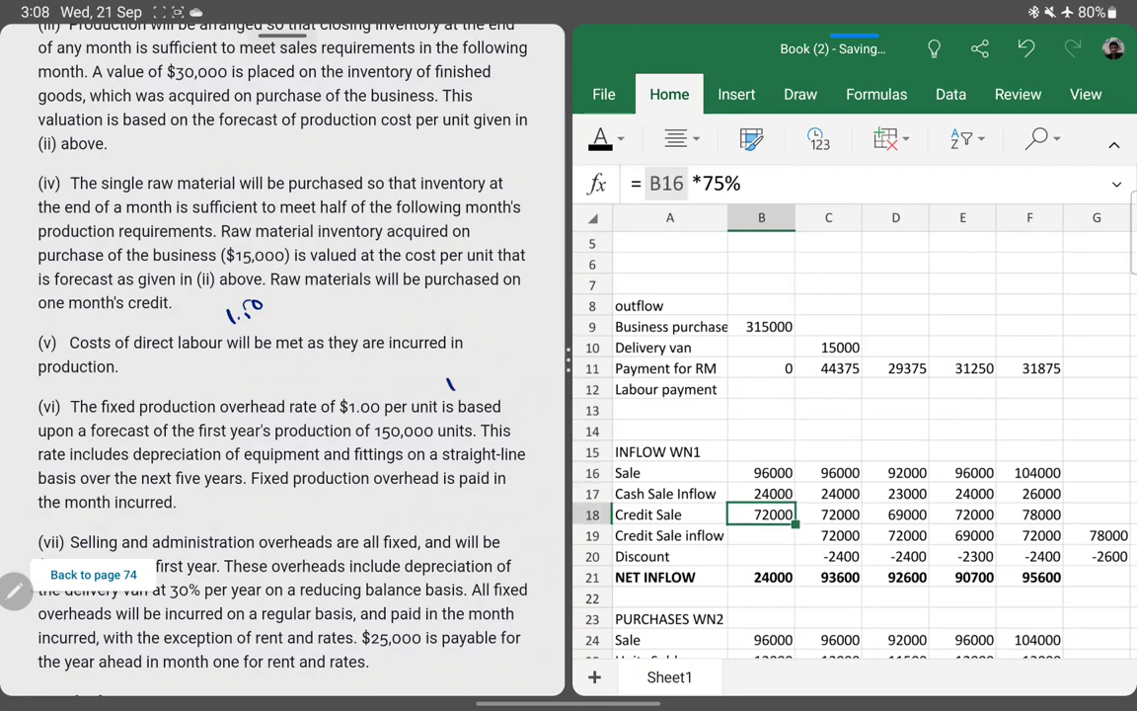
pyautogui.press('Down')
pyautogui.press('Down')
pyautogui.press('Down')
pyautogui.press('Down')
pyautogui.press('Down')
pyautogui.press('Down')
pyautogui.press('Down')
pyautogui.press('Down')
pyautogui.press('Down')
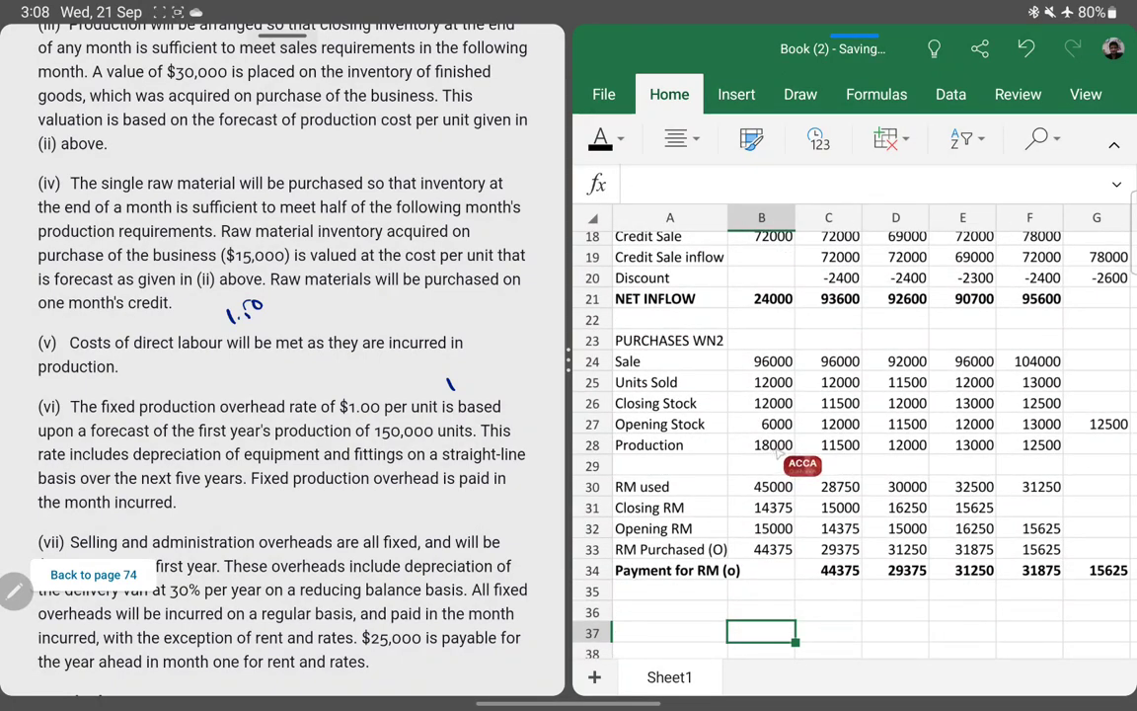
pyautogui.press('Up')
pyautogui.press('Up')
pyautogui.press('Up')
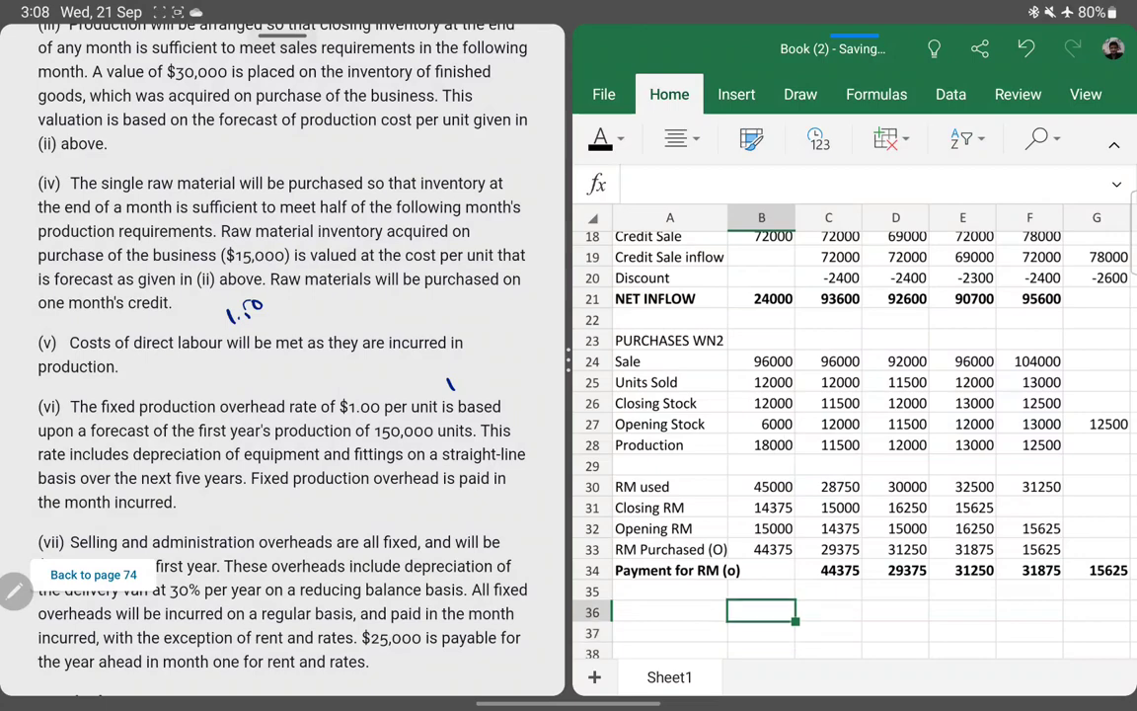
pyautogui.press('Up')
pyautogui.press('Up')
pyautogui.press('Up')
pyautogui.press('Up')
pyautogui.press('Up')
pyautogui.press('Up')
pyautogui.press('Up')
pyautogui.press('Up')
pyautogui.press('Up')
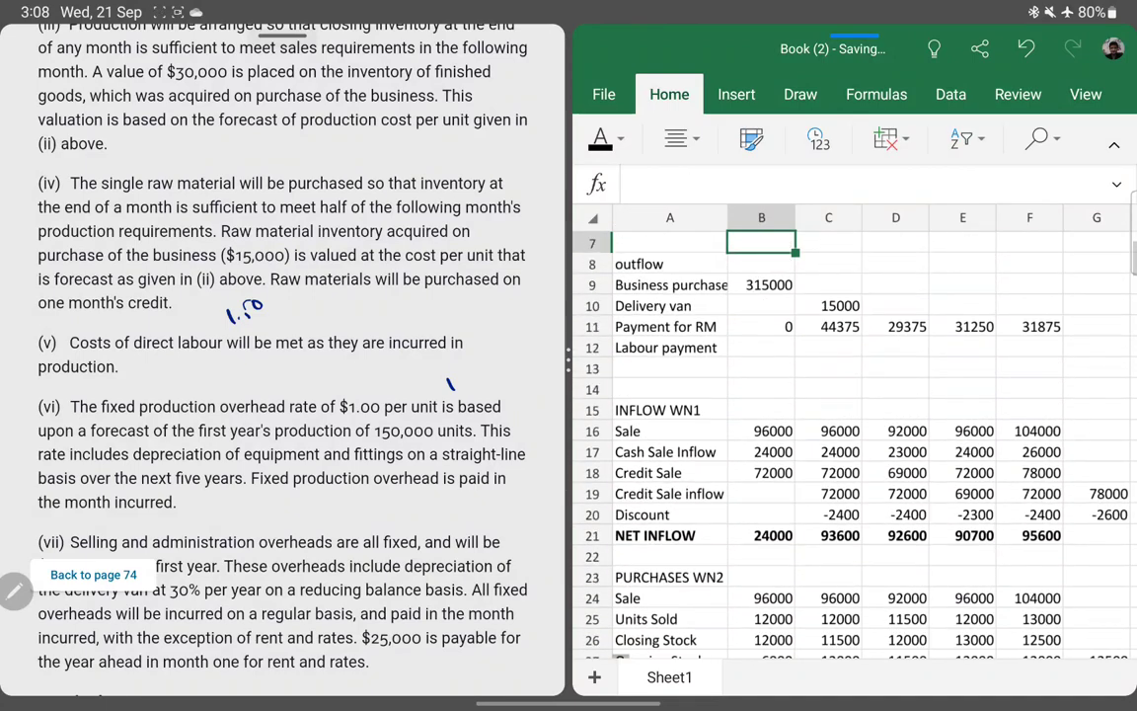
pyautogui.press('Down')
pyautogui.press('Down')
pyautogui.press('Down')
pyautogui.press('Down')
pyautogui.write('=')
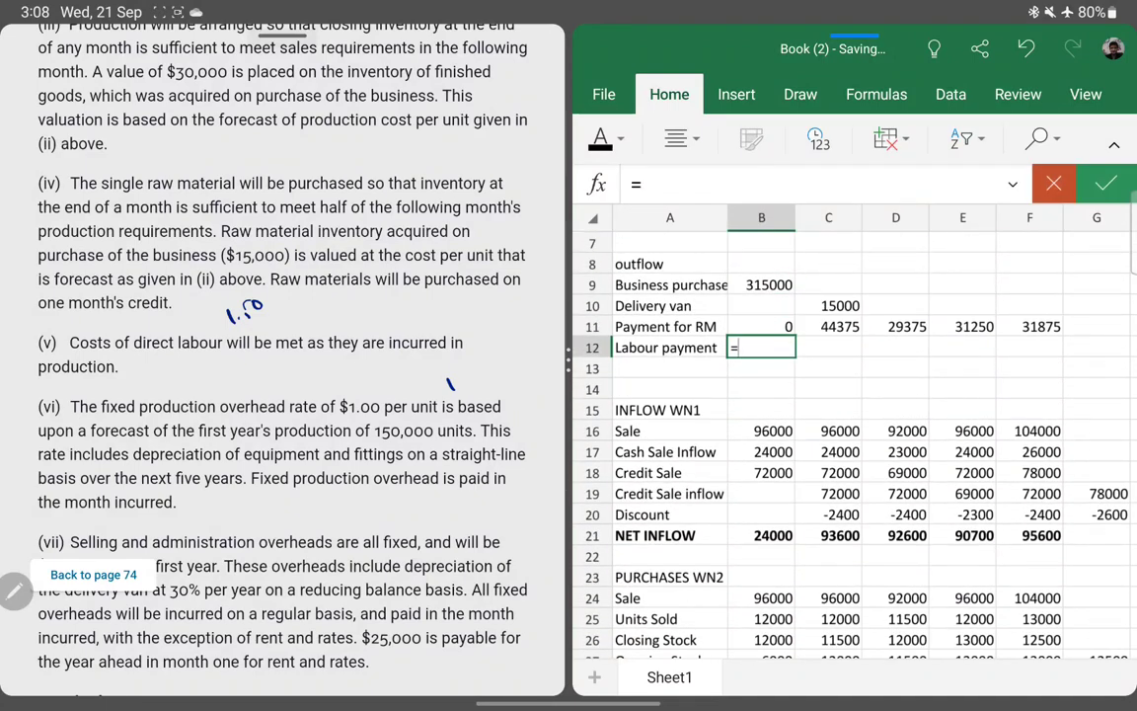
pyautogui.press('Down')
pyautogui.press('Down')
pyautogui.press('Down')
pyautogui.press('Down')
pyautogui.press('Down')
pyautogui.press('Down')
pyautogui.press('Down')
pyautogui.press('Down')
pyautogui.press('Down')
pyautogui.press('Down')
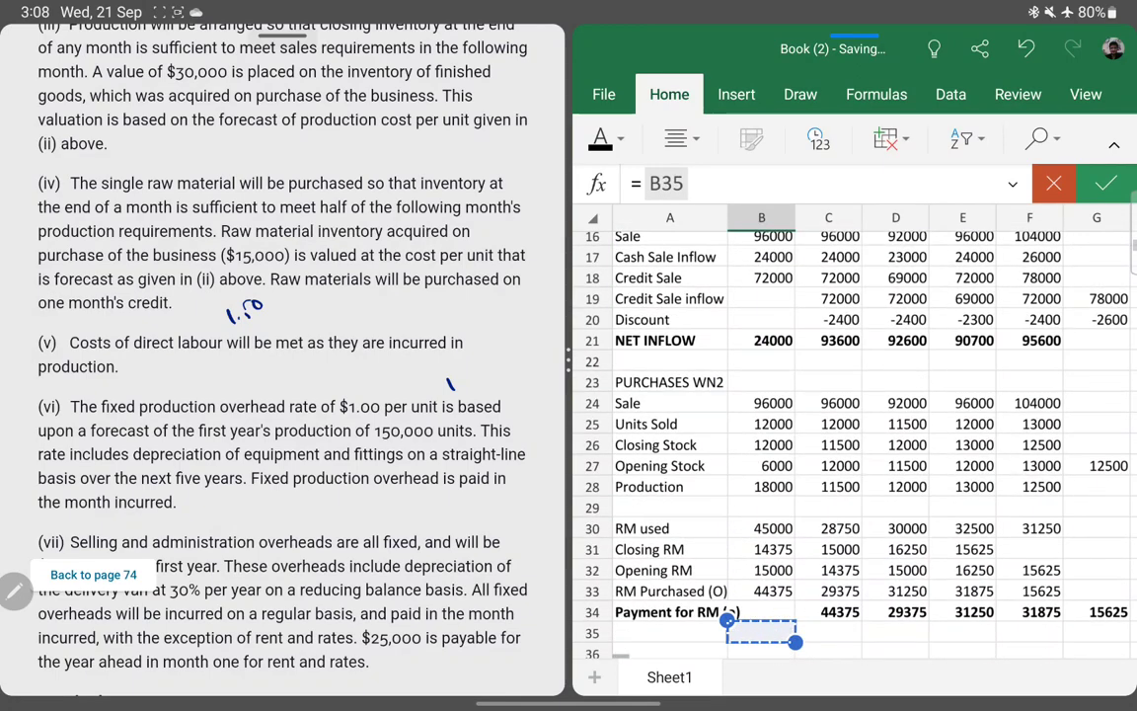
pyautogui.press('Down')
pyautogui.press('Down')
pyautogui.press('Up')
pyautogui.press('Up')
pyautogui.press('Up')
pyautogui.press('Up')
pyautogui.press('Up')
pyautogui.press('Up')
pyautogui.press('Up')
pyautogui.press('Up')
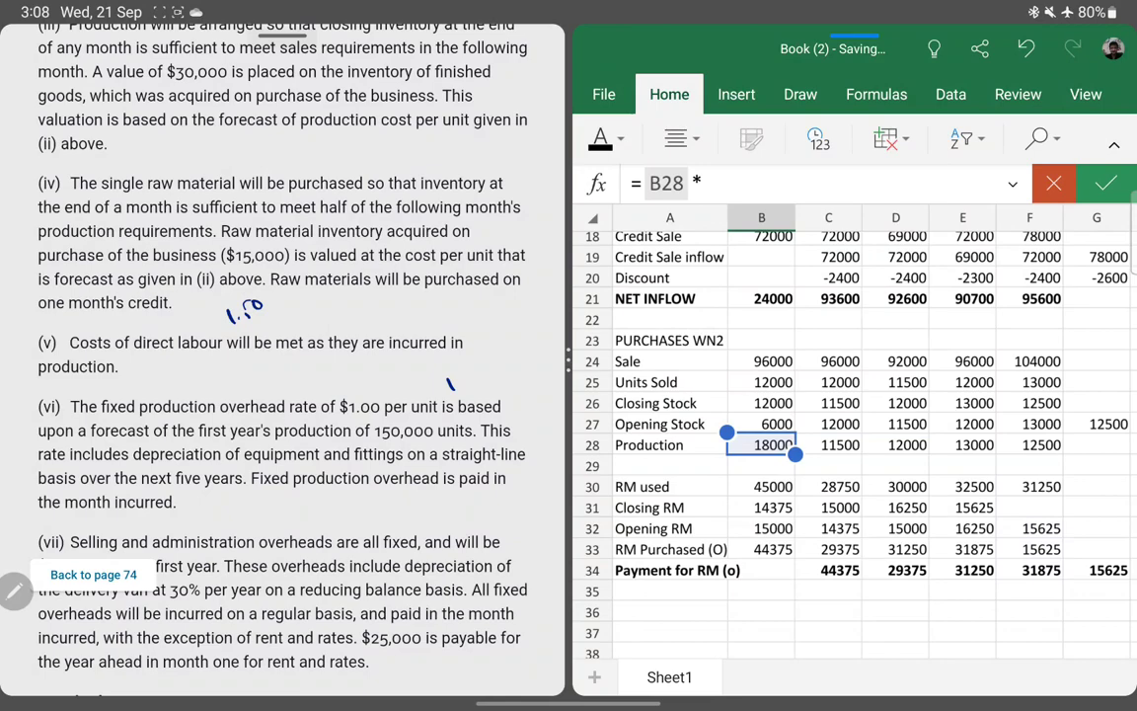
pyautogui.write('1.')
pyautogui.press('Return')
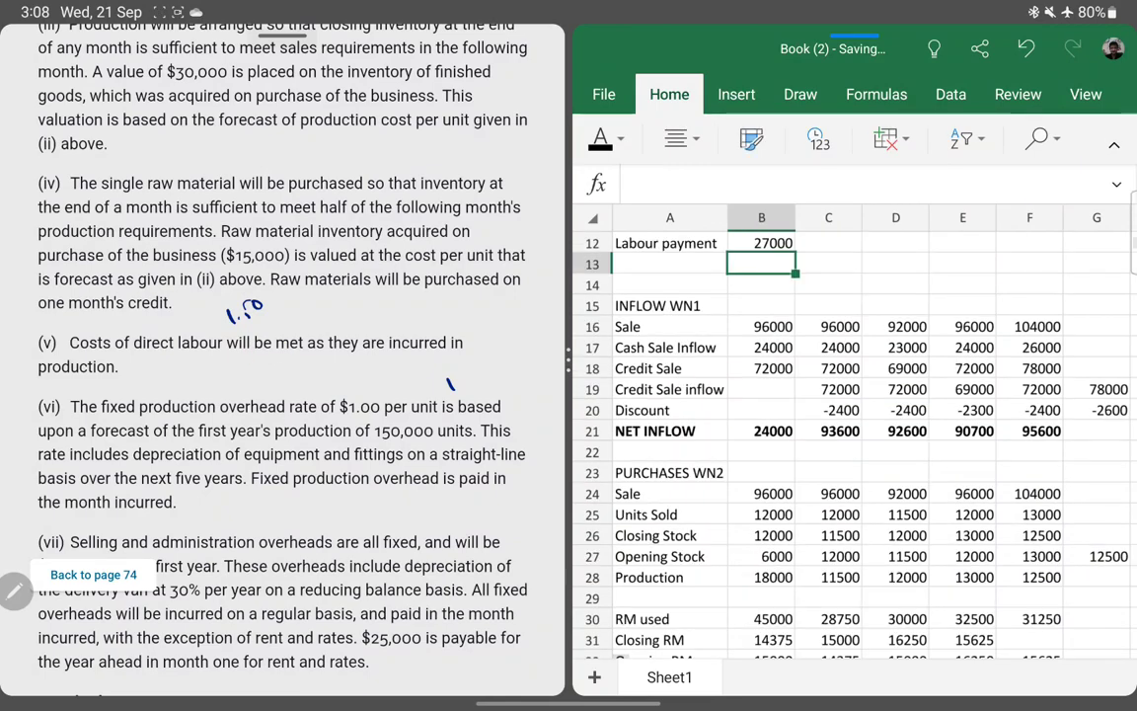
# - Fill the labour formula right across B12:F12, giving 17250, 18000, 19500, 18750
pyautogui.click(761, 243)
pyautogui.moveTo(828, 243); pyautogui.dragTo(1029, 243)
pyautogui.hotkey('ctrl', 'r')
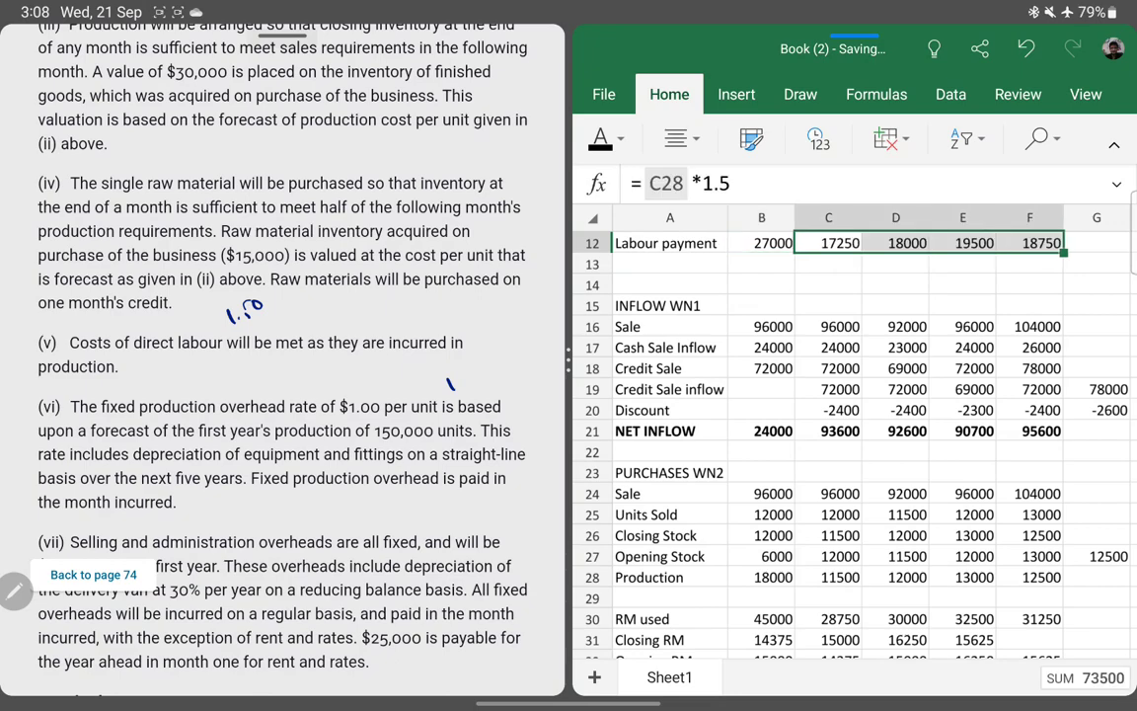
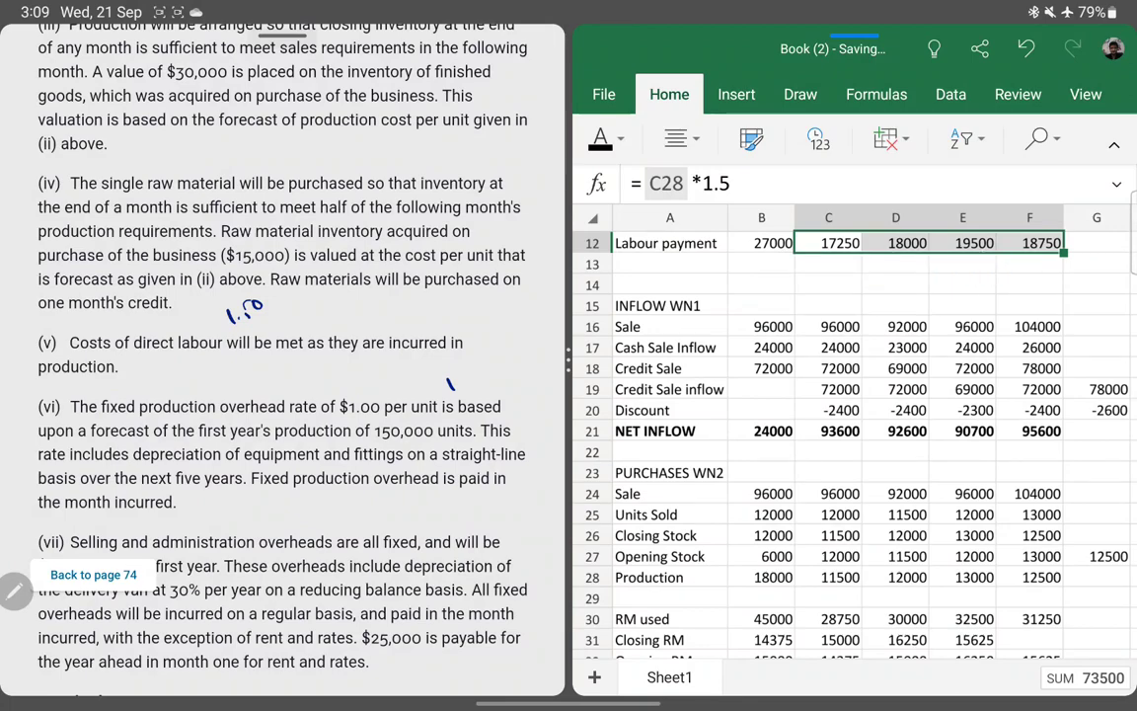
# - On the question, underline the $1.00 overhead rate, first year's, 150,000 units and paid-when-incurred
pyautogui.moveTo(334, 414); pyautogui.dragTo(379, 414)
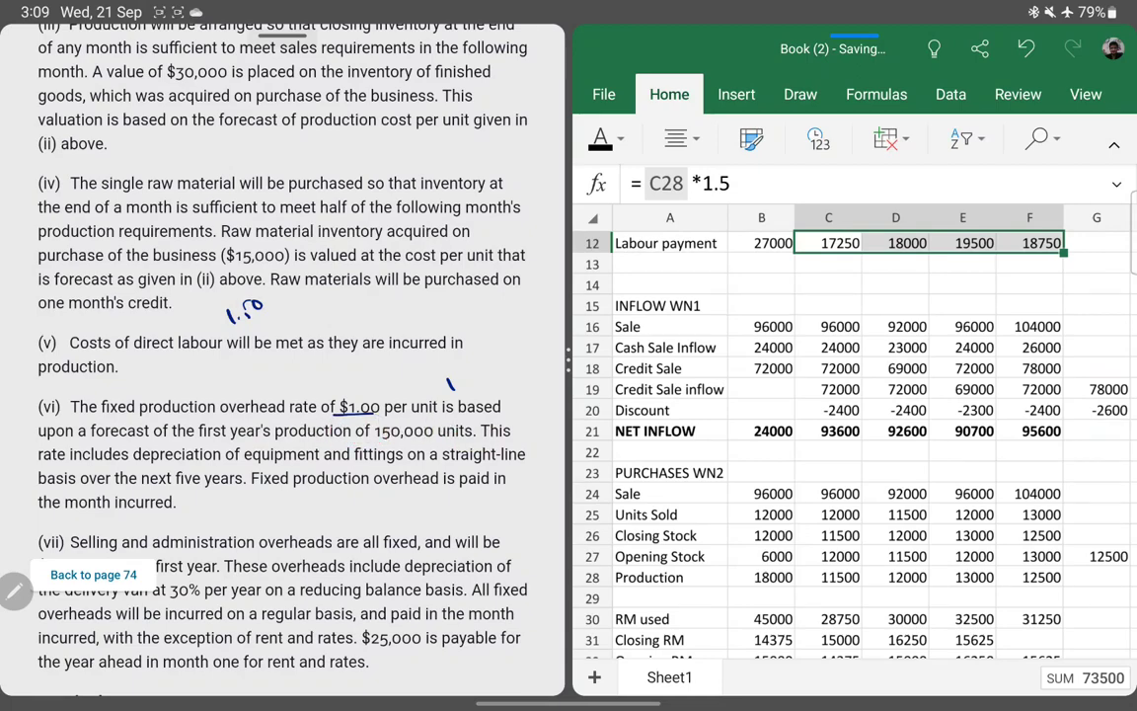
pyautogui.moveTo(198, 440); pyautogui.dragTo(270, 441)
pyautogui.moveTo(358, 441); pyautogui.dragTo(373, 442)
pyautogui.moveTo(470, 423); pyautogui.dragTo(464, 444)
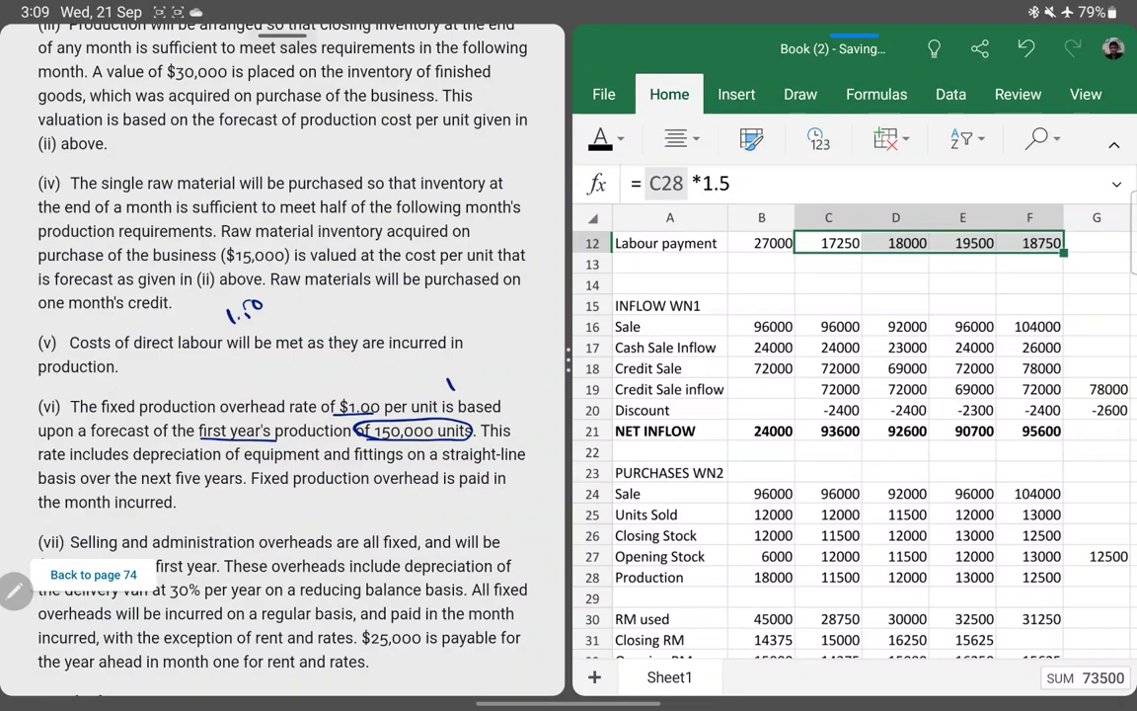
pyautogui.moveTo(409, 486); pyautogui.dragTo(516, 484)
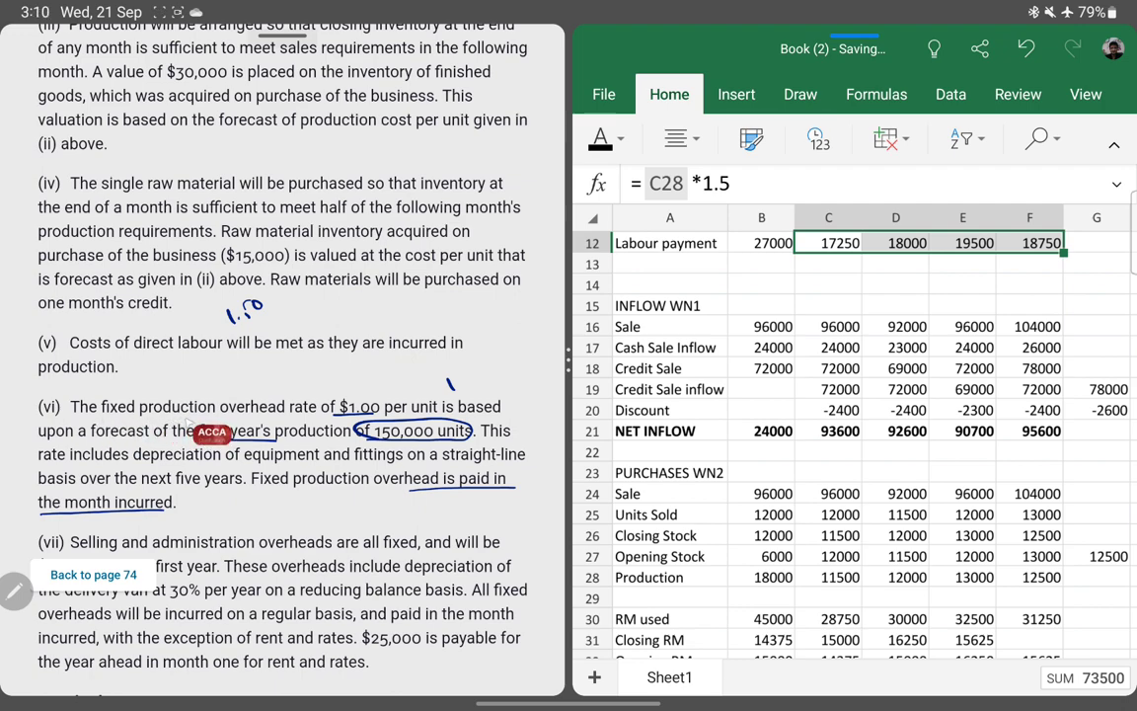
pyautogui.moveTo(377, 397); pyautogui.dragTo(341, 400)
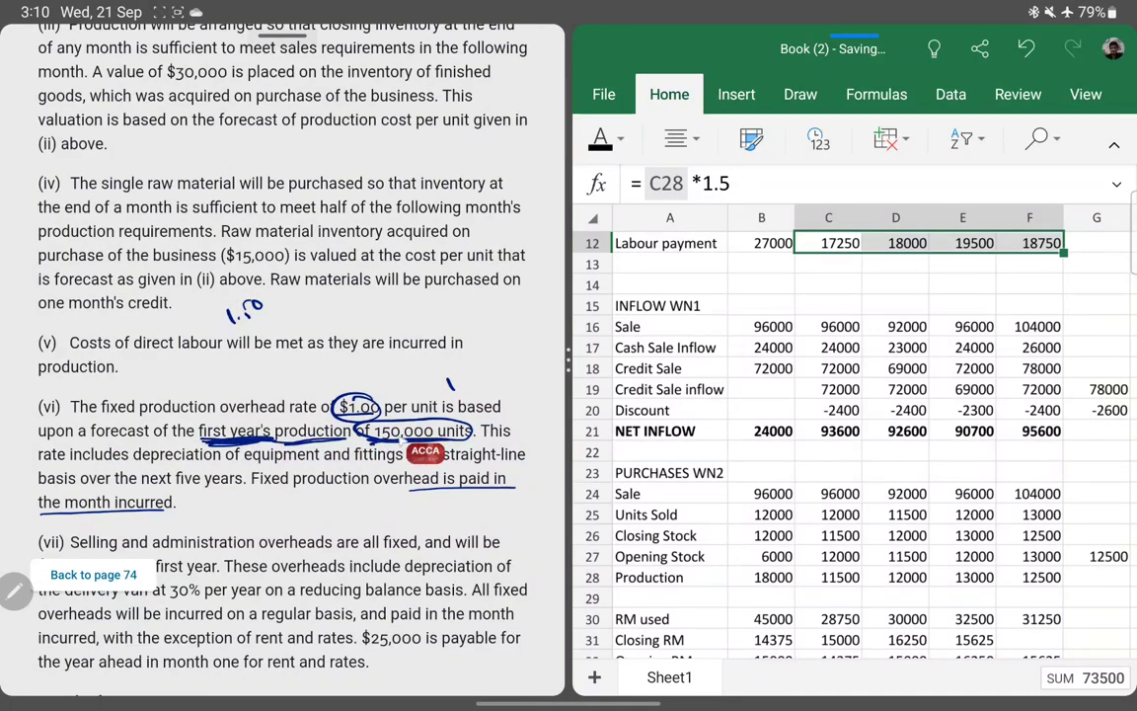
pyautogui.moveTo(469, 430); pyautogui.dragTo(207, 441)
pyautogui.moveTo(373, 442); pyautogui.dragTo(471, 441)
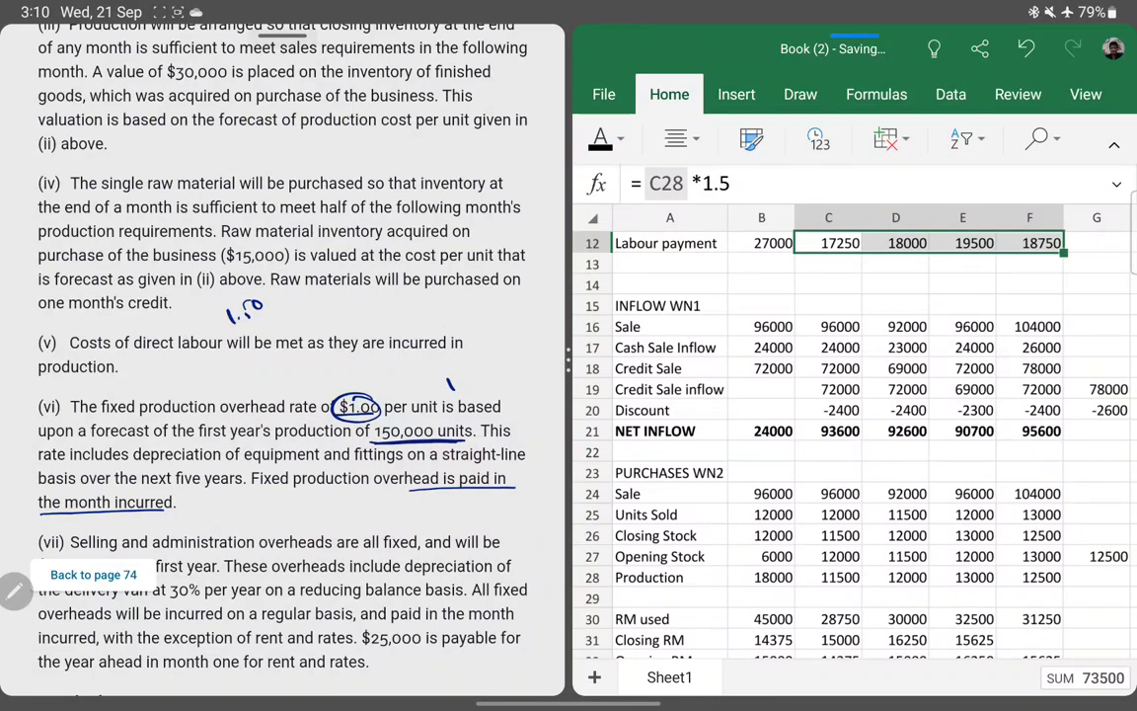
# - Write the note FC= $100000 below part (v) and underline equipment and fittings
pyautogui.moveTo(208, 360)
pyautogui.mouseDown()
pyautogui.moveTo(209, 377)
pyautogui.moveTo(256, 376)
pyautogui.mouseUp()
pyautogui.moveTo(273, 361)
pyautogui.mouseDown()
pyautogui.moveTo(271, 377)
pyautogui.moveTo(288, 364)
pyautogui.moveTo(328, 363)
pyautogui.mouseUp()
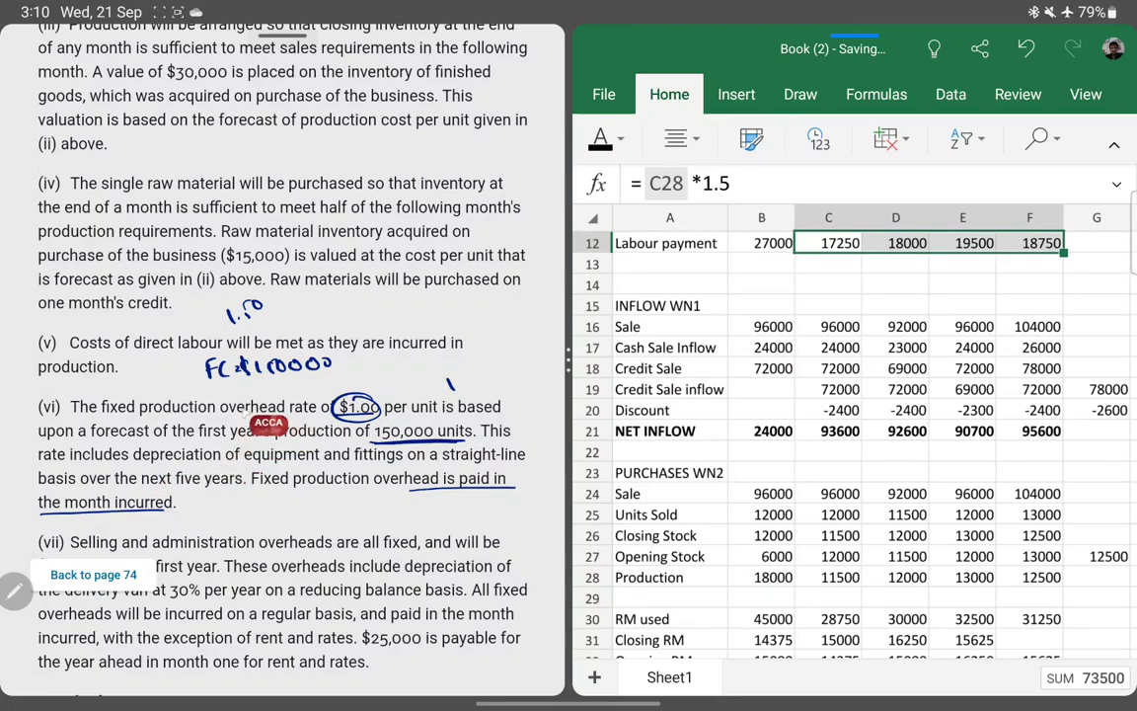
pyautogui.moveTo(202, 367)
pyautogui.mouseDown()
pyautogui.moveTo(244, 371)
pyautogui.moveTo(238, 384)
pyautogui.moveTo(181, 385)
pyautogui.moveTo(200, 383)
pyautogui.mouseUp()
pyautogui.moveTo(207, 373); pyautogui.dragTo(219, 373)
pyautogui.moveTo(208, 379); pyautogui.dragTo(219, 379)
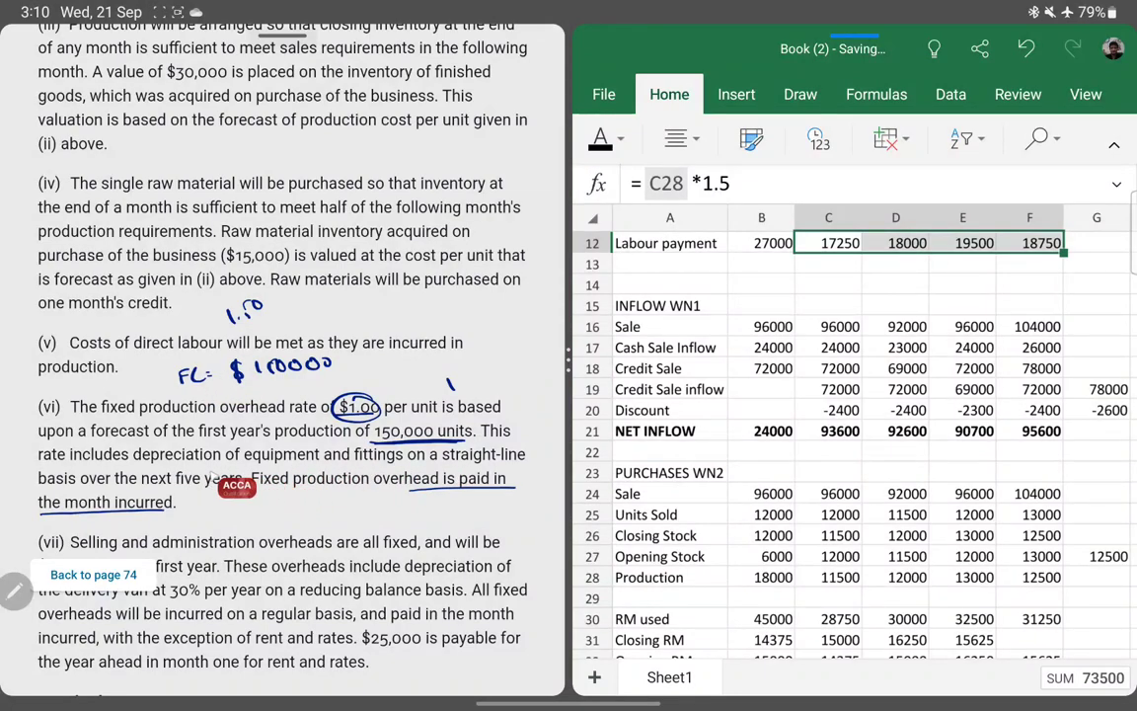
pyautogui.moveTo(243, 463); pyautogui.dragTo(403, 464)
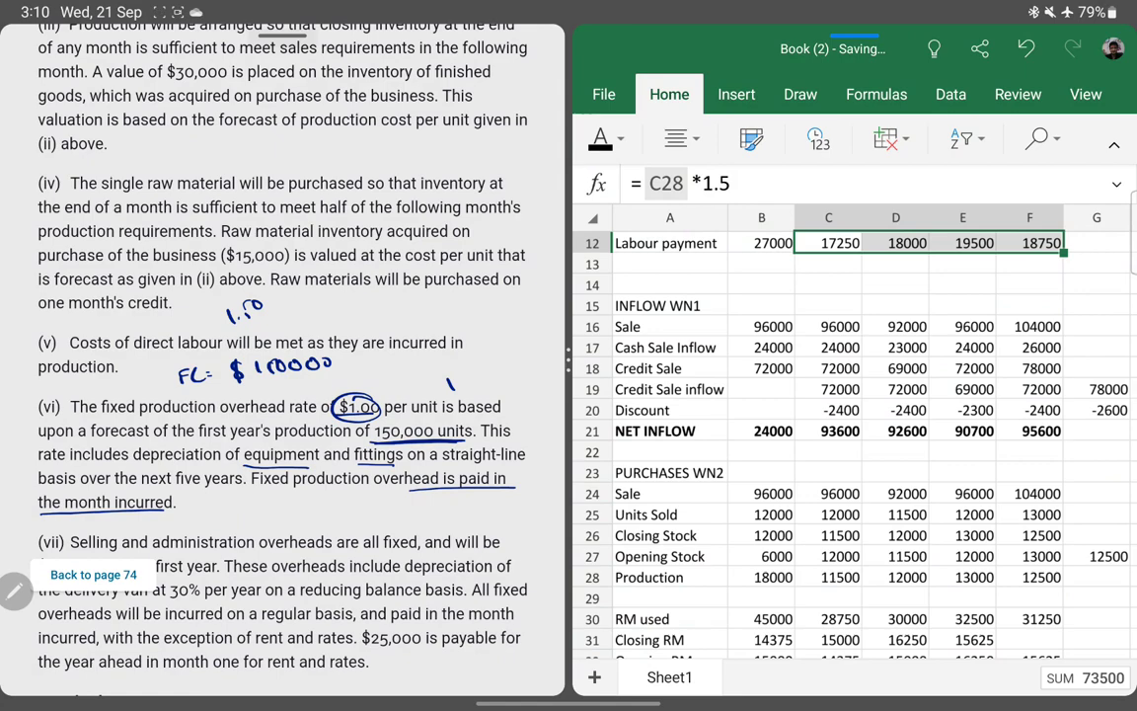
# - Circle ($120,000) and mark ($45,000) near the top of the question
pyautogui.press('Up')
pyautogui.press('Up')
pyautogui.press('Up')
pyautogui.scroll(3, 849, 444)
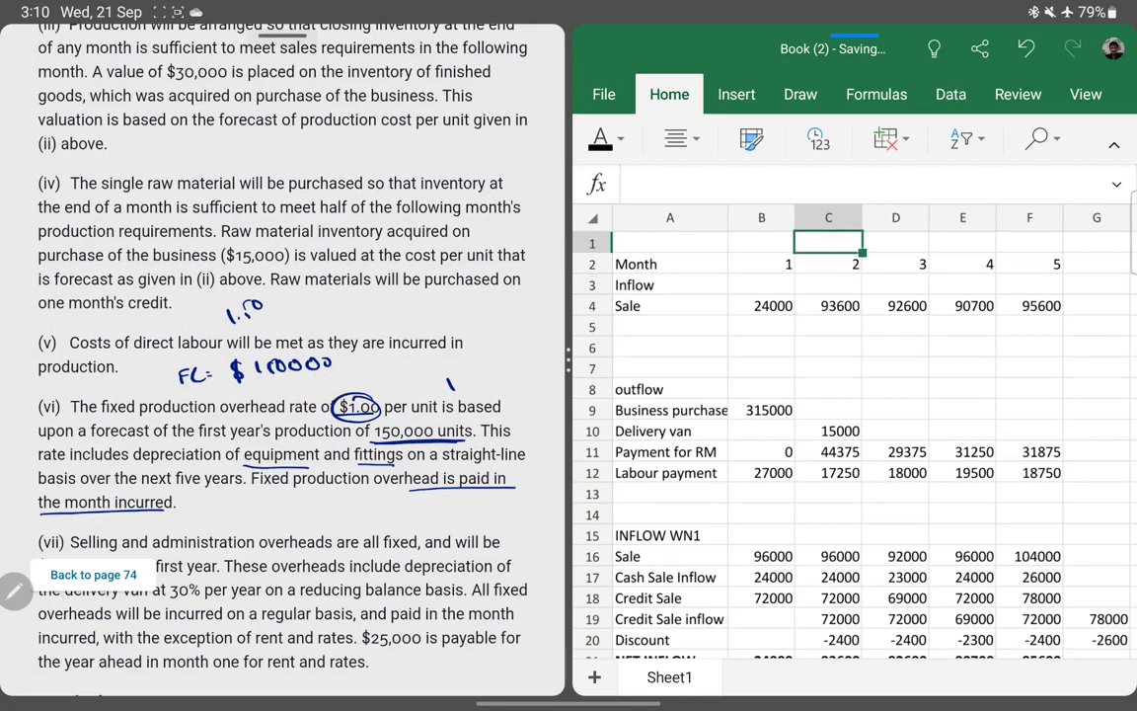
pyautogui.scroll(10, 281, 355)
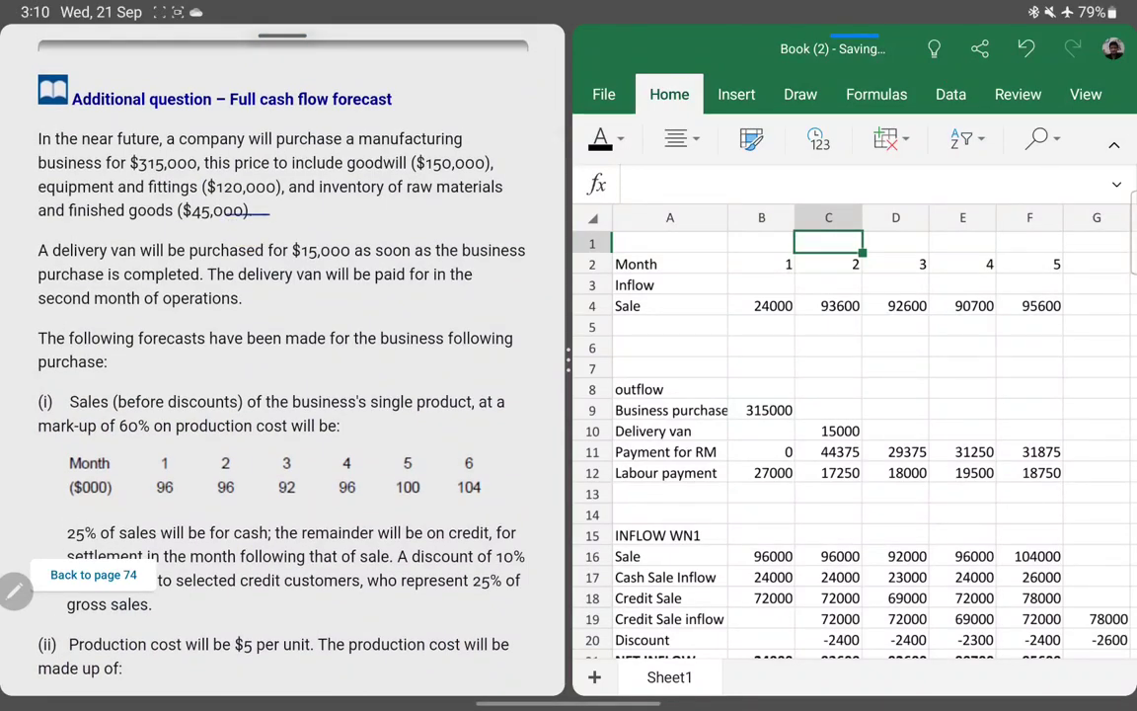
pyautogui.moveTo(278, 197); pyautogui.dragTo(281, 184)
pyautogui.moveTo(318, 214); pyautogui.dragTo(319, 229)
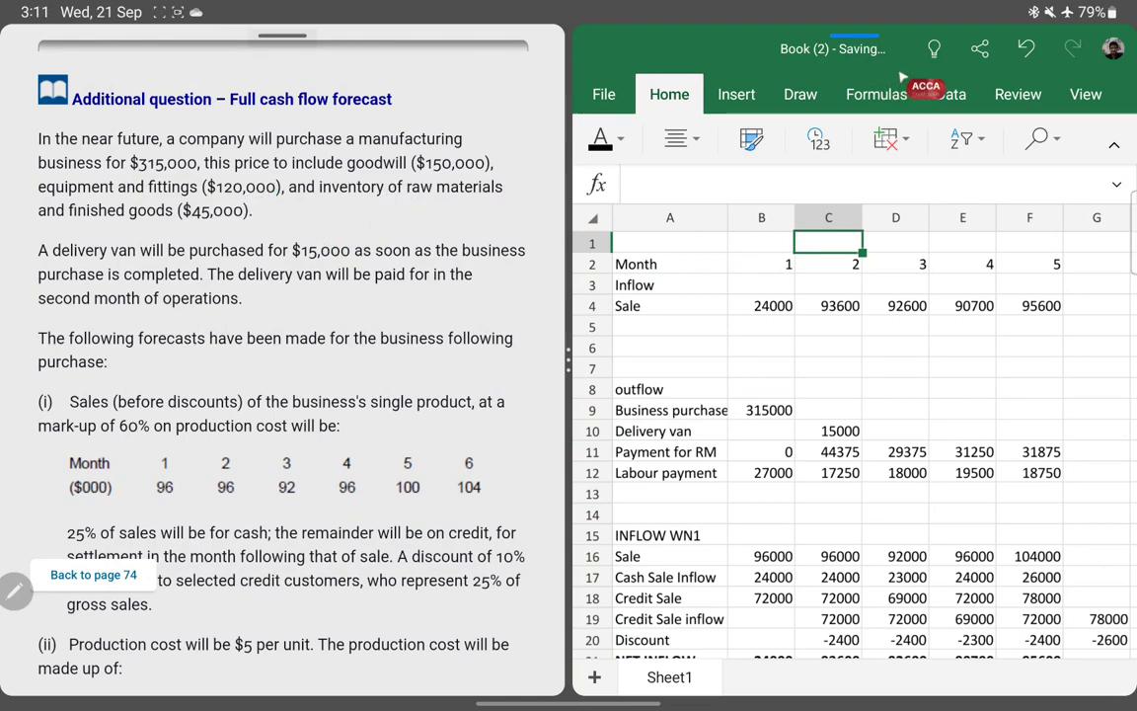
pyautogui.scroll(-1, 281, 355)
pyautogui.scroll(-10, 281, 356)
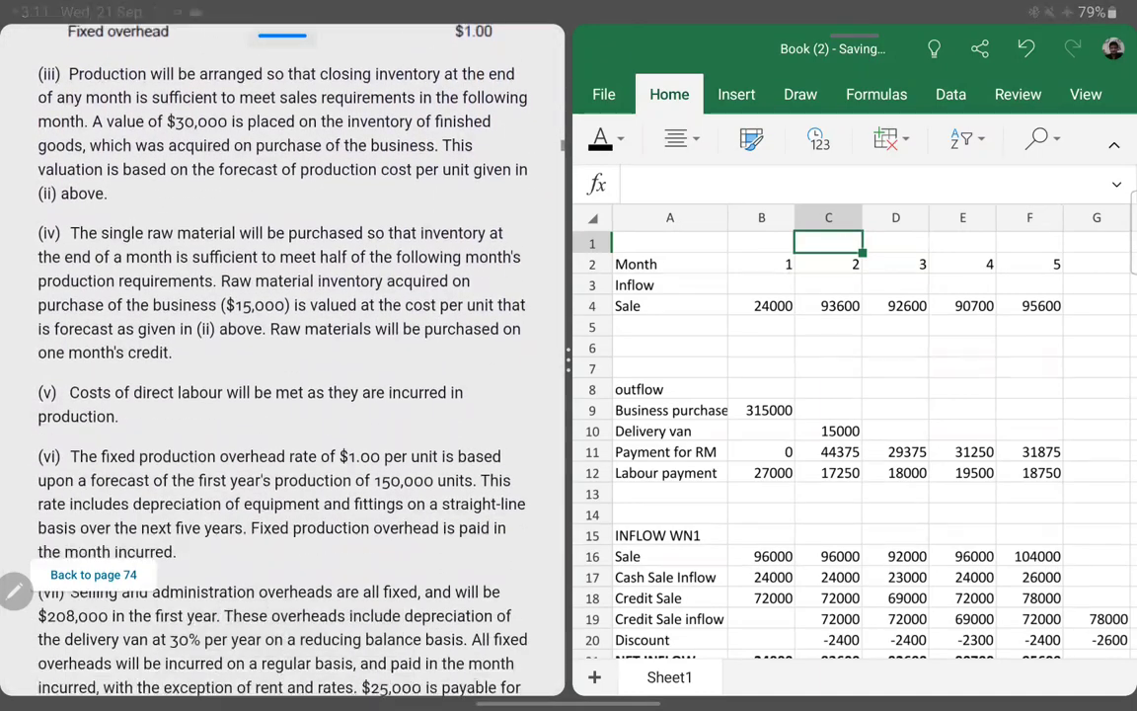
pyautogui.scroll(-3, 281, 355)
pyautogui.scroll(2, 281, 355)
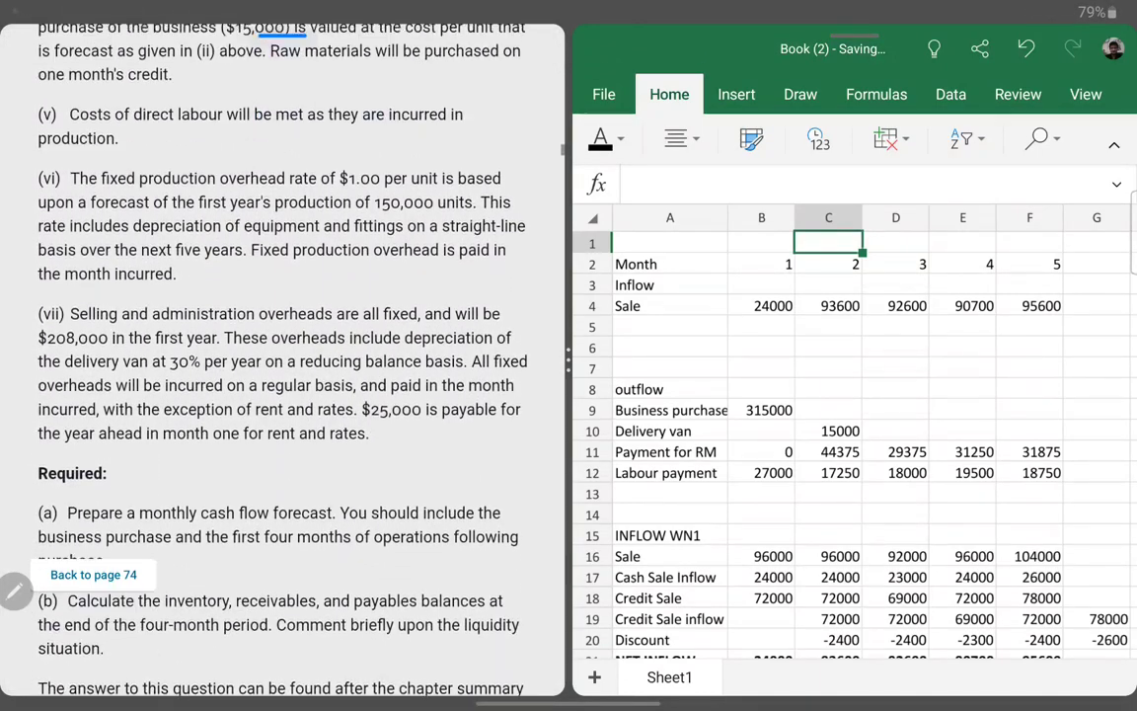
pyautogui.click(828, 472)
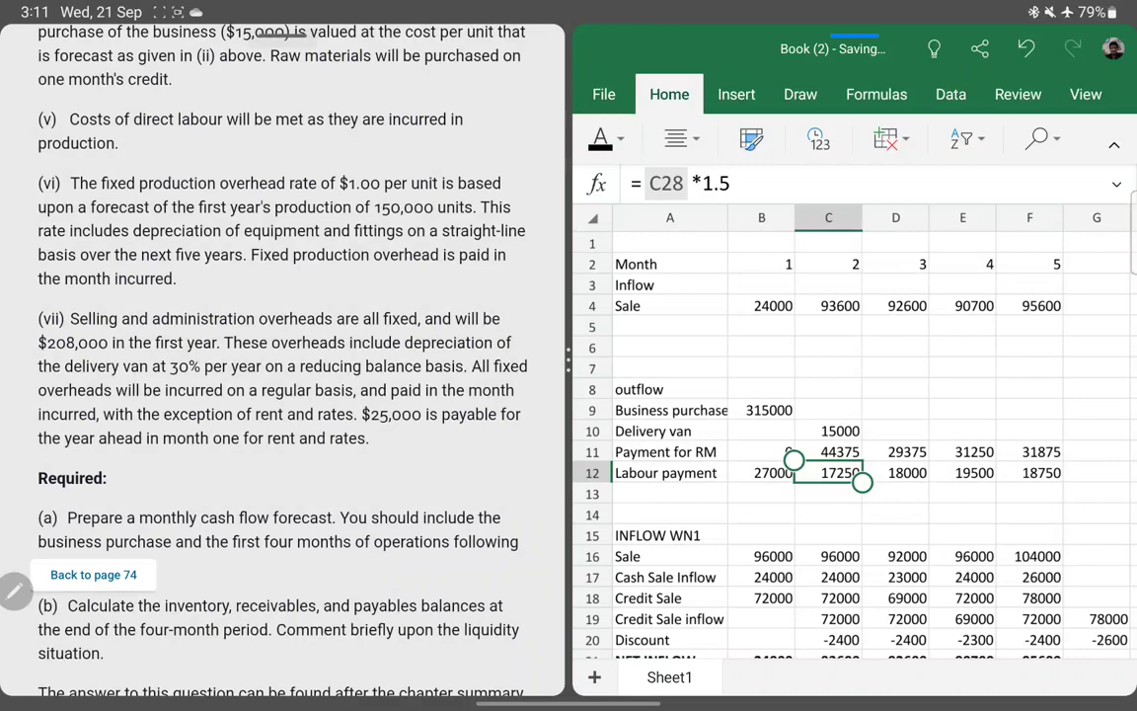
# - Handwrite the cash fixed cost working: deduct 24000 depreciation, giving 126000
pyautogui.moveTo(177, 152); pyautogui.dragTo(239, 139)
pyautogui.moveTo(253, 123); pyautogui.dragTo(269, 124)
pyautogui.moveTo(285, 117); pyautogui.dragTo(281, 121)
pyautogui.moveTo(297, 114); pyautogui.dragTo(293, 119)
pyautogui.moveTo(188, 162)
pyautogui.mouseDown()
pyautogui.moveTo(186, 176)
pyautogui.moveTo(202, 167)
pyautogui.mouseUp()
pyautogui.moveTo(206, 161)
pyautogui.mouseDown()
pyautogui.moveTo(209, 174)
pyautogui.moveTo(286, 146)
pyautogui.mouseUp()
pyautogui.moveTo(302, 142)
pyautogui.mouseDown()
pyautogui.moveTo(367, 155)
pyautogui.moveTo(436, 126)
pyautogui.moveTo(430, 142)
pyautogui.moveTo(468, 111)
pyautogui.moveTo(467, 125)
pyautogui.moveTo(486, 126)
pyautogui.mouseUp()
pyautogui.moveTo(496, 106)
pyautogui.mouseDown()
pyautogui.moveTo(498, 129)
pyautogui.moveTo(514, 124)
pyautogui.mouseUp()
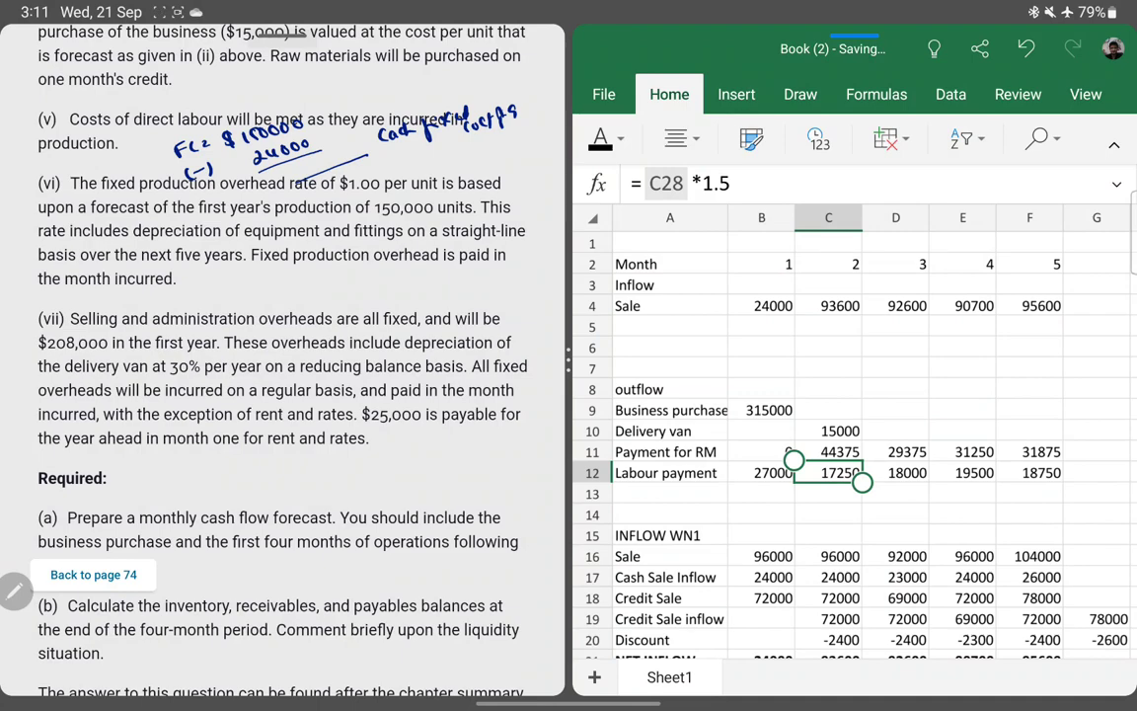
pyautogui.moveTo(286, 163); pyautogui.dragTo(287, 177)
pyautogui.moveTo(293, 164); pyautogui.dragTo(309, 172)
pyautogui.moveTo(322, 156); pyautogui.dragTo(346, 152)
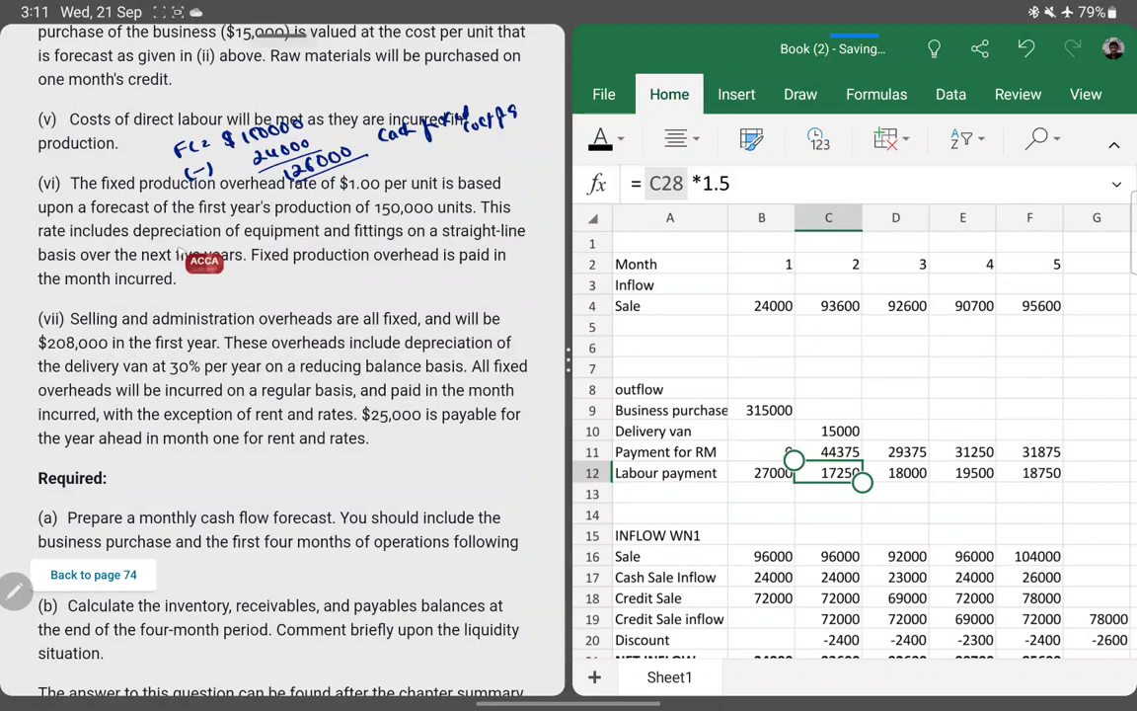
# - Underline that production overhead is paid when incurred; divide 126000 by 12 to get 10500 FC
pyautogui.moveTo(293, 265); pyautogui.dragTo(373, 264)
pyautogui.moveTo(498, 249); pyautogui.dragTo(464, 248)
pyautogui.moveTo(64, 288); pyautogui.dragTo(175, 288)
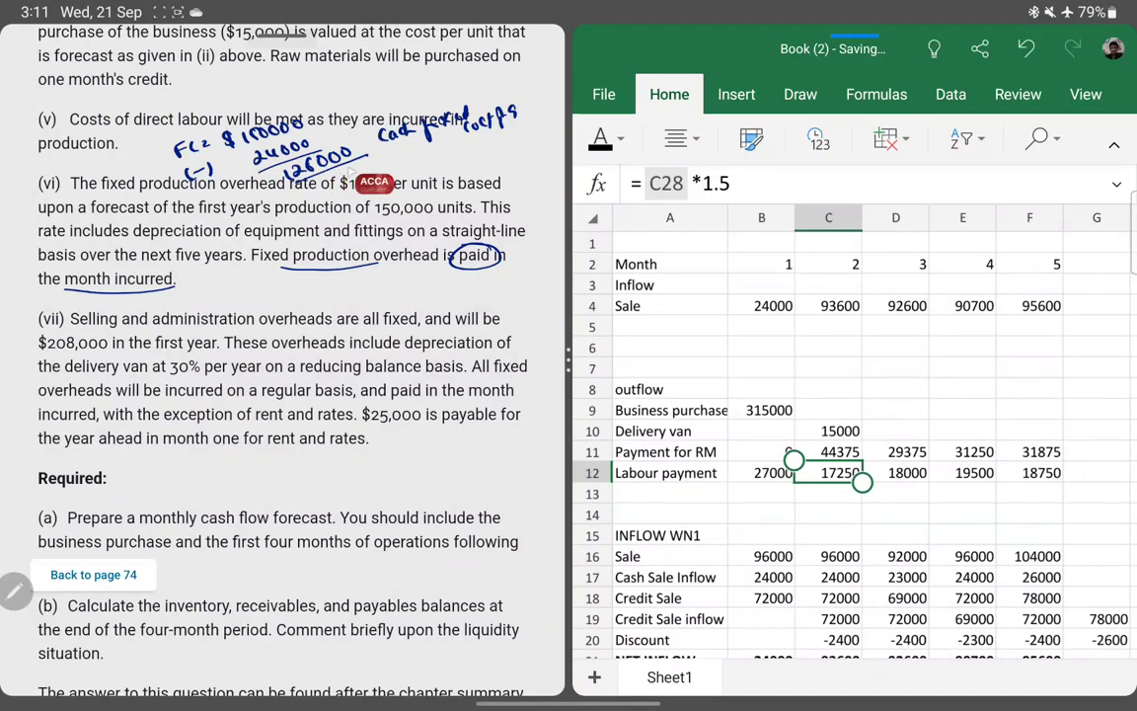
pyautogui.moveTo(367, 147)
pyautogui.mouseDown()
pyautogui.moveTo(359, 170)
pyautogui.moveTo(383, 166)
pyautogui.mouseUp()
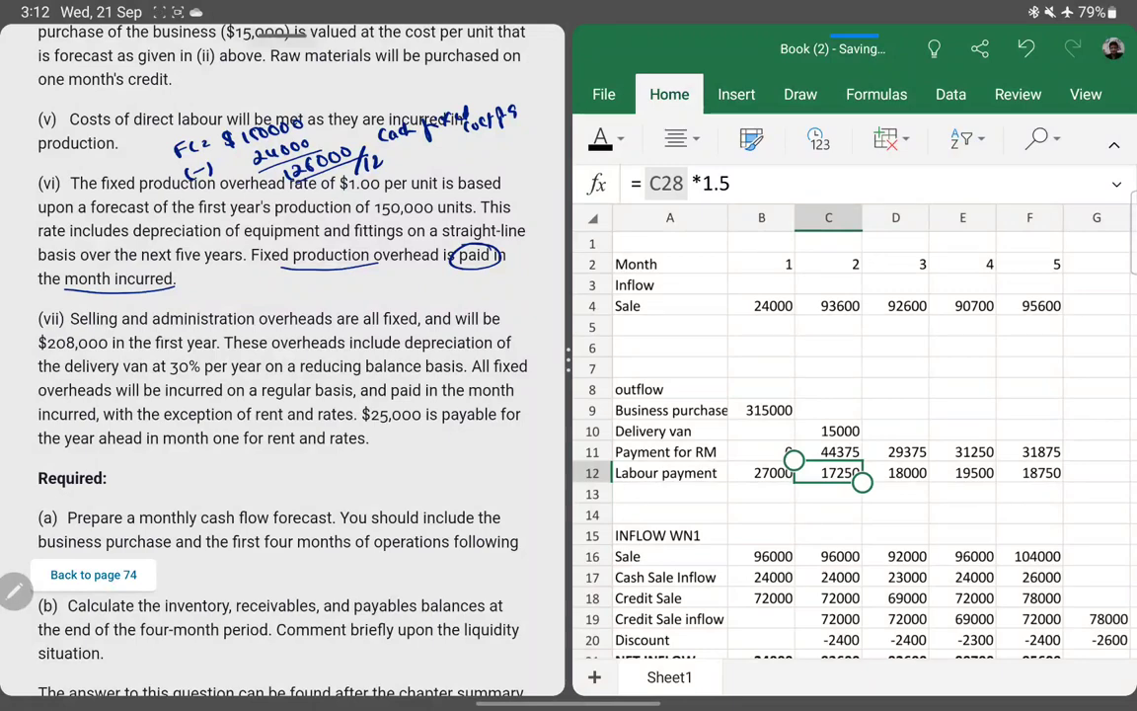
pyautogui.moveTo(429, 157); pyautogui.dragTo(429, 170)
pyautogui.moveTo(439, 158); pyautogui.dragTo(438, 159)
pyautogui.moveTo(484, 143); pyautogui.dragTo(524, 160)
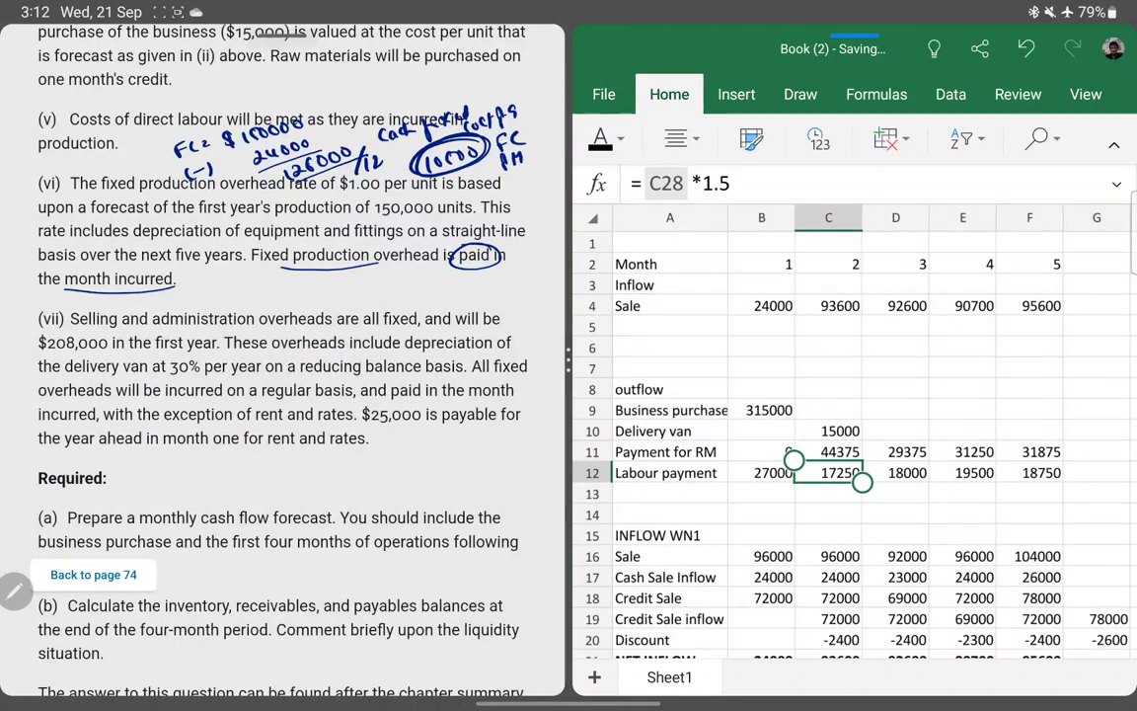
# - Add a Fixed Cost row under Labour payment with 10500 for months 1 to 5
pyautogui.click(669, 493)
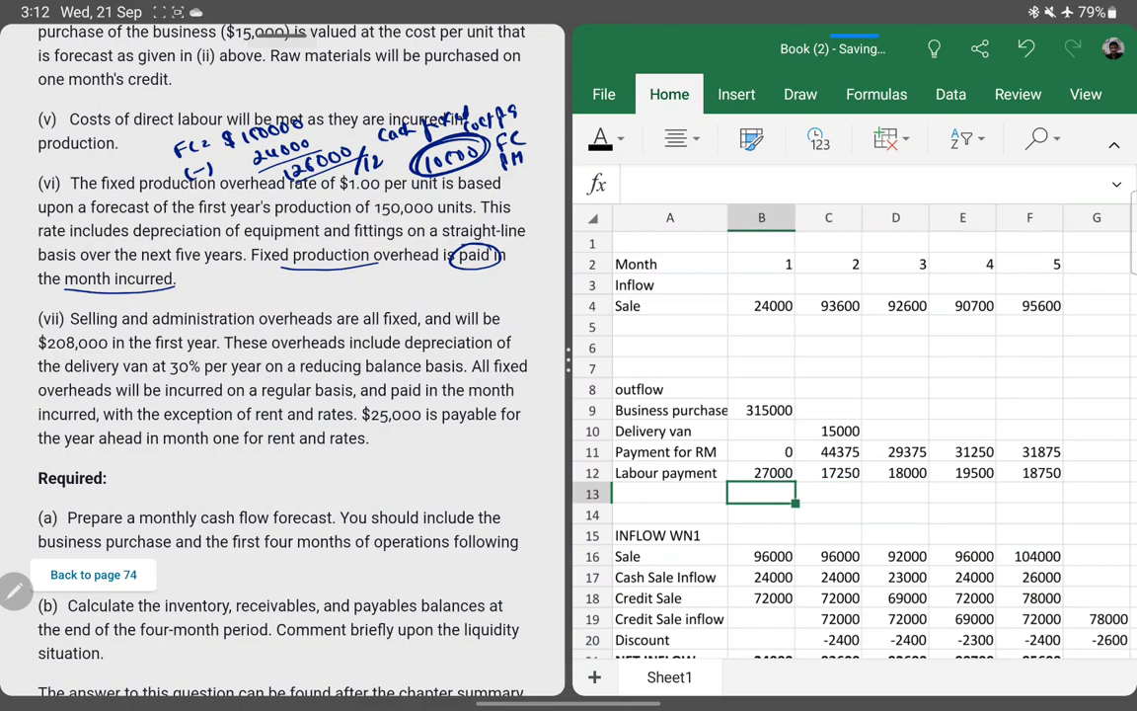
pyautogui.write('Fixed')
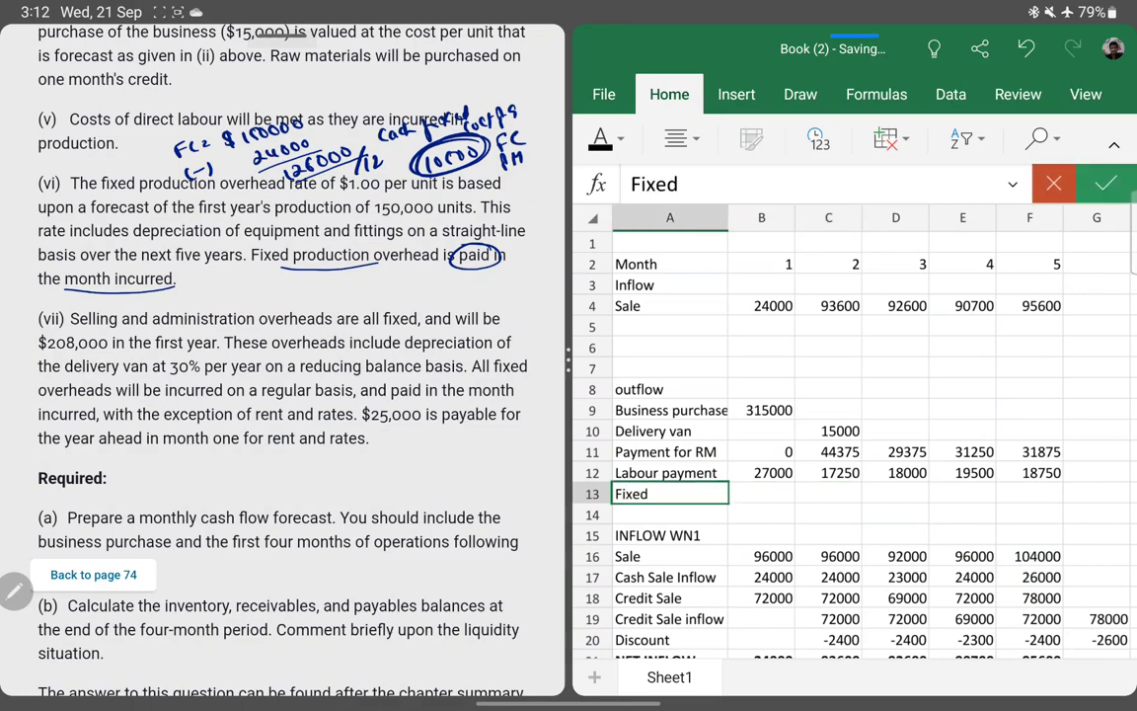
pyautogui.write(' Cost')
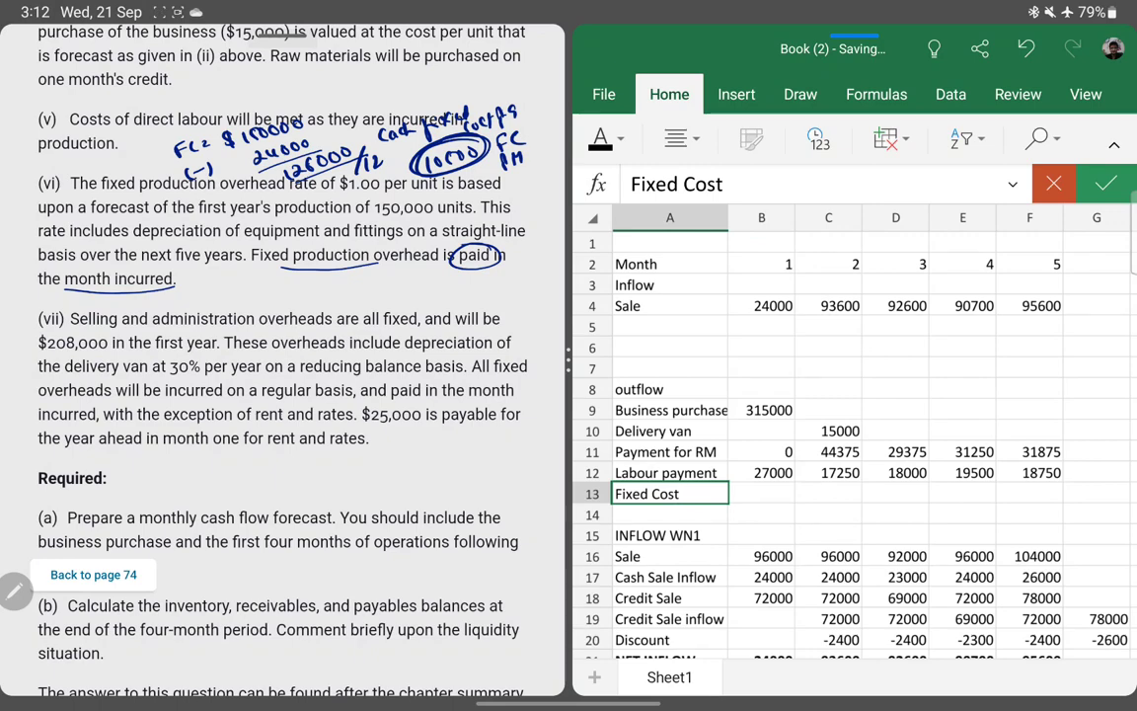
pyautogui.press('Return')
pyautogui.press('Up')
pyautogui.press('Right')
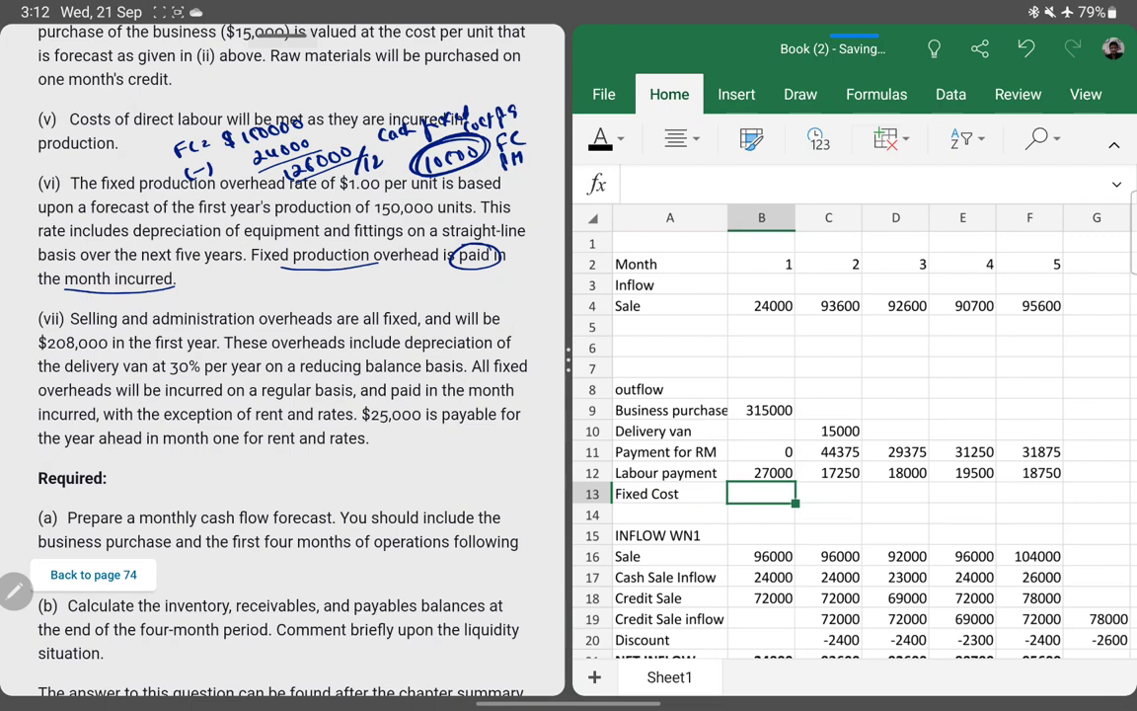
pyautogui.write('10500')
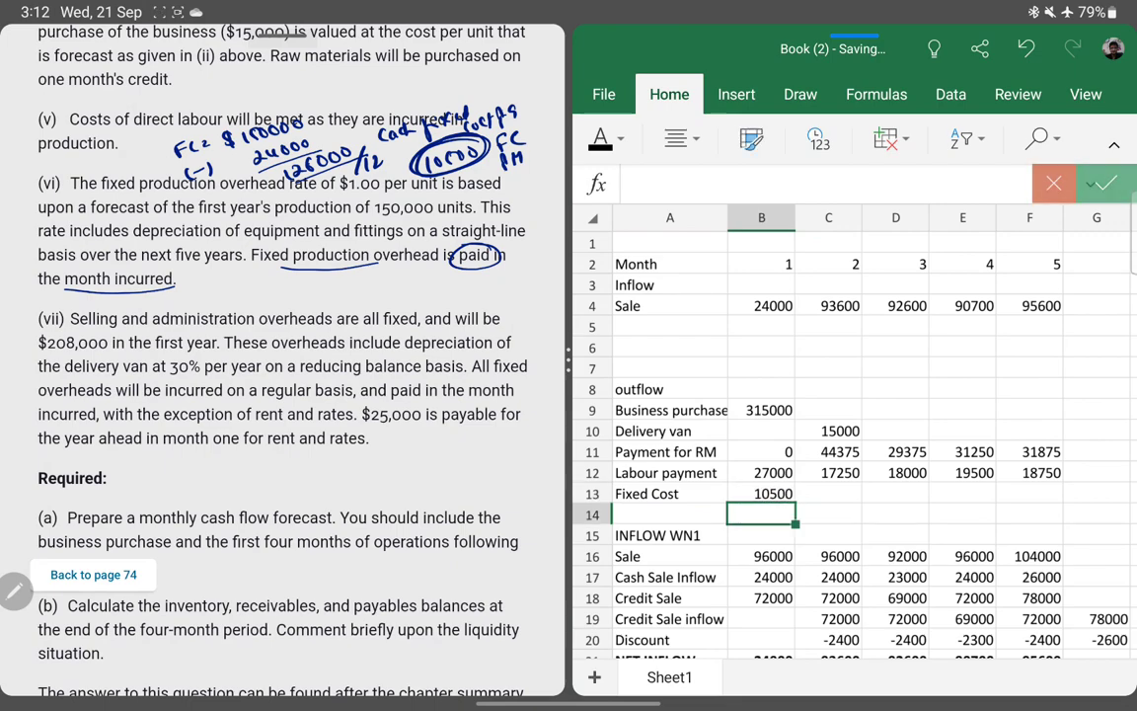
pyautogui.click(1106, 183)
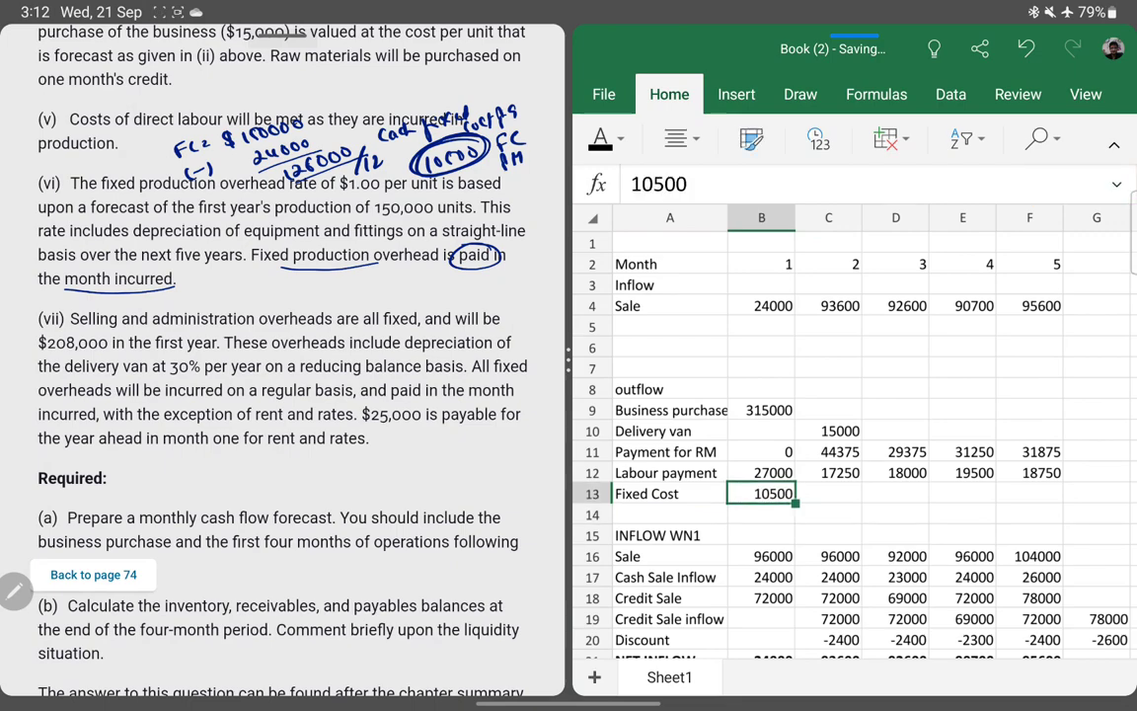
pyautogui.moveTo(828, 494); pyautogui.dragTo(1030, 493)
pyautogui.hotkey('ctrl', 'r')
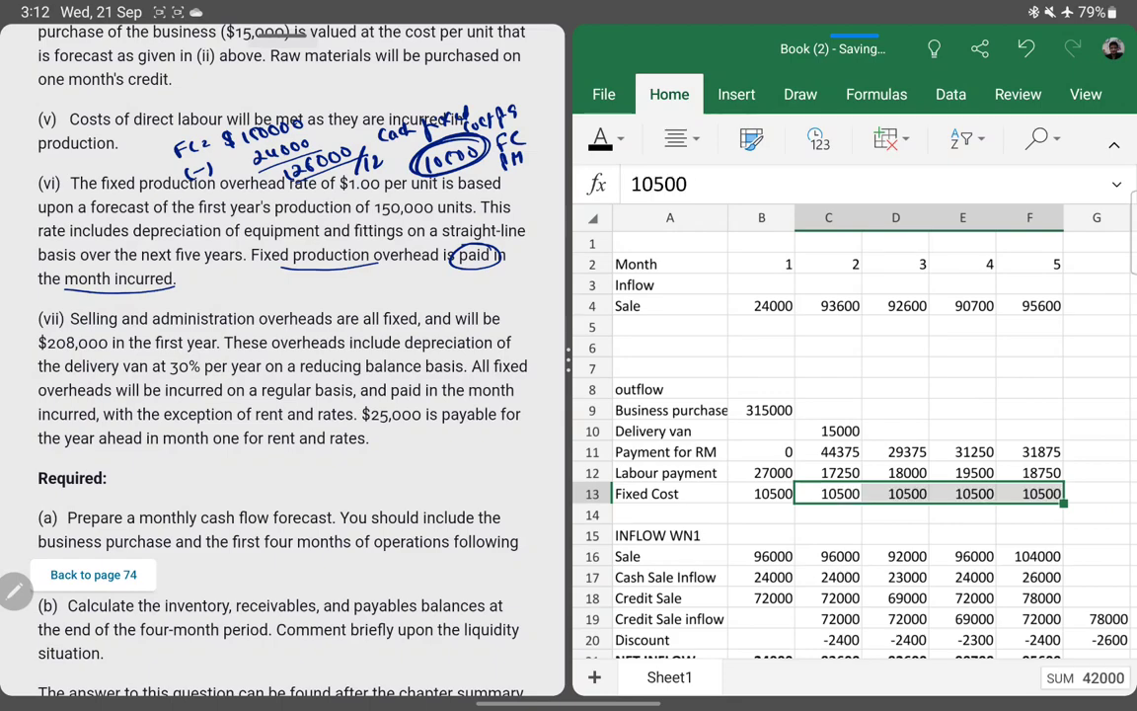
# - Select the outflow block A8:F13 and paste it starting at A6
pyautogui.click(669, 514)
pyautogui.press('Up')
pyautogui.press('Up')
pyautogui.press('Up')
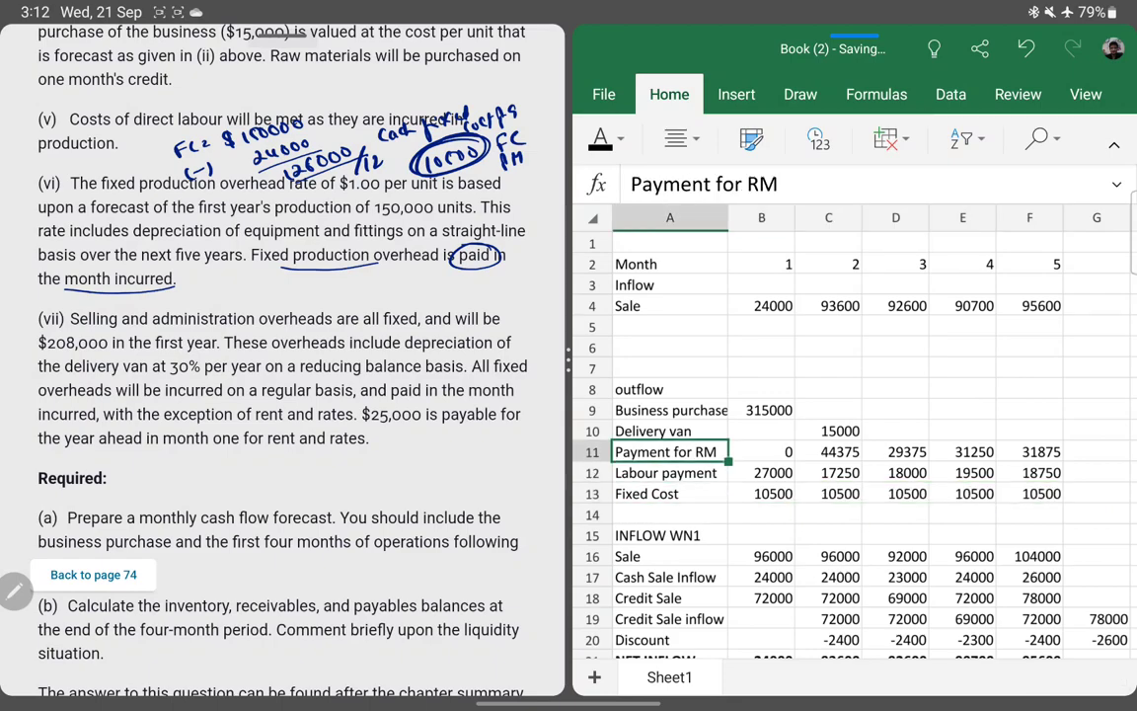
pyautogui.press('Up')
pyautogui.press('Up')
pyautogui.press('Up')
pyautogui.hotkey('shift', 'Down')
pyautogui.hotkey('shift', 'Down')
pyautogui.hotkey('shift', 'Down')
pyautogui.hotkey('shift', 'Down')
pyautogui.hotkey('shift', 'Down')
pyautogui.hotkey('shift', 'Right')
pyautogui.hotkey('shift', 'Right')
pyautogui.hotkey('shift', 'Right')
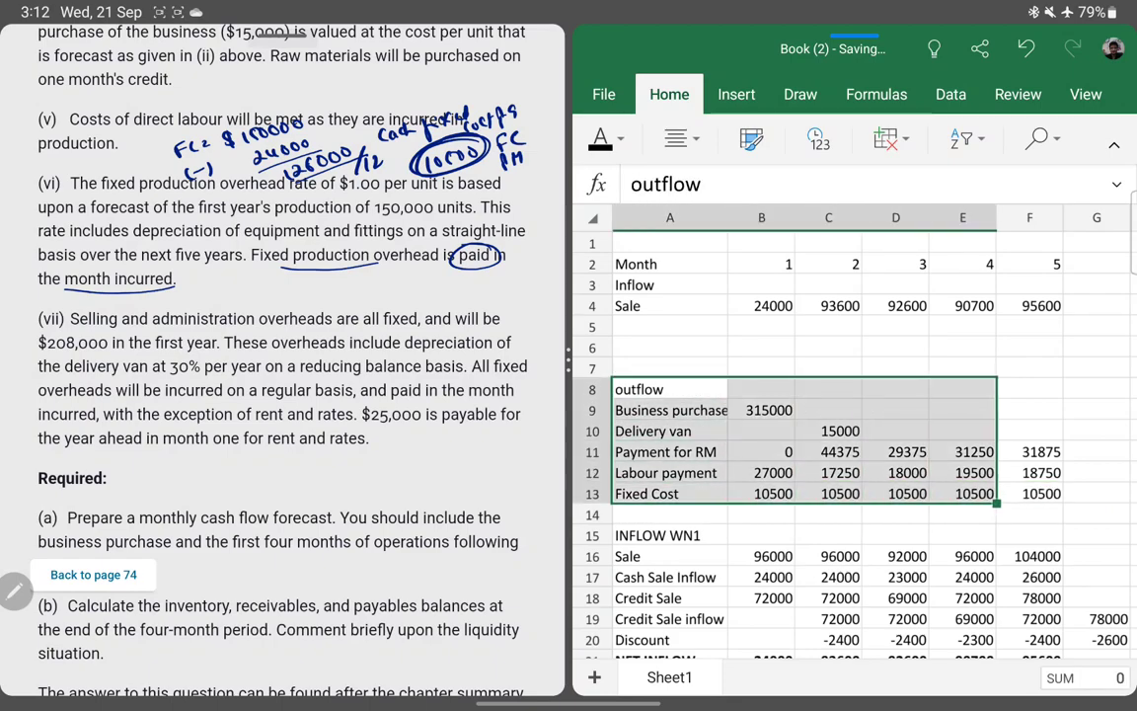
pyautogui.hotkey('shift', 'Right')
pyautogui.hotkey('shift', 'Right')
pyautogui.hotkey('ctrl', 'c')
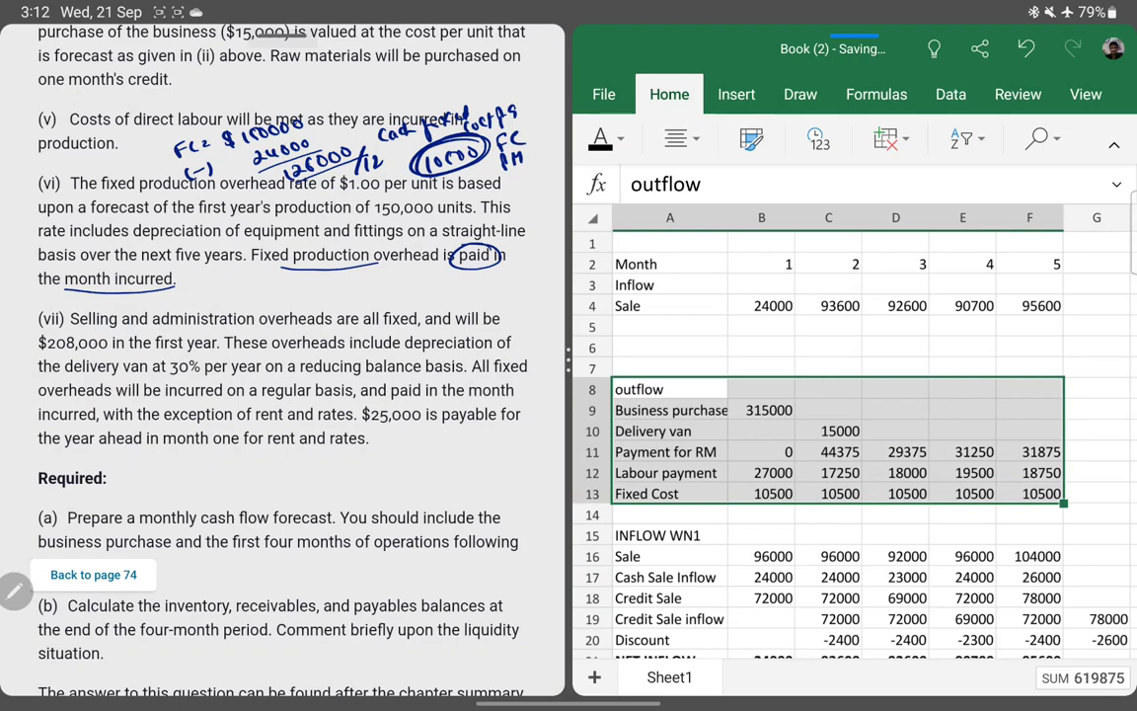
pyautogui.click(669, 347)
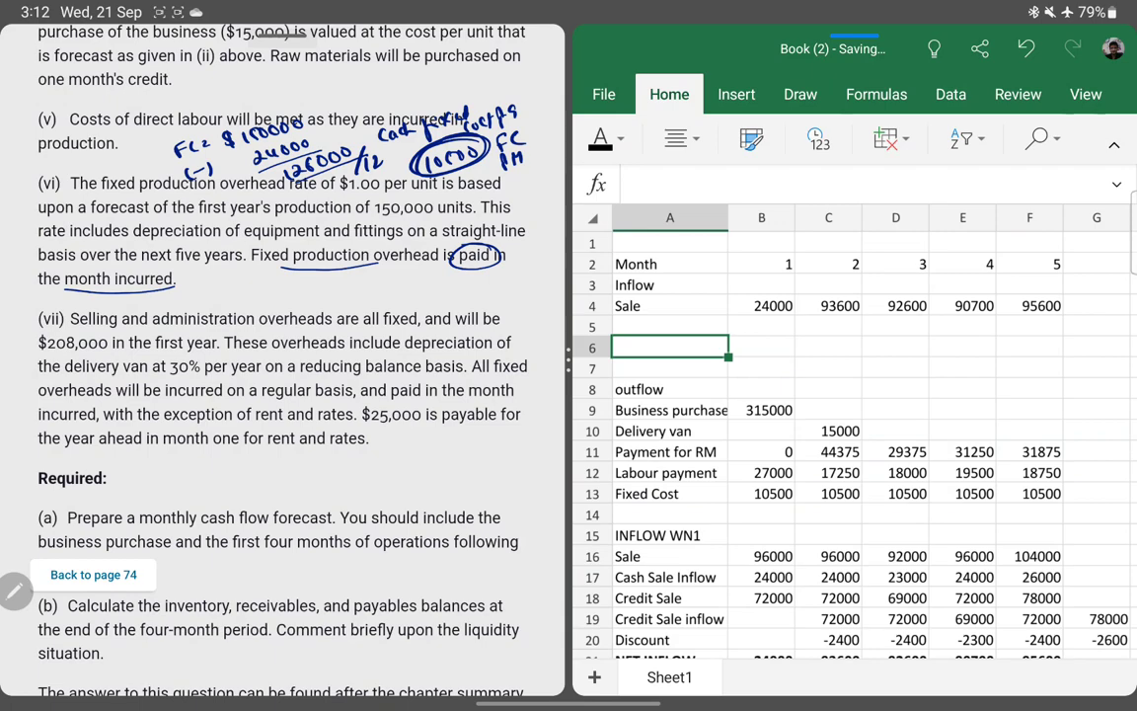
pyautogui.hotkey('ctrl', 'v')
pyautogui.click(669, 368)
# - Check the month 1 and month 2 Labour payment formulas after the move
pyautogui.press('Down')
pyautogui.press('Down')
pyautogui.press('Down')
pyautogui.press('Right')
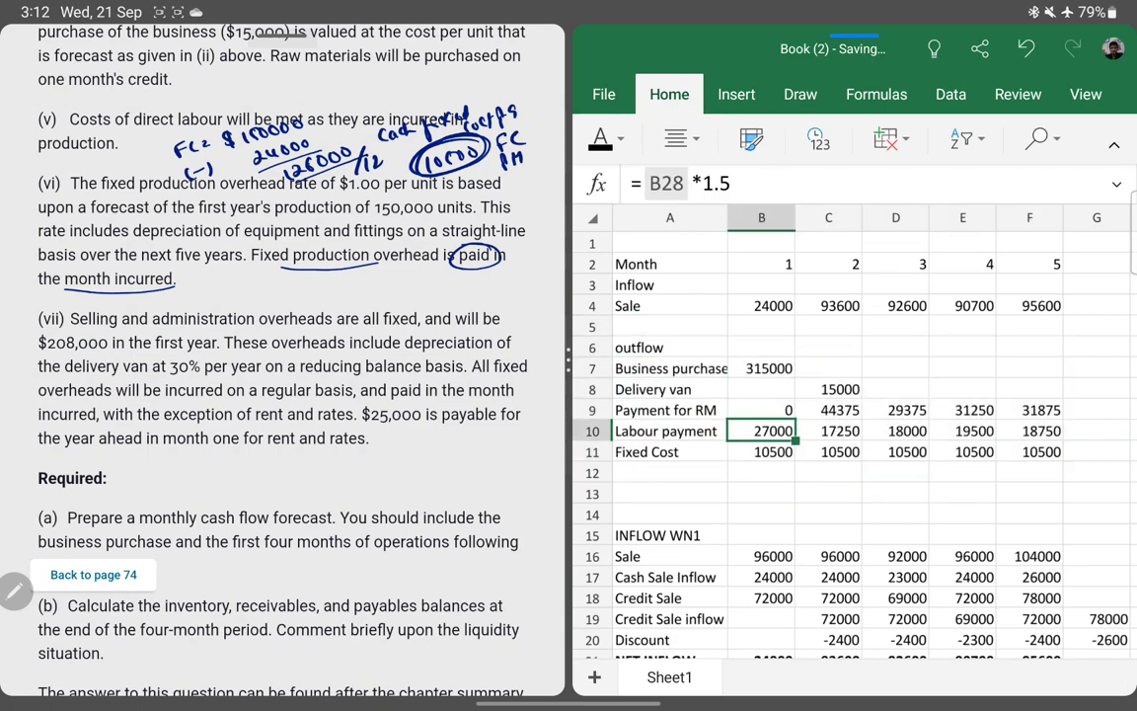
pyautogui.press('Up')
pyautogui.press('Down')
pyautogui.press('Down')
pyautogui.press('Right')
pyautogui.press('Up')
pyautogui.press('Up')
pyautogui.press('Up')
pyautogui.press('Down')
pyautogui.press('Down')
pyautogui.press('Up')
pyautogui.press('Up')
pyautogui.press('Up')
pyautogui.press('Down')
pyautogui.press('Down')
pyautogui.press('Down')
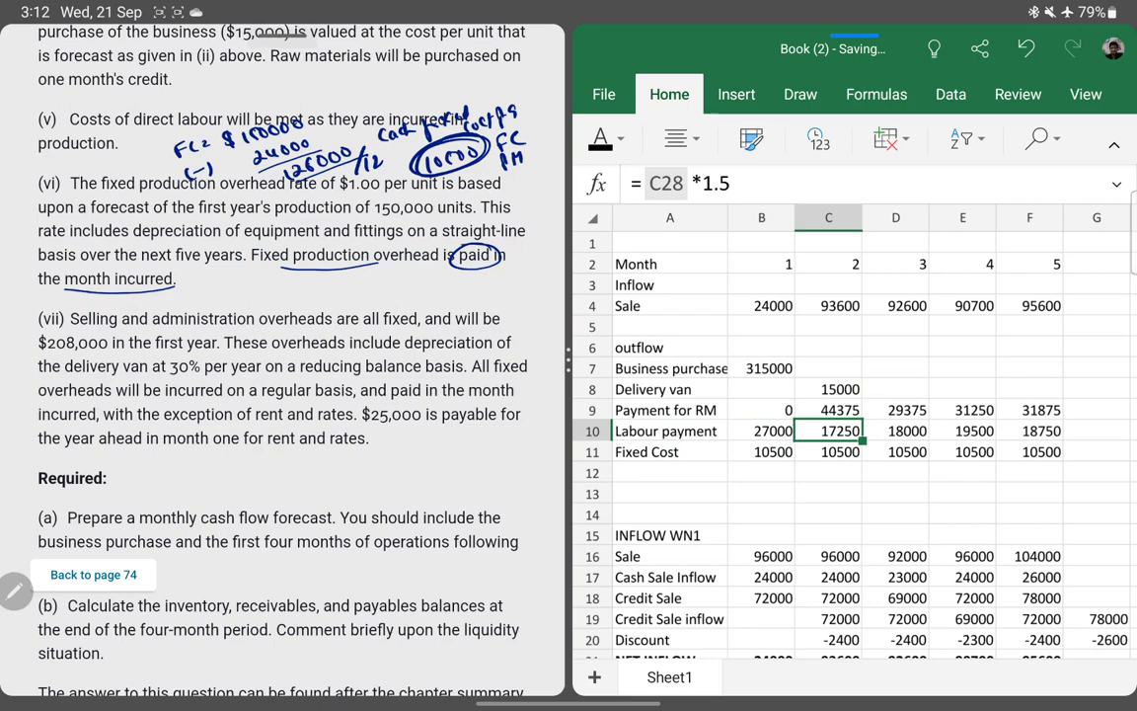
# - Undo the move, try copying the block to A6, then undo that faulty paste
pyautogui.hotkey('ctrl', 'z')
pyautogui.hotkey('ctrl', 'z')
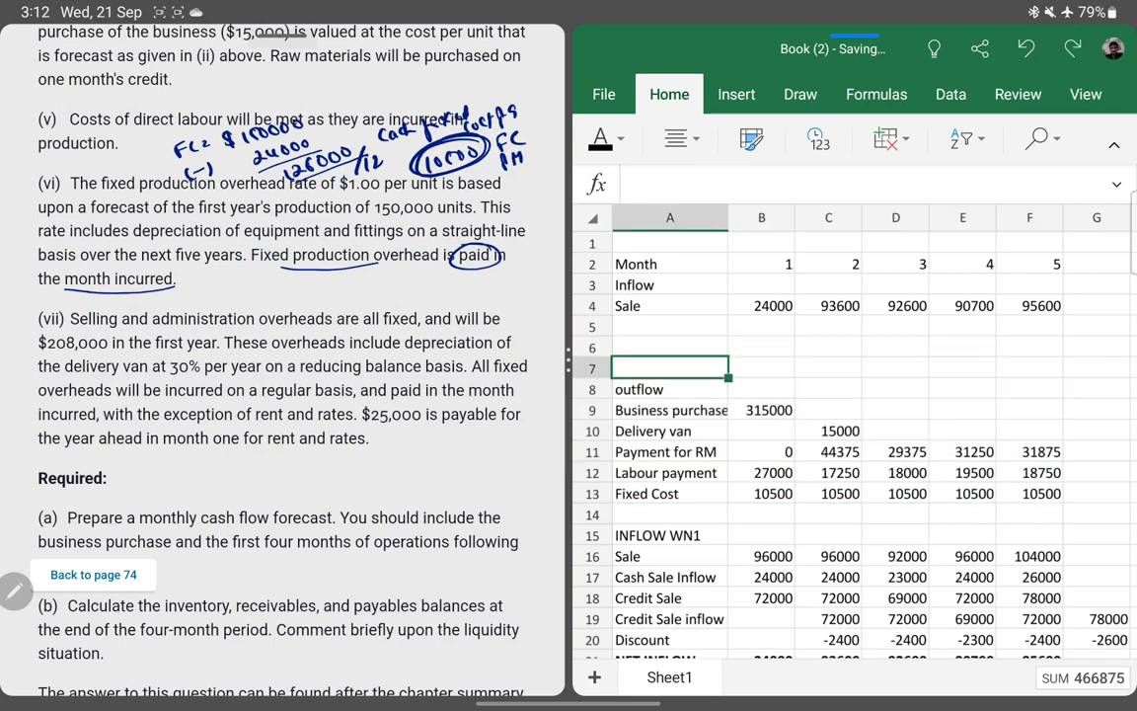
pyautogui.hotkey('ctrl', 'z')
pyautogui.hotkey('ctrl', 'z')
pyautogui.moveTo(728, 440)
pyautogui.mouseDown()
pyautogui.moveTo(995, 503)
pyautogui.moveTo(1063, 504)
pyautogui.mouseUp()
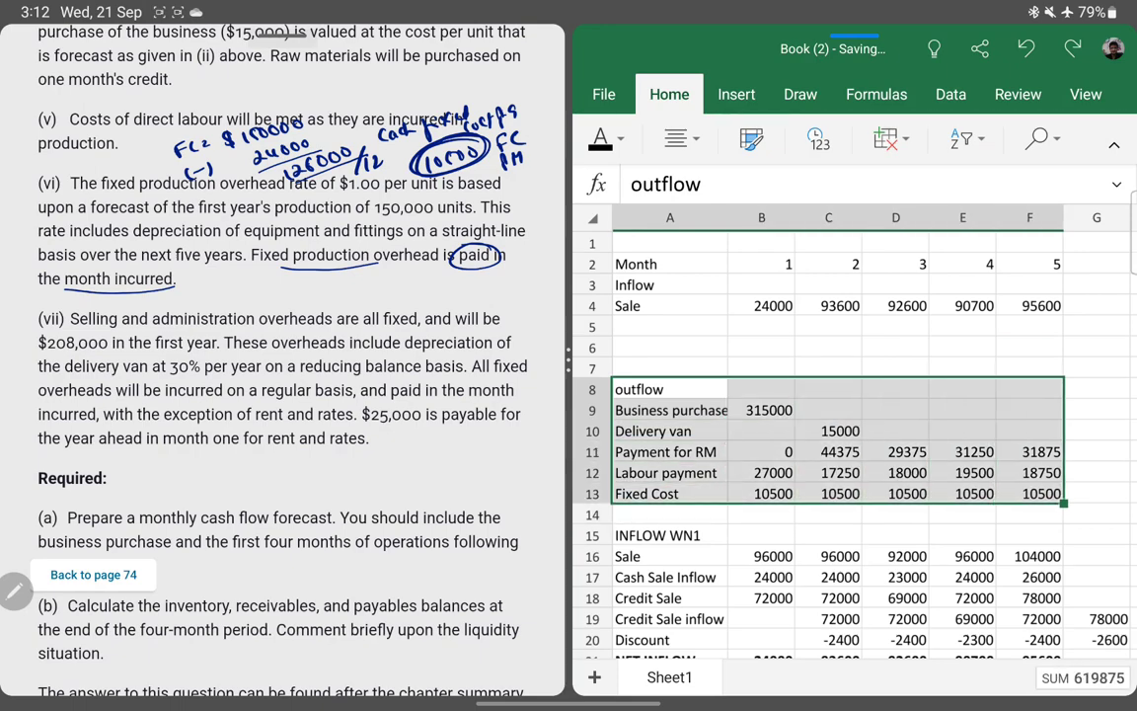
pyautogui.hotkey('ctrl', 'c')
pyautogui.click(669, 347)
pyautogui.hotkey('ctrl', 'v')
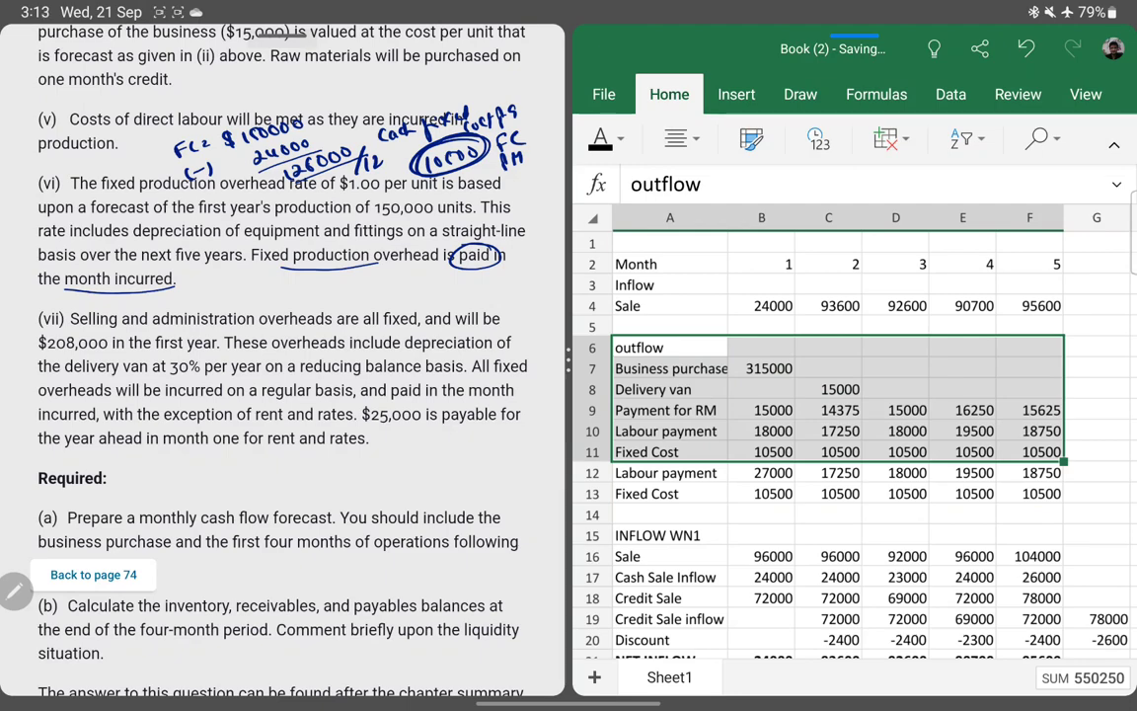
pyautogui.hotkey('ctrl', 'z')
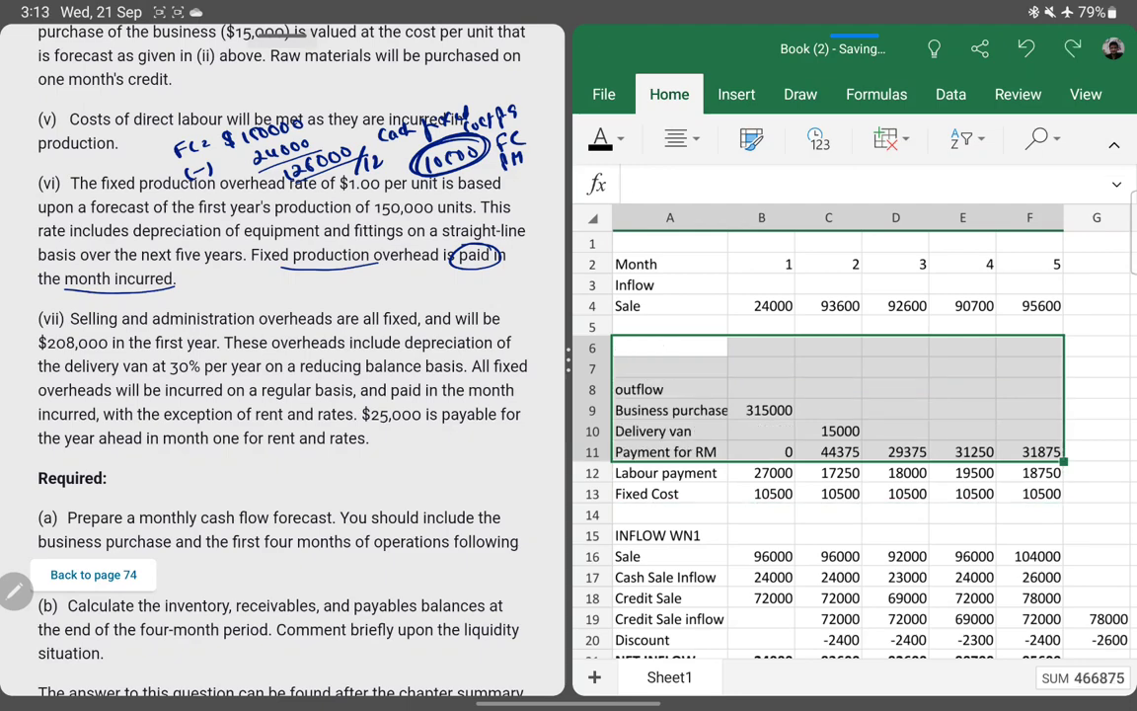
# - Reselect A8:F13 and move it into A6:F11, then verify the moved rows
pyautogui.click(670, 389)
pyautogui.click(669, 409)
pyautogui.moveTo(669, 389)
pyautogui.mouseDown()
pyautogui.moveTo(669, 430)
pyautogui.moveTo(729, 482)
pyautogui.moveTo(794, 504)
pyautogui.moveTo(1063, 504)
pyautogui.mouseUp()
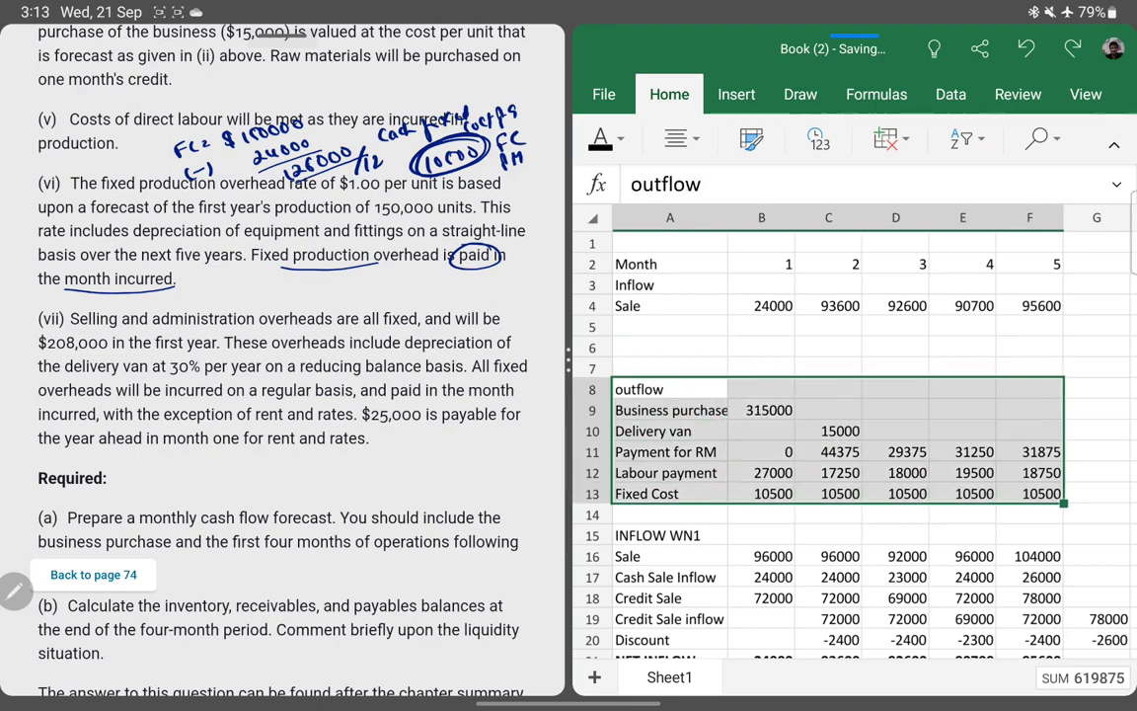
pyautogui.click(669, 327)
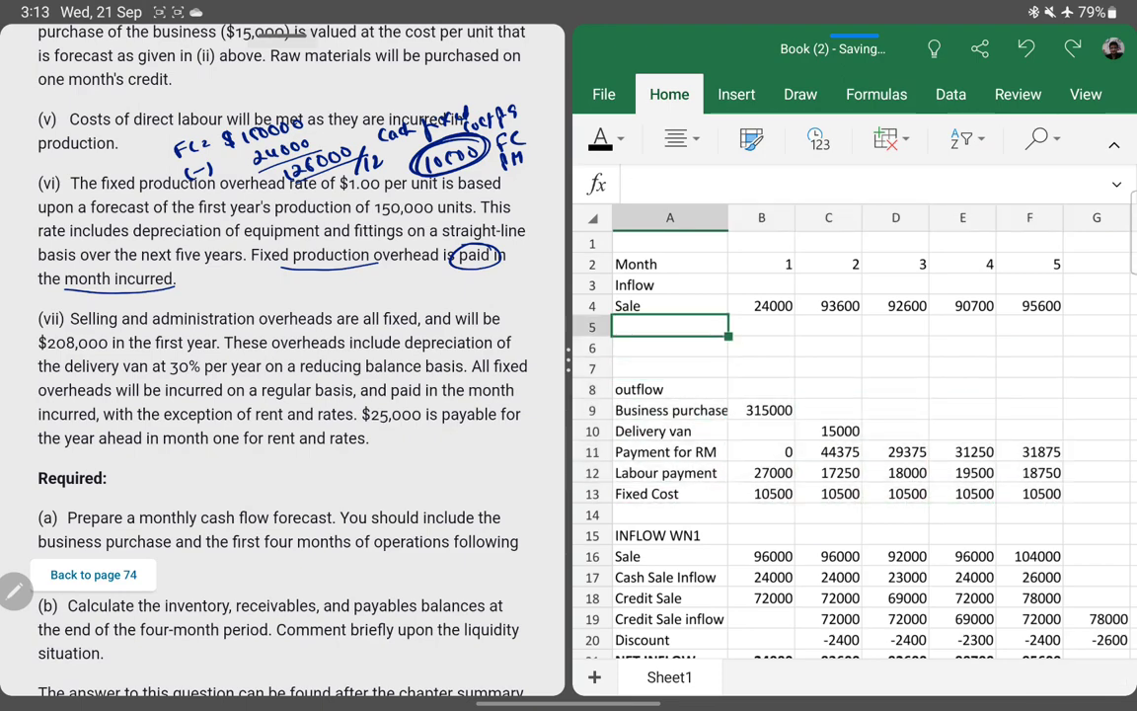
pyautogui.click(669, 347)
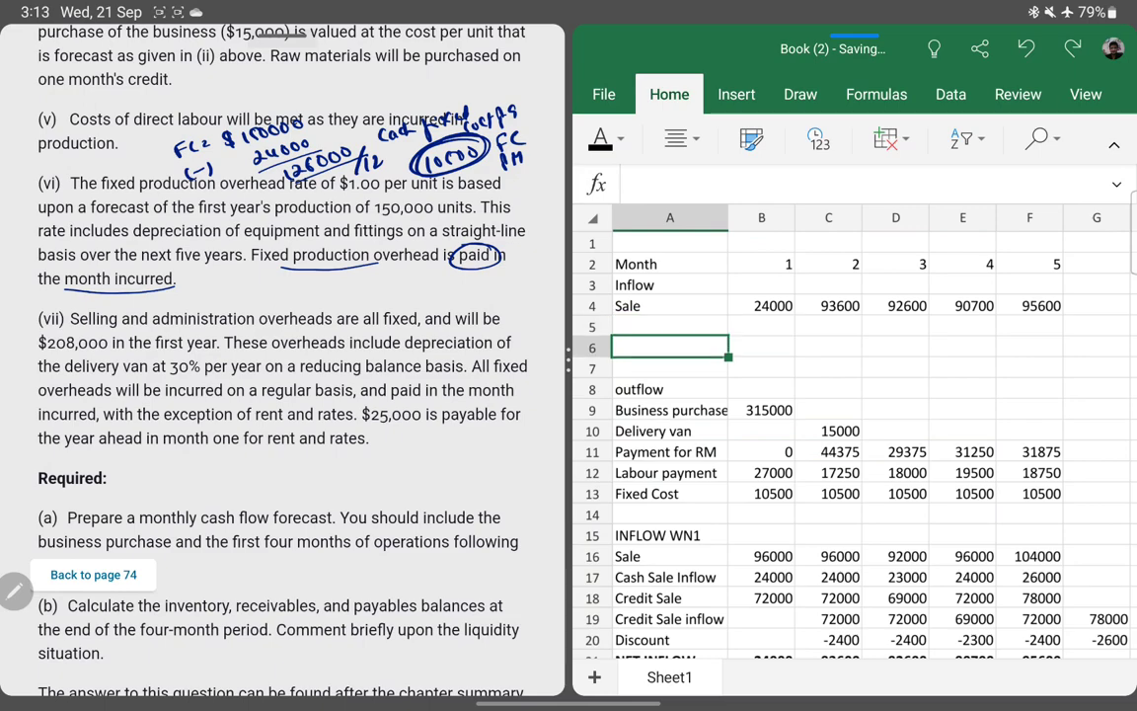
pyautogui.hotkey('ctrl', 'v')
pyautogui.click(669, 368)
pyautogui.click(670, 326)
pyautogui.click(670, 410)
pyautogui.click(669, 430)
pyautogui.click(670, 515)
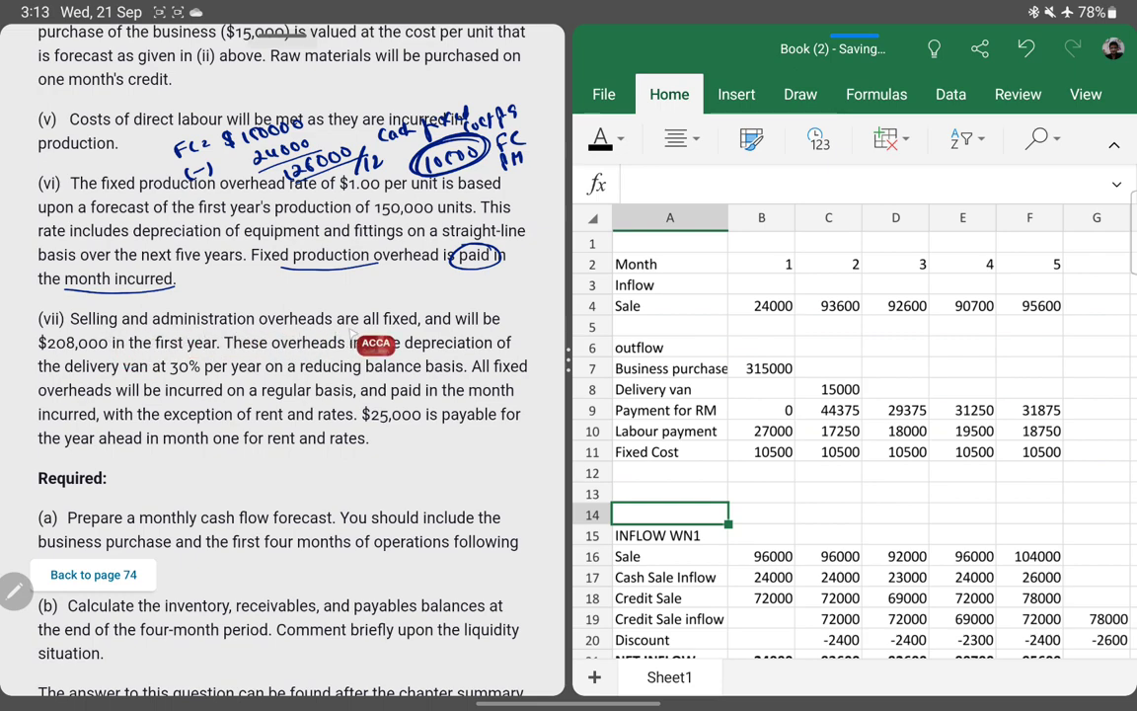
pyautogui.moveTo(37, 352); pyautogui.dragTo(216, 352)
pyautogui.moveTo(219, 470)
pyautogui.mouseDown()
pyautogui.moveTo(221, 480)
pyautogui.moveTo(281, 467)
pyautogui.mouseUp()
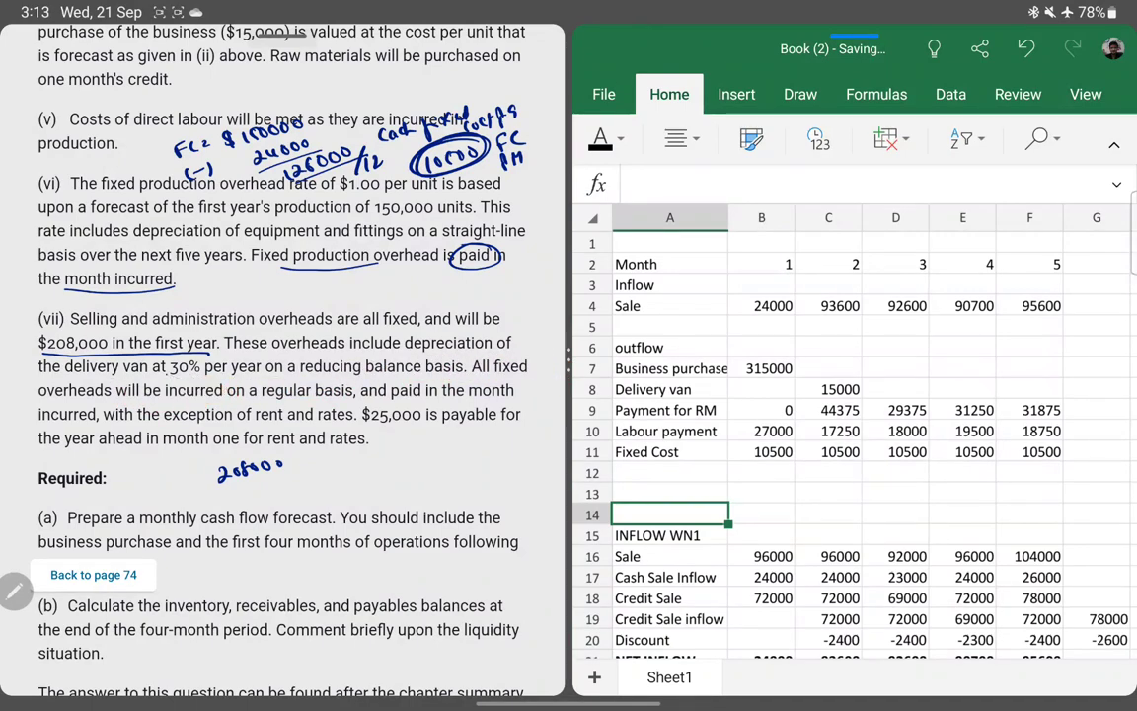
pyautogui.moveTo(301, 375); pyautogui.dragTo(464, 373)
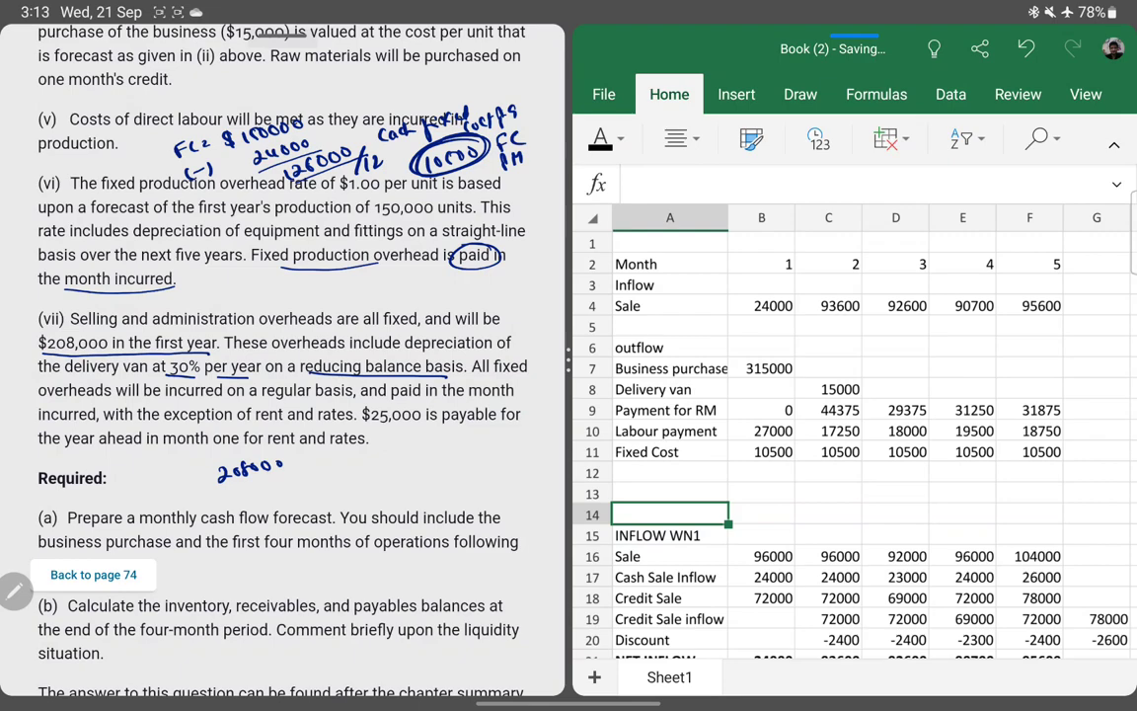
pyautogui.moveTo(244, 478)
pyautogui.mouseDown()
pyautogui.moveTo(243, 494)
pyautogui.moveTo(299, 490)
pyautogui.mouseUp()
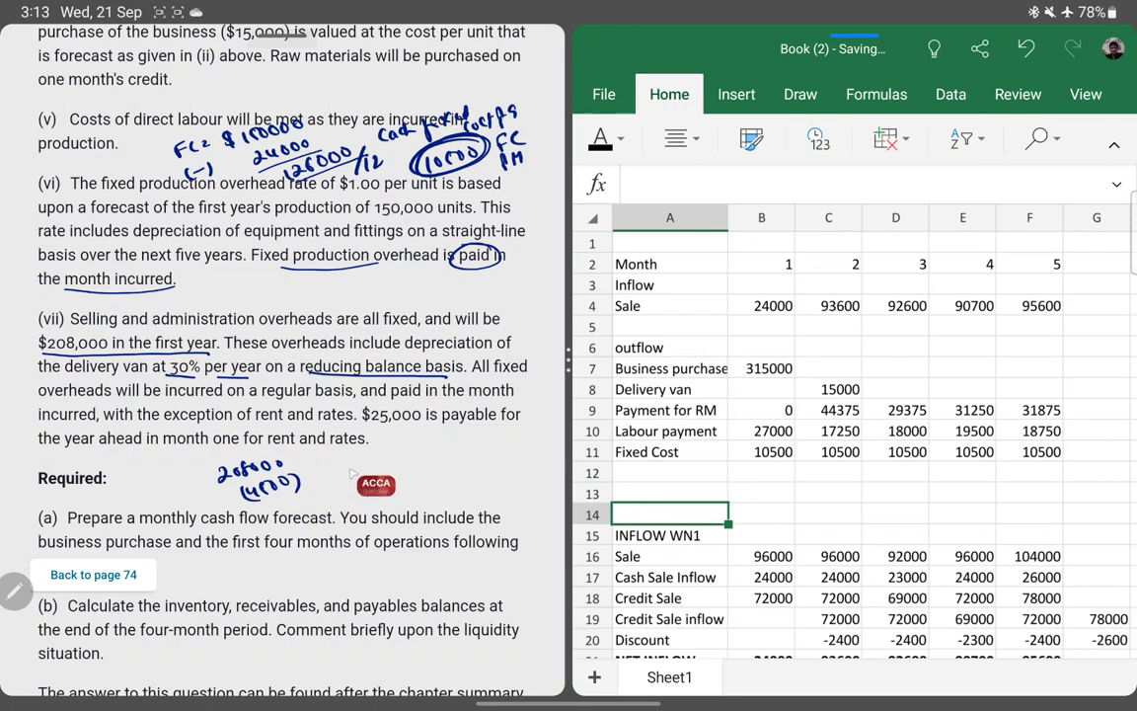
pyautogui.moveTo(346, 470); pyautogui.dragTo(358, 480)
pyautogui.moveTo(368, 469); pyautogui.dragTo(422, 456)
pyautogui.moveTo(326, 484); pyautogui.dragTo(333, 484)
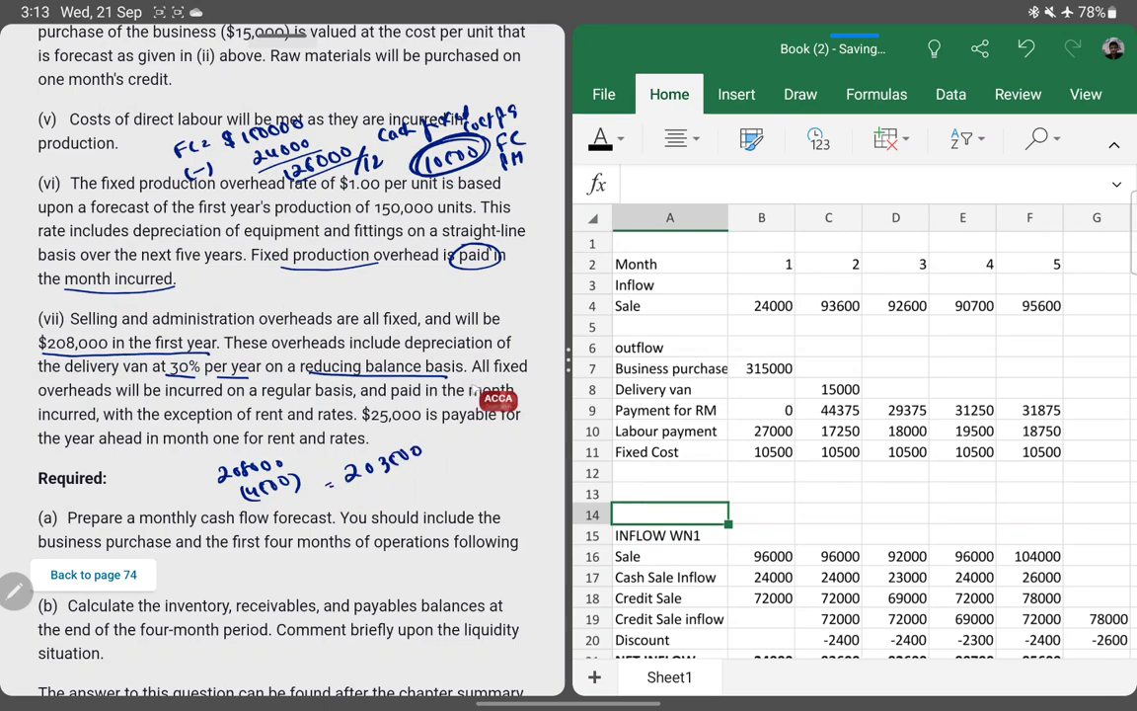
# - Underline the overhead payment terms and rent and rates exception, circling $25,000
pyautogui.moveTo(227, 396); pyautogui.dragTo(324, 396)
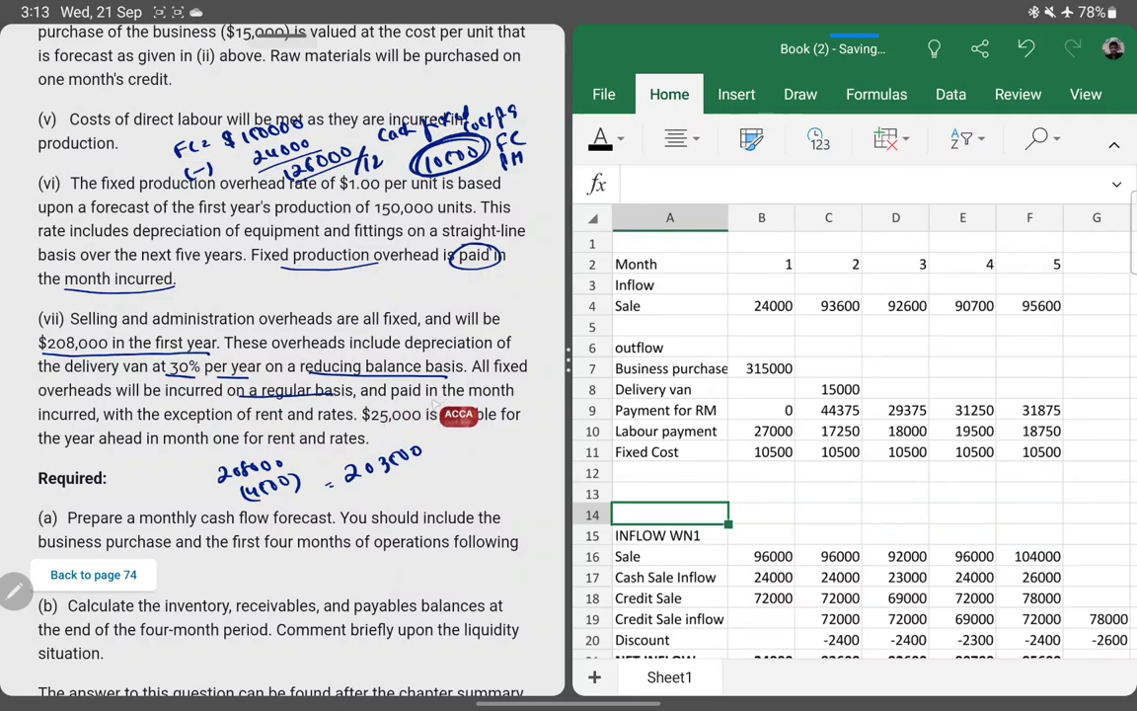
pyautogui.moveTo(425, 401); pyautogui.dragTo(513, 399)
pyautogui.moveTo(40, 424); pyautogui.dragTo(213, 422)
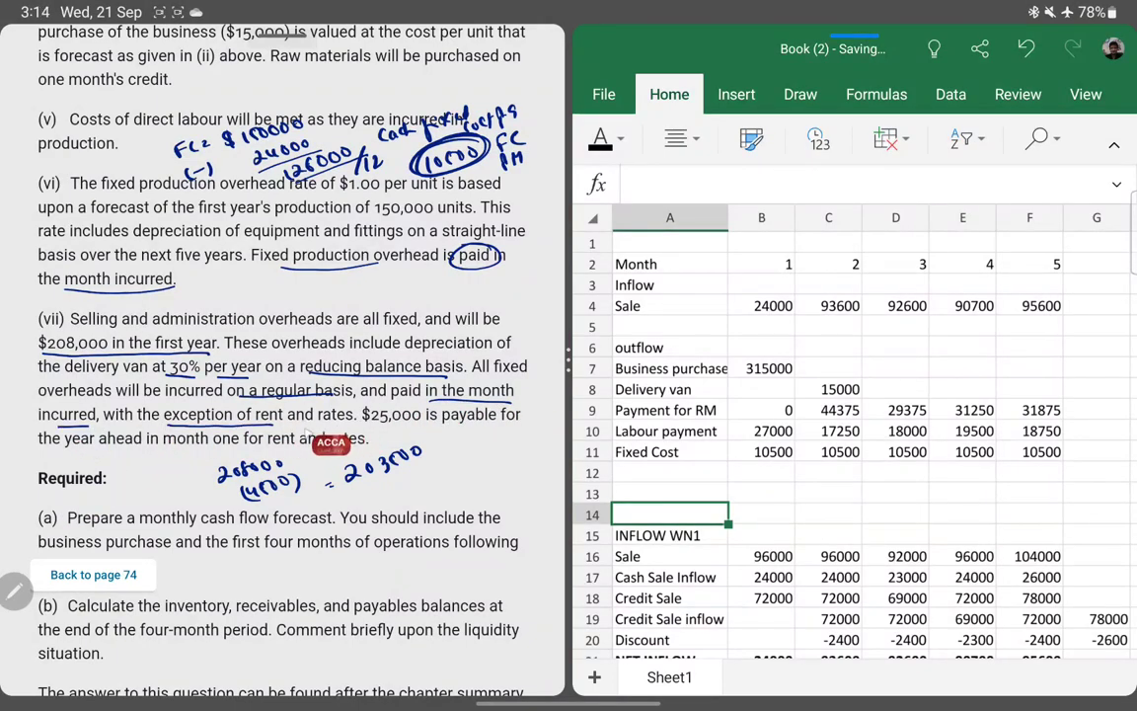
pyautogui.moveTo(283, 424)
pyautogui.mouseDown()
pyautogui.moveTo(361, 414)
pyautogui.moveTo(520, 425)
pyautogui.mouseUp()
pyautogui.moveTo(39, 448); pyautogui.dragTo(120, 450)
pyautogui.moveTo(210, 450); pyautogui.dragTo(367, 446)
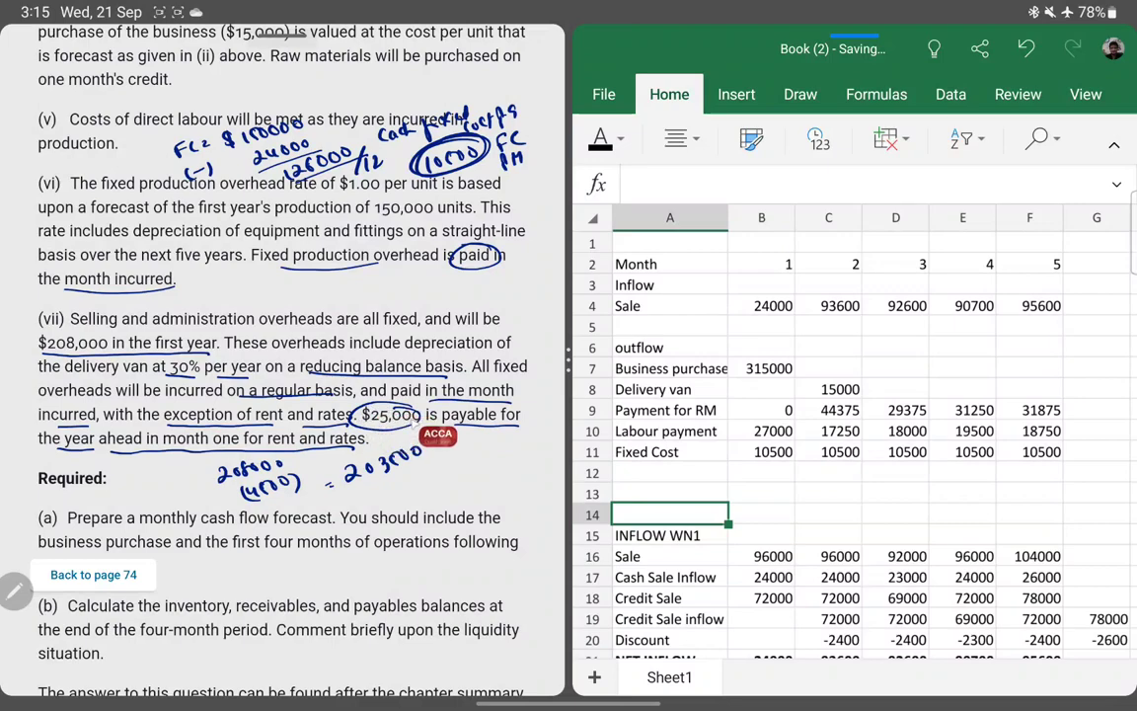
pyautogui.moveTo(367, 405)
pyautogui.mouseDown()
pyautogui.moveTo(434, 413)
pyautogui.moveTo(409, 401)
pyautogui.mouseUp()
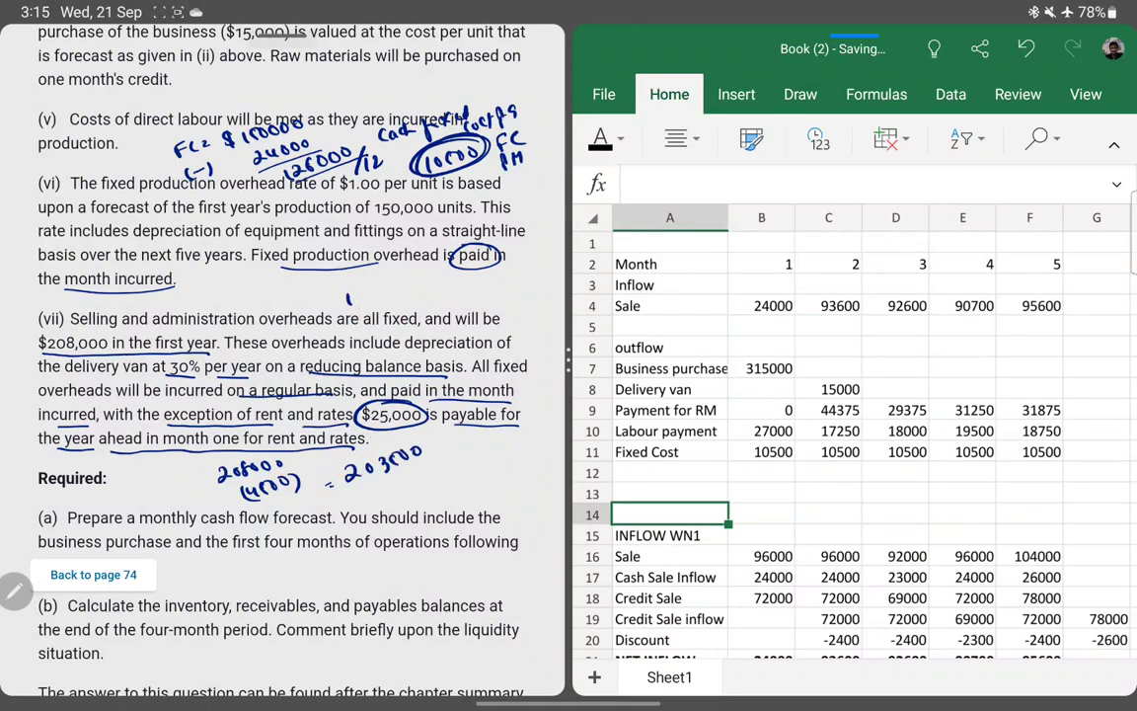
pyautogui.moveTo(347, 295); pyautogui.dragTo(348, 303)
pyautogui.moveTo(358, 294)
pyautogui.mouseDown()
pyautogui.moveTo(366, 316)
pyautogui.moveTo(385, 292)
pyautogui.moveTo(405, 293)
pyautogui.mouseUp()
pyautogui.moveTo(414, 289)
pyautogui.mouseDown()
pyautogui.moveTo(419, 301)
pyautogui.moveTo(484, 276)
pyautogui.mouseUp()
pyautogui.moveTo(490, 282); pyautogui.dragTo(554, 261)
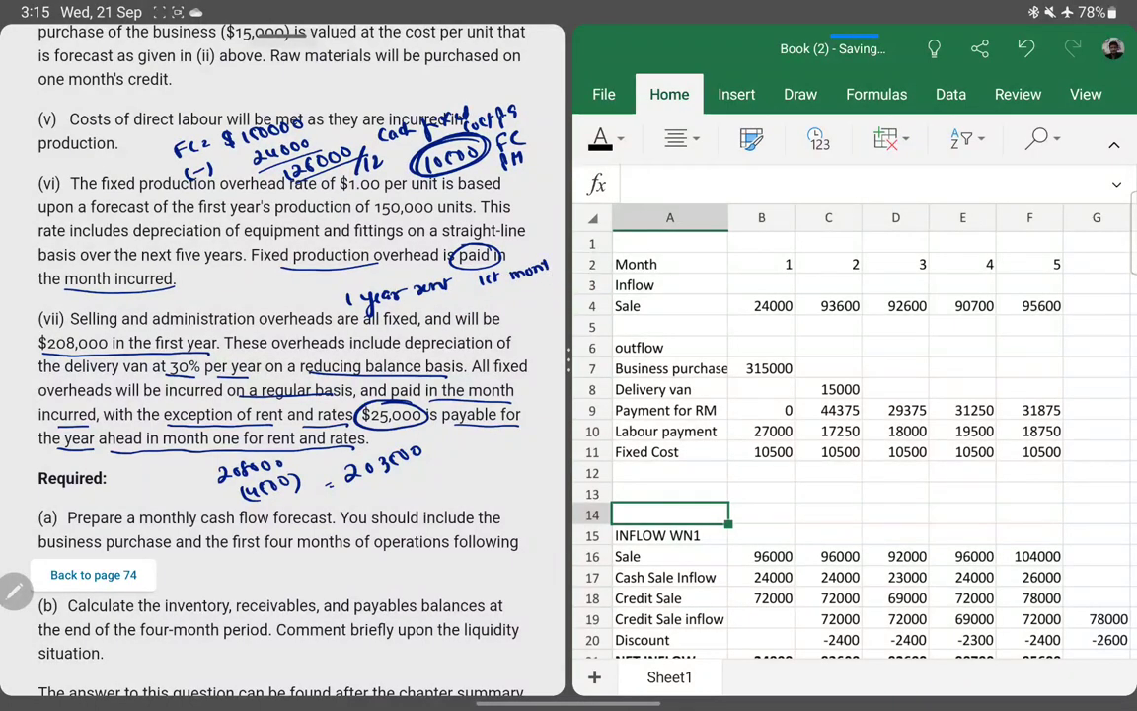
pyautogui.moveTo(464, 308)
pyautogui.mouseDown()
pyautogui.moveTo(468, 296)
pyautogui.moveTo(494, 318)
pyautogui.mouseUp()
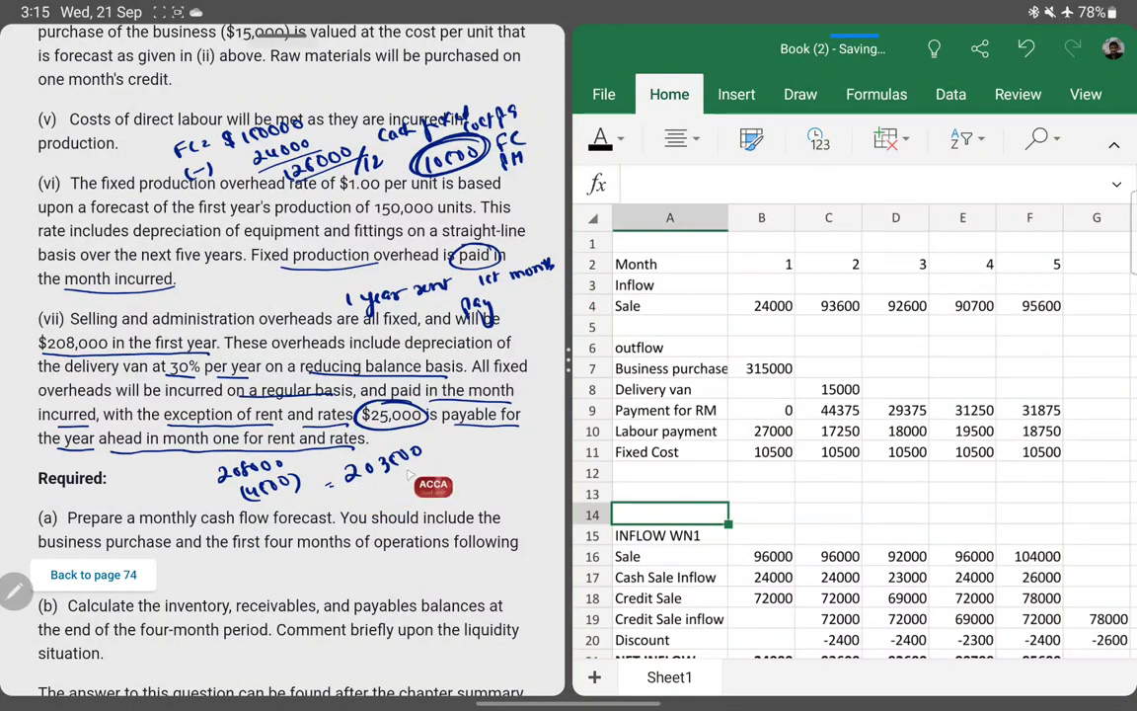
pyautogui.moveTo(374, 486); pyautogui.dragTo(385, 497)
pyautogui.moveTo(388, 489); pyautogui.dragTo(396, 480)
pyautogui.moveTo(399, 486); pyautogui.dragTo(439, 474)
pyautogui.moveTo(408, 485)
pyautogui.mouseDown()
pyautogui.moveTo(449, 507)
pyautogui.moveTo(397, 542)
pyautogui.mouseUp()
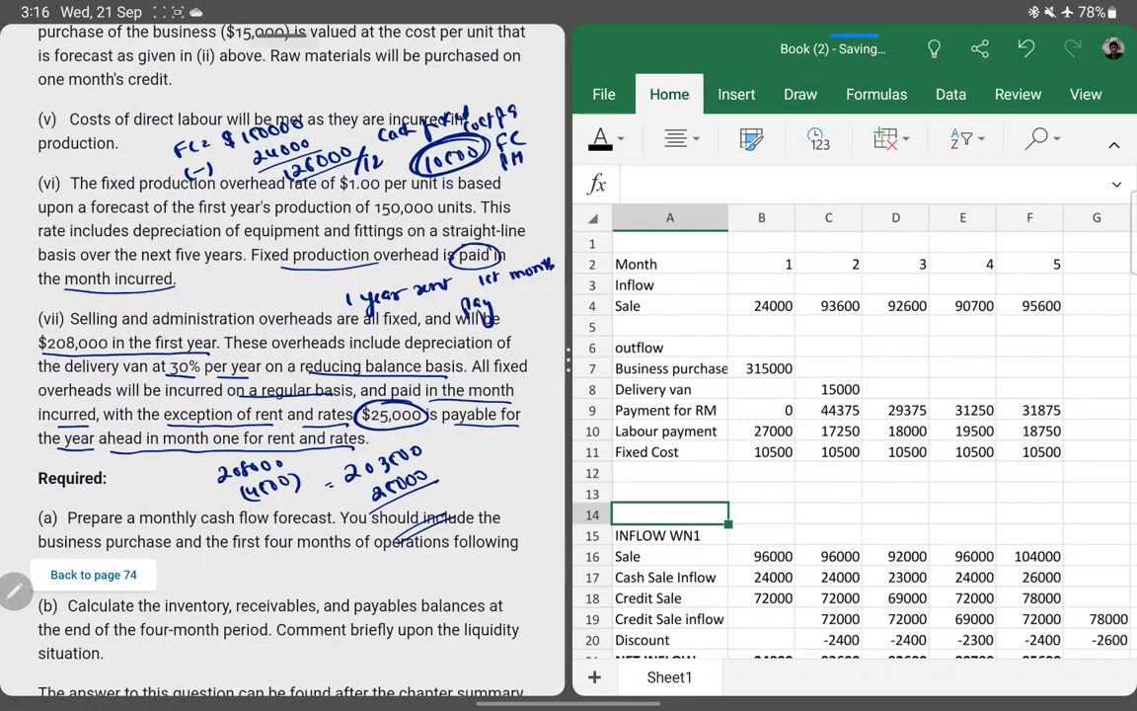
pyautogui.moveTo(419, 498)
pyautogui.mouseDown()
pyautogui.moveTo(421, 511)
pyautogui.moveTo(444, 498)
pyautogui.mouseUp()
pyautogui.moveTo(451, 491); pyautogui.dragTo(487, 478)
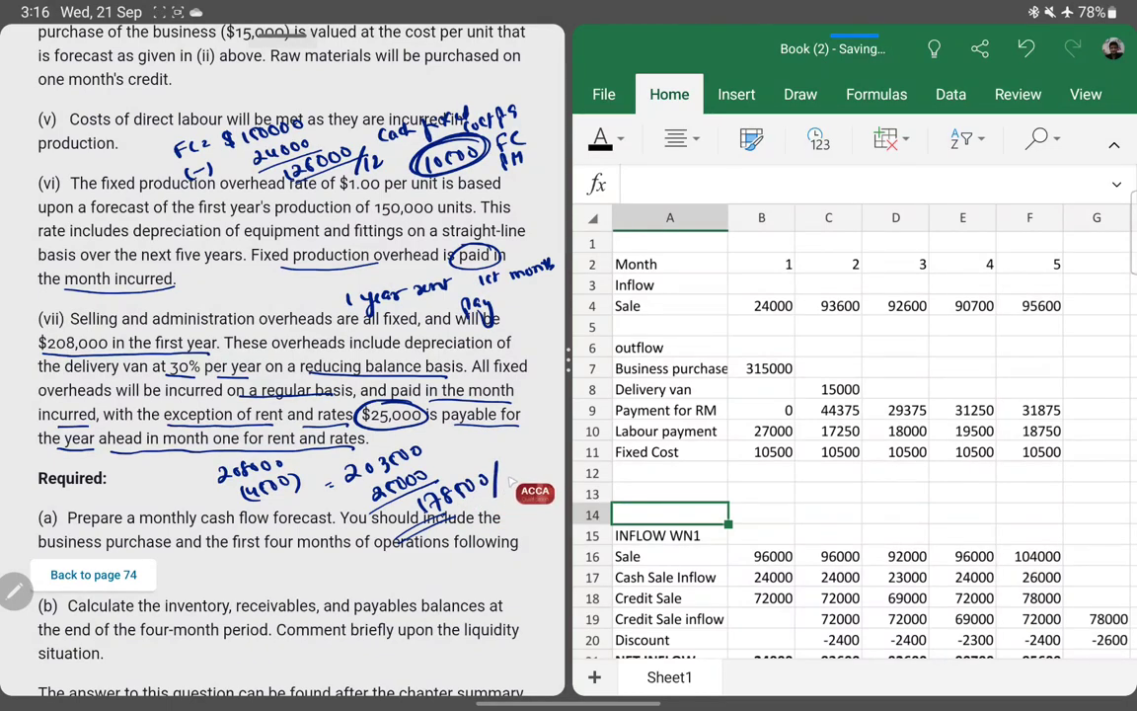
pyautogui.moveTo(498, 469); pyautogui.dragTo(493, 498)
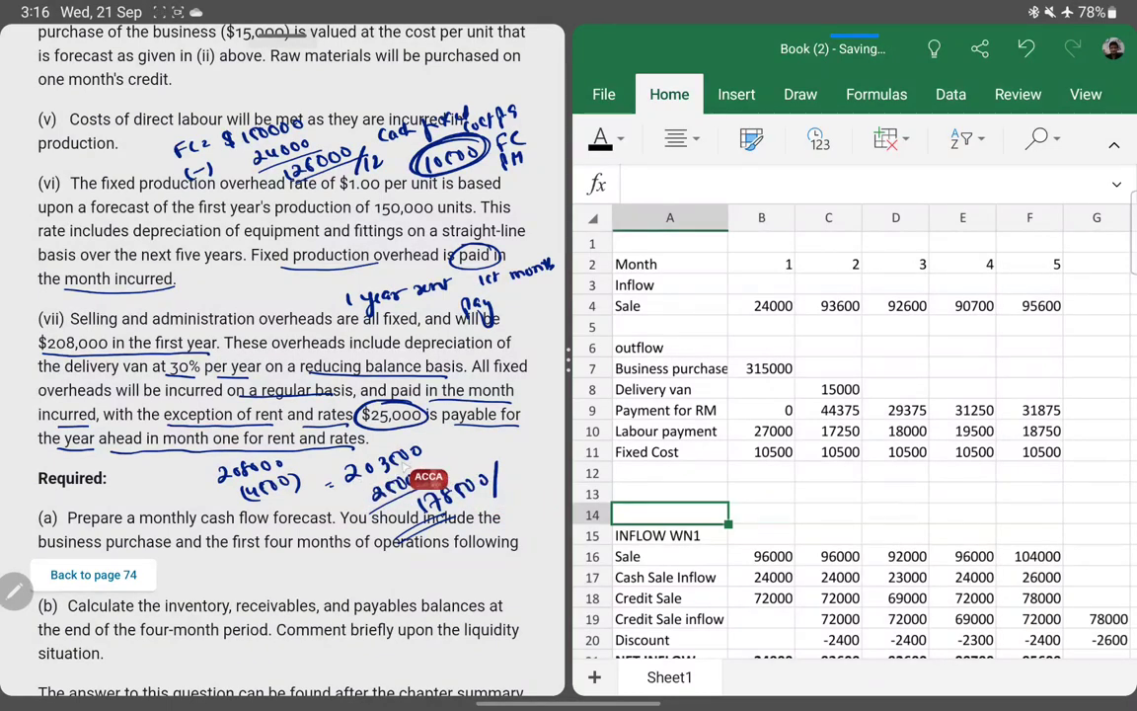
pyautogui.moveTo(405, 471); pyautogui.dragTo(393, 476)
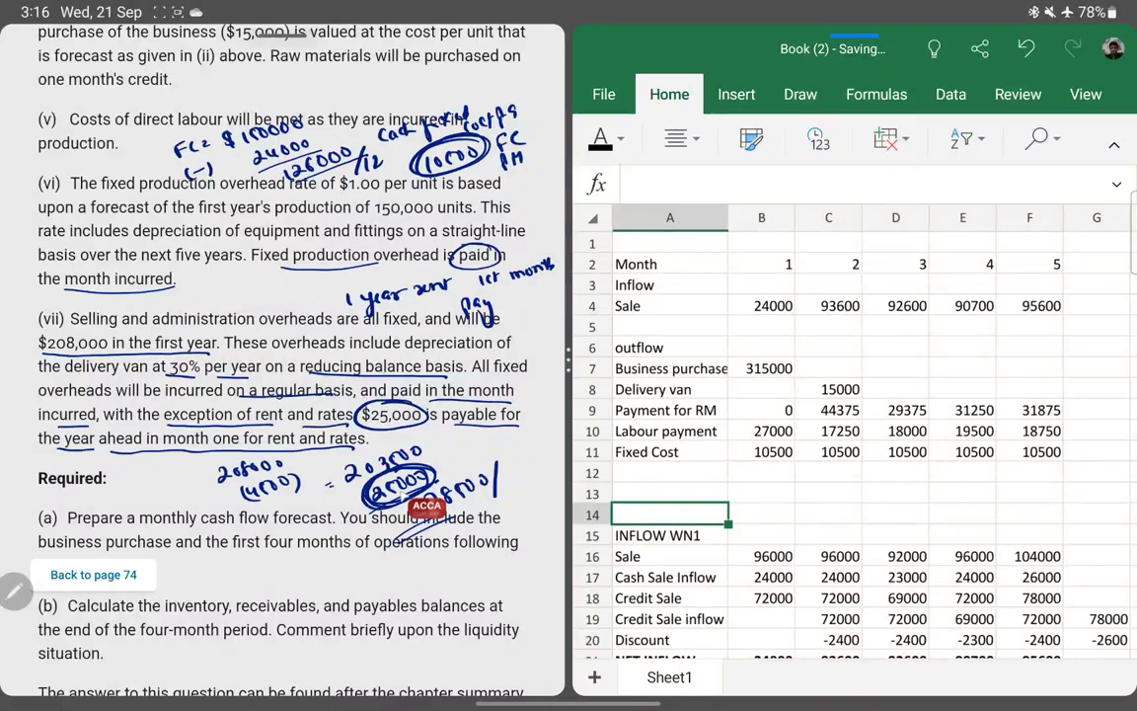
pyautogui.moveTo(419, 501); pyautogui.dragTo(463, 481)
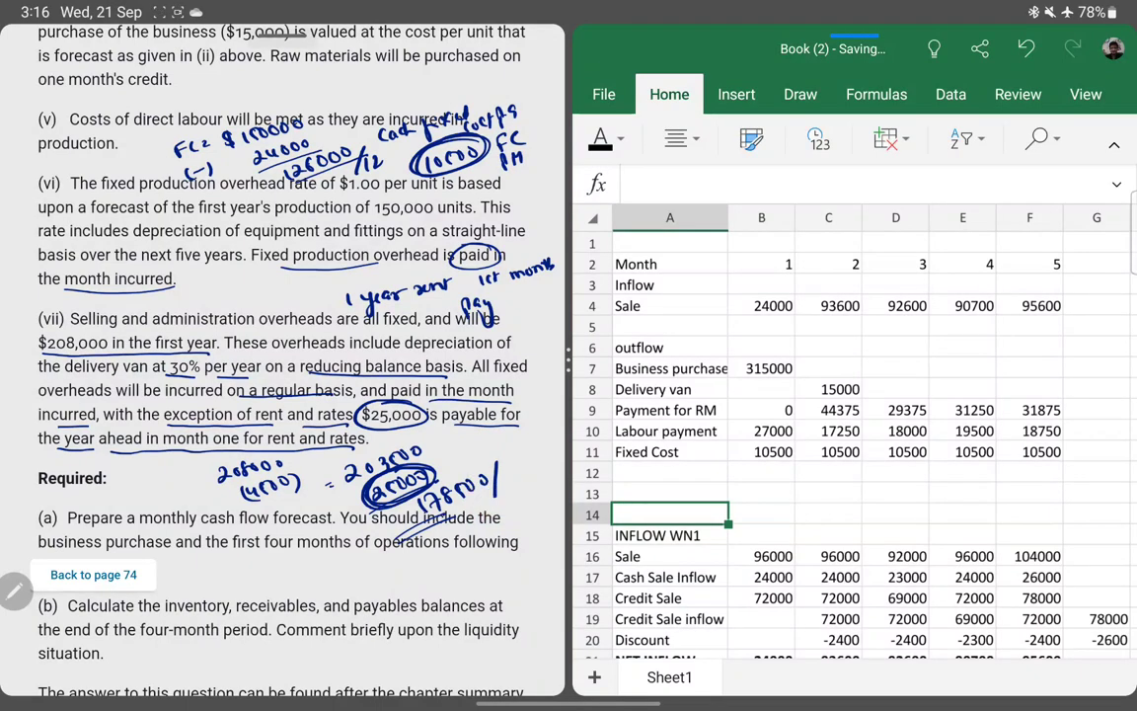
pyautogui.moveTo(502, 486); pyautogui.dragTo(523, 475)
pyautogui.moveTo(432, 570)
pyautogui.mouseDown()
pyautogui.moveTo(432, 585)
pyautogui.moveTo(460, 570)
pyautogui.moveTo(473, 584)
pyautogui.moveTo(486, 574)
pyautogui.mouseUp()
pyautogui.moveTo(454, 549)
pyautogui.mouseDown()
pyautogui.moveTo(518, 549)
pyautogui.moveTo(505, 566)
pyautogui.mouseUp()
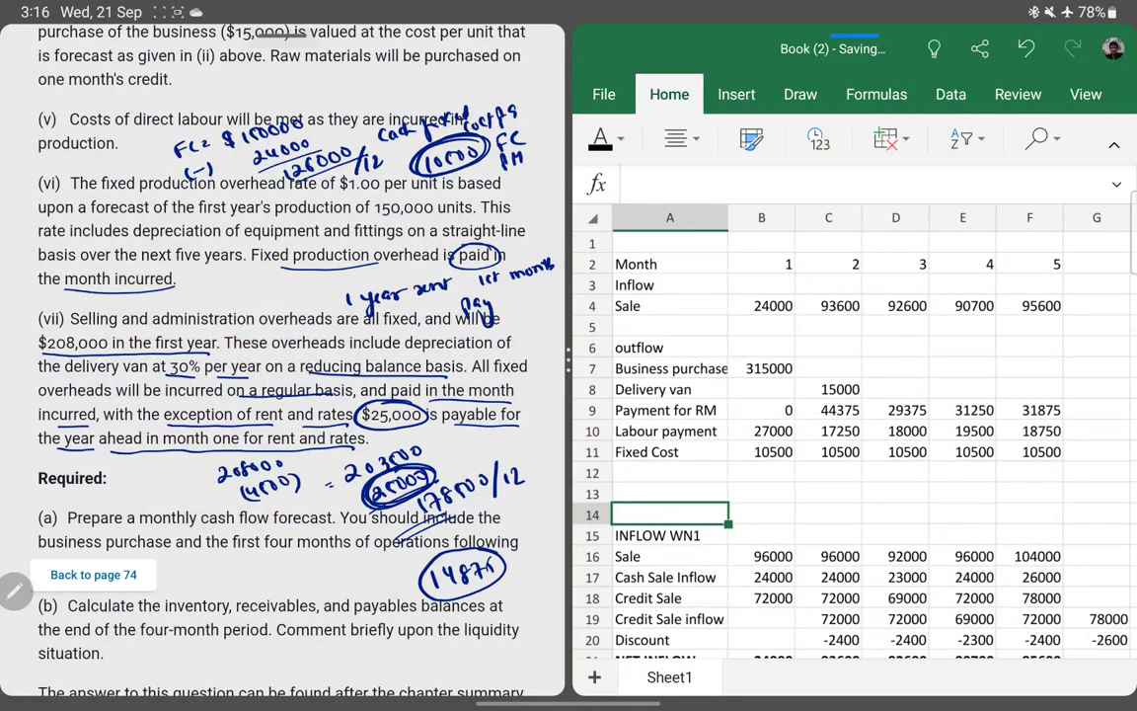
pyautogui.click(669, 472)
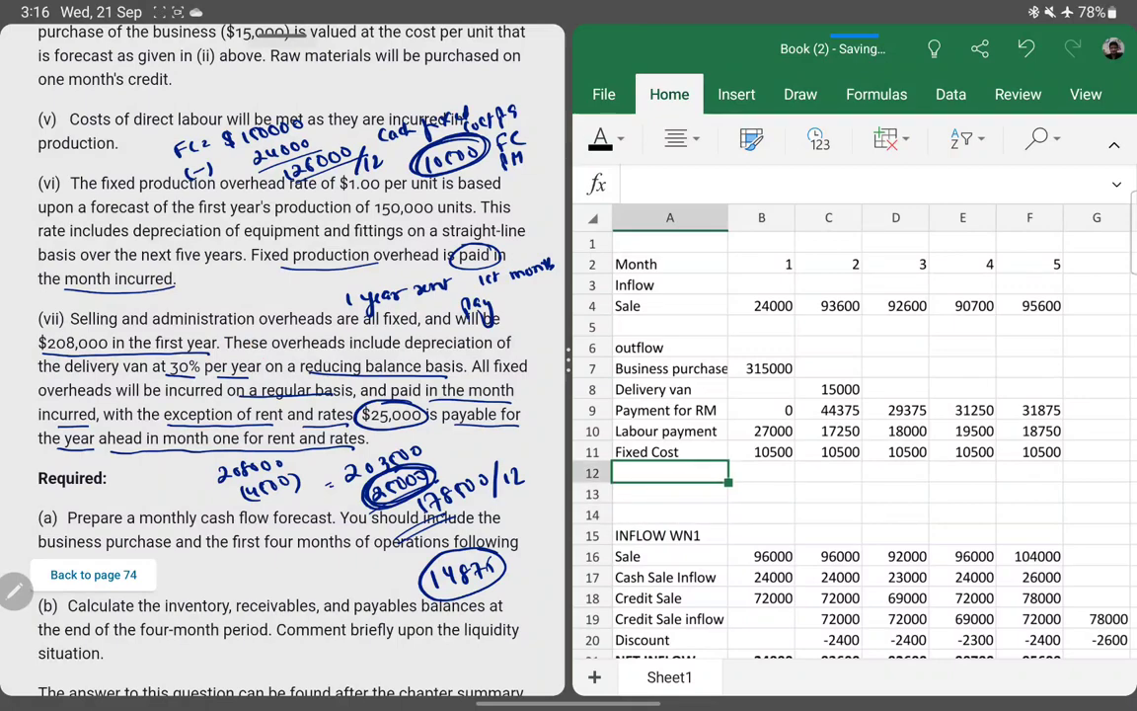
pyautogui.write('S')
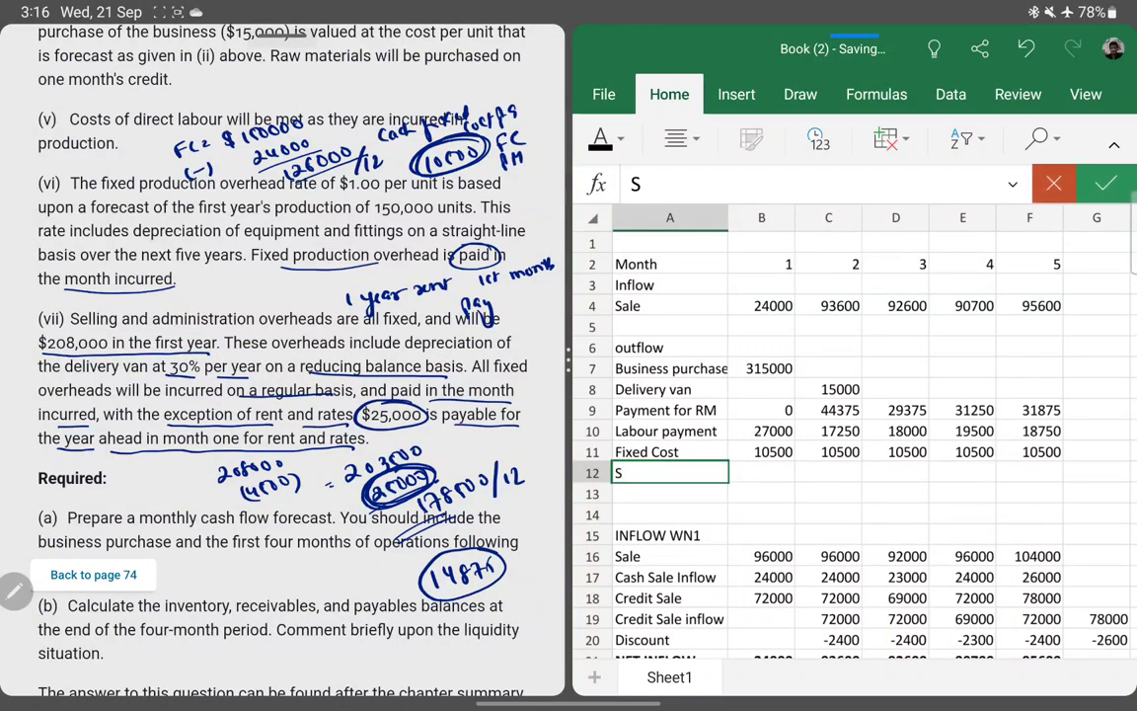
pyautogui.write(' & AO')
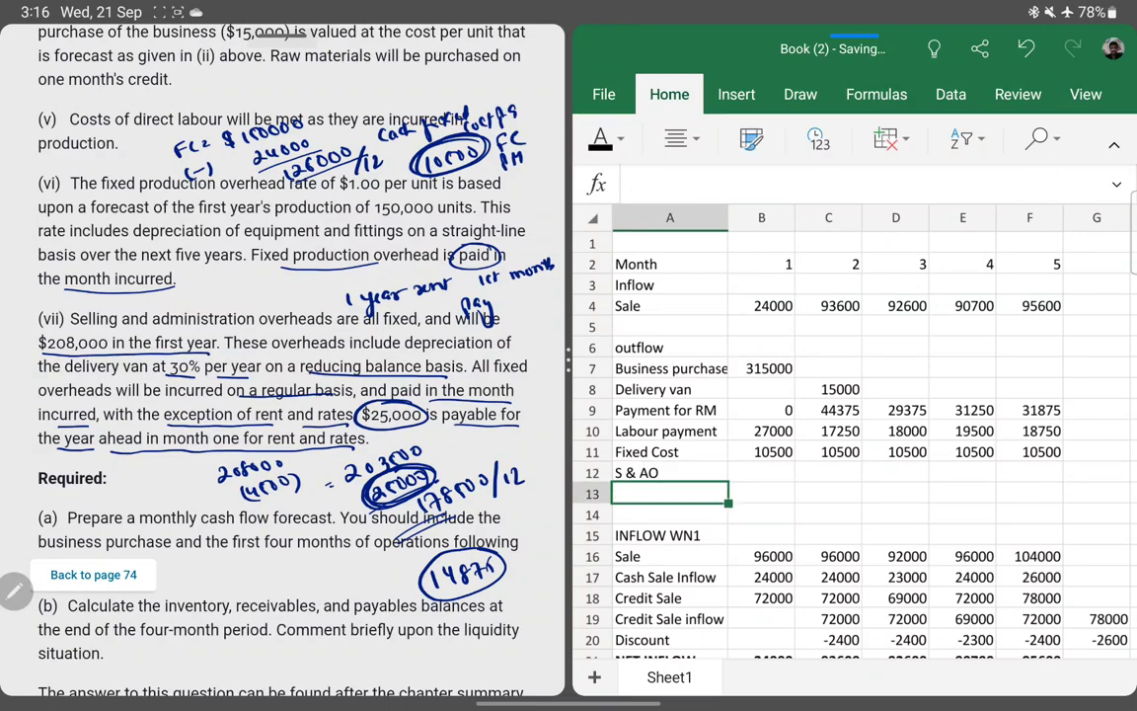
pyautogui.click(761, 473)
pyautogui.write('=')
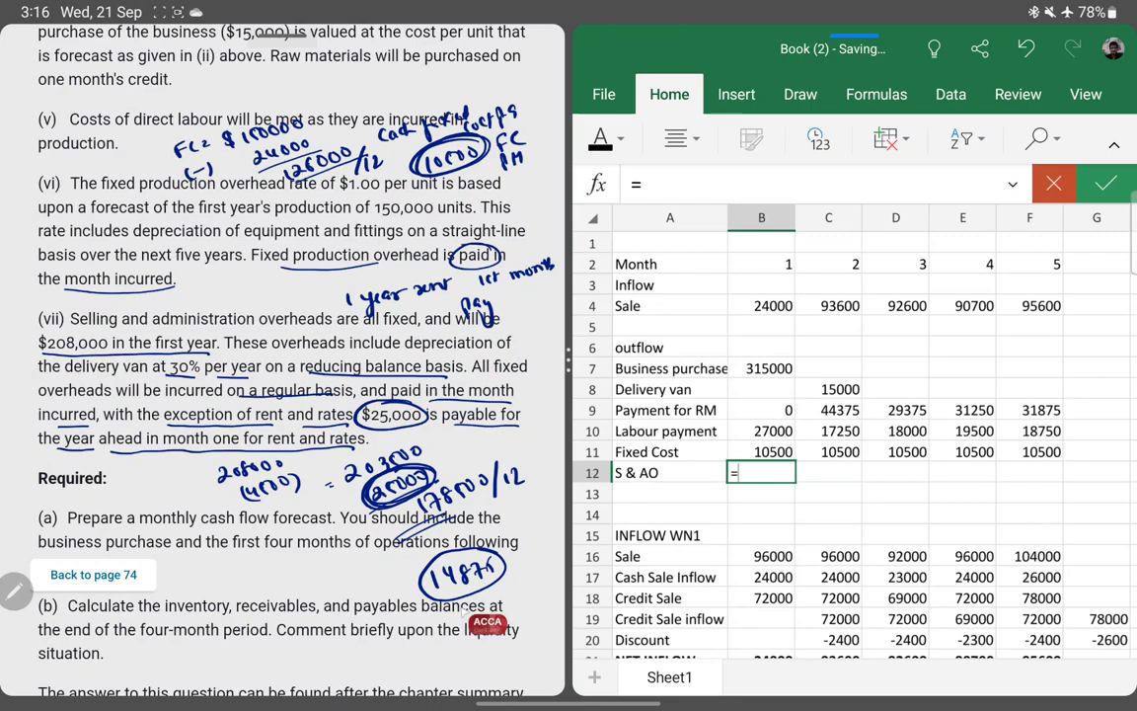
pyautogui.write('148')
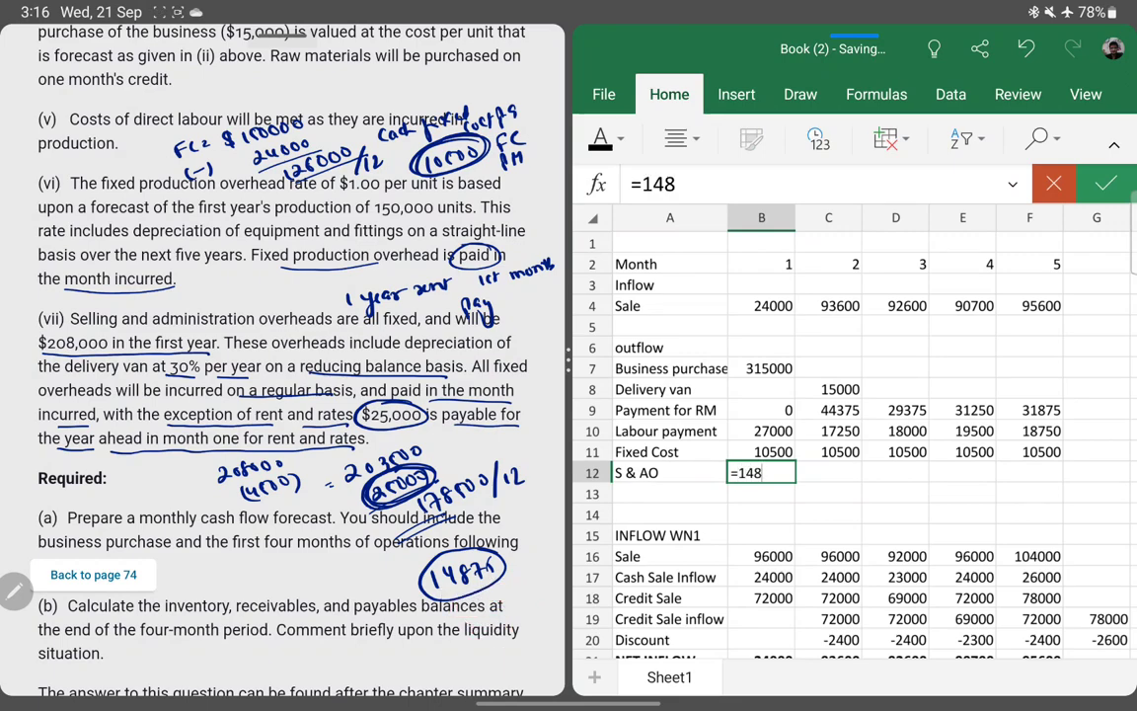
pyautogui.write('75+2')
pyautogui.write('5000')
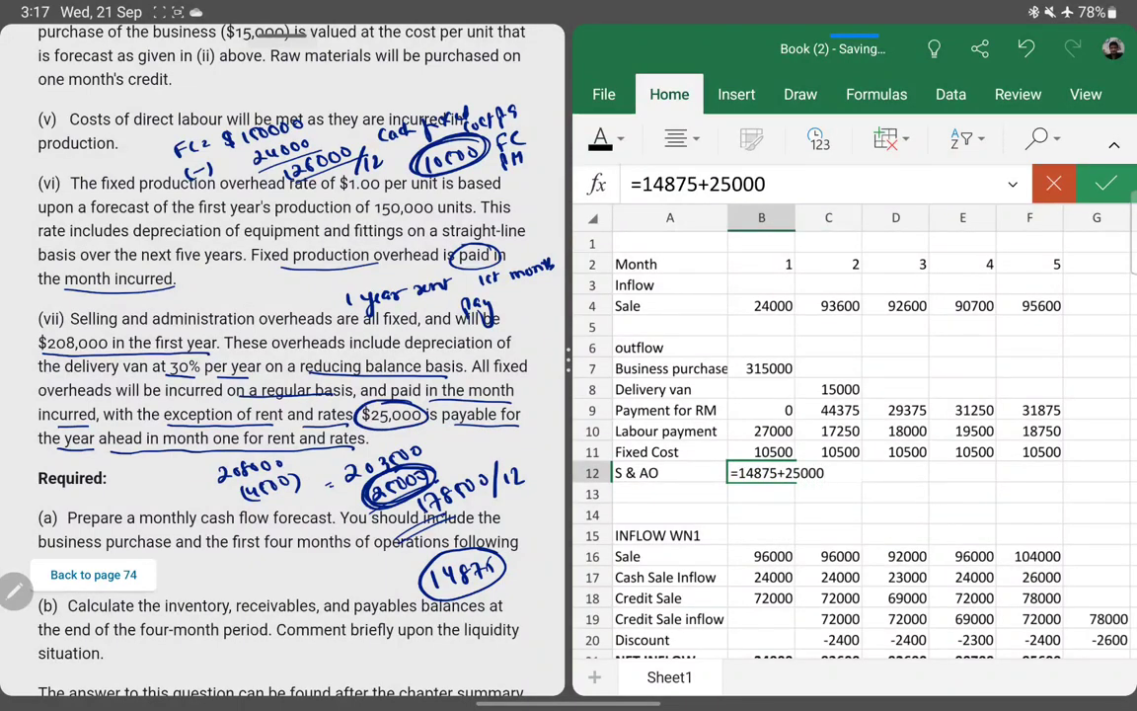
pyautogui.press('Return')
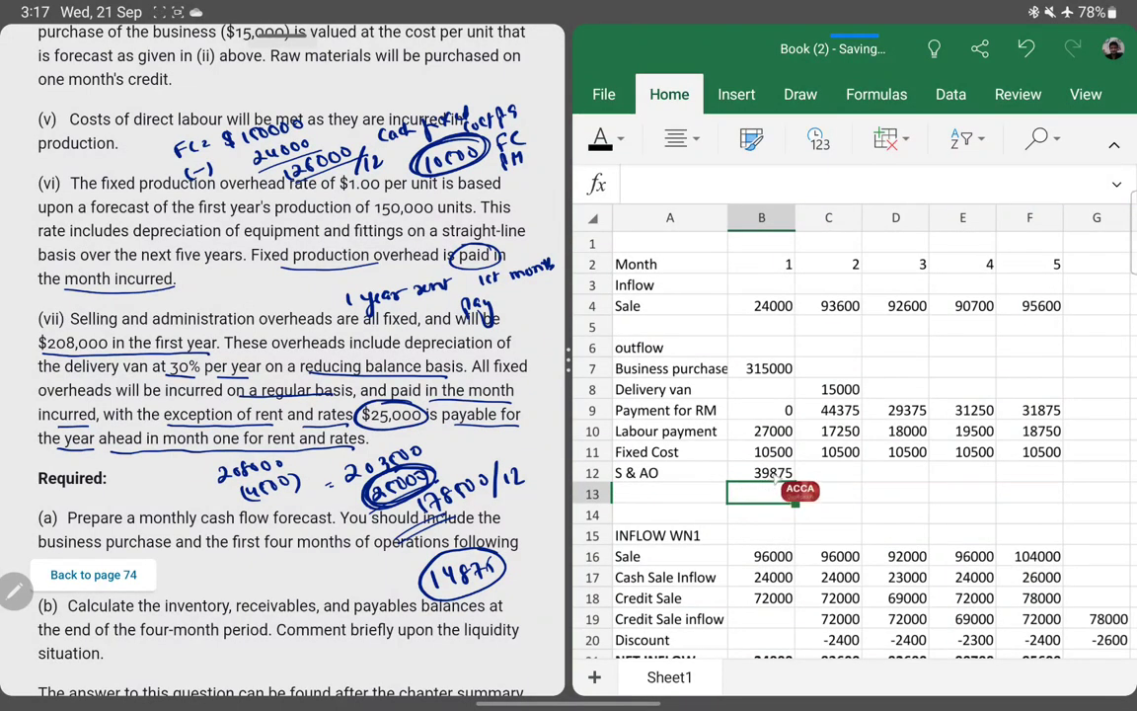
pyautogui.click(828, 473)
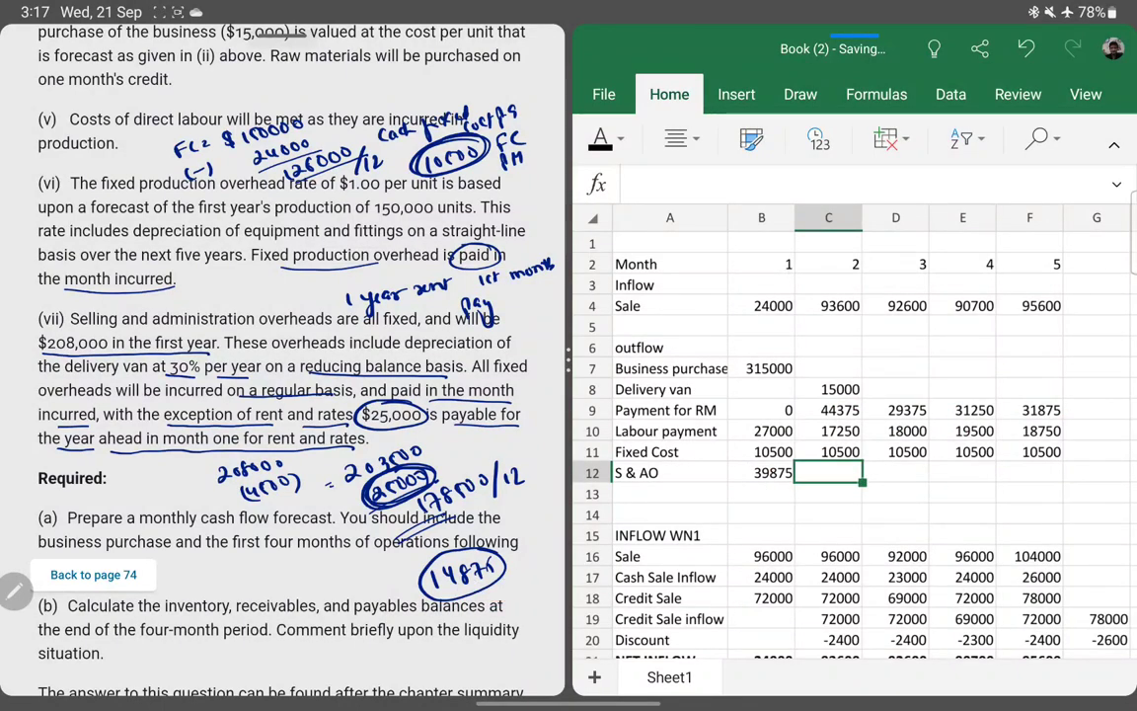
pyautogui.write('14875')
pyautogui.click(1105, 184)
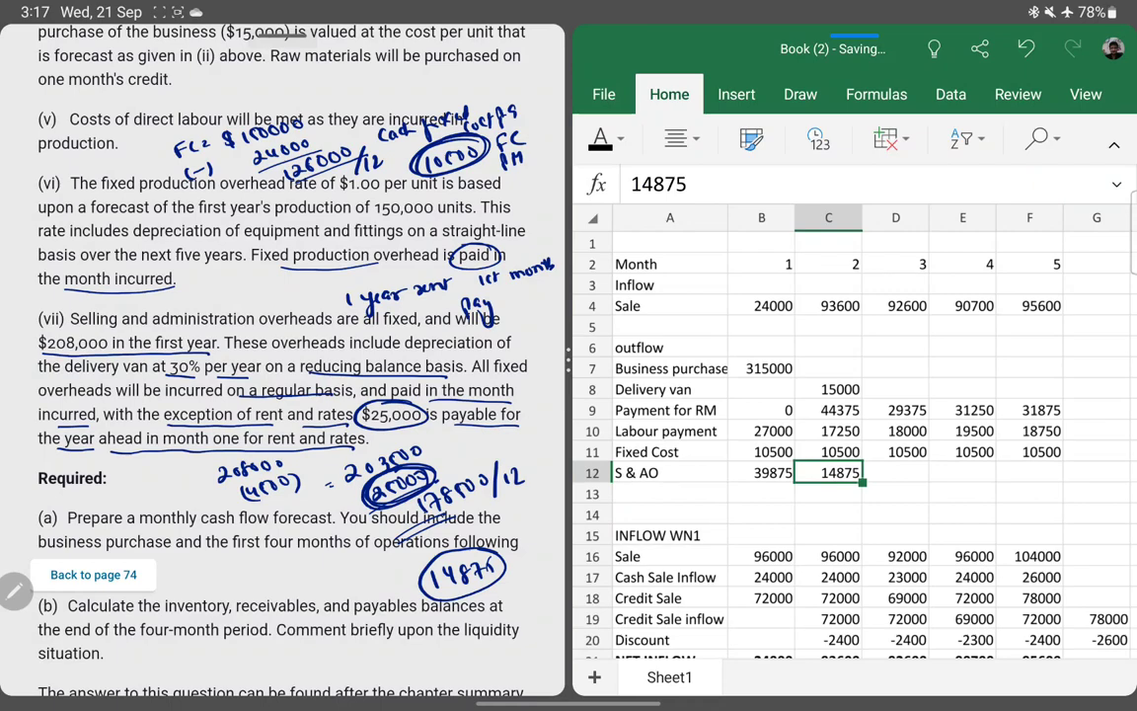
pyautogui.moveTo(895, 473); pyautogui.dragTo(1029, 473)
pyautogui.hotkey('ctrl', 'v')
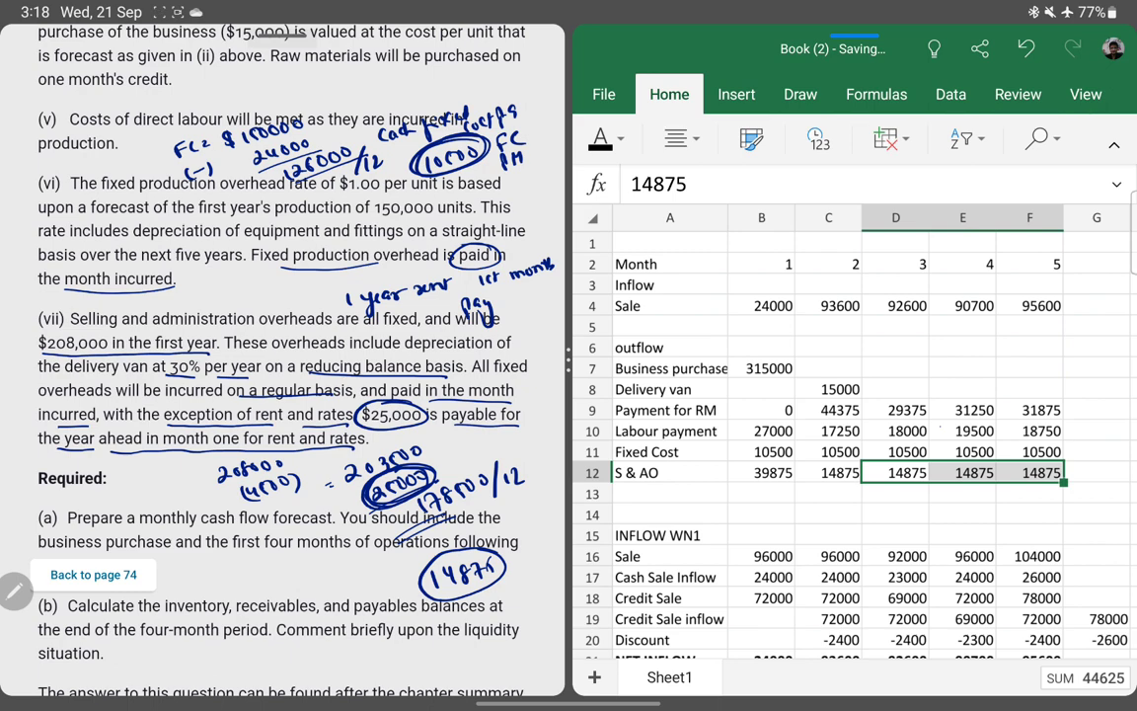
pyautogui.click(828, 473)
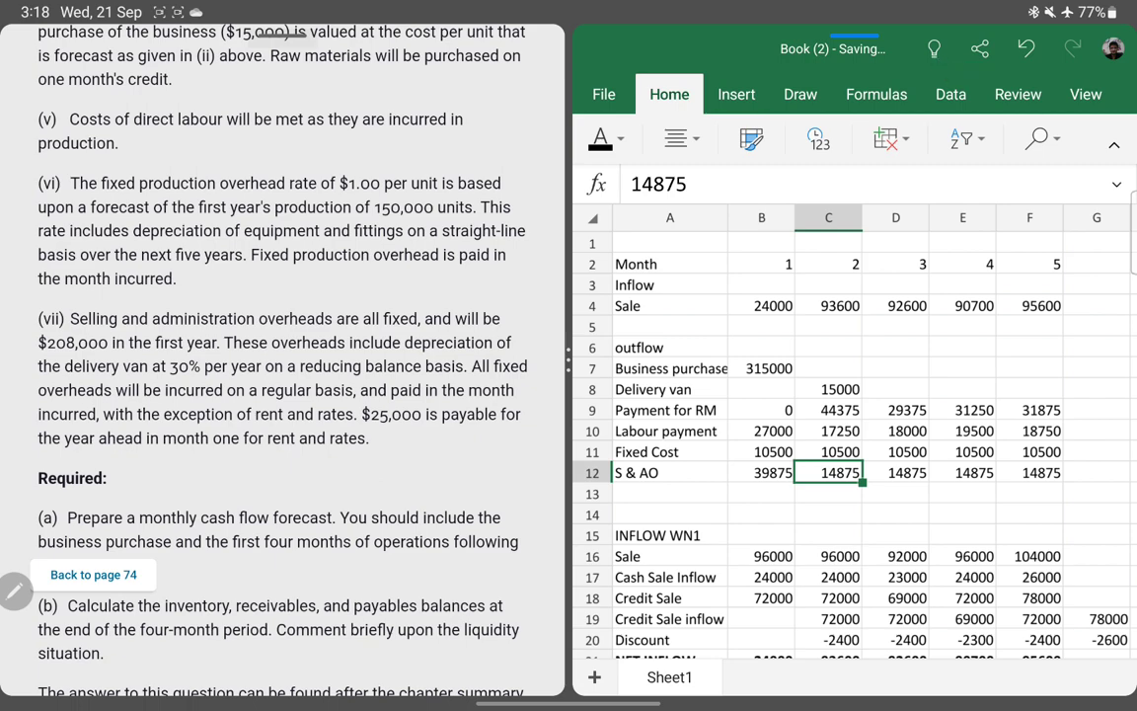
# - Widen the spreadsheet pane and label row 5 'NEW INFLOW'
pyautogui.moveTo(567, 362); pyautogui.dragTo(427, 361)
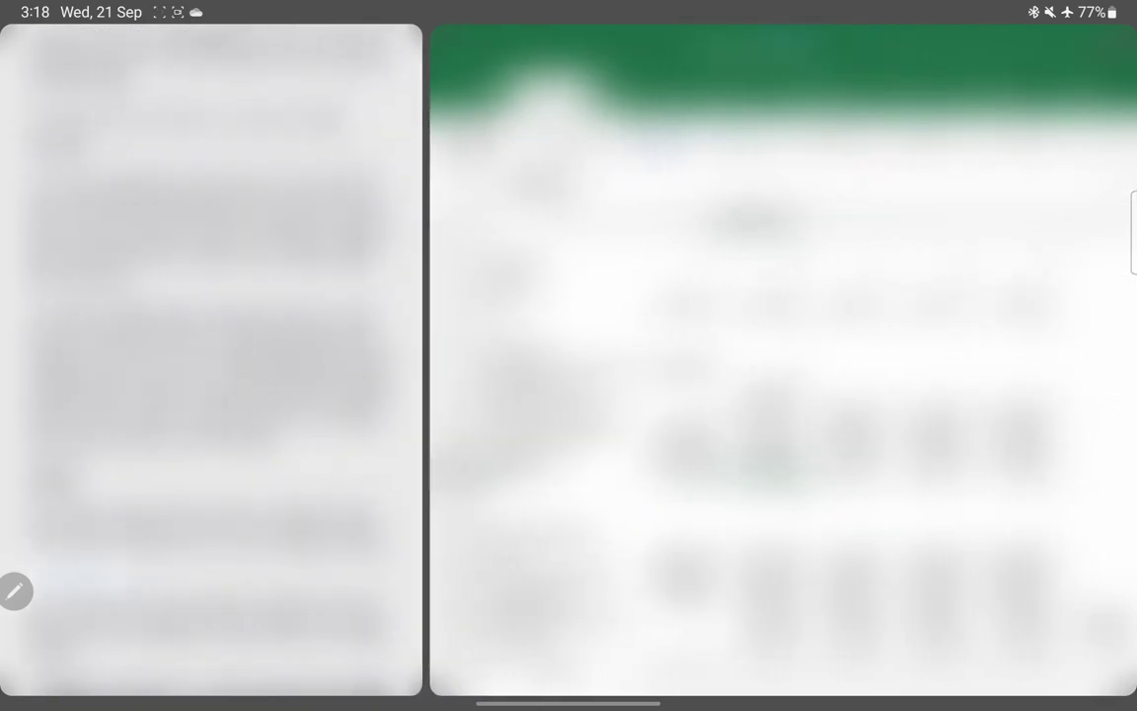
pyautogui.scroll(3, 780, 414)
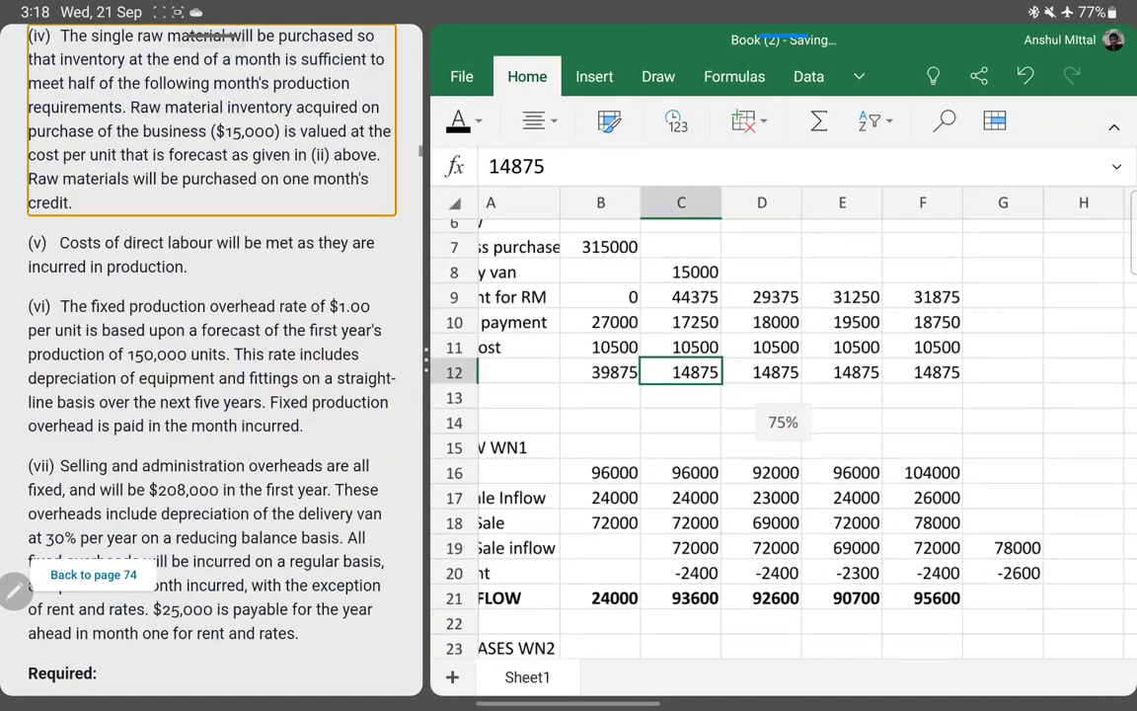
pyautogui.hscroll(-10, 780, 415)
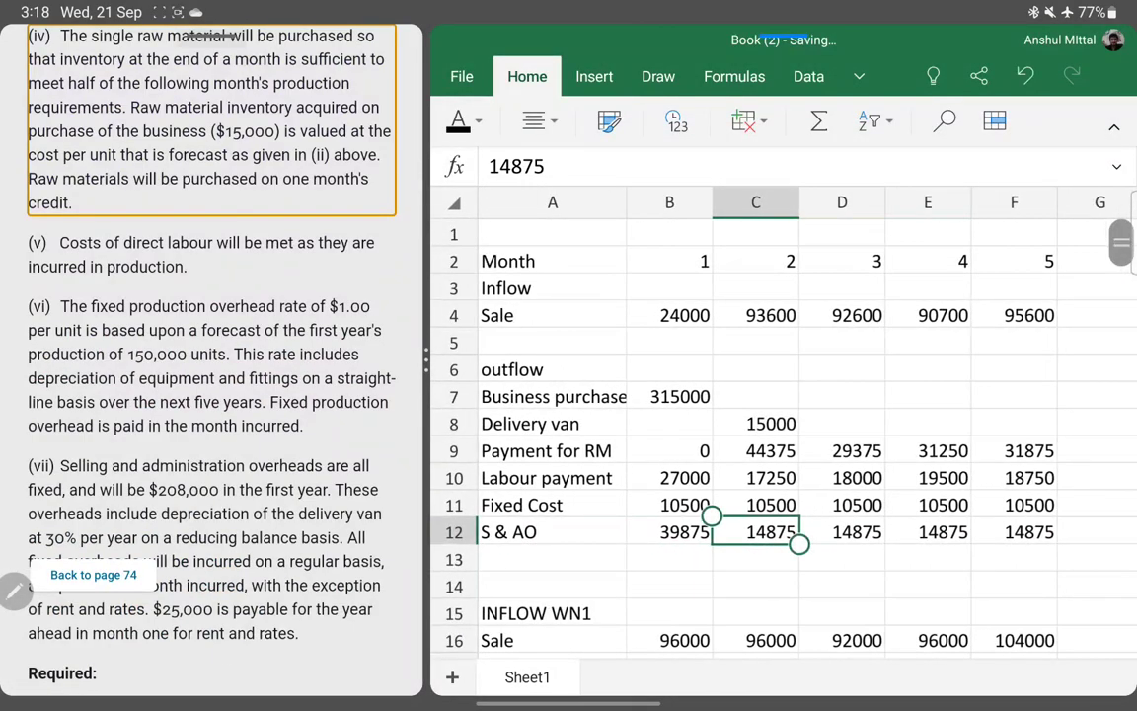
pyautogui.press('Up')
pyautogui.press('Up')
pyautogui.press('Up')
pyautogui.press('Up')
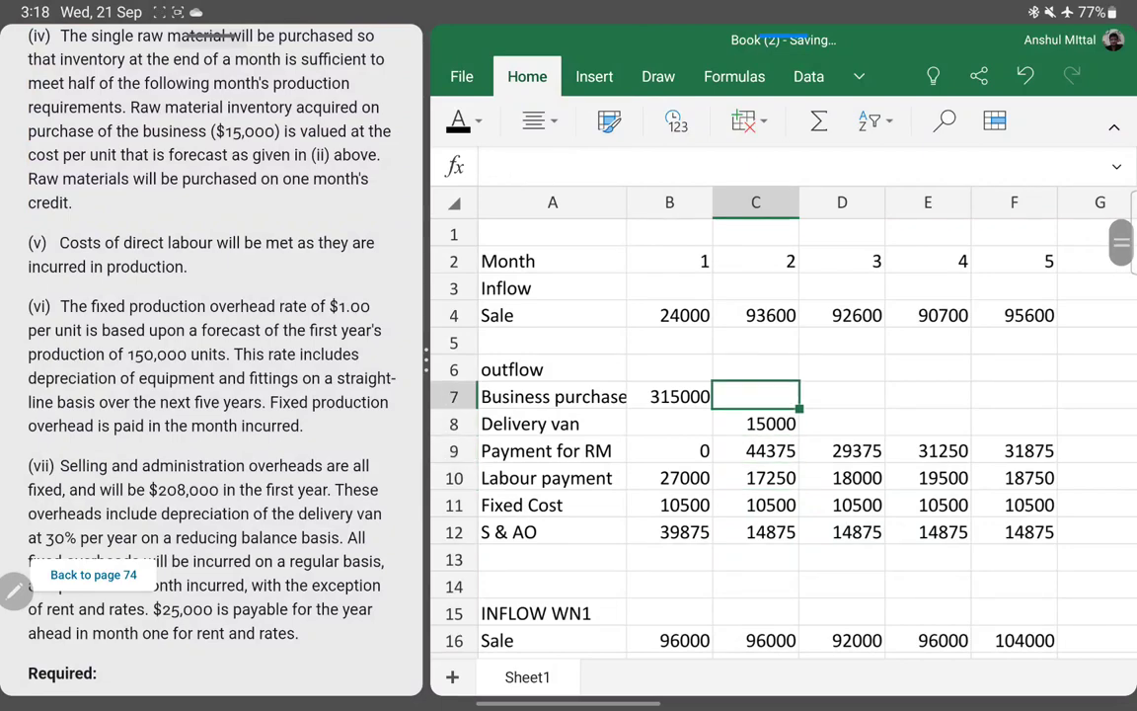
pyautogui.press('Up')
pyautogui.press('Up')
pyautogui.press('Left')
pyautogui.press('Left')
pyautogui.write('N')
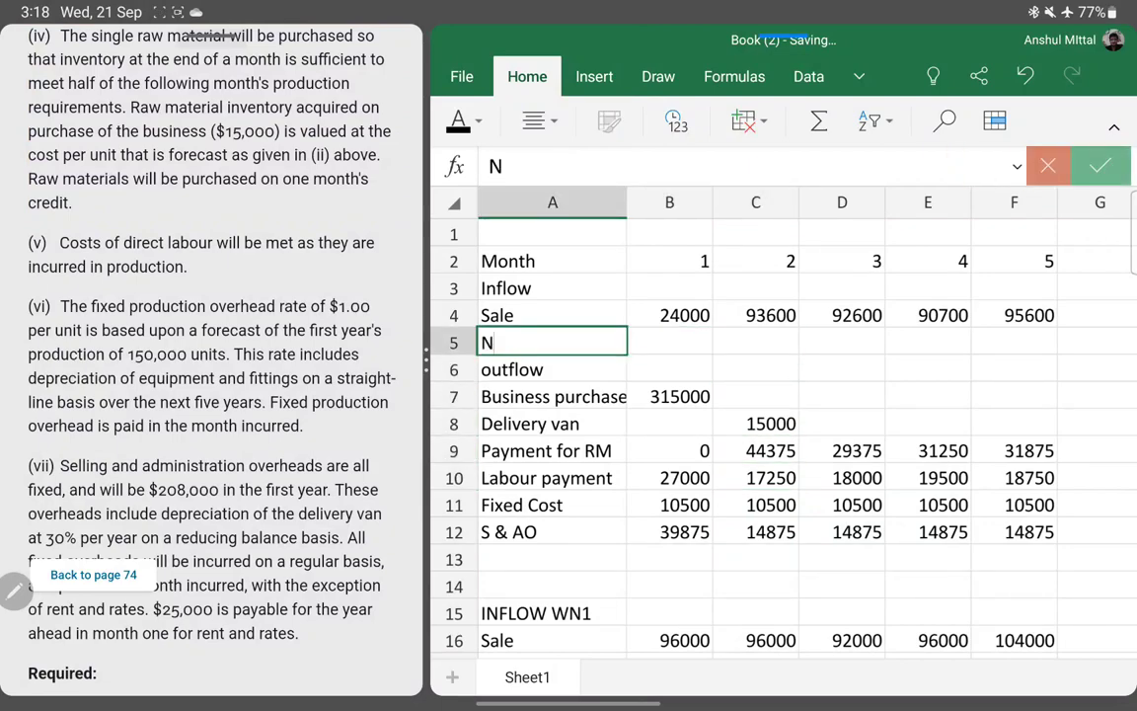
pyautogui.write('EW INFLOW')
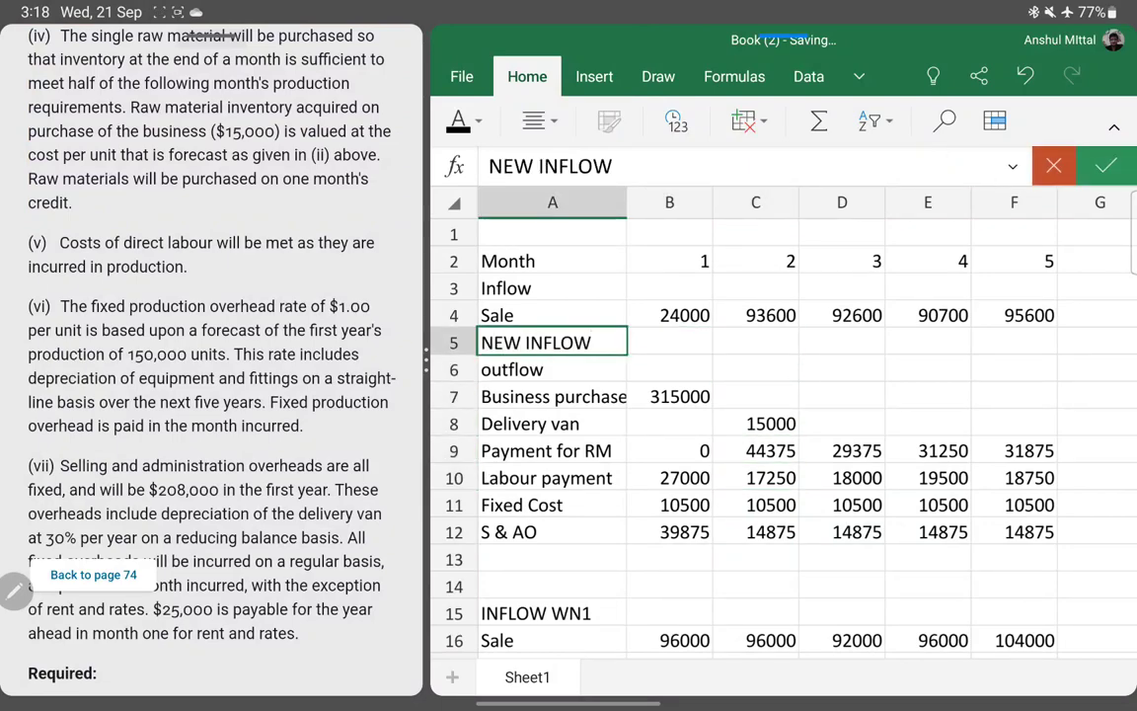
pyautogui.hotkey('ctrl', 'Return')
# - Link the month 1 NEW INFLOW cell to the month 1 sale of 24000
pyautogui.click(670, 341)
pyautogui.write('=')
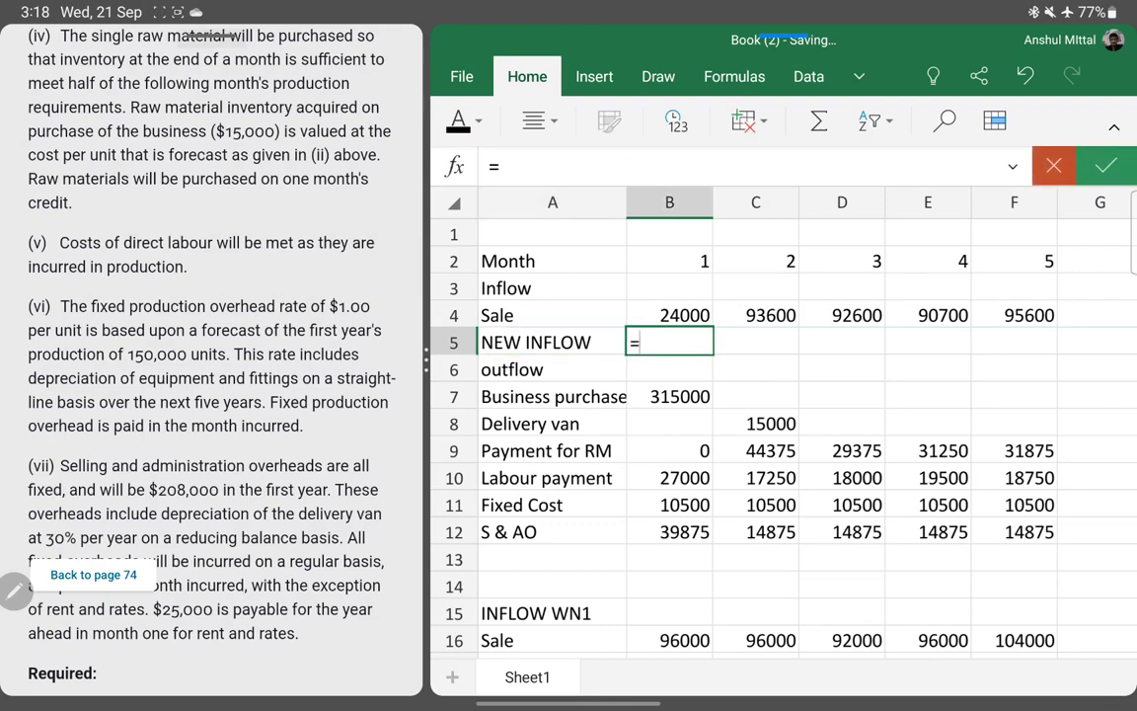
pyautogui.press('Return')
pyautogui.click(670, 341)
pyautogui.click(669, 341)
pyautogui.click(669, 315)
pyautogui.click(1059, 167)
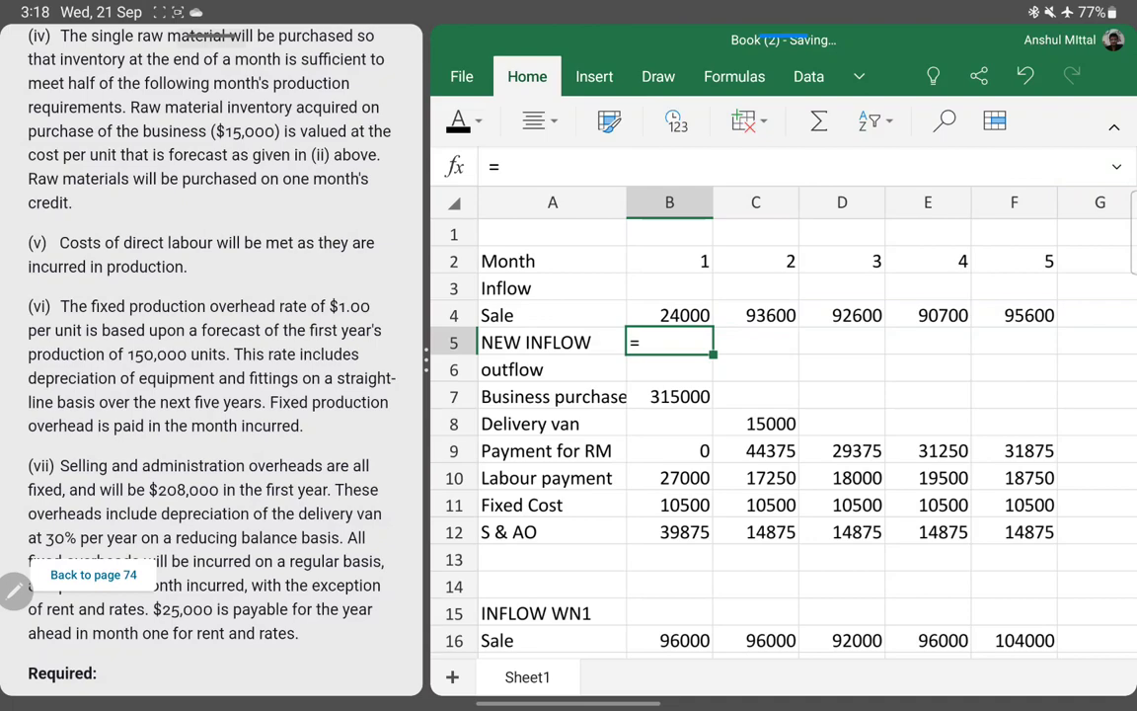
pyautogui.click(669, 342)
pyautogui.click(669, 315)
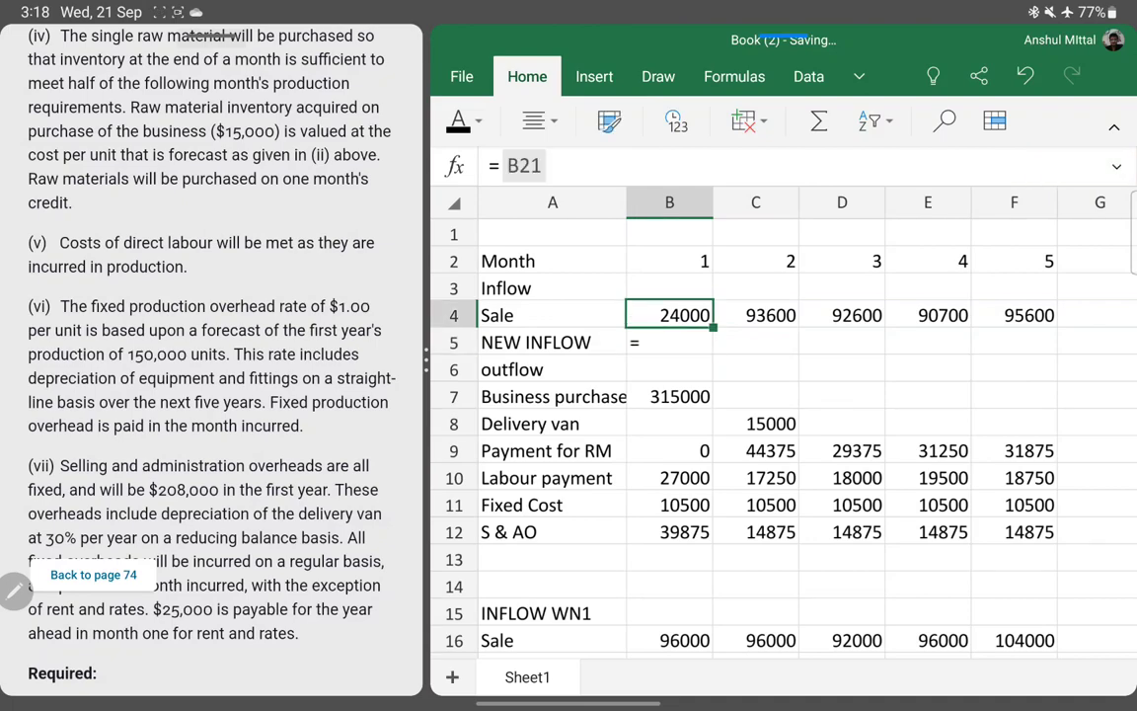
# - Link month 2 to its 93600 sale and fill the NEW INFLOW formulas across months 1–5
pyautogui.click(755, 341)
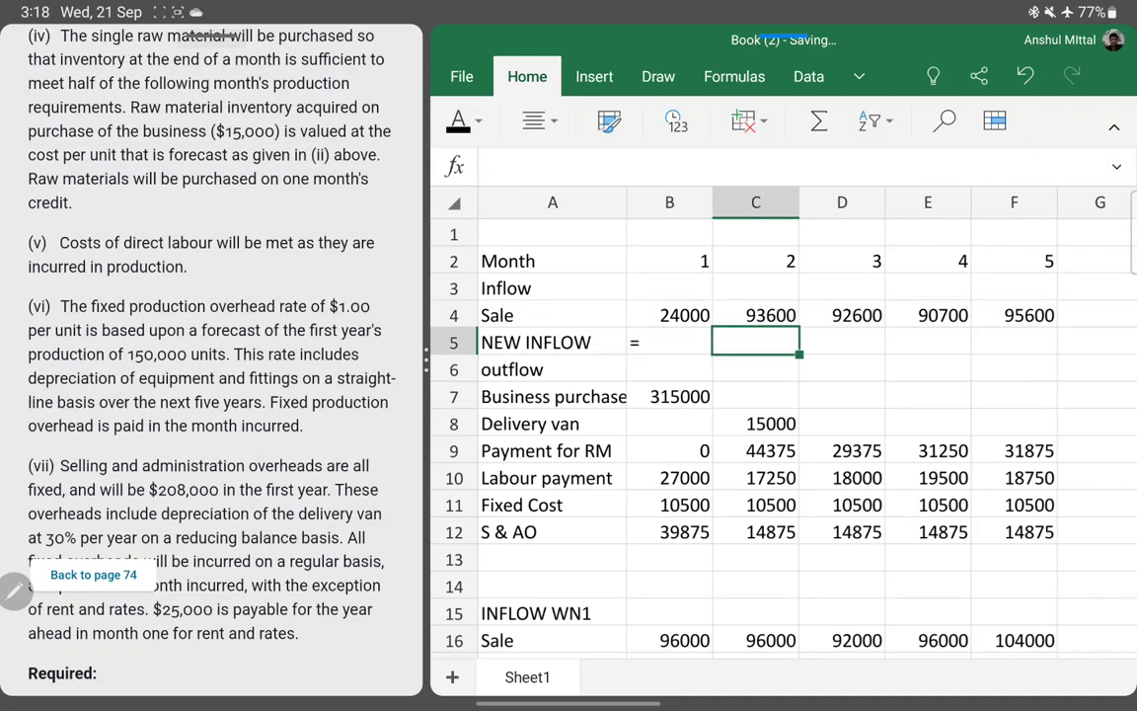
pyautogui.write('=')
pyautogui.click(755, 315)
pyautogui.press('Return')
pyautogui.click(755, 342)
pyautogui.moveTo(669, 341); pyautogui.dragTo(1014, 342)
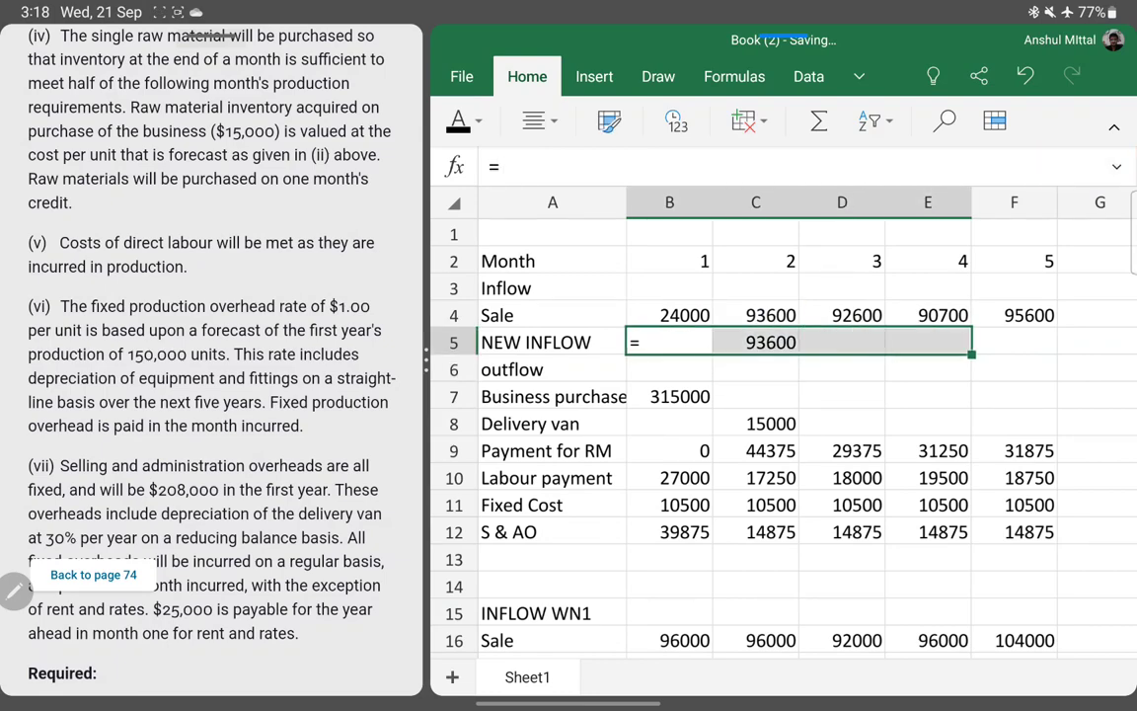
pyautogui.hotkey('ctrl', 'r')
pyautogui.click(670, 369)
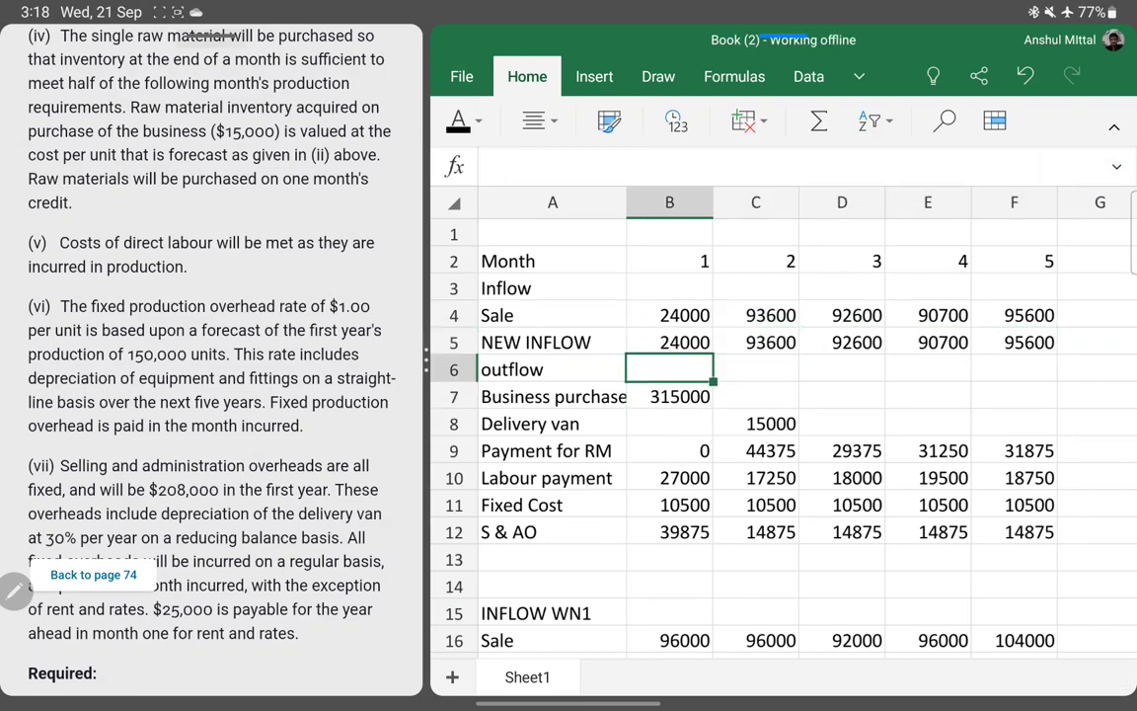
pyautogui.click(552, 342)
pyautogui.moveTo(625, 355); pyautogui.dragTo(1058, 353)
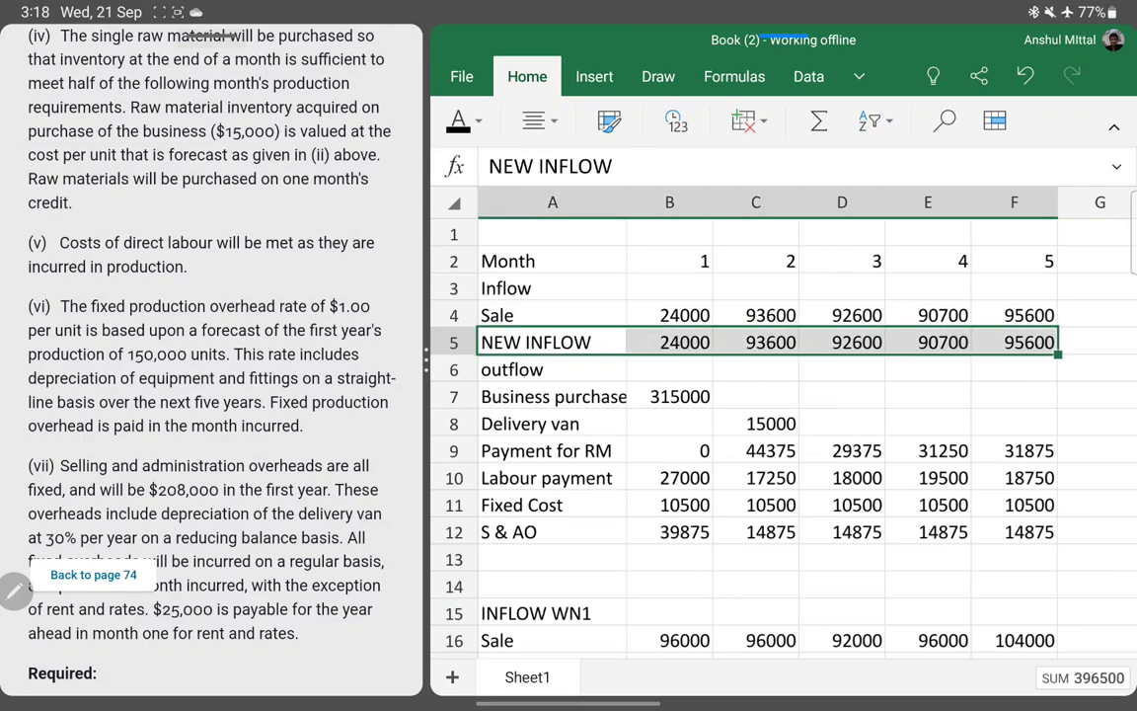
# - Bold the NEW INFLOW row and move the INFLOW WN1 workings block so it starts at A23
pyautogui.hotkey('ctrl', 'b')
pyautogui.press('Down')
pyautogui.press('Down')
pyautogui.press('Down')
pyautogui.press('Down')
pyautogui.press('Down')
pyautogui.press('Down')
pyautogui.press('Down')
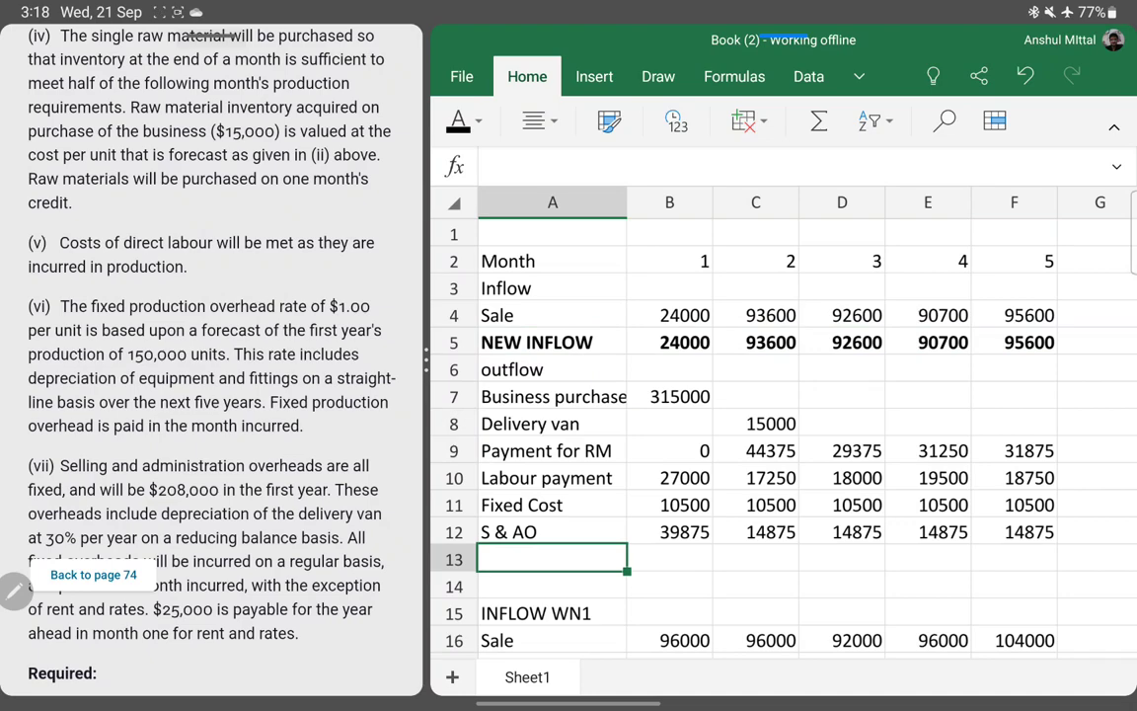
pyautogui.press('Down')
pyautogui.press('Down')
pyautogui.hotkey('shift', 'Down')
pyautogui.hotkey('shift', 'Down')
pyautogui.hotkey('shift', 'Down')
pyautogui.hotkey('shift', 'Down')
pyautogui.hotkey('shift', 'Down')
pyautogui.hotkey('shift', 'Down')
pyautogui.hotkey('shift', 'Down')
pyautogui.hotkey('shift', 'Down')
pyautogui.hotkey('shift', 'Down')
pyautogui.hotkey('shift', 'Down')
pyautogui.hotkey('shift', 'Down')
pyautogui.hotkey('shift', 'Down')
pyautogui.hotkey('shift', 'Right')
pyautogui.hotkey('shift', 'Right')
pyautogui.hotkey('shift', 'Right')
pyautogui.hotkey('shift', 'Right')
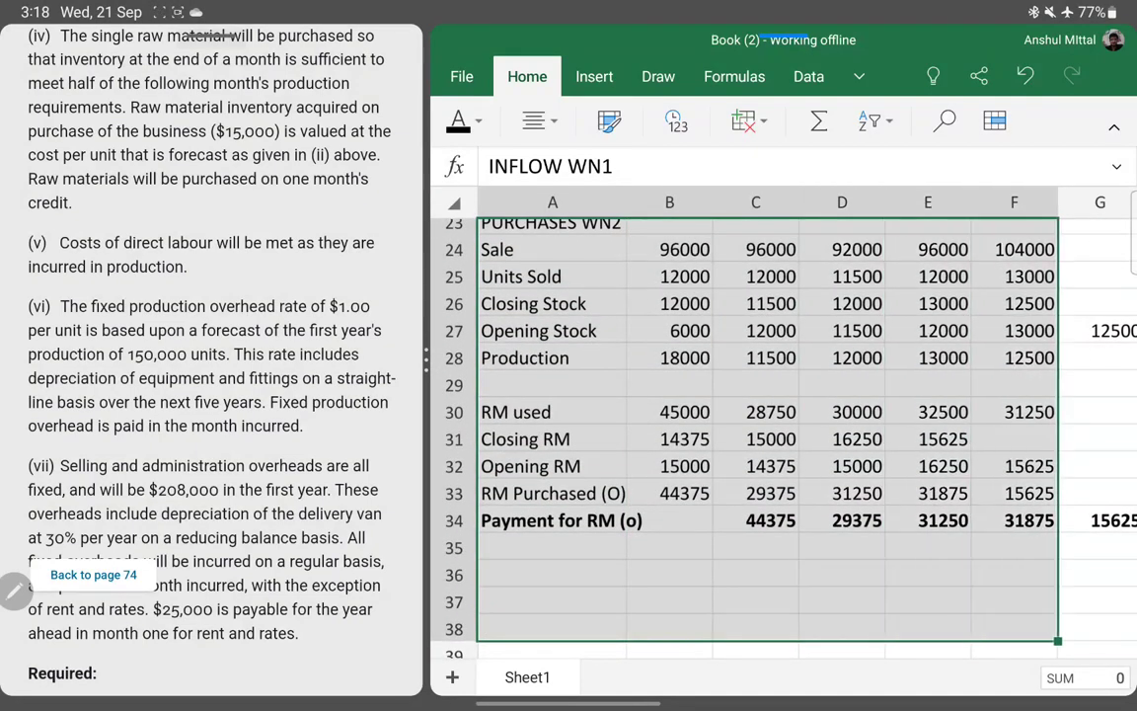
pyautogui.hotkey('shift', 'Right')
pyautogui.hotkey('shift', 'Right')
pyautogui.hotkey('shift', 'Right')
pyautogui.hotkey('shift', 'Right')
pyautogui.hotkey('ctrl', 'c')
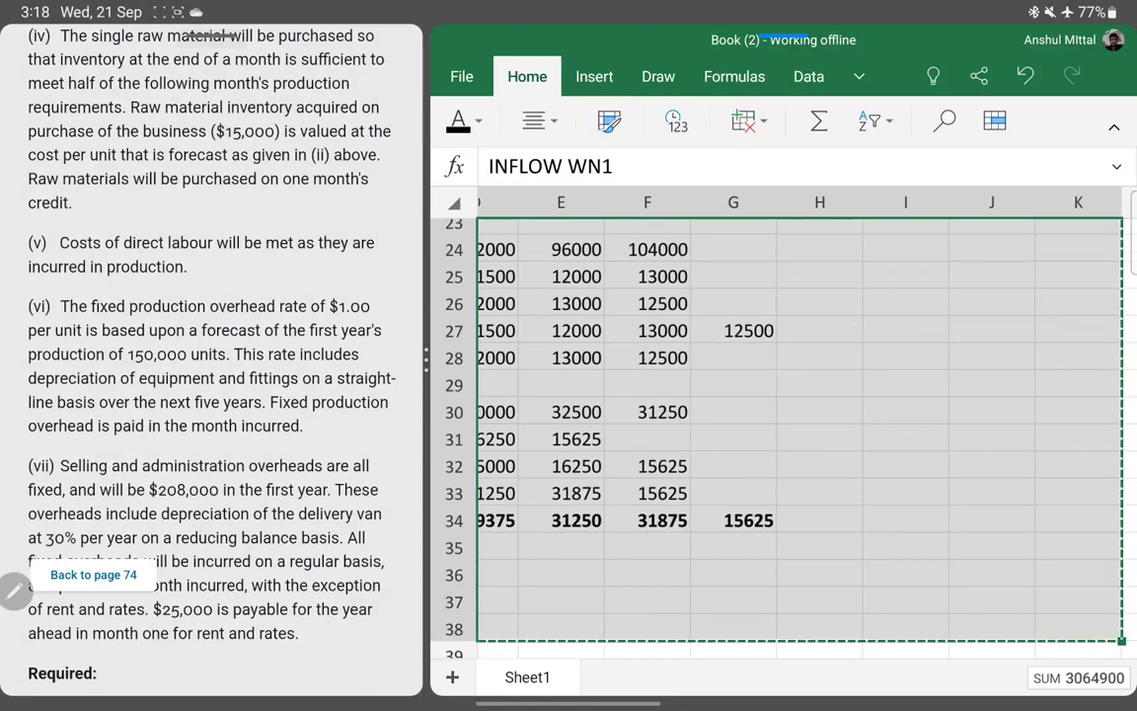
pyautogui.press('Down')
pyautogui.press('Down')
pyautogui.press('Down')
pyautogui.press('Down')
pyautogui.press('Down')
pyautogui.press('Down')
pyautogui.press('Down')
pyautogui.press('Down')
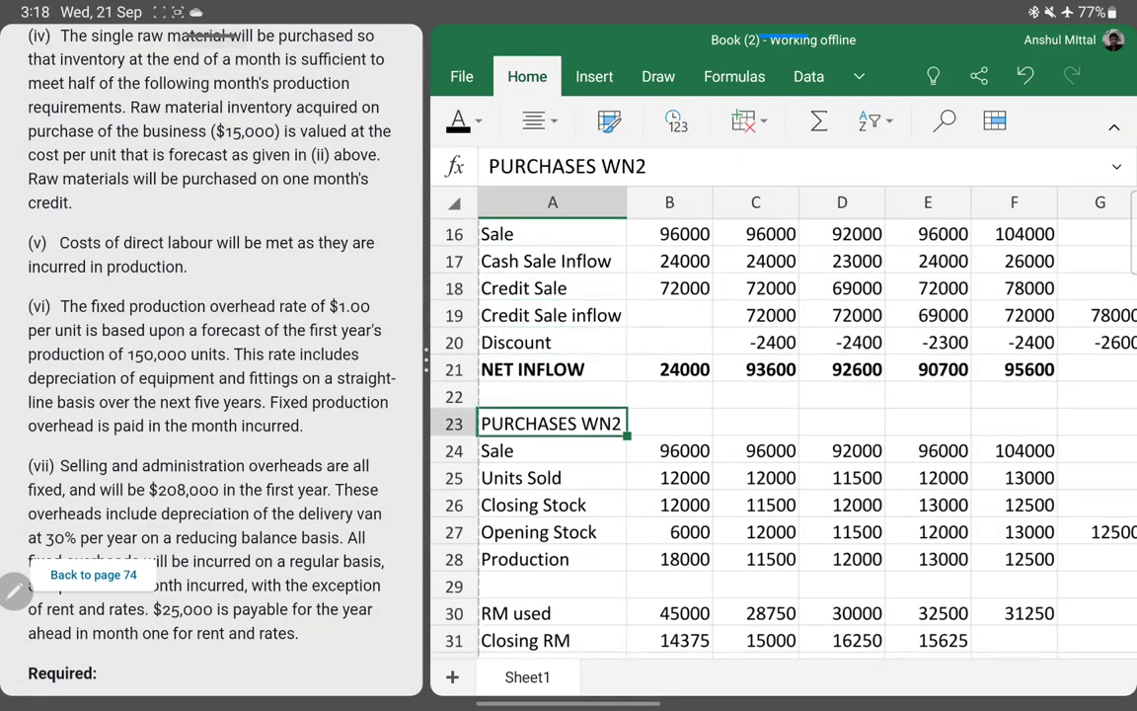
pyautogui.hotkey('ctrl', 'v')
# - Review the relocated workings, then return to the row below the outflow items
pyautogui.press('Up')
pyautogui.press('Up')
pyautogui.press('Up')
pyautogui.press('Up')
pyautogui.press('Up')
pyautogui.press('Up')
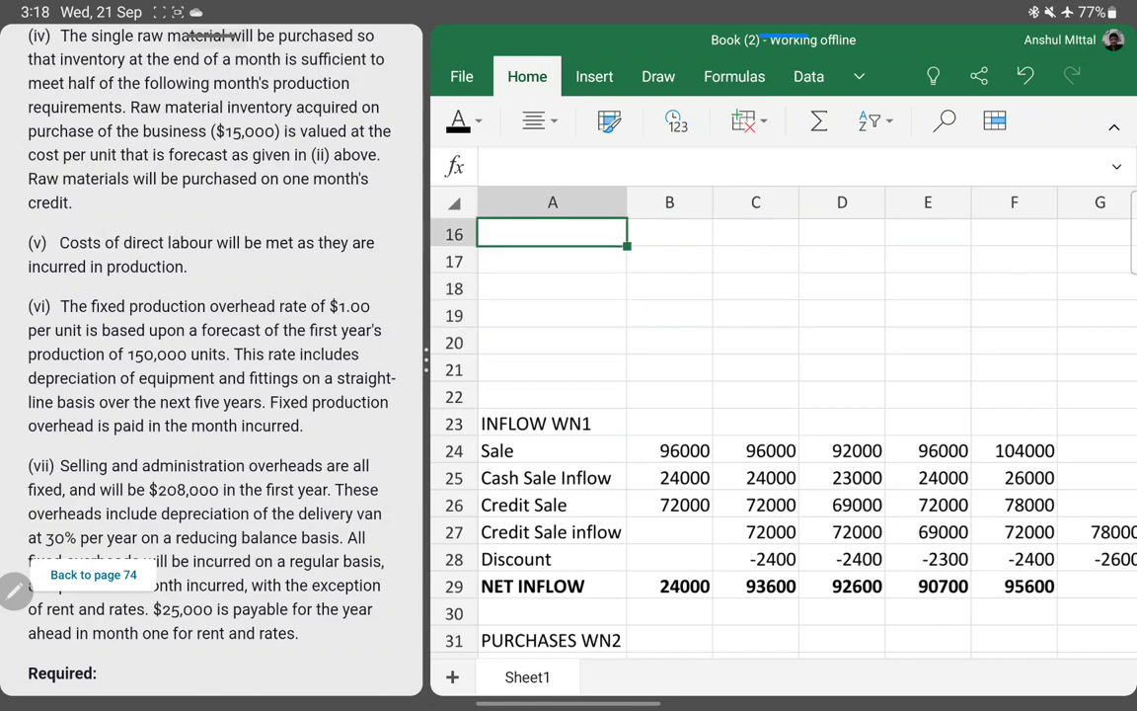
pyautogui.press('Up')
pyautogui.press('Up')
pyautogui.press('Up')
pyautogui.press('Up')
pyautogui.press('Up')
pyautogui.press('Up')
pyautogui.press('Up')
pyautogui.press('Up')
pyautogui.press('Down')
pyautogui.press('Down')
pyautogui.press('Down')
pyautogui.press('Down')
pyautogui.press('Down')
pyautogui.press('Down')
pyautogui.press('Down')
pyautogui.press('Down')
pyautogui.press('Down')
pyautogui.press('Down')
pyautogui.press('Down')
pyautogui.press('Down')
pyautogui.press('Down')
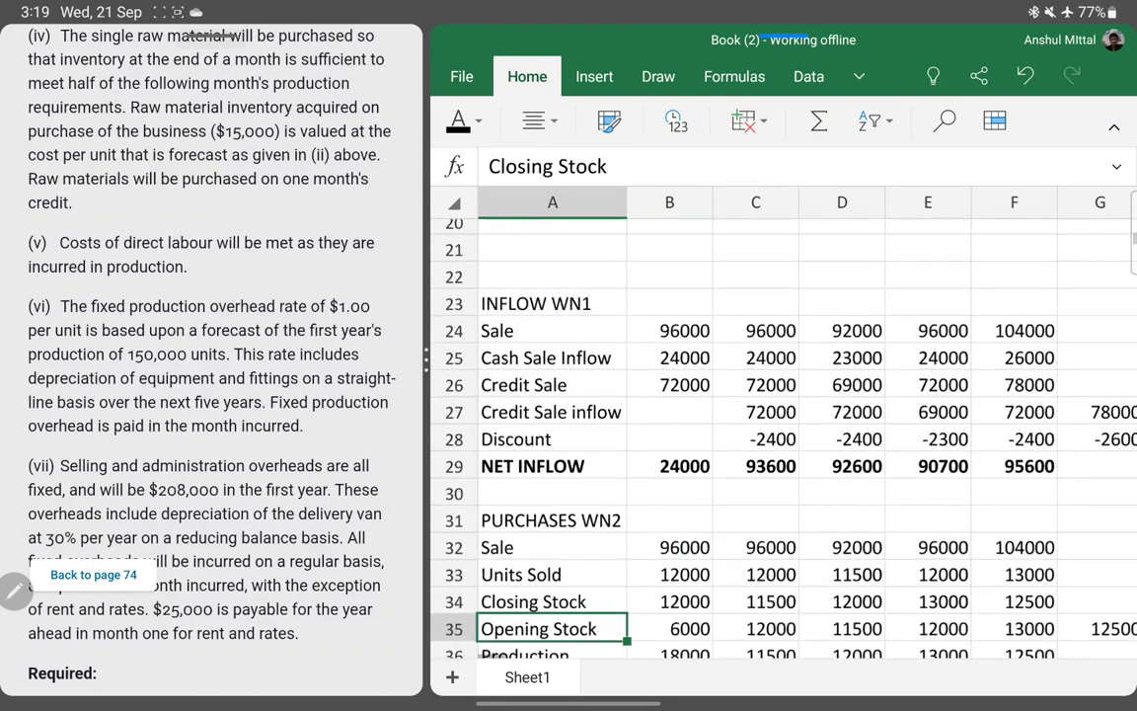
pyautogui.press('Down')
pyautogui.press('Down')
pyautogui.press('Down')
pyautogui.press('Down')
pyautogui.press('Down')
pyautogui.press('Up')
pyautogui.press('Up')
pyautogui.press('Down')
pyautogui.press('Down')
pyautogui.press('Down')
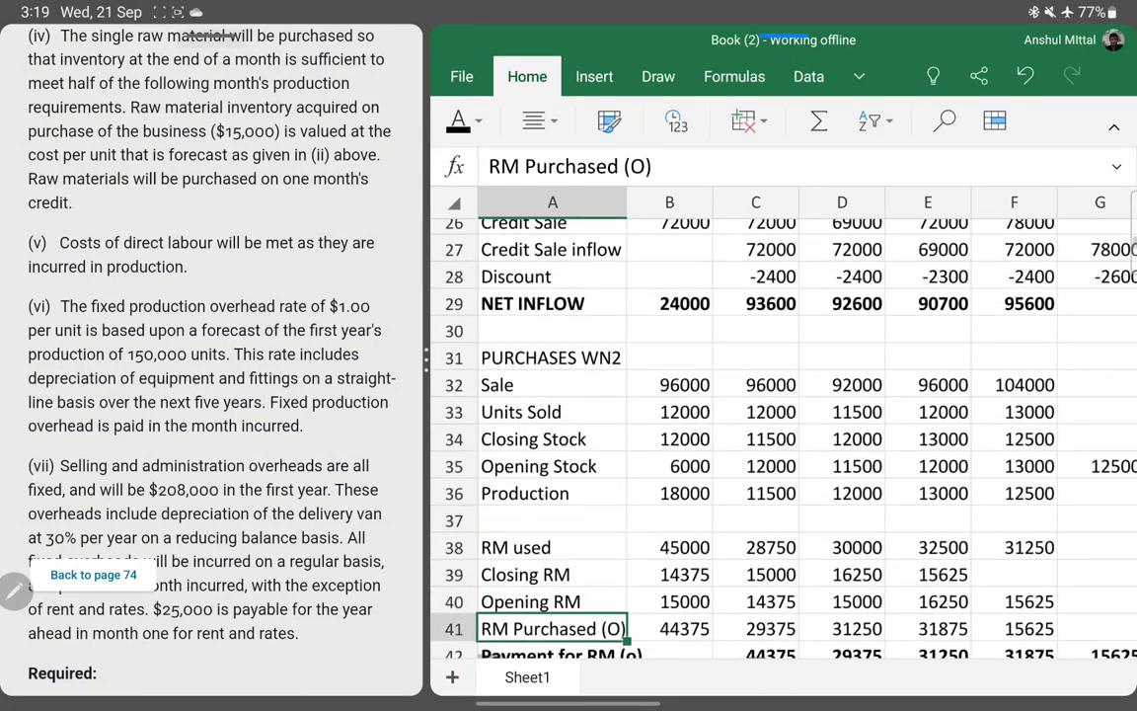
pyautogui.press('Down')
pyautogui.press('Down')
pyautogui.press('Down')
pyautogui.press('Up')
pyautogui.press('Up')
pyautogui.press('Up')
pyautogui.press('Up')
pyautogui.press('Up')
pyautogui.press('Up')
pyautogui.press('Up')
pyautogui.press('Up')
pyautogui.press('Up')
pyautogui.press('Up')
pyautogui.press('Up')
pyautogui.press('Up')
pyautogui.press('Up')
pyautogui.press('Up')
pyautogui.press('Up')
pyautogui.press('Down')
pyautogui.press('Down')
pyautogui.press('Down')
pyautogui.press('Down')
pyautogui.press('Down')
pyautogui.press('Down')
pyautogui.press('Up')
pyautogui.press('Down')
pyautogui.press('Down')
pyautogui.press('Down')
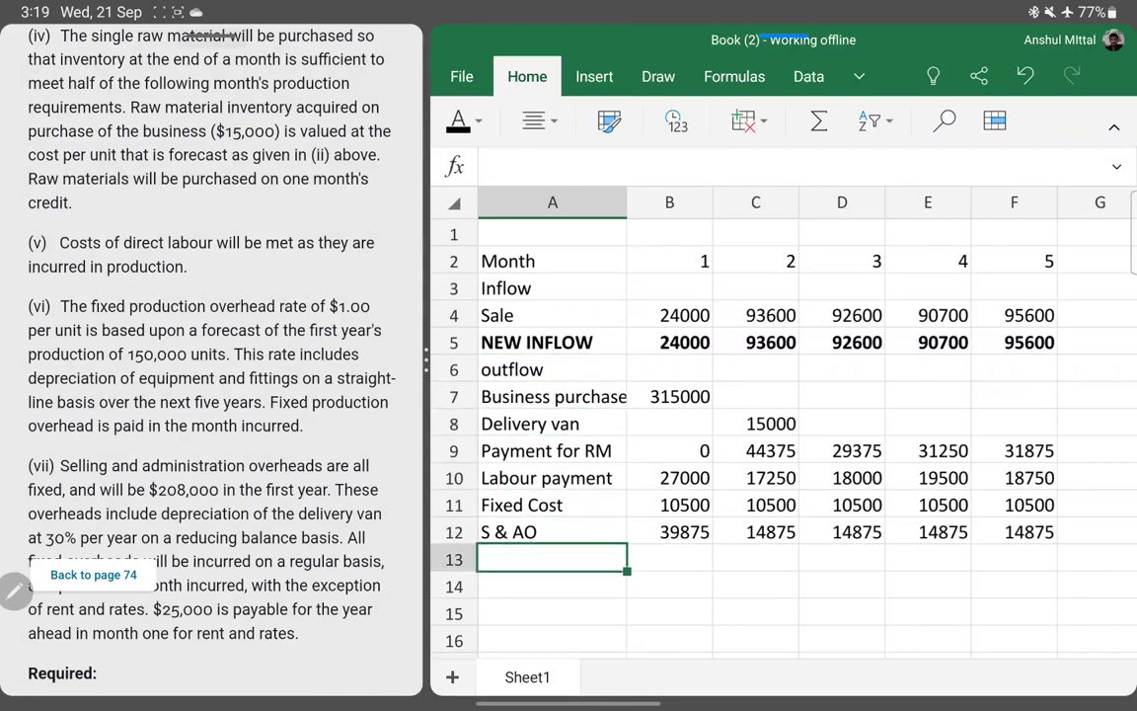
# - Label row 13 NET OUTFLOW and total B7:B12 with SUM, filled across to month 5
pyautogui.write('NET OUTFLOW')
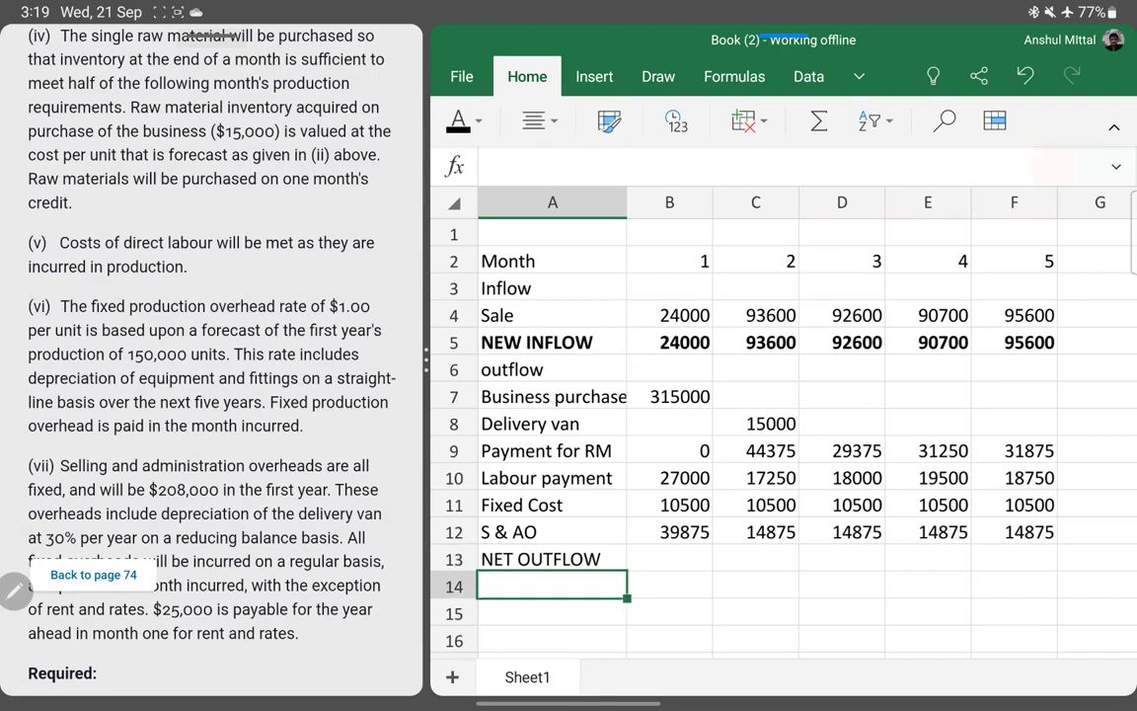
pyautogui.press('Tab')
pyautogui.write('=sum(')
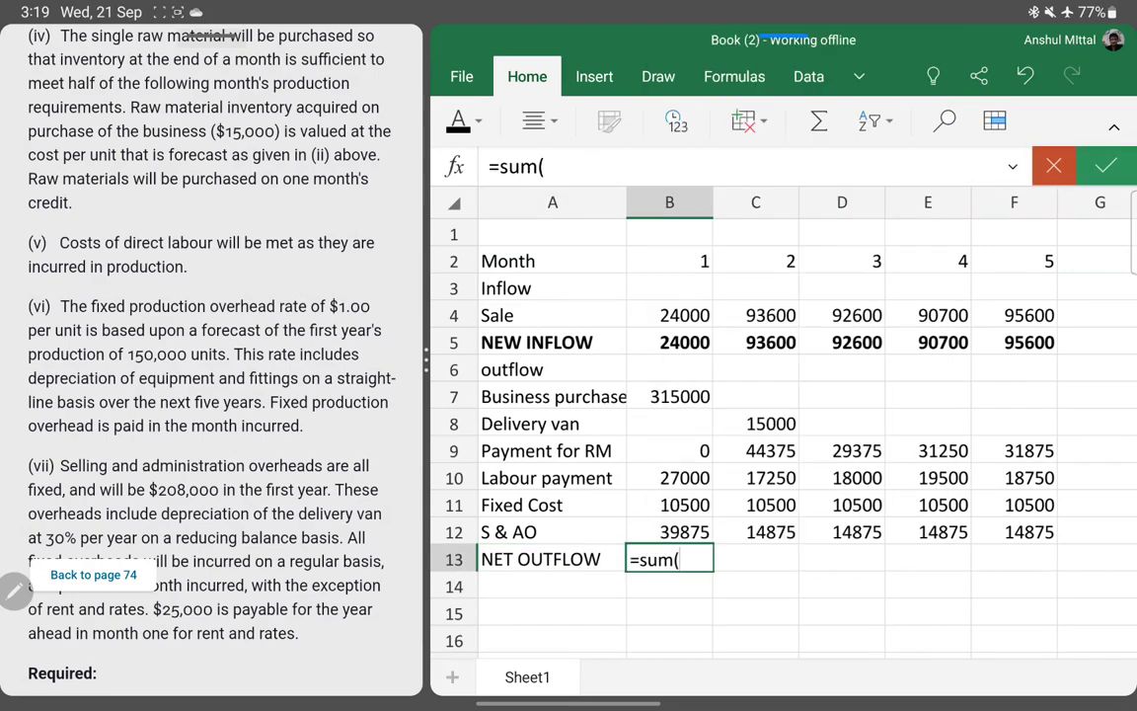
pyautogui.moveTo(681, 532); pyautogui.dragTo(681, 396)
pyautogui.press('Return')
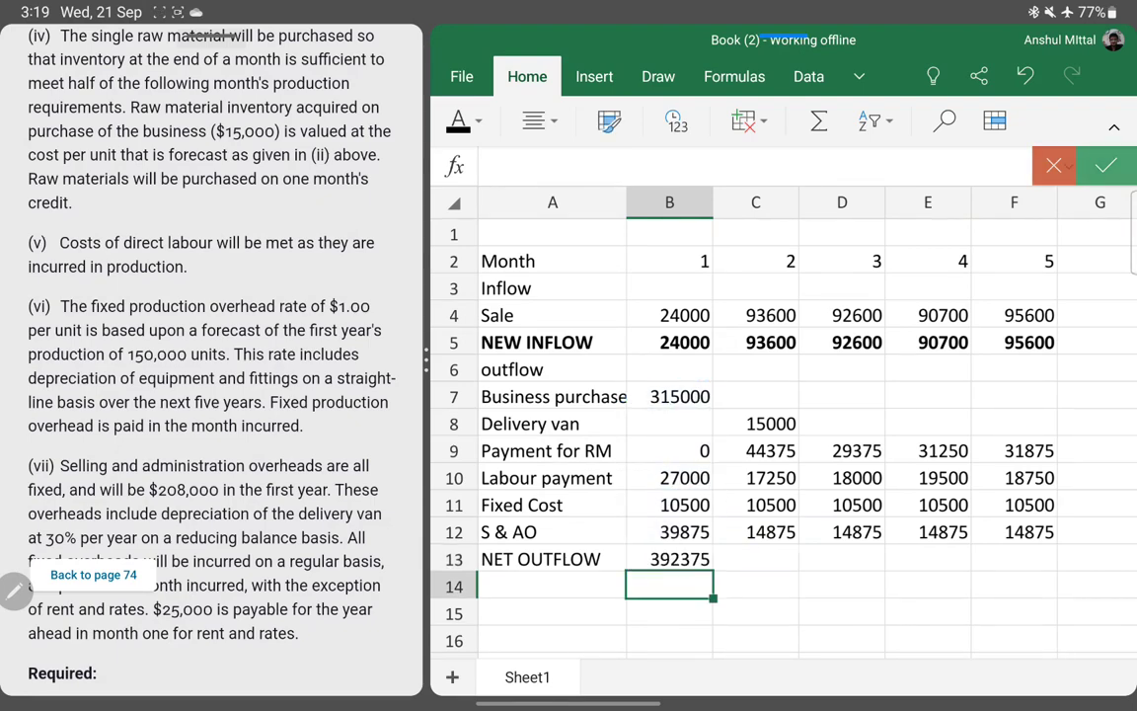
pyautogui.click(669, 558)
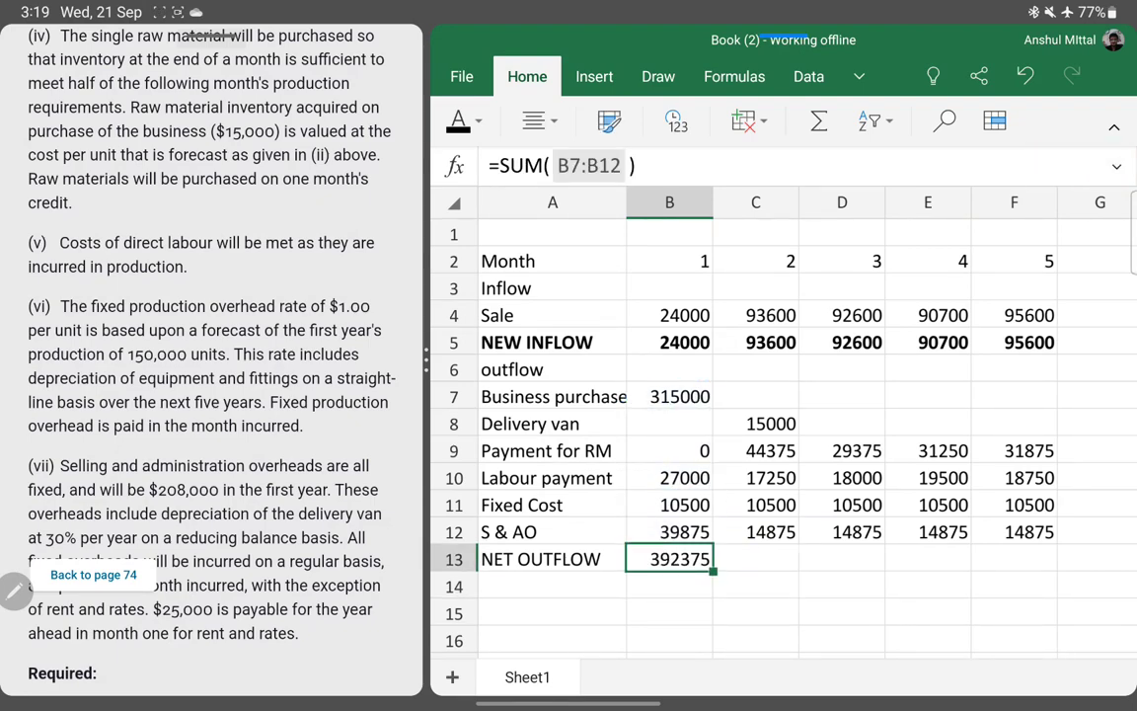
pyautogui.moveTo(755, 559); pyautogui.dragTo(1013, 559)
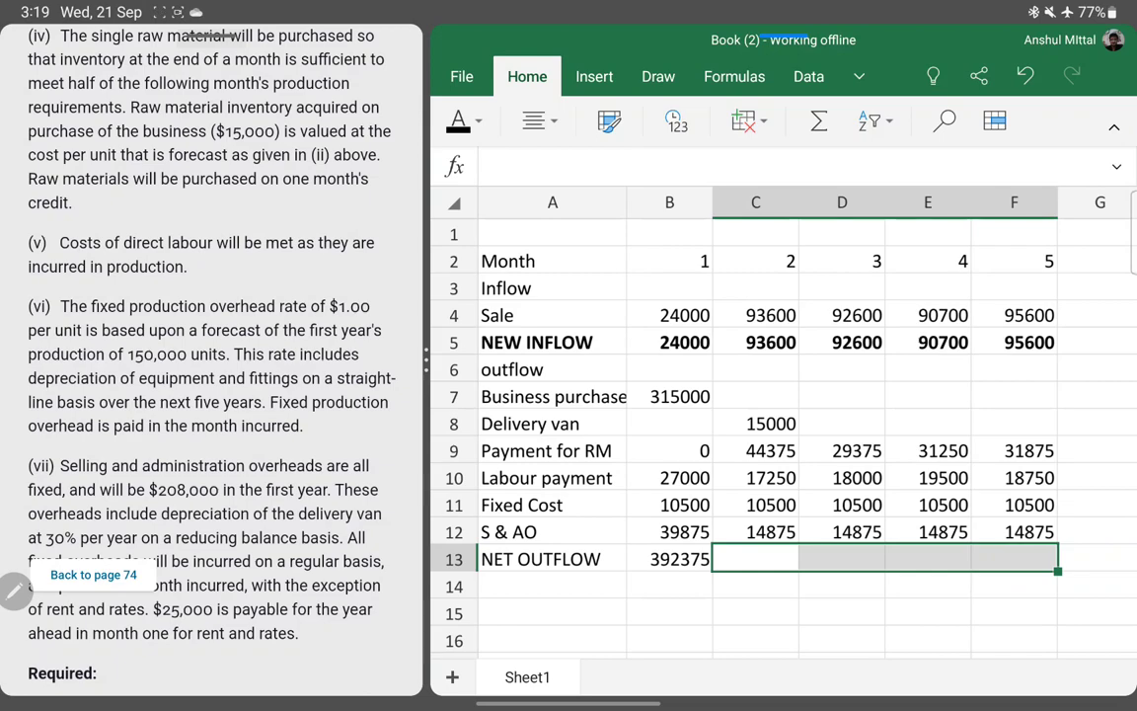
pyautogui.hotkey('ctrl', 'r')
# - Make the NET OUTFLOW row bold
pyautogui.click(755, 559)
pyautogui.click(552, 559)
pyautogui.moveTo(552, 559); pyautogui.dragTo(1013, 559)
pyautogui.hotkey('ctrl', 'b')
# - Clear every month 5 entry in column F, from the total up to the heading
pyautogui.click(552, 586)
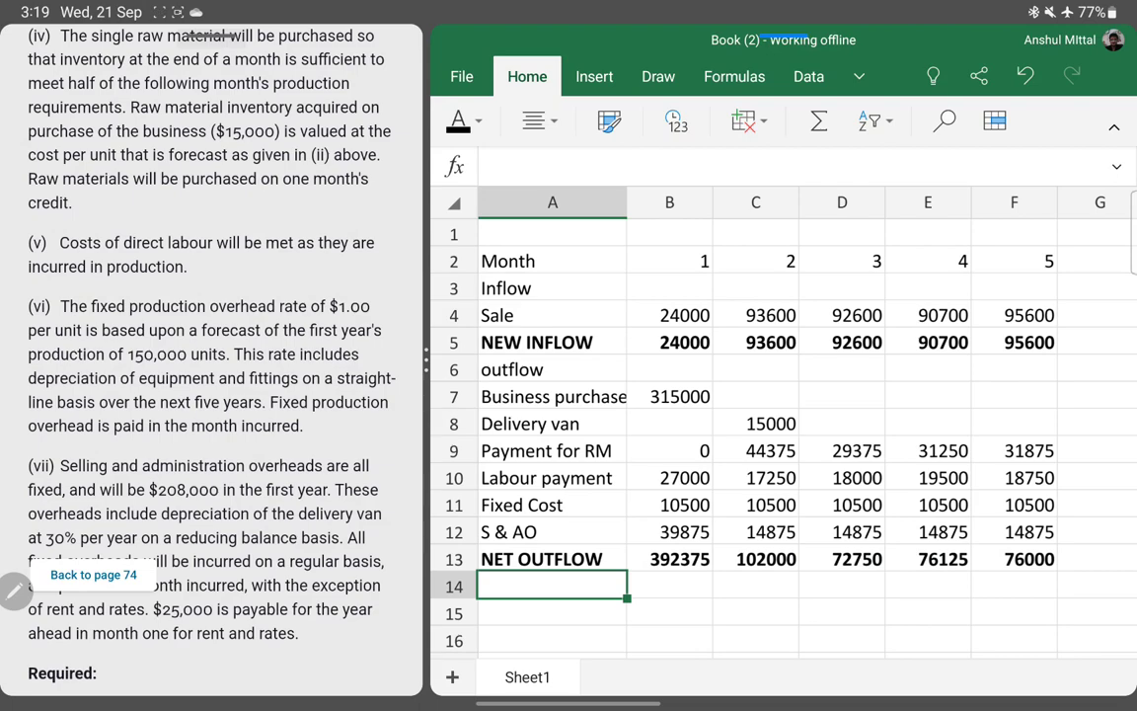
pyautogui.press('Up')
pyautogui.press('Up')
pyautogui.press('Right')
pyautogui.press('Right')
pyautogui.press('Right')
pyautogui.press('Right')
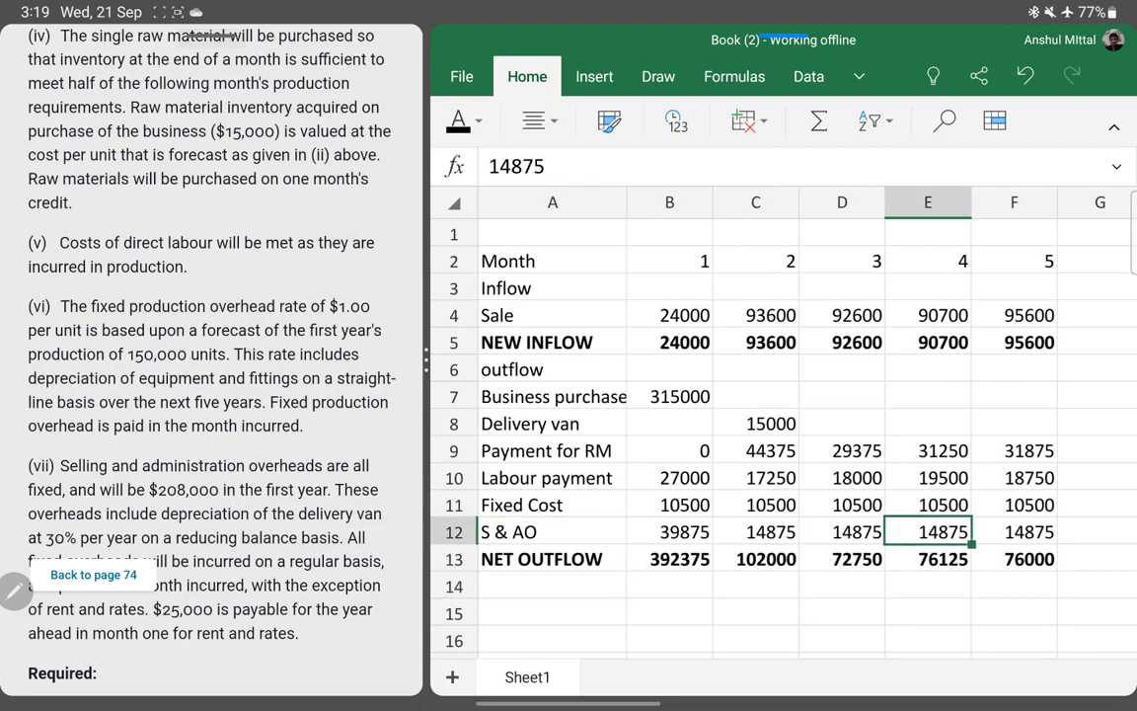
pyautogui.press('Right')
pyautogui.press('Up')
pyautogui.press('Up')
pyautogui.press('Up')
pyautogui.press('Up')
pyautogui.press('Up')
pyautogui.press('Up')
pyautogui.press('Up')
pyautogui.press('Up')
pyautogui.press('Up')
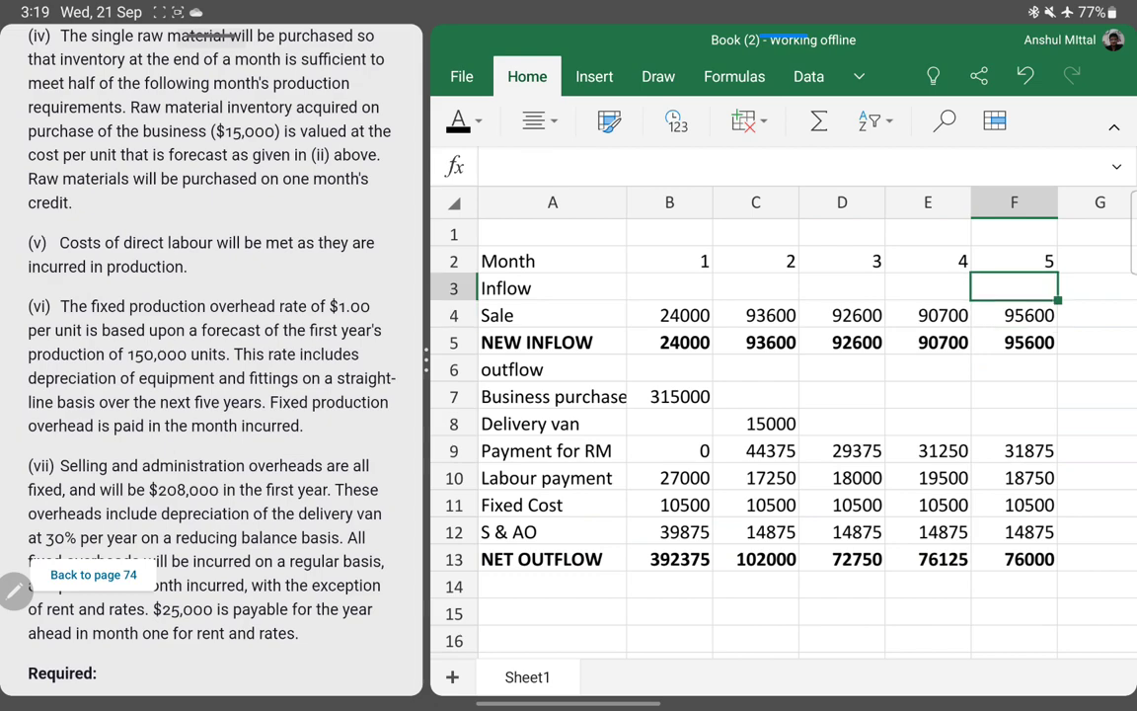
pyautogui.press('Up')
pyautogui.hotkey('shift', 'Down')
pyautogui.hotkey('shift', 'Down')
pyautogui.hotkey('shift', 'Down')
pyautogui.hotkey('shift', 'Down')
pyautogui.hotkey('shift', 'Down')
pyautogui.hotkey('shift', 'Down')
pyautogui.hotkey('shift', 'Down')
pyautogui.hotkey('shift', 'Down')
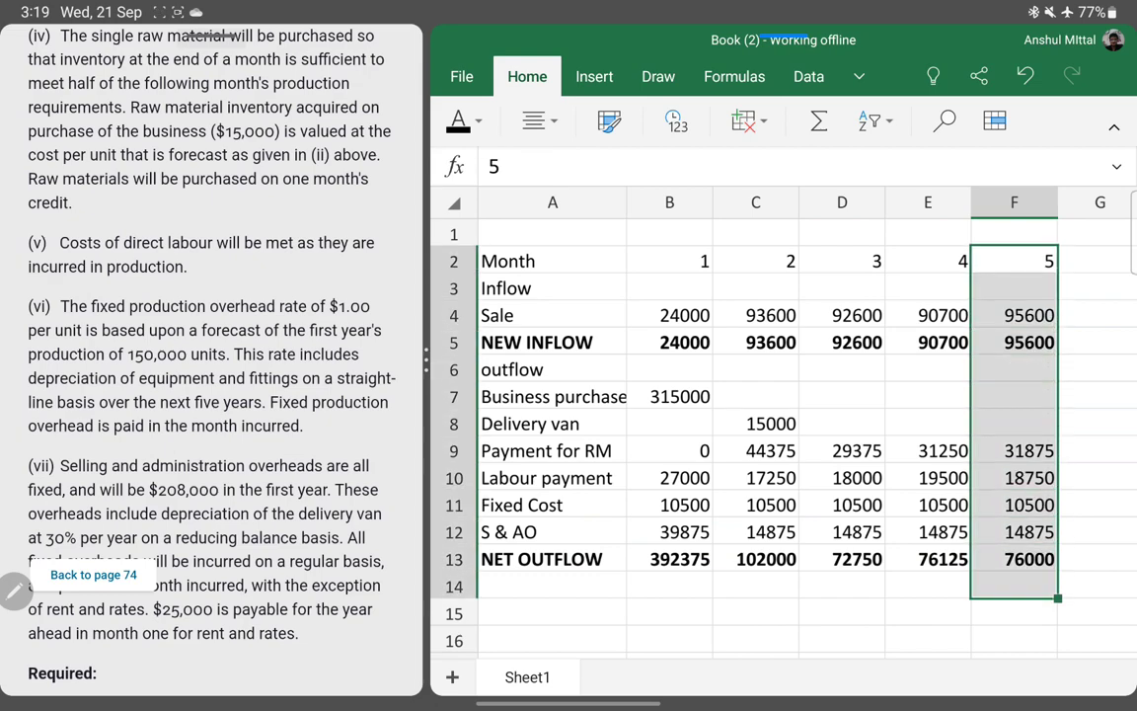
pyautogui.press('Up')
pyautogui.press('Down')
pyautogui.press('Down')
pyautogui.press('Down')
pyautogui.press('Down')
pyautogui.press('Down')
pyautogui.press('Down')
pyautogui.press('Down')
pyautogui.press('Down')
pyautogui.press('Down')
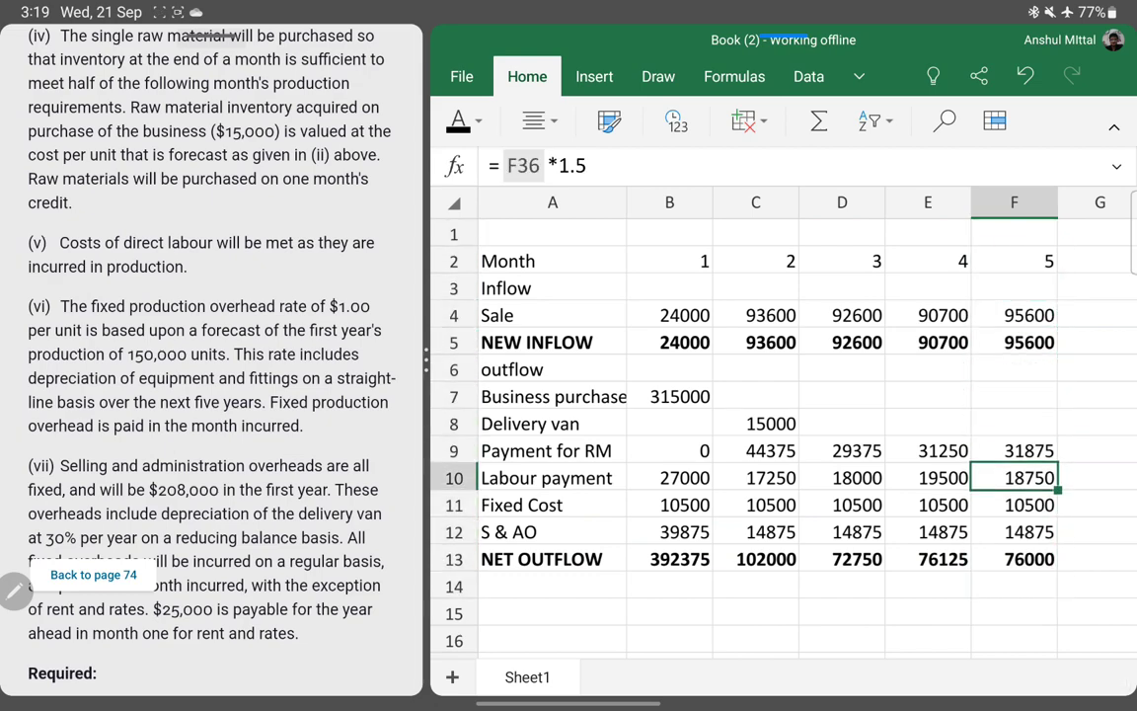
pyautogui.press('Down')
pyautogui.press('Down')
pyautogui.press('Down')
pyautogui.press('BackSpace')
pyautogui.press('Up')
pyautogui.press('BackSpace')
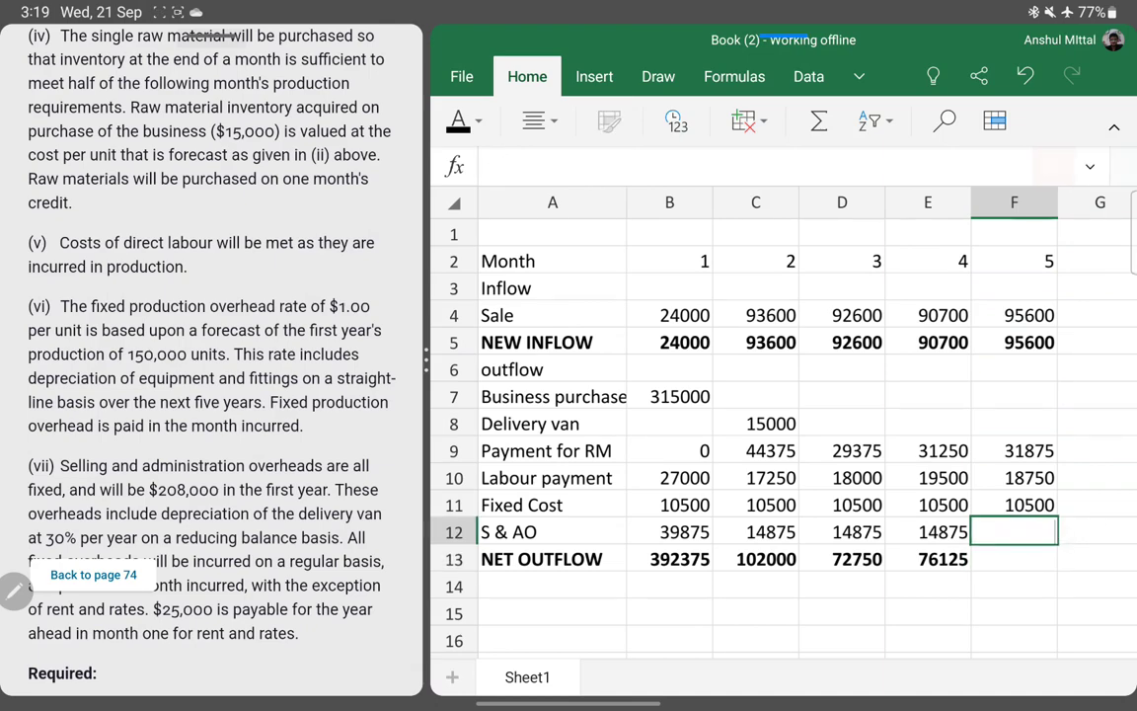
pyautogui.press('Up')
pyautogui.press('BackSpace')
pyautogui.press('Up')
pyautogui.press('BackSpace')
pyautogui.press('Up')
pyautogui.press('BackSpace')
pyautogui.press('Up')
pyautogui.press('BackSpace')
pyautogui.press('Up')
pyautogui.press('BackSpace')
pyautogui.press('Up')
pyautogui.press('BackSpace')
pyautogui.press('Up')
pyautogui.press('BackSpace')
pyautogui.press('Up')
pyautogui.press('BackSpace')
pyautogui.press('Up')
pyautogui.press('Up')
pyautogui.press('BackSpace')
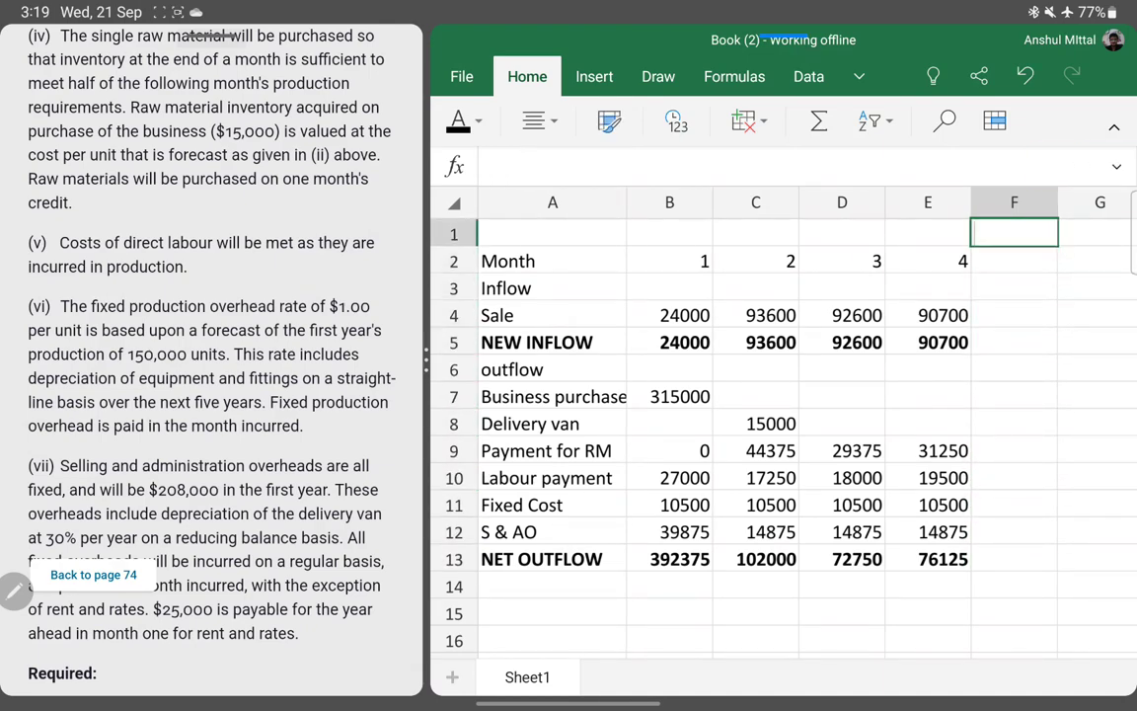
pyautogui.press('Down')
pyautogui.press('Down')
pyautogui.press('Down')
# - Label A14 NET FLOW and enter =B5-B13 for month 1's net flow
pyautogui.press('Down')
pyautogui.press('Down')
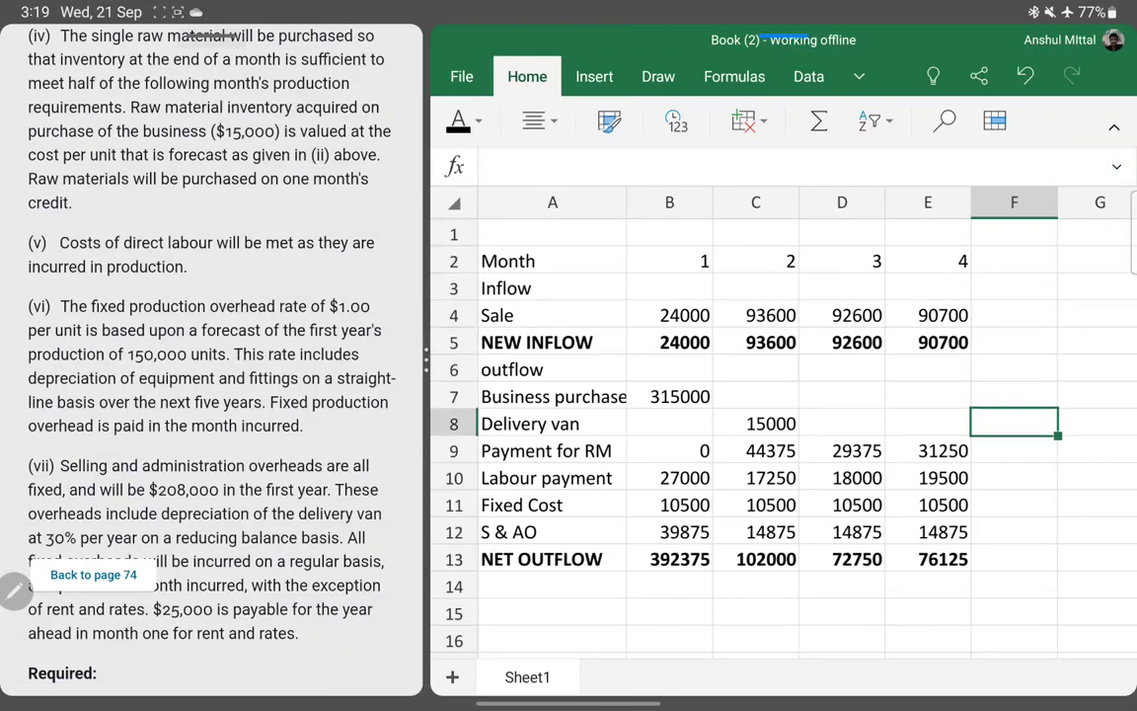
pyautogui.press('Down')
pyautogui.press('Down')
pyautogui.press('Down')
pyautogui.press('Left')
pyautogui.press('Left')
pyautogui.press('Left')
pyautogui.press('Left')
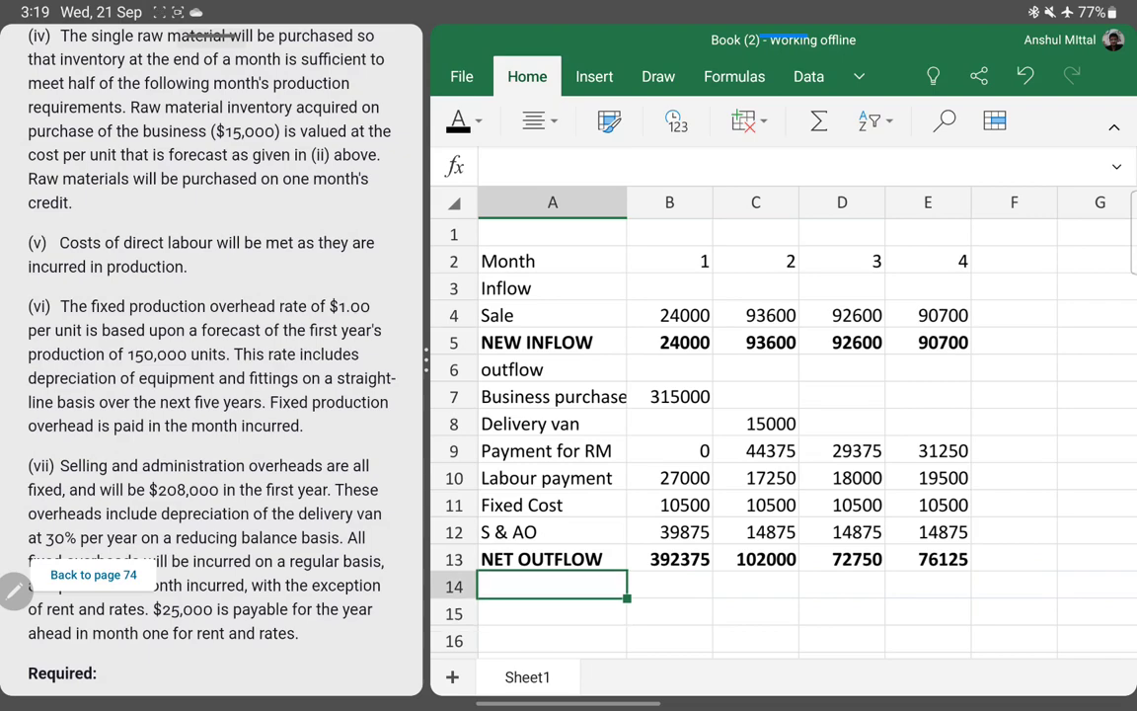
pyautogui.write('NET FLOW')
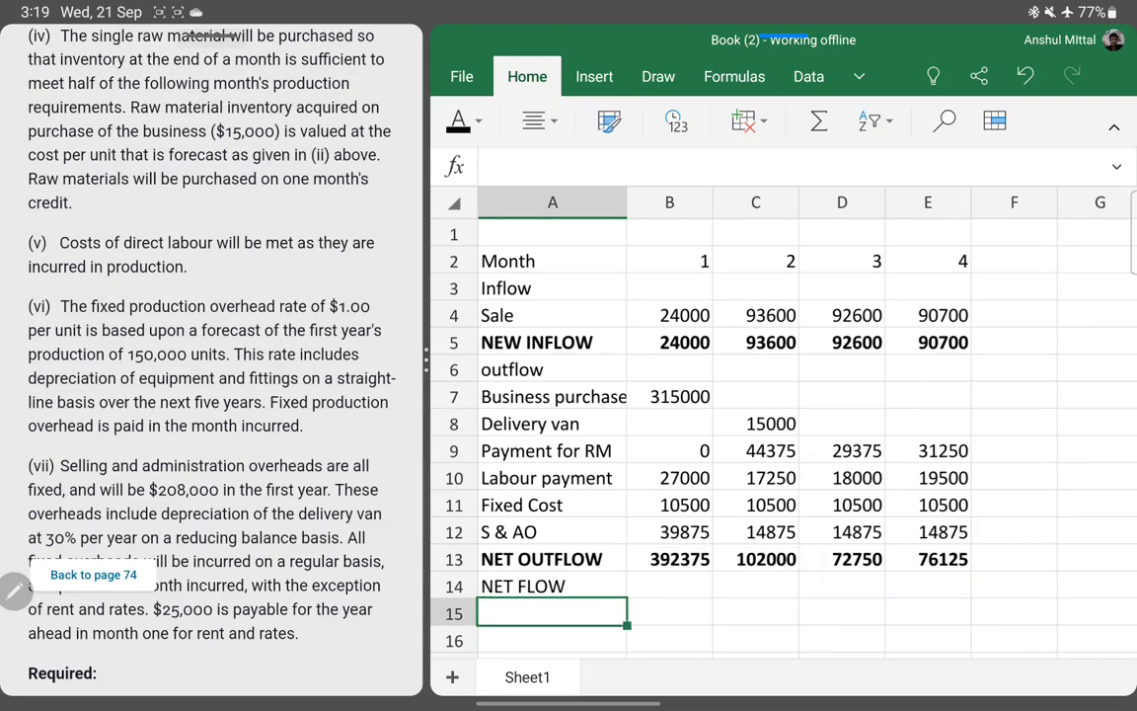
pyautogui.press('Tab')
pyautogui.write('=')
pyautogui.press('Up')
pyautogui.press('Up')
pyautogui.press('Up')
pyautogui.press('Up')
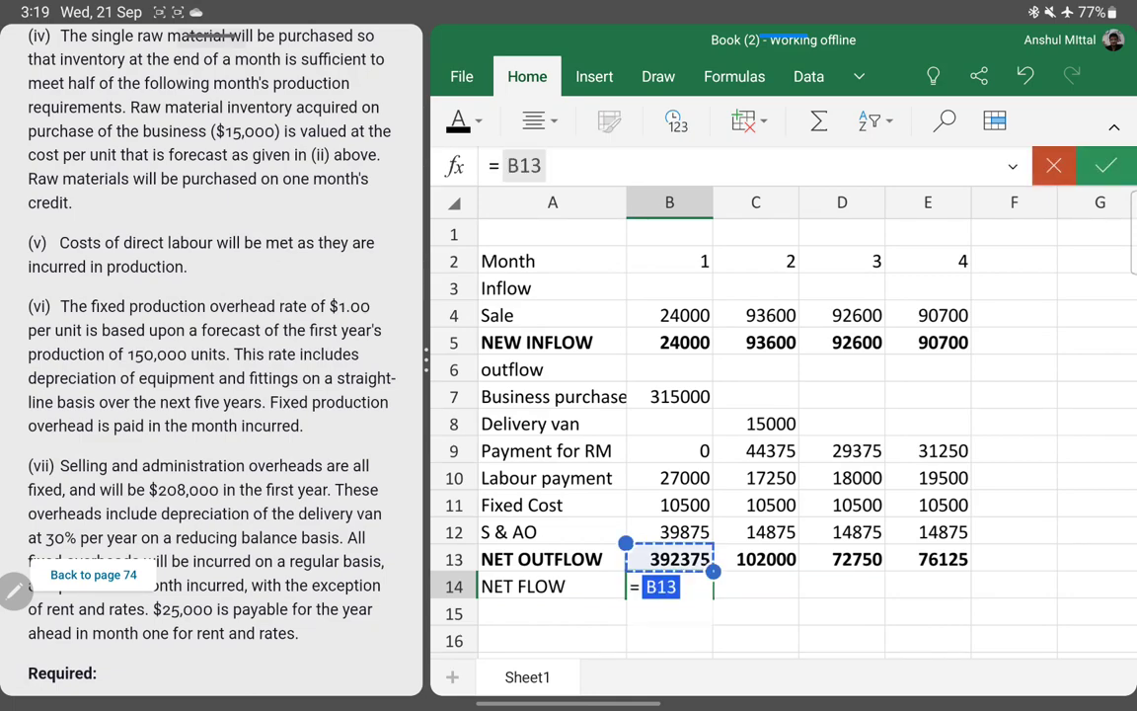
pyautogui.press('Up')
pyautogui.press('Up')
pyautogui.press('Up')
pyautogui.press('Up')
pyautogui.press('Up')
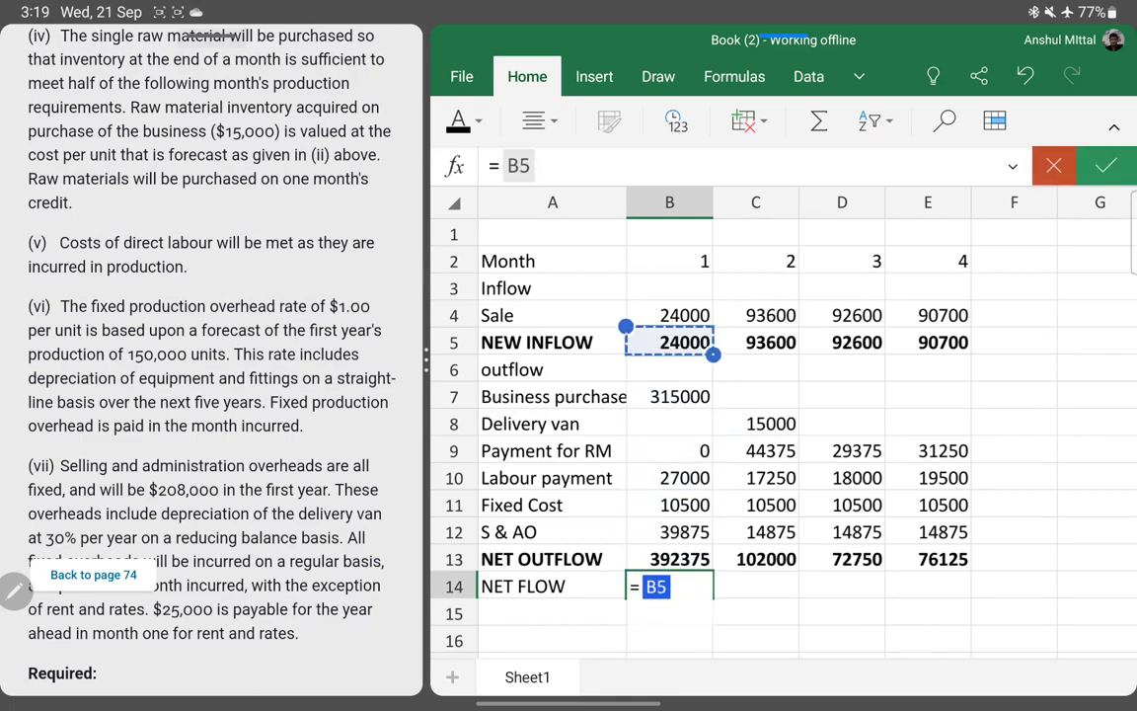
pyautogui.write('-')
pyautogui.press('Up')
pyautogui.press('Return')
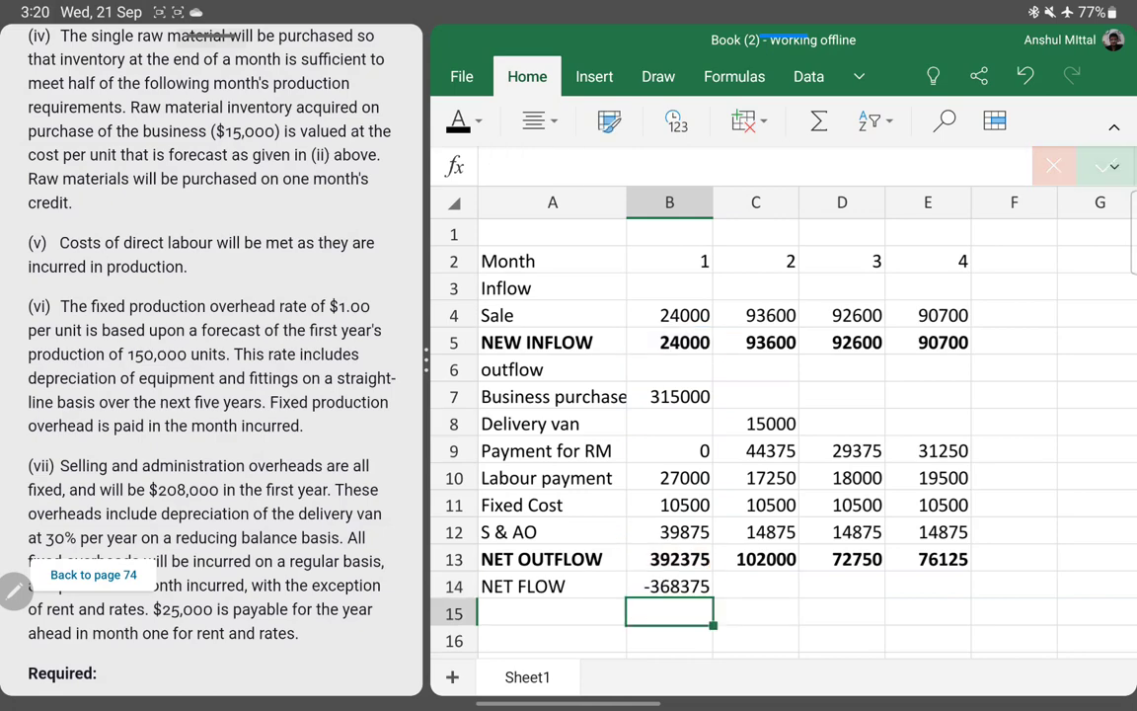
# - Copy the net flow formula into C14:E14 for months 2 to 4
pyautogui.press('Up')
pyautogui.hotkey('ctrl', 'c')
pyautogui.press('Right')
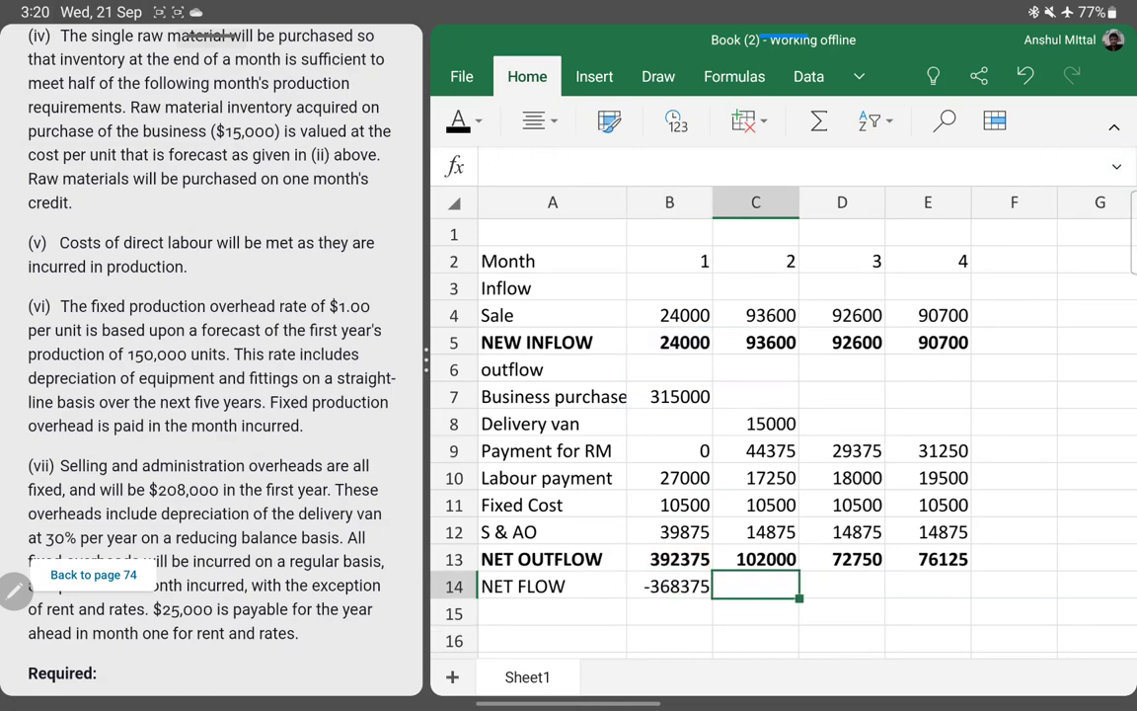
pyautogui.hotkey('shift', 'Right')
pyautogui.hotkey('shift', 'Right')
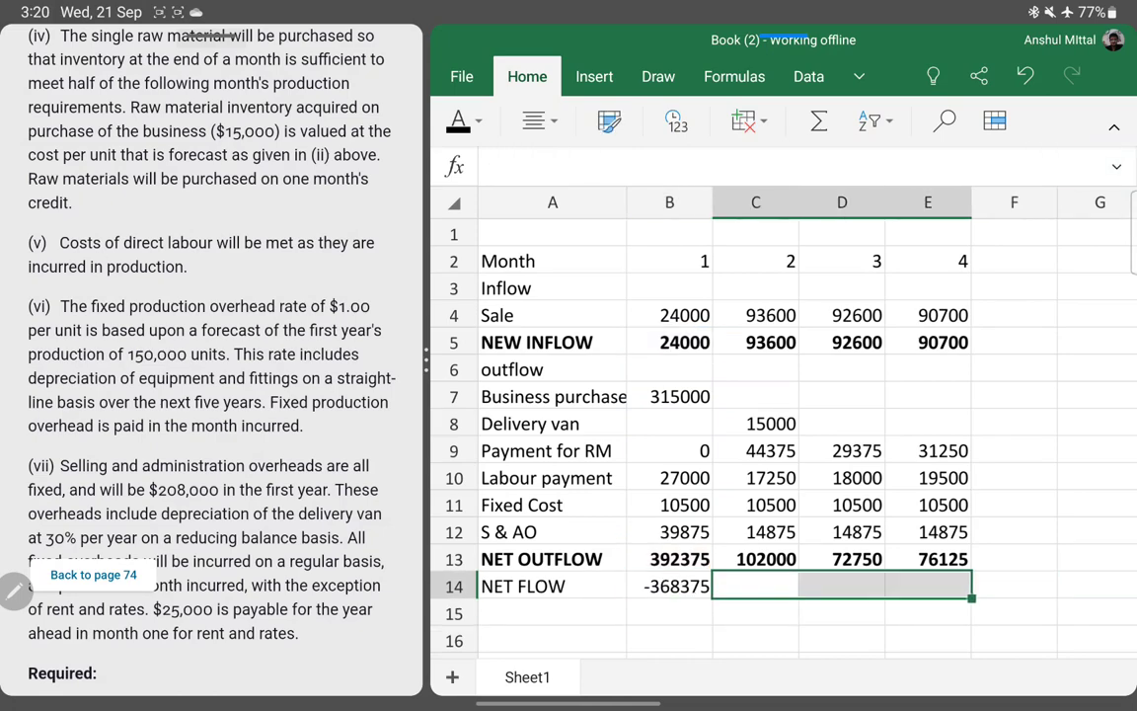
pyautogui.hotkey('ctrl', 'v')
pyautogui.click(755, 587)
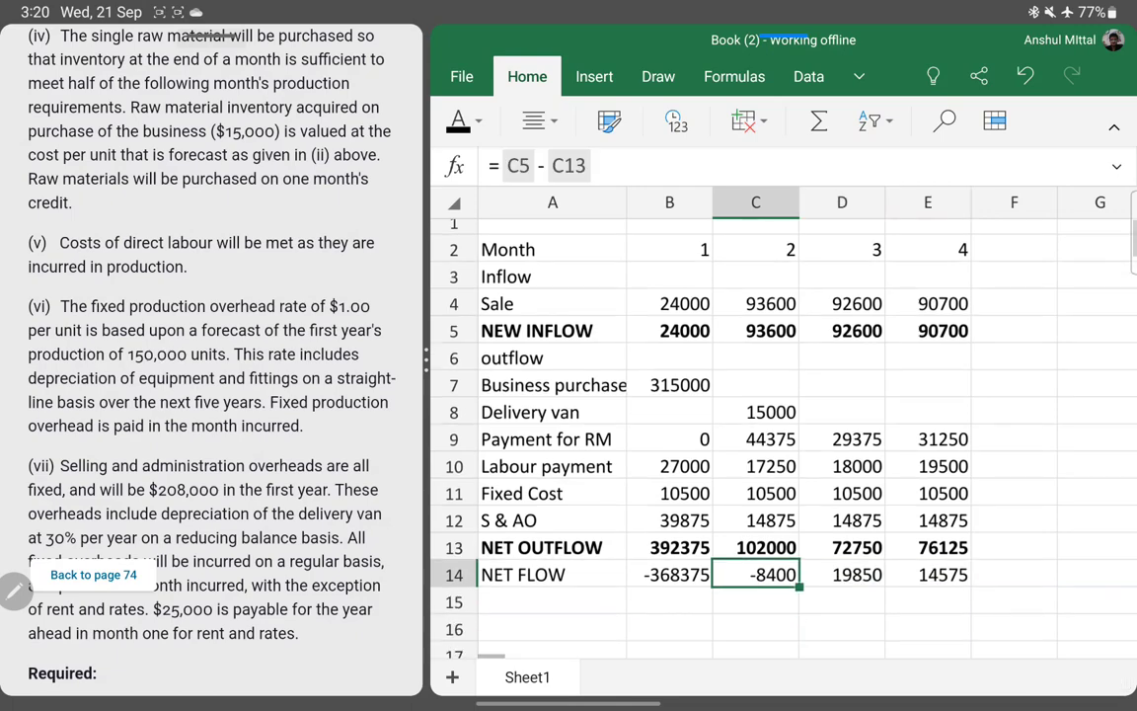
pyautogui.click(669, 574)
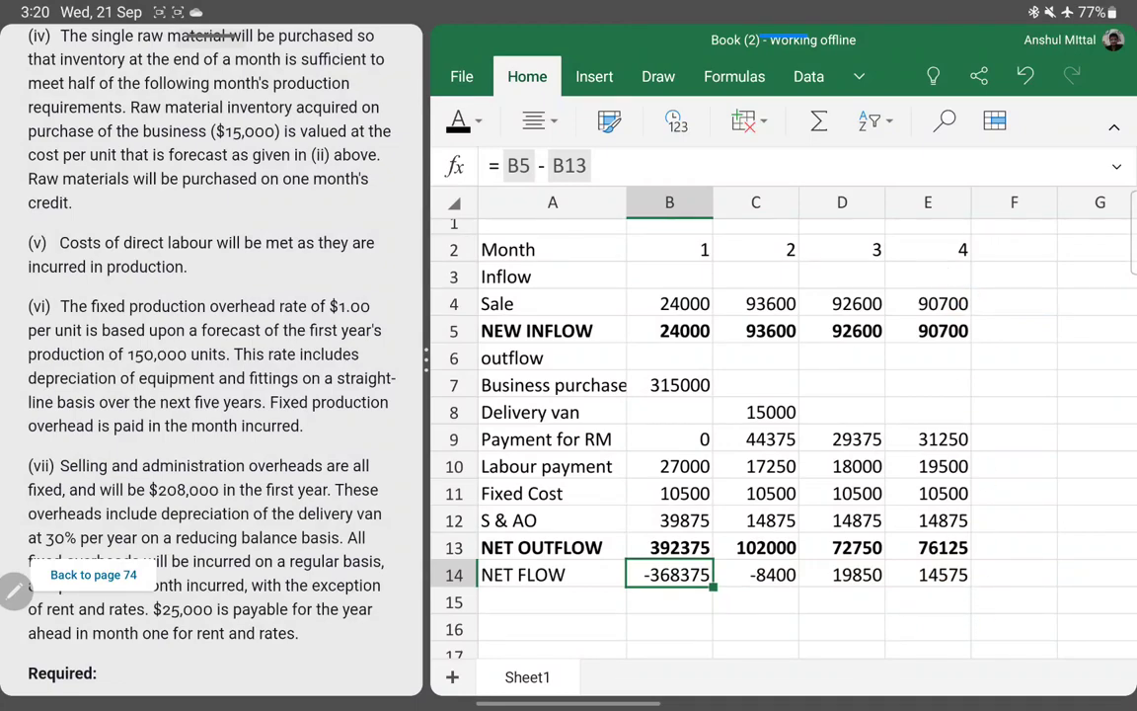
pyautogui.scroll(6, 197, 345)
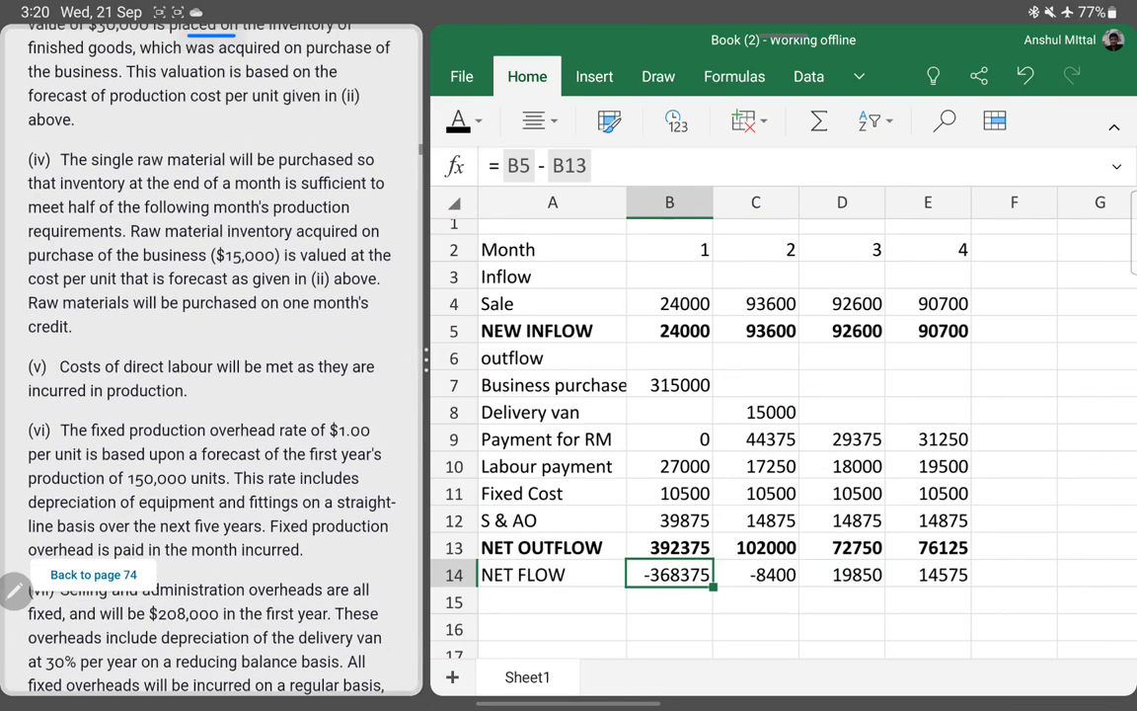
# - Type the Opening Balance label in A15 and start month 1's opening entry in B15
pyautogui.scroll(-5, 197, 355)
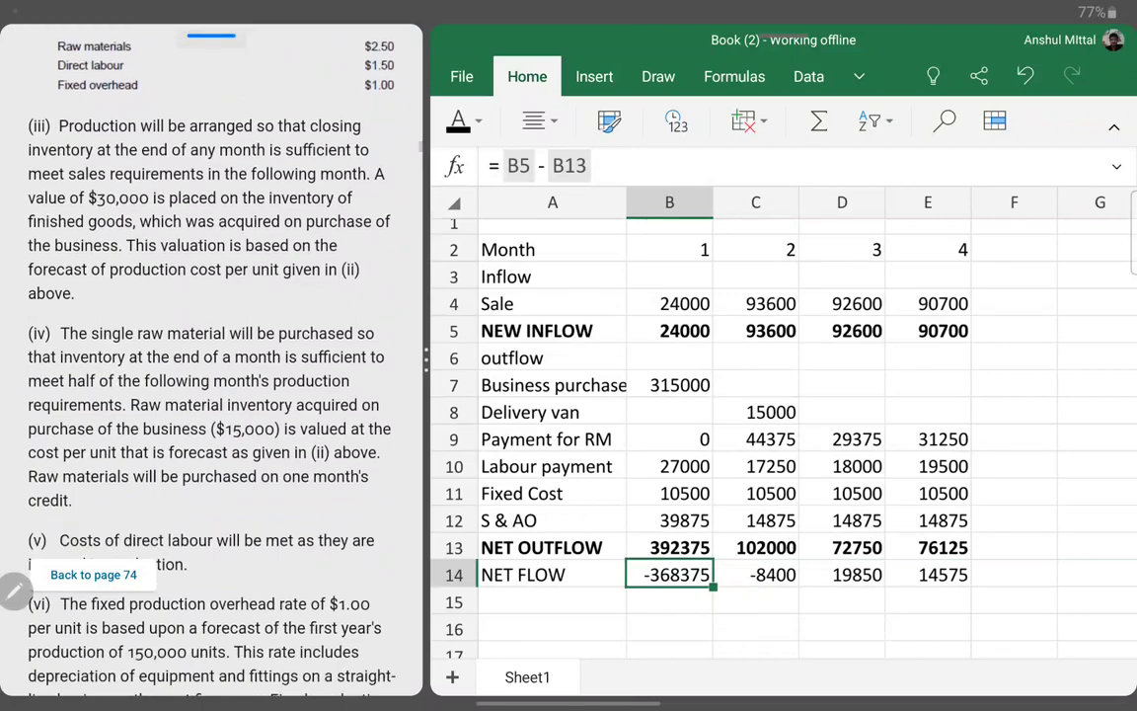
pyautogui.click(552, 601)
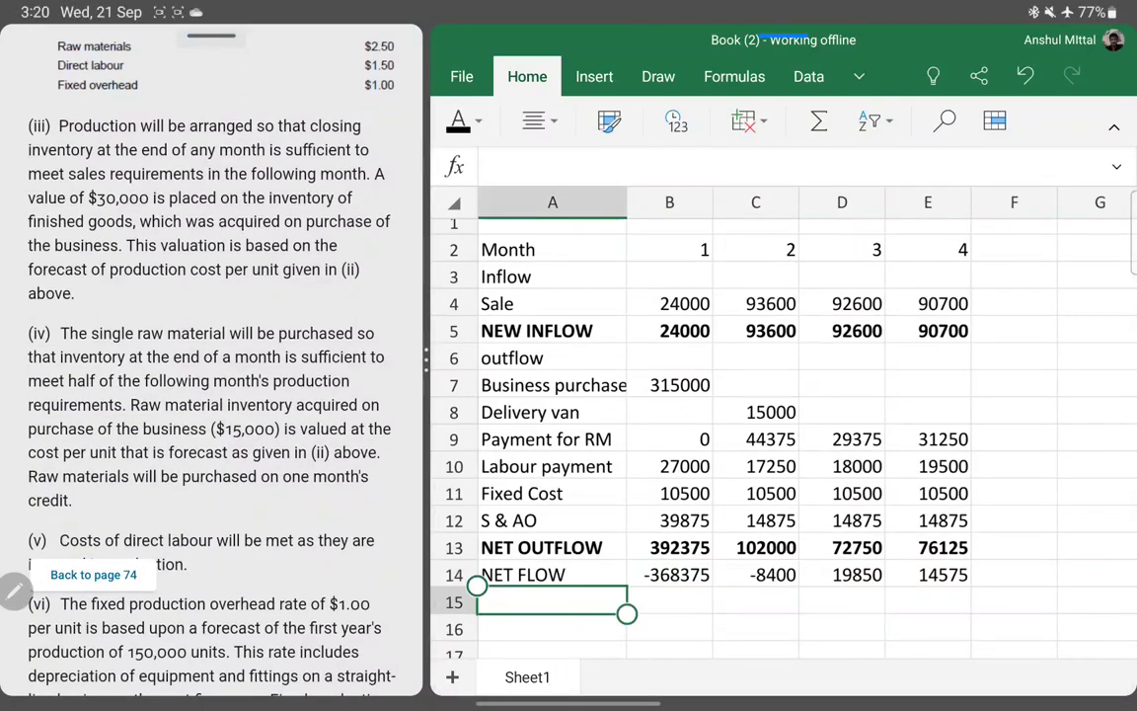
pyautogui.write('Opening Bala')
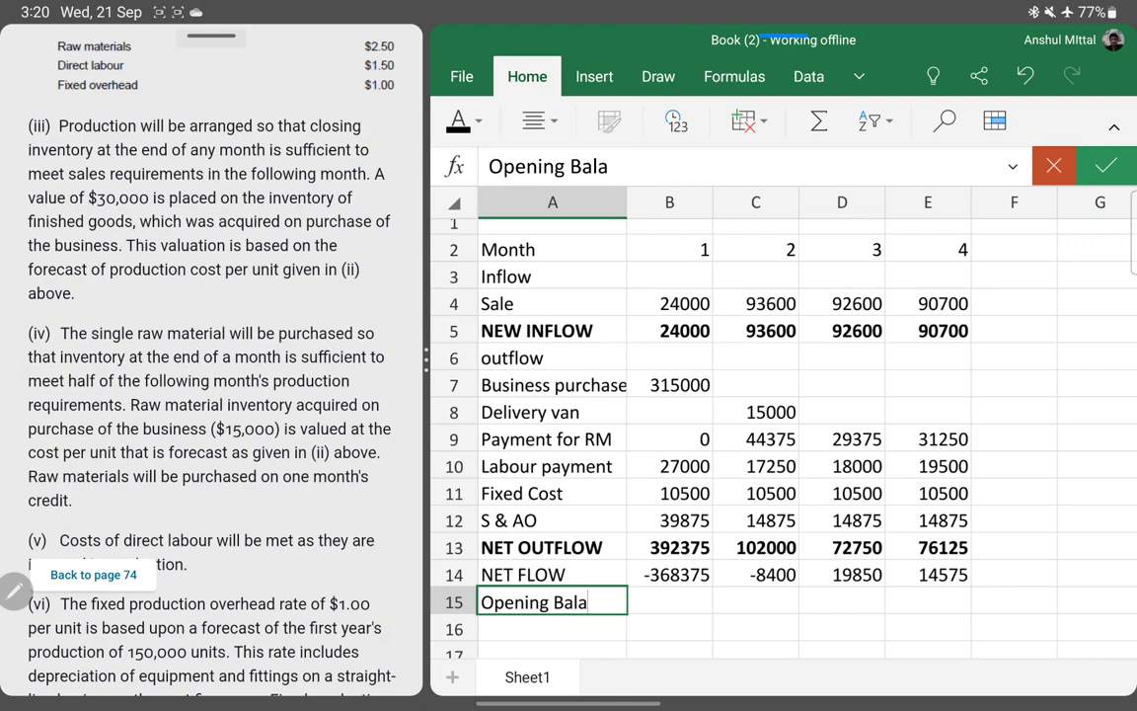
pyautogui.write('e')
pyautogui.click(552, 574)
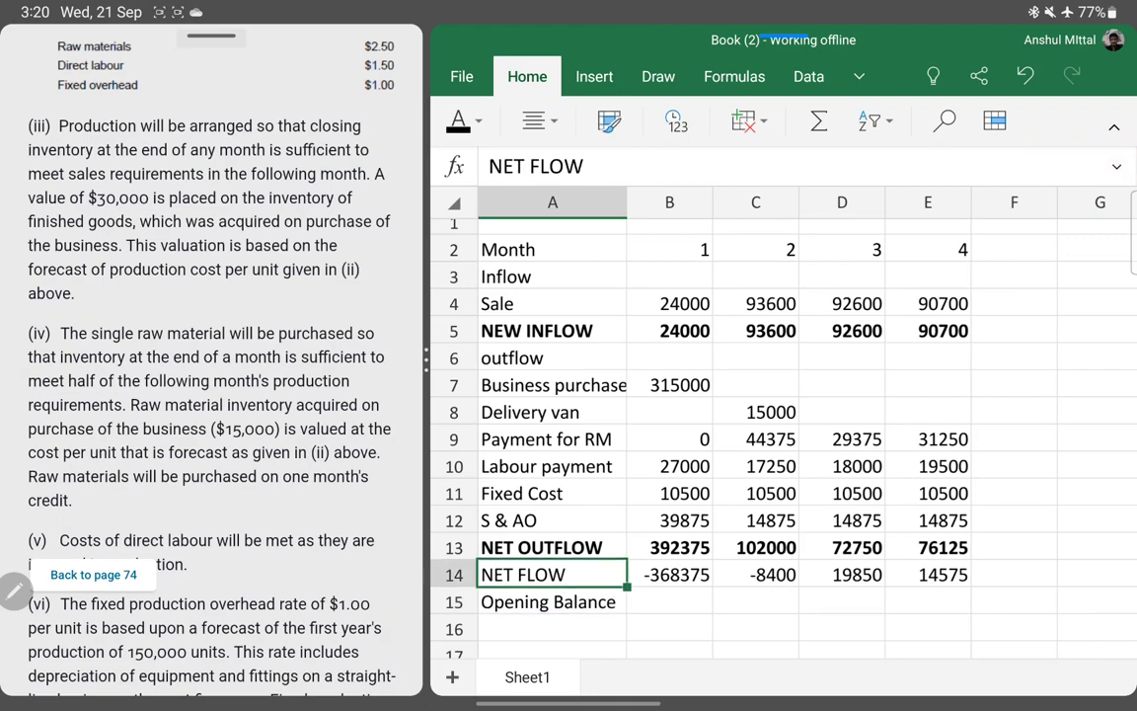
pyautogui.click(552, 602)
pyautogui.click(670, 602)
pyautogui.write('o')
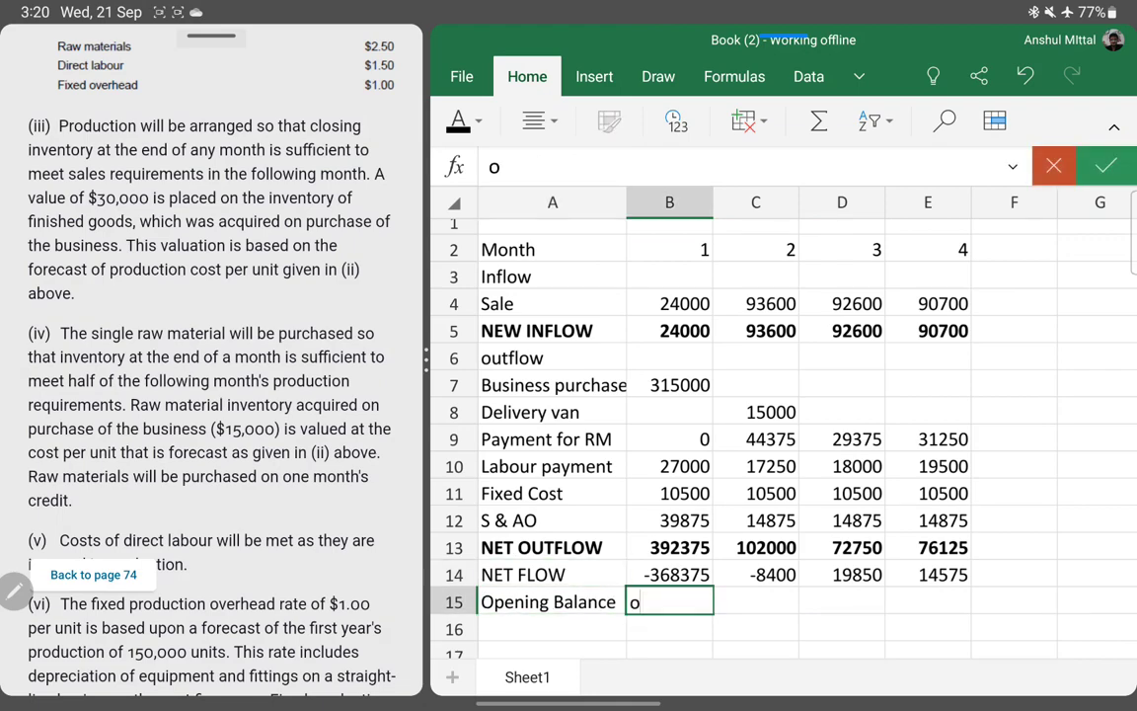
# - Add the CLOSING BALANCE label in A16 and bold row 16 through column E
pyautogui.click(552, 629)
pyautogui.write('CLOSING BALANCE')
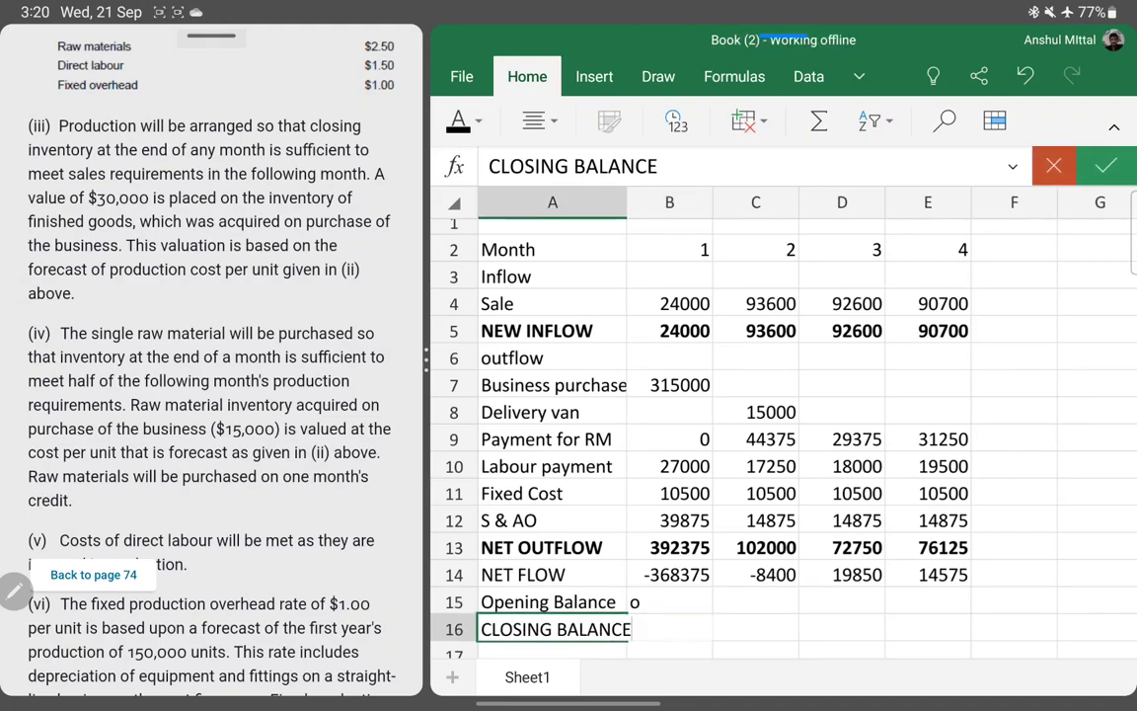
pyautogui.press('Return')
pyautogui.click(552, 602)
pyautogui.moveTo(631, 614); pyautogui.dragTo(971, 614)
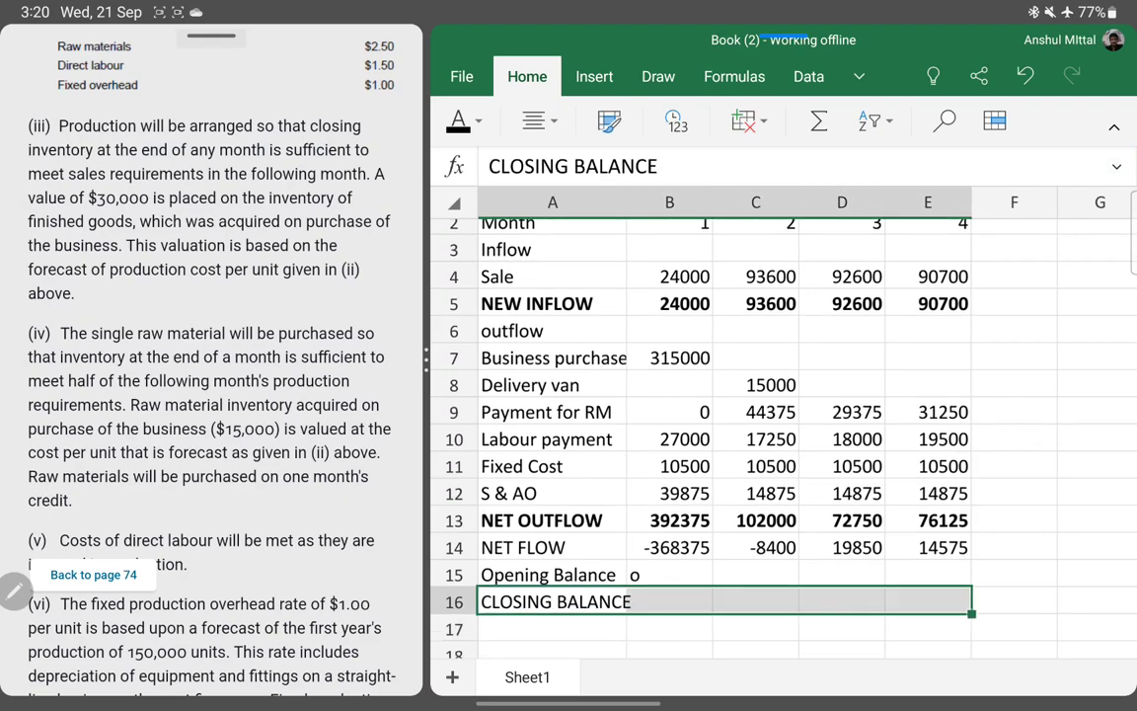
pyautogui.hotkey('ctrl', 'b')
pyautogui.click(552, 602)
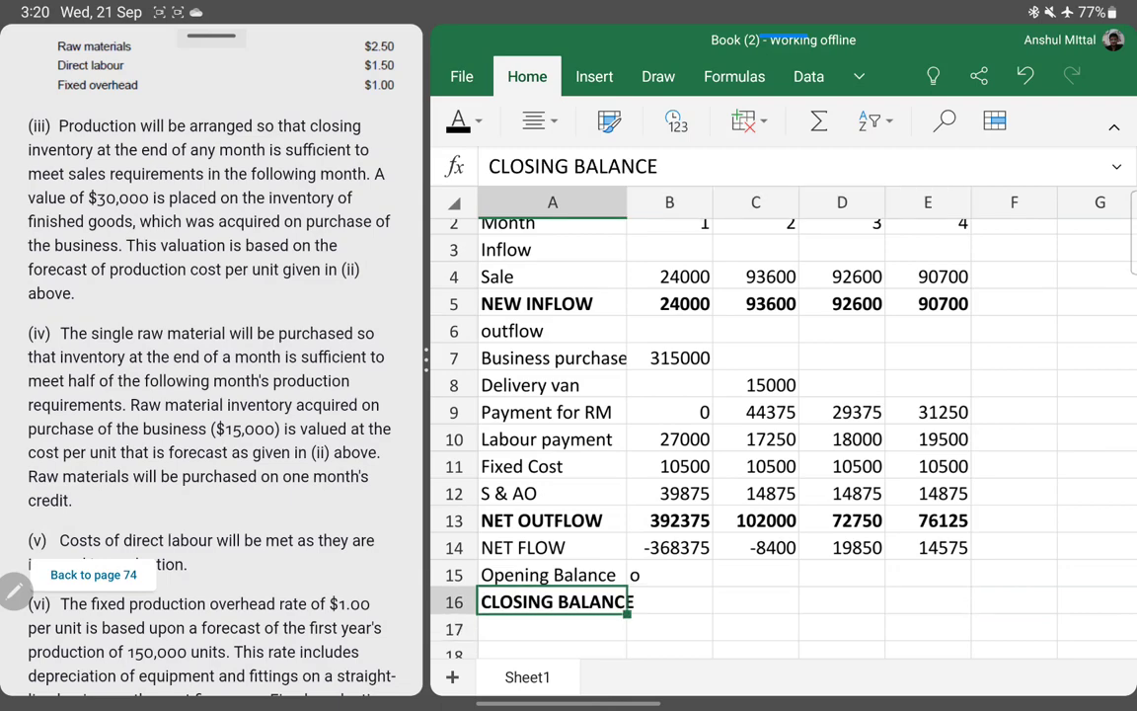
pyautogui.click(669, 575)
pyautogui.click(670, 602)
pyautogui.click(669, 575)
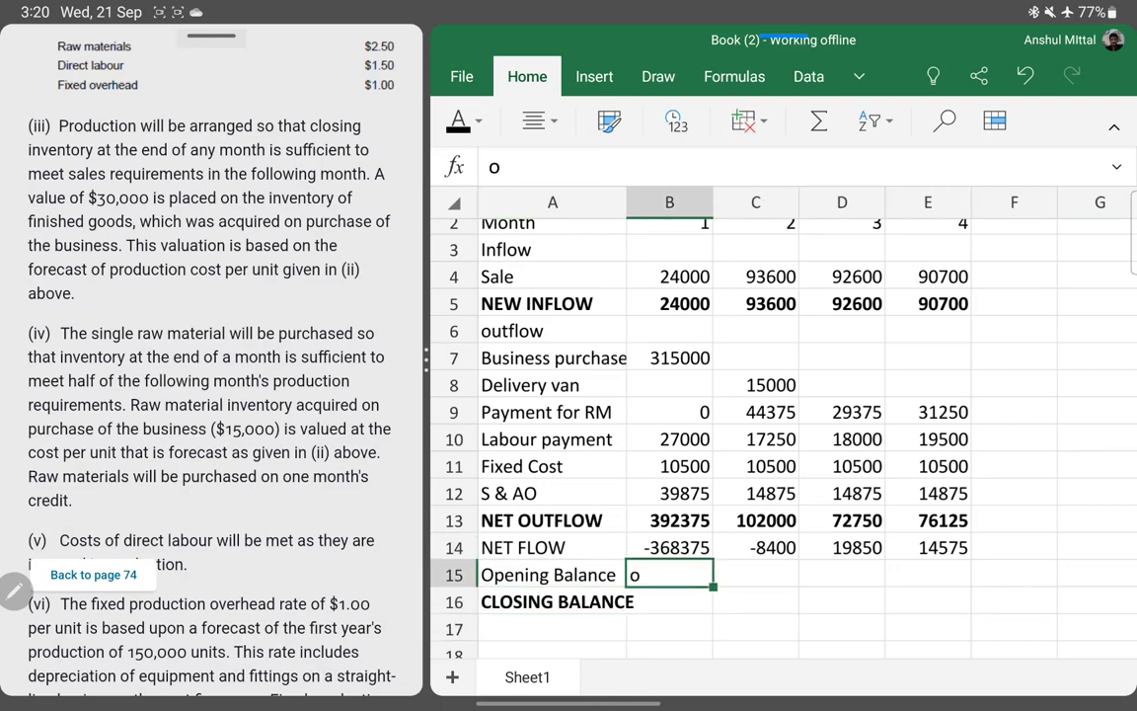
# - Set month 1's opening balance to 0 and its closing balance to =B15+B14
pyautogui.press('BackSpace')
pyautogui.write('0')
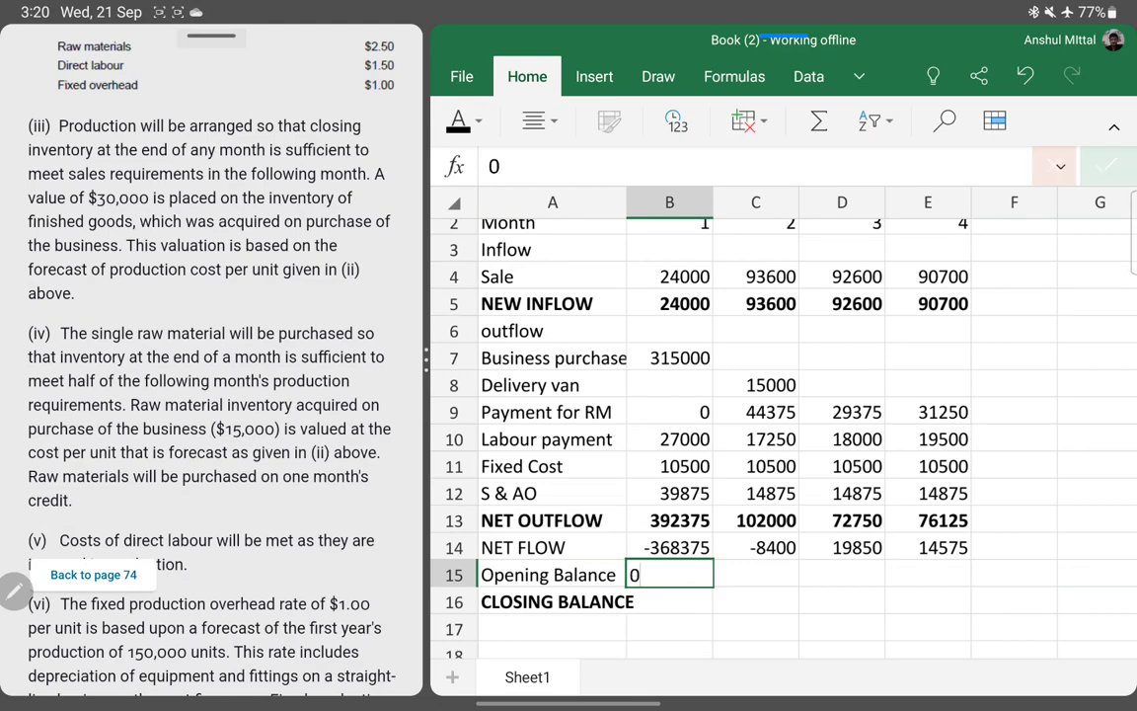
pyautogui.press('Return')
pyautogui.write('=')
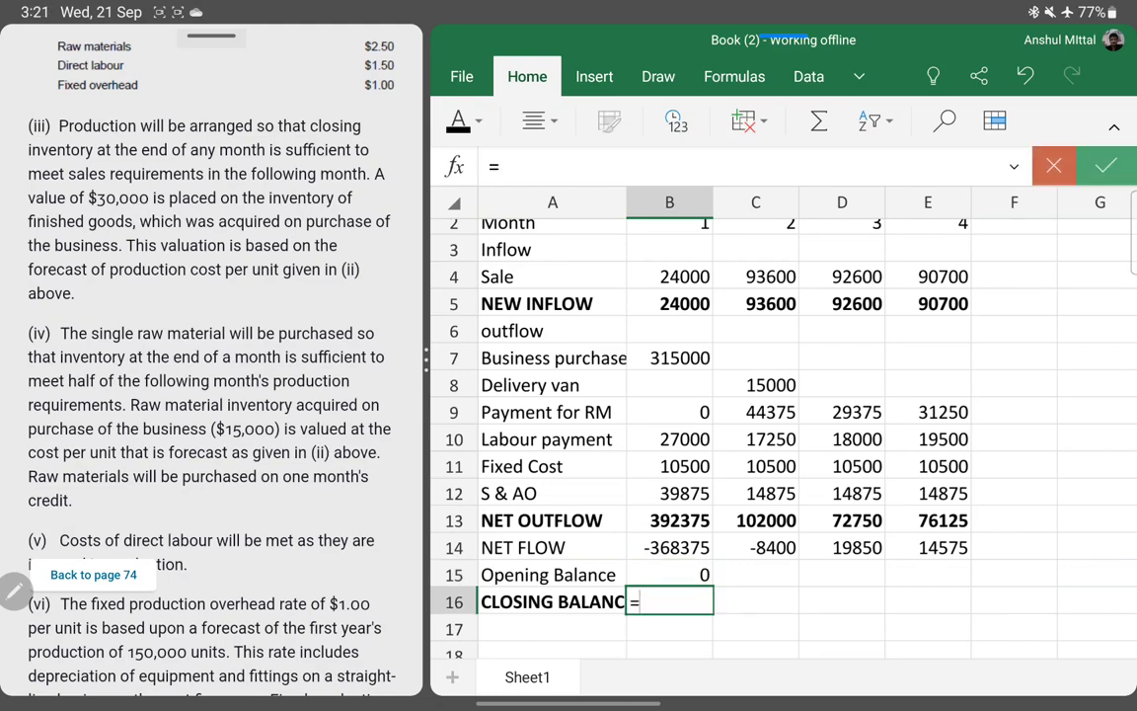
pyautogui.click(669, 574)
pyautogui.write('+')
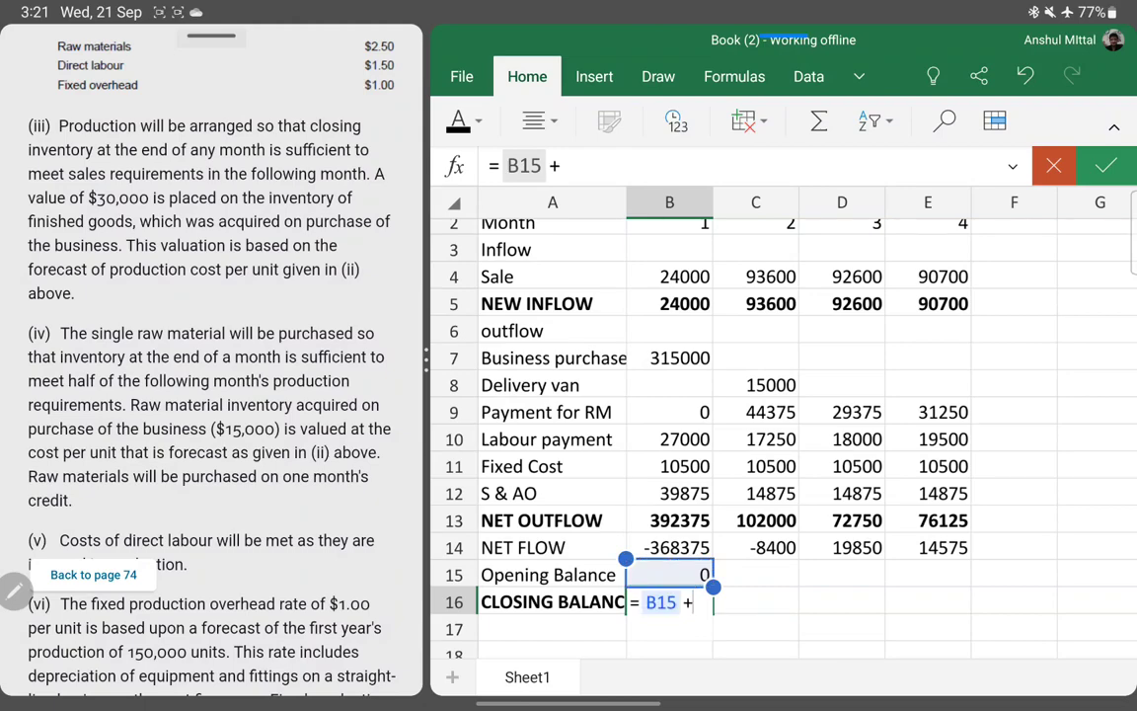
pyautogui.click(669, 546)
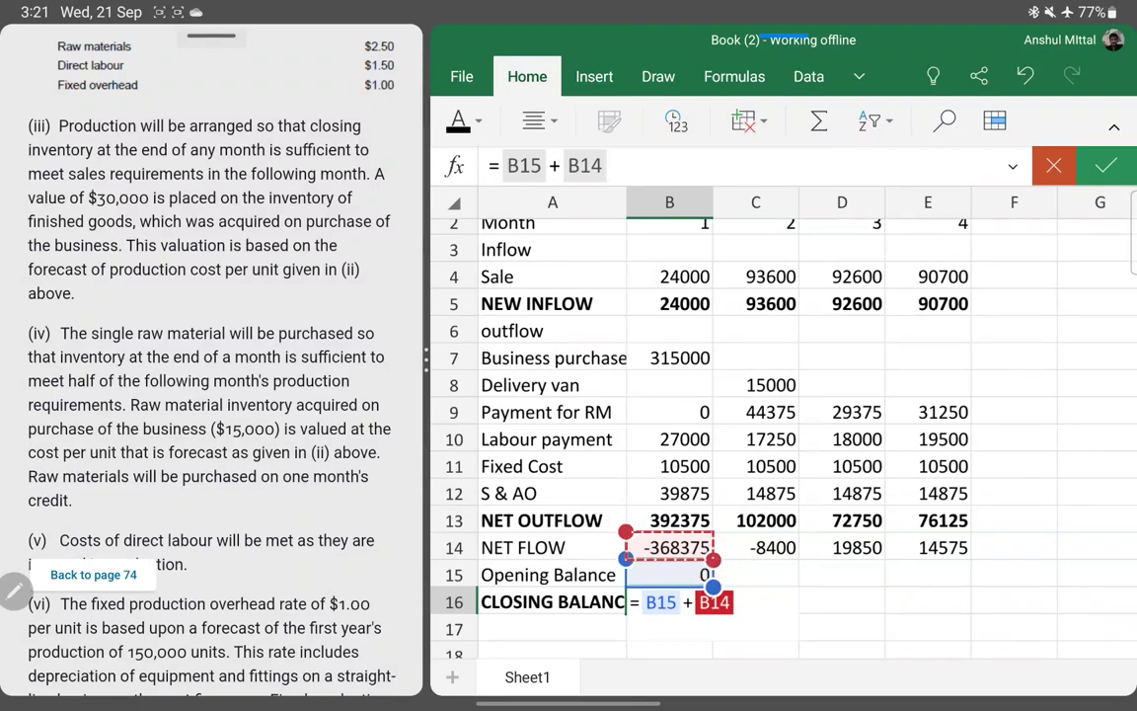
pyautogui.press('Return')
# - Link month 2's opening balance to month 1's closing balance with =B16
pyautogui.click(669, 601)
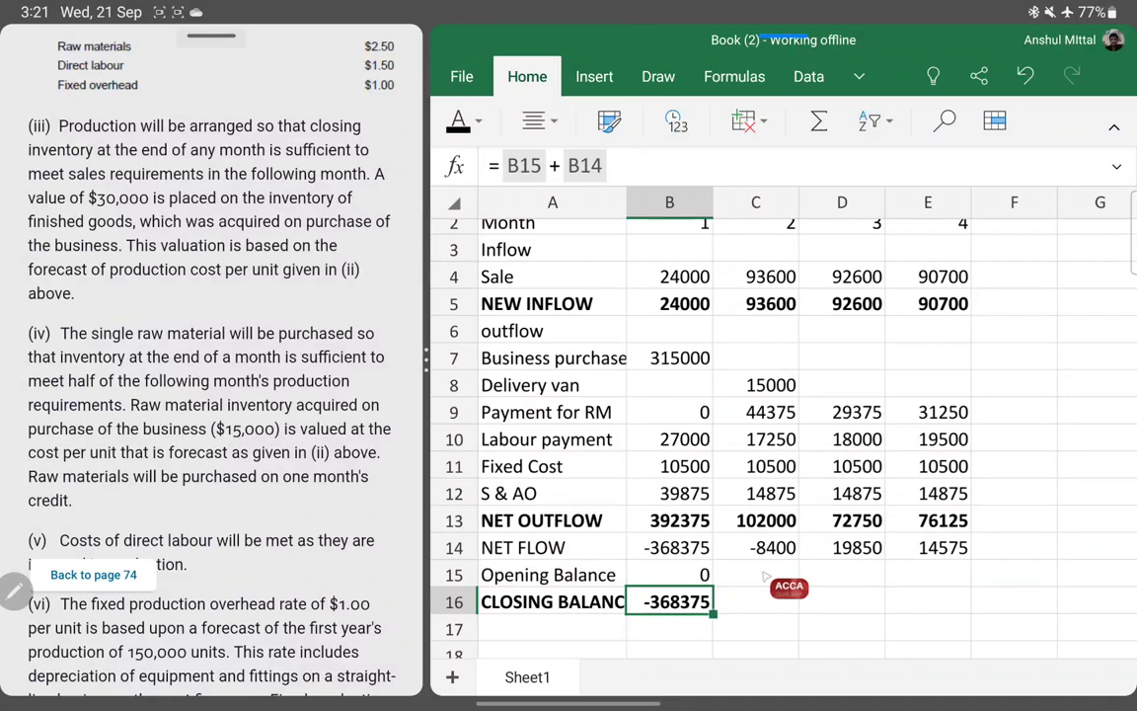
pyautogui.click(755, 601)
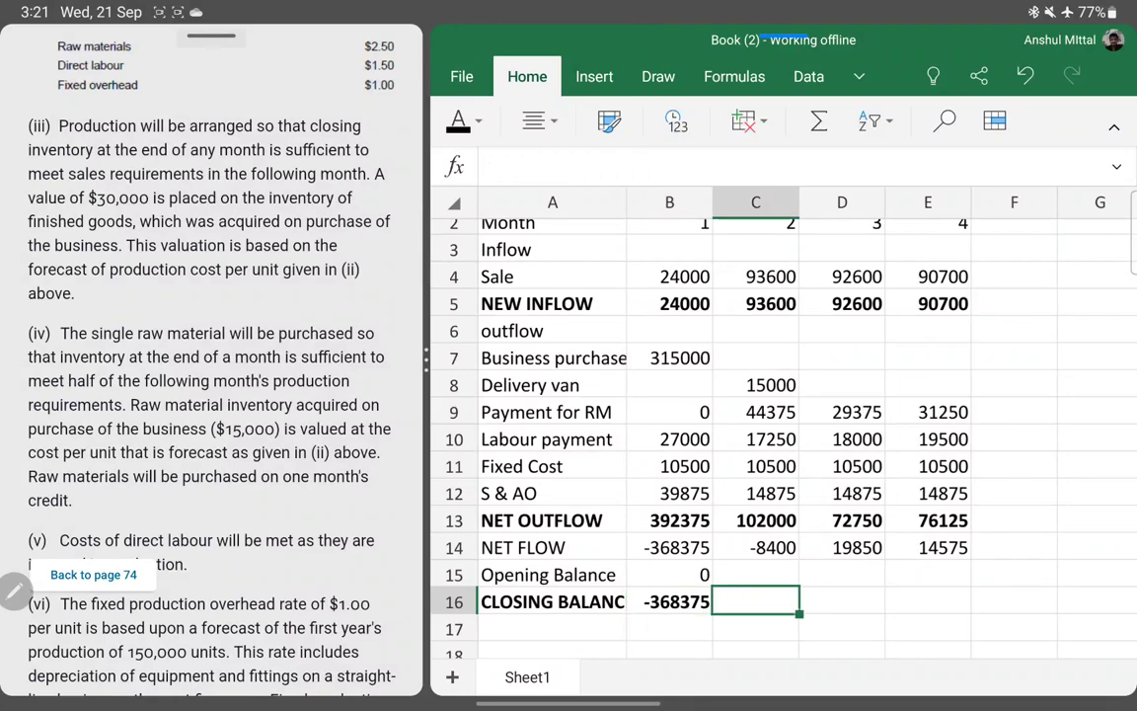
pyautogui.click(755, 574)
pyautogui.write('=')
pyautogui.click(756, 602)
pyautogui.click(669, 601)
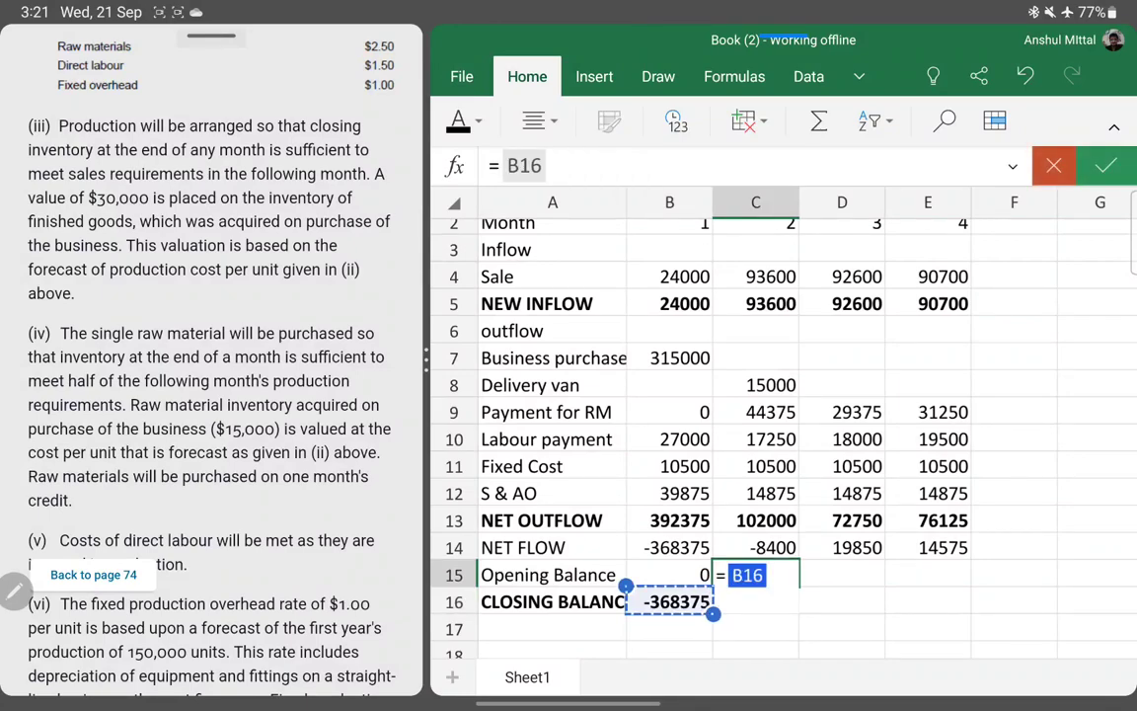
pyautogui.press('Return')
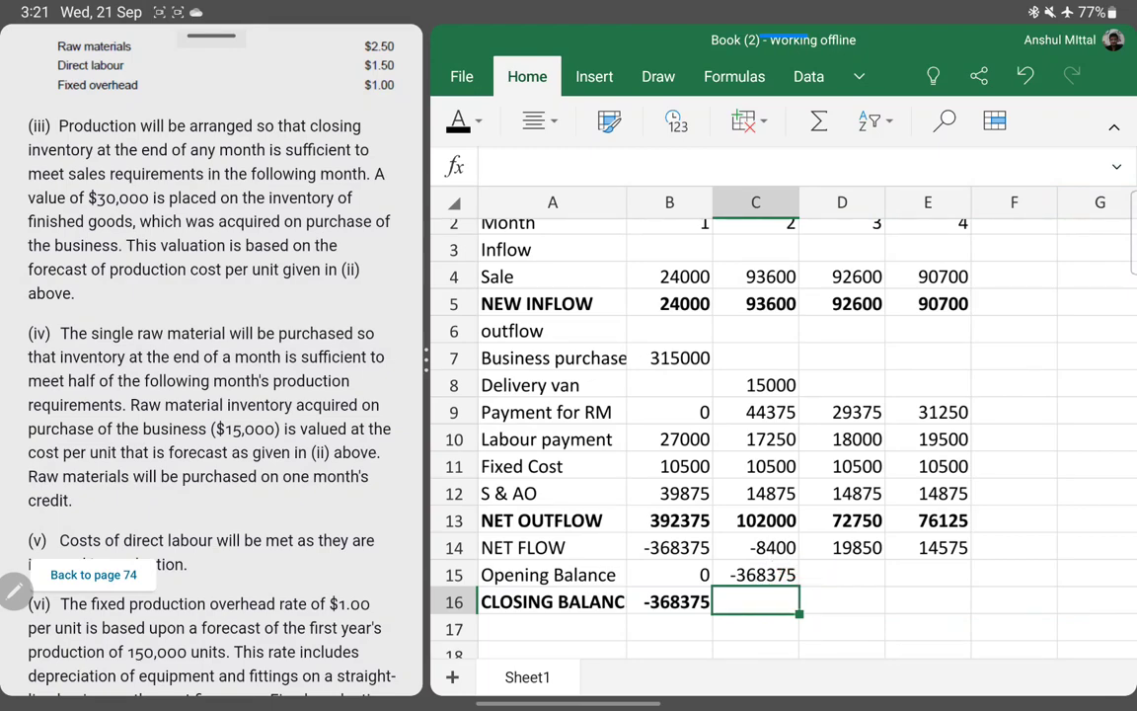
# - Copy the closing balance formula to C16:E16 and the opening formula to D15:E15
pyautogui.click(669, 601)
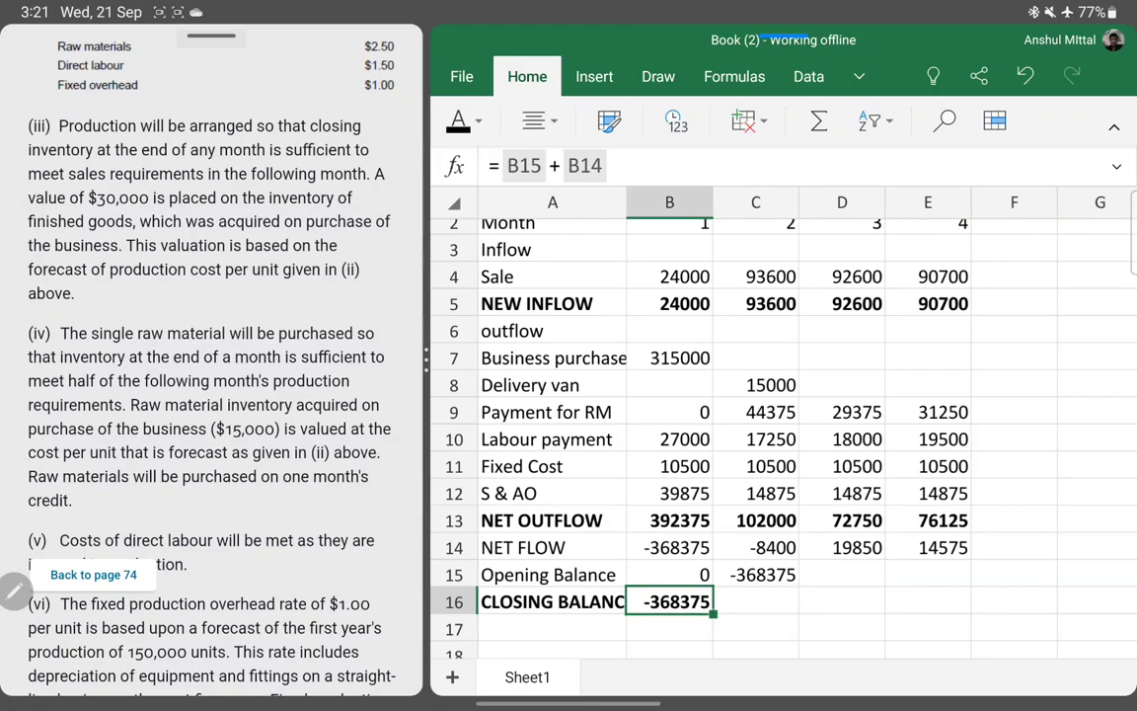
pyautogui.moveTo(755, 601); pyautogui.dragTo(928, 601)
pyautogui.hotkey('ctrl', 'v')
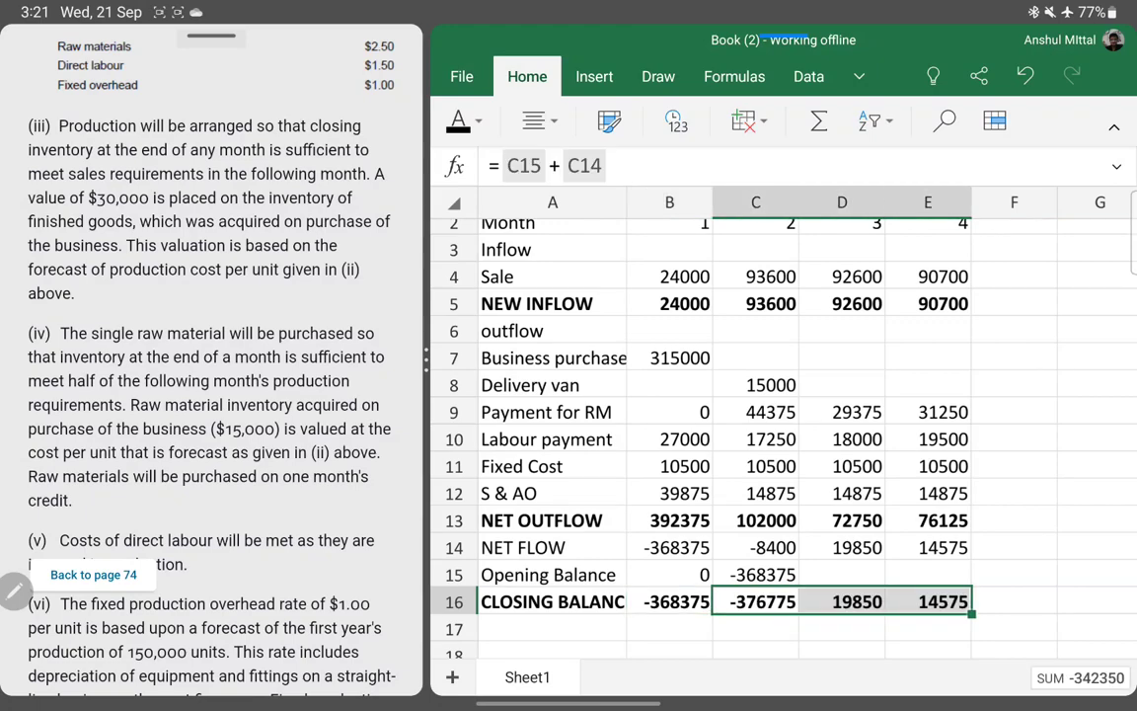
pyautogui.click(755, 628)
pyautogui.click(755, 574)
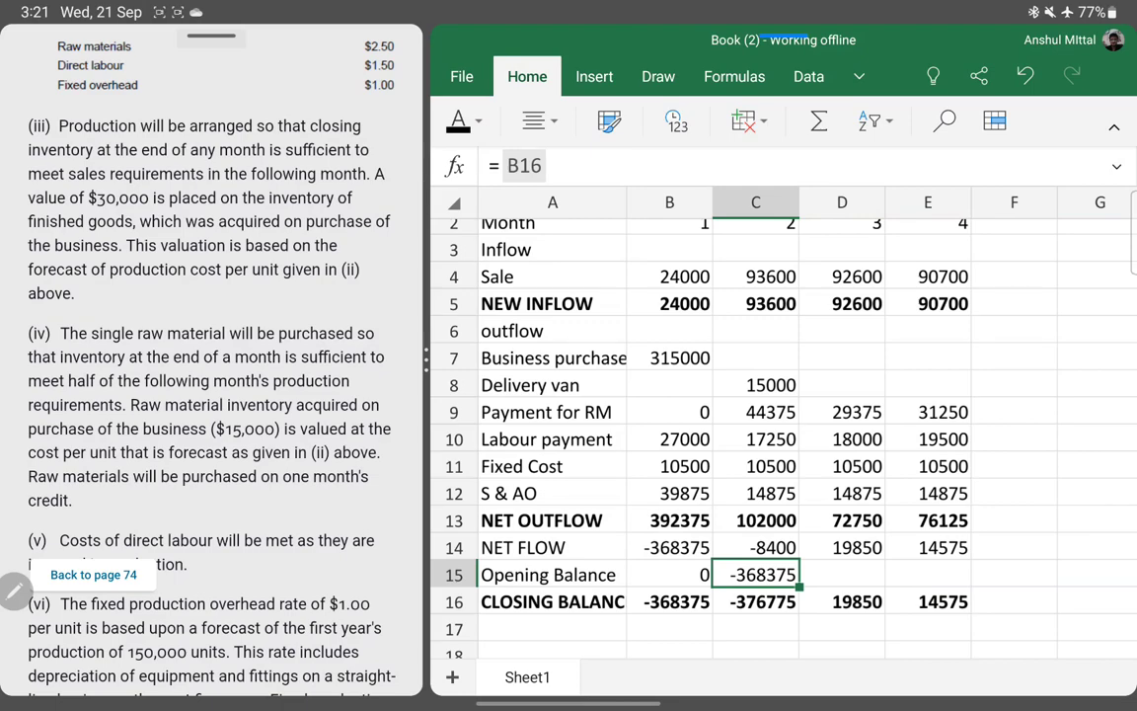
pyautogui.click(842, 574)
pyautogui.moveTo(884, 586); pyautogui.dragTo(970, 586)
pyautogui.hotkey('ctrl', 'v')
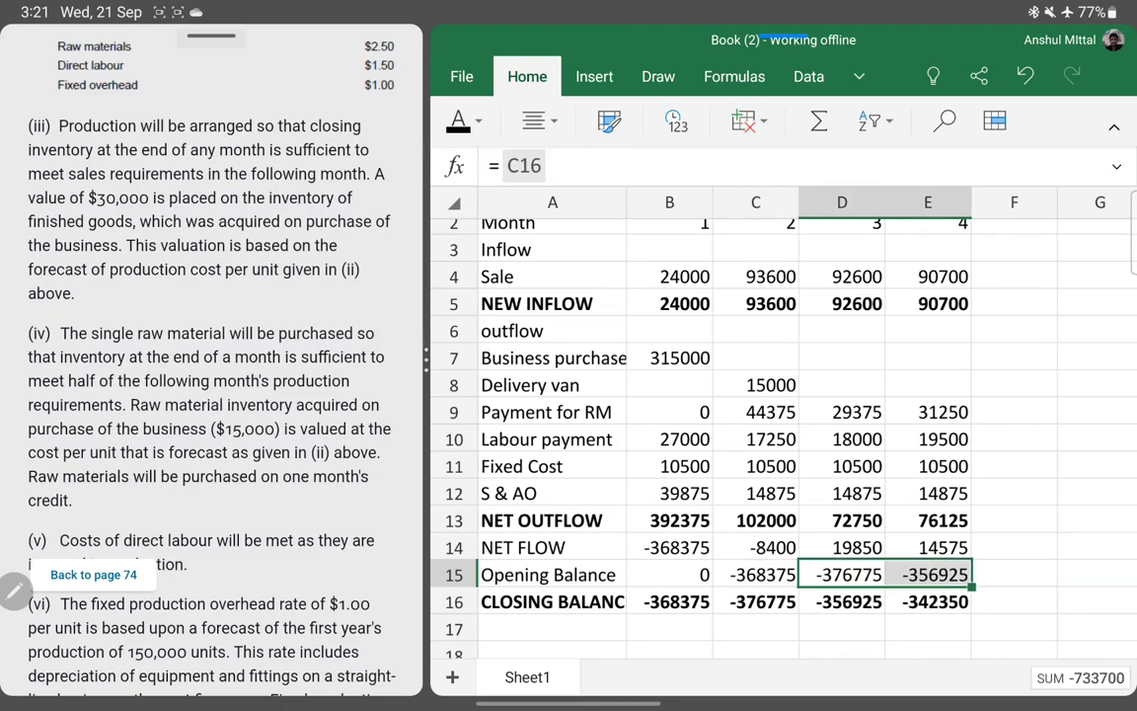
pyautogui.click(842, 601)
pyautogui.click(842, 575)
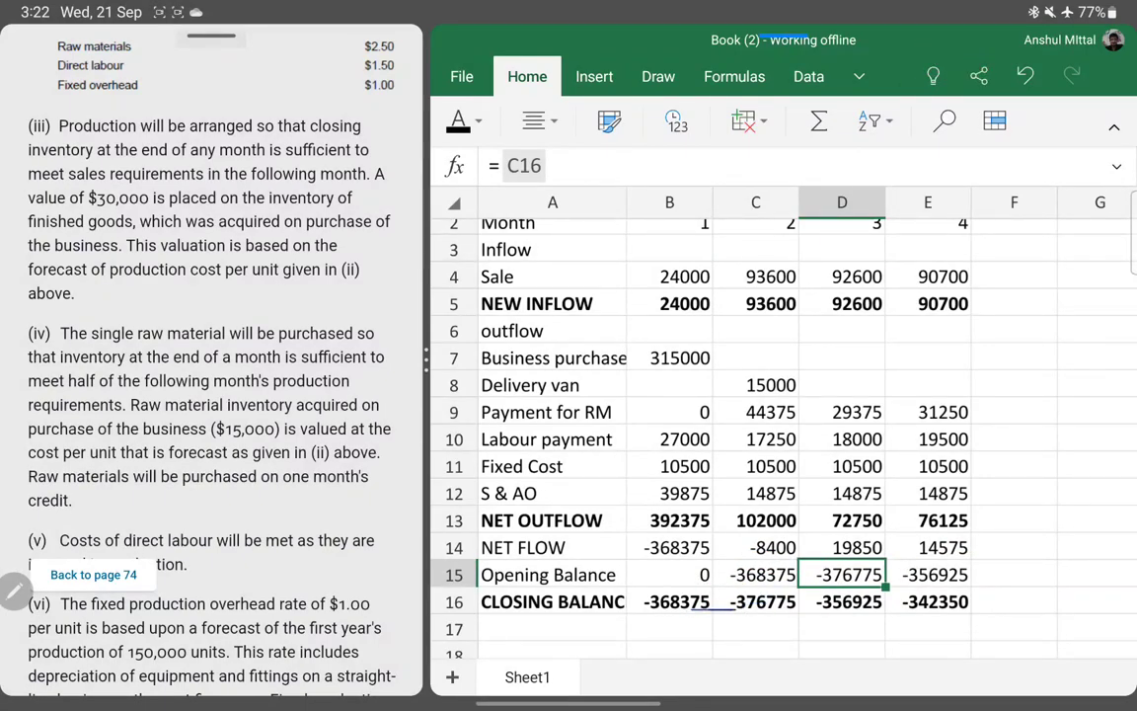
# - Draw arrows from each month's closing balance to the next month's opening balance
pyautogui.moveTo(696, 604)
pyautogui.mouseDown()
pyautogui.moveTo(736, 581)
pyautogui.moveTo(824, 581)
pyautogui.mouseUp()
pyautogui.moveTo(886, 600); pyautogui.dragTo(913, 583)
pyautogui.press('Up')
pyautogui.press('Up')
pyautogui.press('Up')
pyautogui.press('Up')
pyautogui.press('Up')
pyautogui.press('Up')
pyautogui.press('Up')
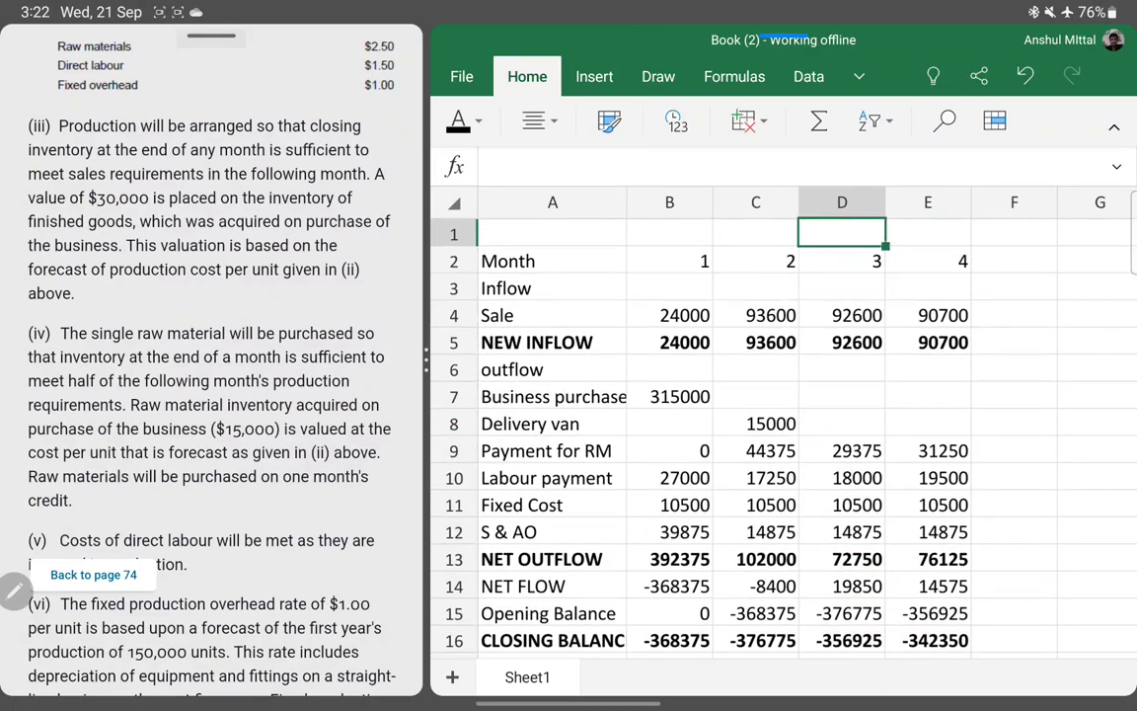
pyautogui.scroll(-10, 211, 325)
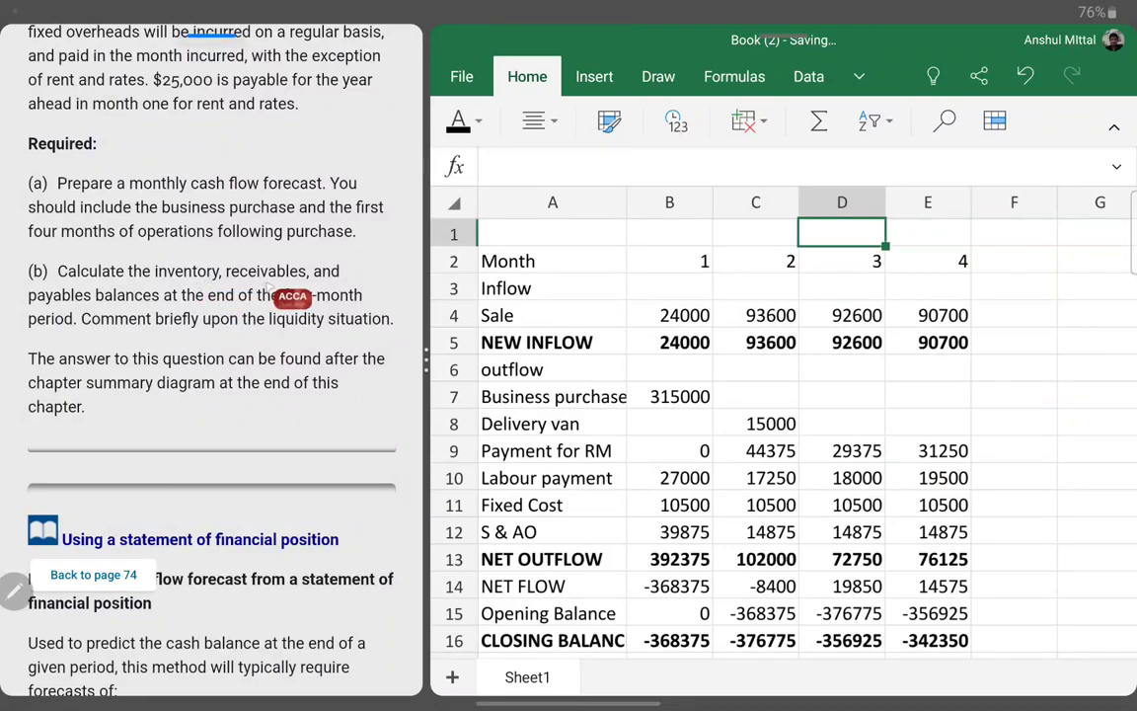
# - Erase the ink circle around closing stock 13000 and the ink stroke through column E
pyautogui.scroll(-10, 789, 424)
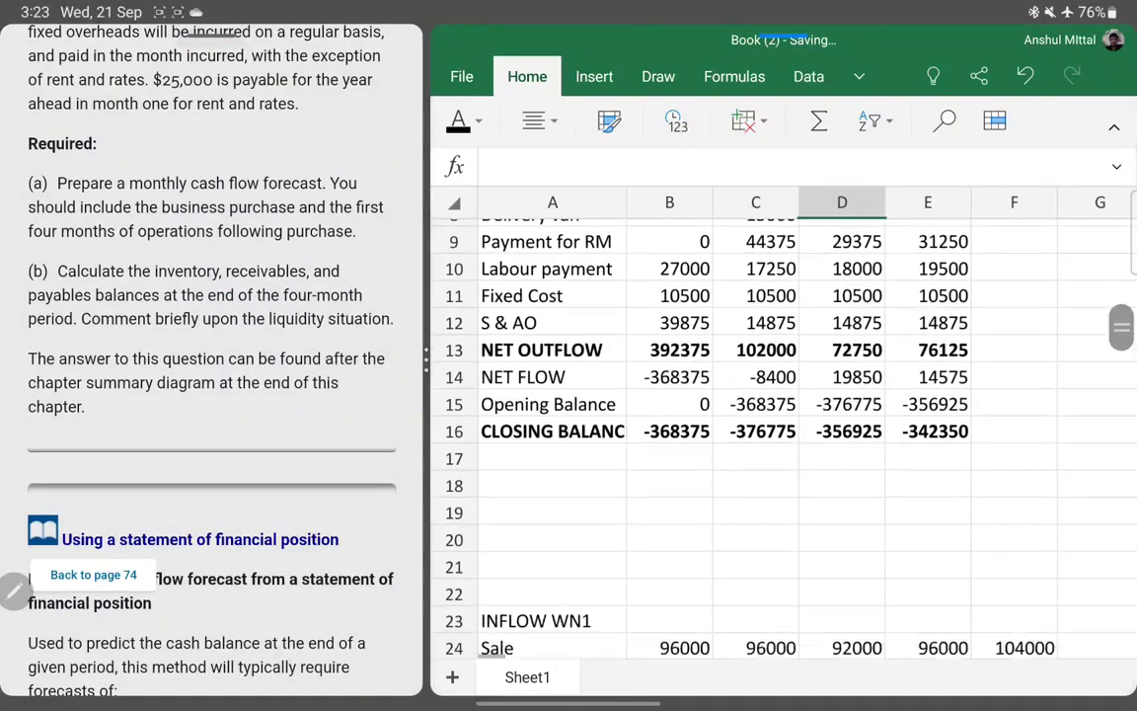
pyautogui.scroll(5, 790, 424)
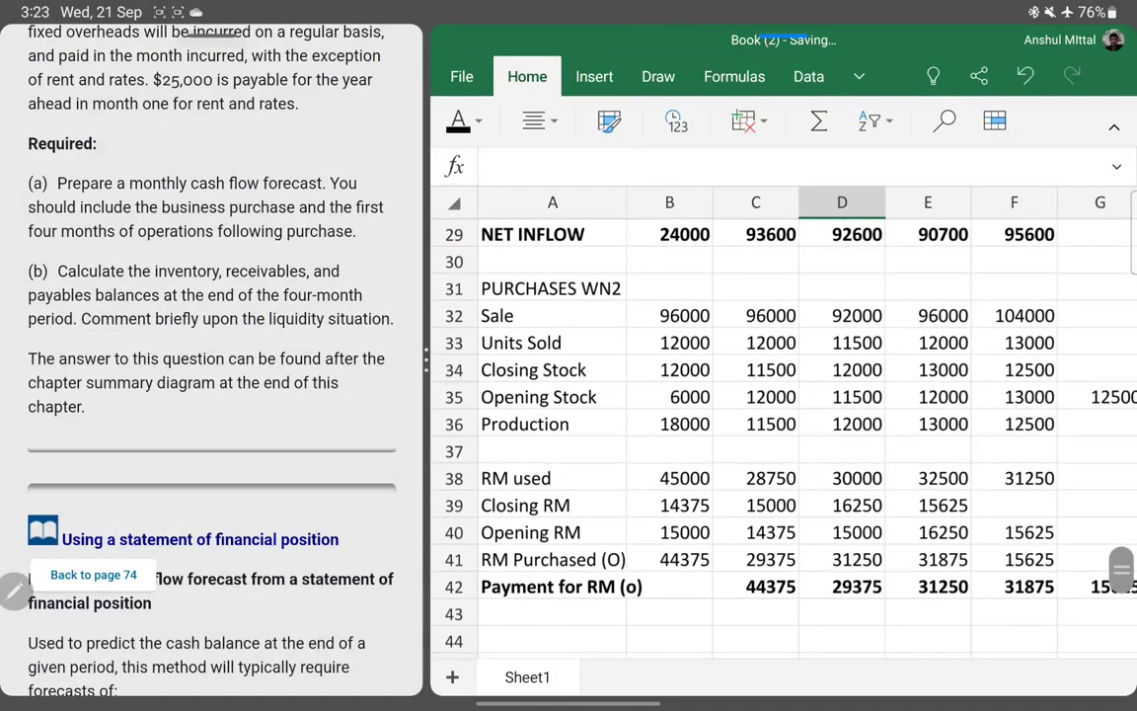
pyautogui.moveTo(919, 399); pyautogui.dragTo(969, 399)
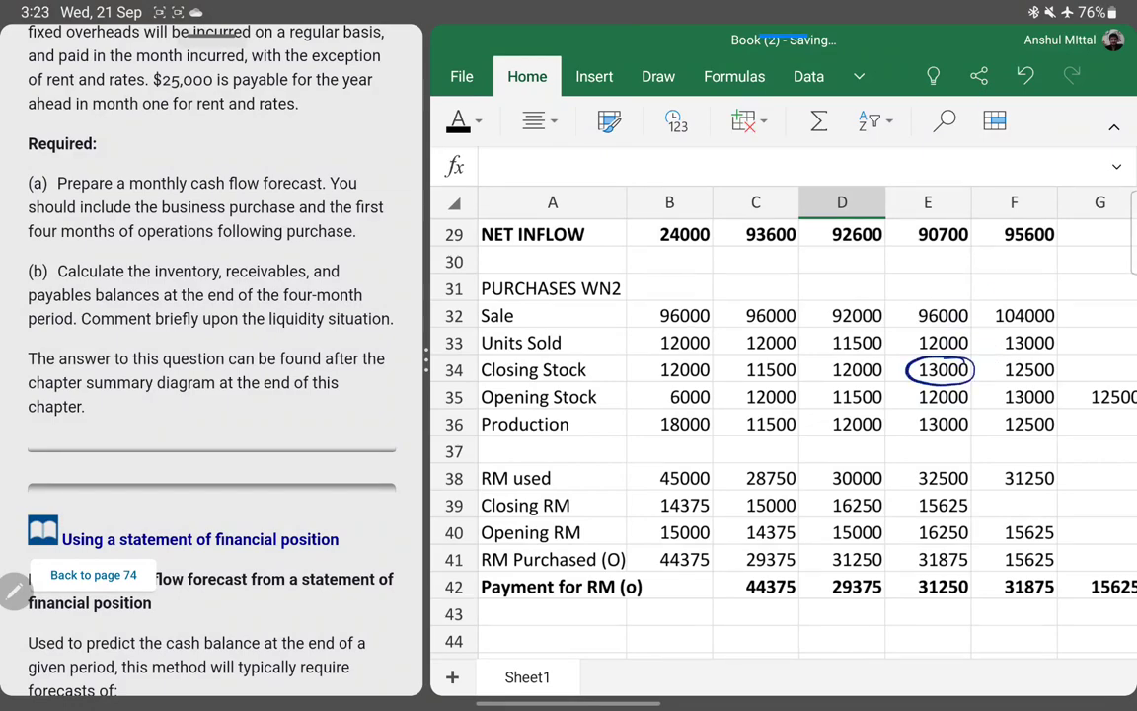
pyautogui.click(15, 589)
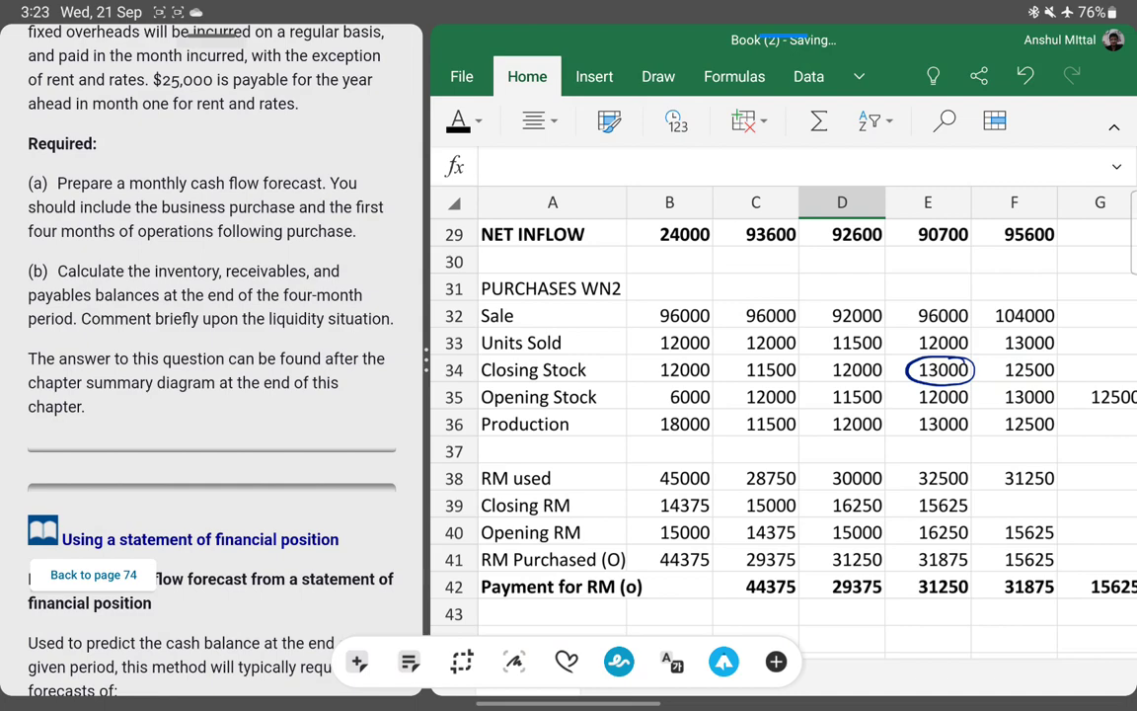
pyautogui.click(973, 372)
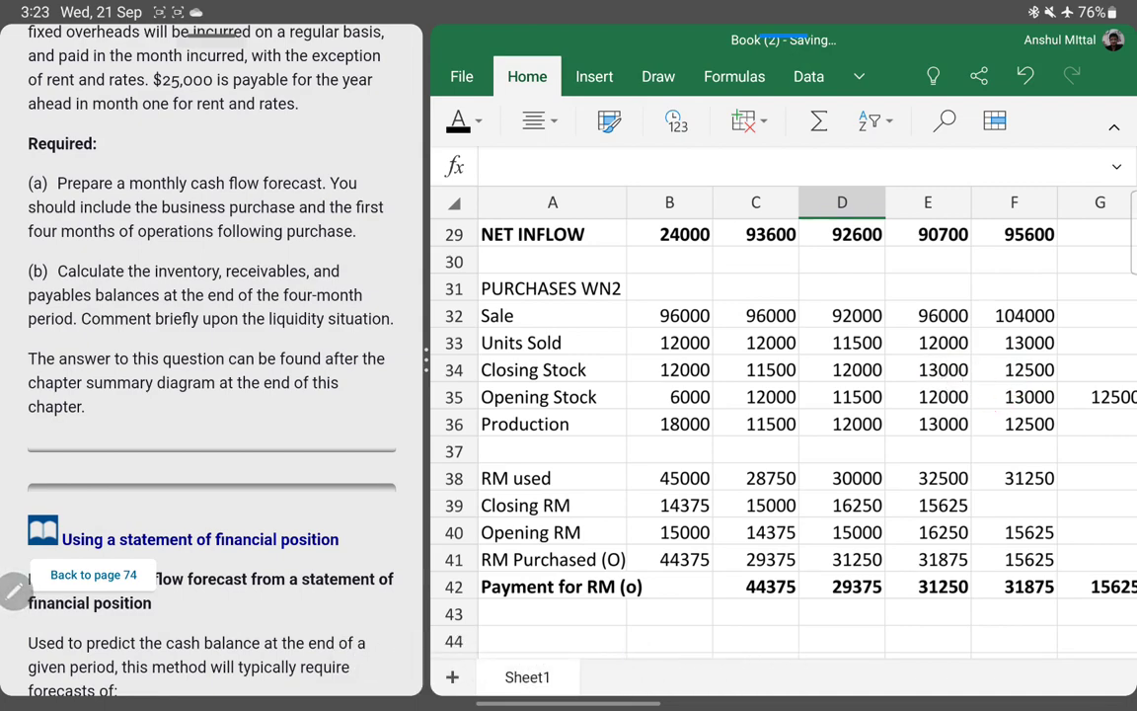
pyautogui.click(942, 462)
# - Confirm the month 5 sale in F32 links to F24 (=F24), then select F32 to edit
pyautogui.scroll(-3, 780, 415)
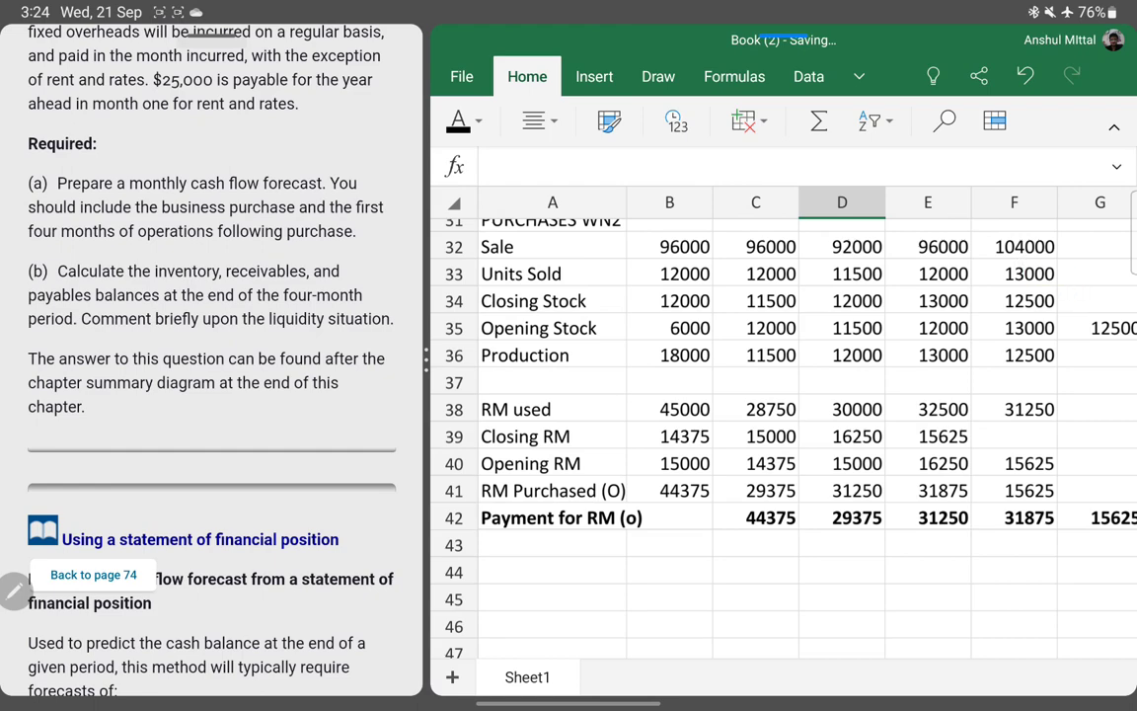
pyautogui.click(1014, 246)
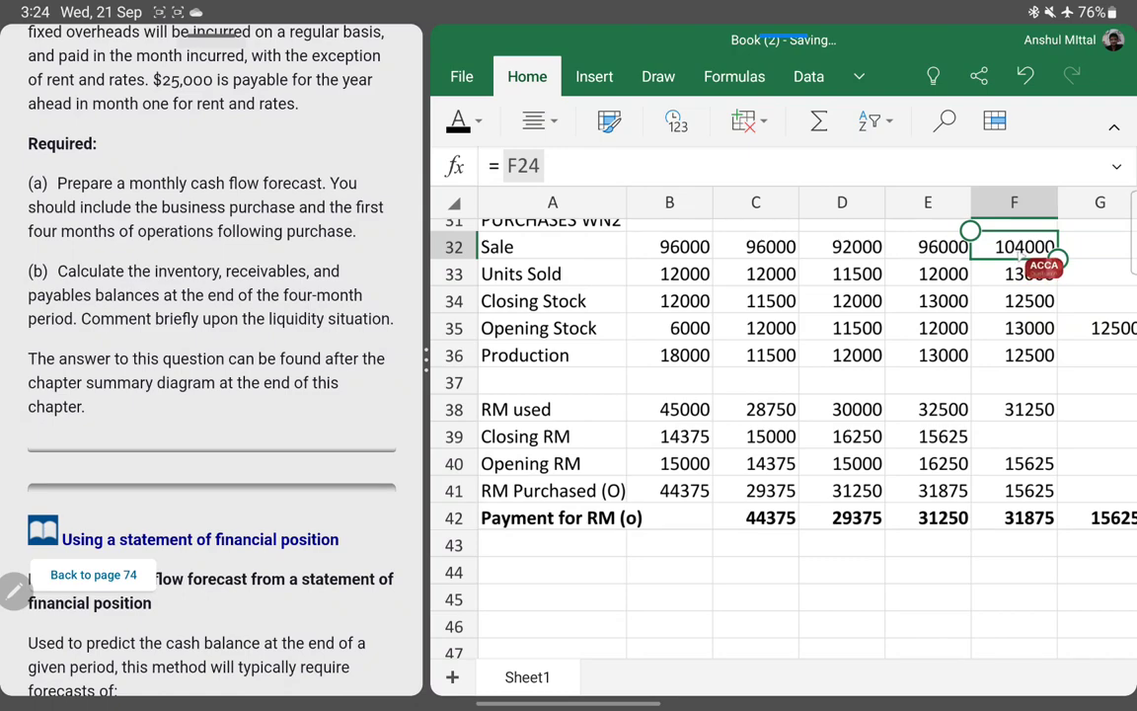
pyautogui.scroll(5, 212, 355)
pyautogui.scroll(5, 211, 356)
pyautogui.scroll(5, 212, 356)
pyautogui.scroll(5, 212, 355)
pyautogui.scroll(3, 211, 355)
pyautogui.scroll(1, 326, 331)
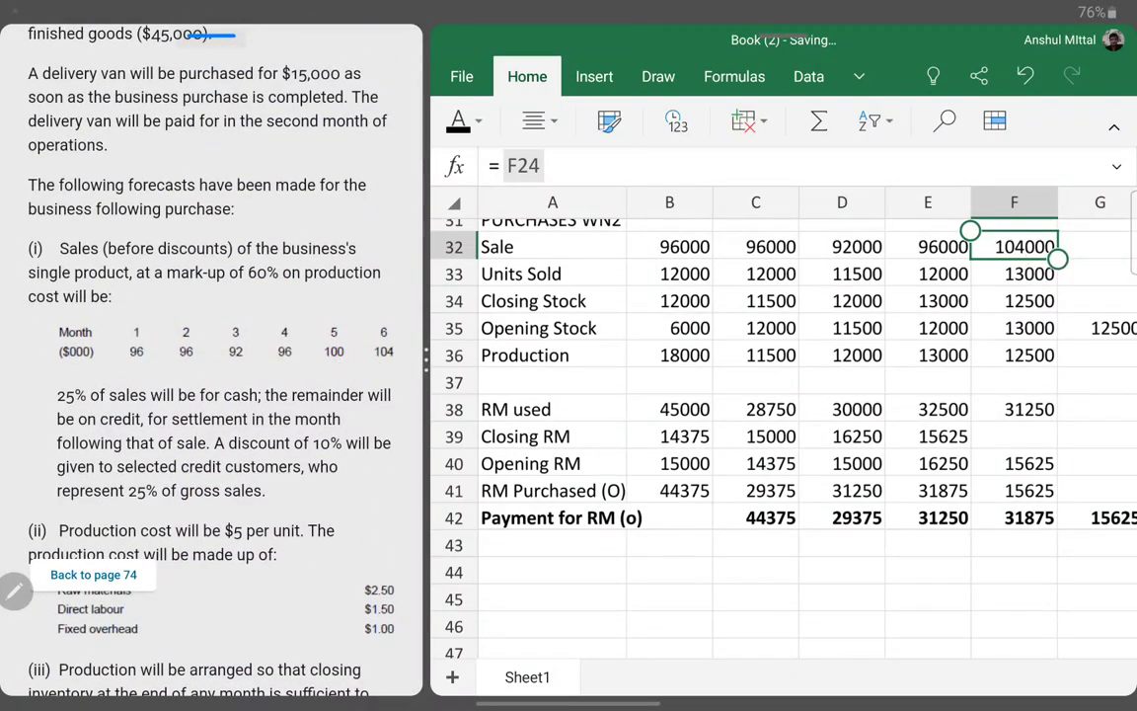
pyautogui.scroll(-5, 211, 356)
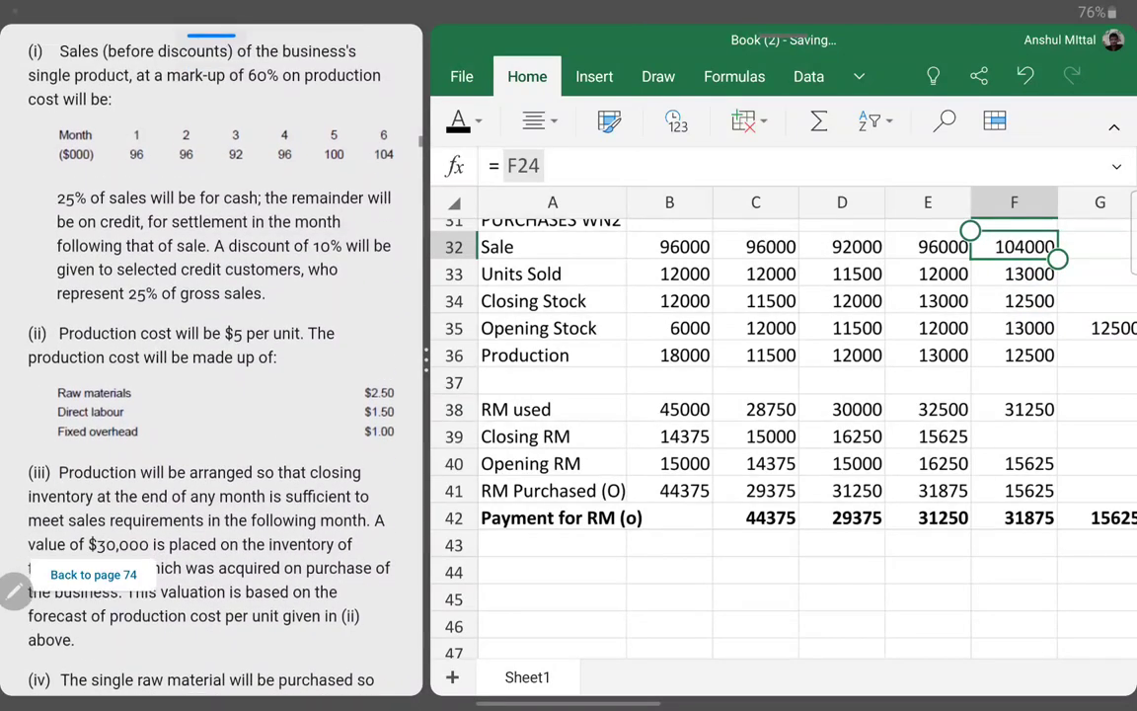
pyautogui.scroll(-2, 211, 355)
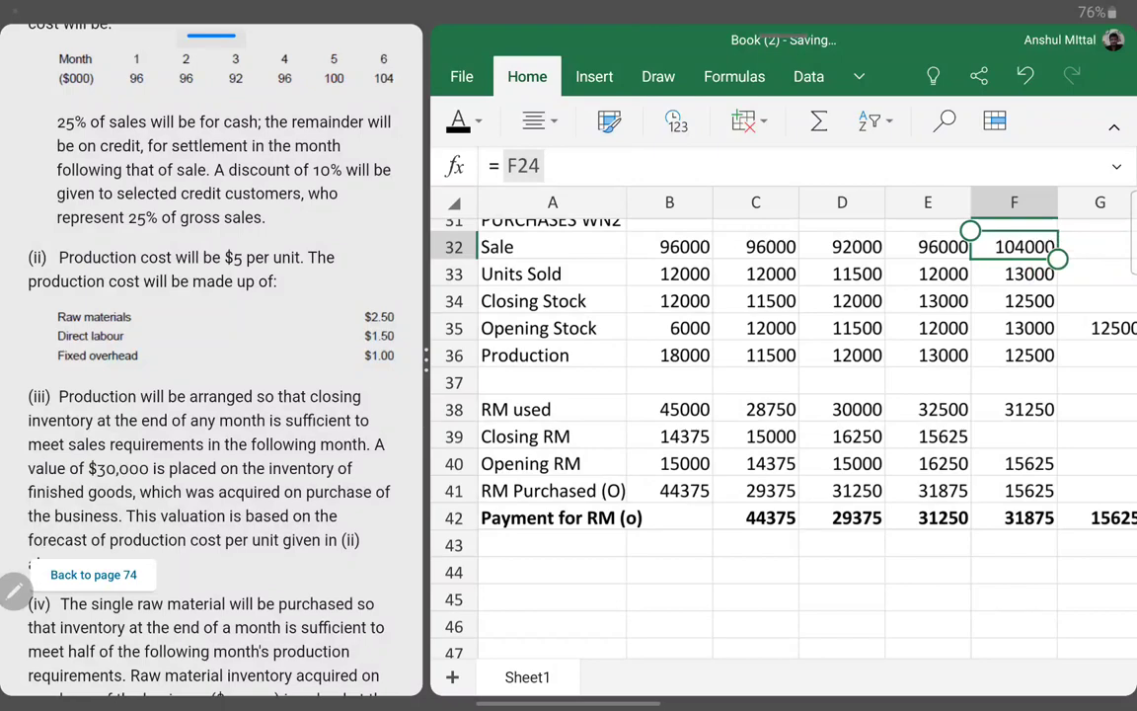
pyautogui.click(1026, 255)
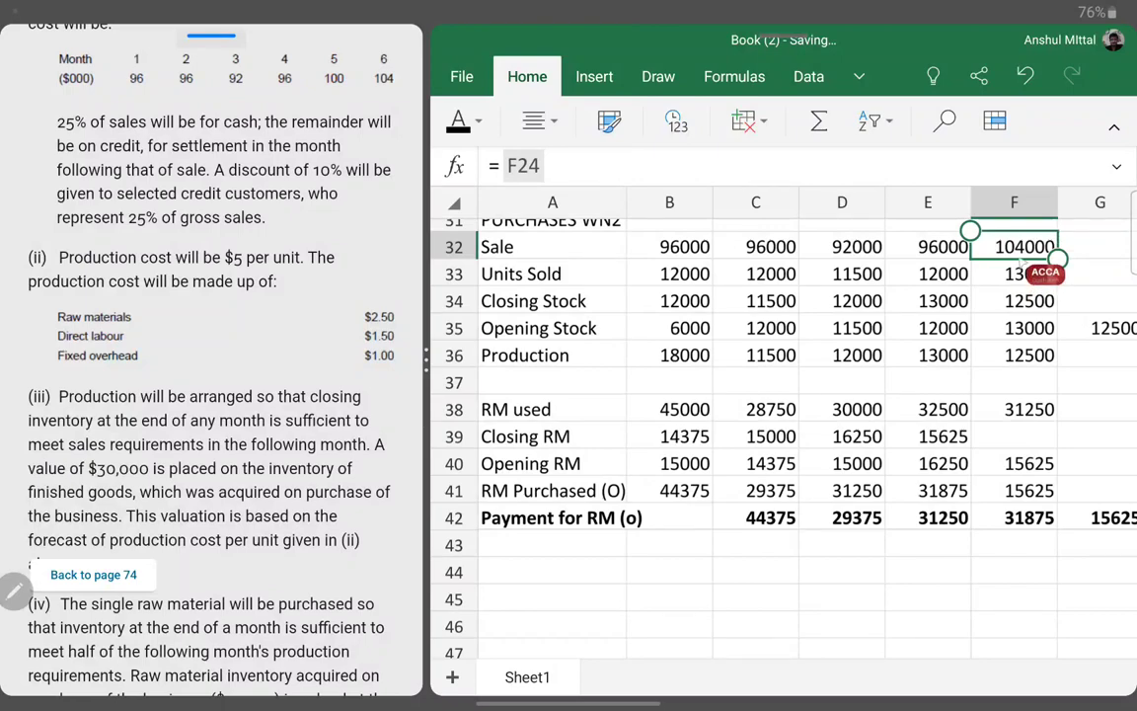
# - Enter 100000 as the month 5 sale in F32 and review the recalculated NET FLOW row
pyautogui.write('10')
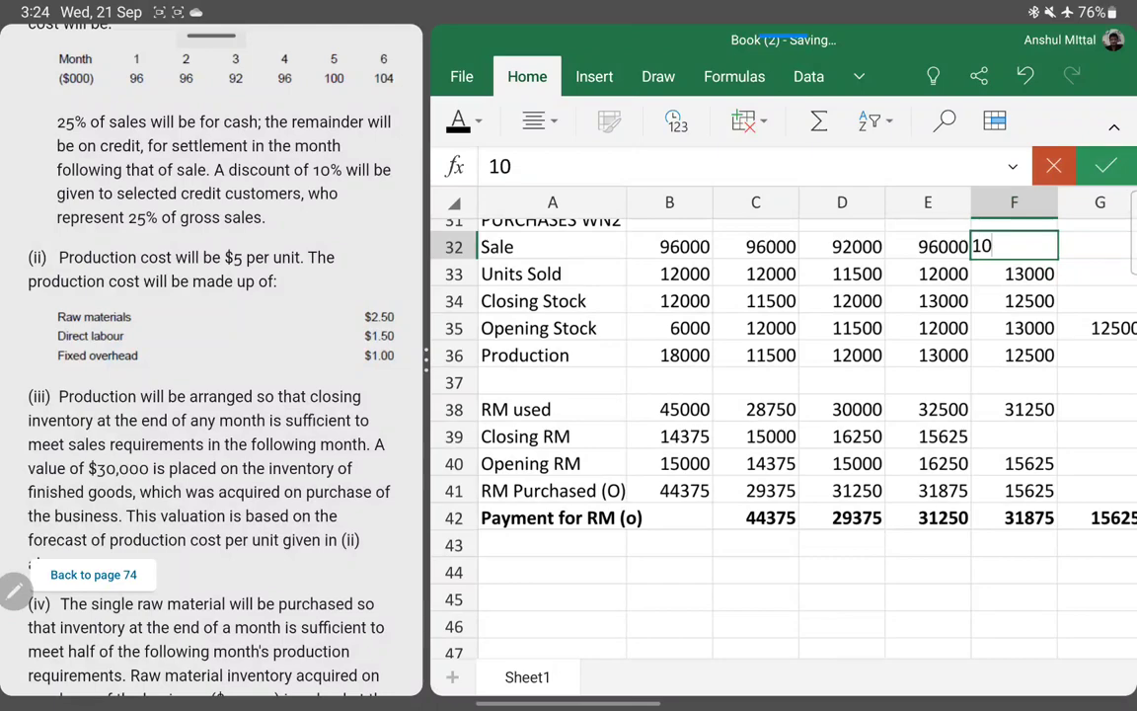
pyautogui.press('Return')
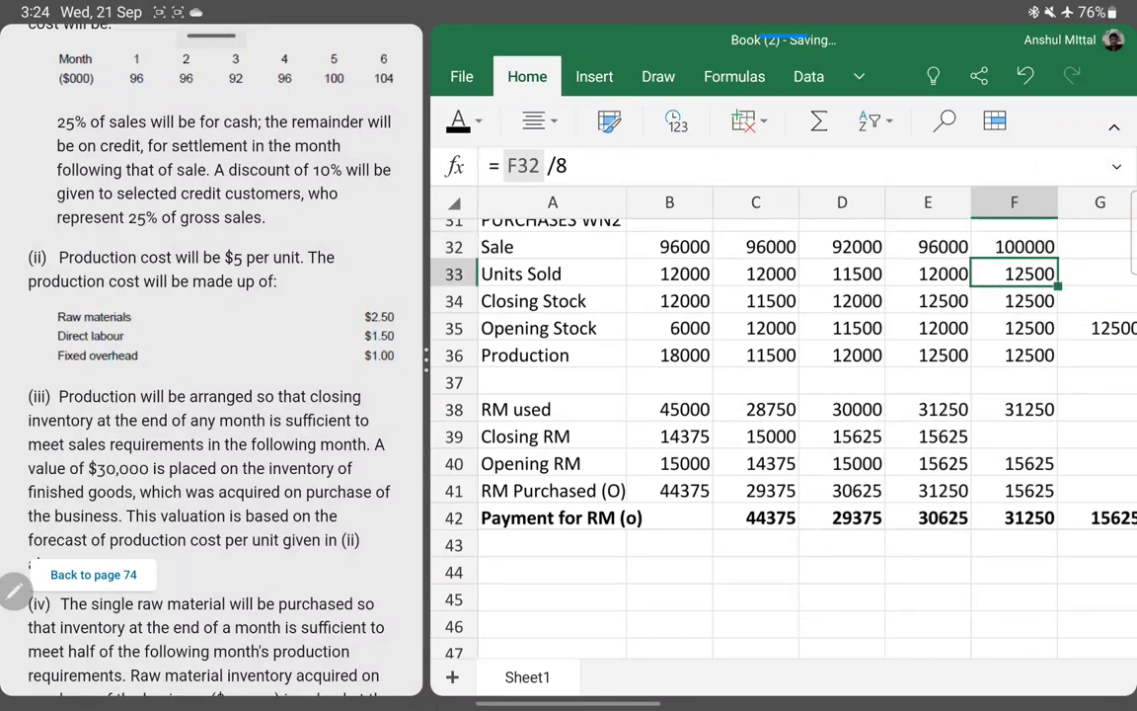
pyautogui.press('Up')
pyautogui.press('Up')
pyautogui.press('Up')
pyautogui.press('Up')
pyautogui.press('Up')
pyautogui.press('Up')
pyautogui.press('Up')
pyautogui.press('Up')
pyautogui.press('Up')
pyautogui.press('Up')
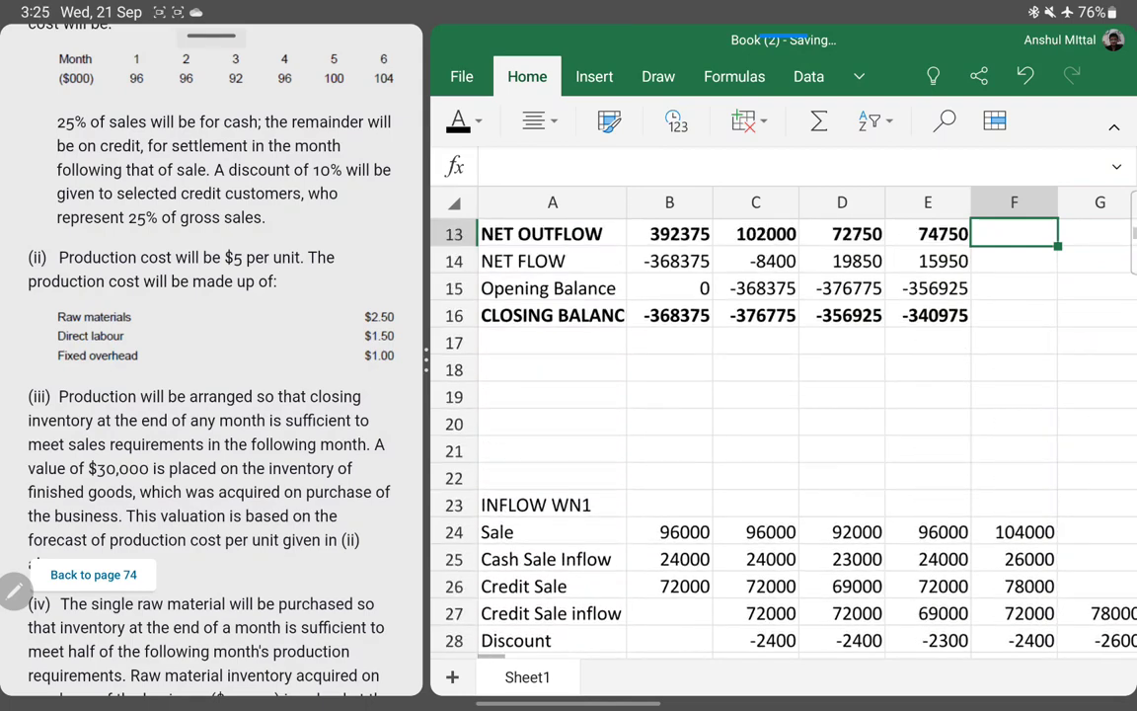
pyautogui.click(1014, 260)
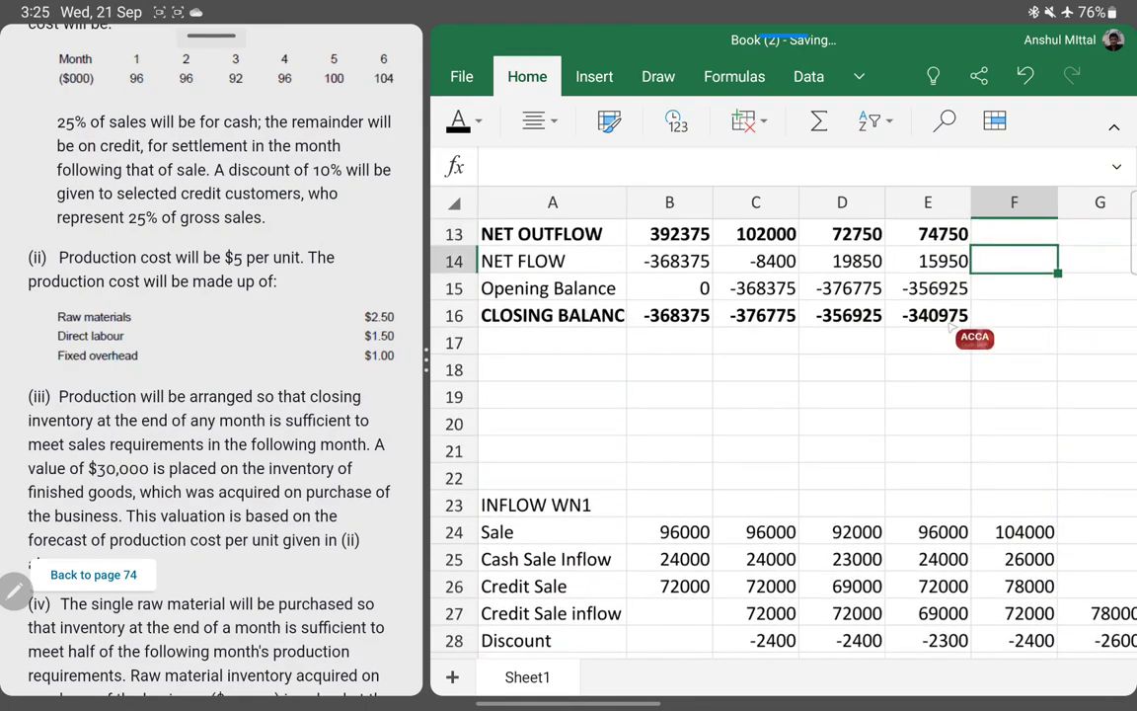
pyautogui.scroll(5, 780, 414)
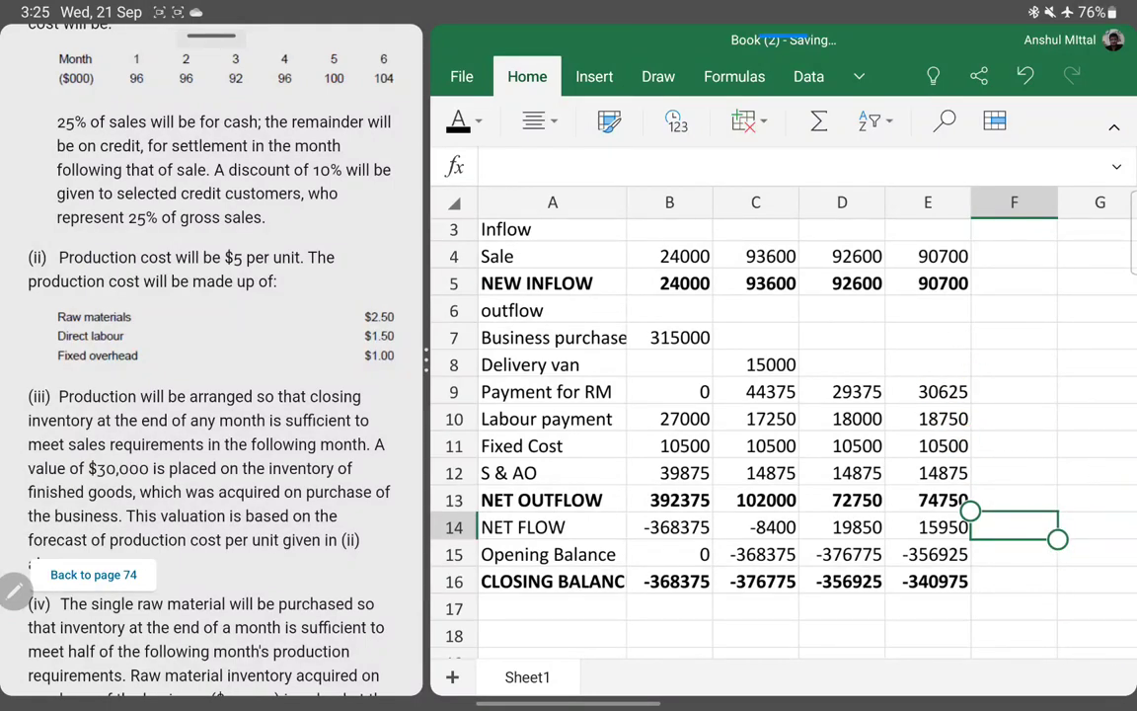
pyautogui.click(842, 337)
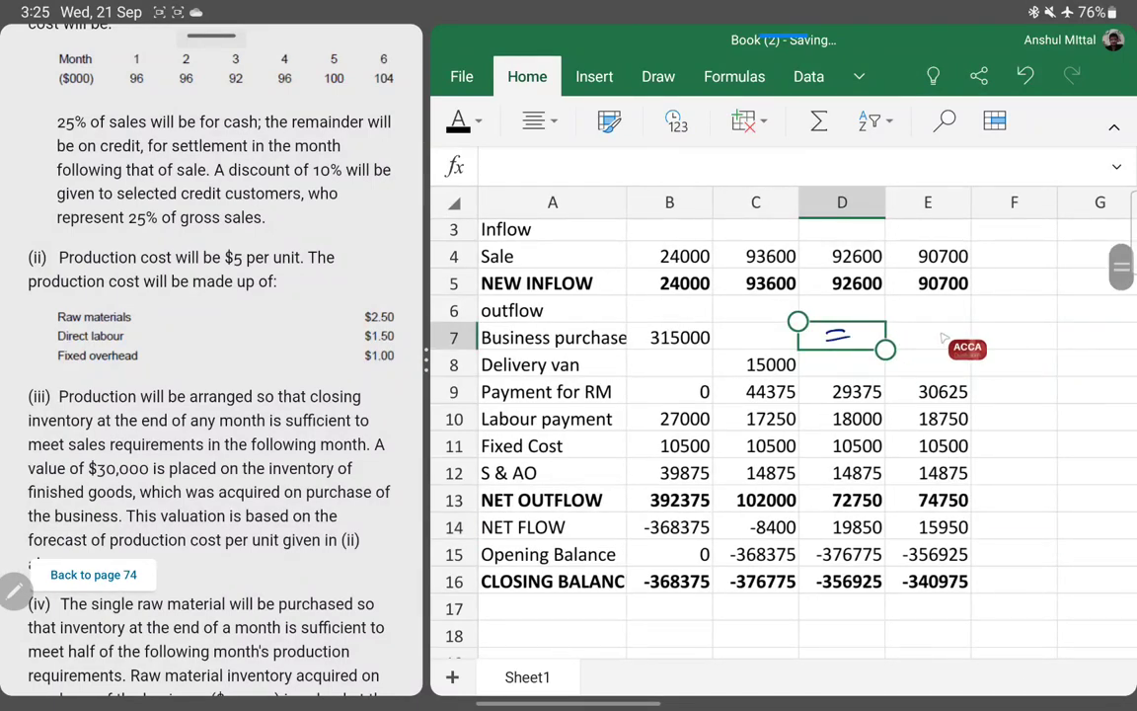
pyautogui.moveTo(867, 327); pyautogui.dragTo(1104, 340)
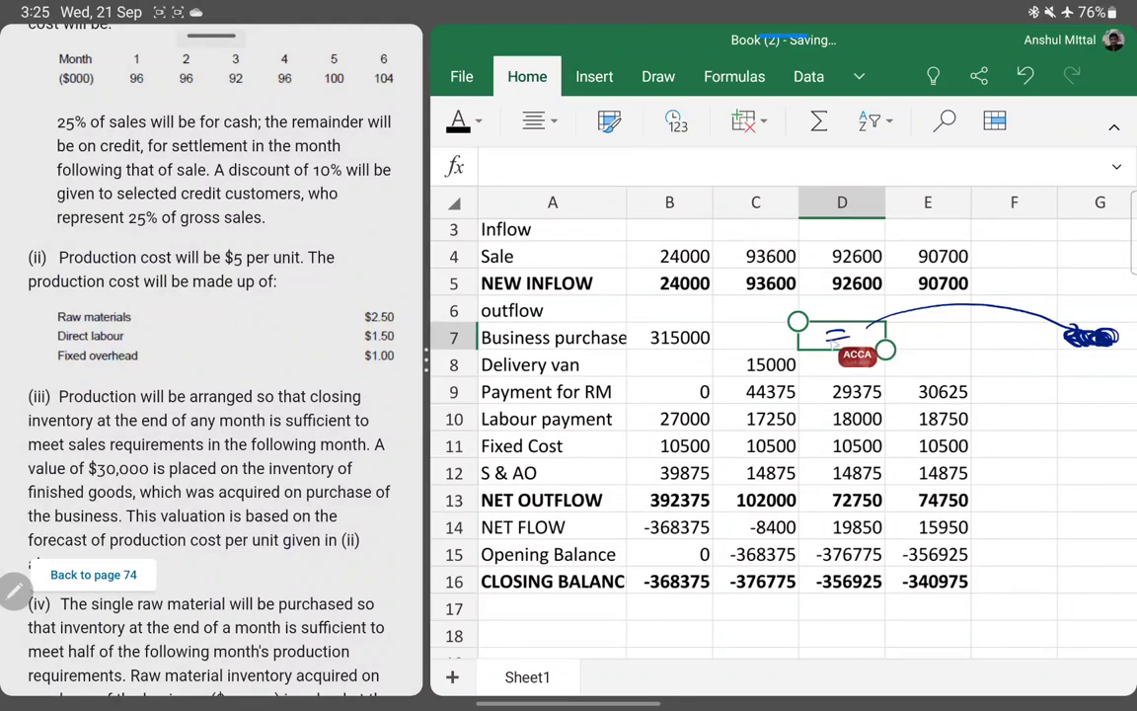
pyautogui.moveTo(834, 333)
pyautogui.mouseDown()
pyautogui.moveTo(994, 320)
pyautogui.moveTo(1090, 336)
pyautogui.mouseUp()
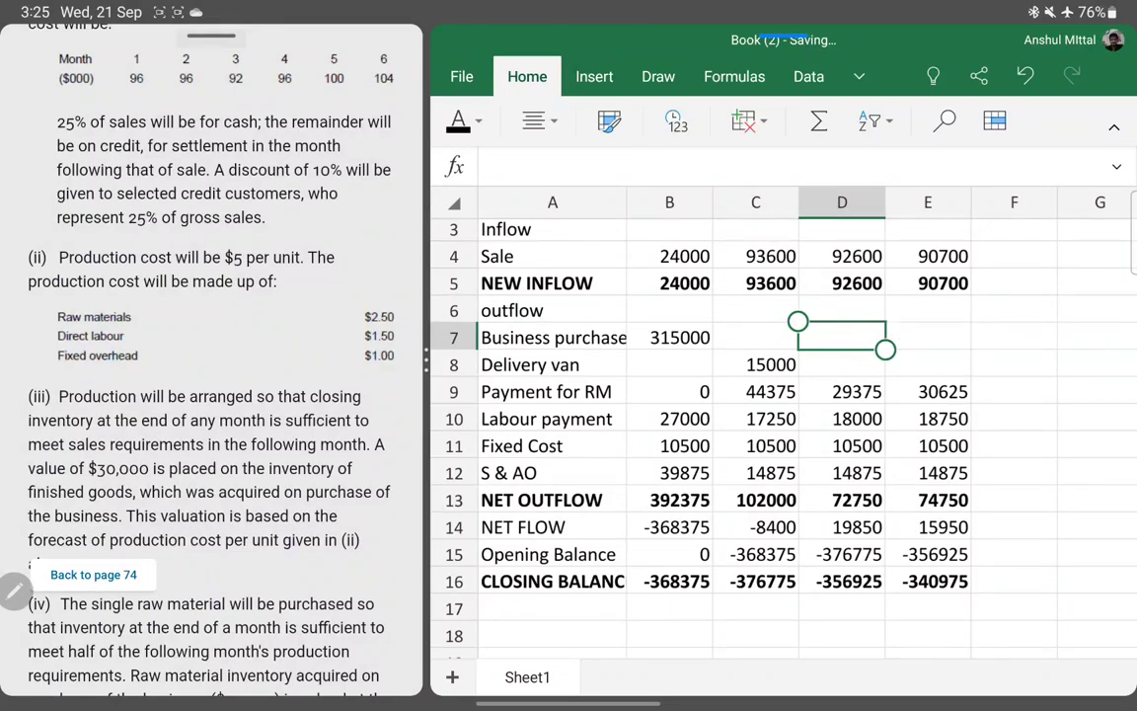
pyautogui.scroll(-10, 780, 424)
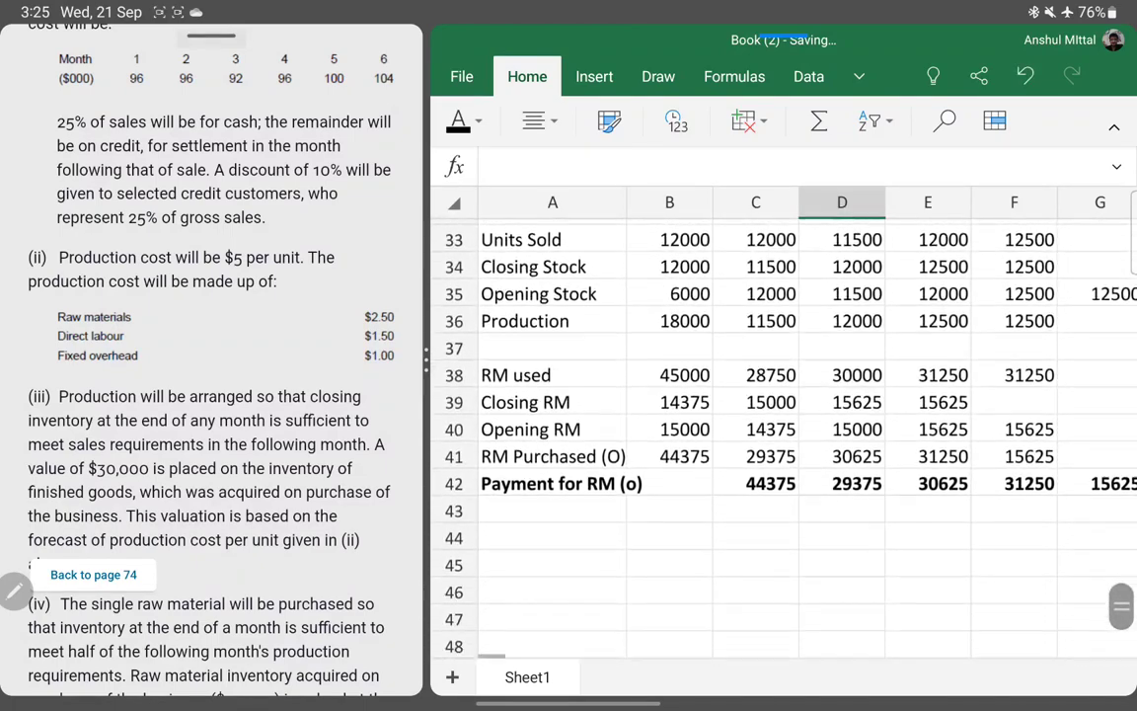
pyautogui.scroll(3, 780, 425)
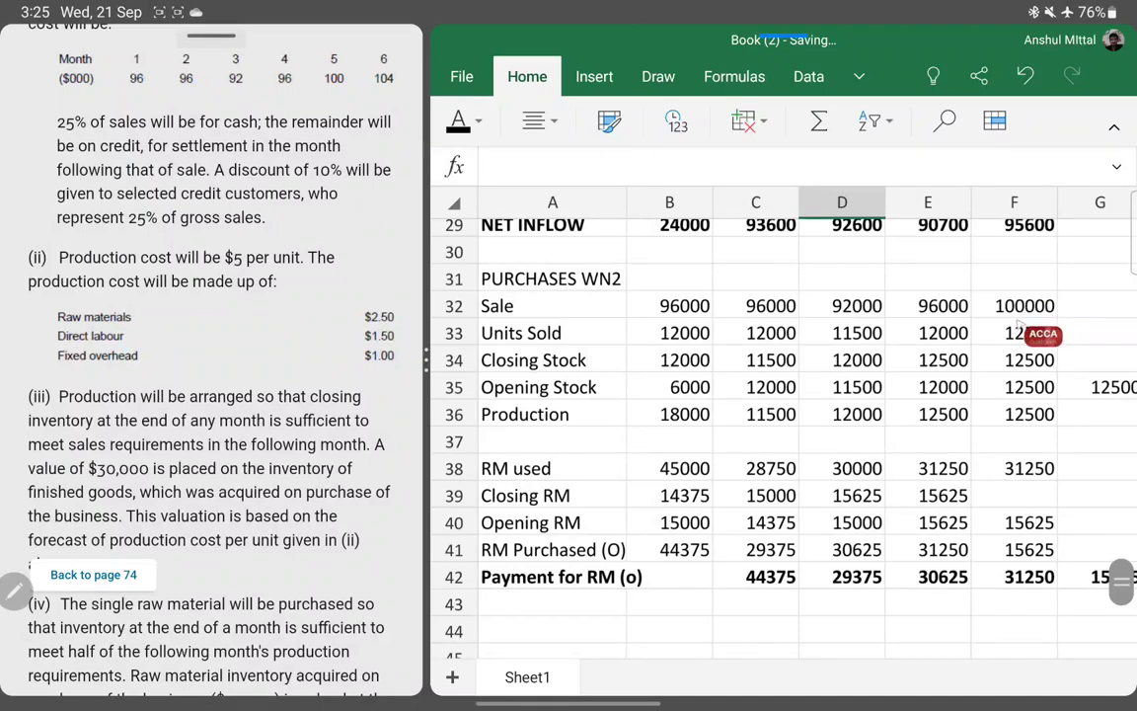
pyautogui.scroll(10, 780, 424)
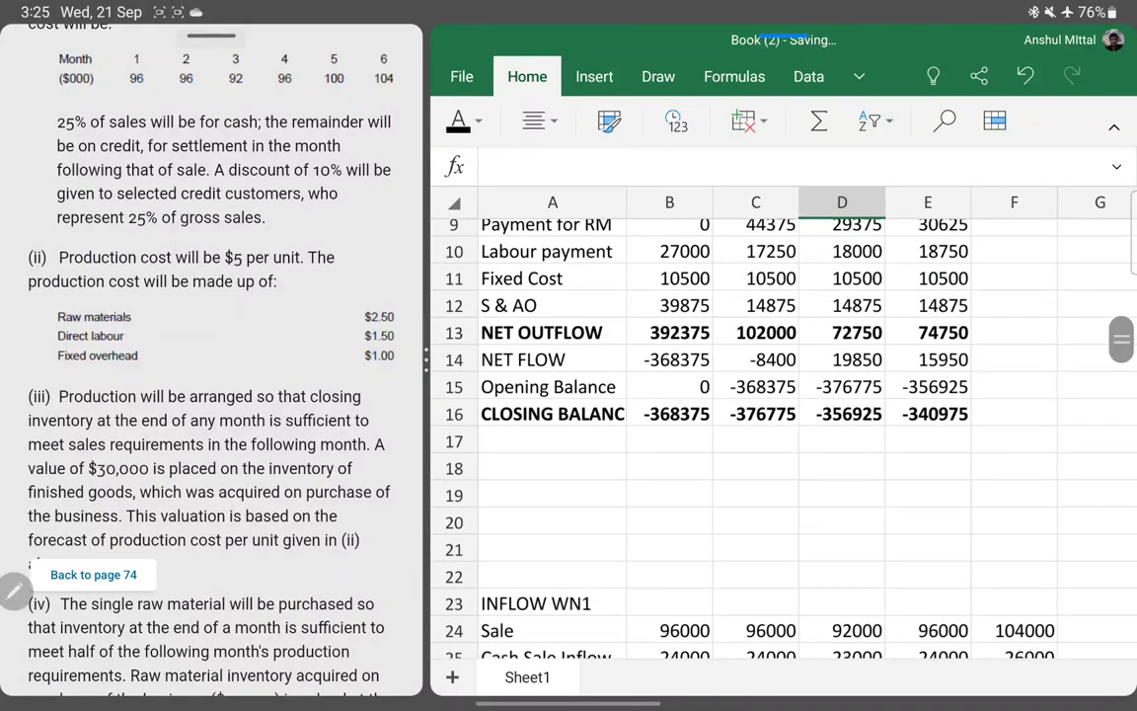
pyautogui.scroll(2, 780, 424)
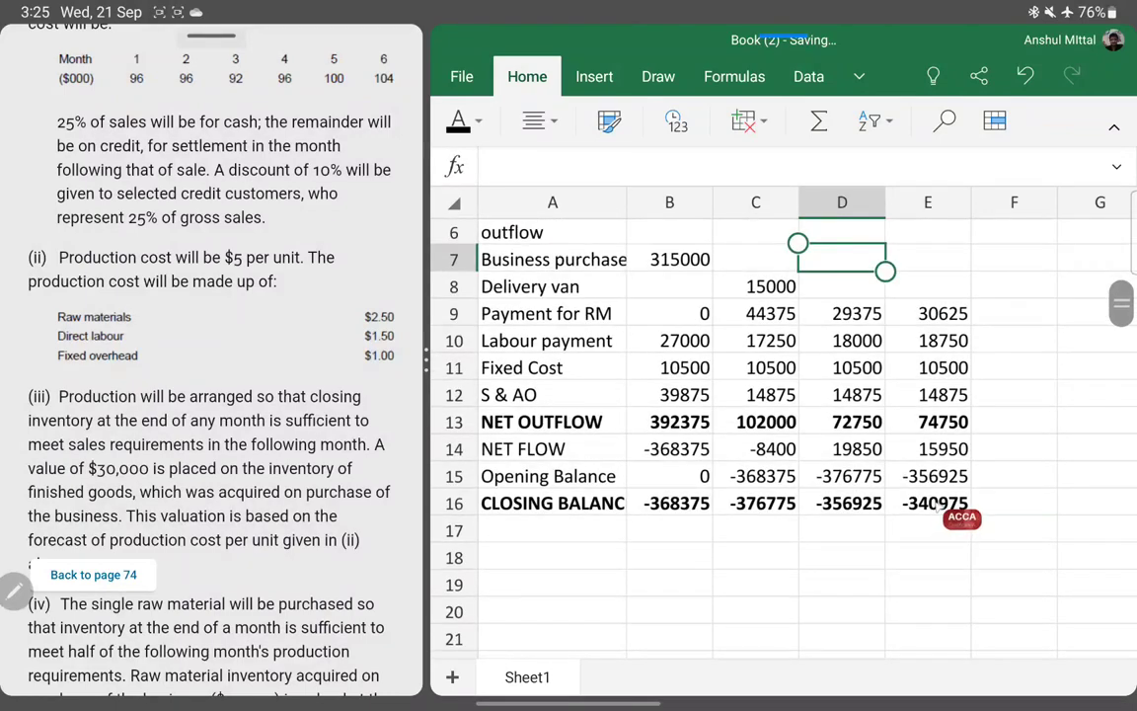
pyautogui.scroll(2, 780, 425)
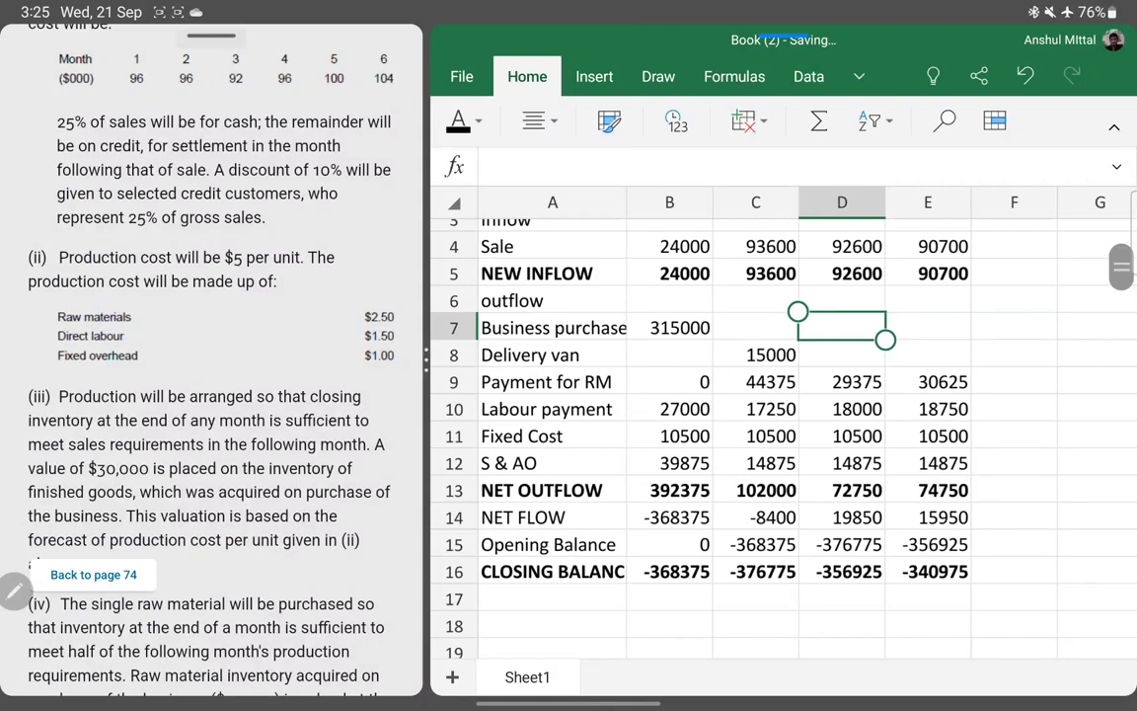
pyautogui.scroll(-2, 780, 414)
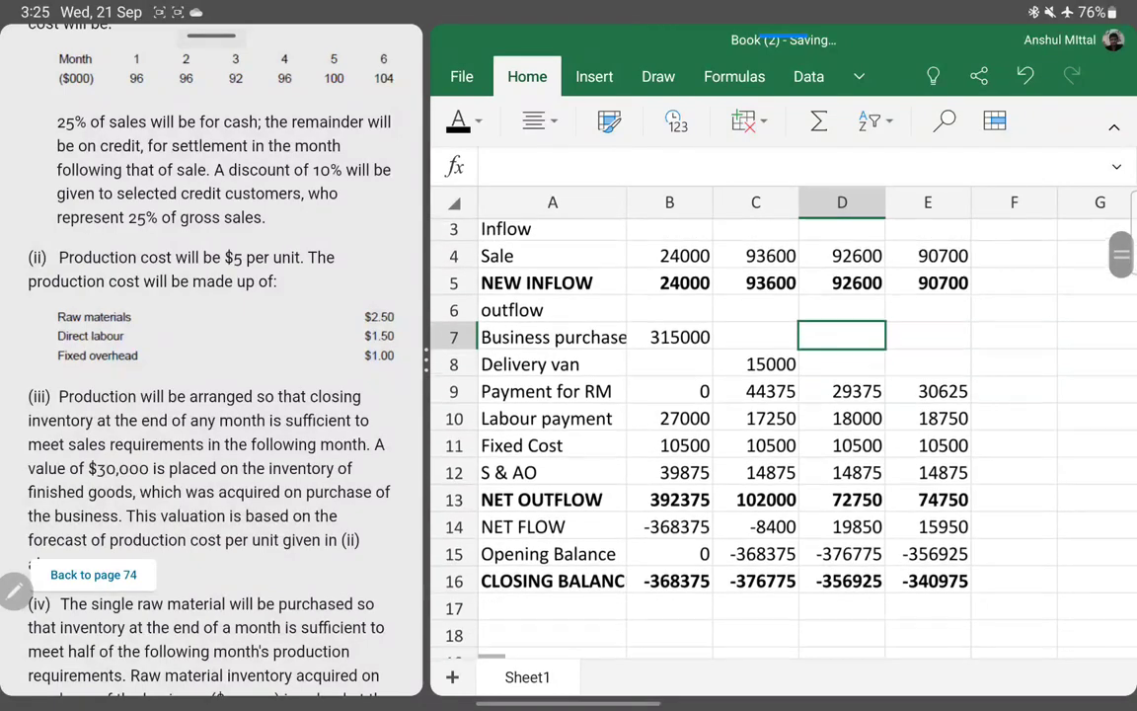
pyautogui.scroll(2, 780, 414)
pyautogui.click(842, 370)
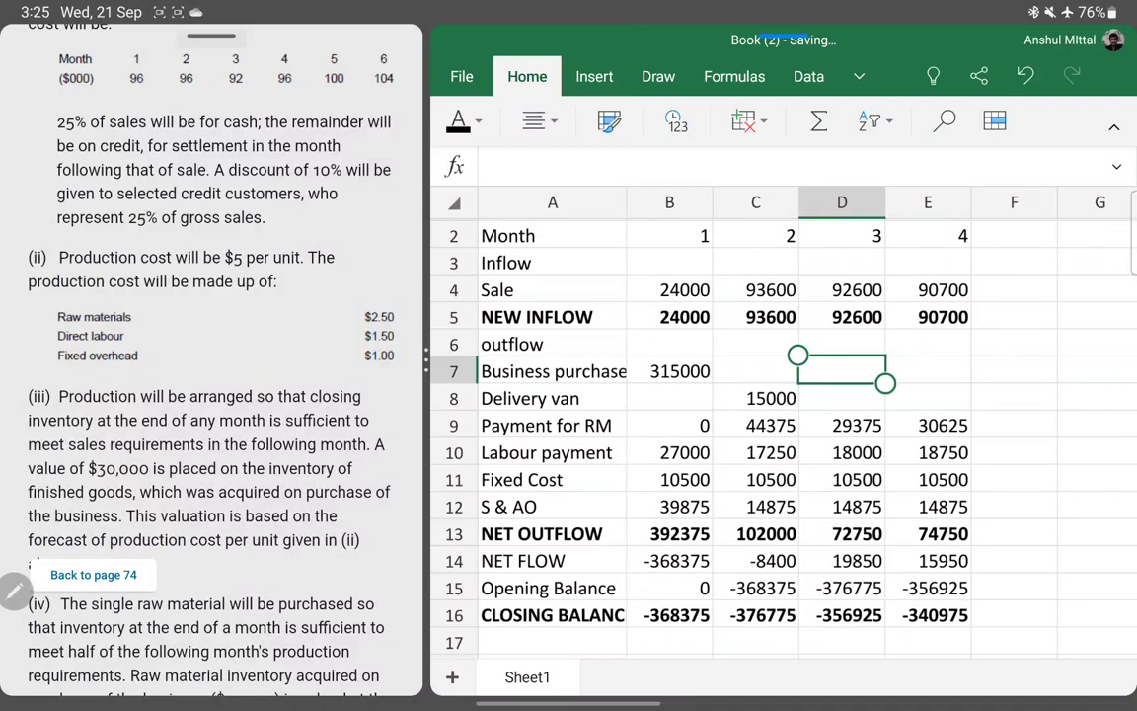
pyautogui.scroll(-10, 780, 425)
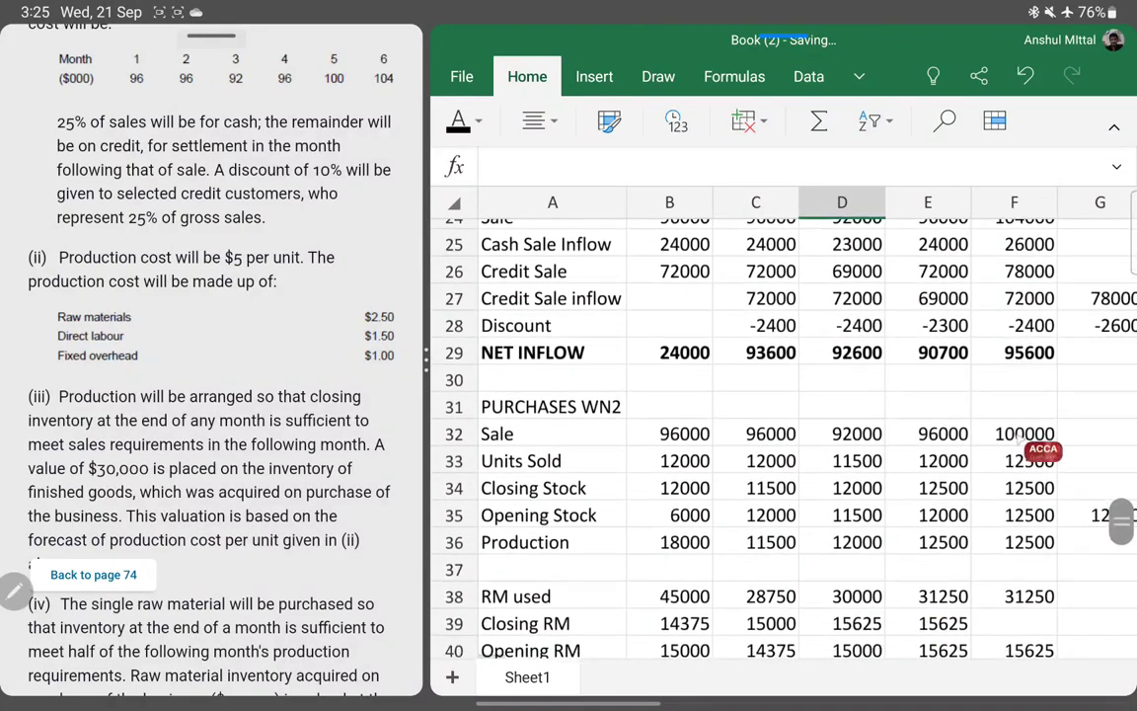
pyautogui.scroll(-5, 780, 424)
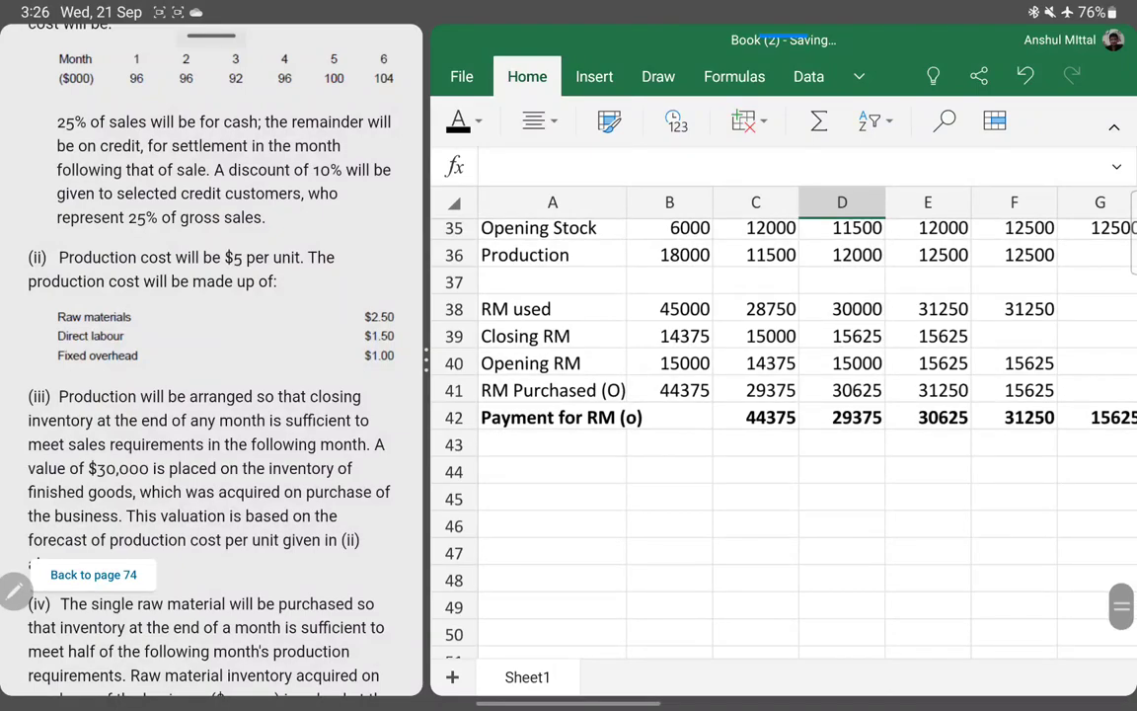
pyautogui.scroll(5, 779, 424)
pyautogui.scroll(-5, 779, 424)
pyautogui.scroll(1, 780, 424)
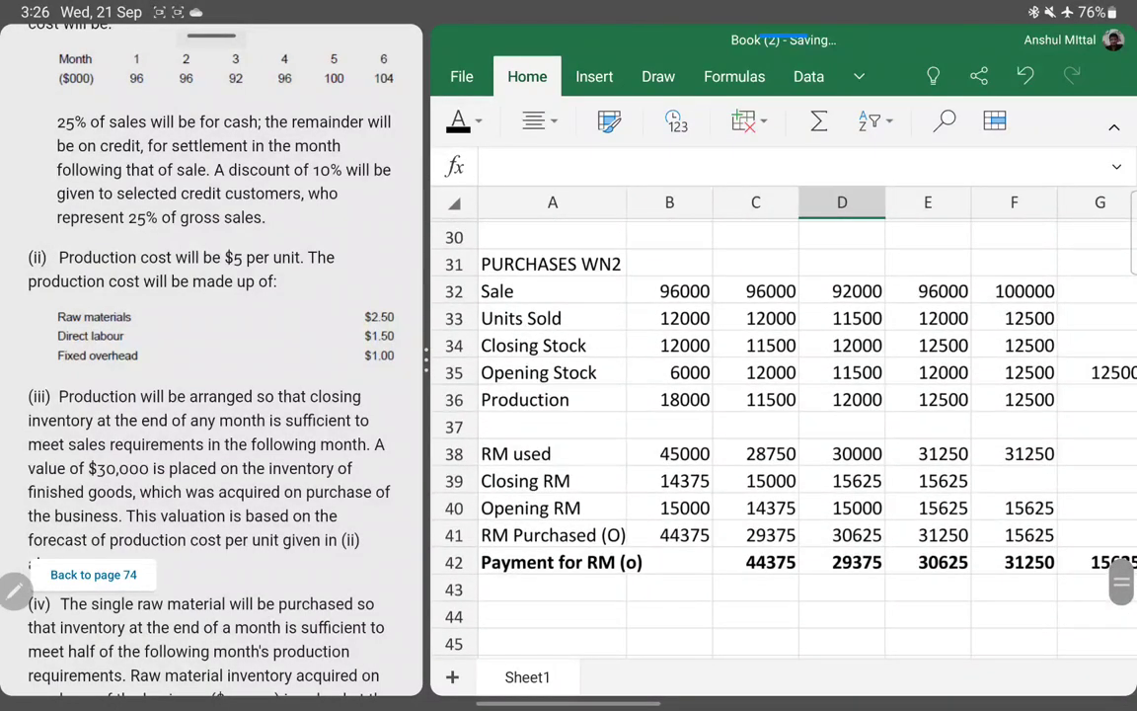
pyautogui.scroll(-5, 211, 360)
pyautogui.scroll(-5, 211, 360)
pyautogui.scroll(-5, 211, 360)
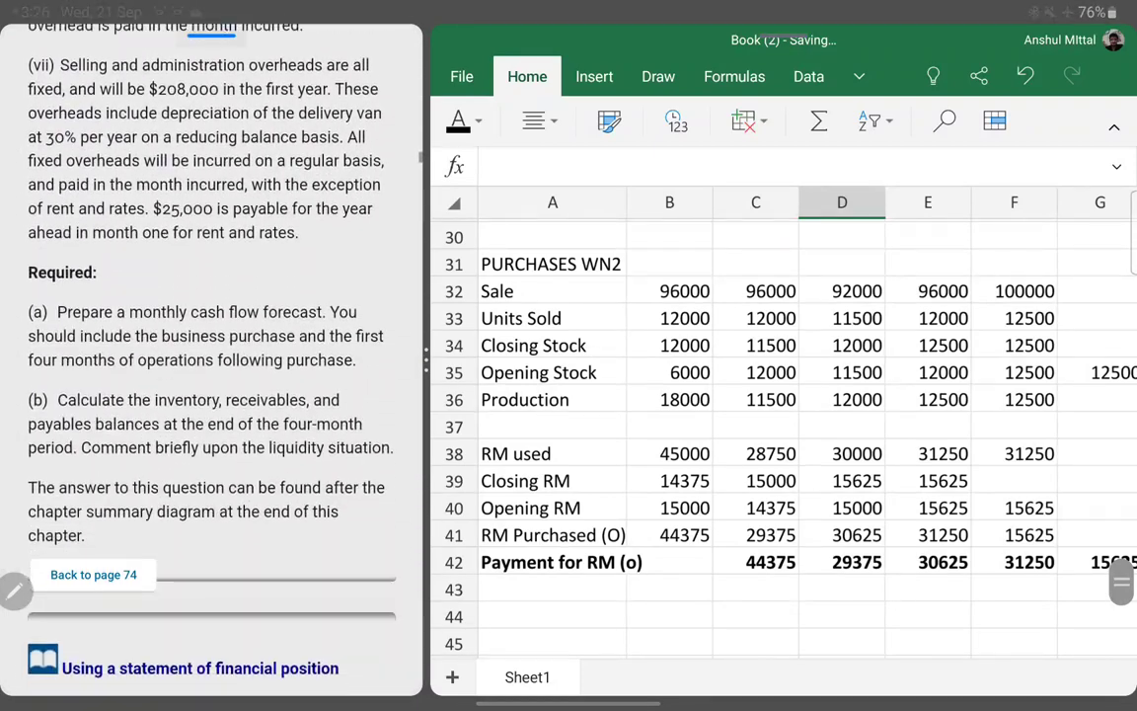
# - Circle 'inventory' in the question and closing stock 12500 in E34, erasing the circle around 15625
pyautogui.scroll(-5, 212, 360)
pyautogui.scroll(5, 212, 360)
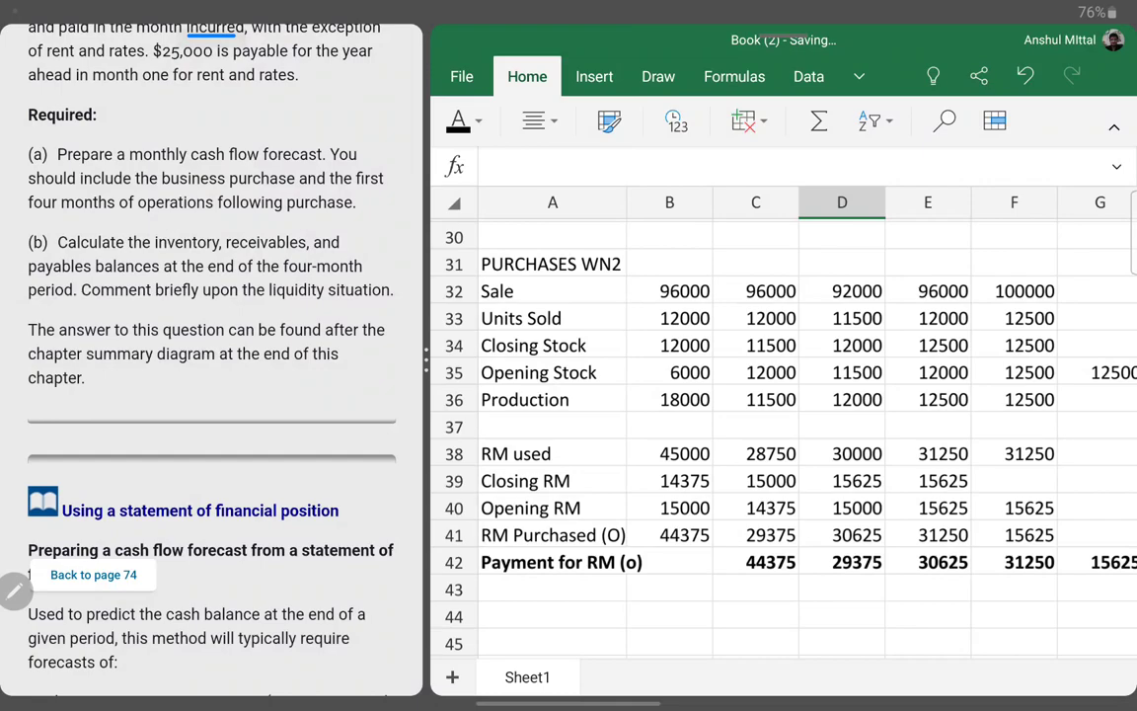
pyautogui.moveTo(198, 231); pyautogui.dragTo(227, 245)
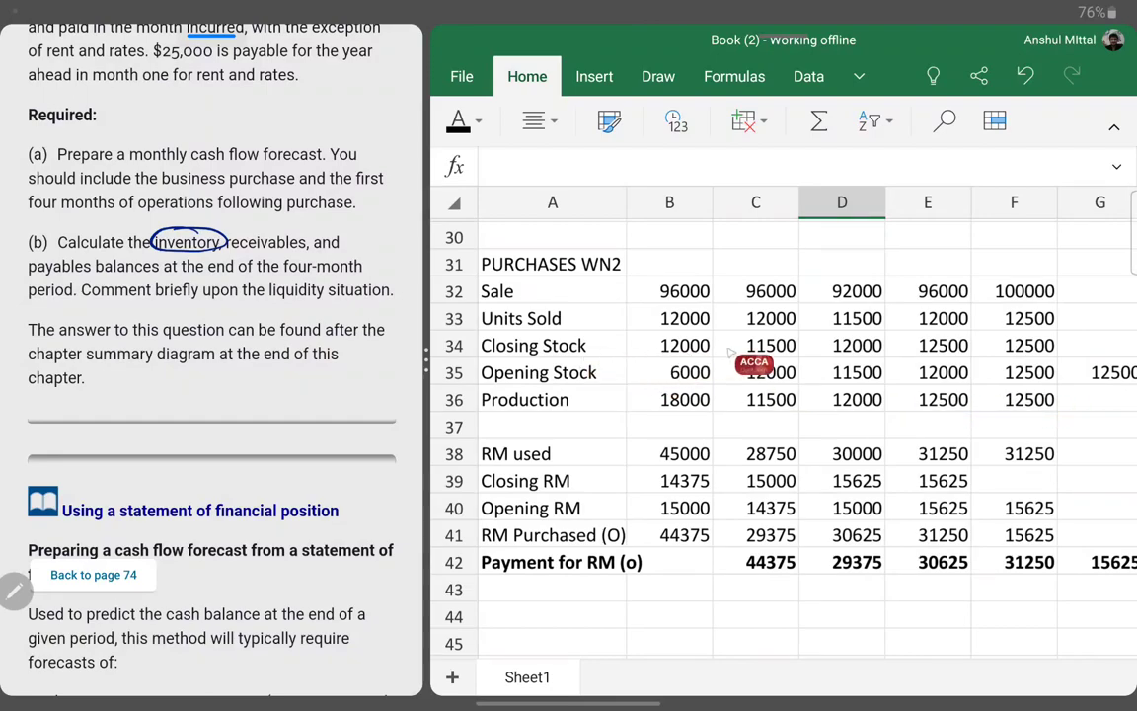
pyautogui.moveTo(913, 349); pyautogui.dragTo(967, 339)
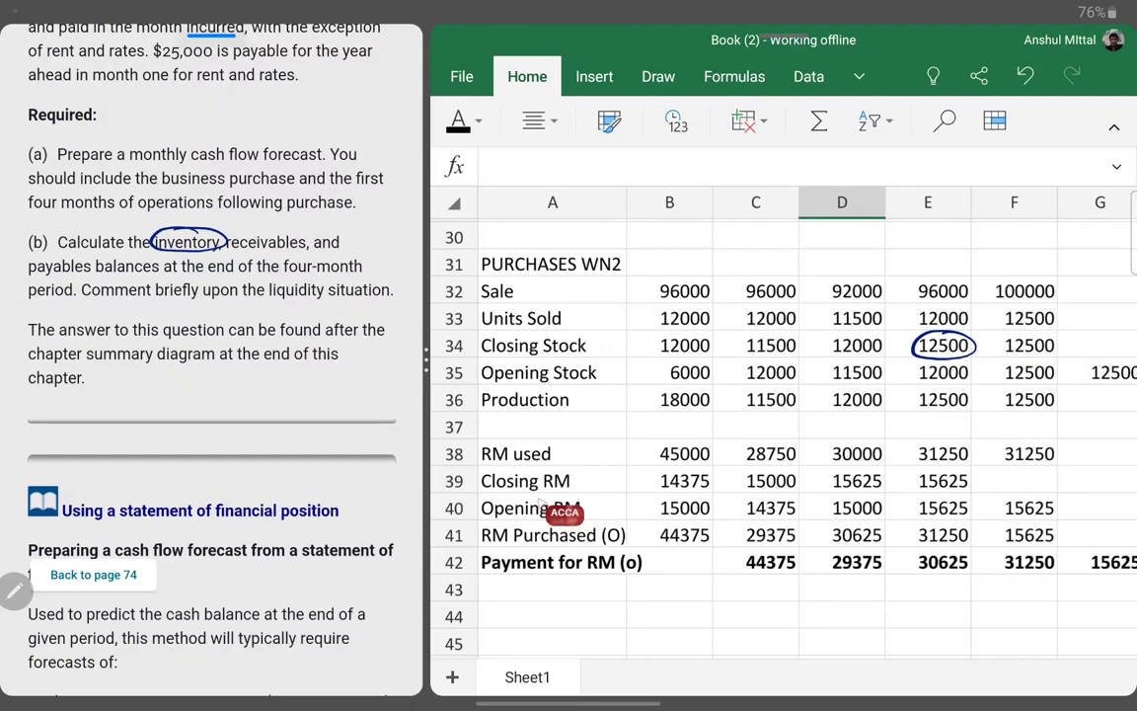
pyautogui.moveTo(913, 473)
pyautogui.mouseDown()
pyautogui.moveTo(969, 471)
pyautogui.moveTo(965, 492)
pyautogui.mouseUp()
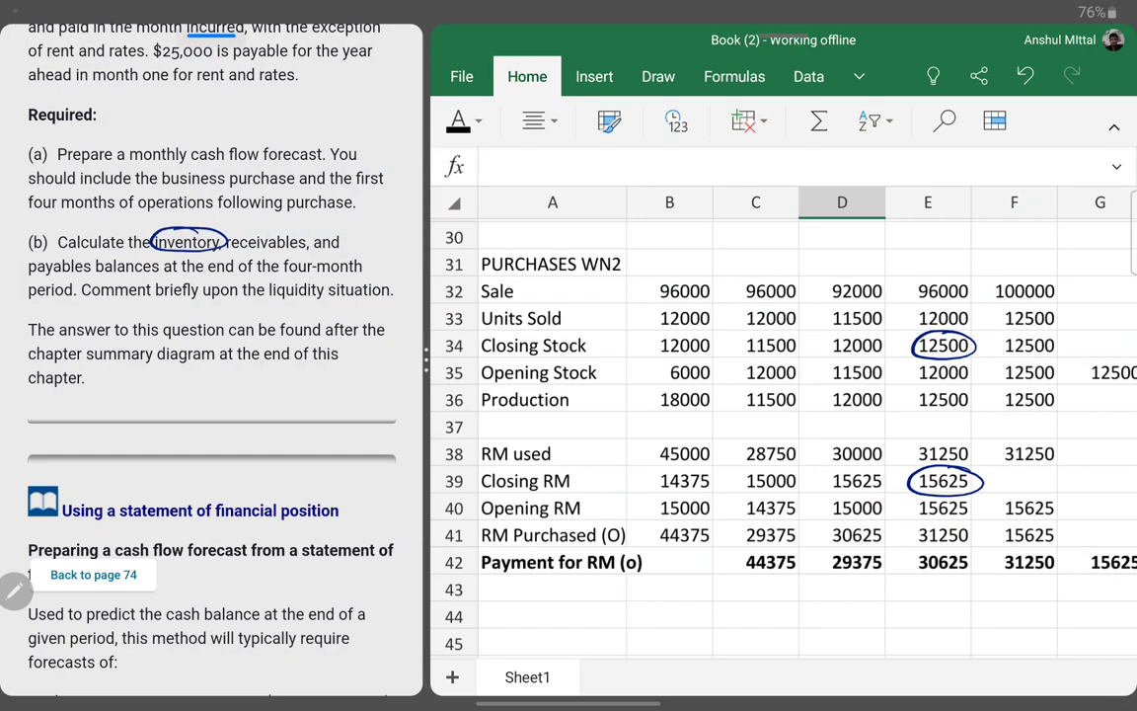
pyautogui.click(976, 485)
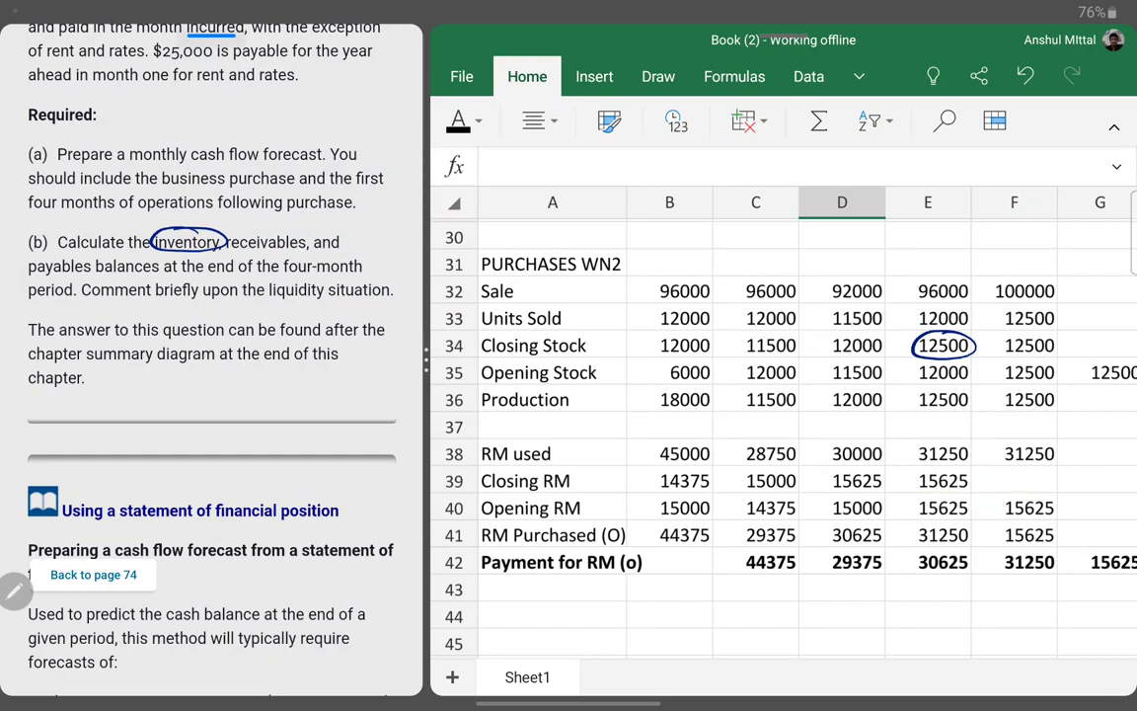
pyautogui.click(1013, 372)
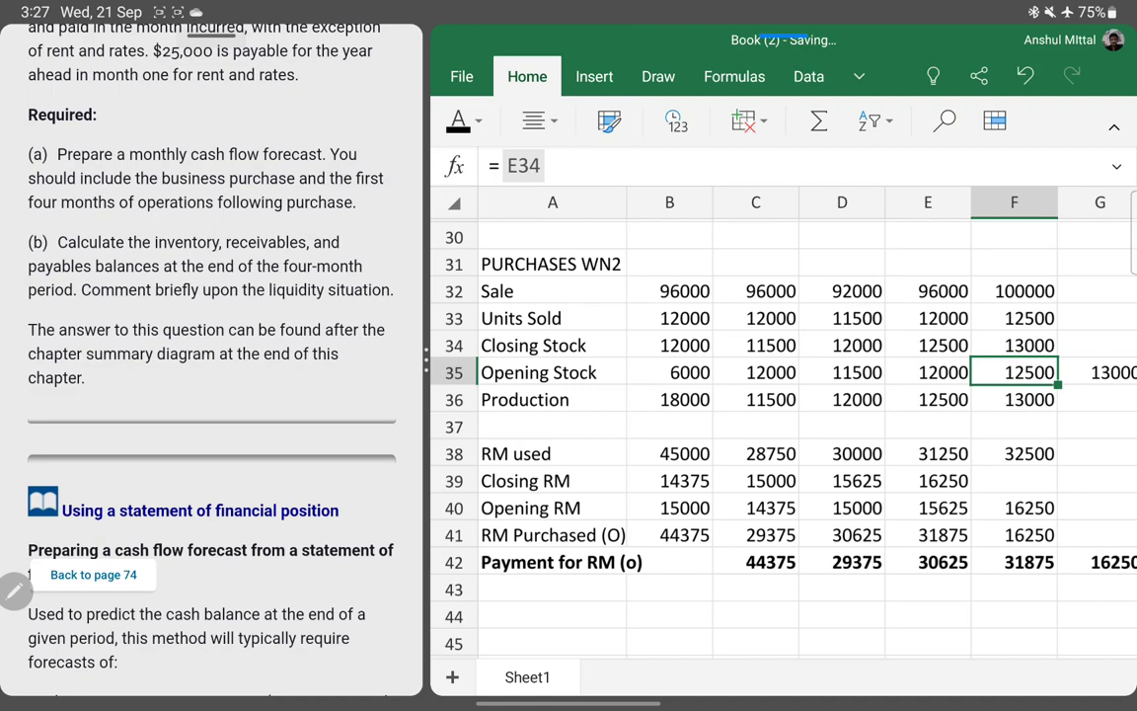
# - Review the recalculated purchases workings and select the month-5 opening stock cell F35
pyautogui.scroll(10, 780, 424)
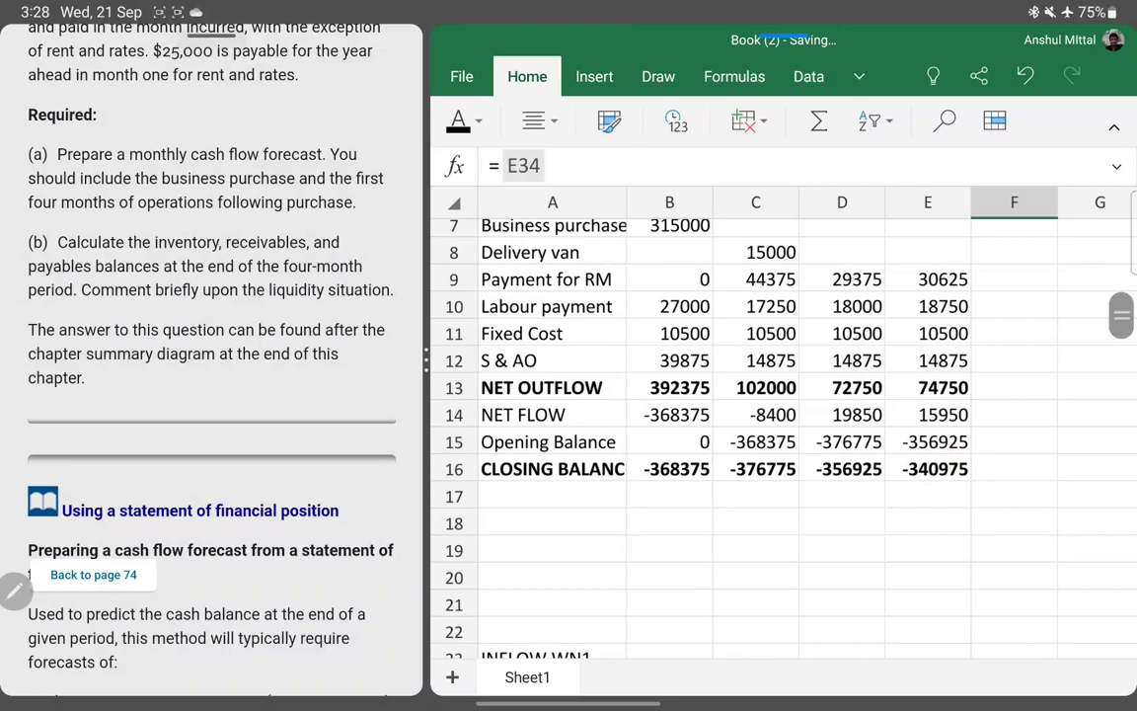
pyautogui.scroll(-9, 779, 425)
pyautogui.scroll(3, 779, 425)
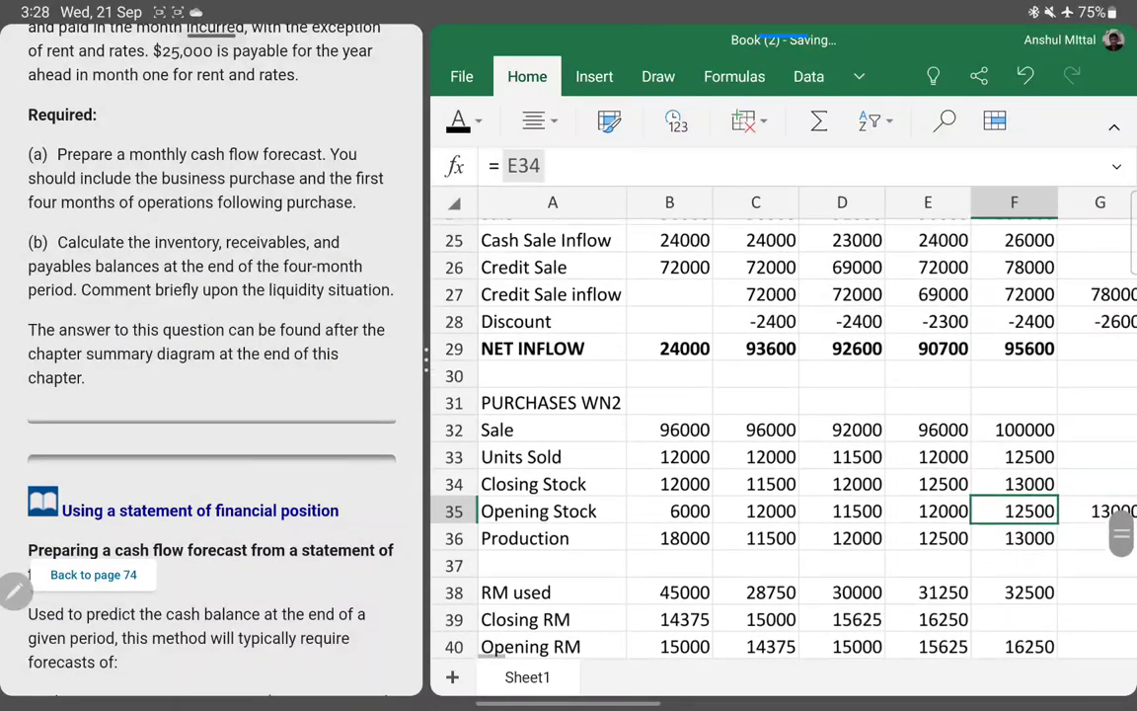
pyautogui.scroll(-3, 780, 425)
pyautogui.click(1013, 353)
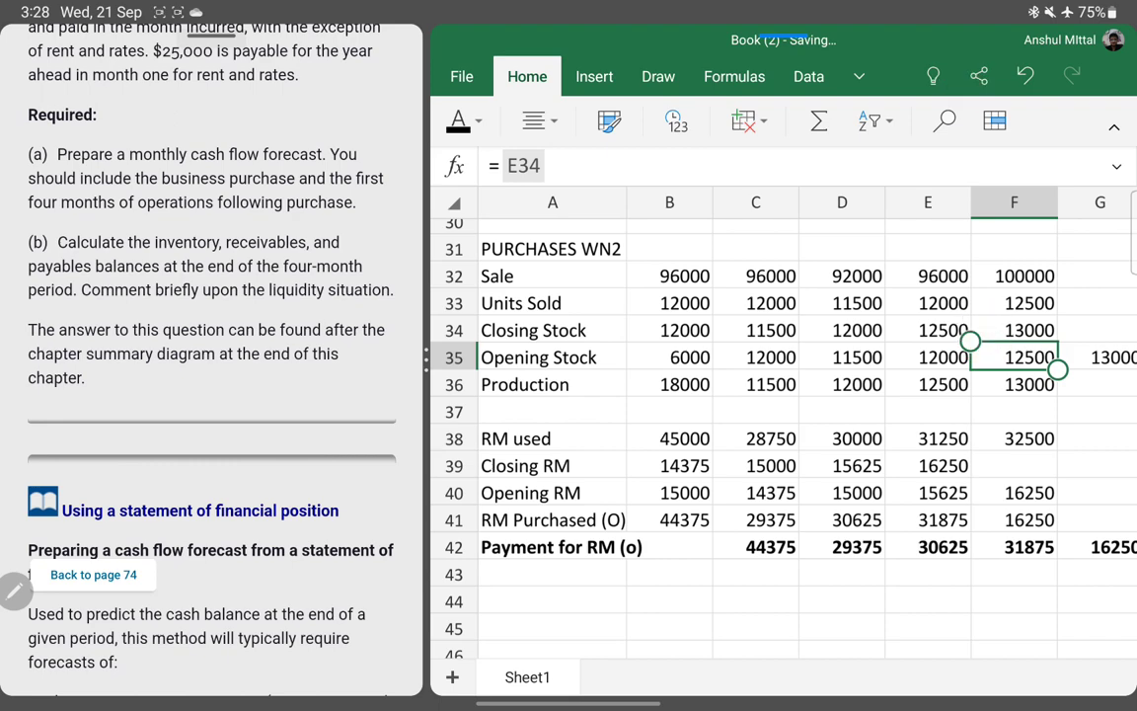
# - Circle closing stock 12500 and write 12500×5 = 62500 as finished-goods inventory
pyautogui.moveTo(965, 324); pyautogui.dragTo(906, 334)
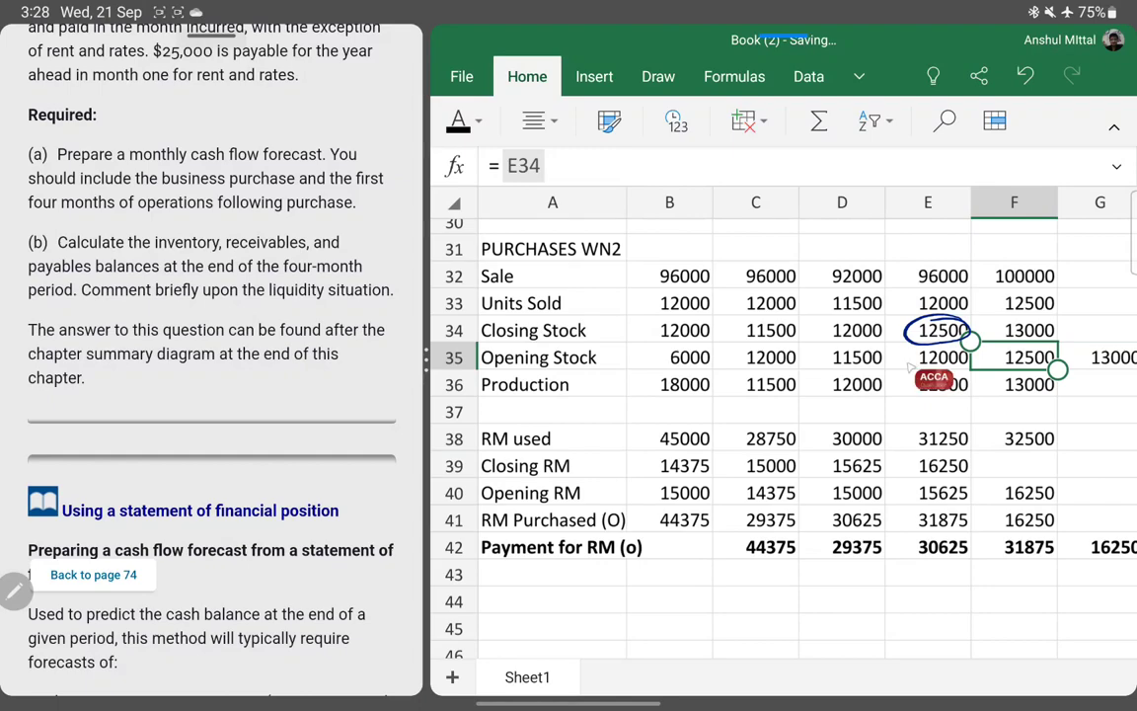
pyautogui.moveTo(877, 408)
pyautogui.mouseDown()
pyautogui.moveTo(878, 422)
pyautogui.moveTo(893, 421)
pyautogui.mouseUp()
pyautogui.moveTo(903, 408)
pyautogui.mouseDown()
pyautogui.moveTo(895, 421)
pyautogui.moveTo(923, 407)
pyautogui.moveTo(942, 420)
pyautogui.mouseUp()
pyautogui.moveTo(942, 406)
pyautogui.mouseDown()
pyautogui.moveTo(930, 420)
pyautogui.moveTo(947, 419)
pyautogui.mouseUp()
pyautogui.moveTo(959, 411); pyautogui.dragTo(970, 410)
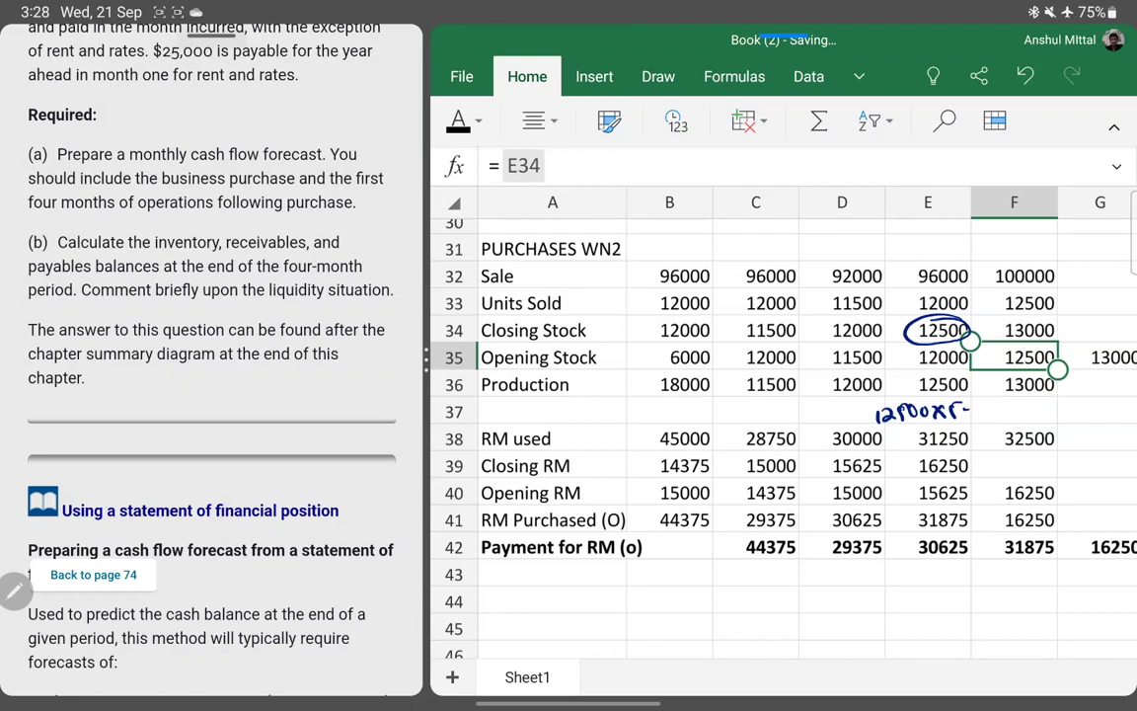
pyautogui.moveTo(1008, 406)
pyautogui.mouseDown()
pyautogui.moveTo(1005, 420)
pyautogui.moveTo(1058, 418)
pyautogui.moveTo(1038, 398)
pyautogui.mouseUp()
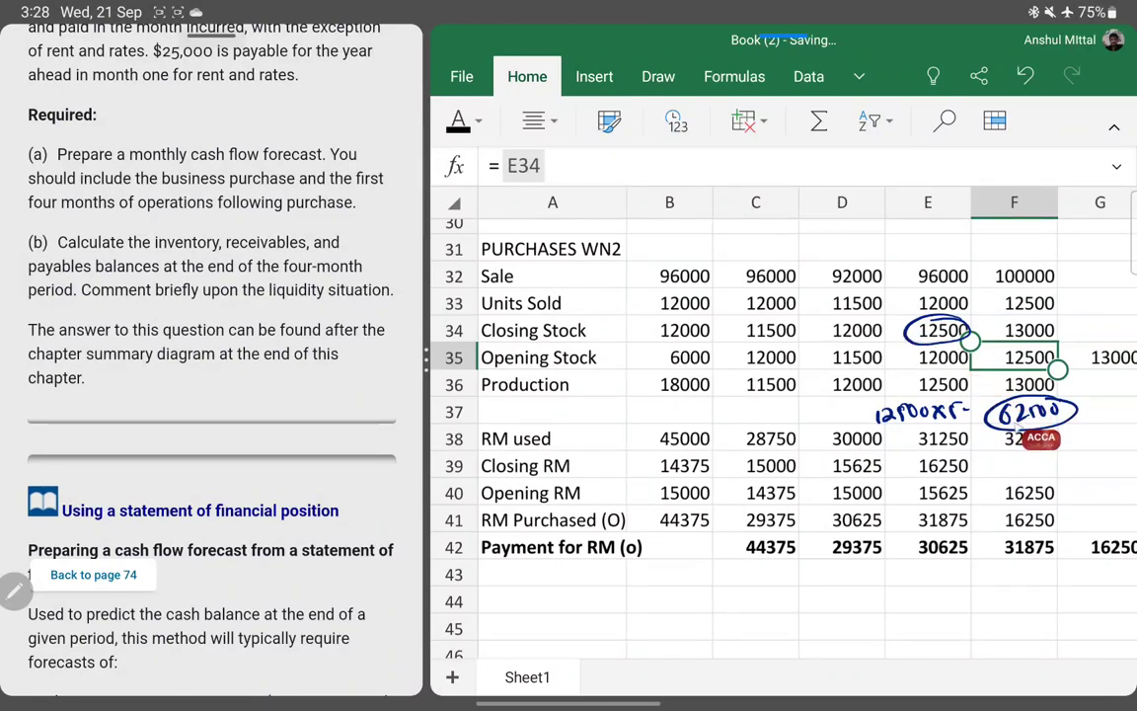
# - Circle closing raw materials 16250 and annotate total inventory as 78750
pyautogui.moveTo(976, 458); pyautogui.dragTo(981, 472)
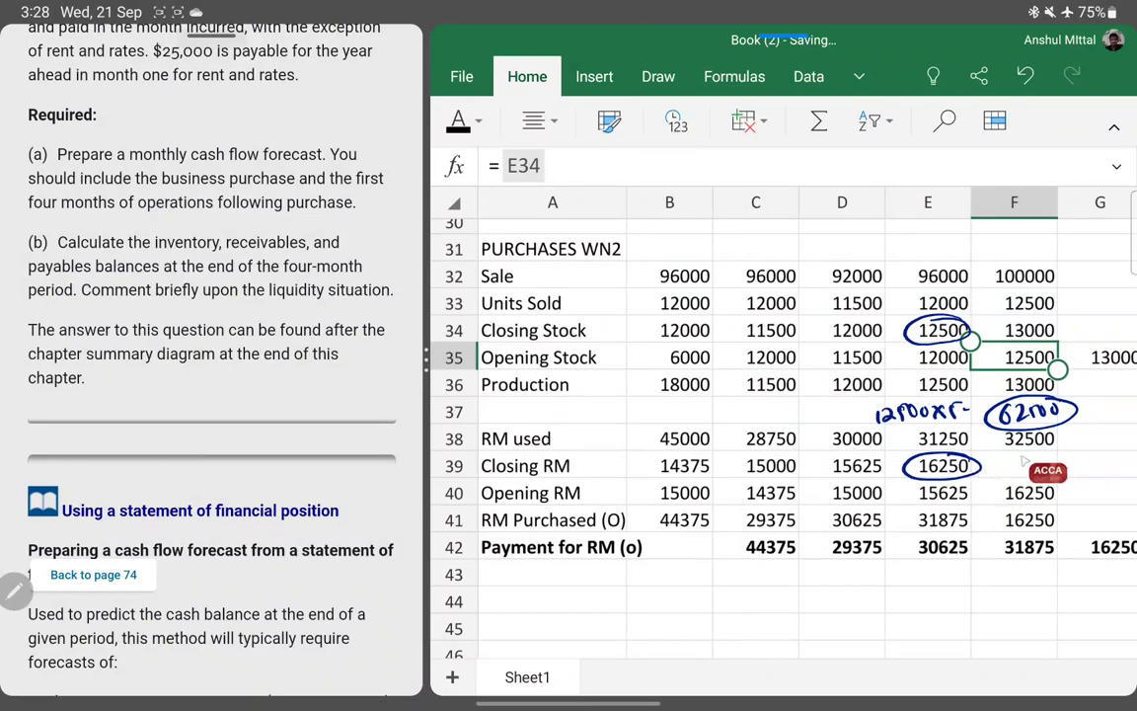
pyautogui.moveTo(1022, 427)
pyautogui.mouseDown()
pyautogui.moveTo(990, 478)
pyautogui.moveTo(1037, 466)
pyautogui.mouseUp()
pyautogui.moveTo(1043, 455)
pyautogui.mouseDown()
pyautogui.moveTo(1048, 468)
pyautogui.moveTo(1085, 456)
pyautogui.mouseUp()
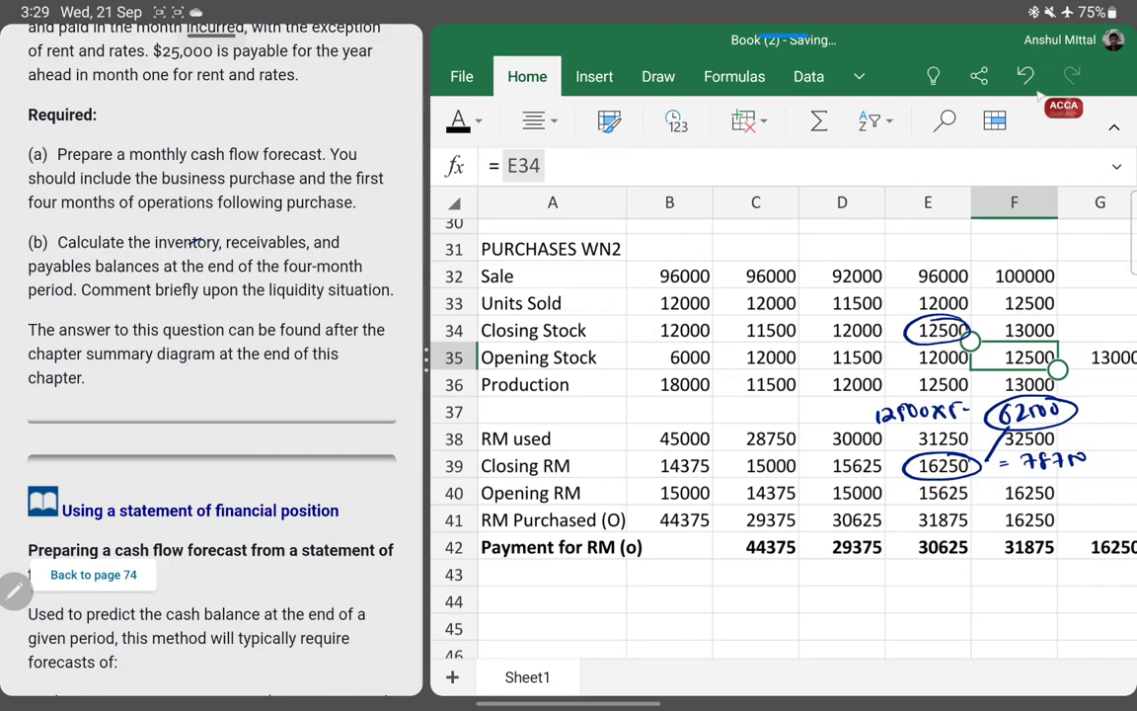
pyautogui.scroll(5, 790, 425)
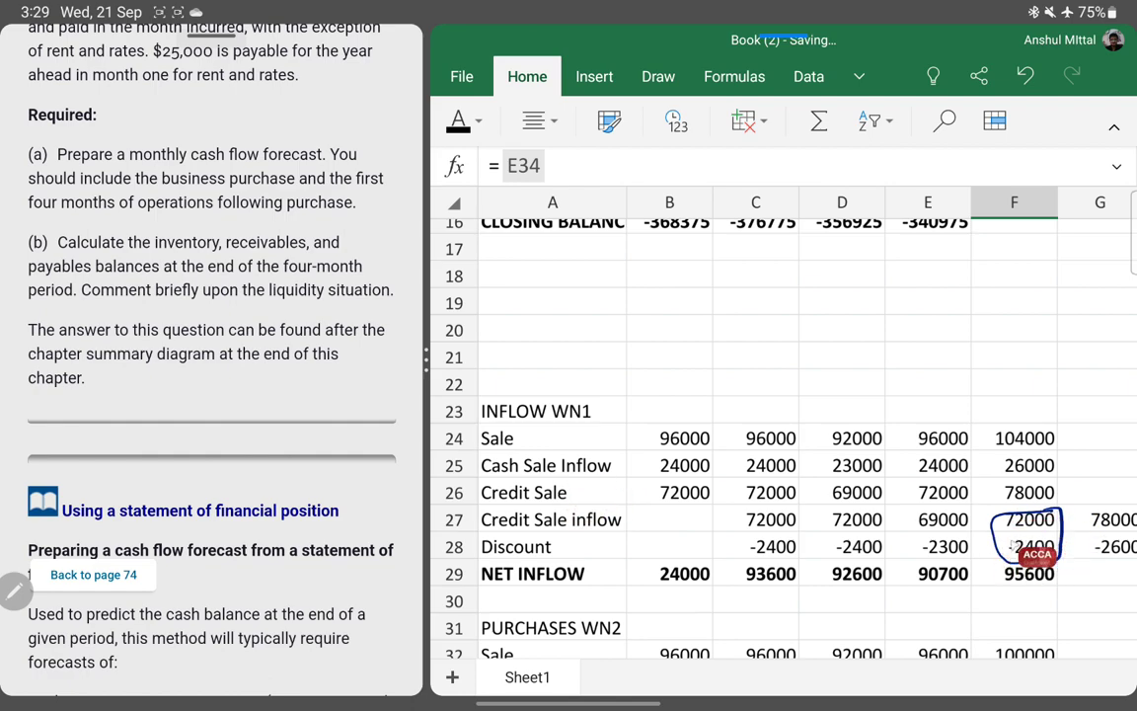
# - Write and circle the receivables figure over the question, then clear all ink from the sheet
pyautogui.moveTo(259, 246); pyautogui.dragTo(328, 223)
pyautogui.moveTo(341, 208); pyautogui.dragTo(348, 201)
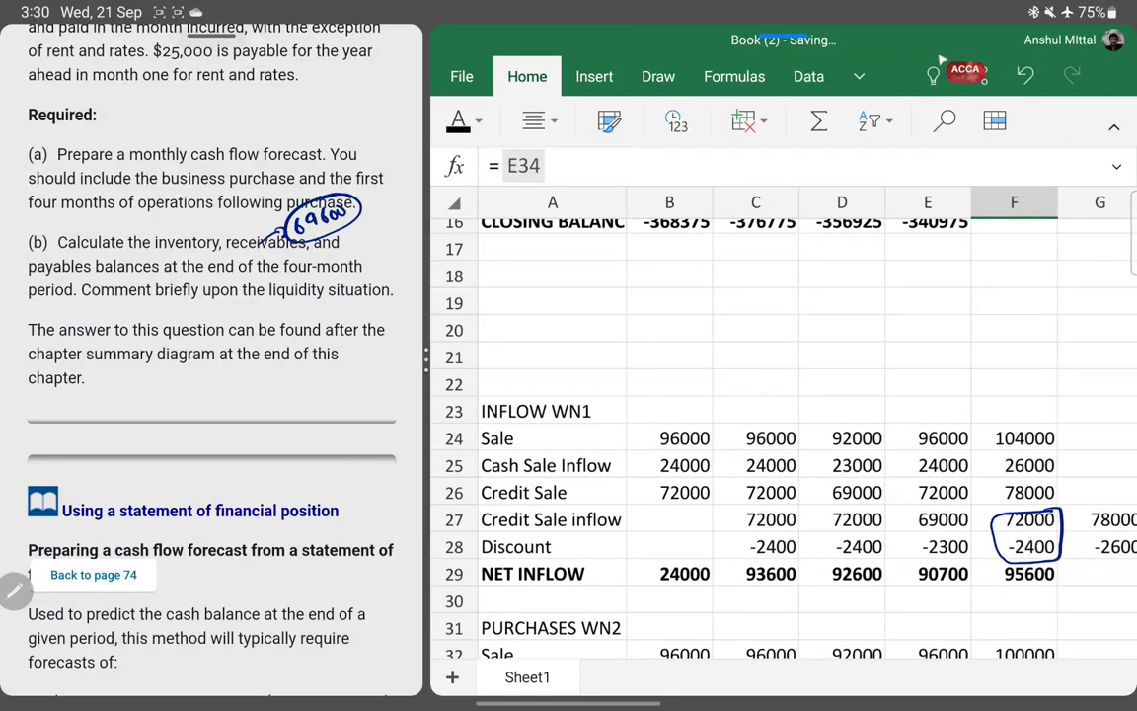
pyautogui.click(874, 62)
pyautogui.scroll(10, 783, 414)
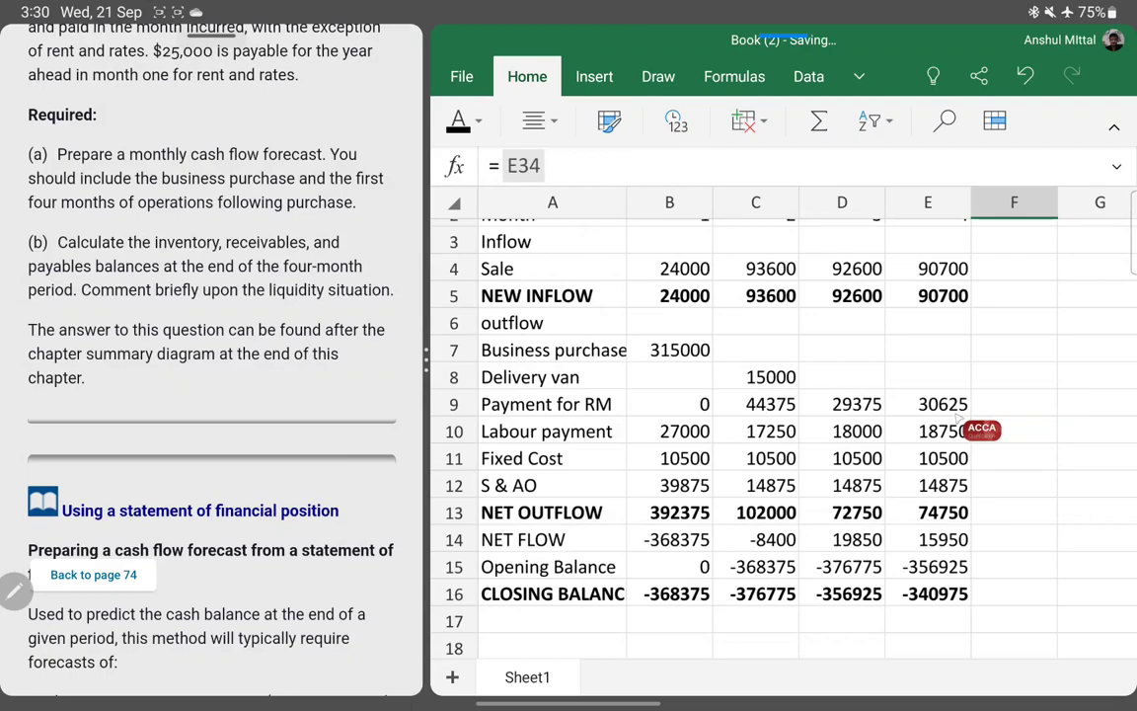
# - Circle the month-4 raw-material purchase of 31875 in E41, erasing a stray arrow
pyautogui.scroll(-10, 780, 425)
pyautogui.scroll(-5, 779, 424)
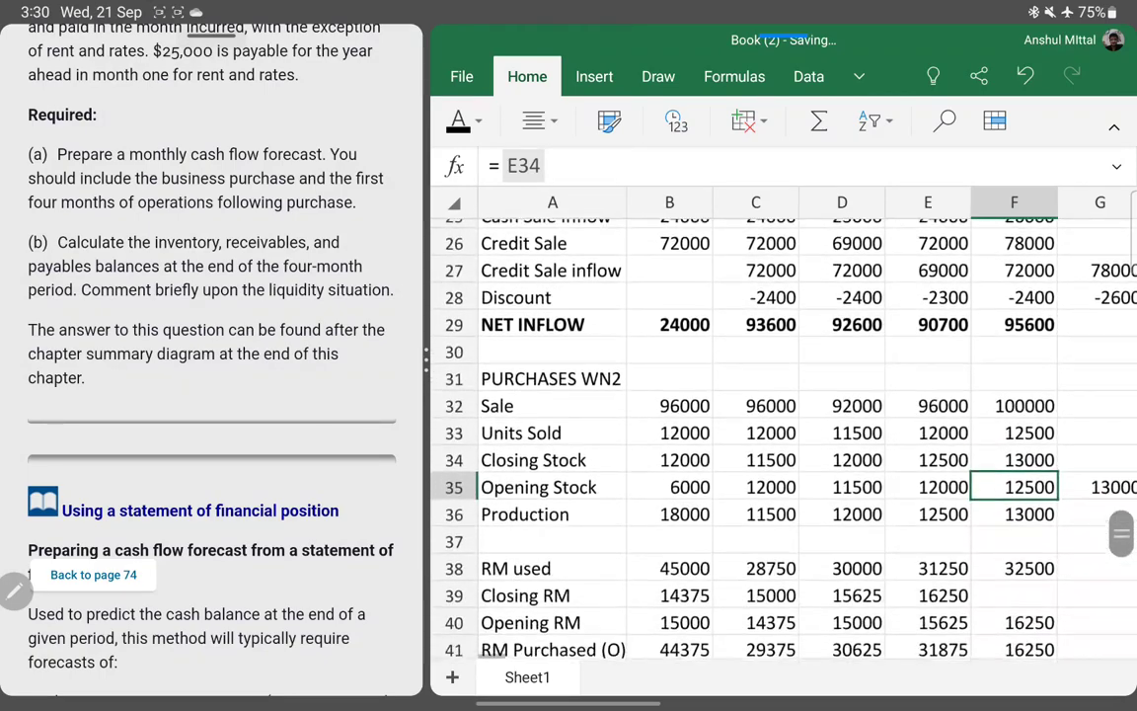
pyautogui.scroll(2, 780, 425)
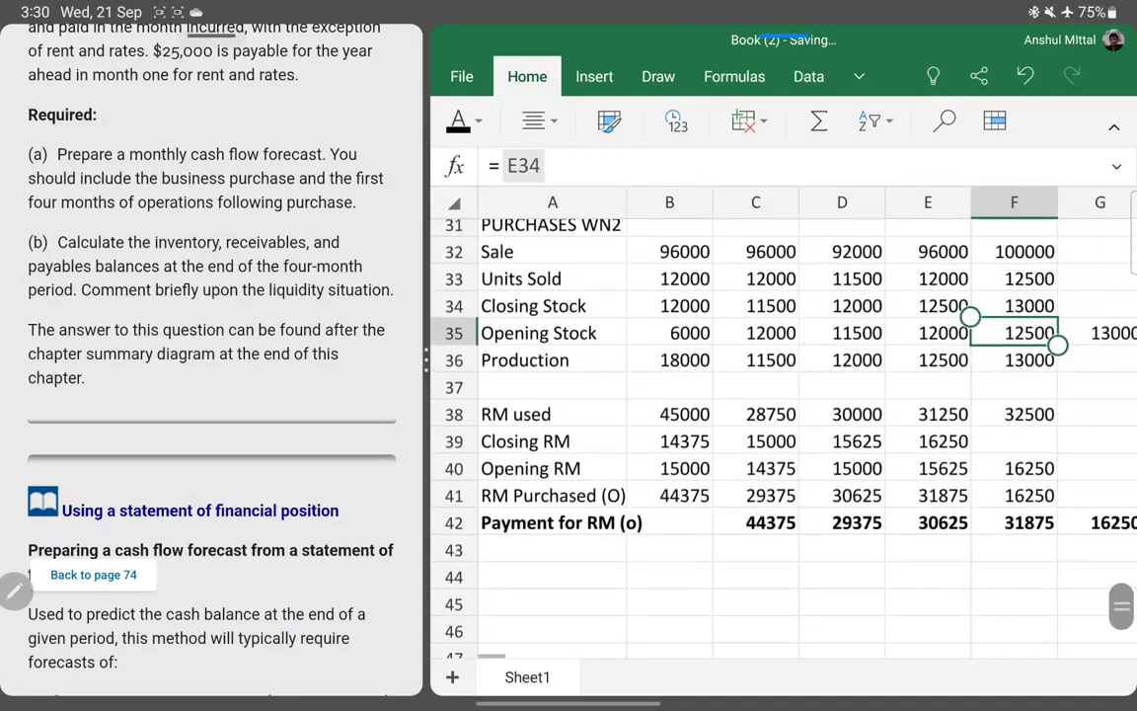
pyautogui.scroll(1, 780, 425)
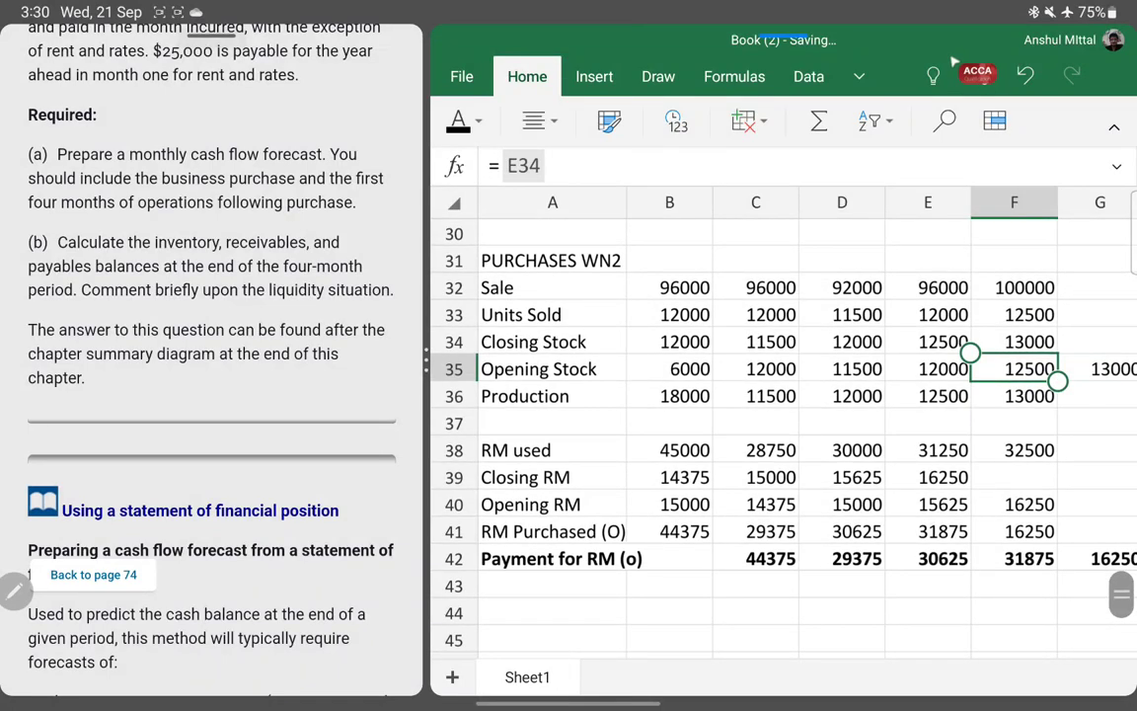
pyautogui.moveTo(946, 529)
pyautogui.mouseDown()
pyautogui.moveTo(987, 529)
pyautogui.moveTo(937, 520)
pyautogui.mouseUp()
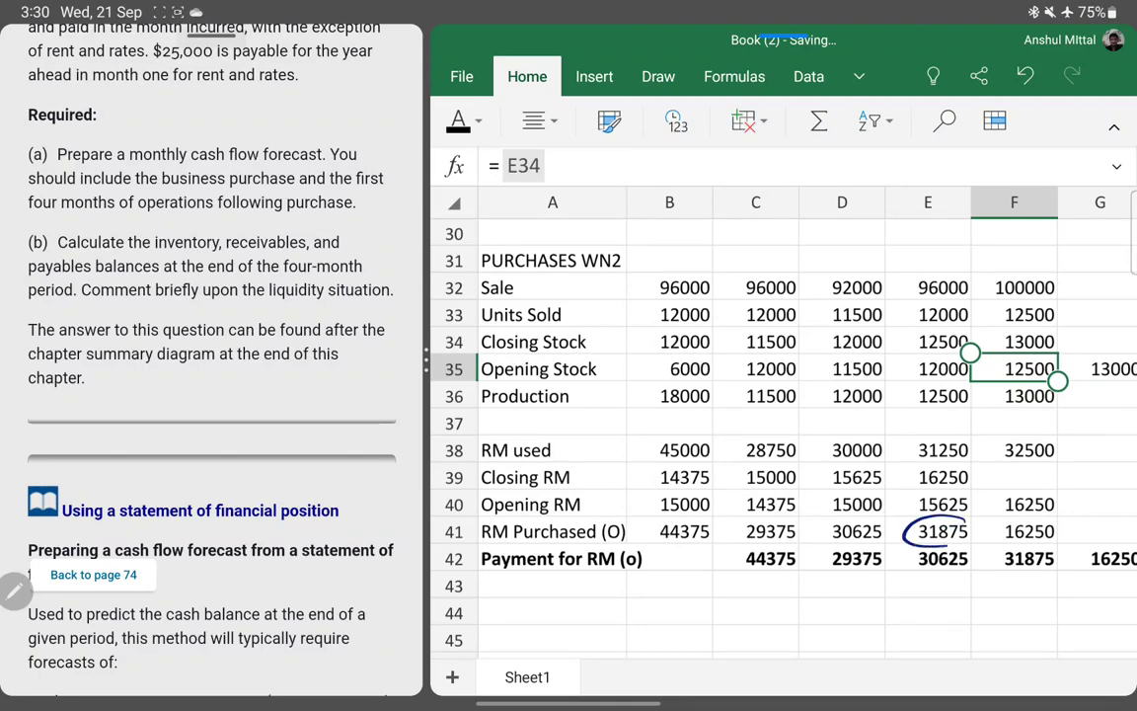
pyautogui.moveTo(975, 559); pyautogui.dragTo(998, 553)
pyautogui.click(984, 554)
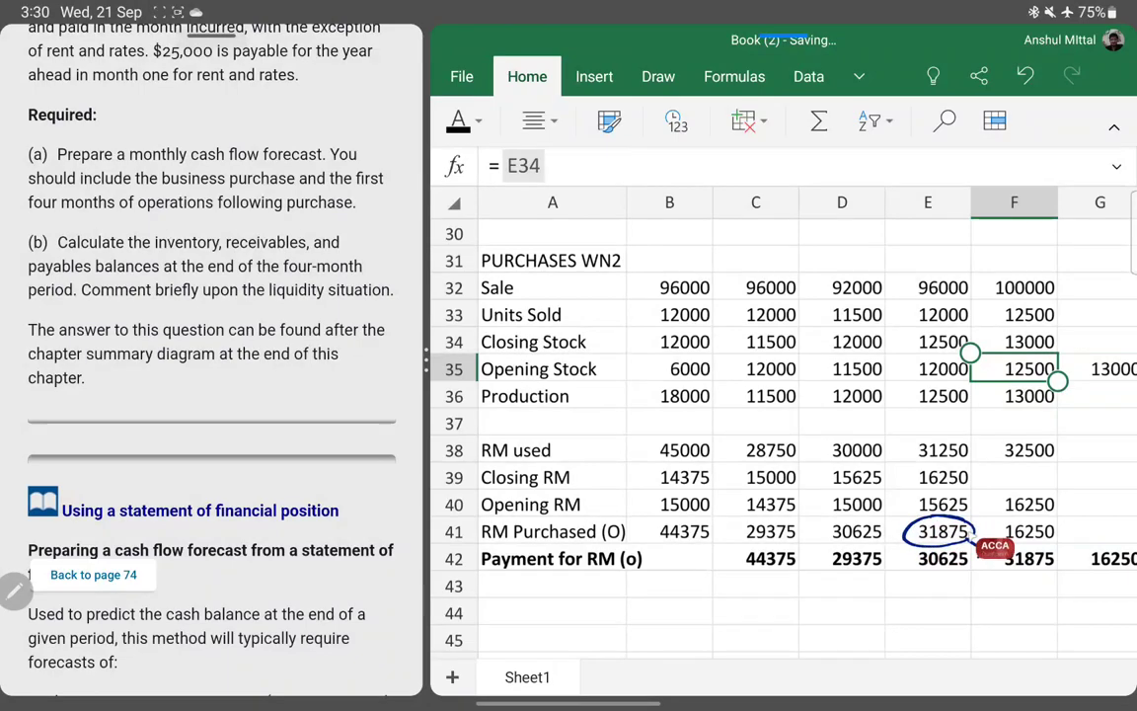
# - Draw arrows labelling 31875 as payables and circle the month-5 payment of 31875 in F42
pyautogui.moveTo(914, 544)
pyautogui.mouseDown()
pyautogui.moveTo(906, 580)
pyautogui.moveTo(925, 604)
pyautogui.moveTo(997, 592)
pyautogui.mouseUp()
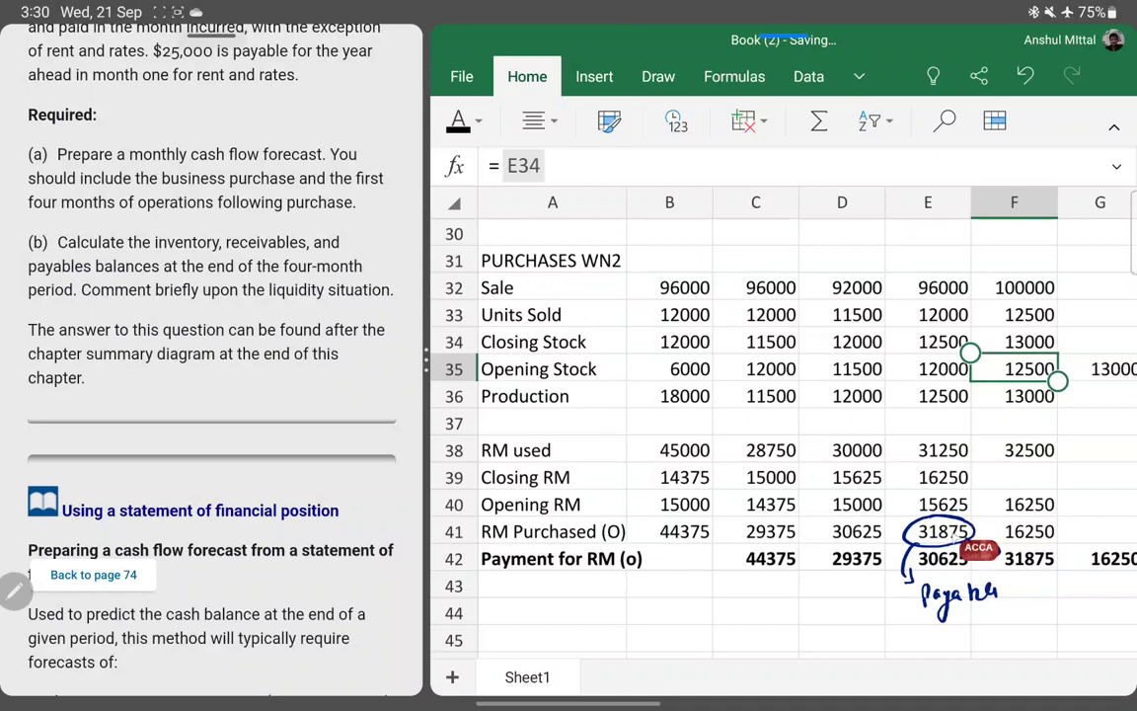
pyautogui.moveTo(972, 559); pyautogui.dragTo(1044, 547)
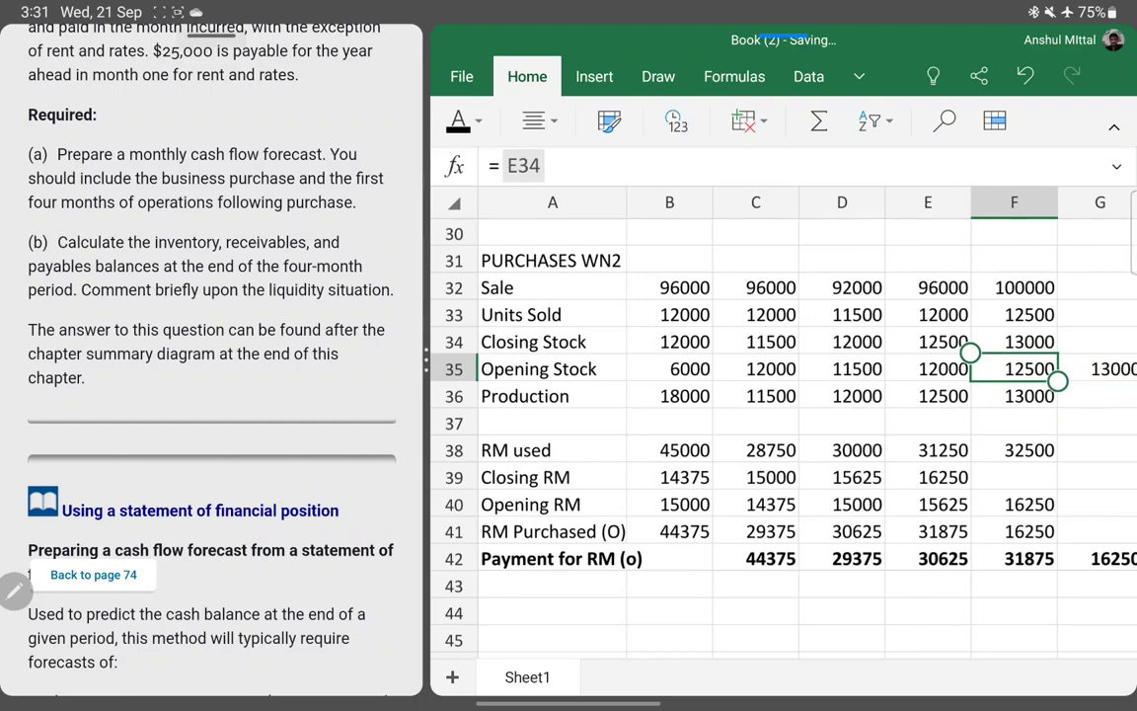
pyautogui.moveTo(1054, 551); pyautogui.dragTo(1056, 555)
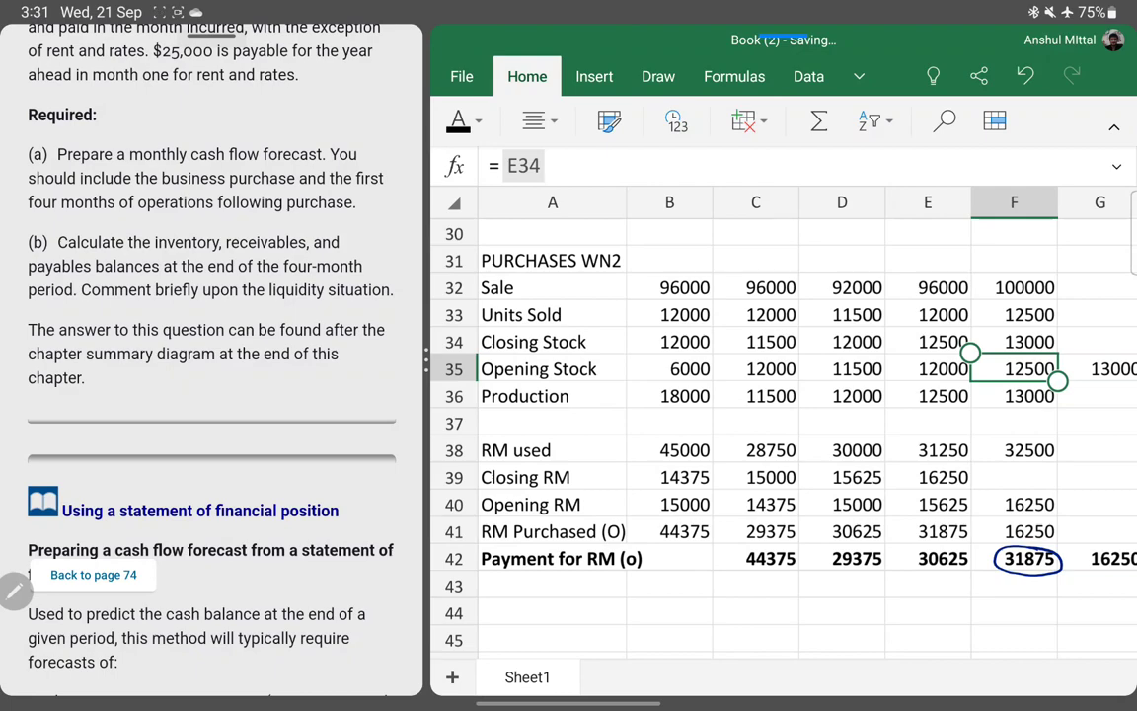
pyautogui.scroll(5, 780, 415)
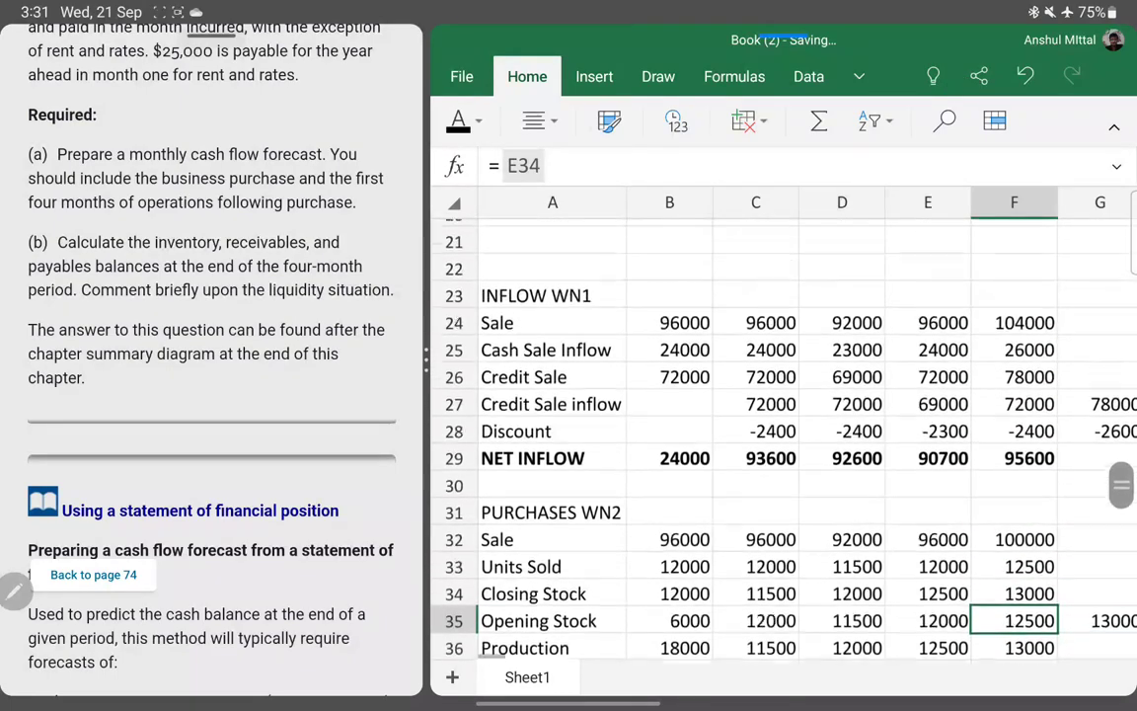
pyautogui.scroll(5, 780, 414)
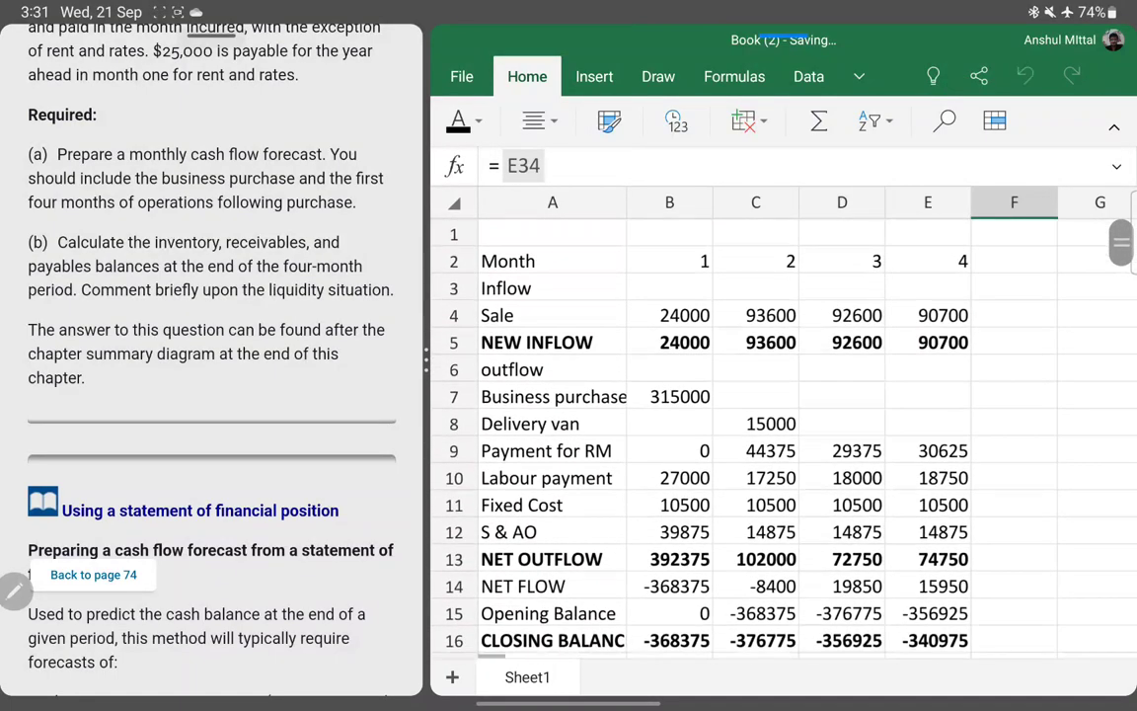
pyautogui.scroll(-7, 780, 414)
pyautogui.scroll(-3, 980, 565)
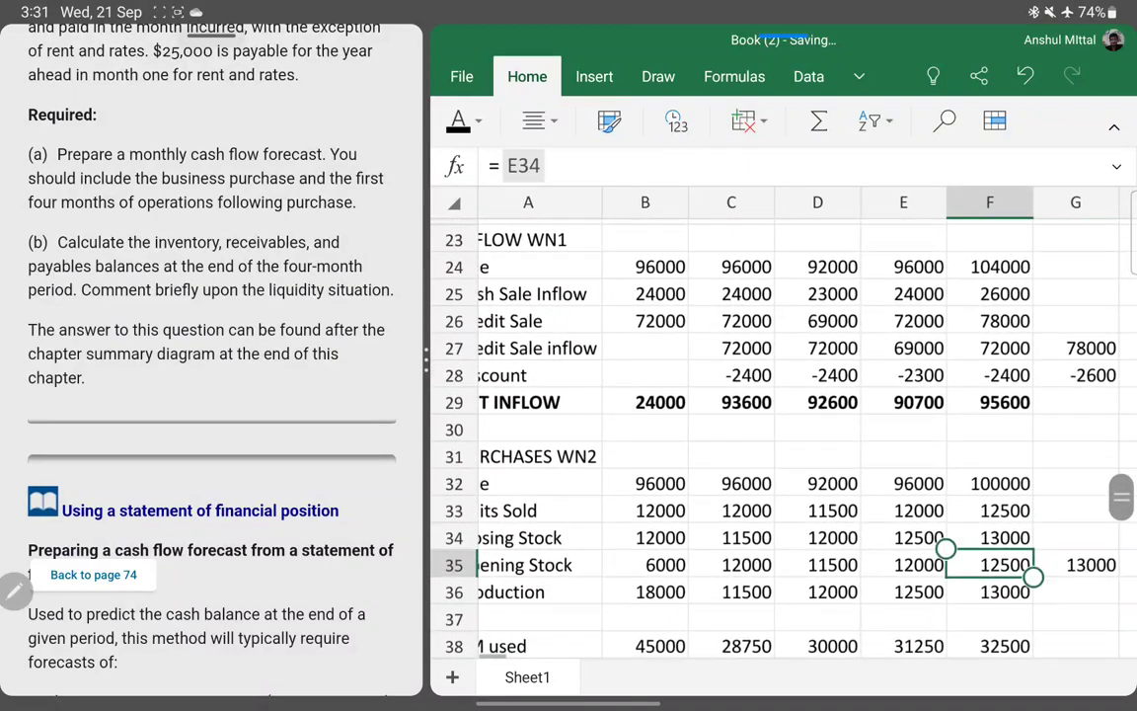
pyautogui.click(946, 470)
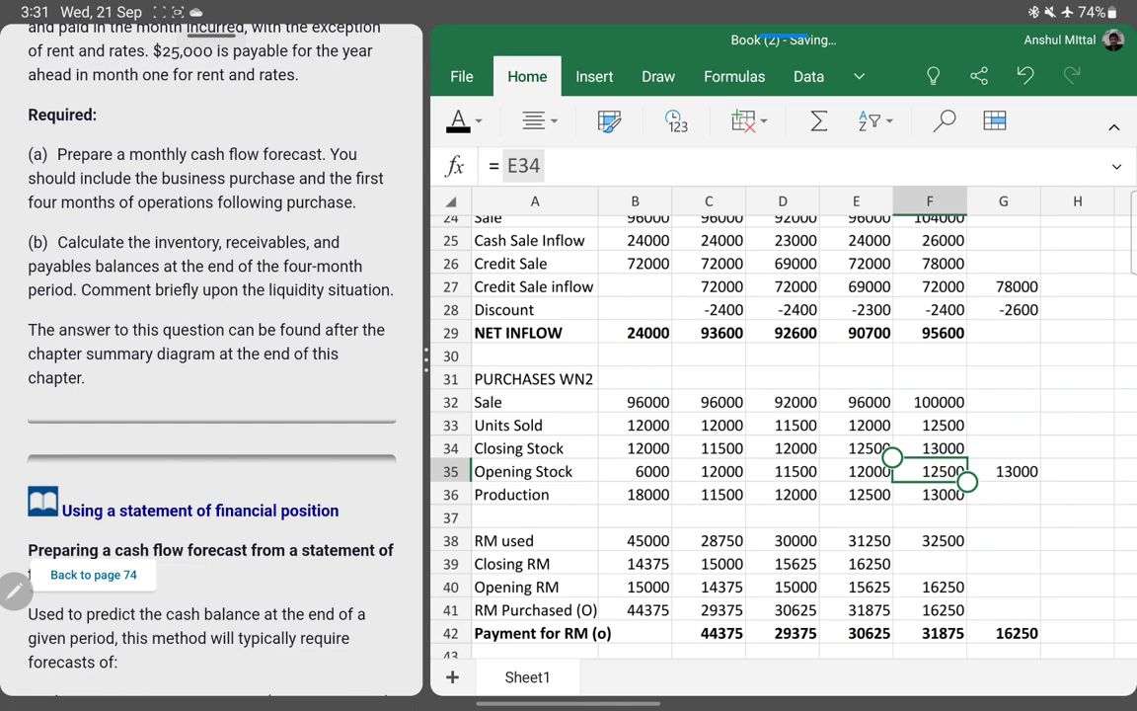
pyautogui.scroll(10, 779, 424)
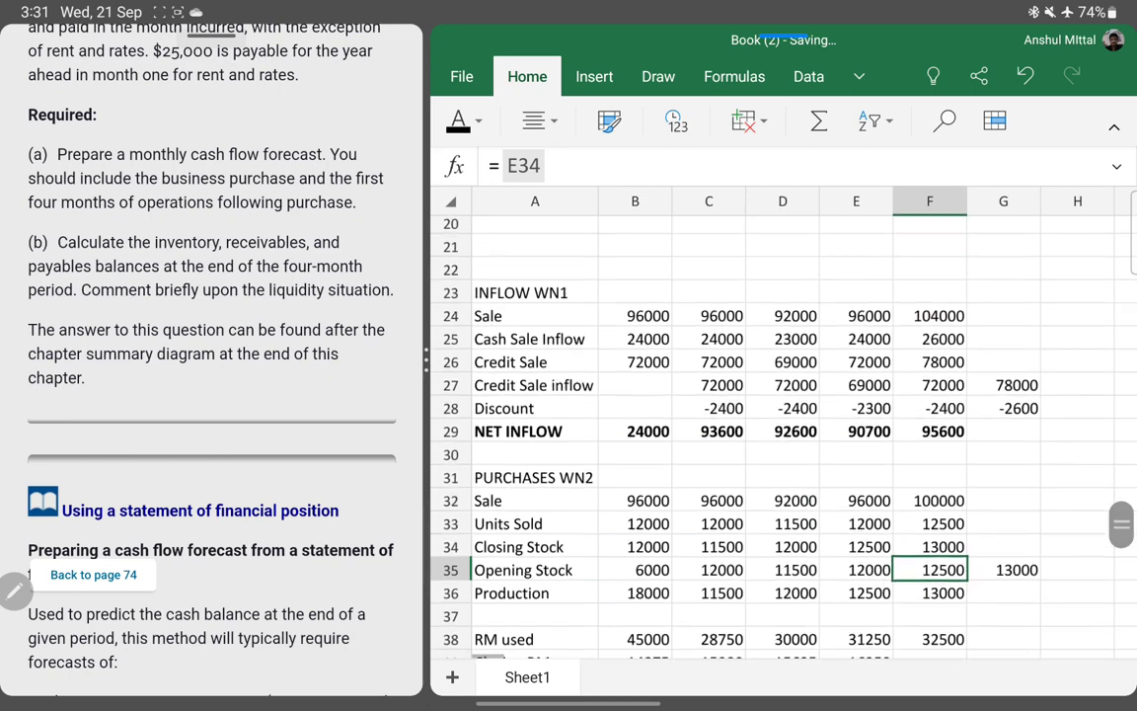